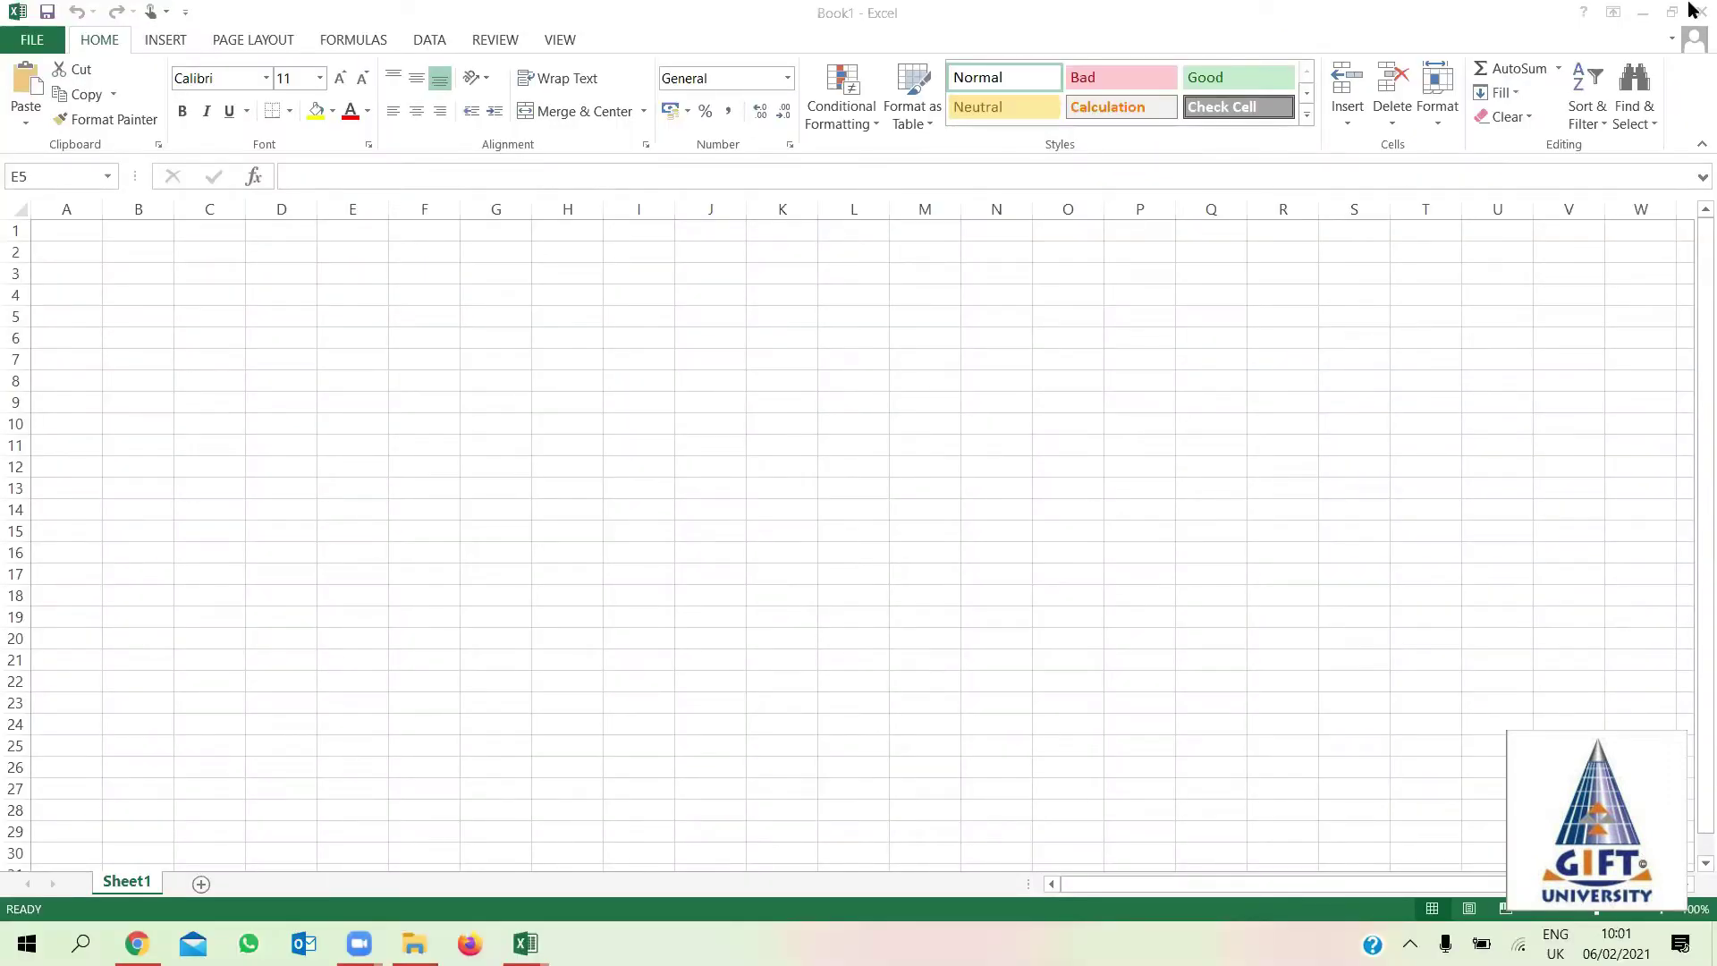
Select cells E3 and G3 on the empty Sheet1 of Book1.
click(331, 272)
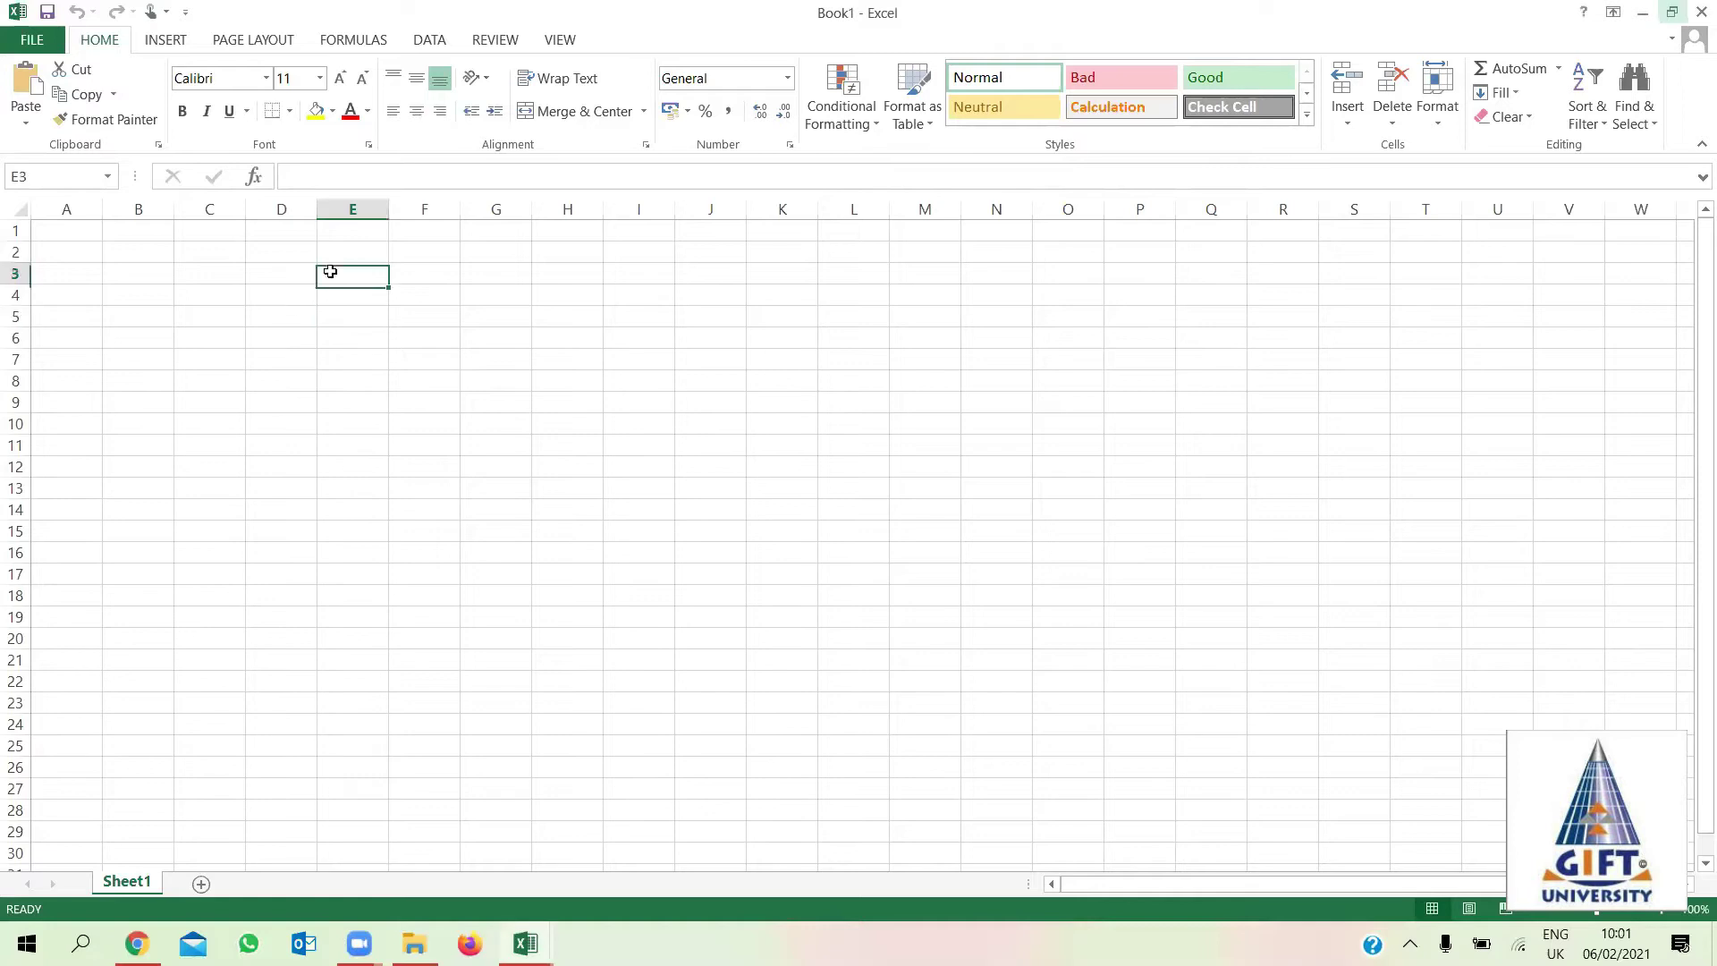
click(467, 270)
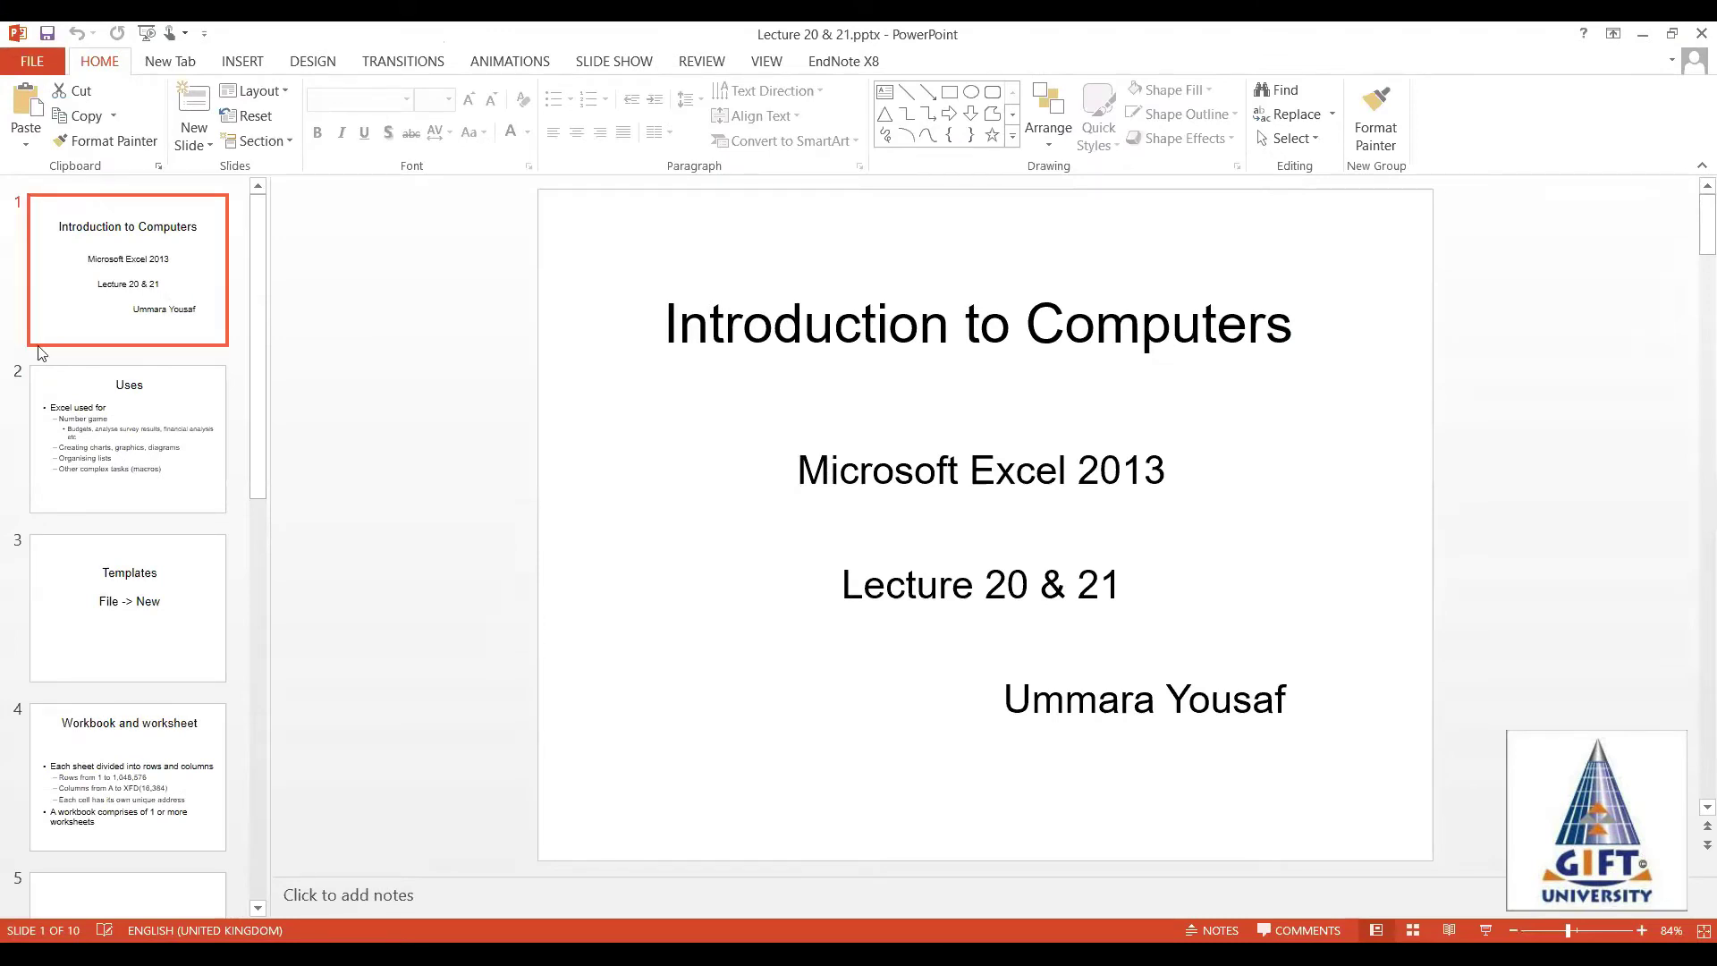
Present the Uses slide full screen, advance to the Templates slide, then end the show.
click(111, 436)
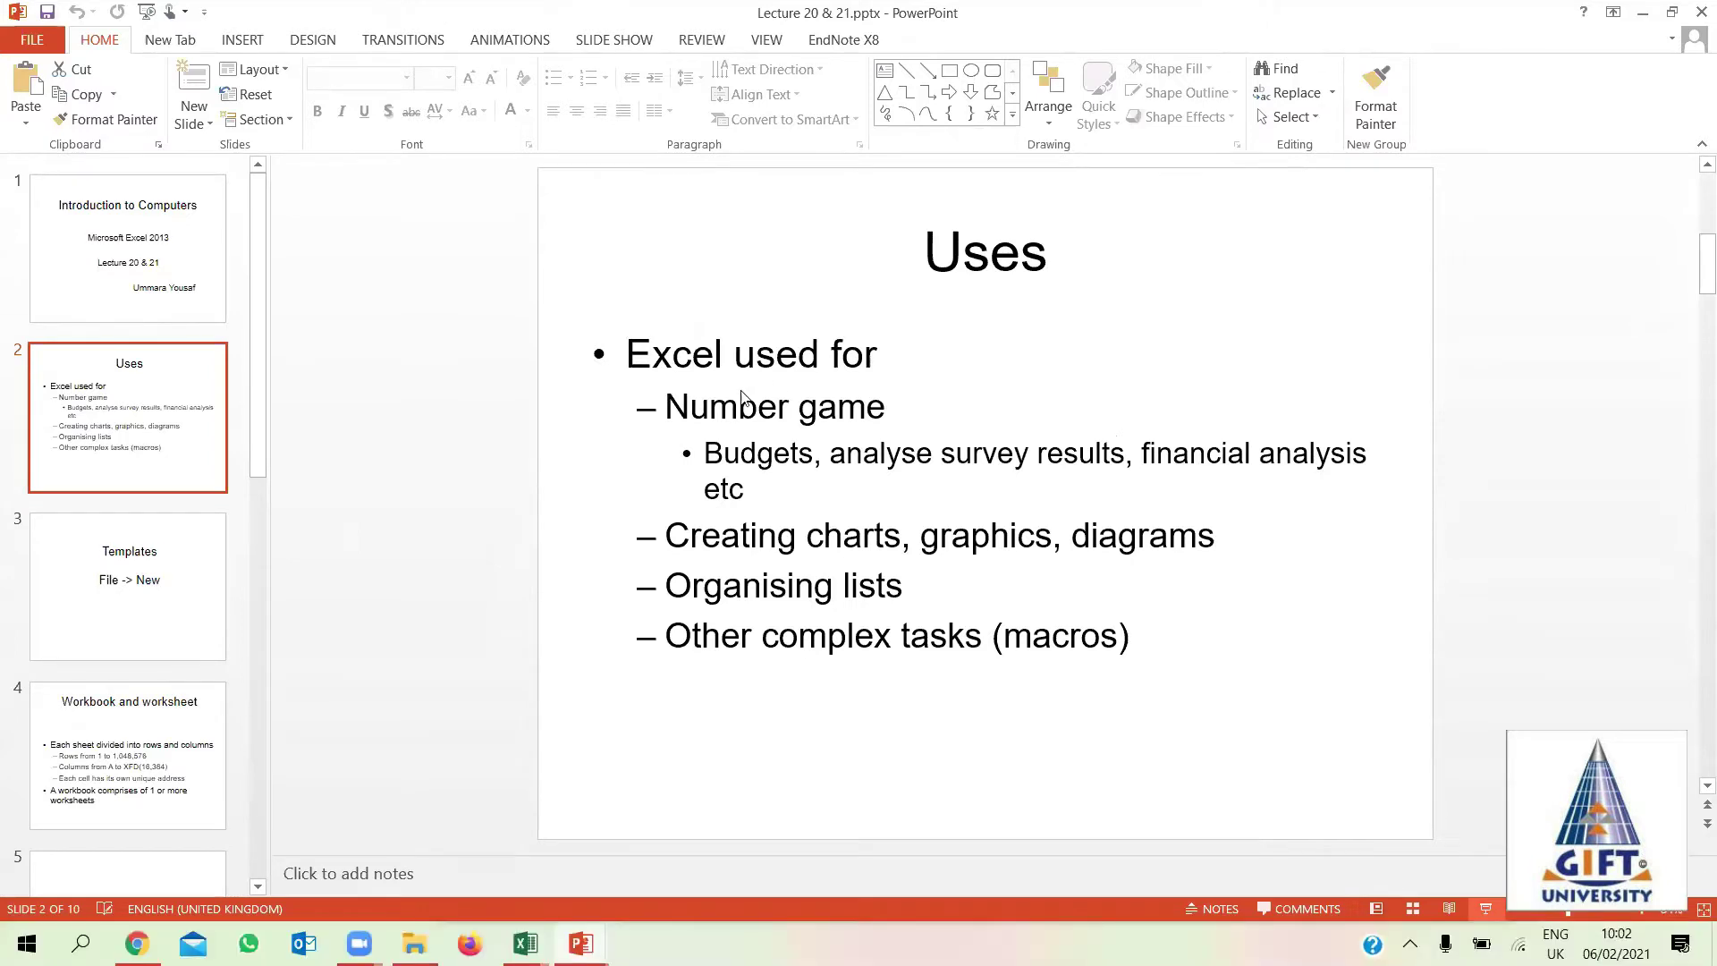
key(shift+F5)
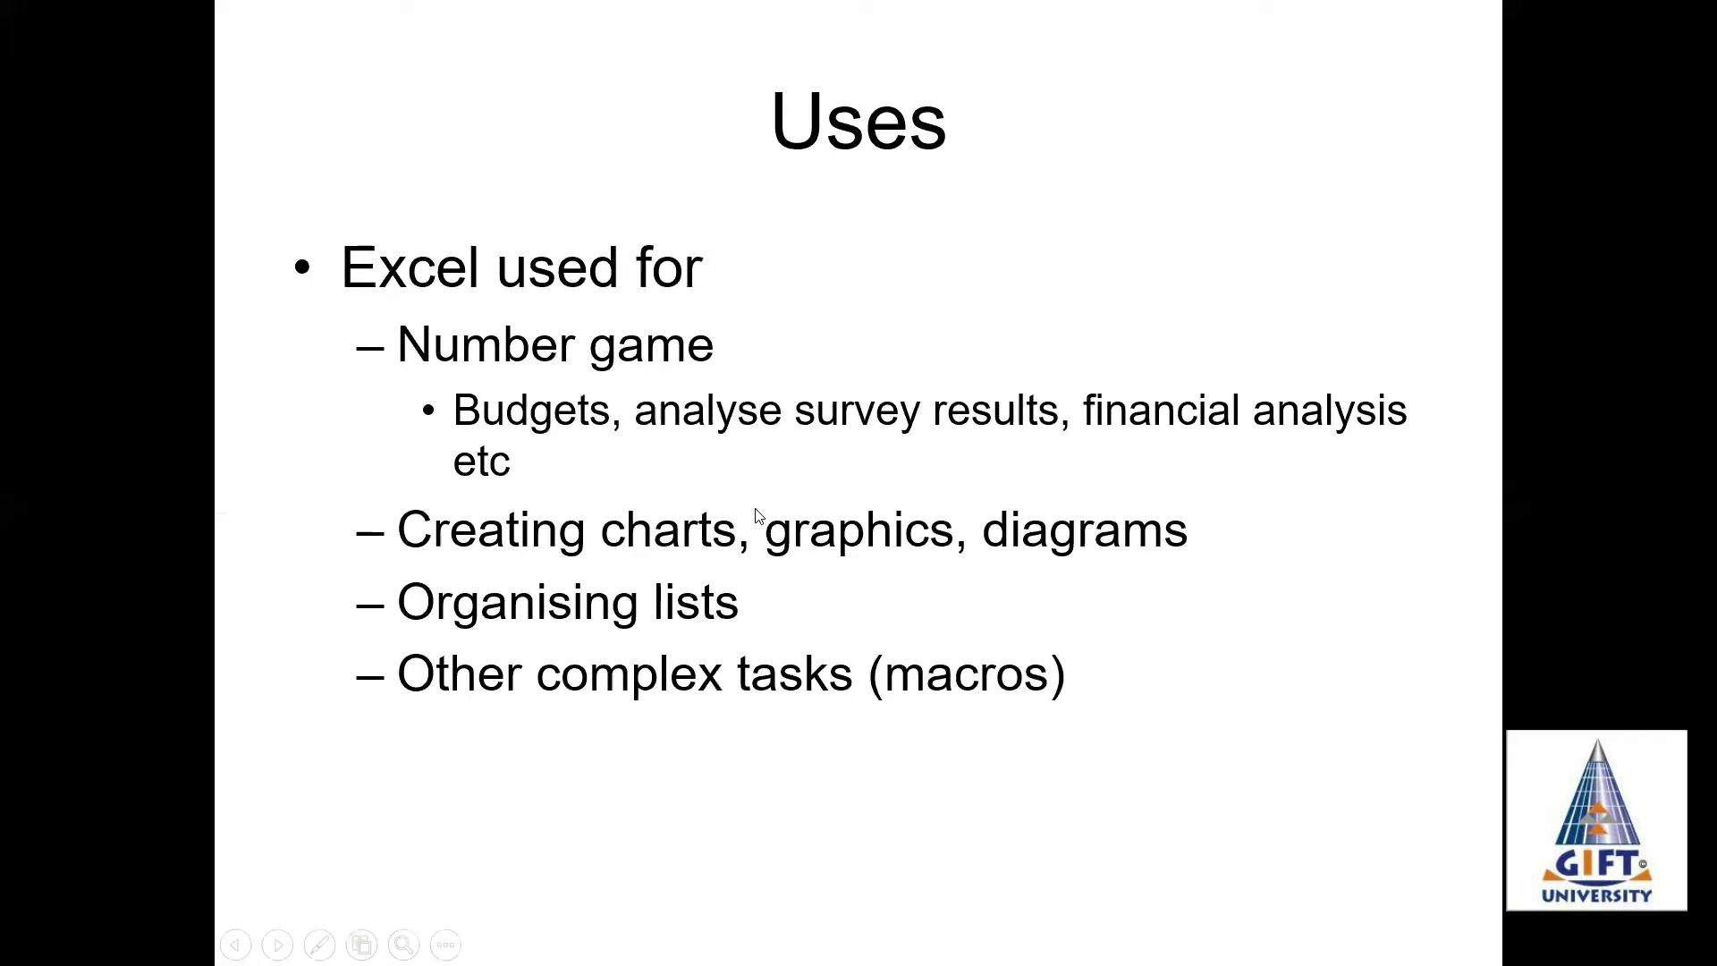
click(985, 474)
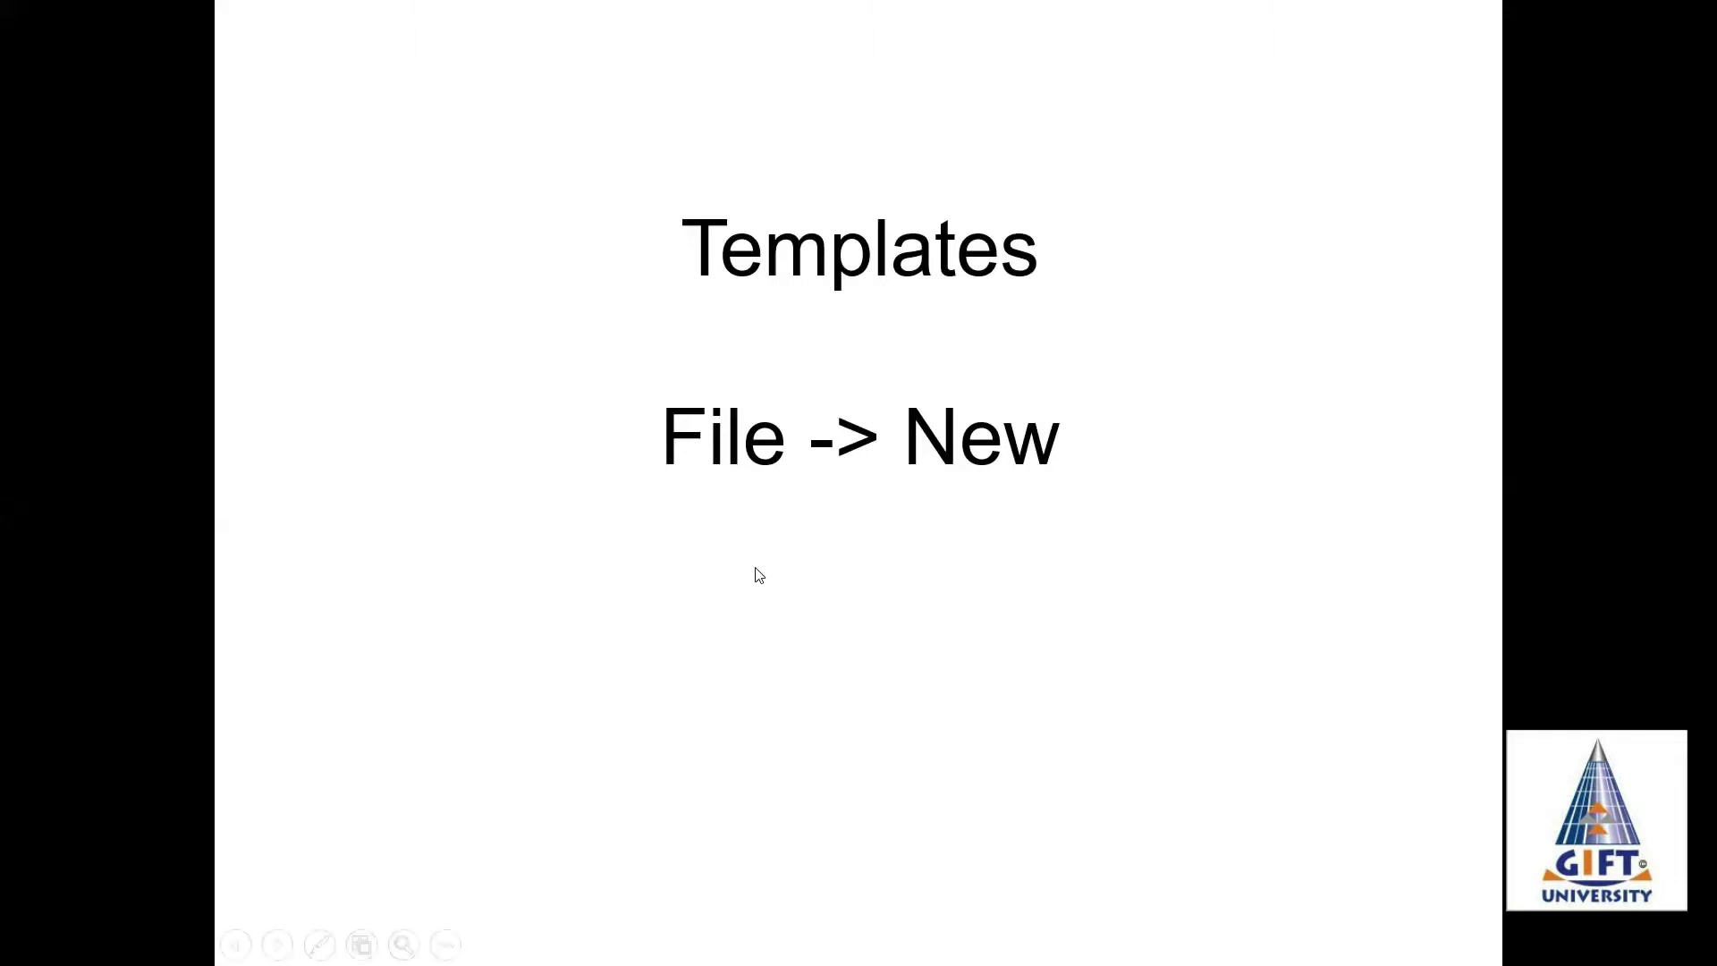
key(Escape)
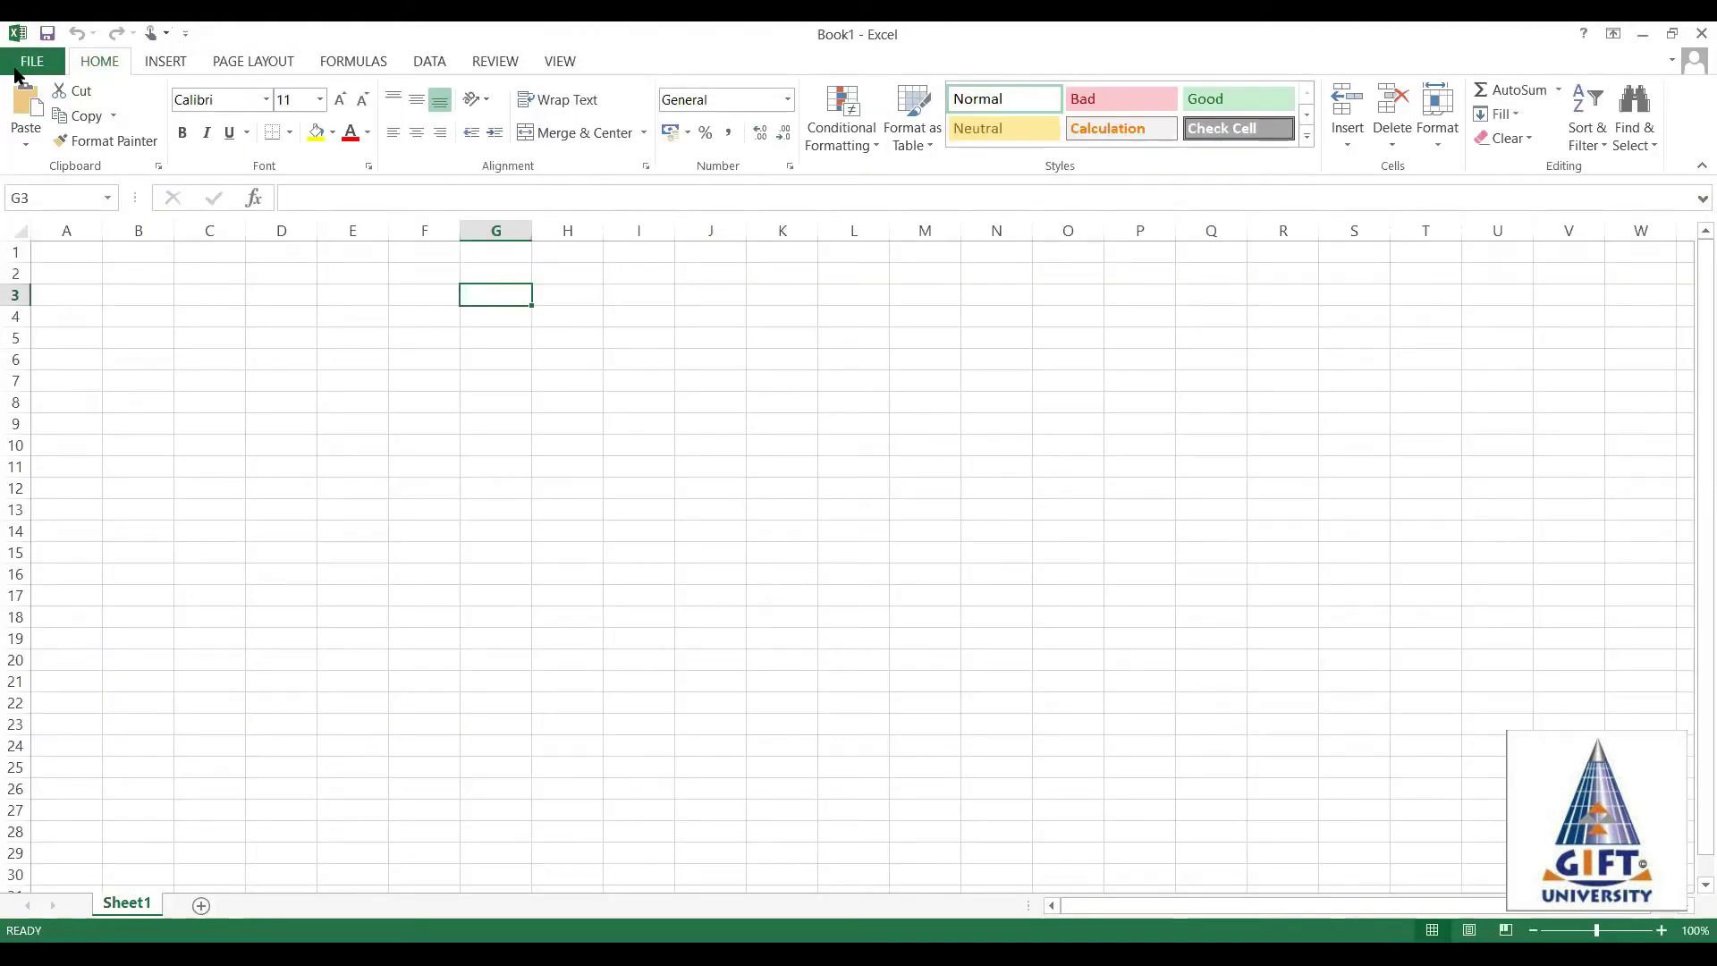
Go to FILE > New to view the new-workbook template gallery.
click(18, 60)
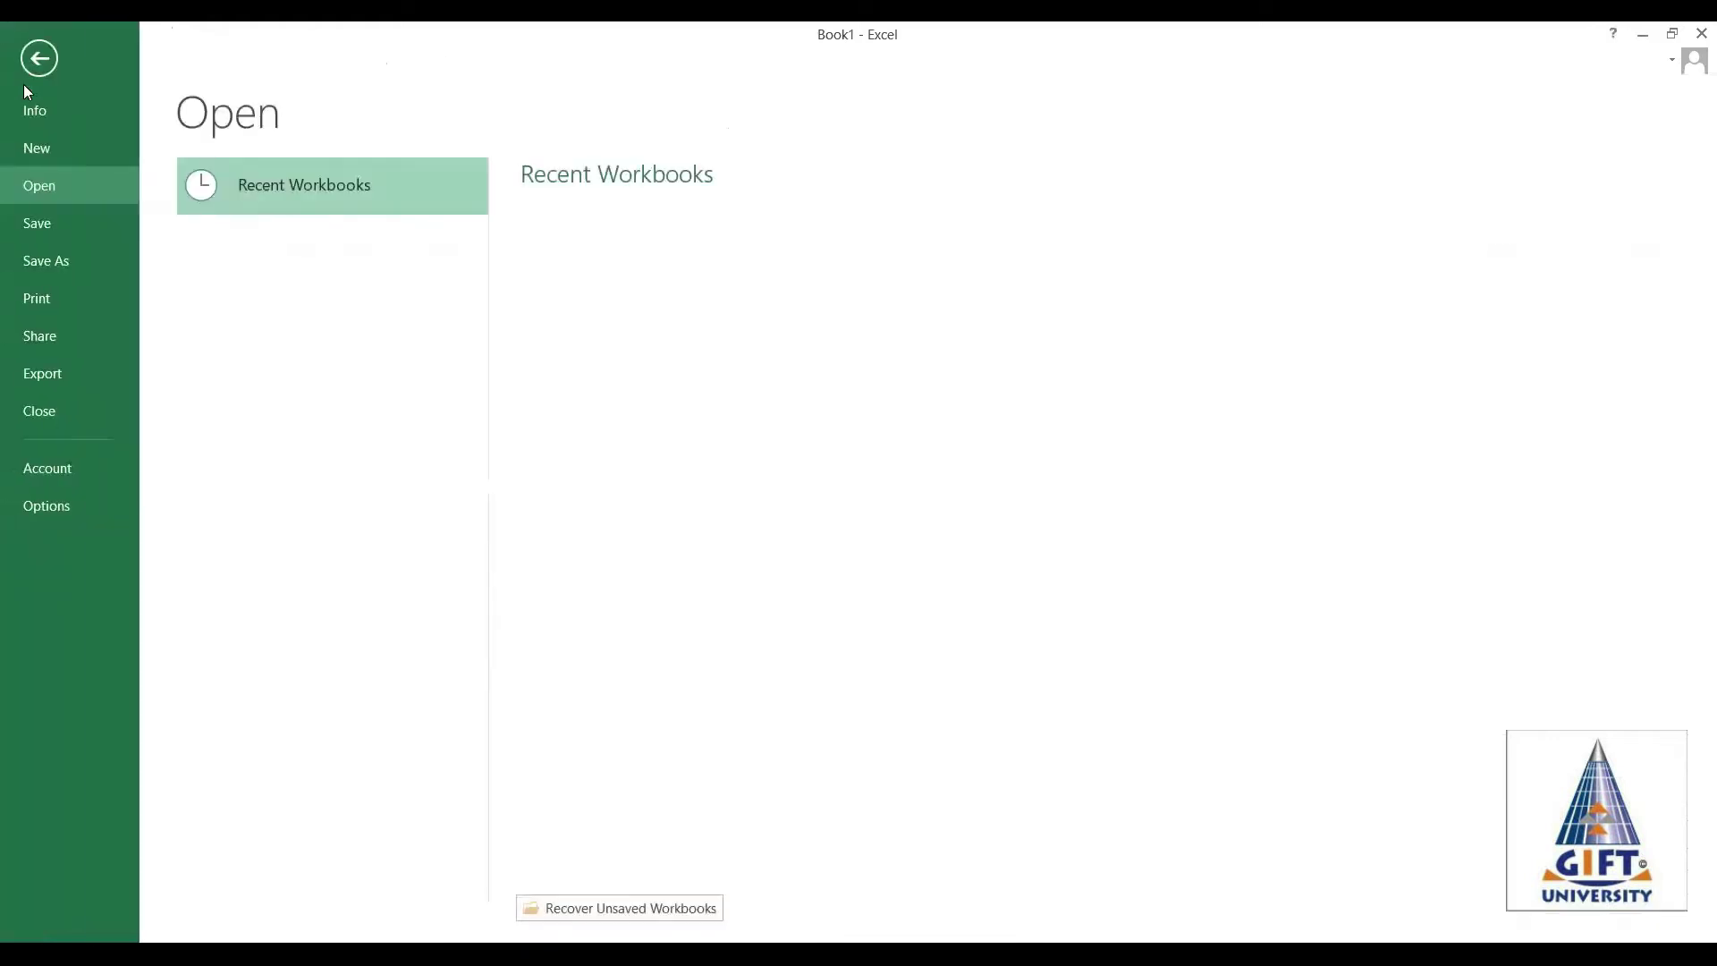
click(38, 149)
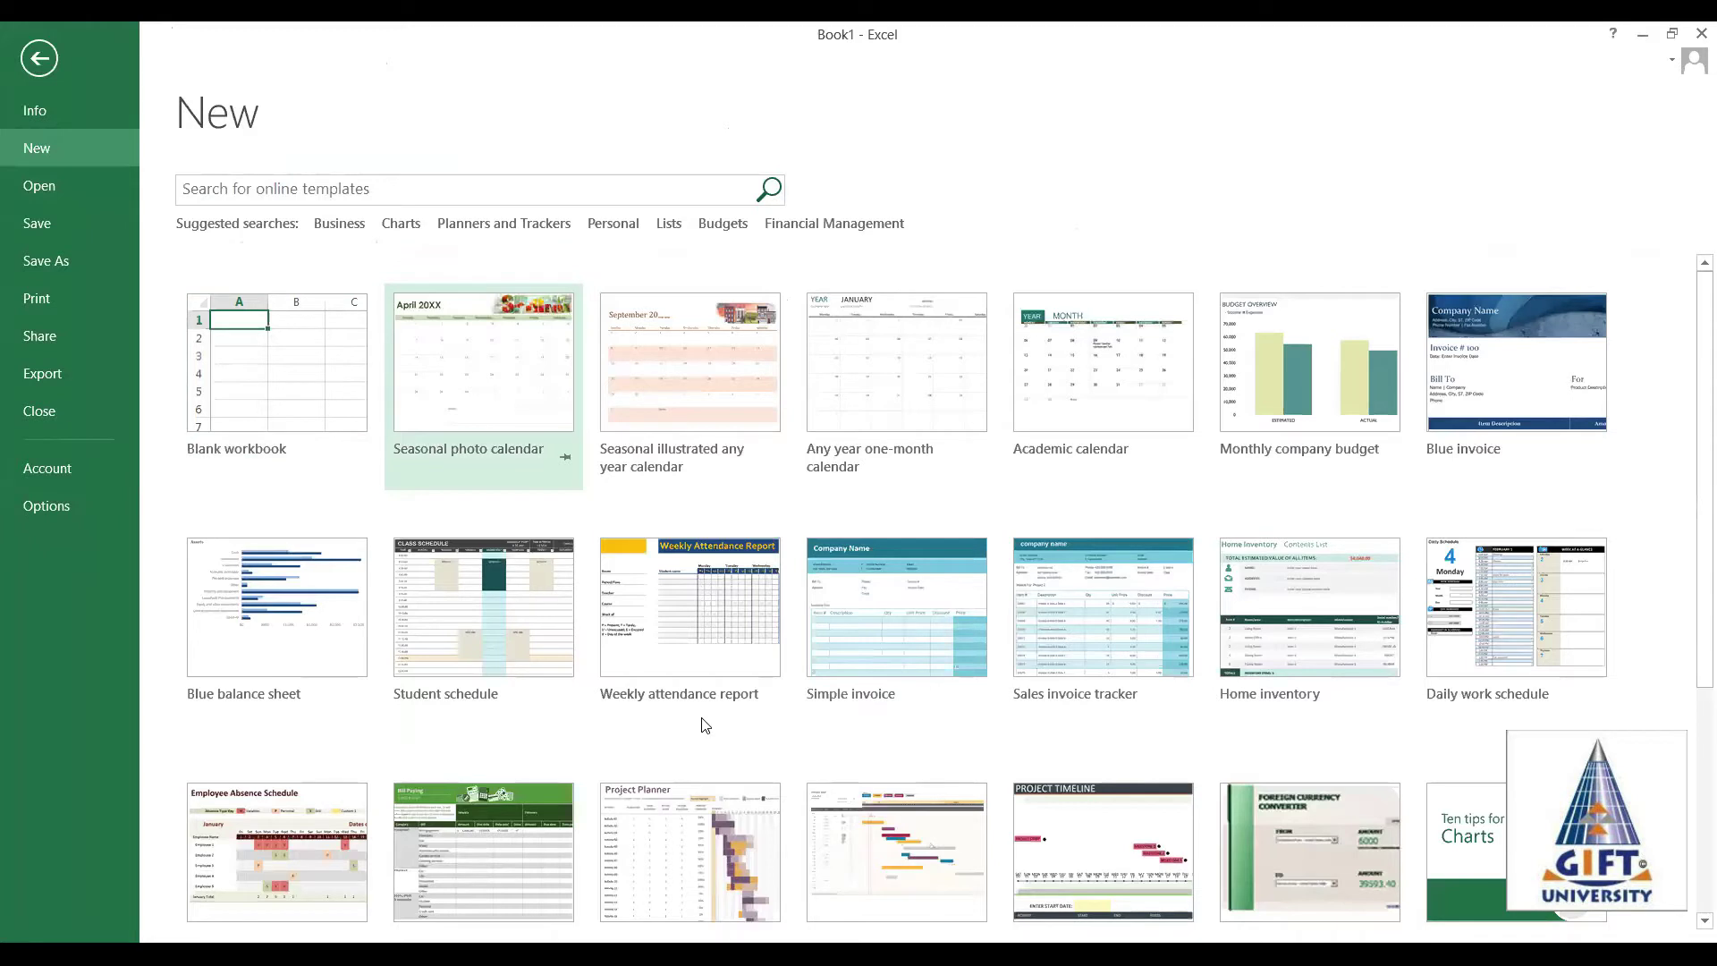
Search templates for Charts, browse the results, and preview the Fitness progress chart for women.
click(402, 224)
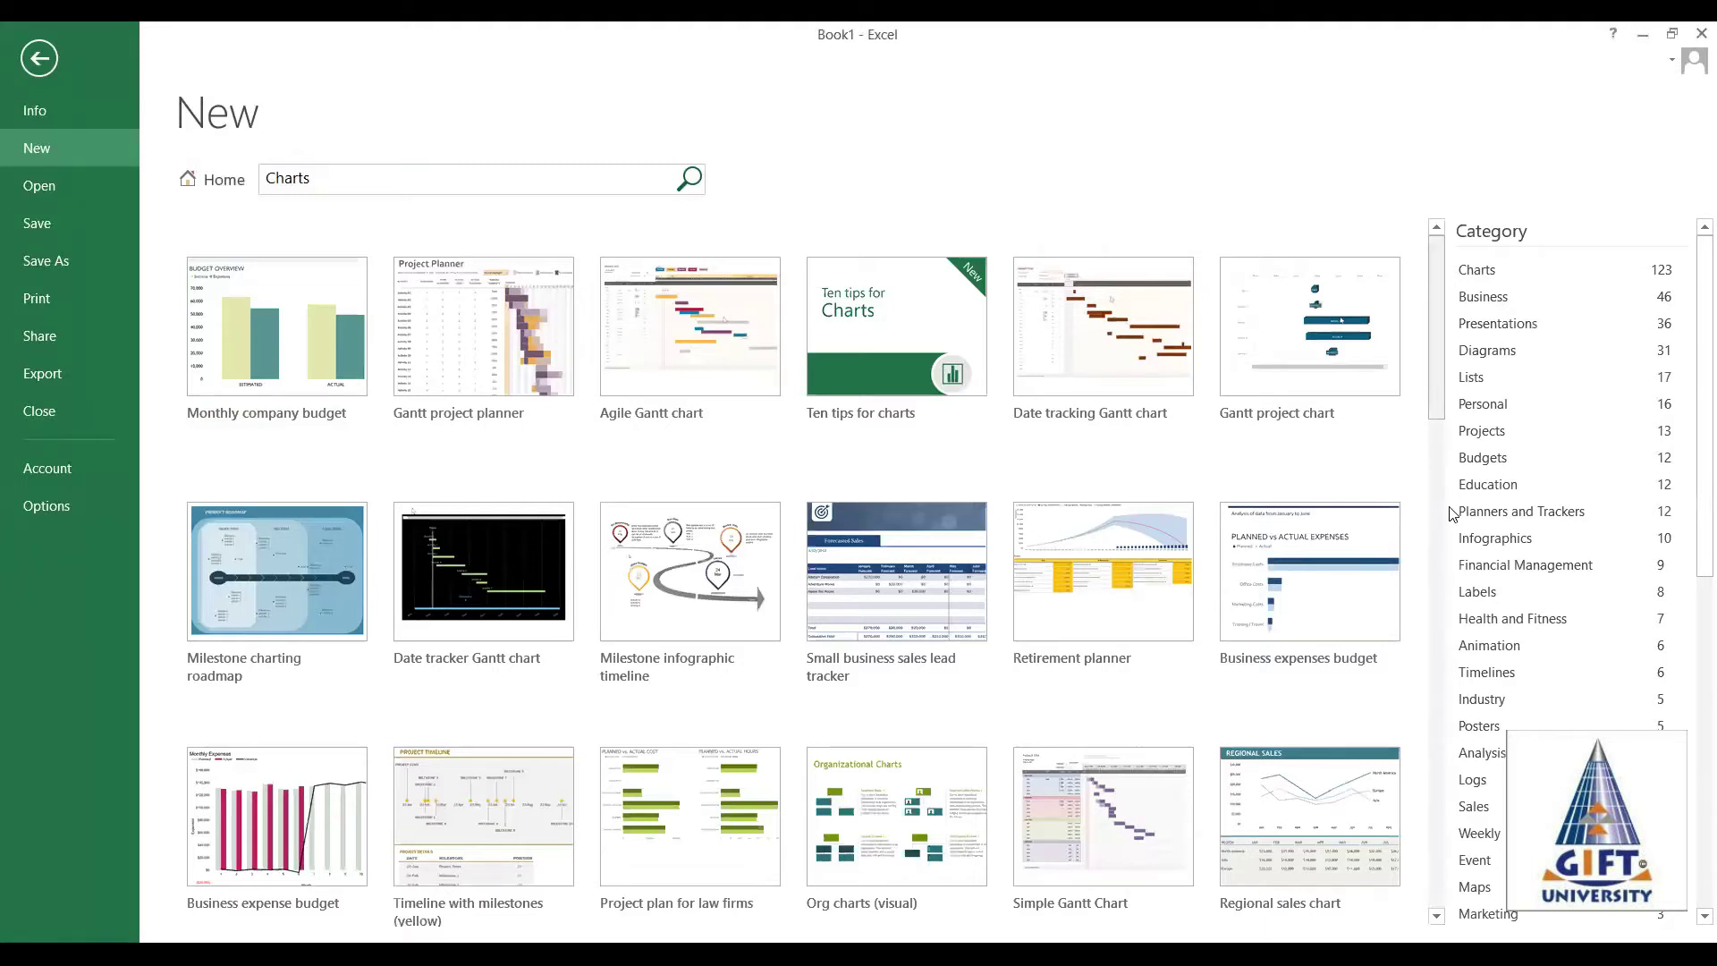
scroll(1423, 543, down, 5)
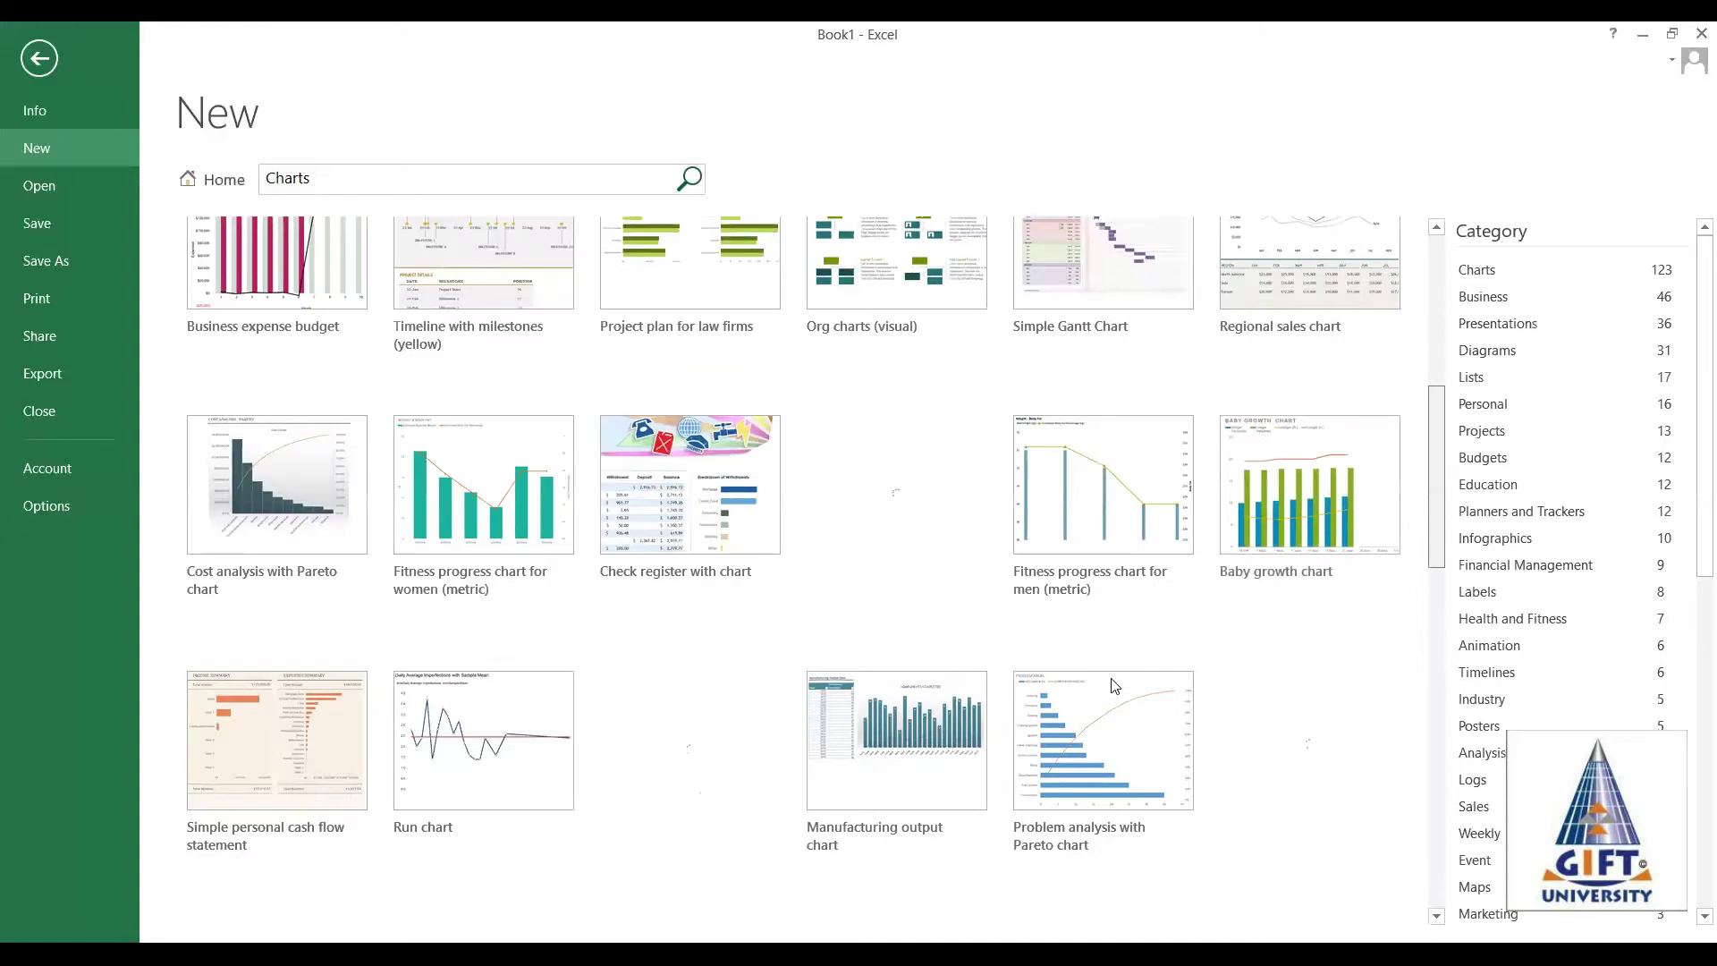
scroll(1078, 695, down, 1)
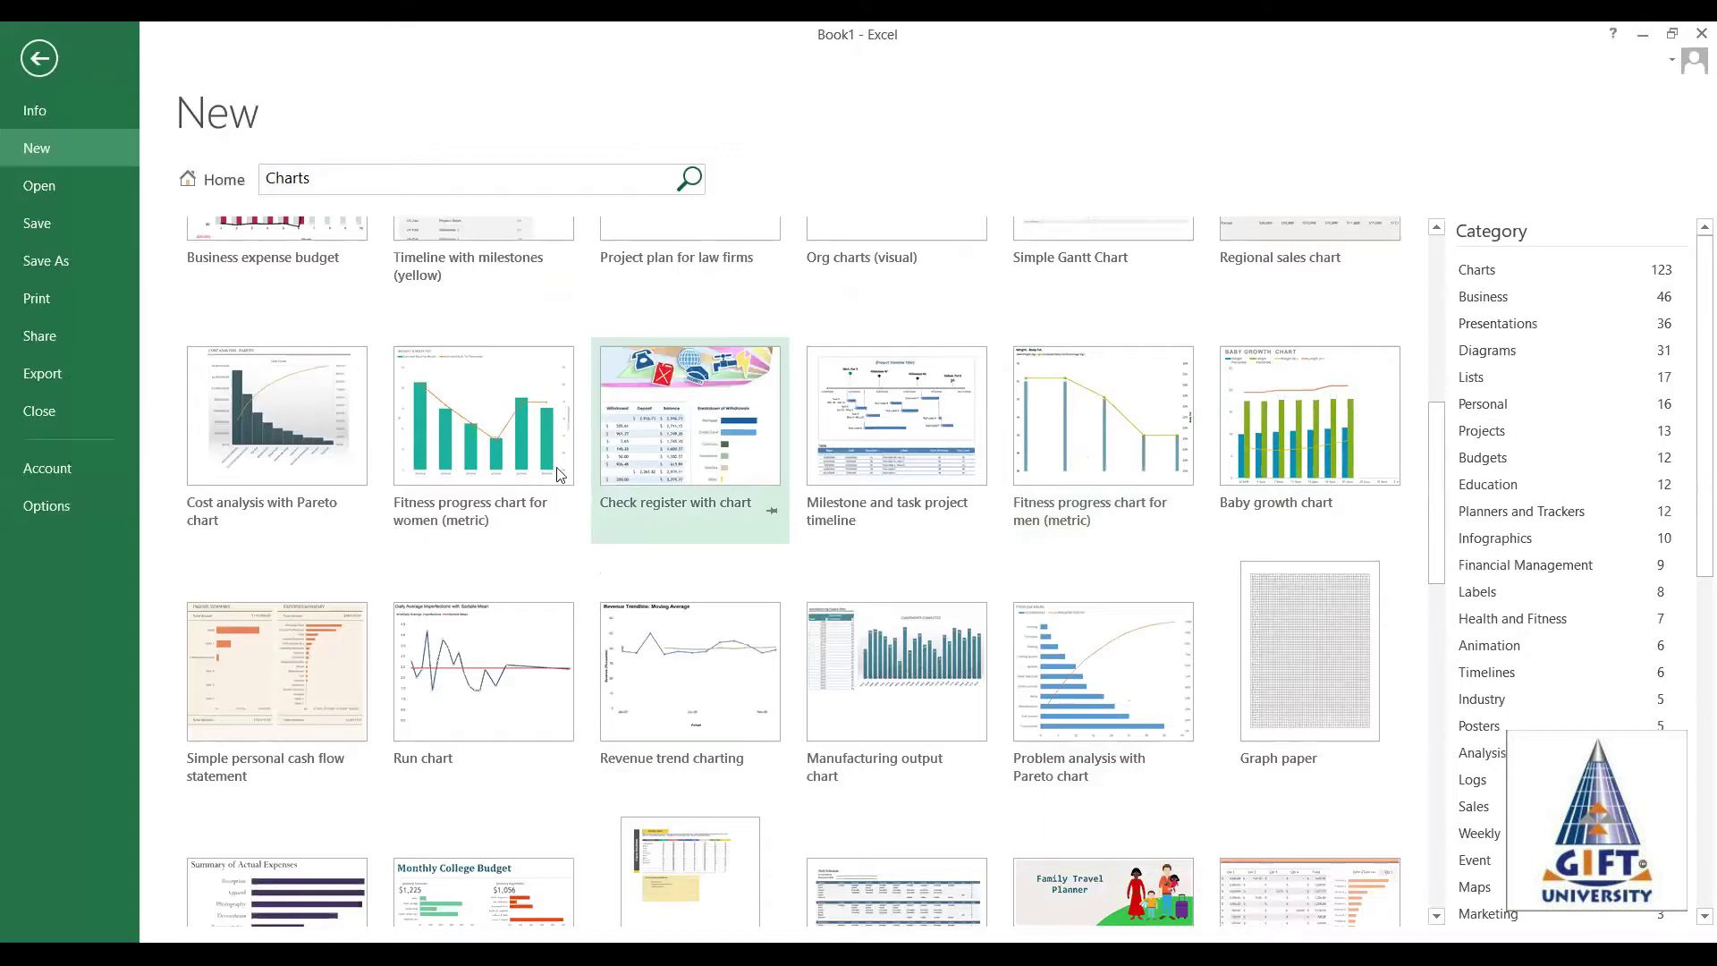
click(438, 460)
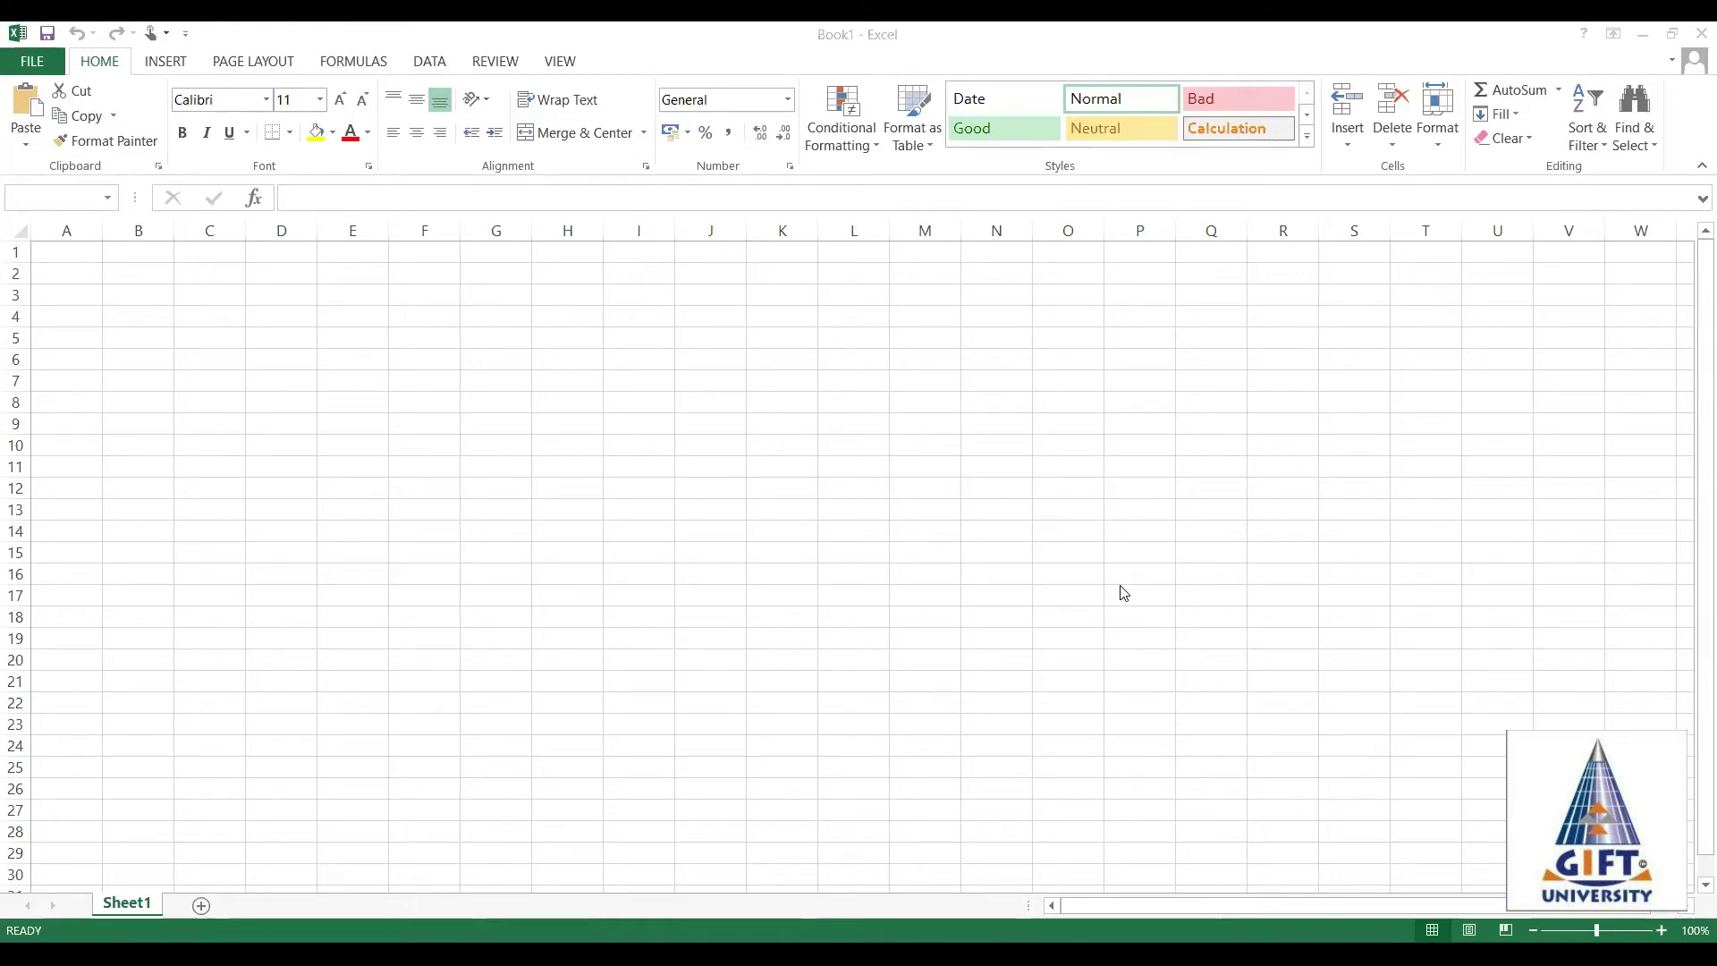
scroll(1123, 593, up, 1)
Go to FILE > New and list the Charts templates to preview Simple Gantt Chart.
click(32, 61)
click(48, 149)
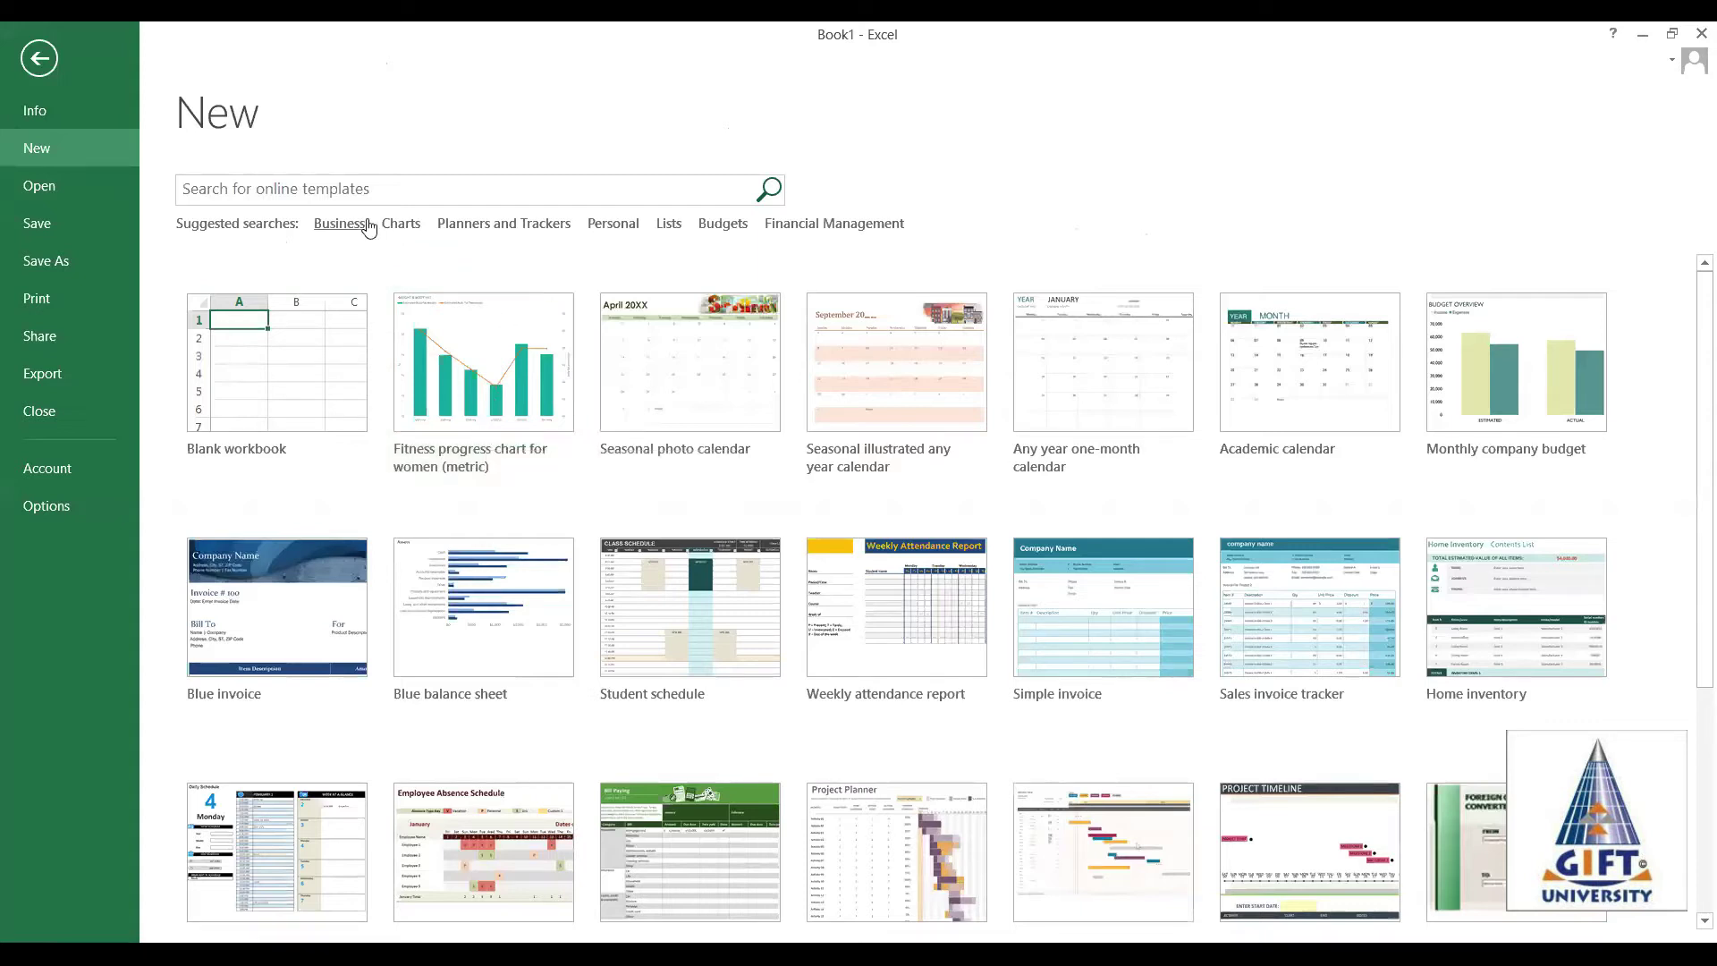
click(400, 225)
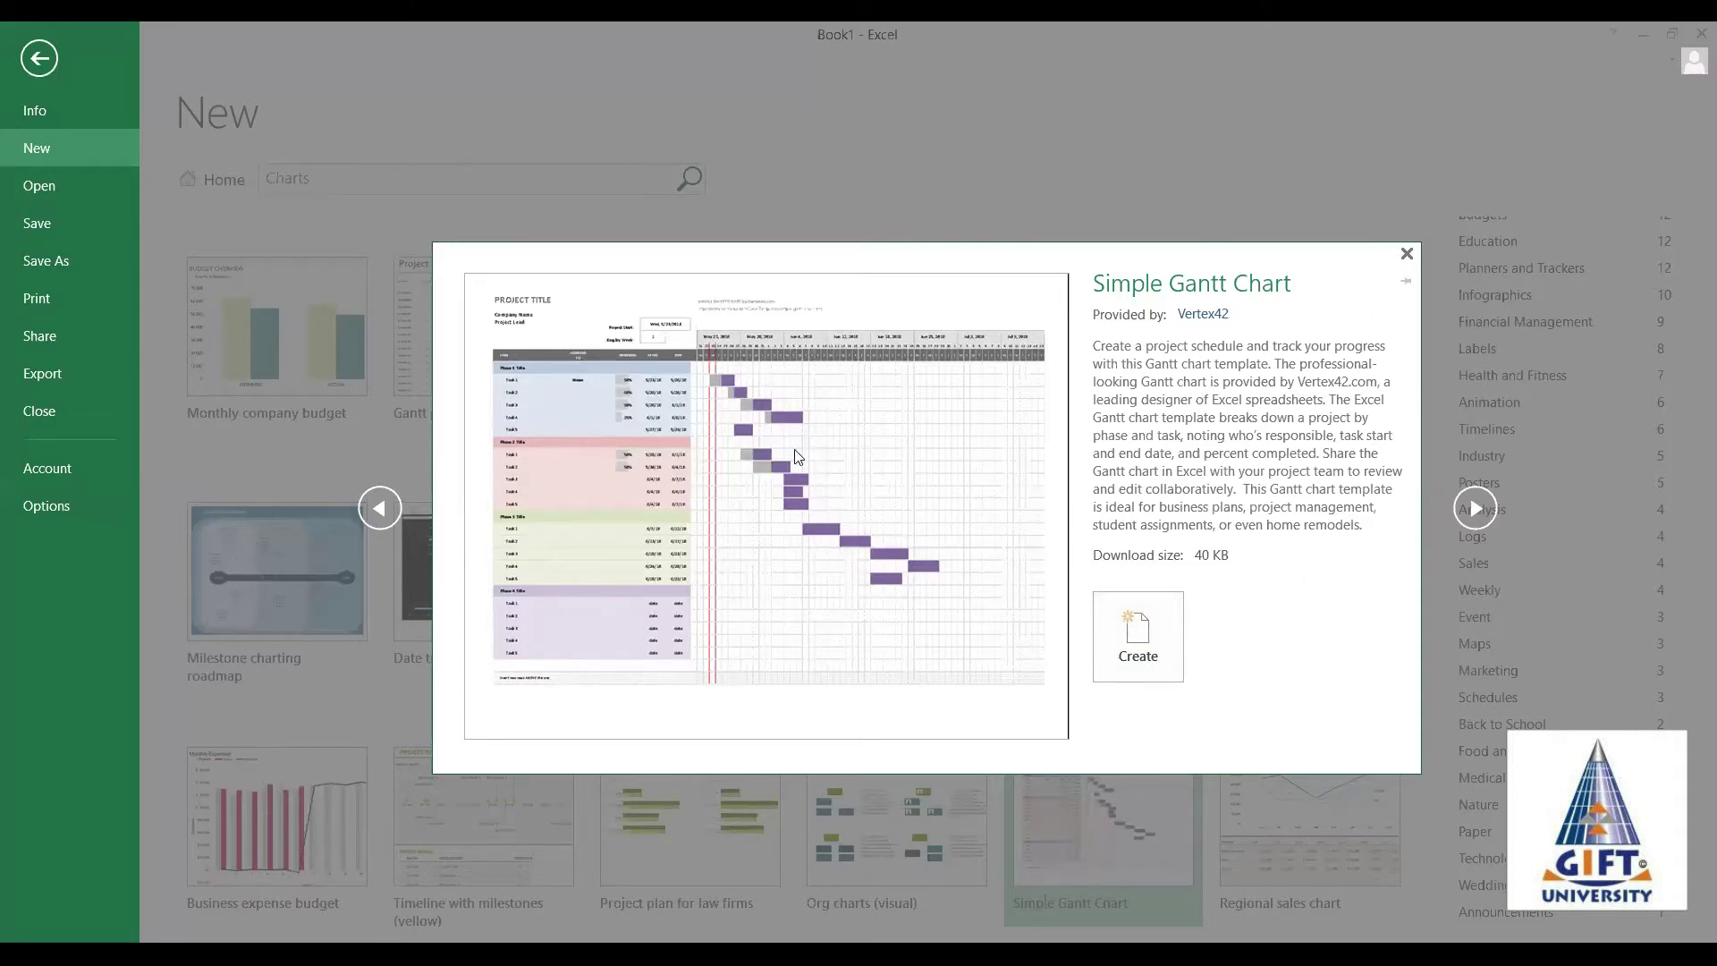
Create a new workbook from the Simple Gantt Chart template preview.
click(1140, 653)
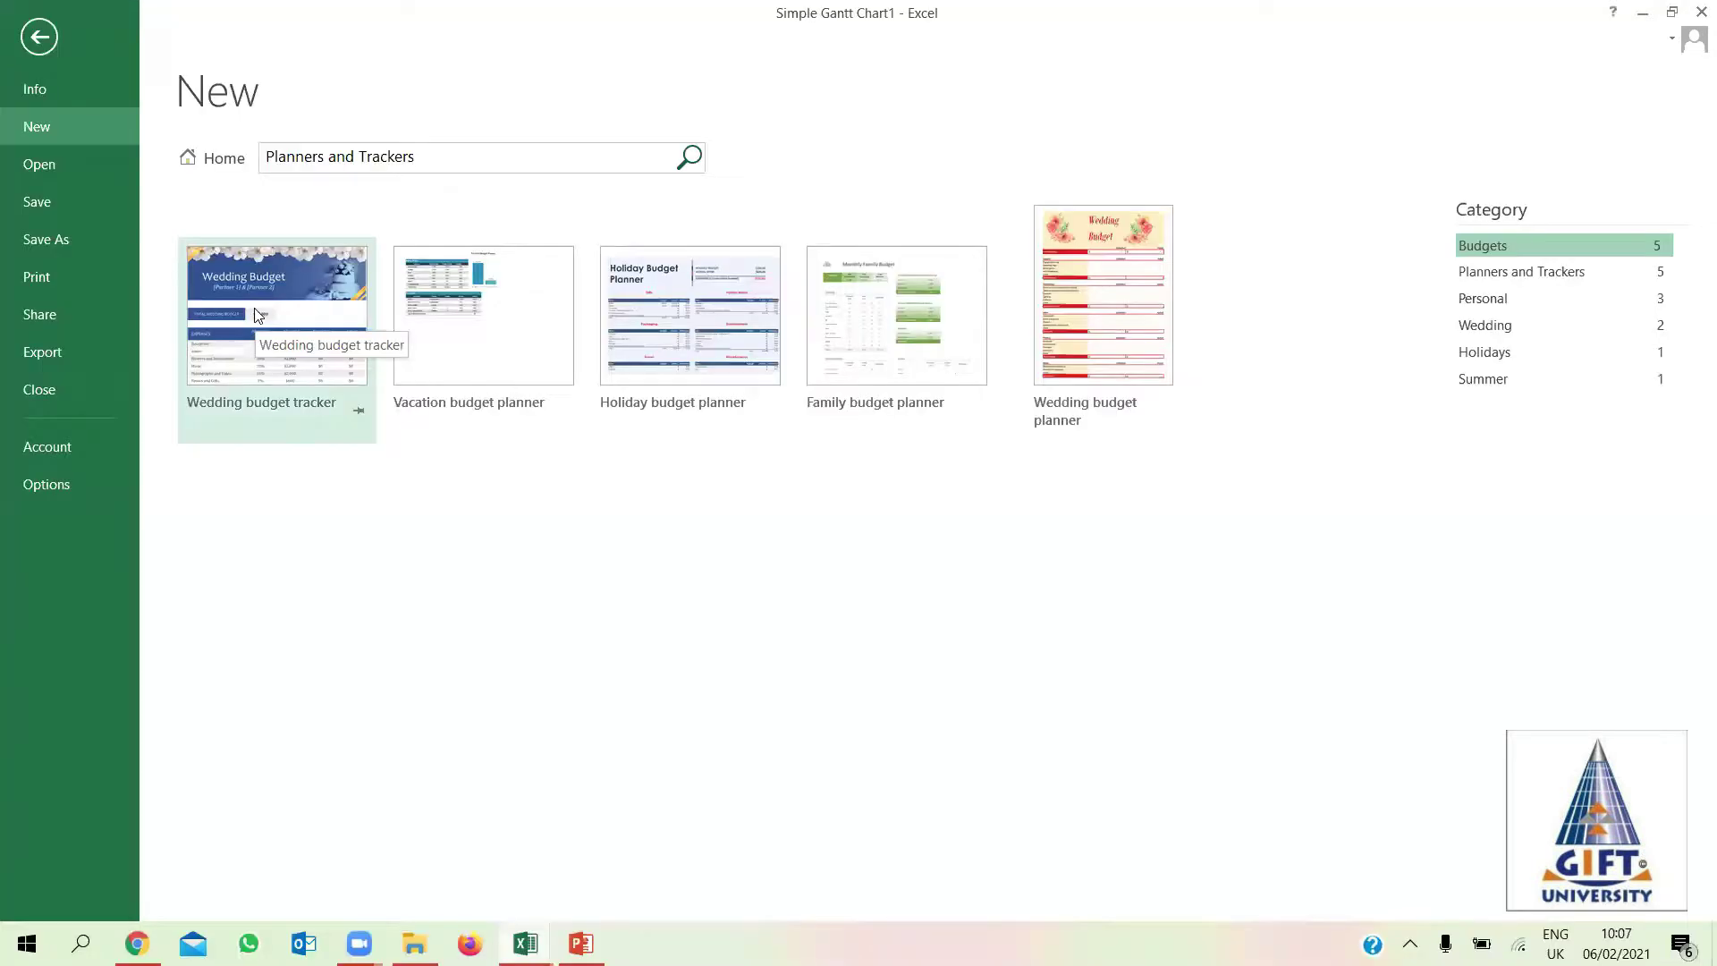
Preview the Wedding budget tracker template and create Wedding budget tracker1 from it.
click(257, 314)
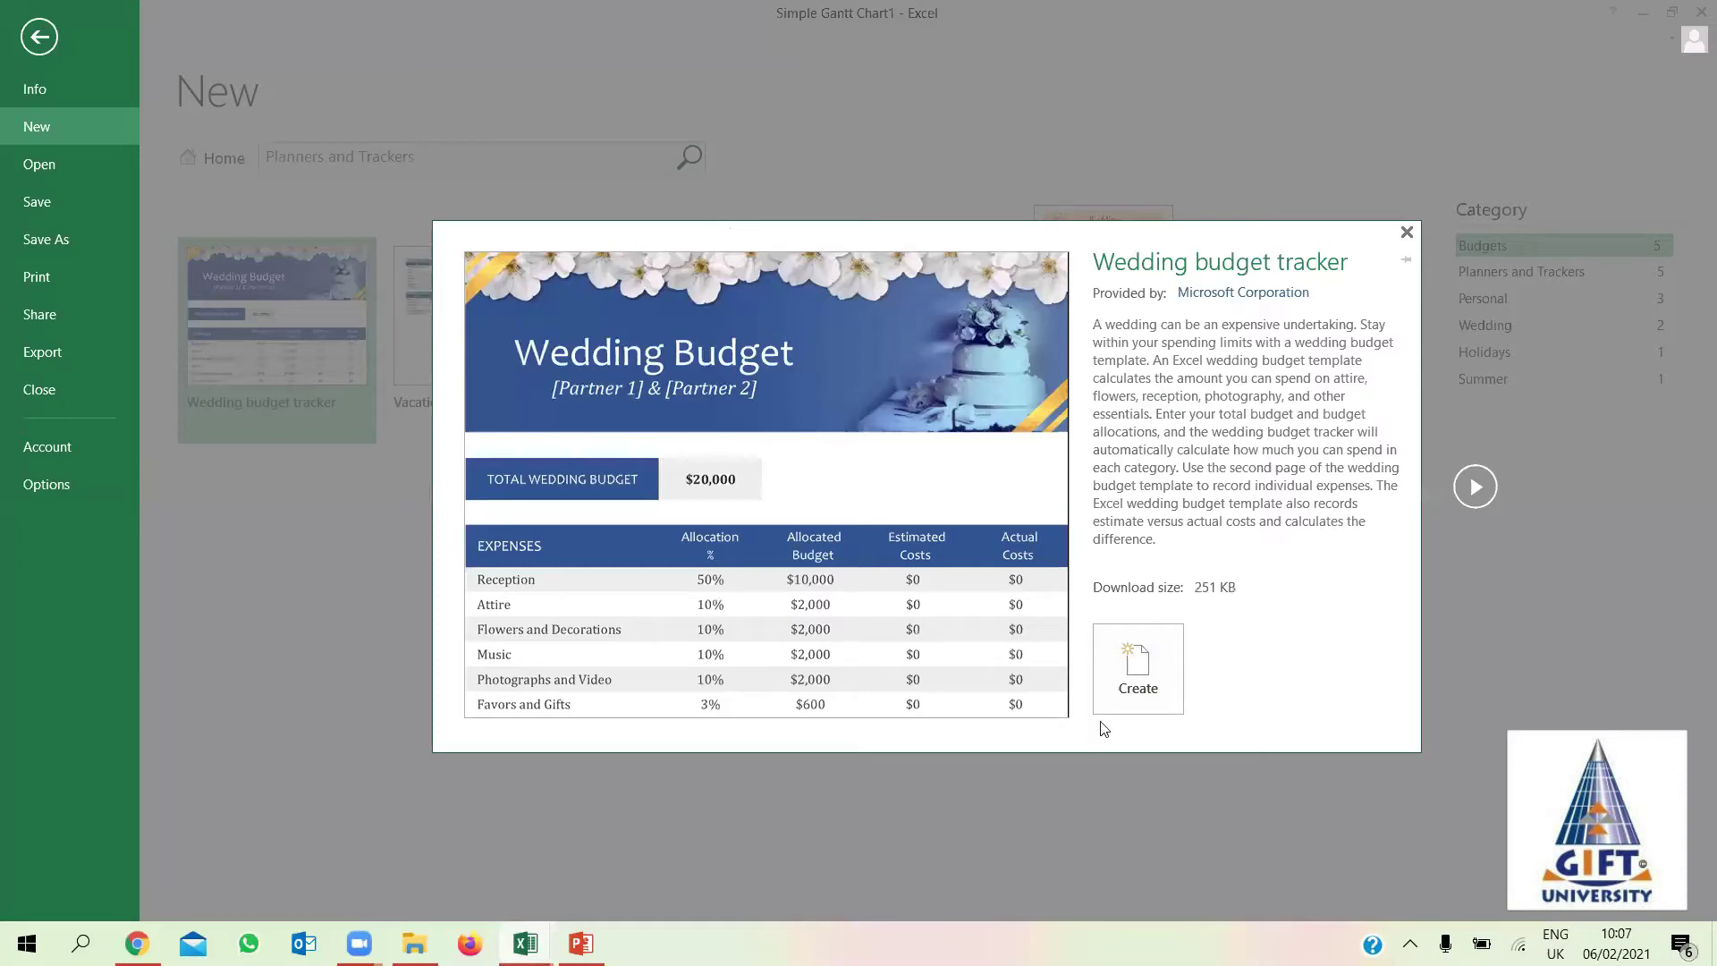
click(1120, 680)
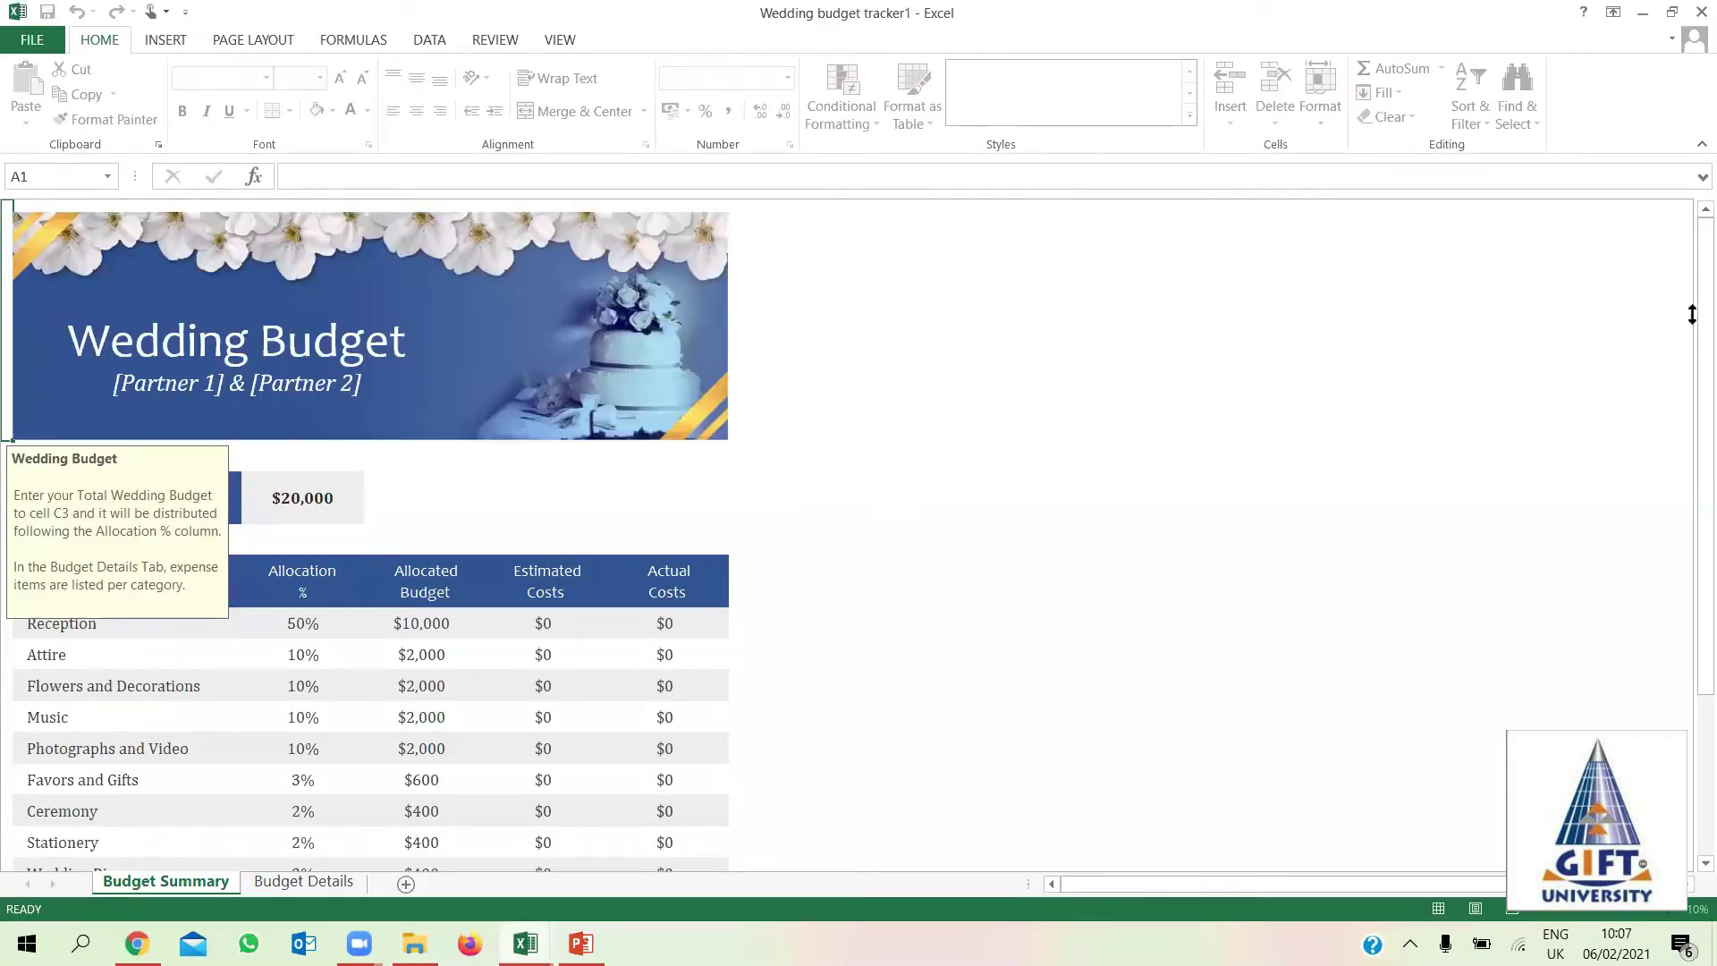
scroll(1689, 433, down, 1)
scroll(1689, 511, down, 1)
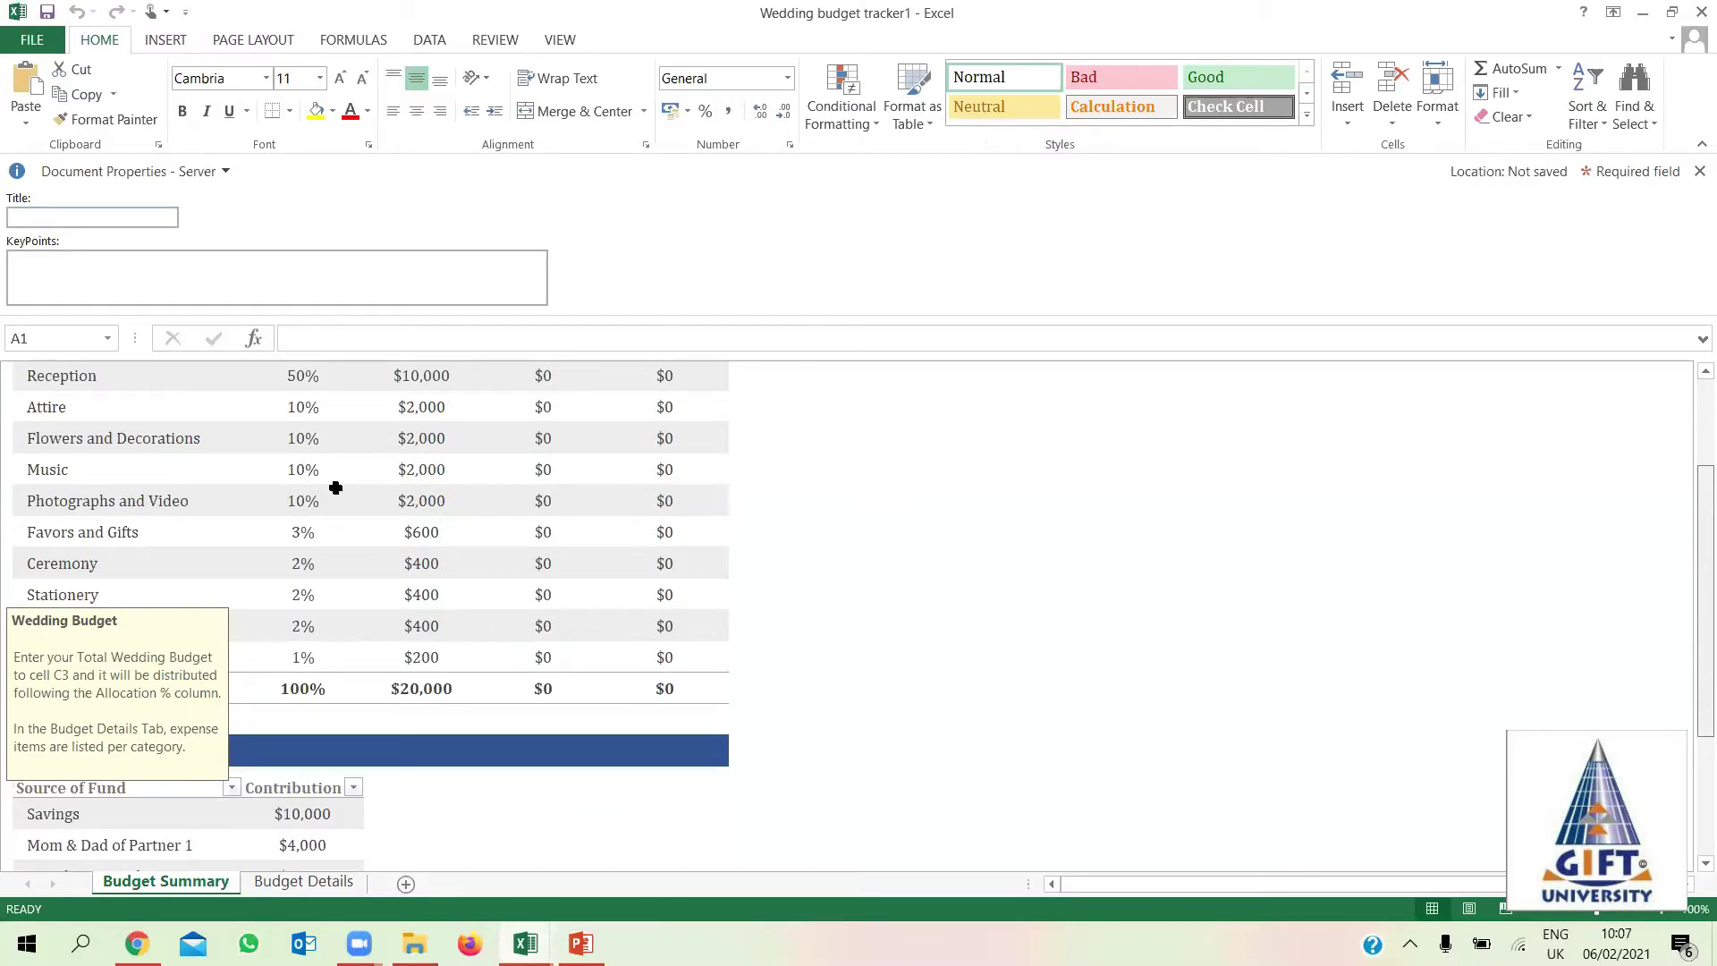
scroll(179, 427, up, 1)
click(300, 431)
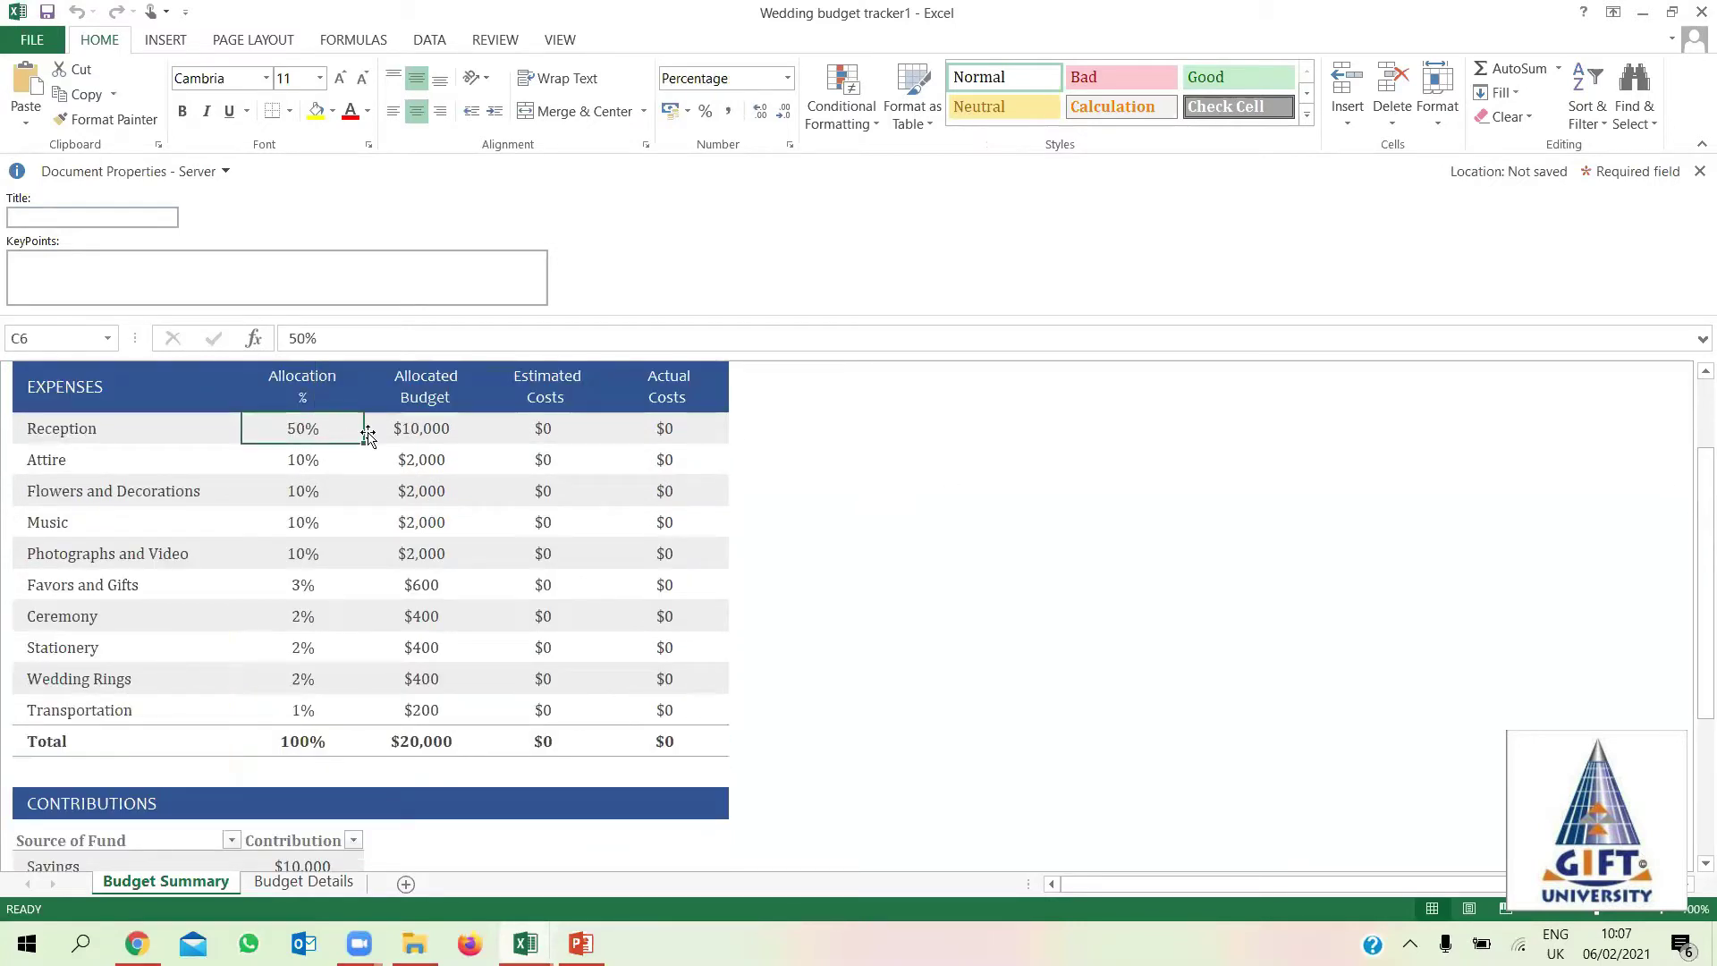
click(422, 430)
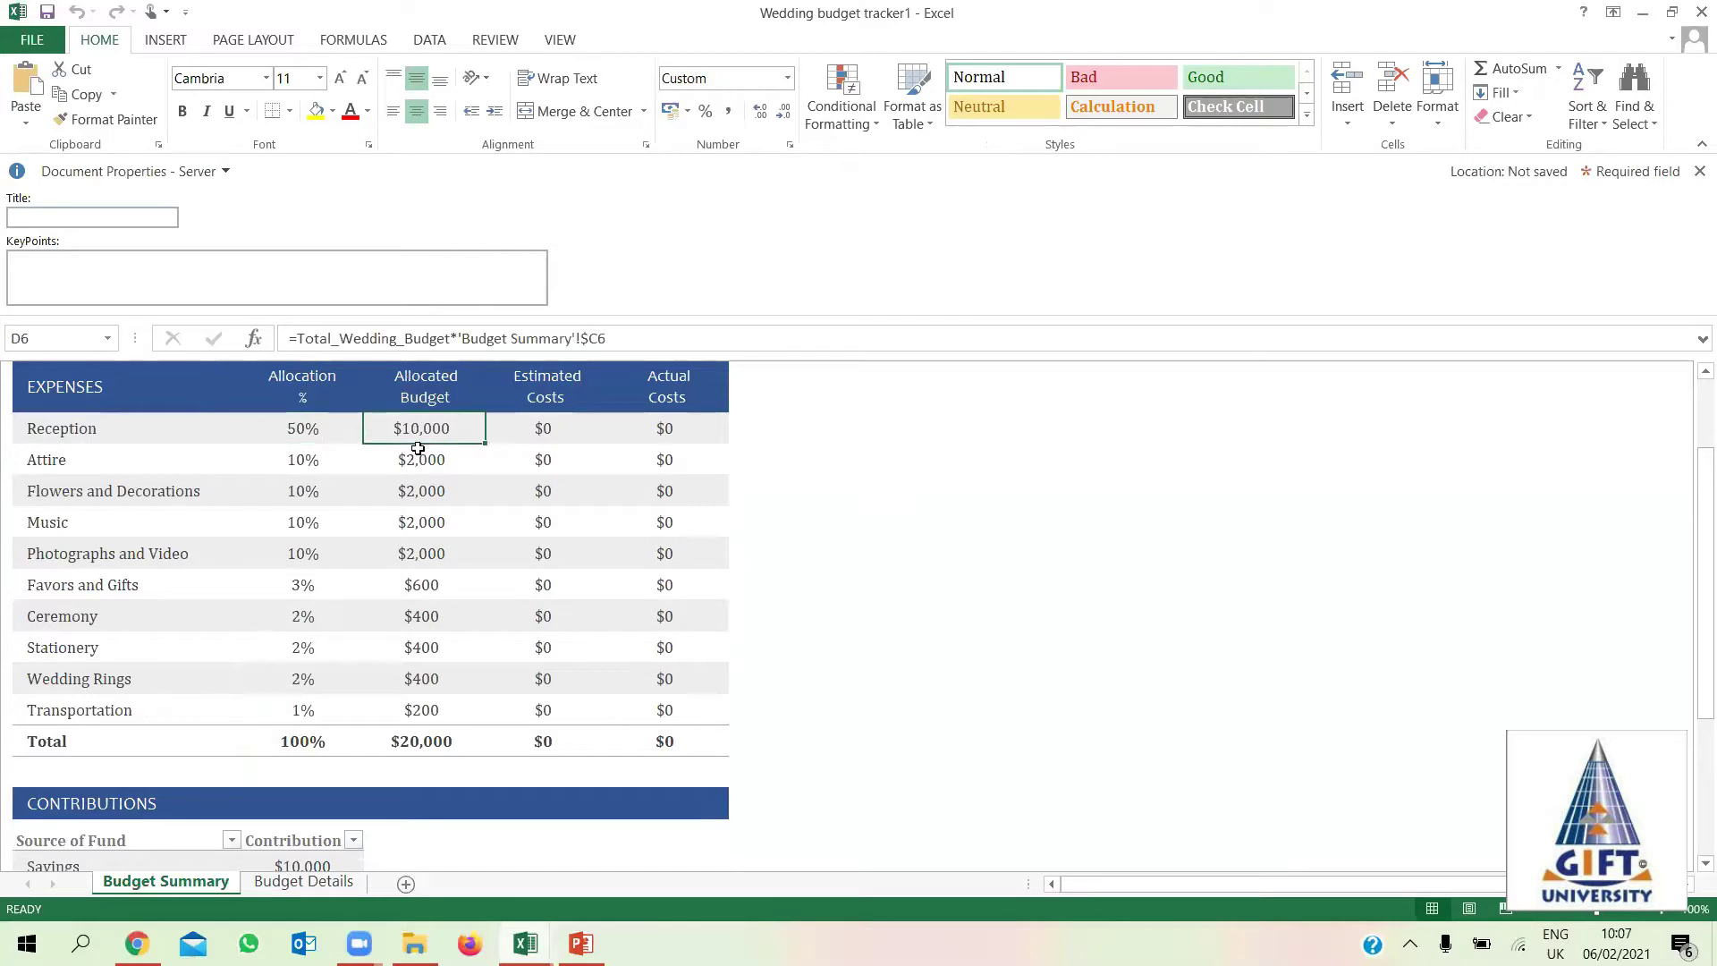
click(433, 709)
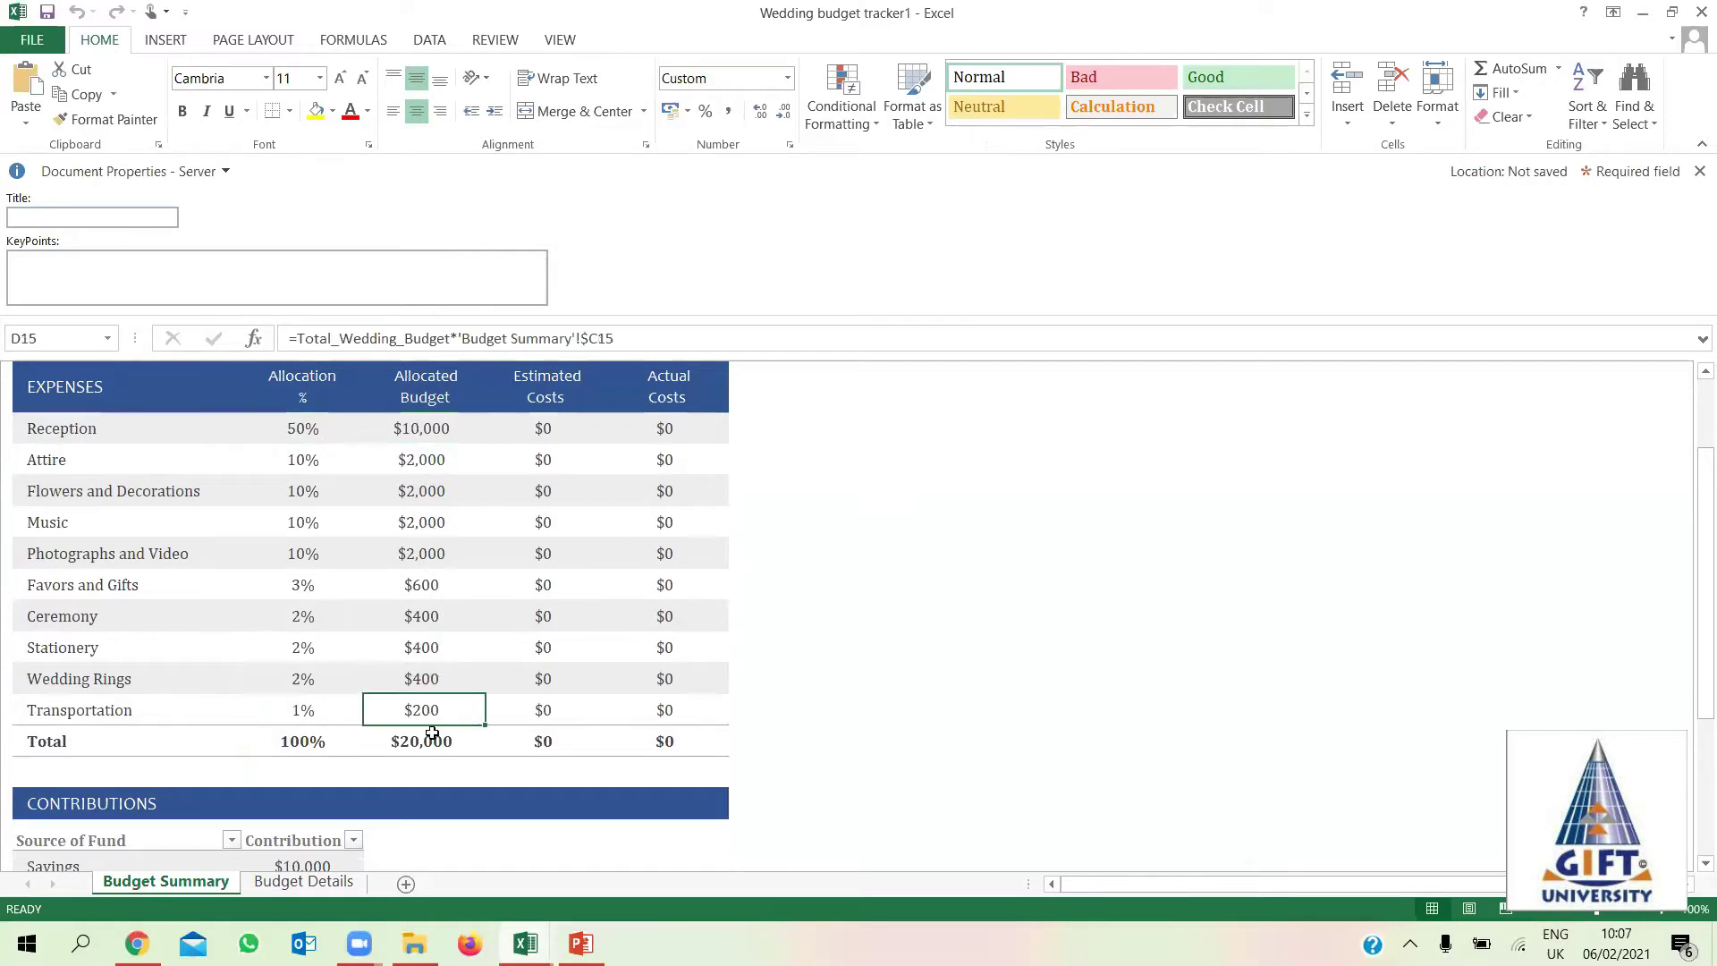
click(432, 752)
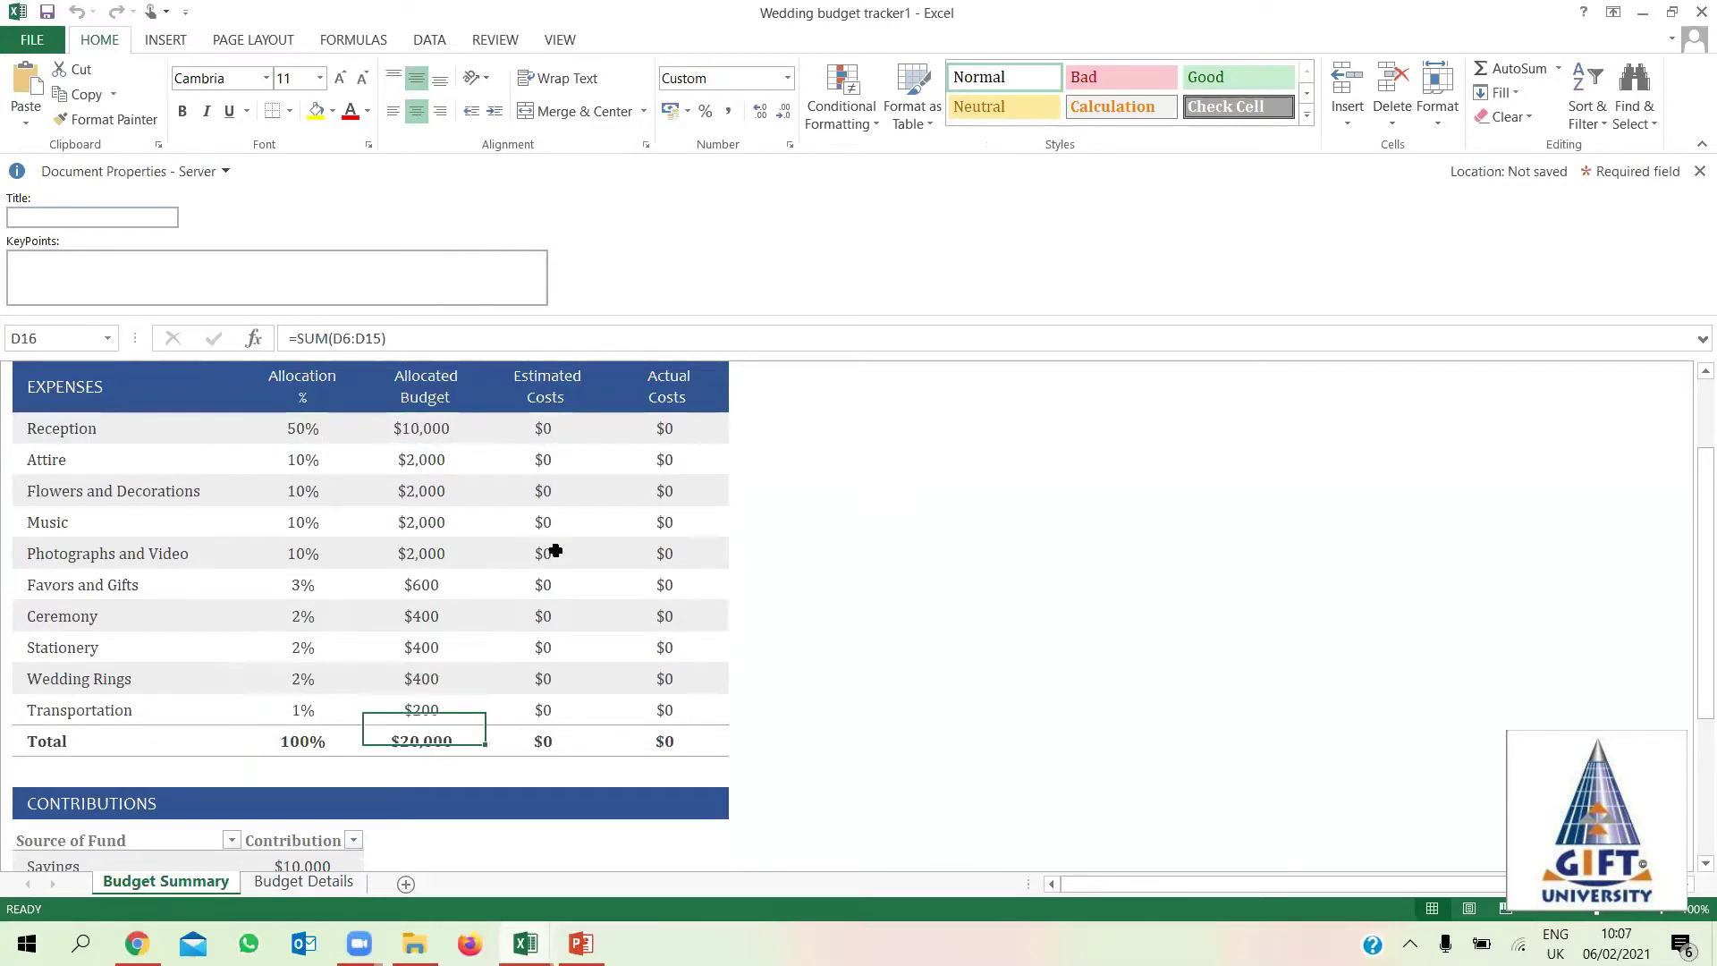
click(553, 621)
click(421, 435)
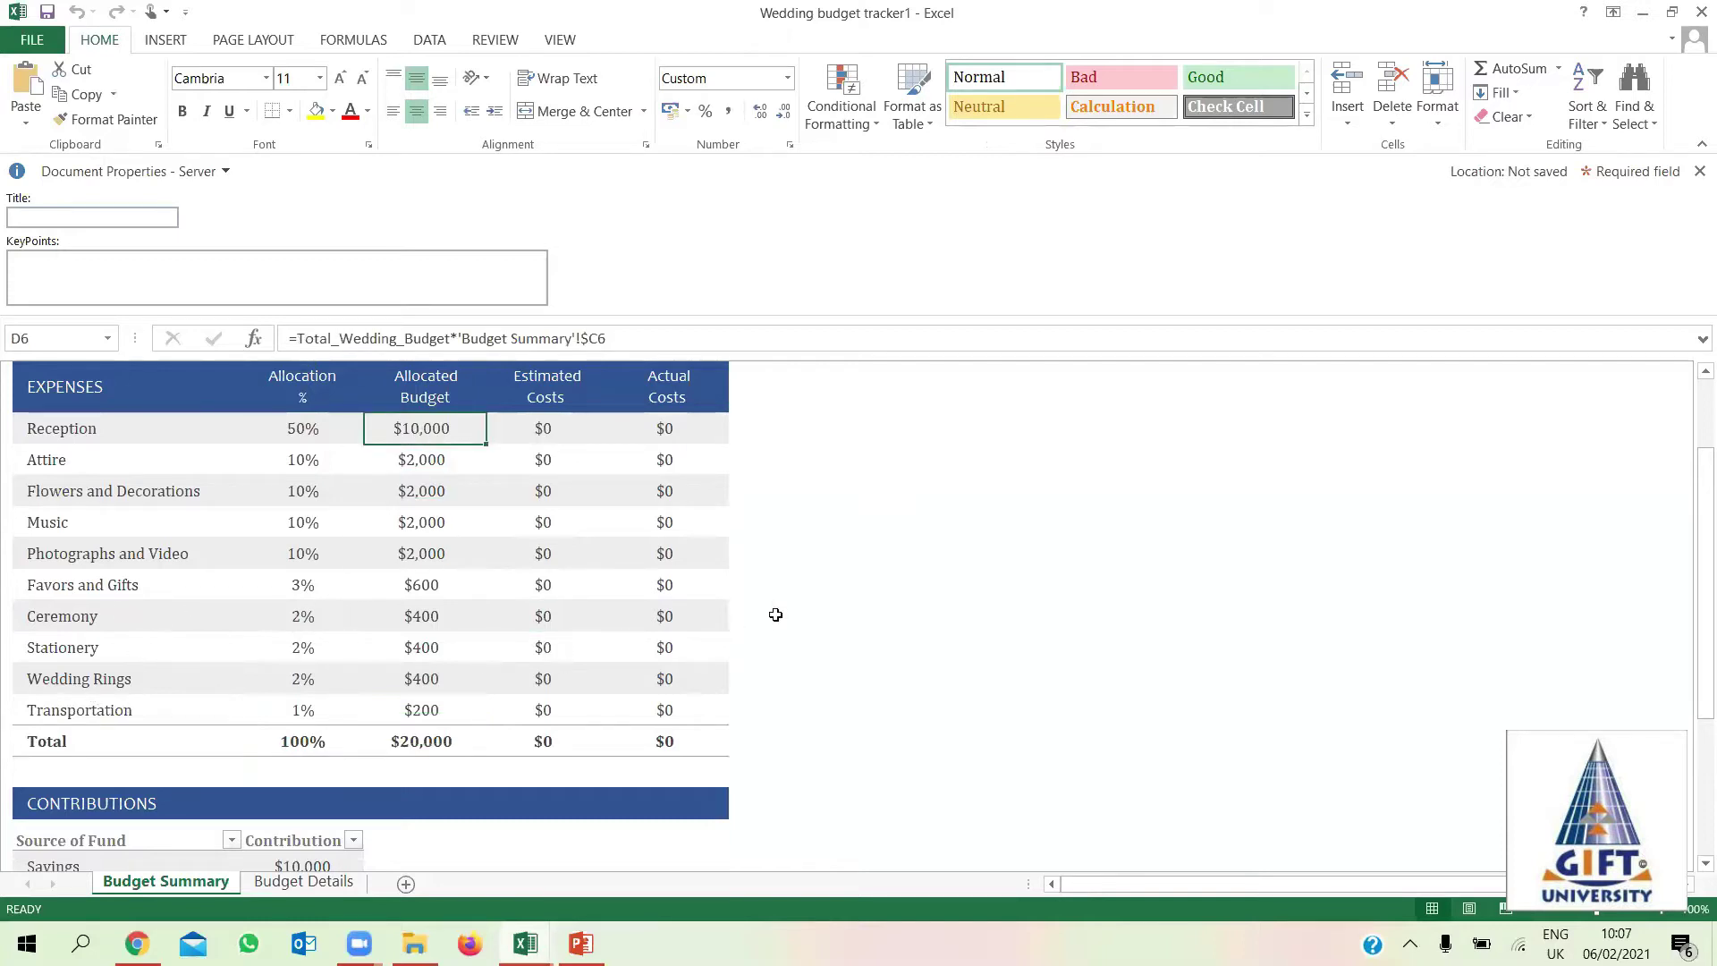
click(901, 497)
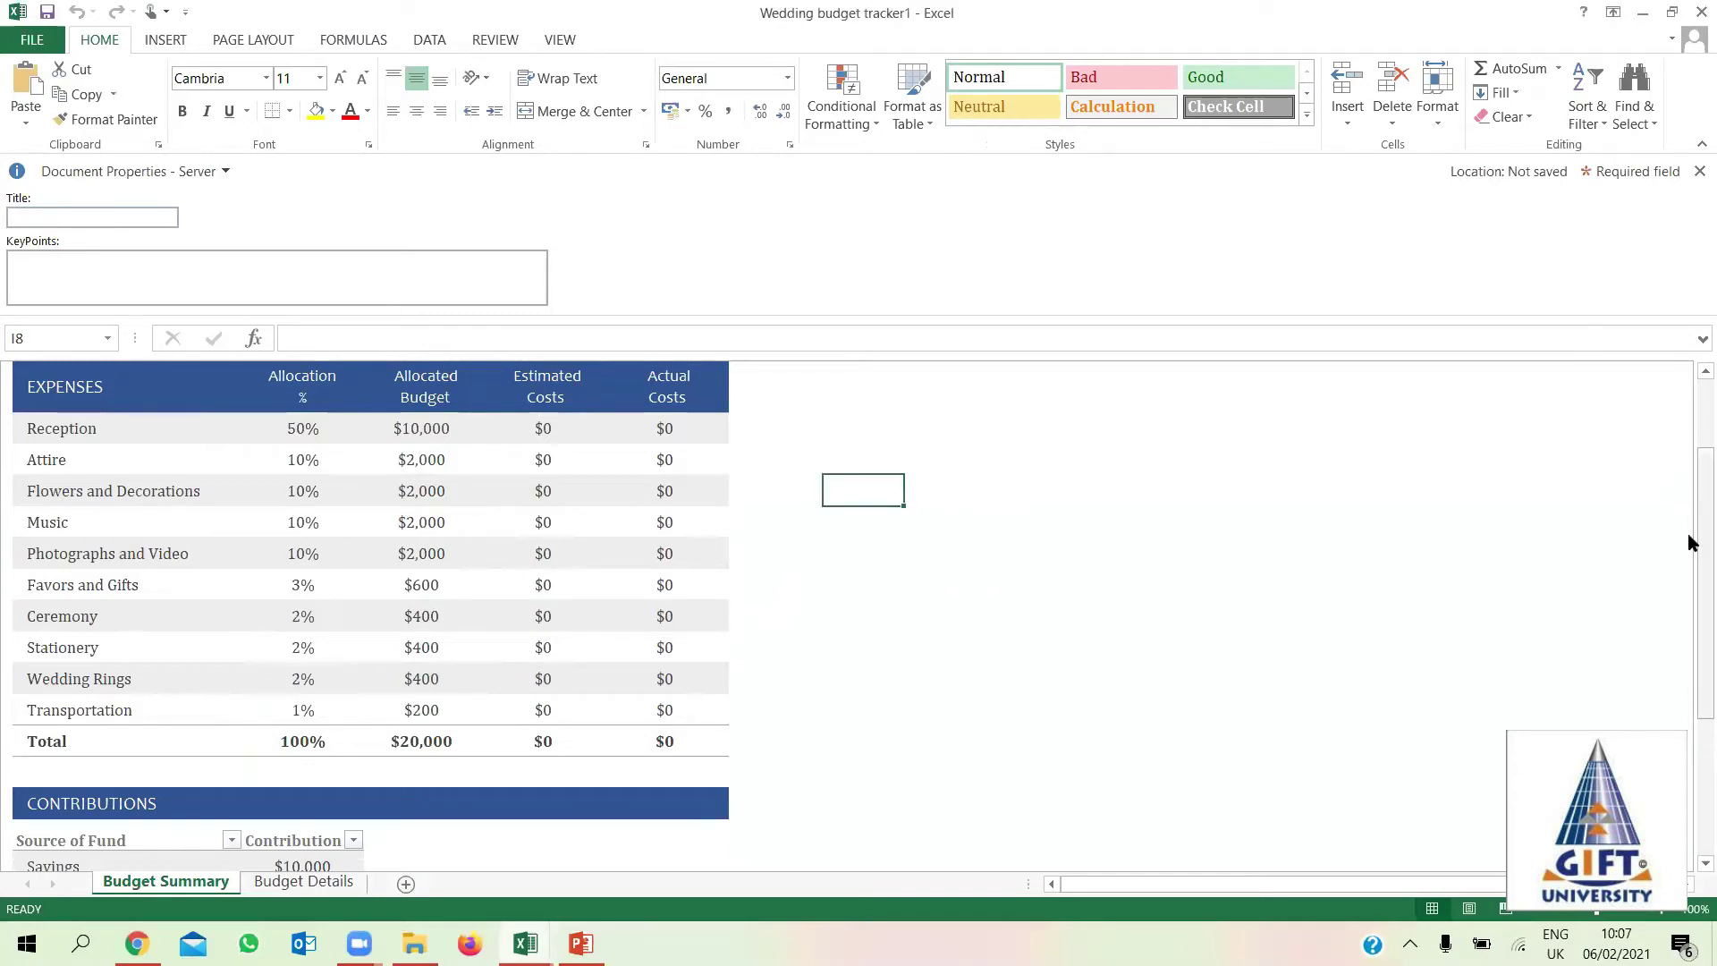
drag(1691, 542, 1691, 422)
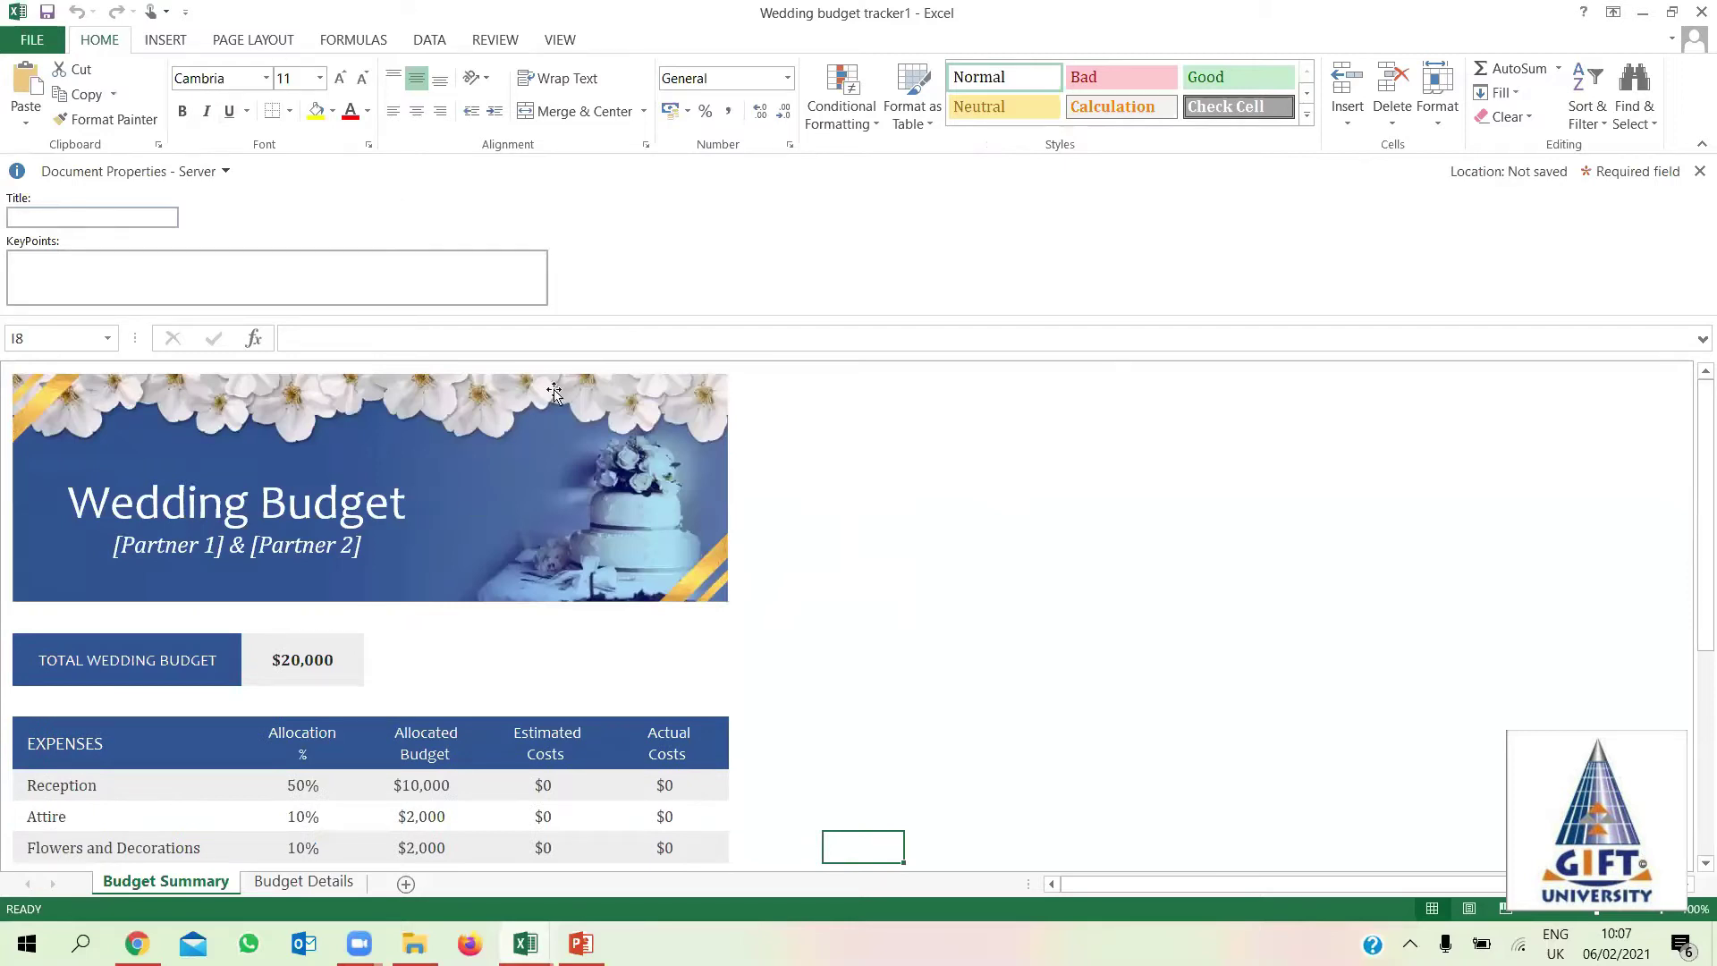
mouse_move(524, 942)
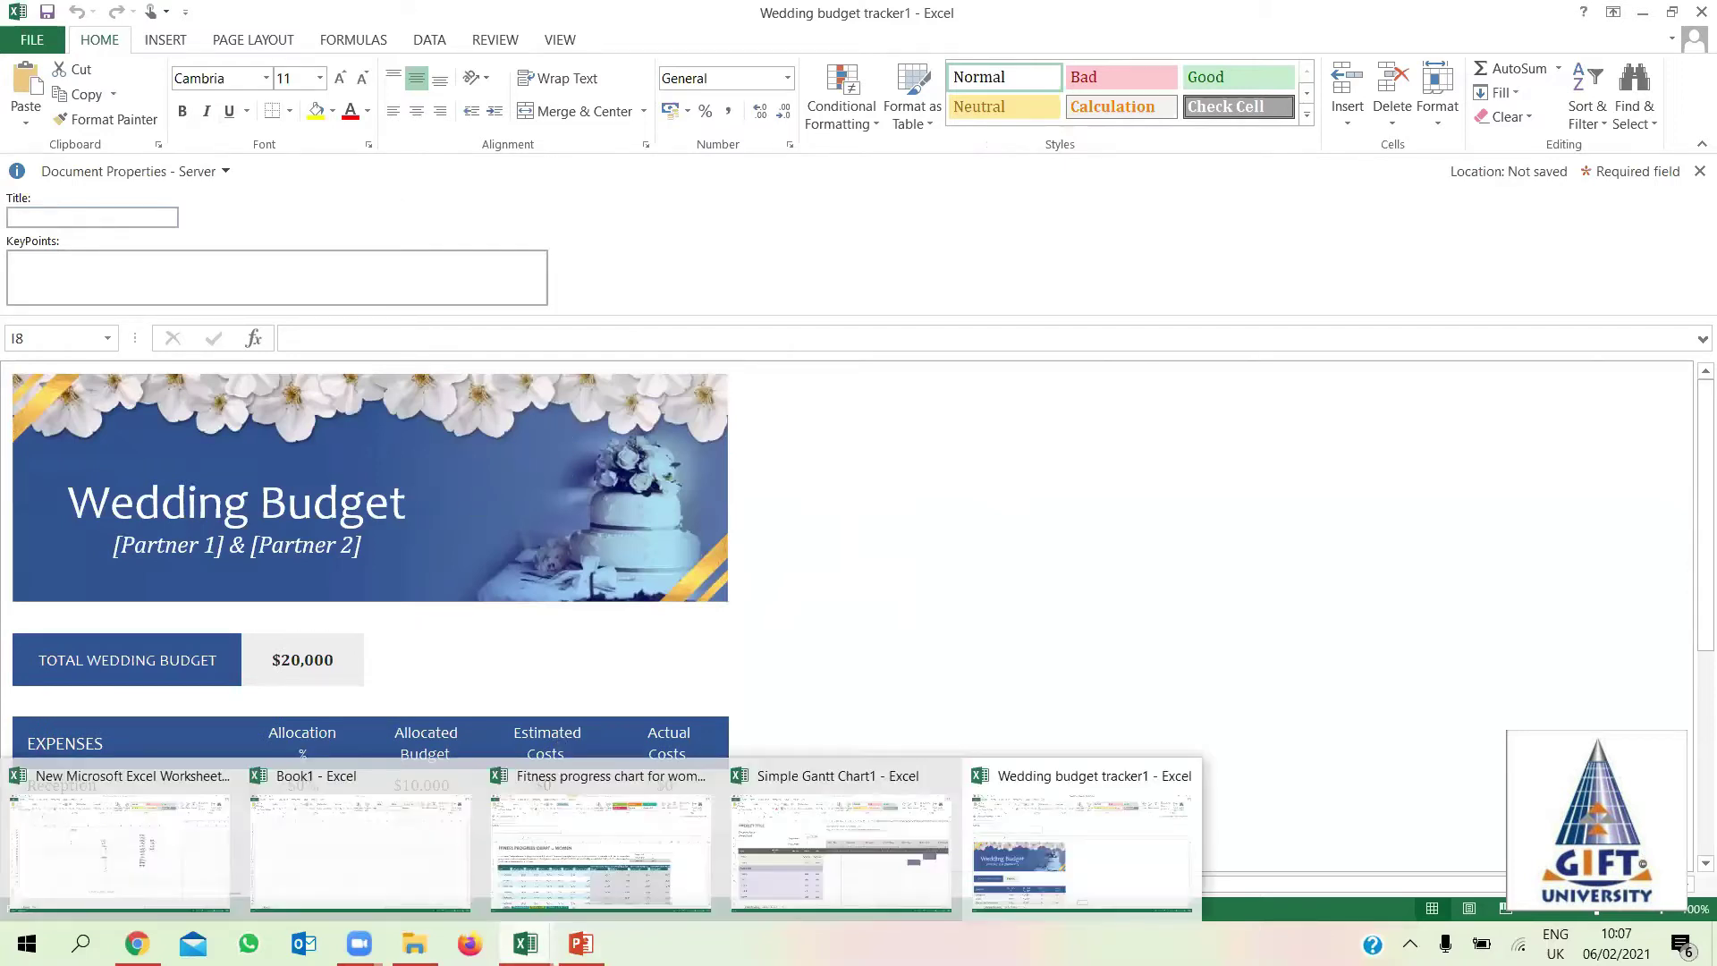
Switch to the blank Book1 window, dismiss the FILE page, and select cell D3.
click(362, 888)
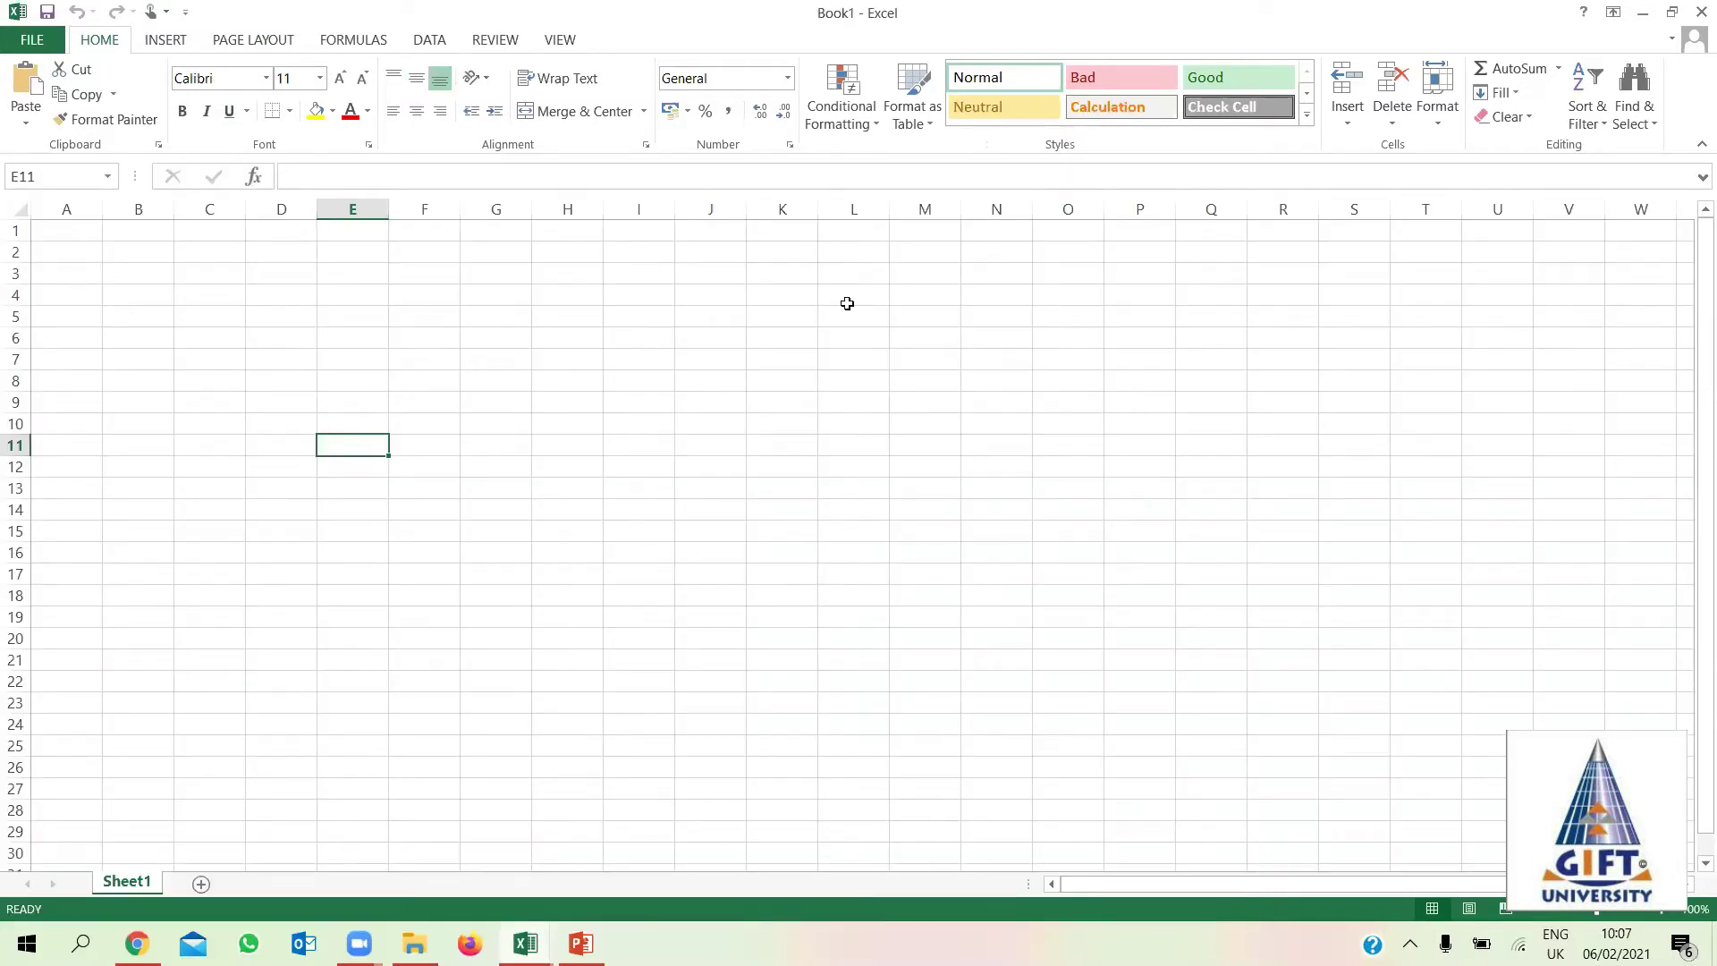
click(24, 42)
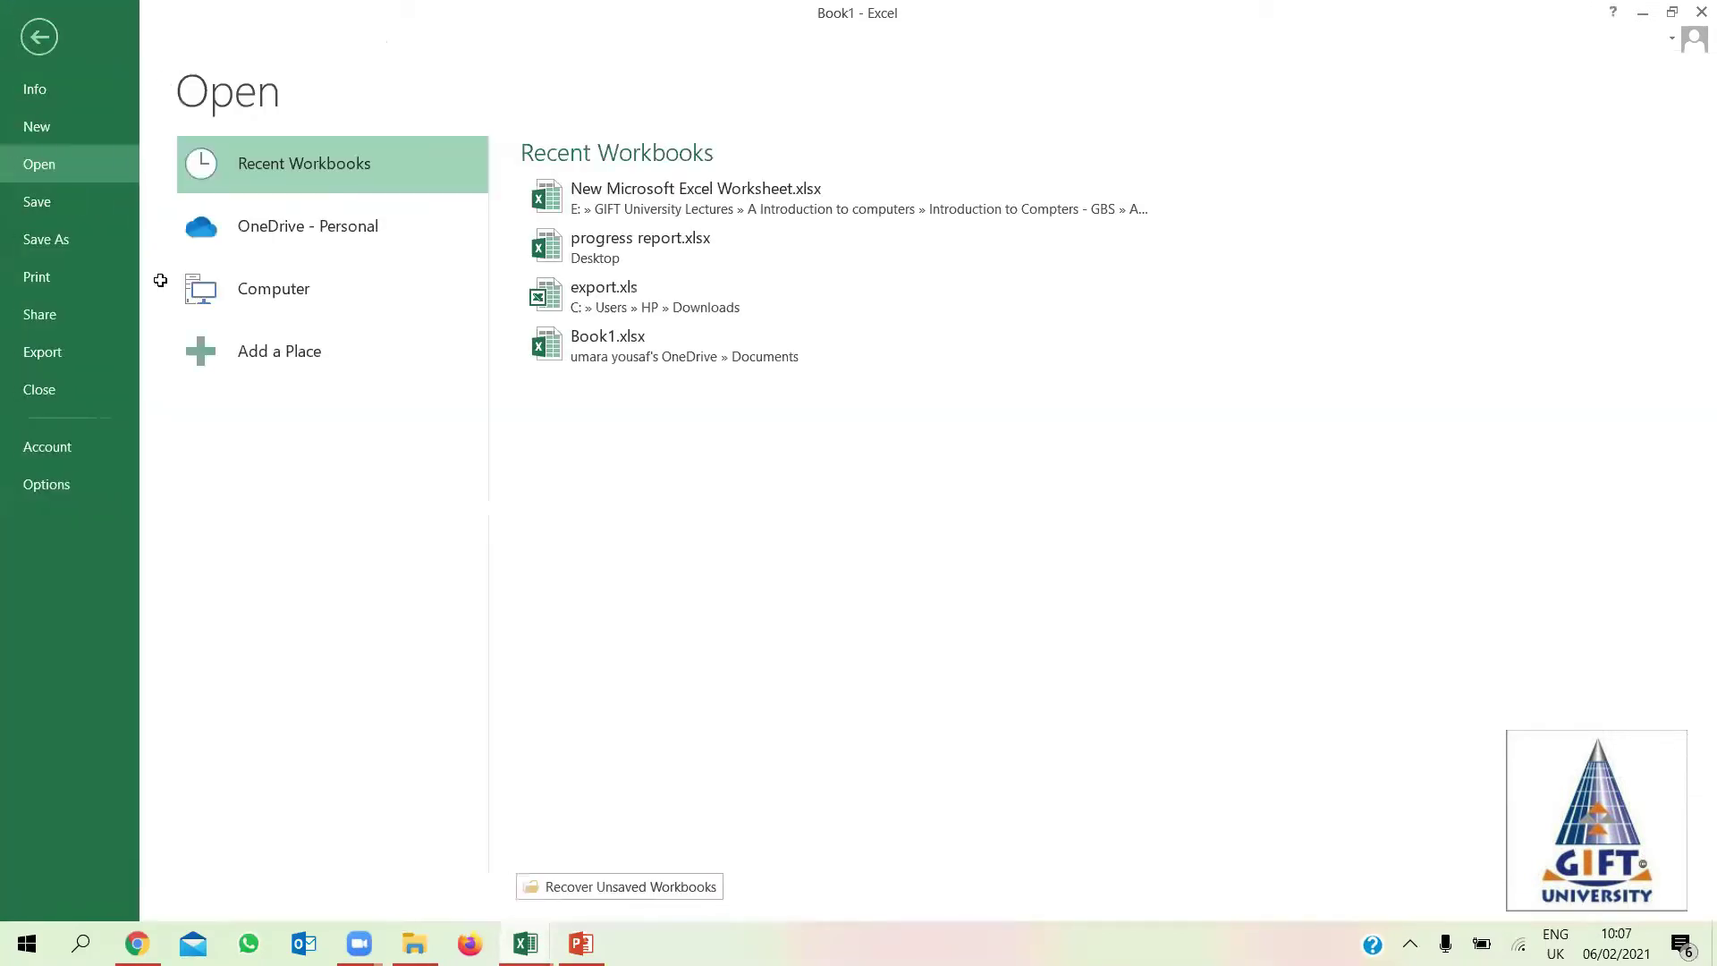
key(Escape)
click(209, 289)
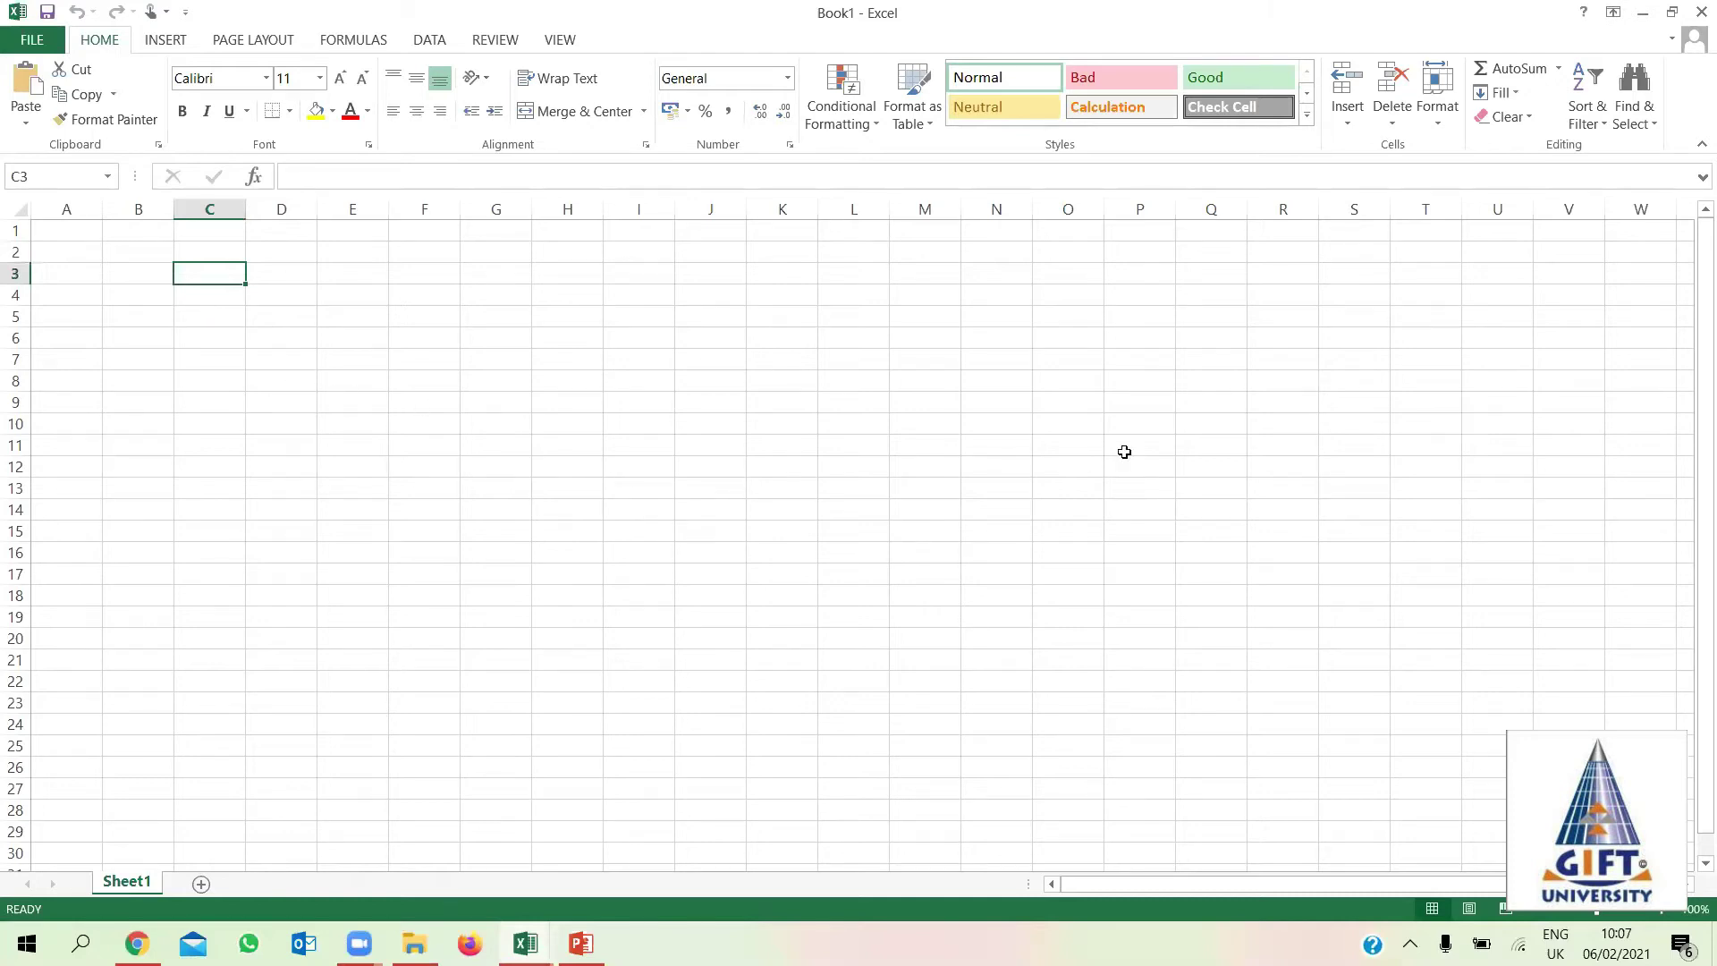
key(Right)
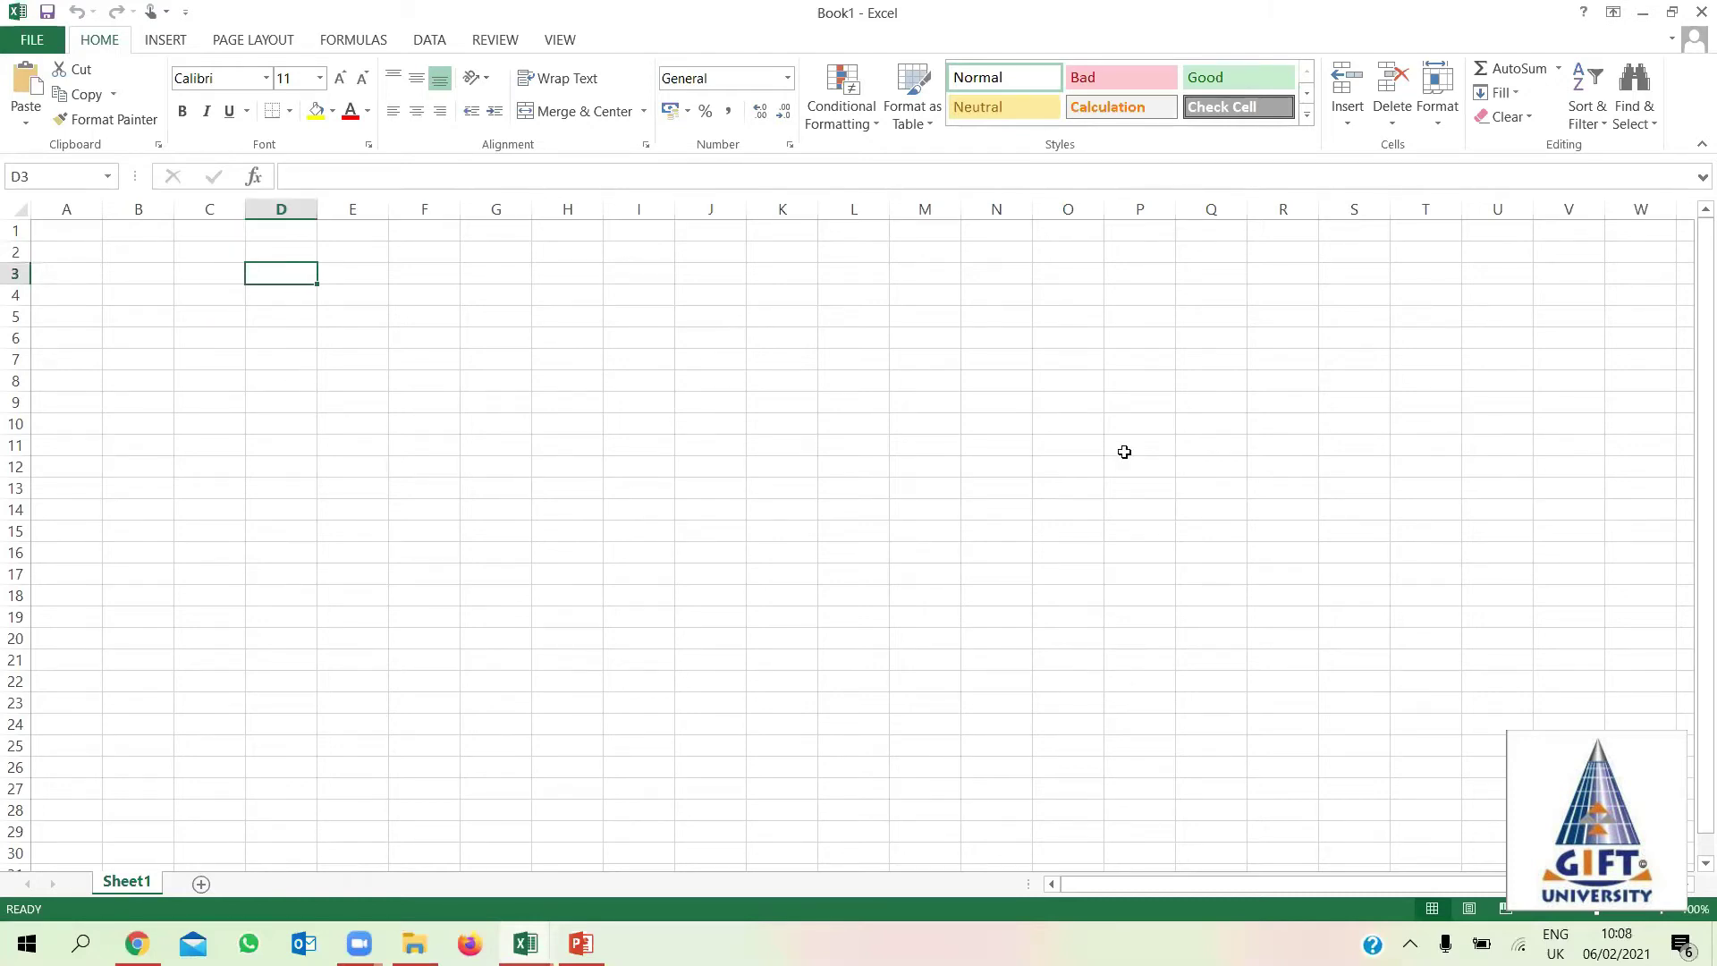
Enter the headings Products in D3 and Sales in E3.
text(Products)
key(Return)
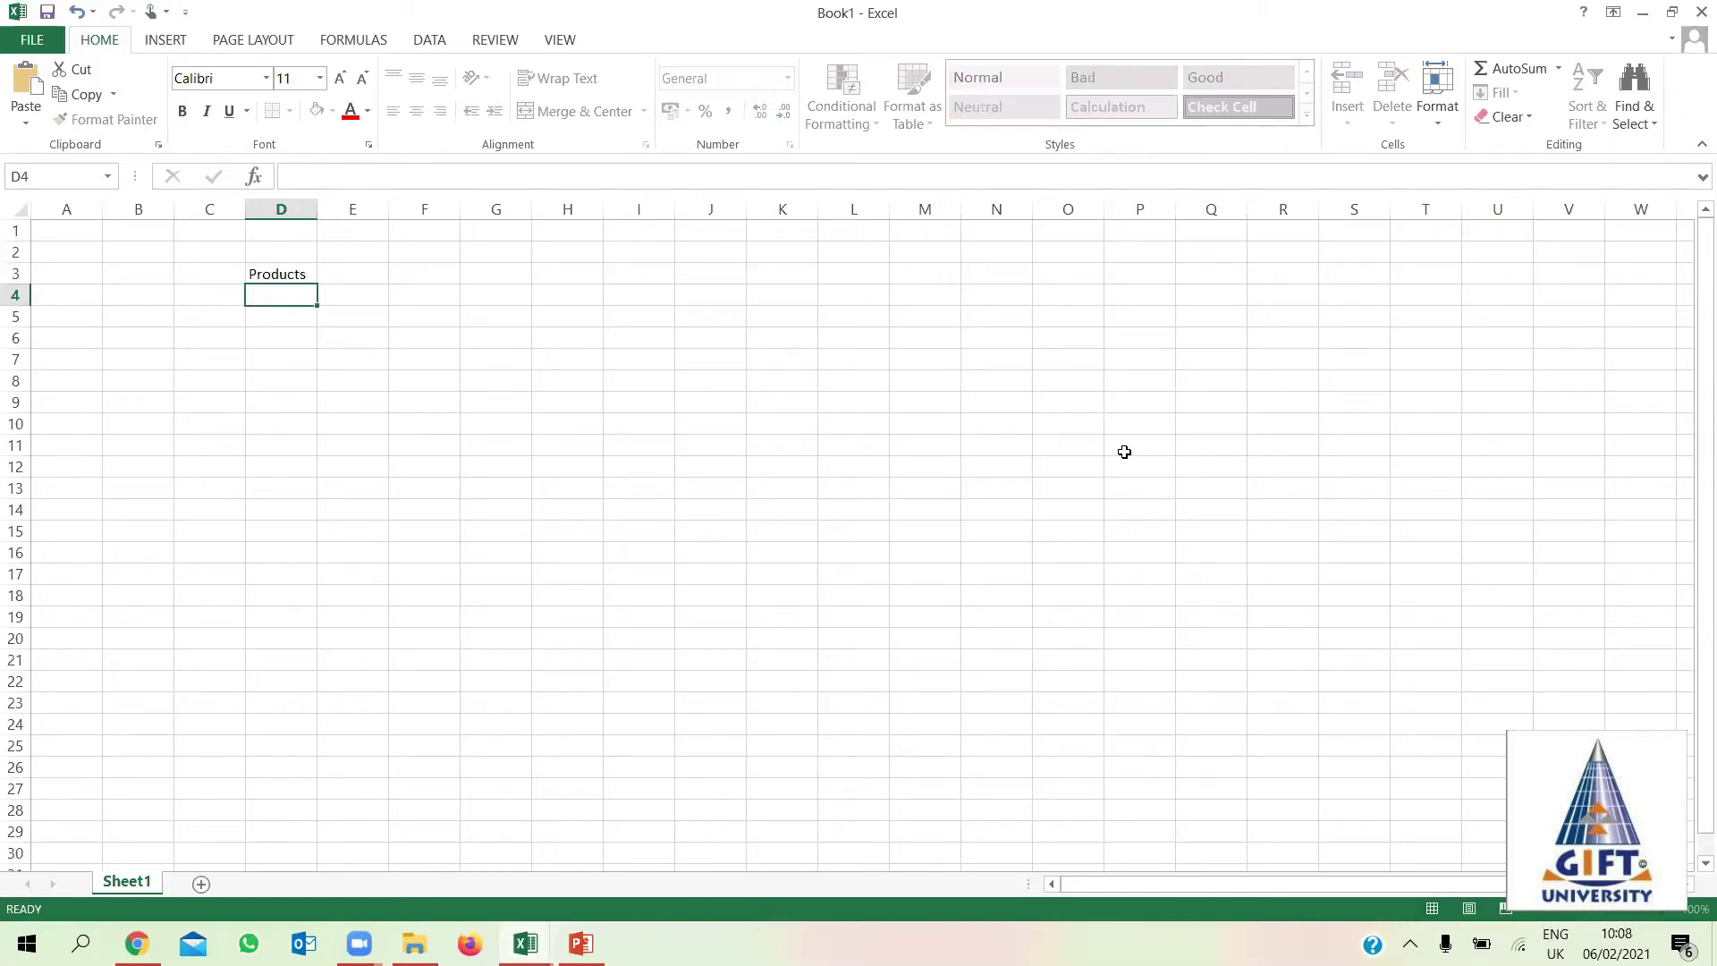
key(Up)
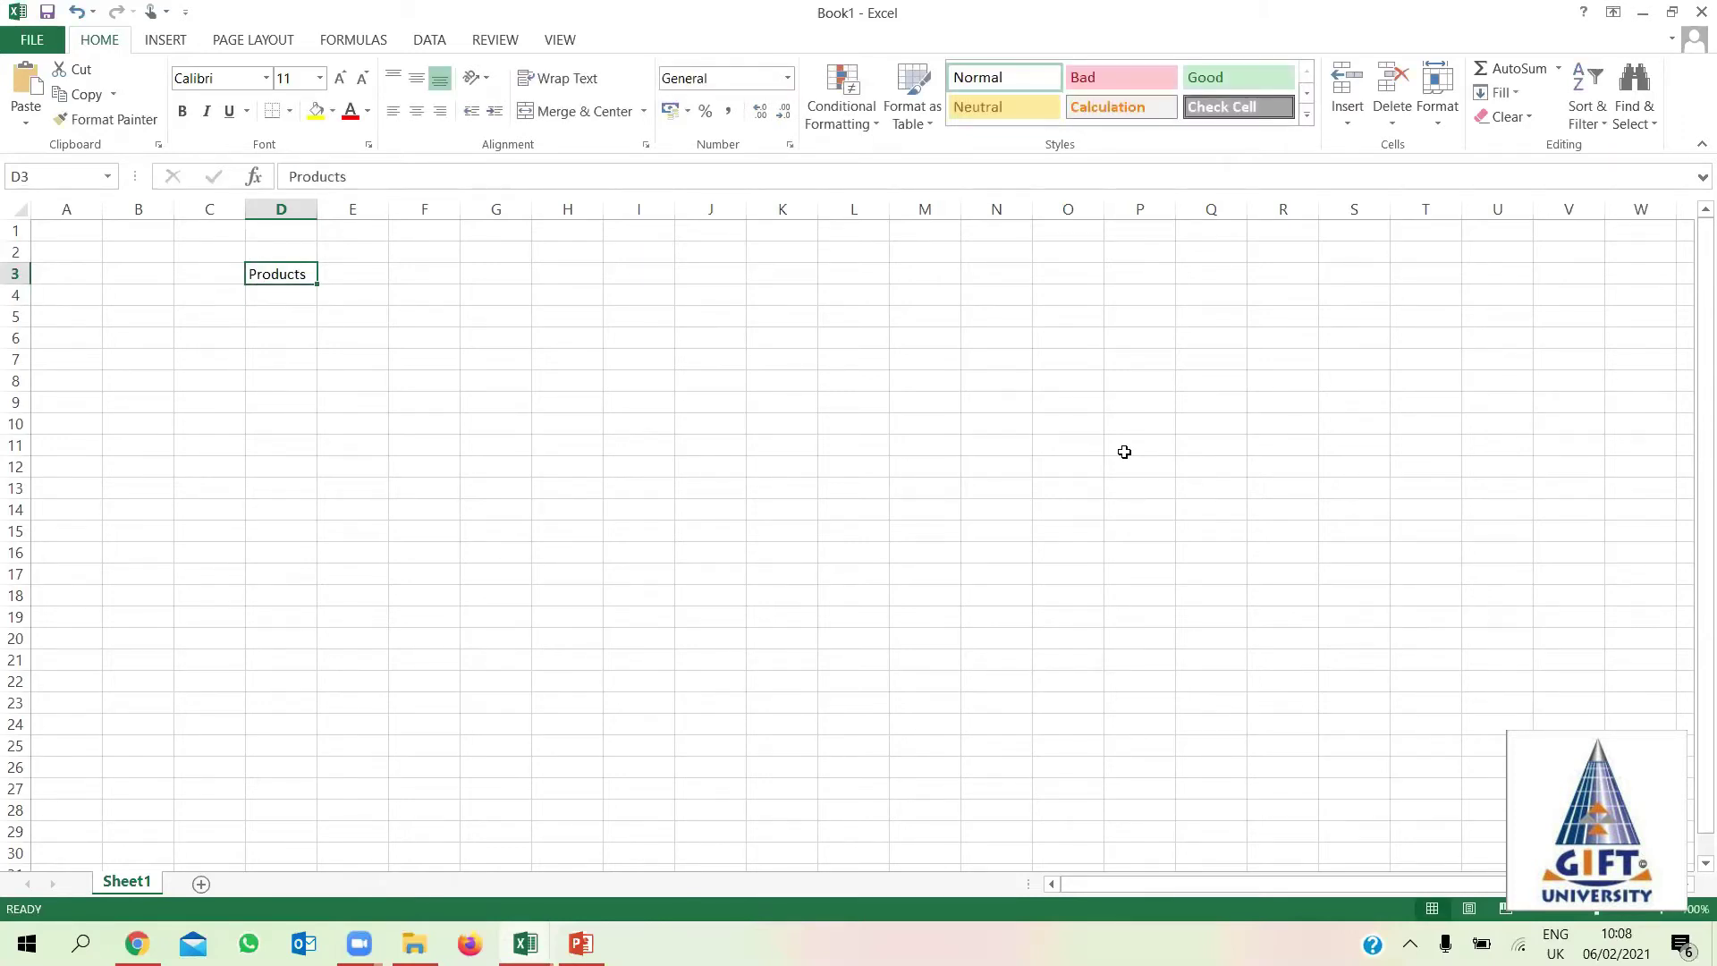
key(Right)
text(Sale)
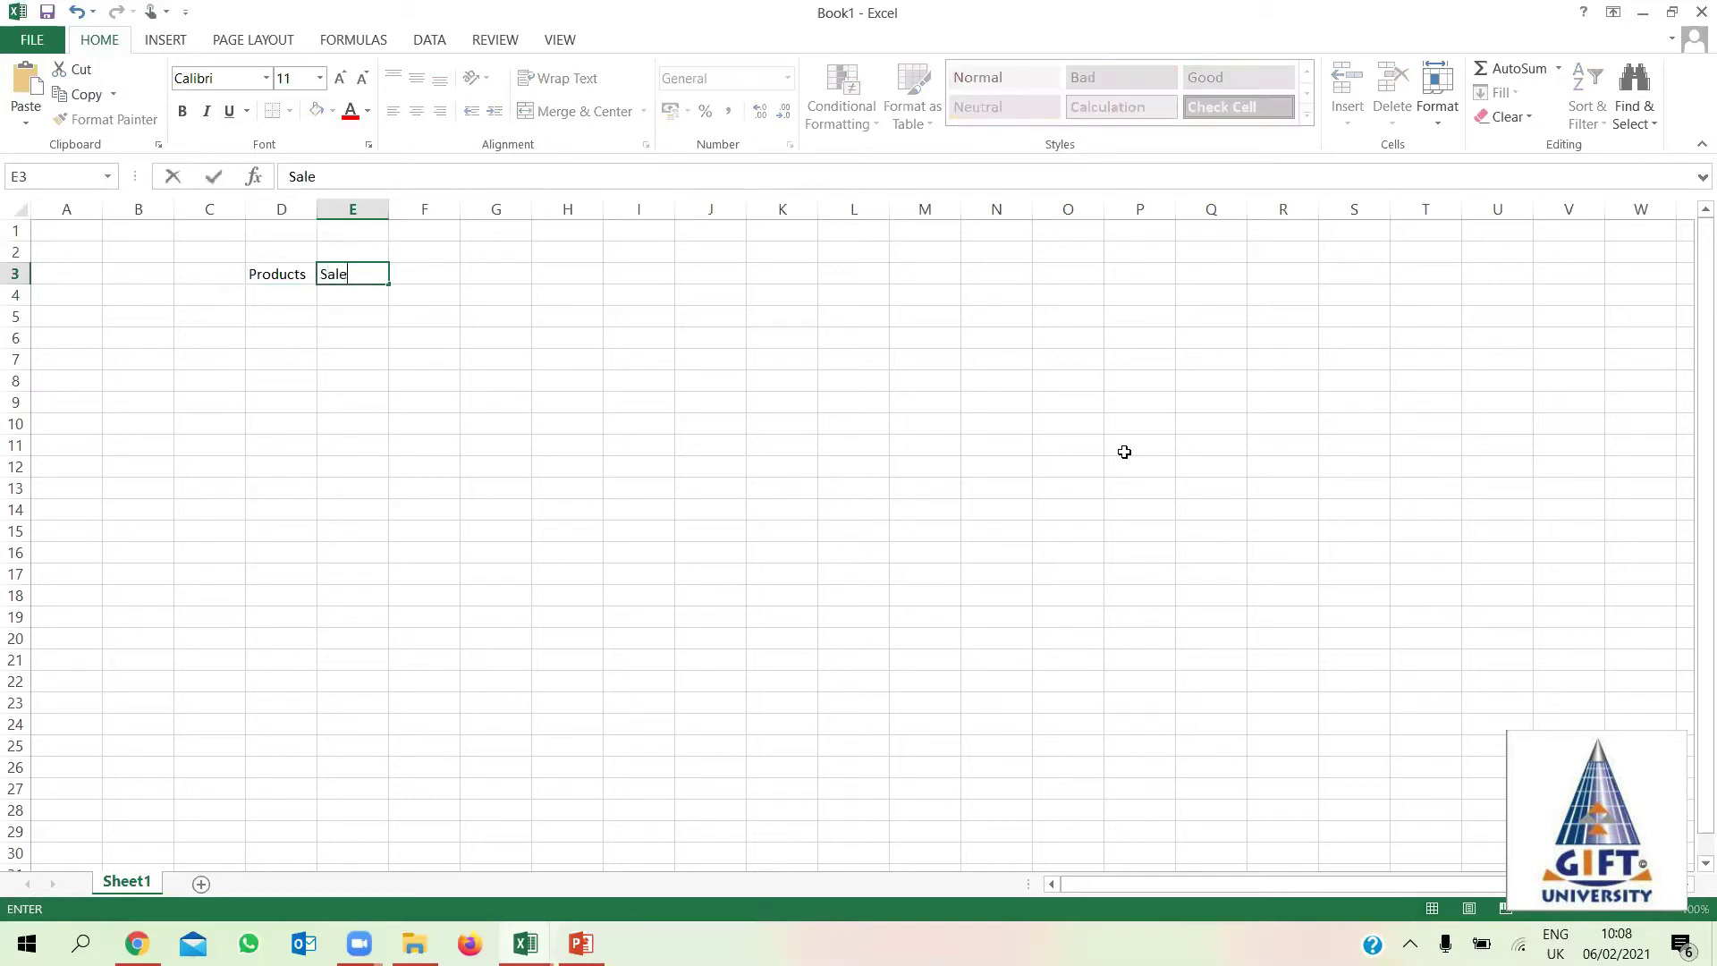
text(s)
key(Return)
List Soap, Shampoo, Nimko and Tooth brush under Products in D4:D7.
key(Left)
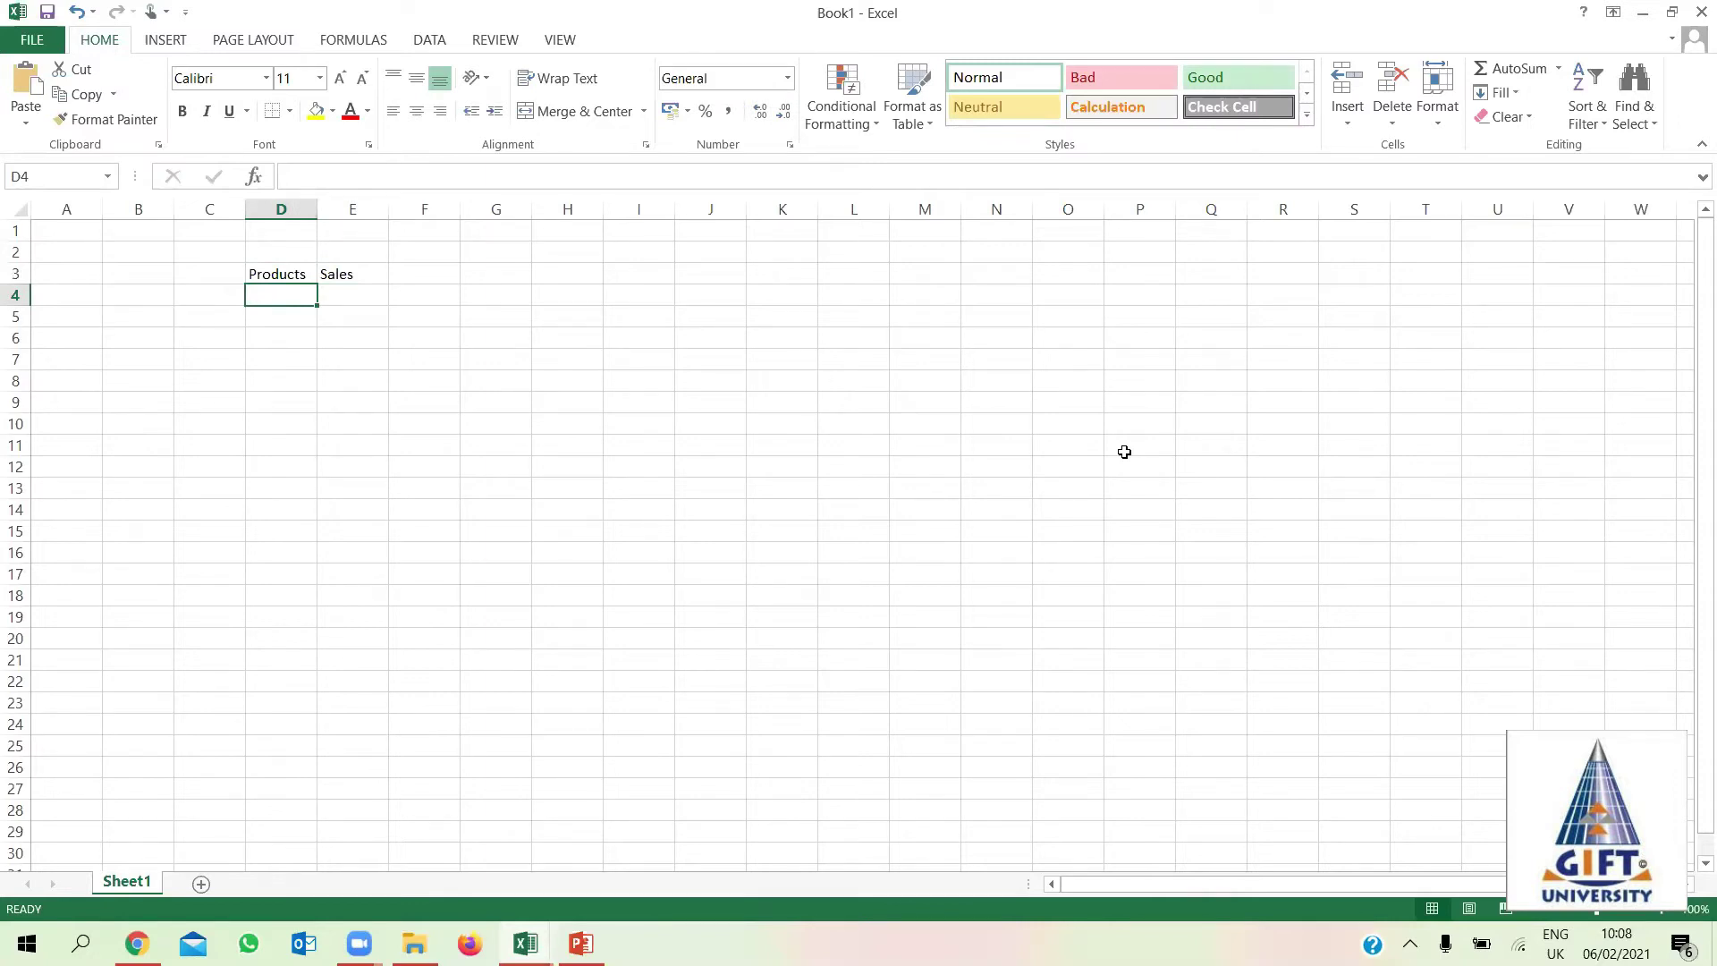
text(S)
text(oap)
key(Return)
text(Shamp)
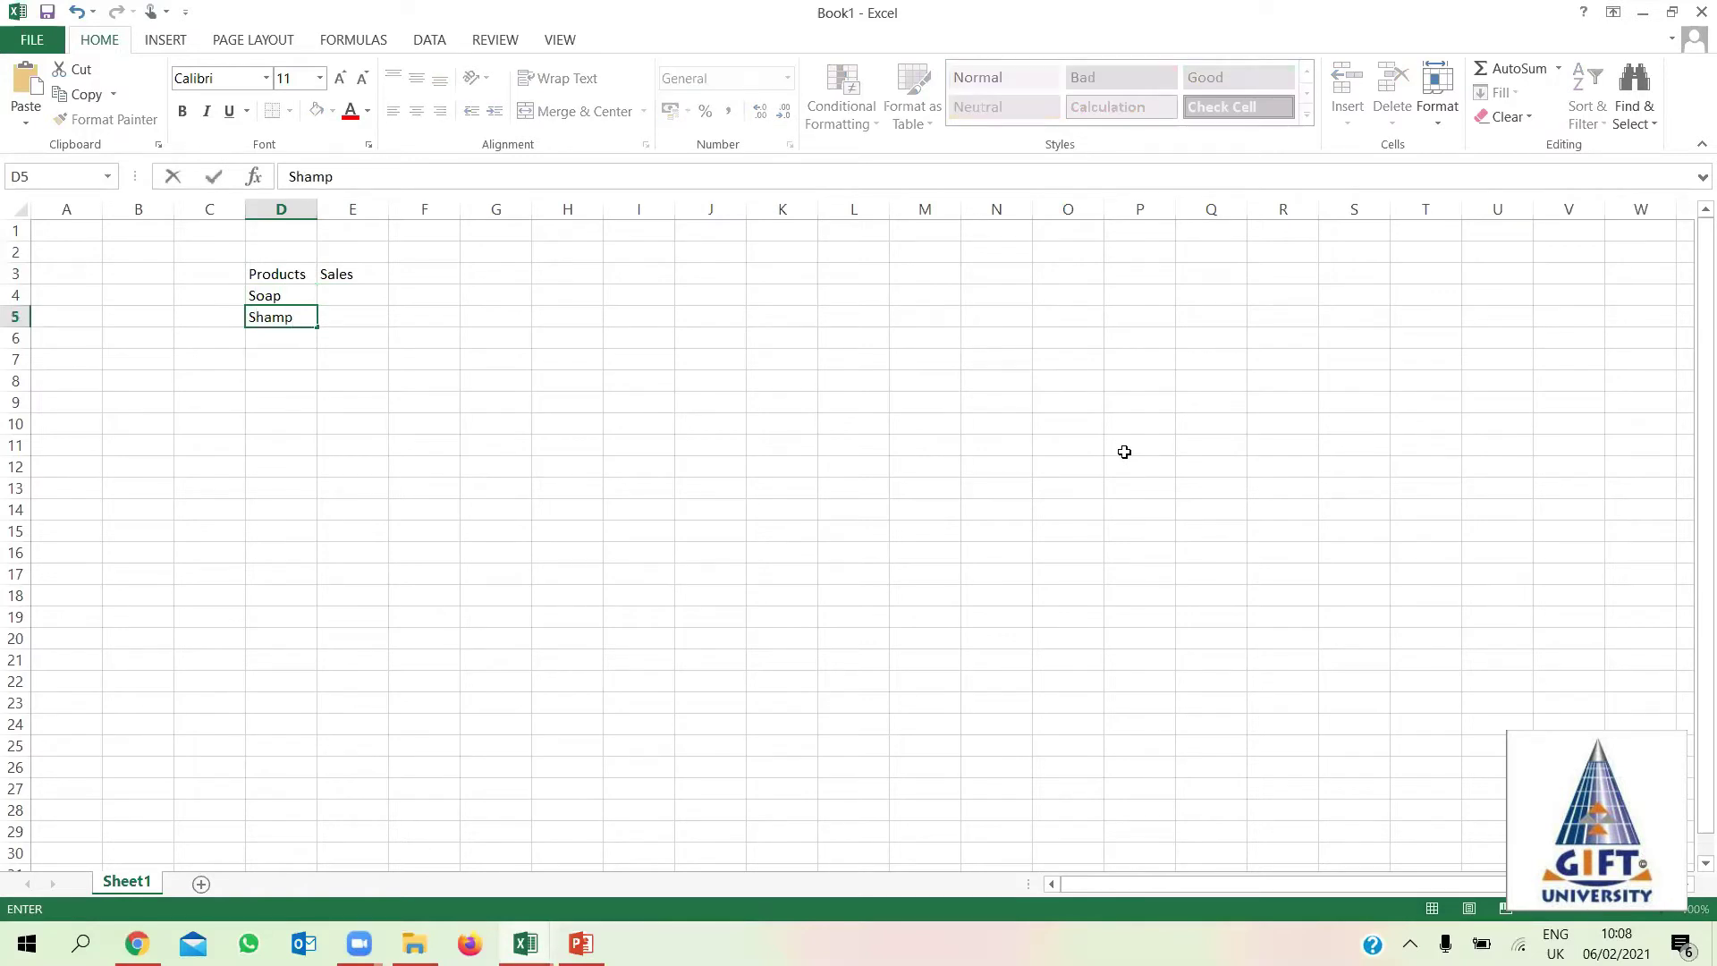
text(oo)
key(Return)
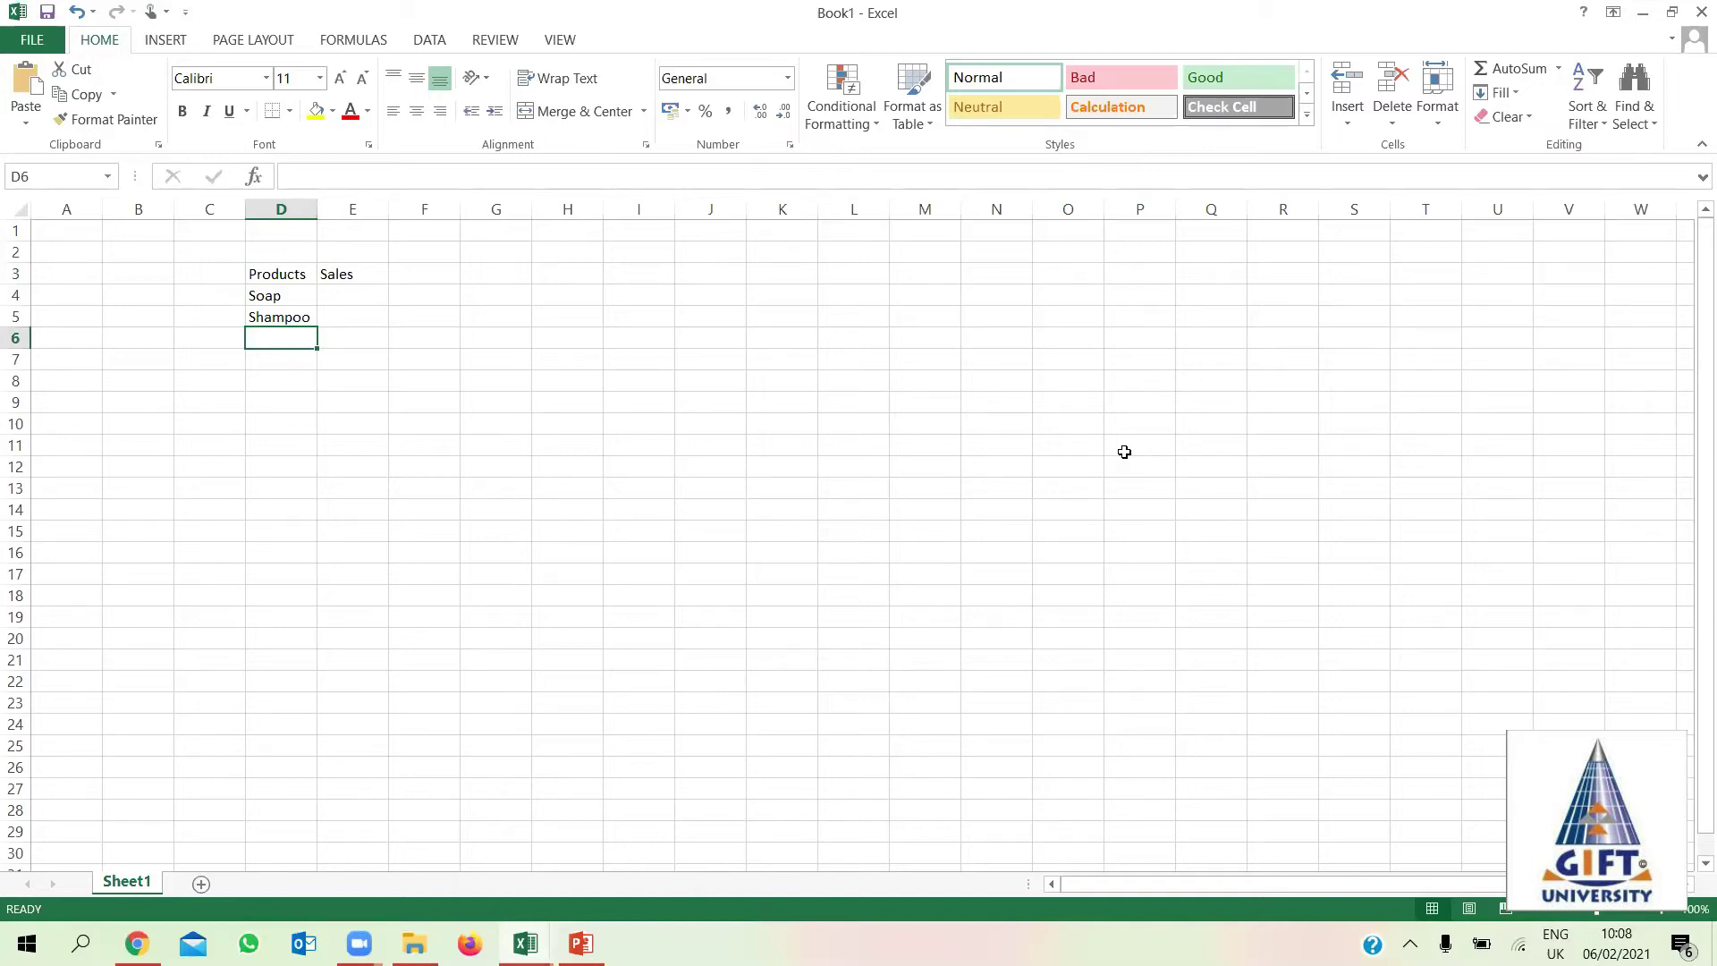
text(Nim)
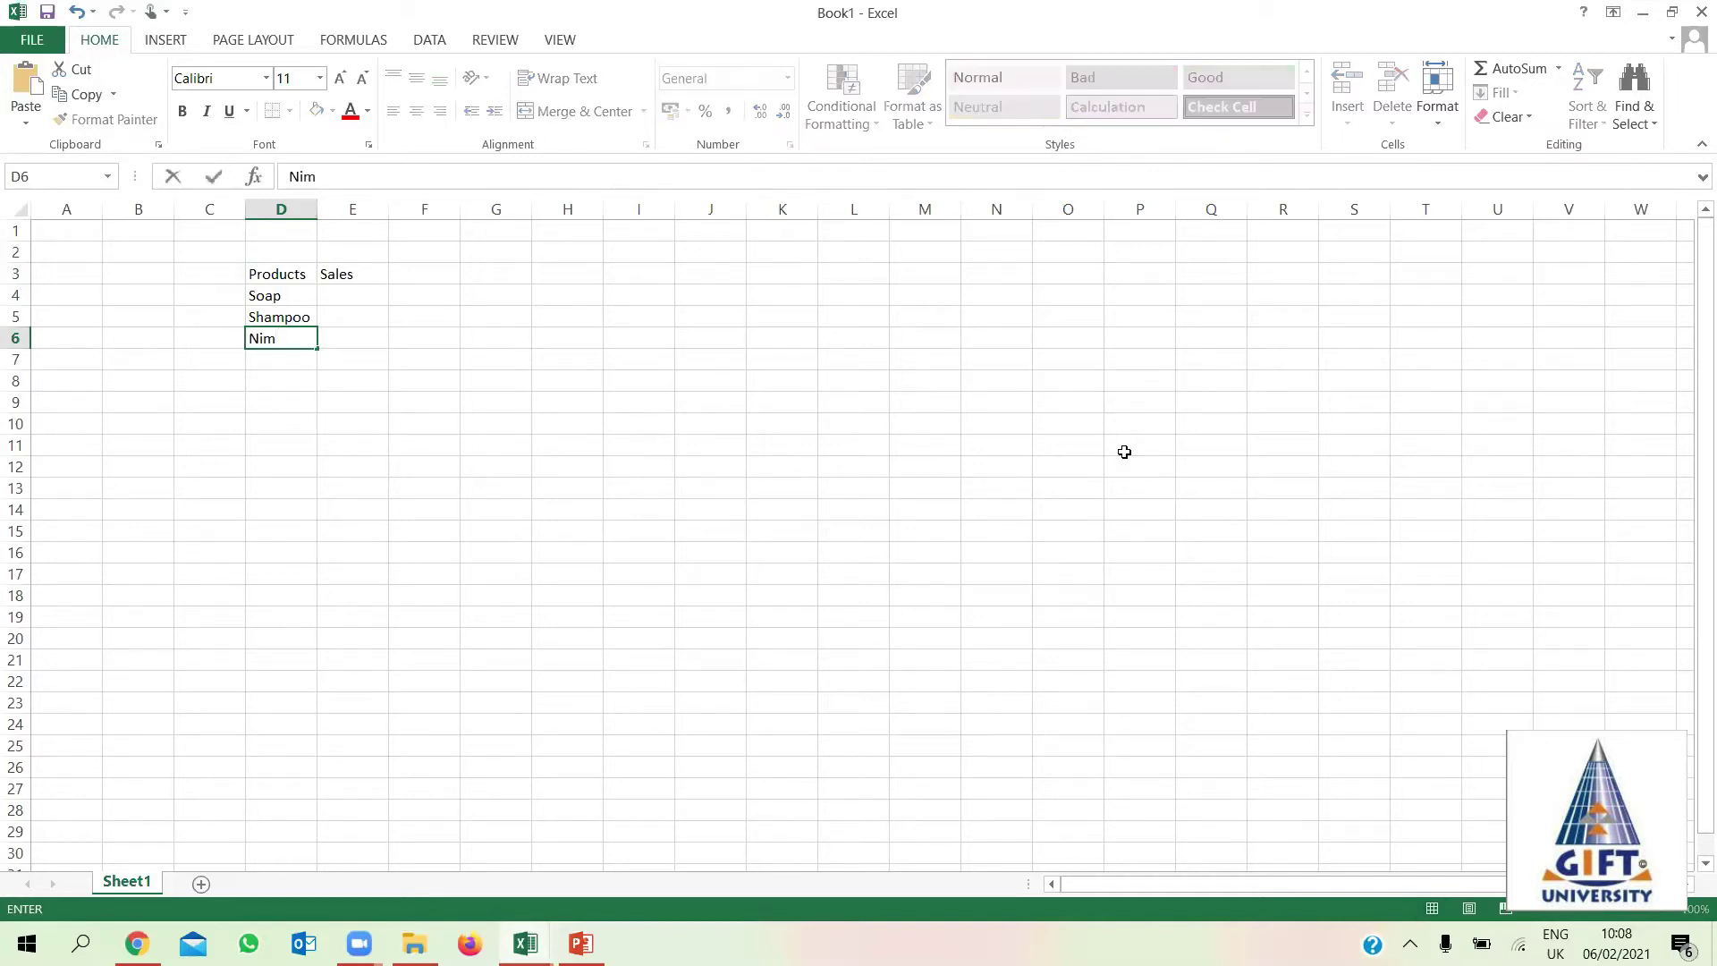
text(ko)
key(Return)
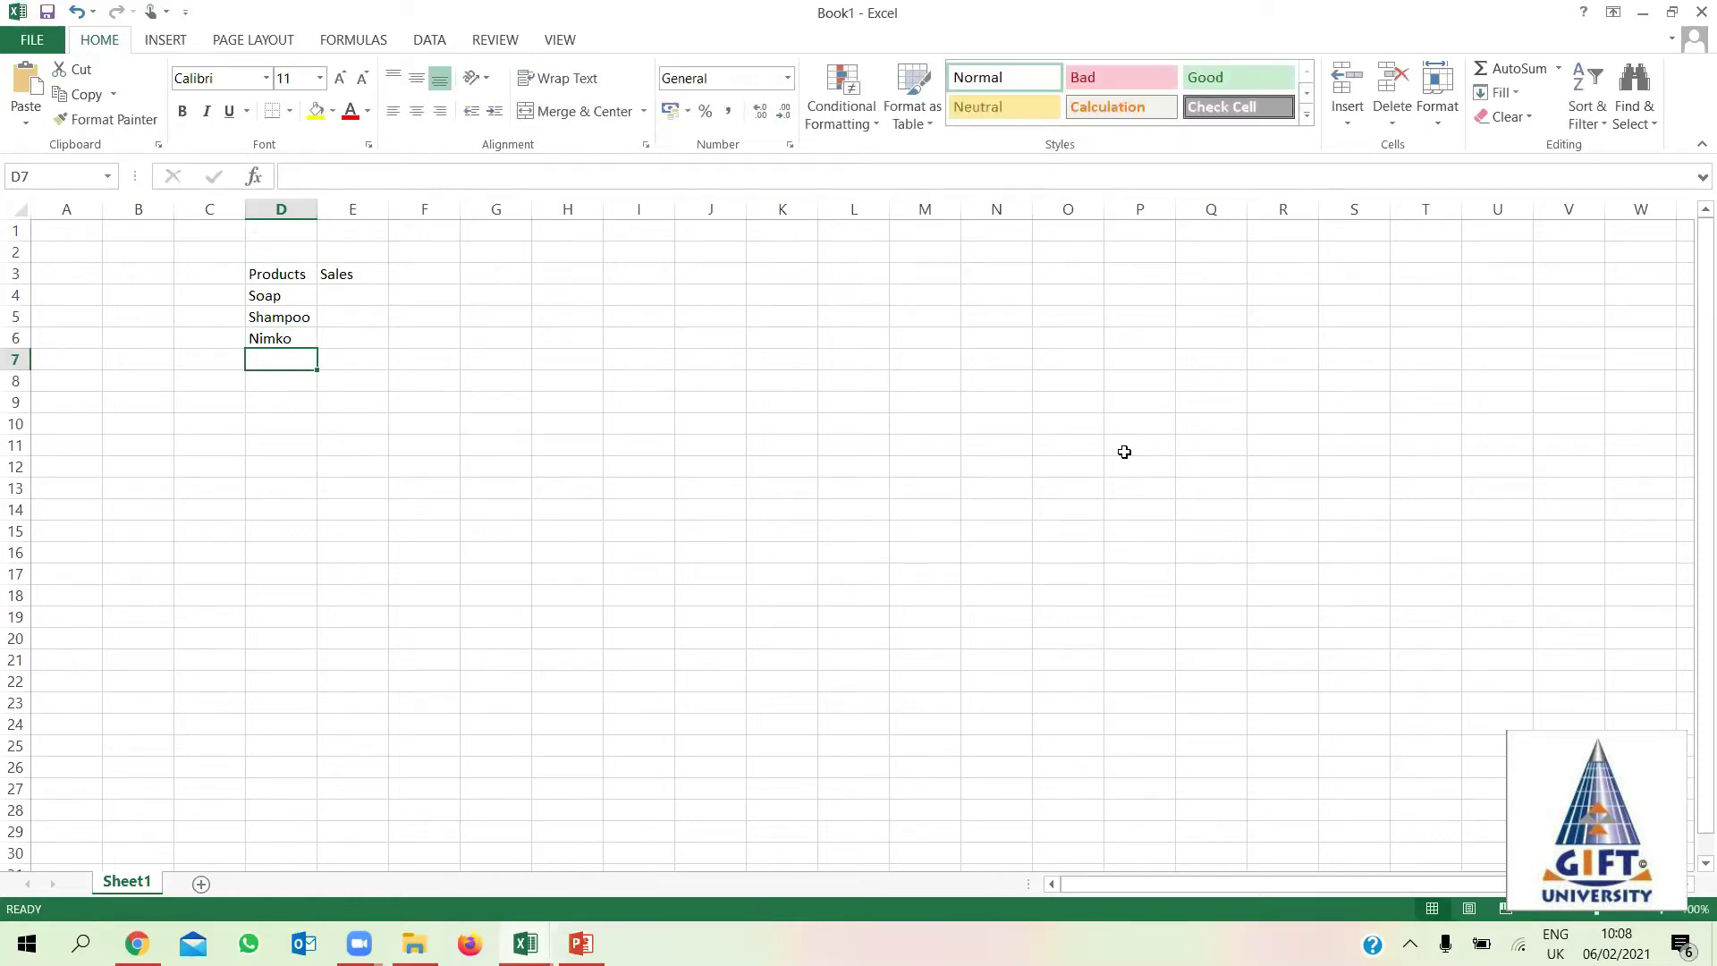
text(B)
key(BackSpace)
text(Tooth brush)
key(ctrl+Return)
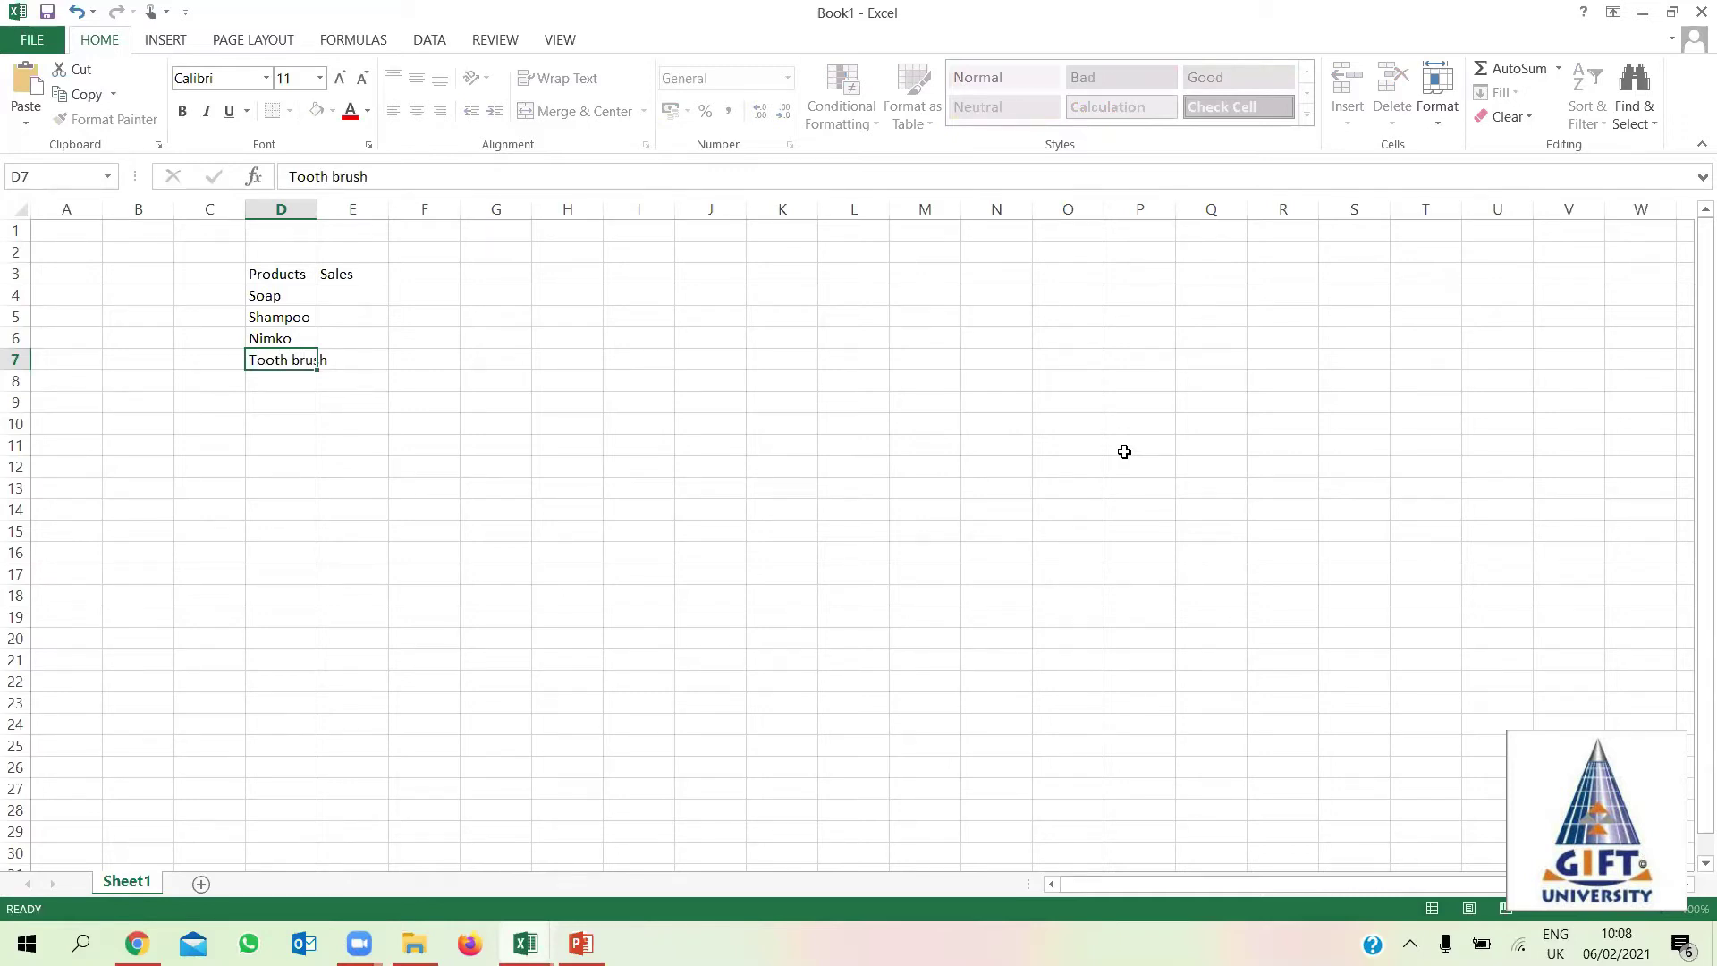
key(Return)
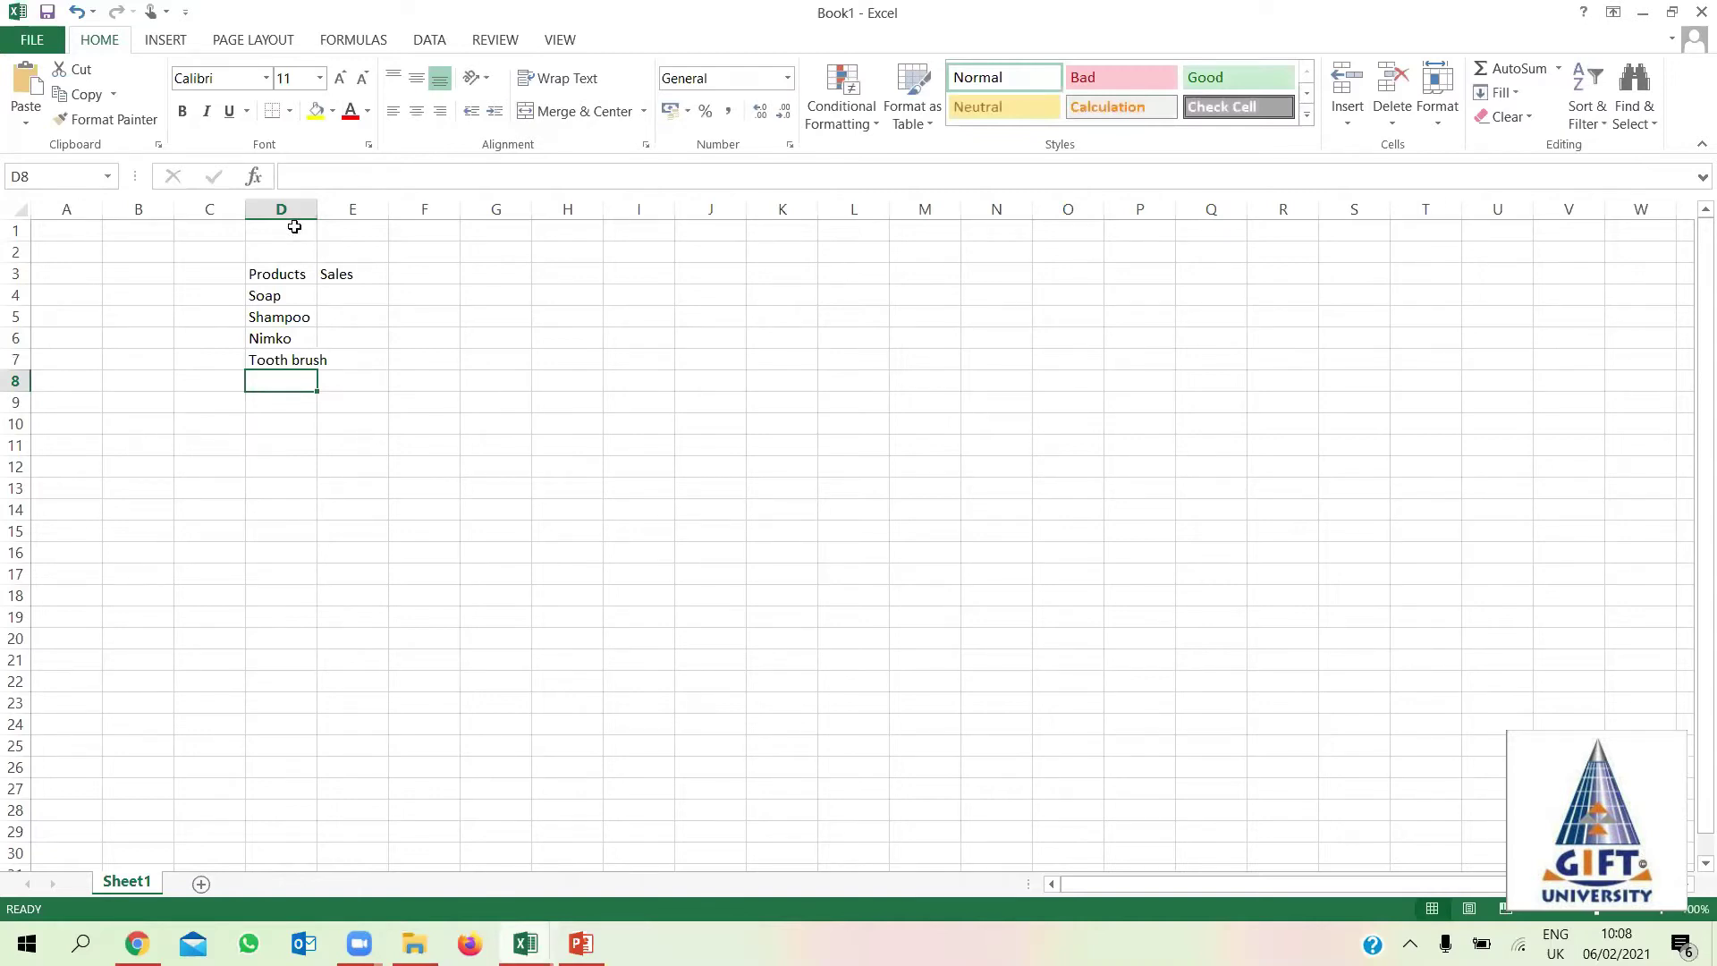
Widen column D so Tooth brush fits.
drag(317, 210, 329, 209)
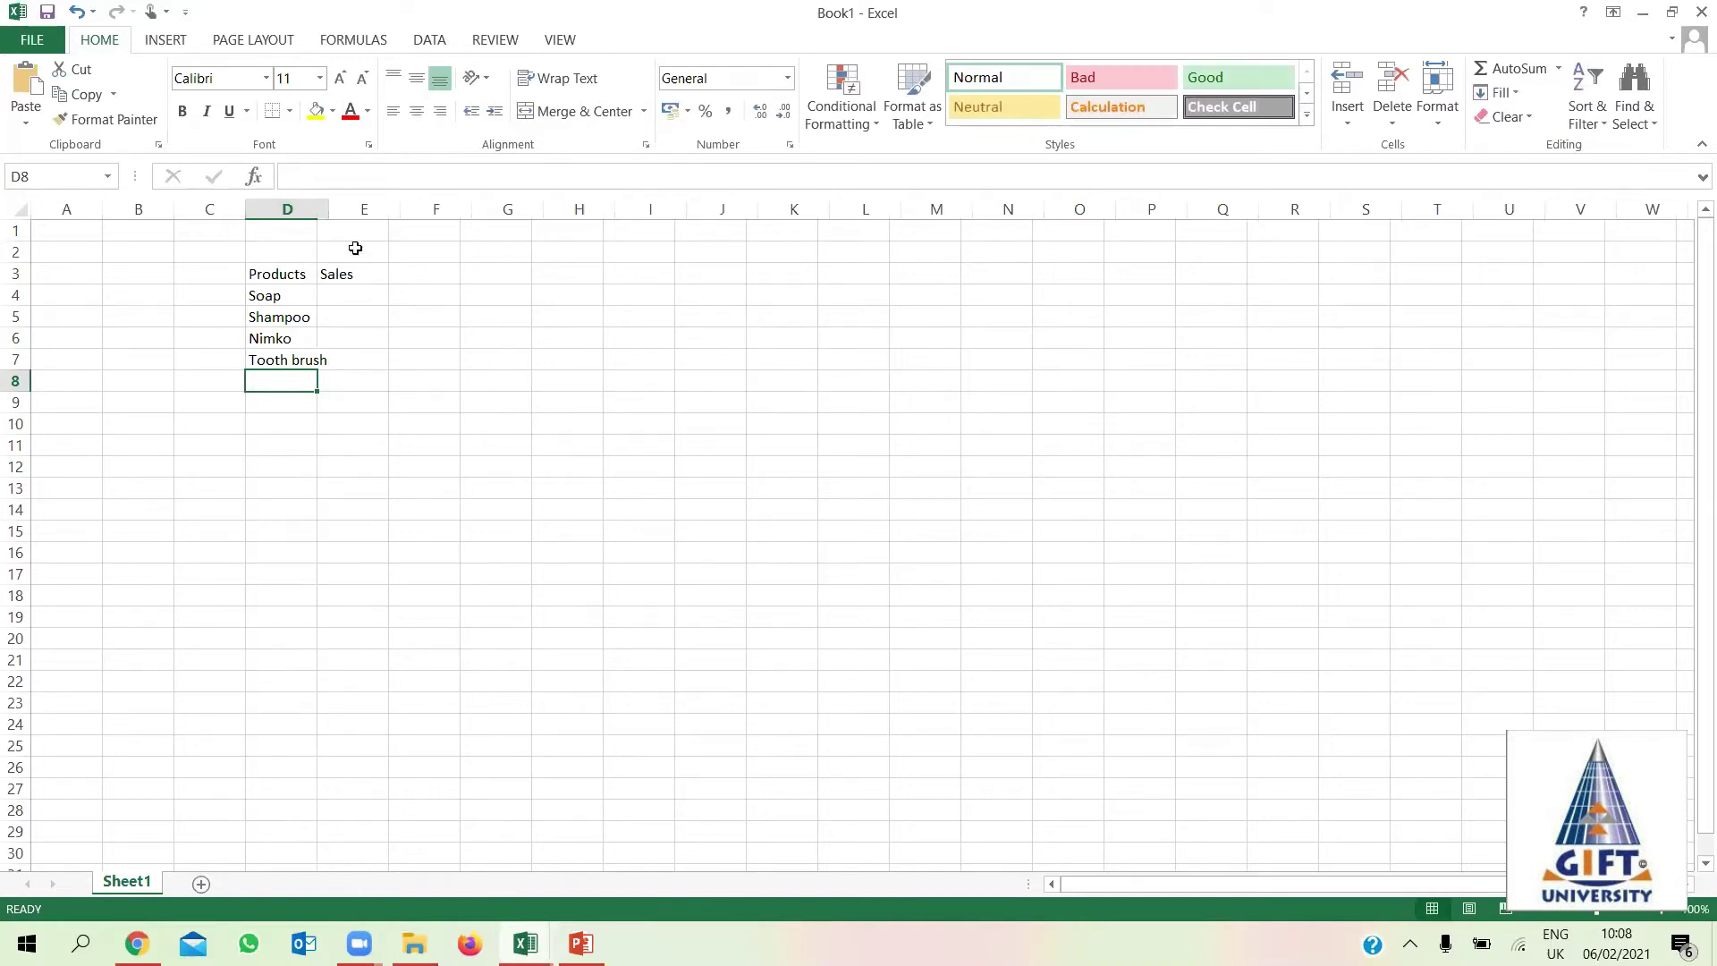
click(362, 306)
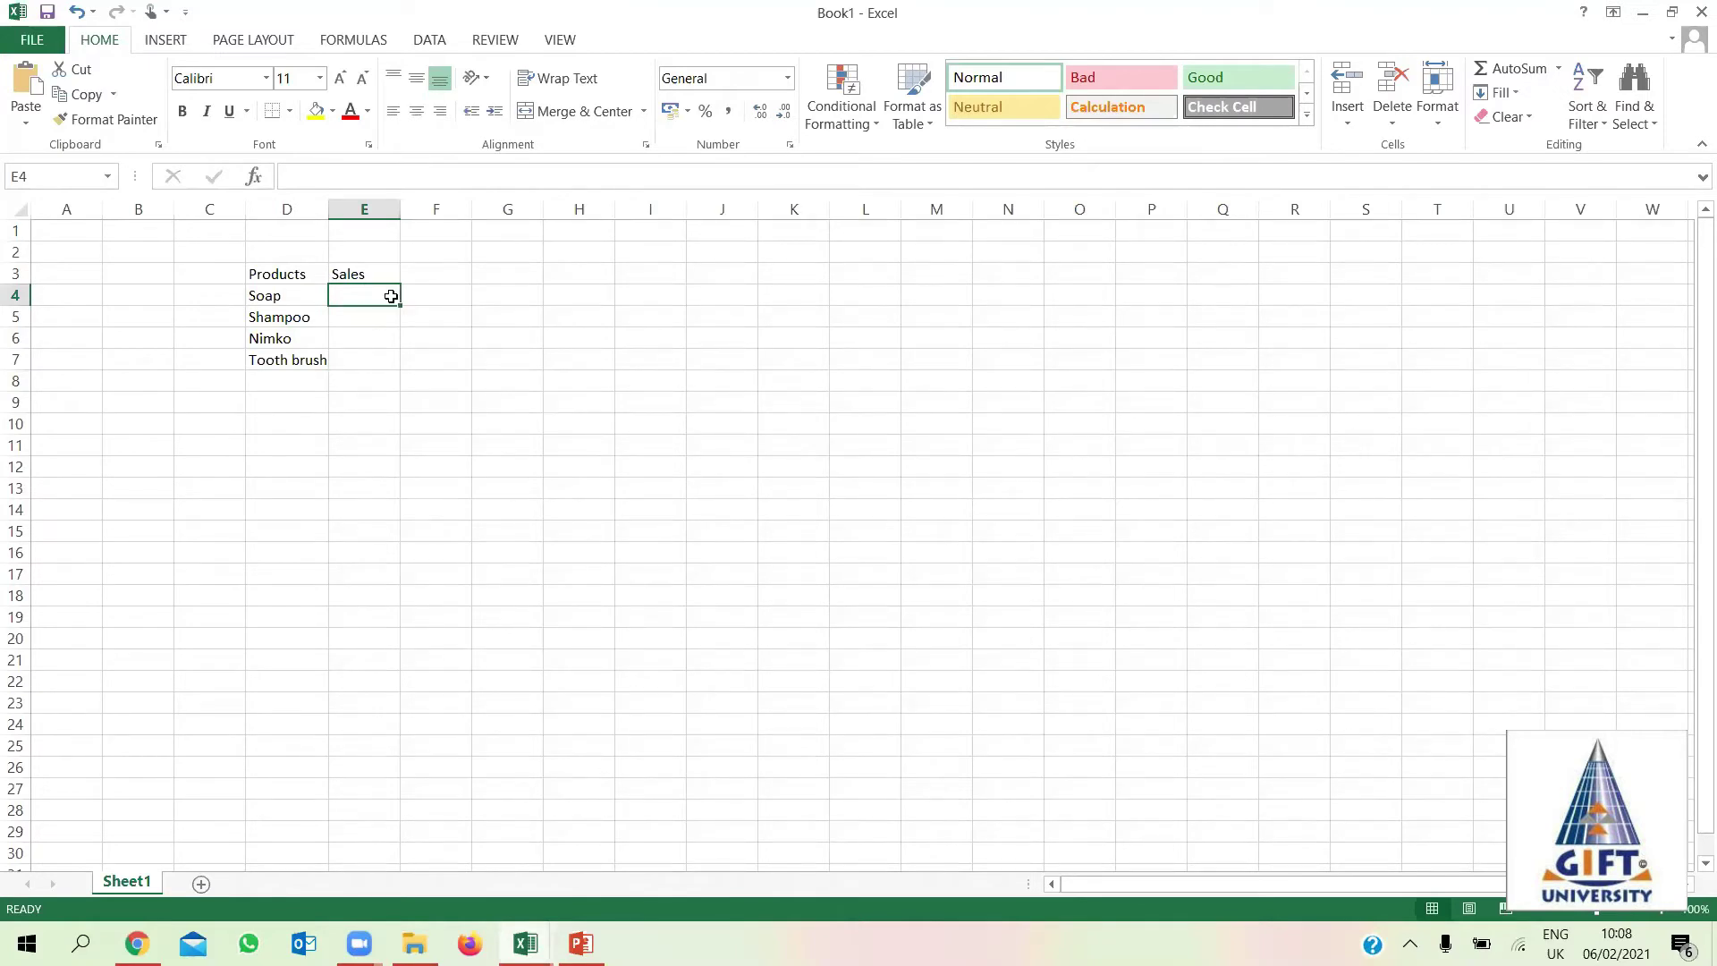
click(349, 274)
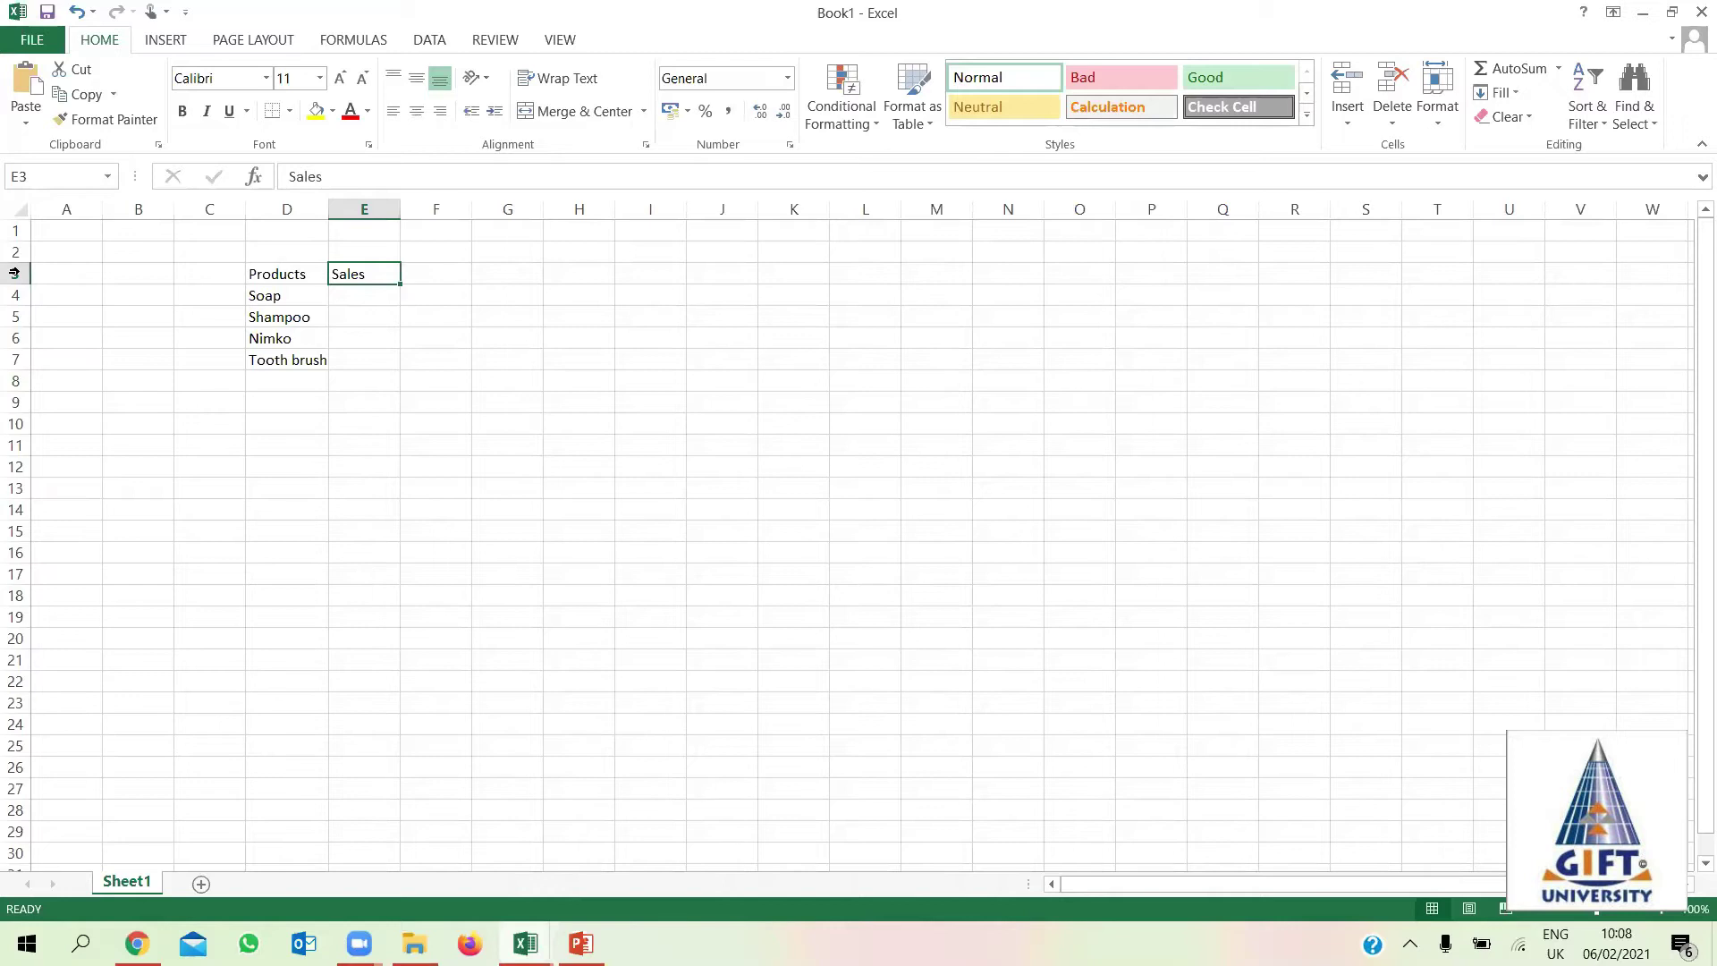
Move the Products/Sales heading row from row 3 into row 2.
click(14, 274)
key(ctrl+c)
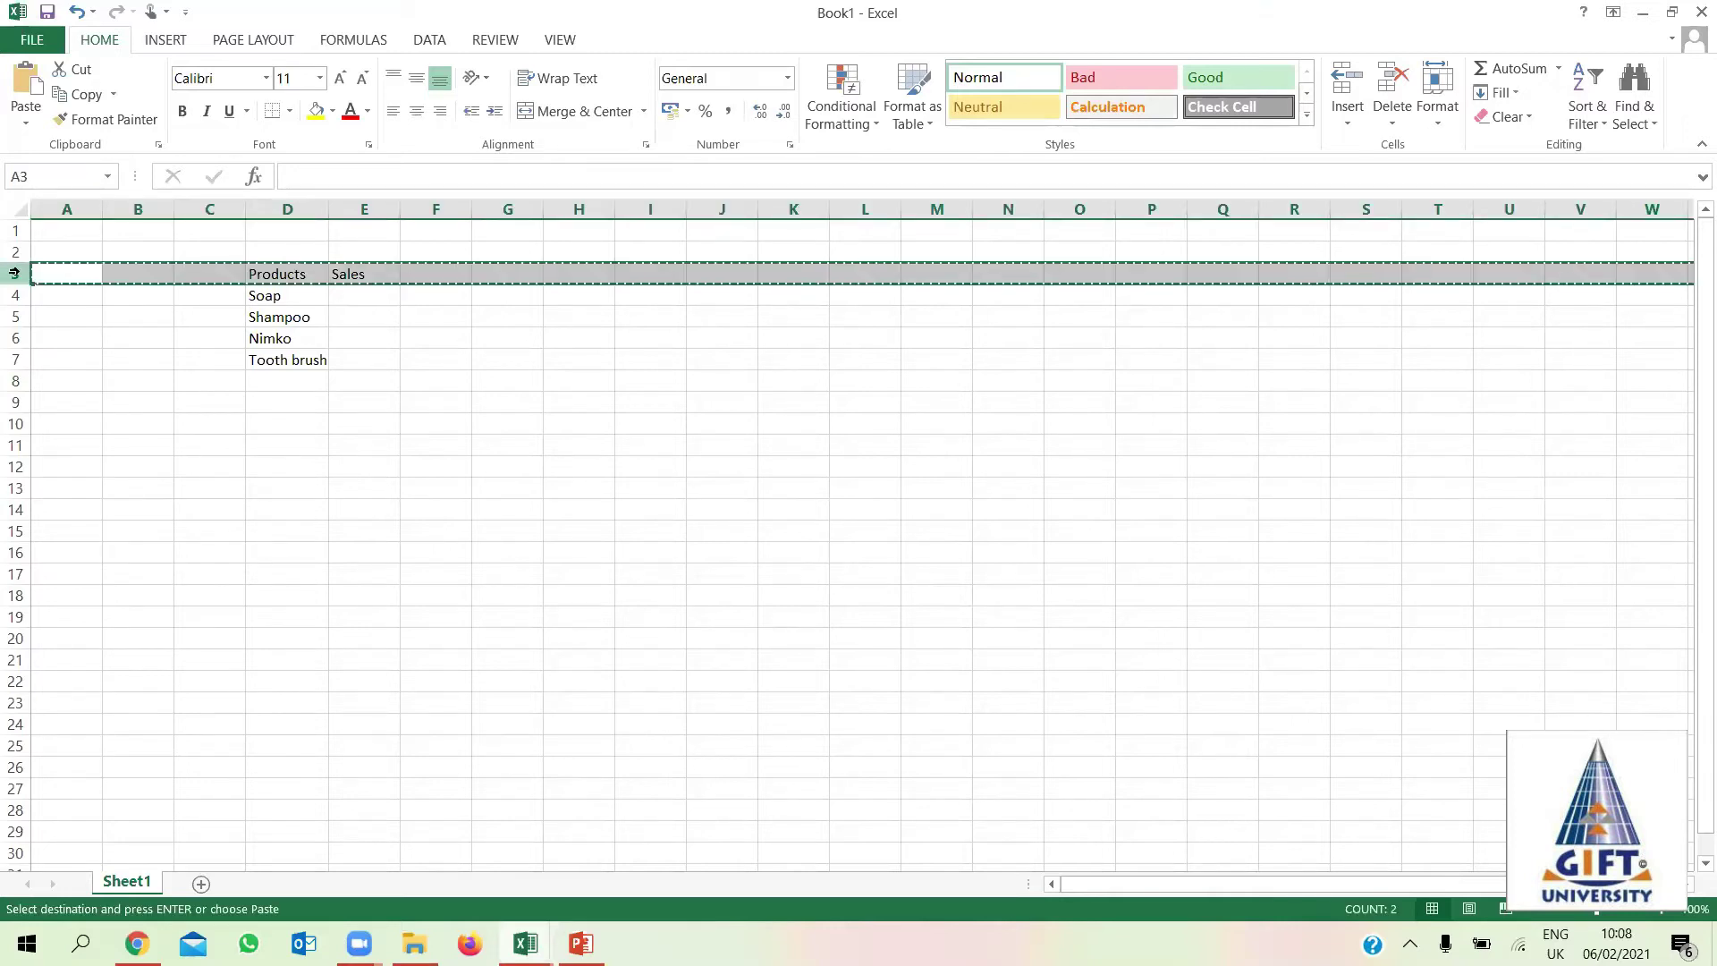
click(58, 250)
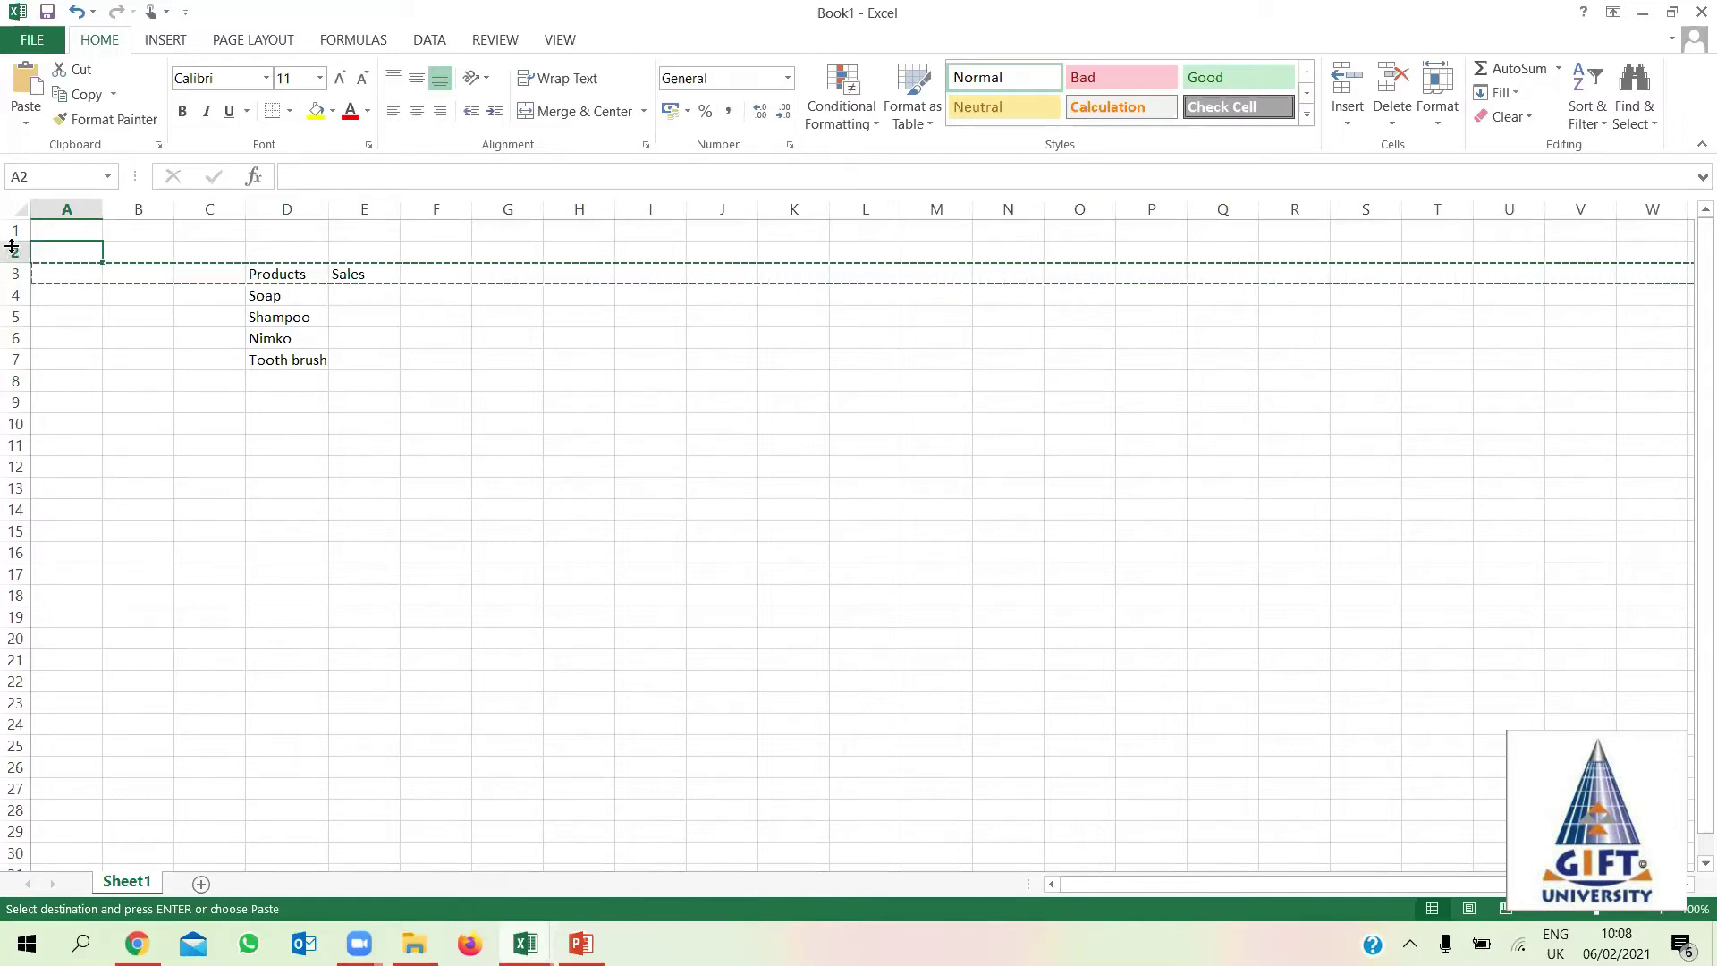
click(15, 250)
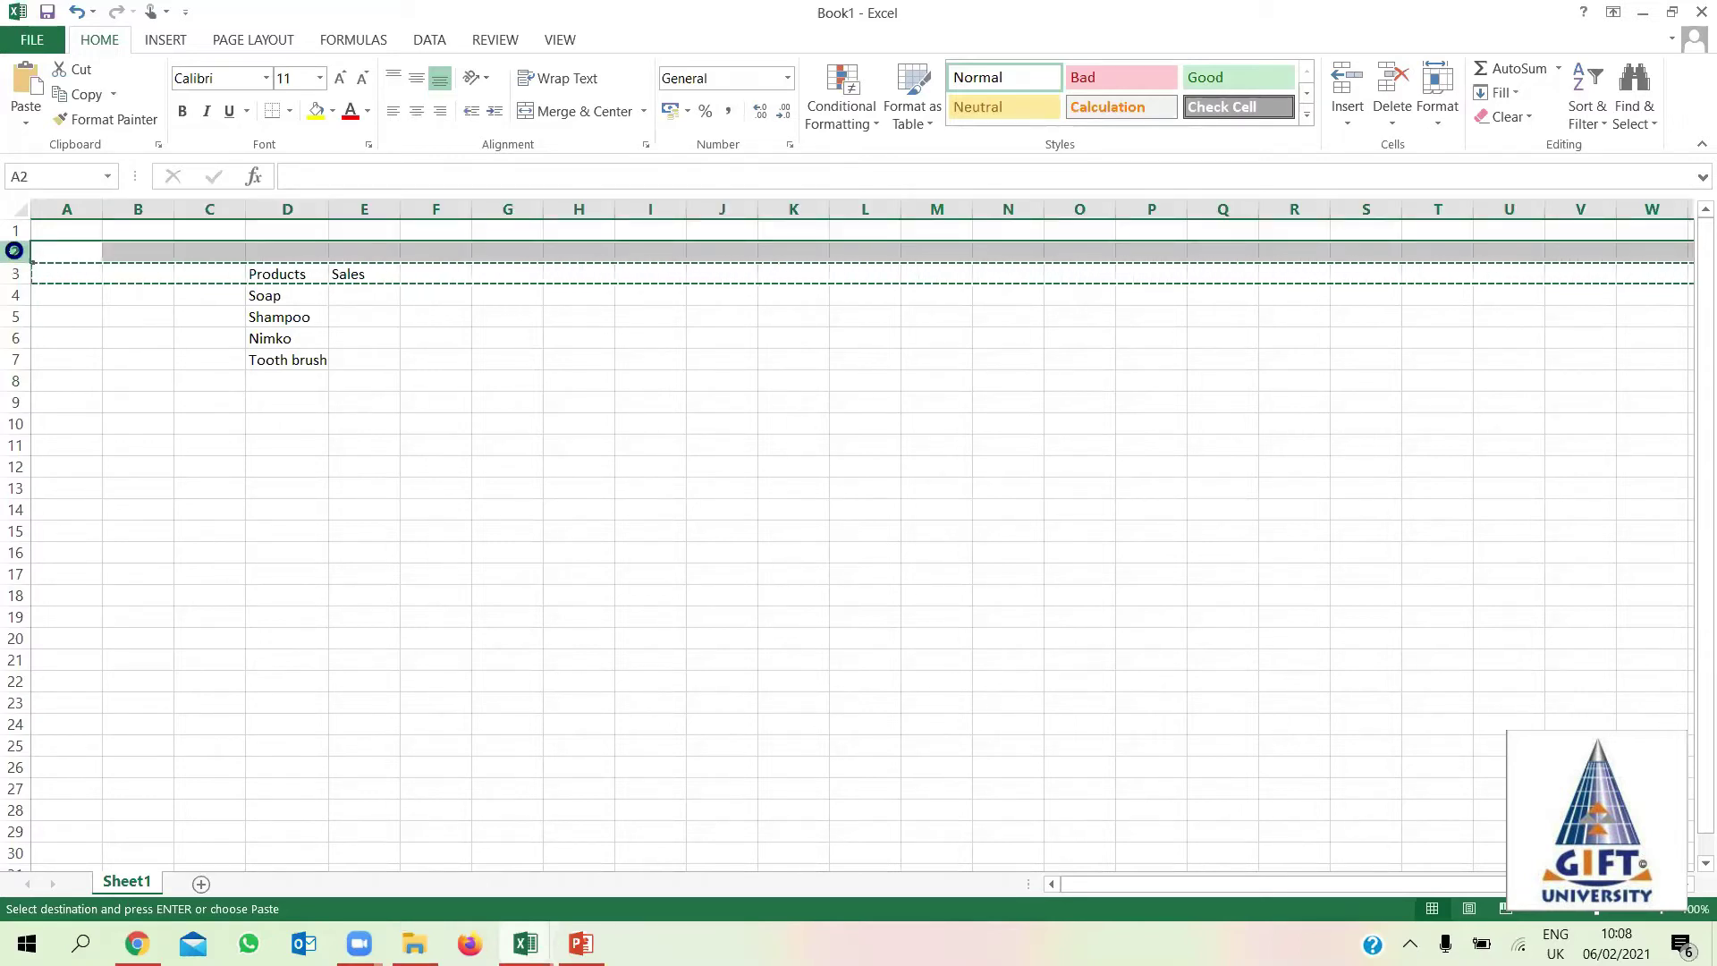
key(ctrl+v)
click(348, 273)
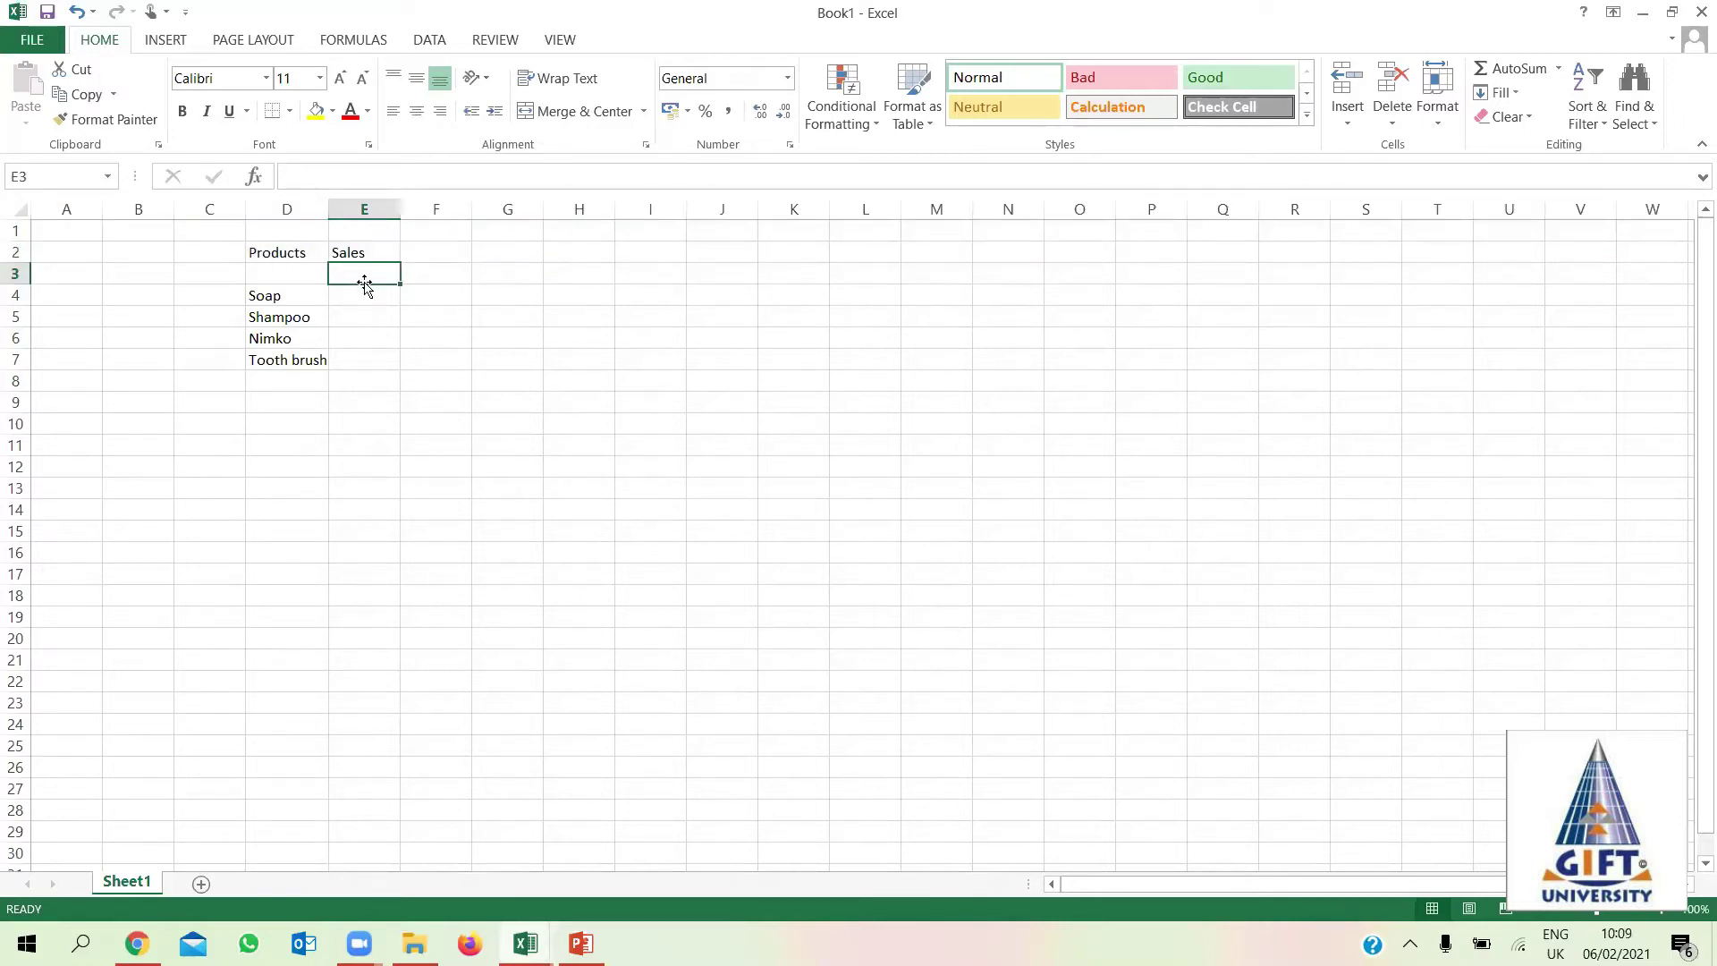
Type 'Dates' into E3 beneath the Sales heading, then select Soap's sales cell E4.
text(Dates)
click(384, 357)
click(305, 299)
click(363, 300)
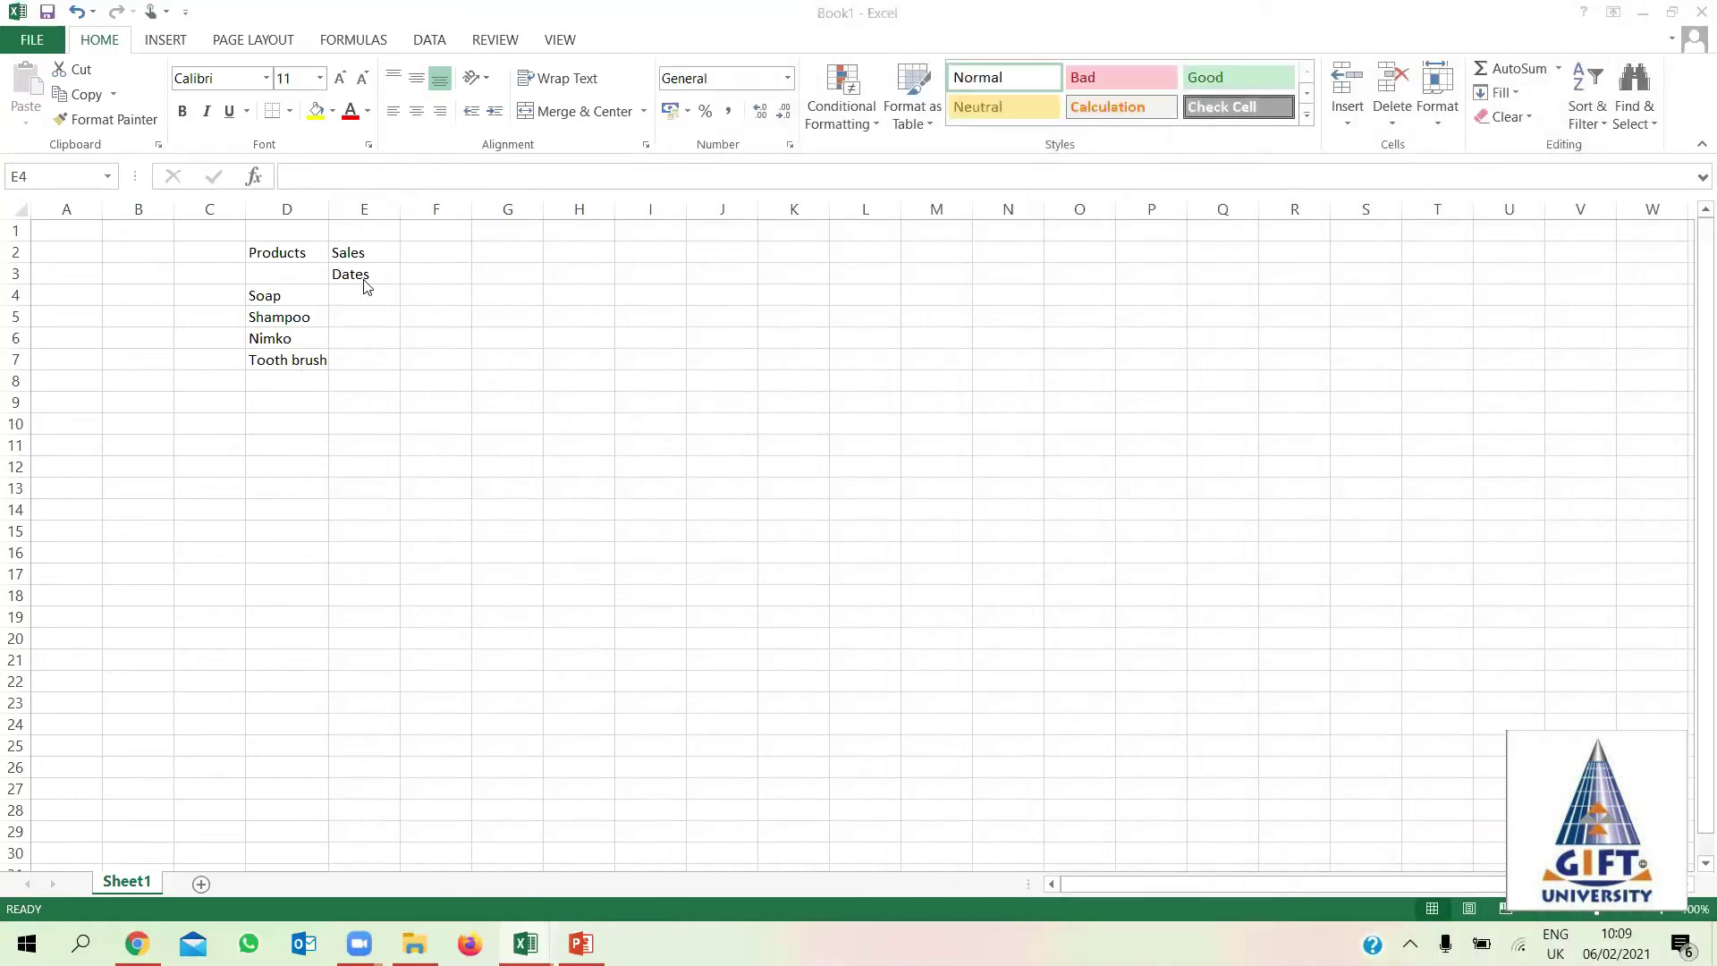
click(361, 296)
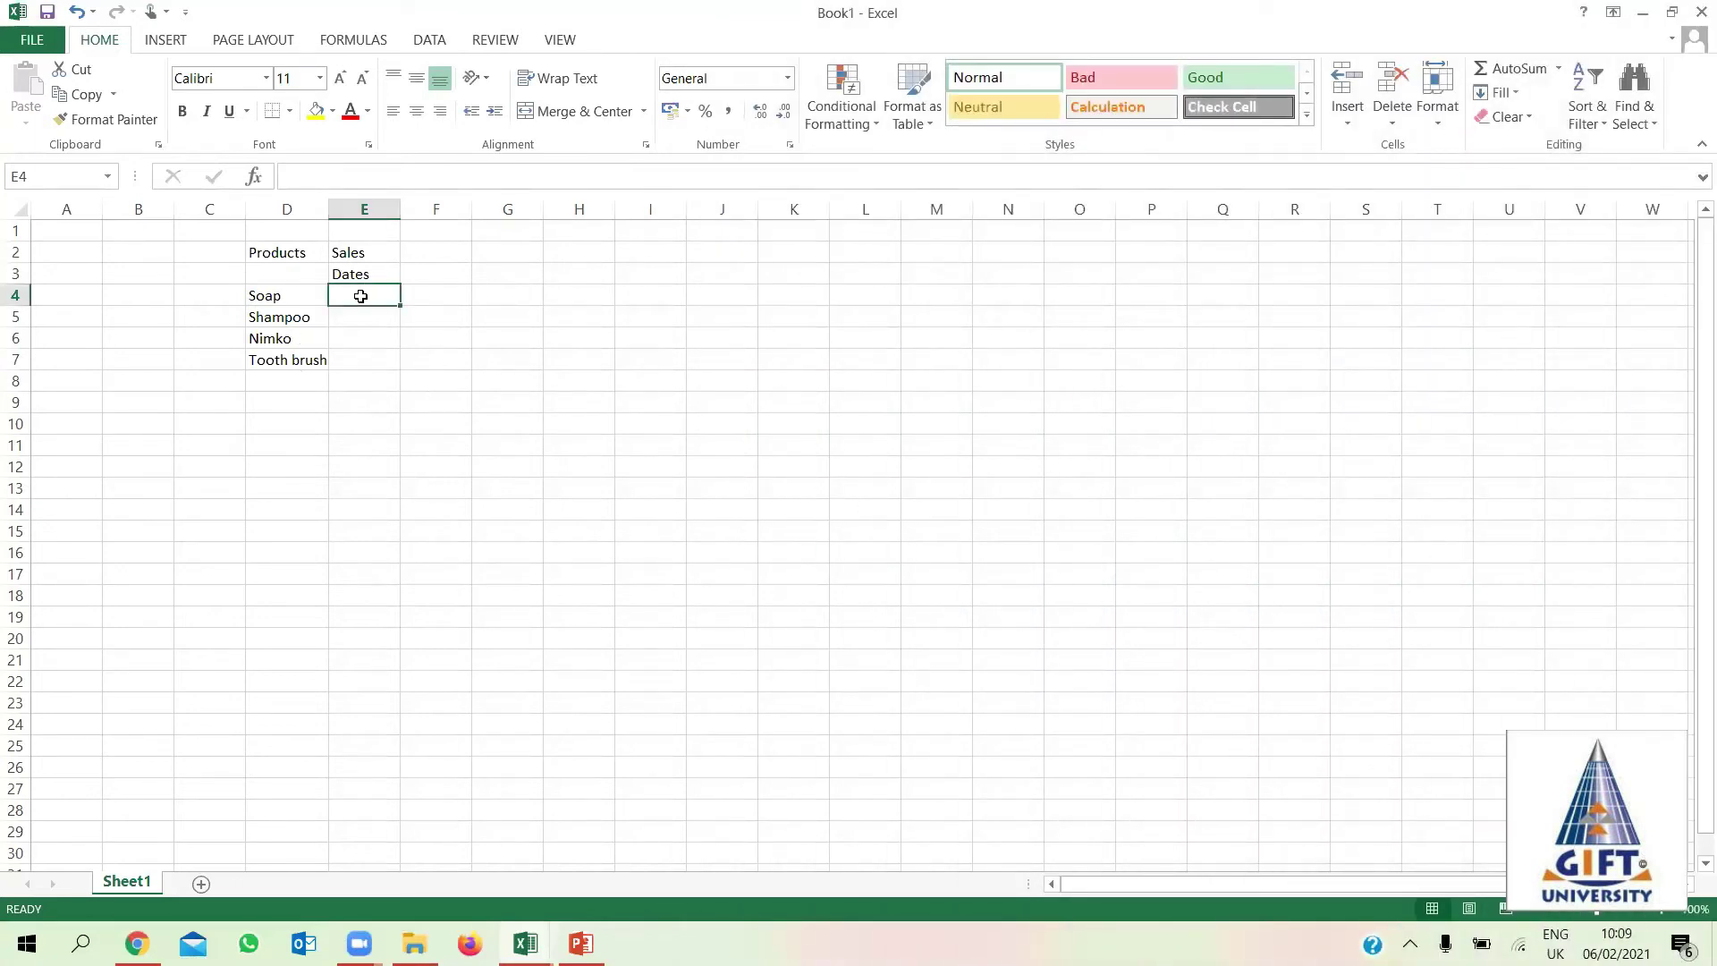
Enter sales of 50, 60, 70 and 20 in E4:E7 for the four products.
text(50)
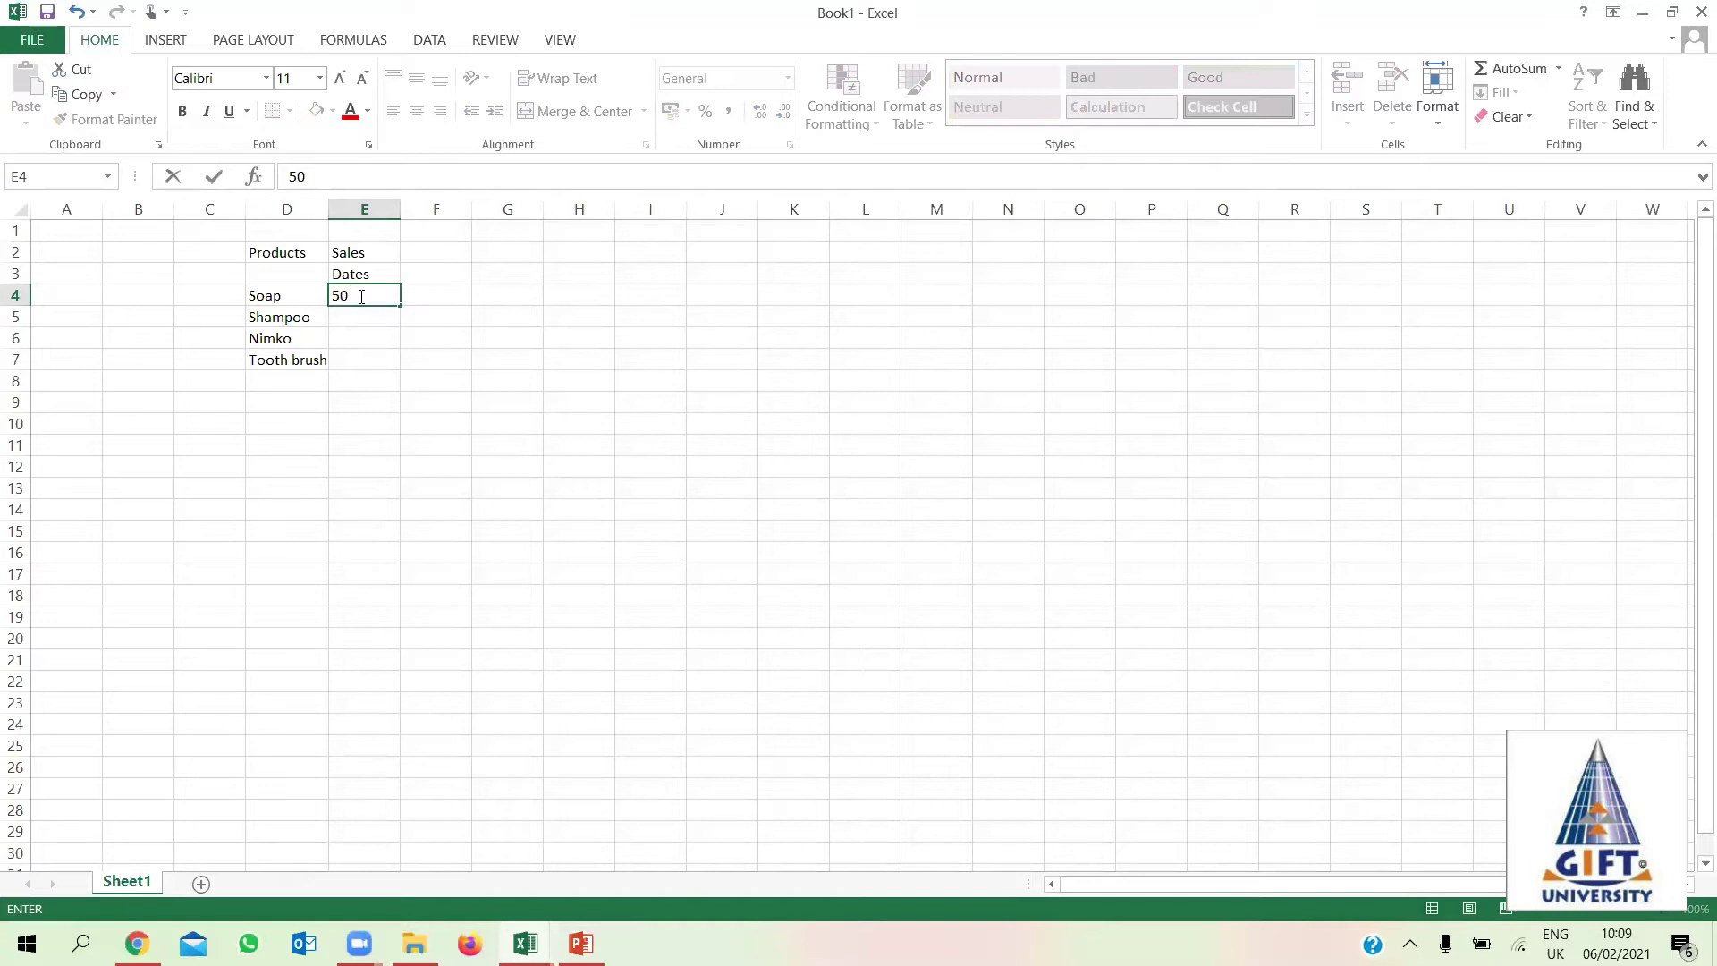
key(Return)
text(6)
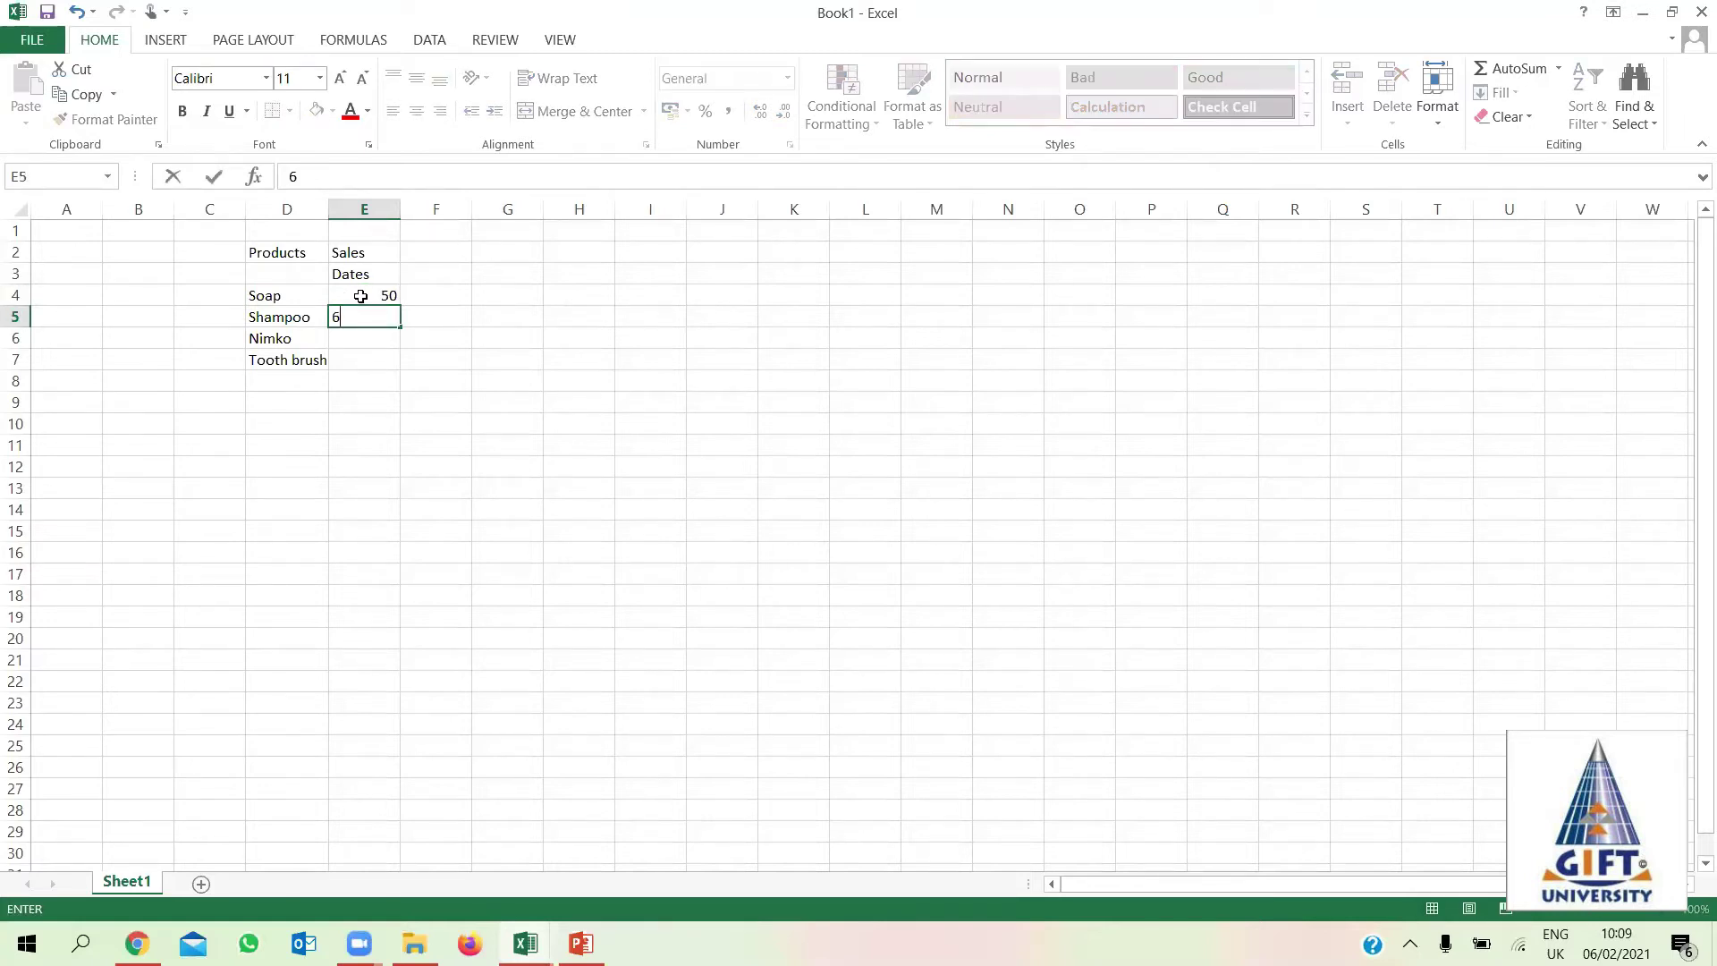
text(0)
key(Return)
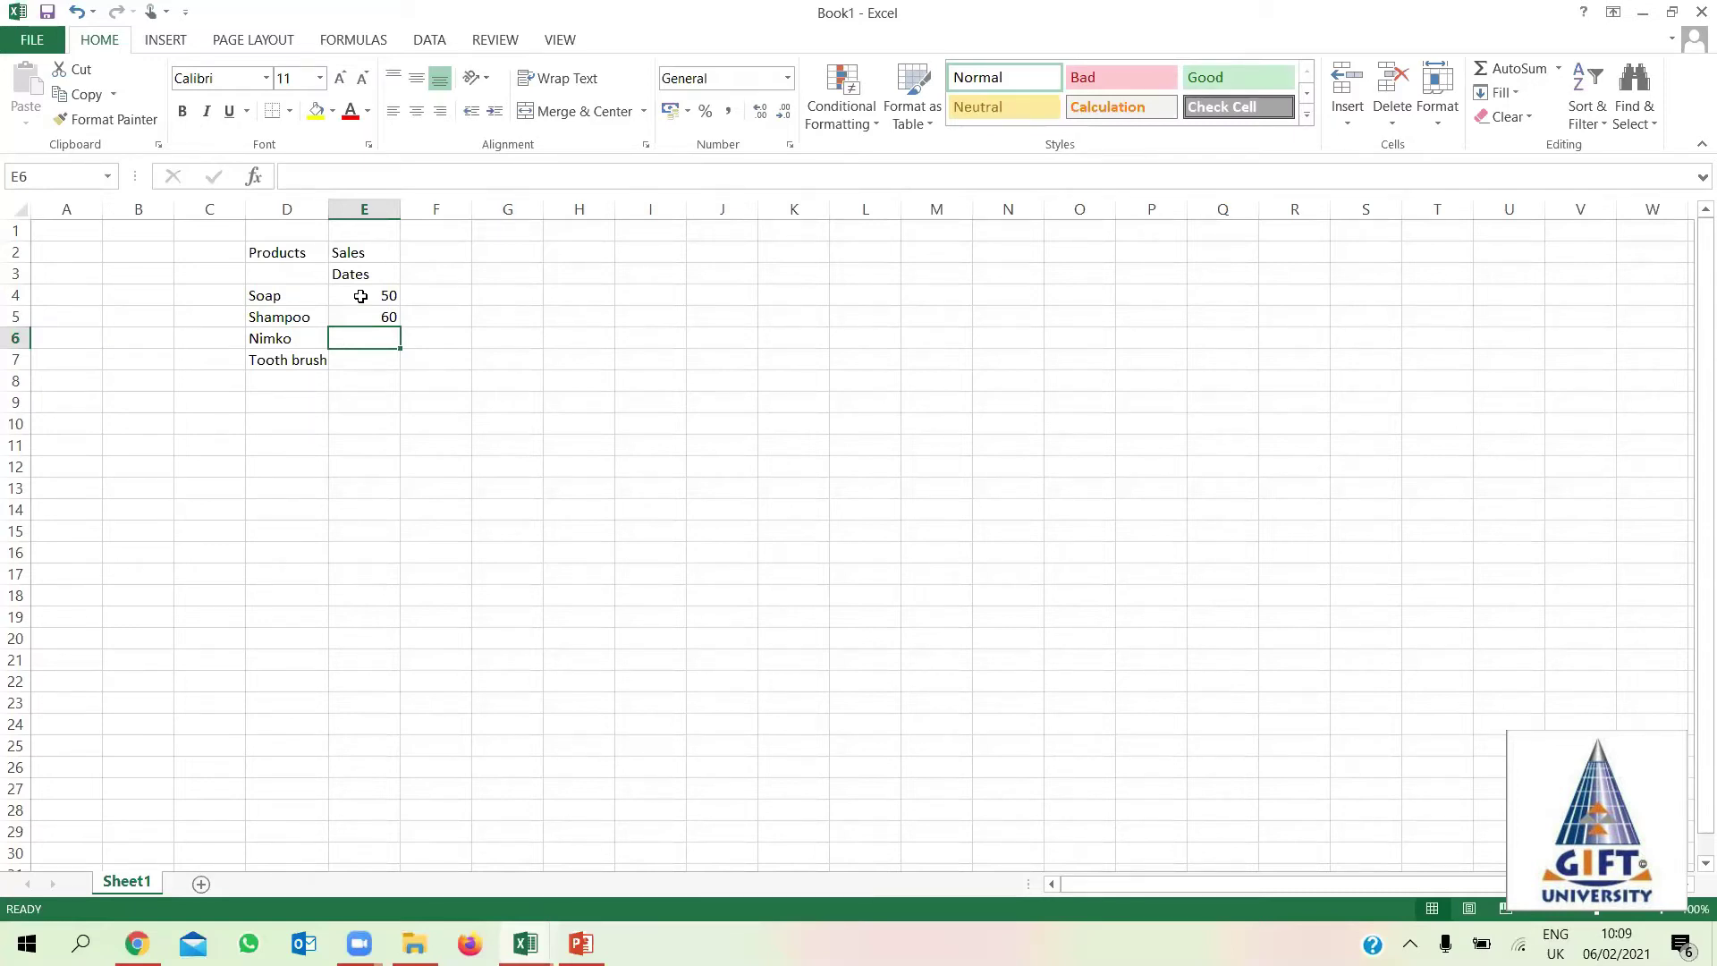
text(70)
key(Return)
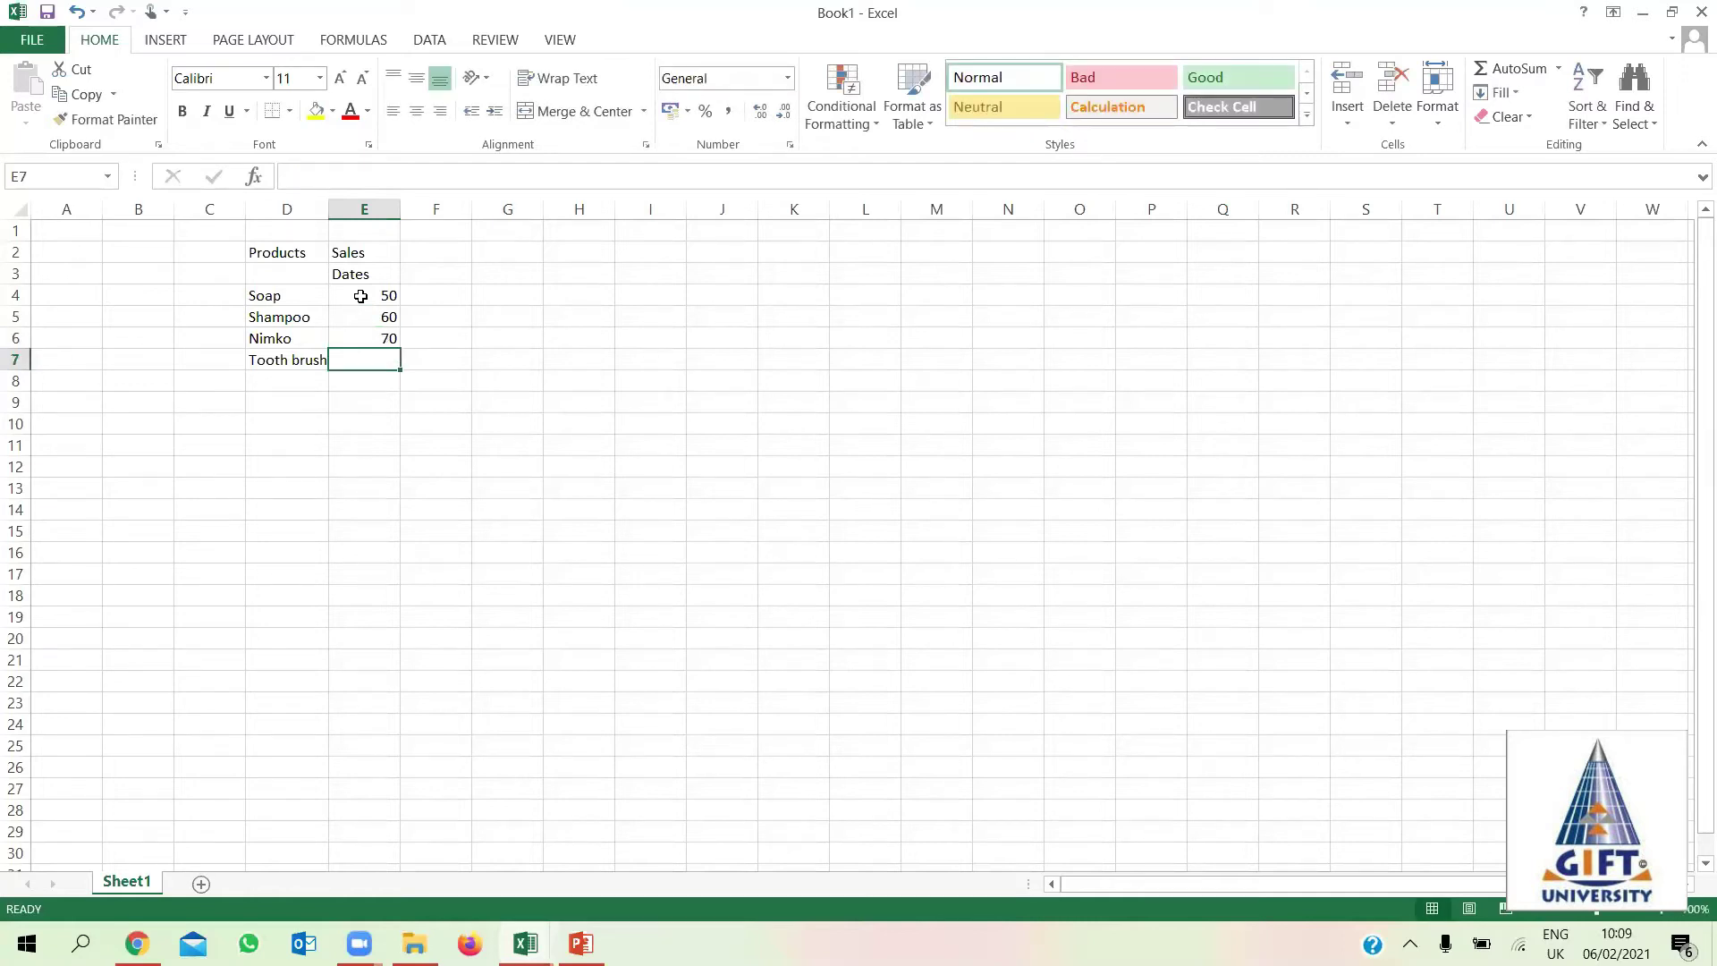
text(20)
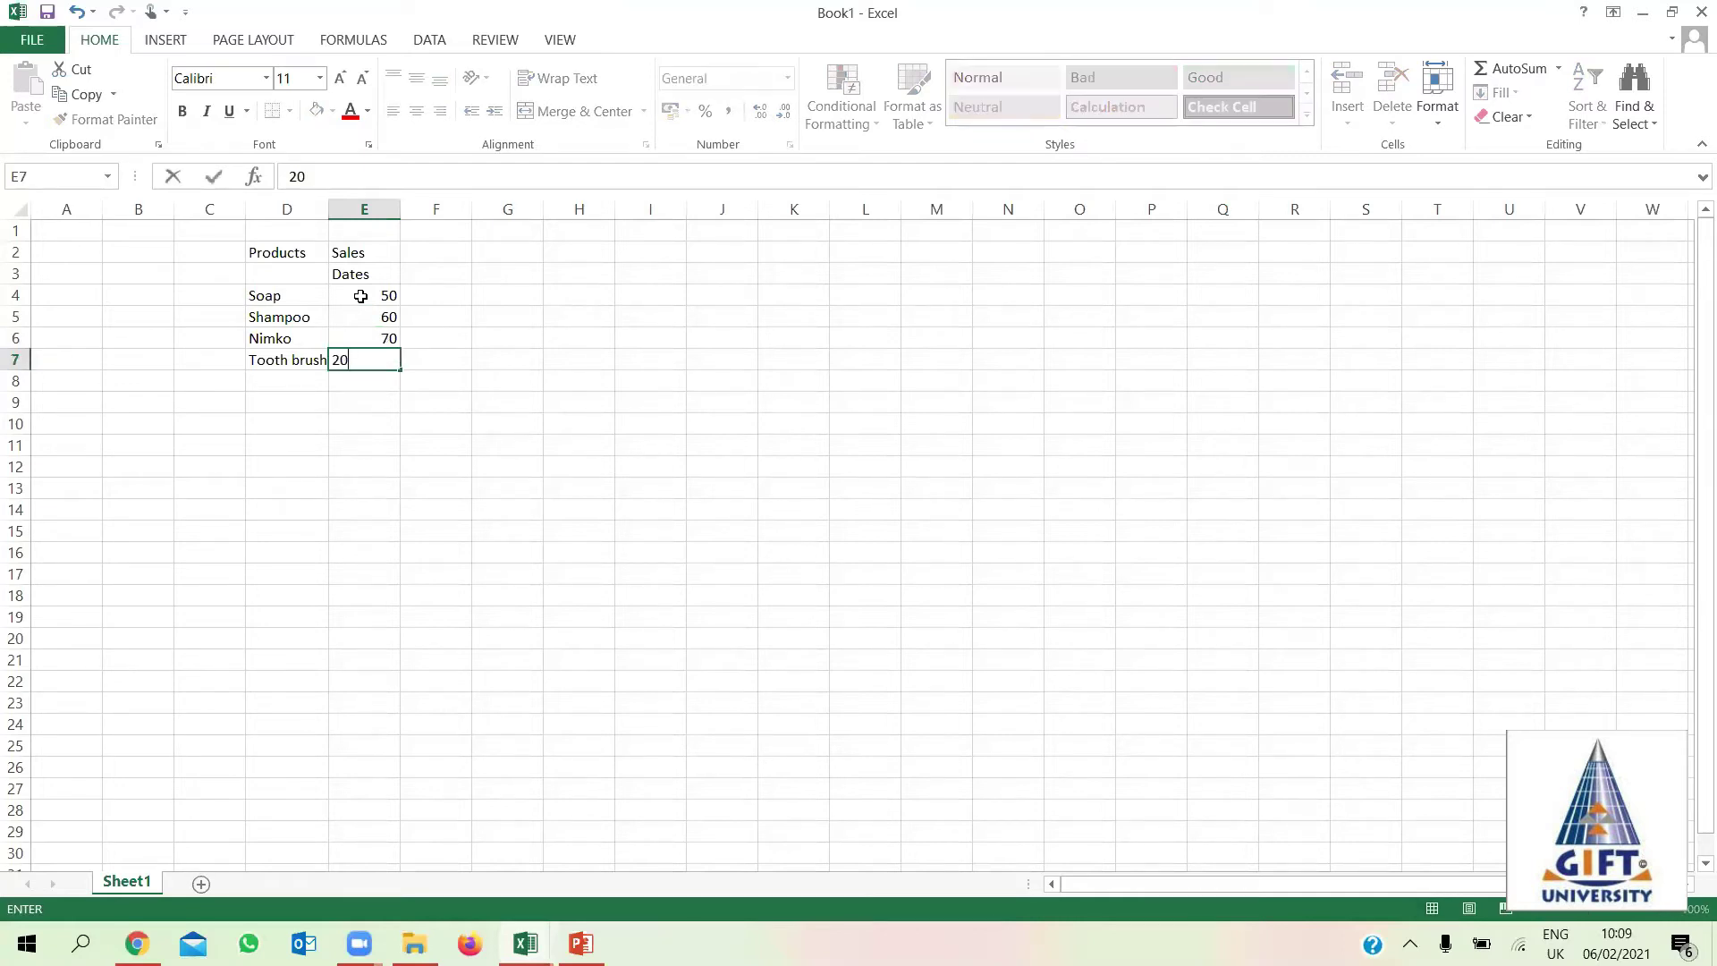
key(Return)
Add the product Tooth Paste in cell D8.
key(Down)
key(Left)
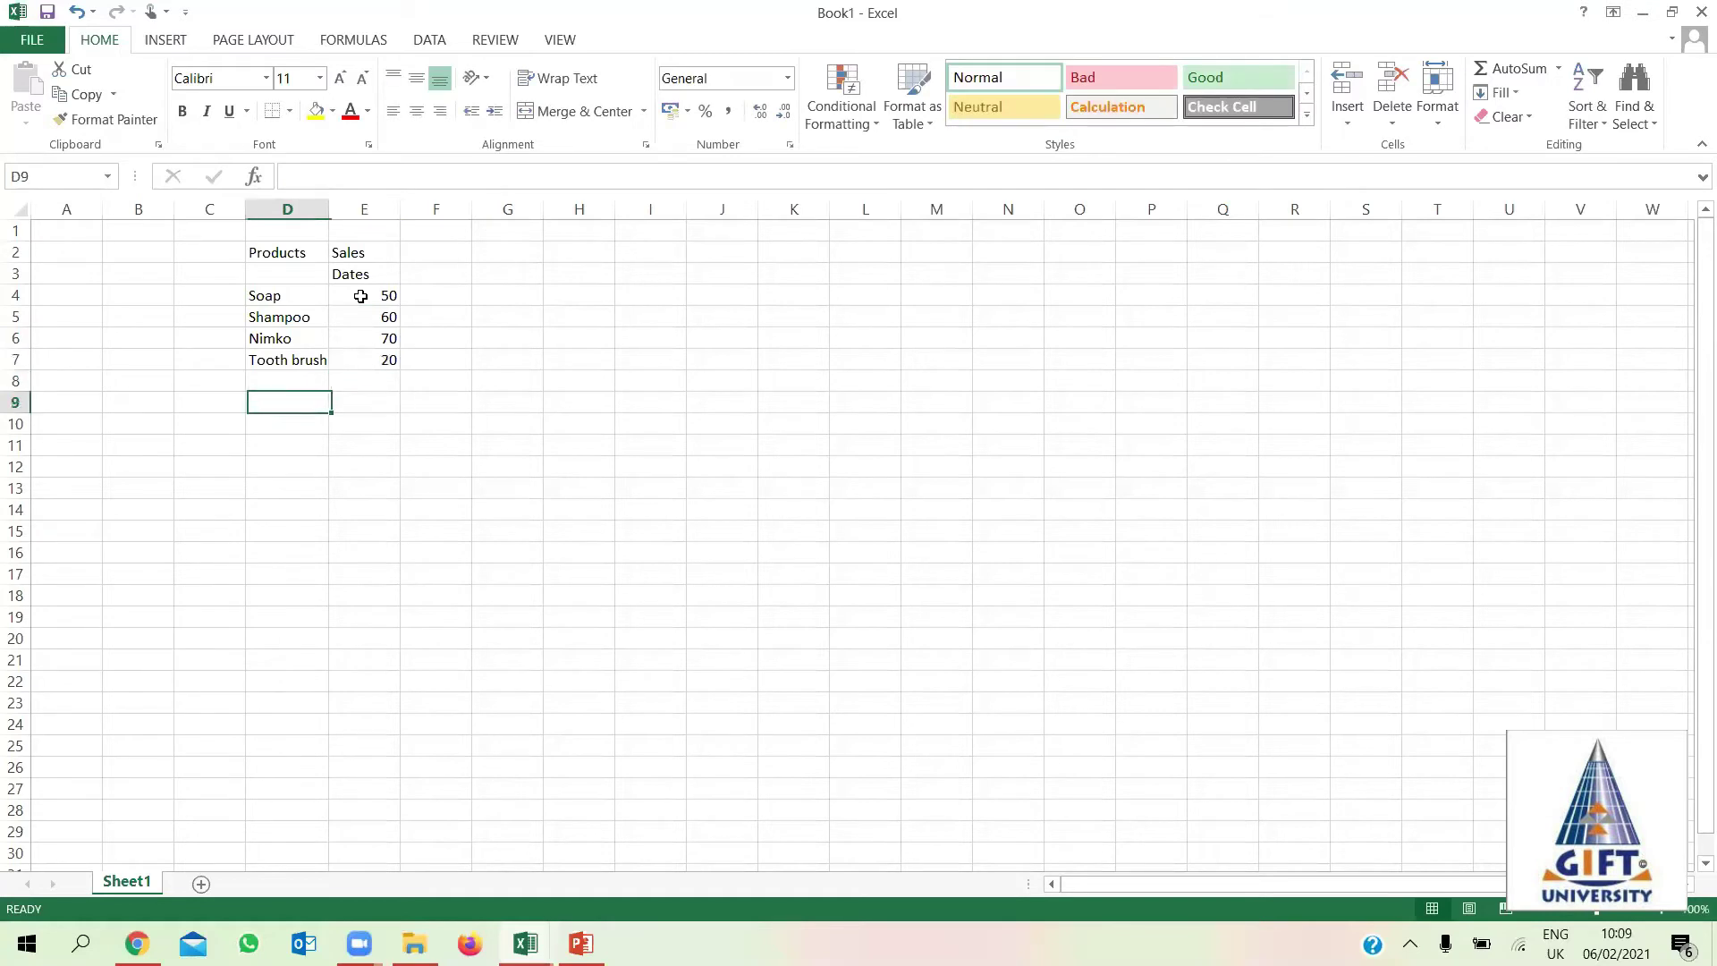
key(Left)
key(Up)
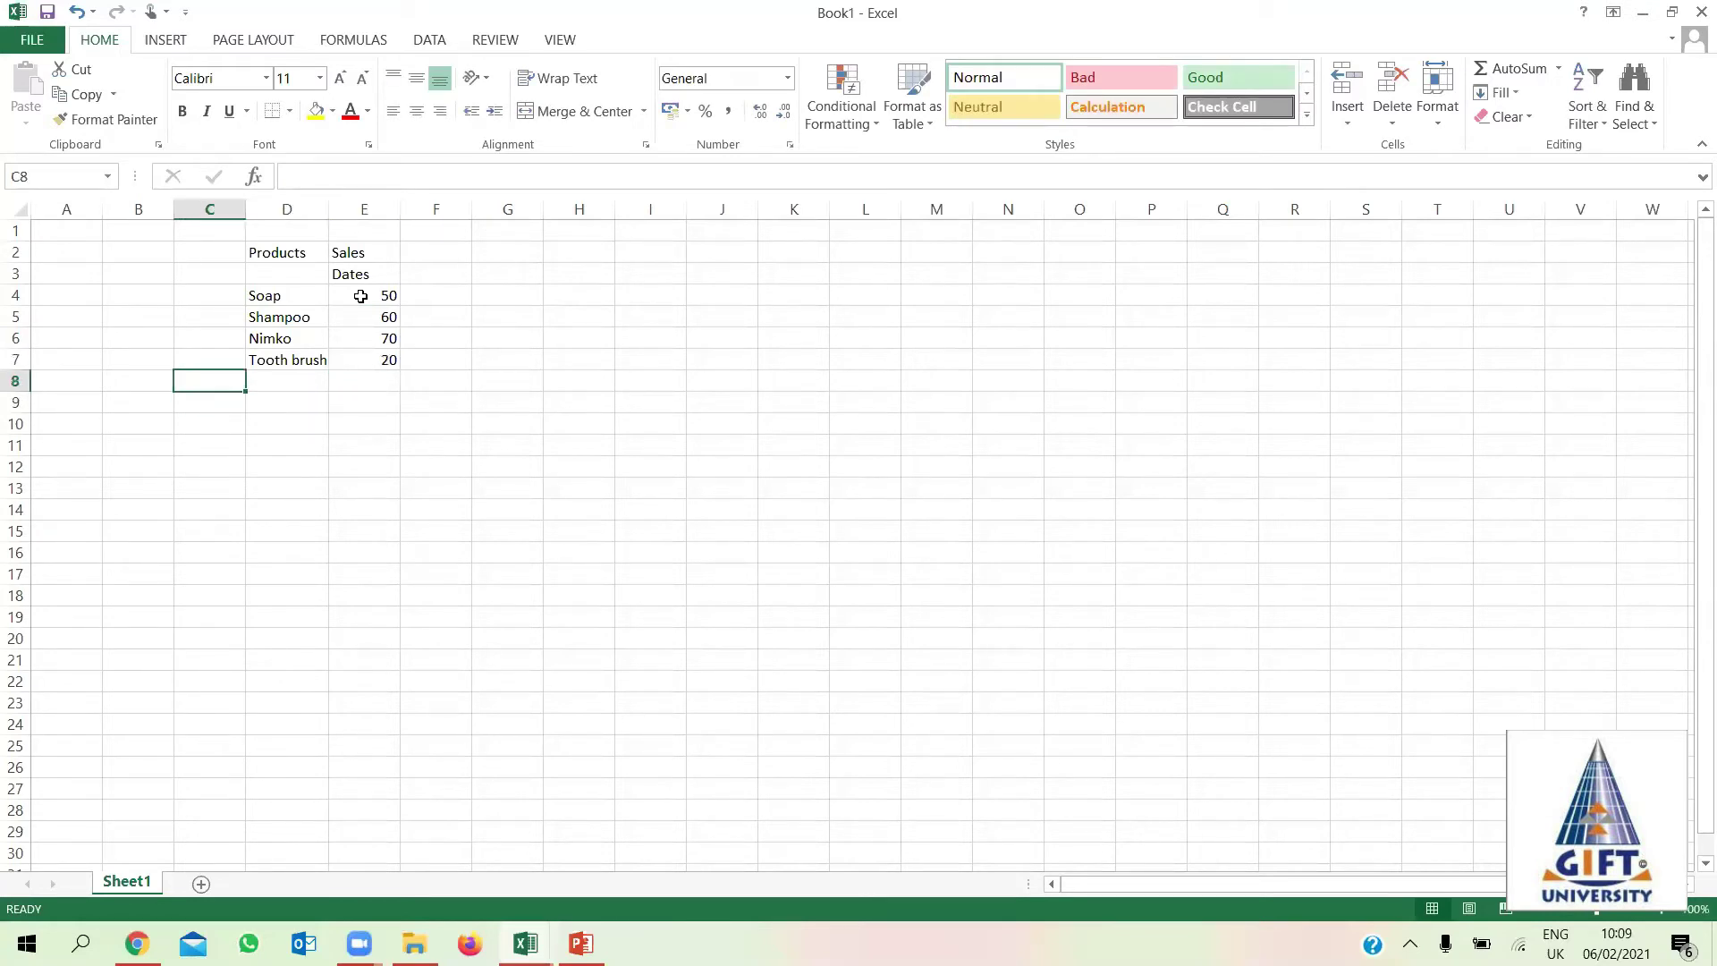
key(Right)
text(Tooth Pa)
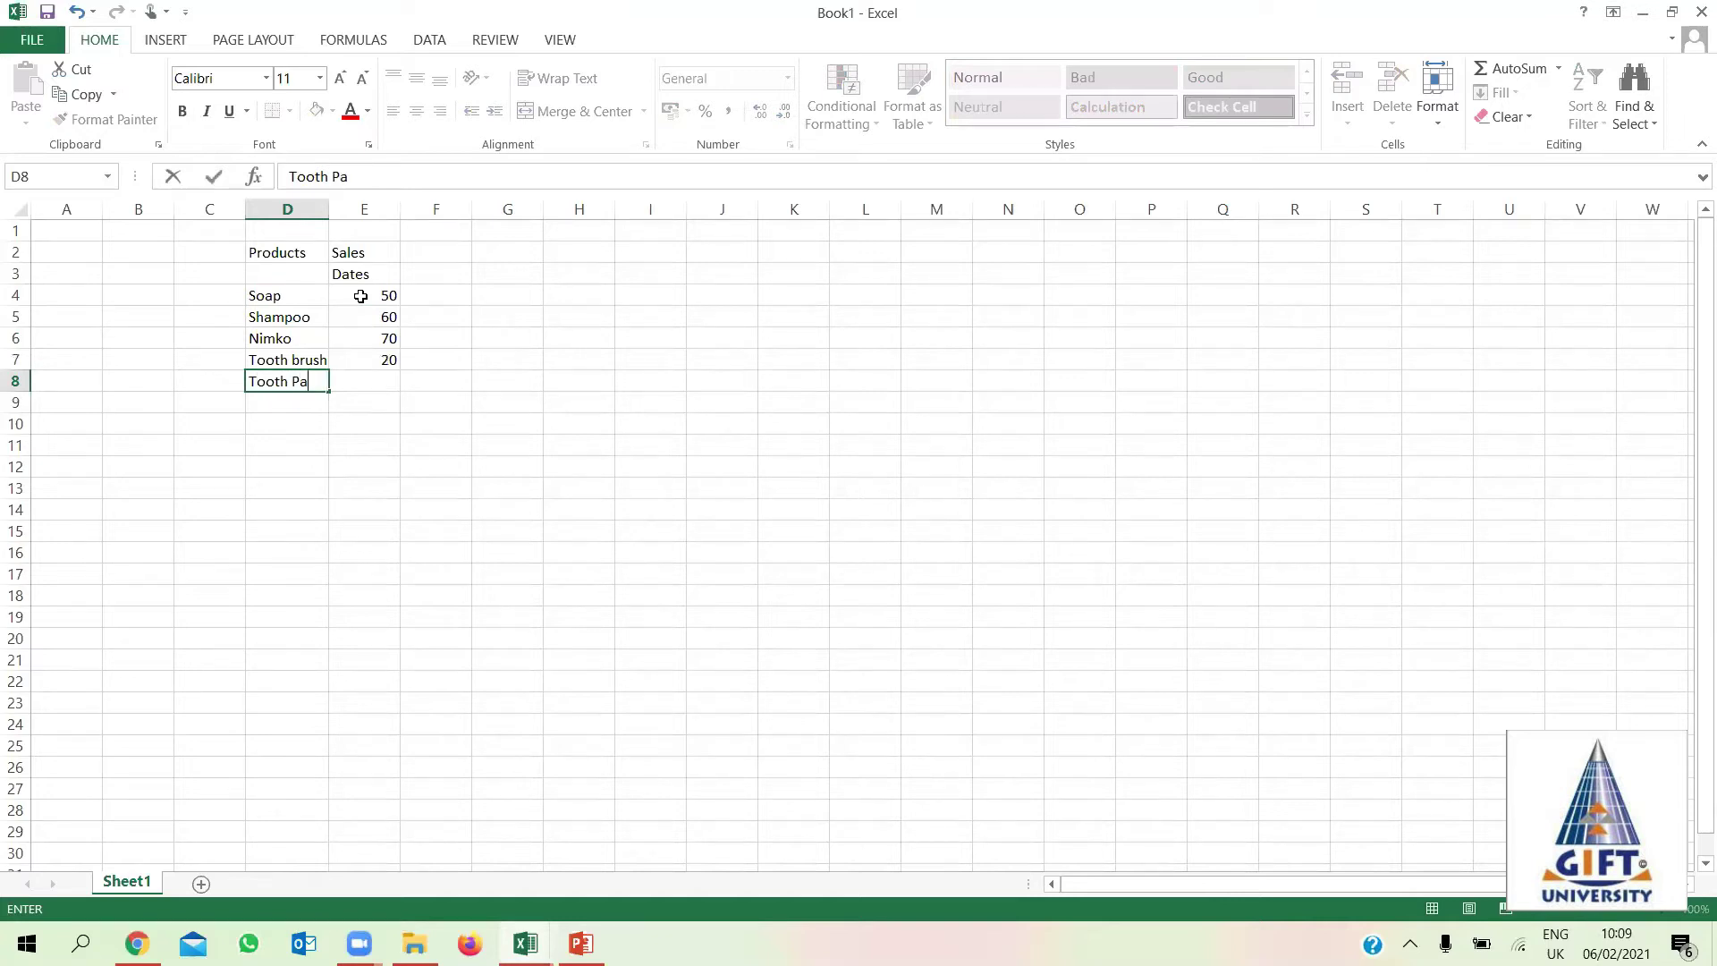
key(Tab)
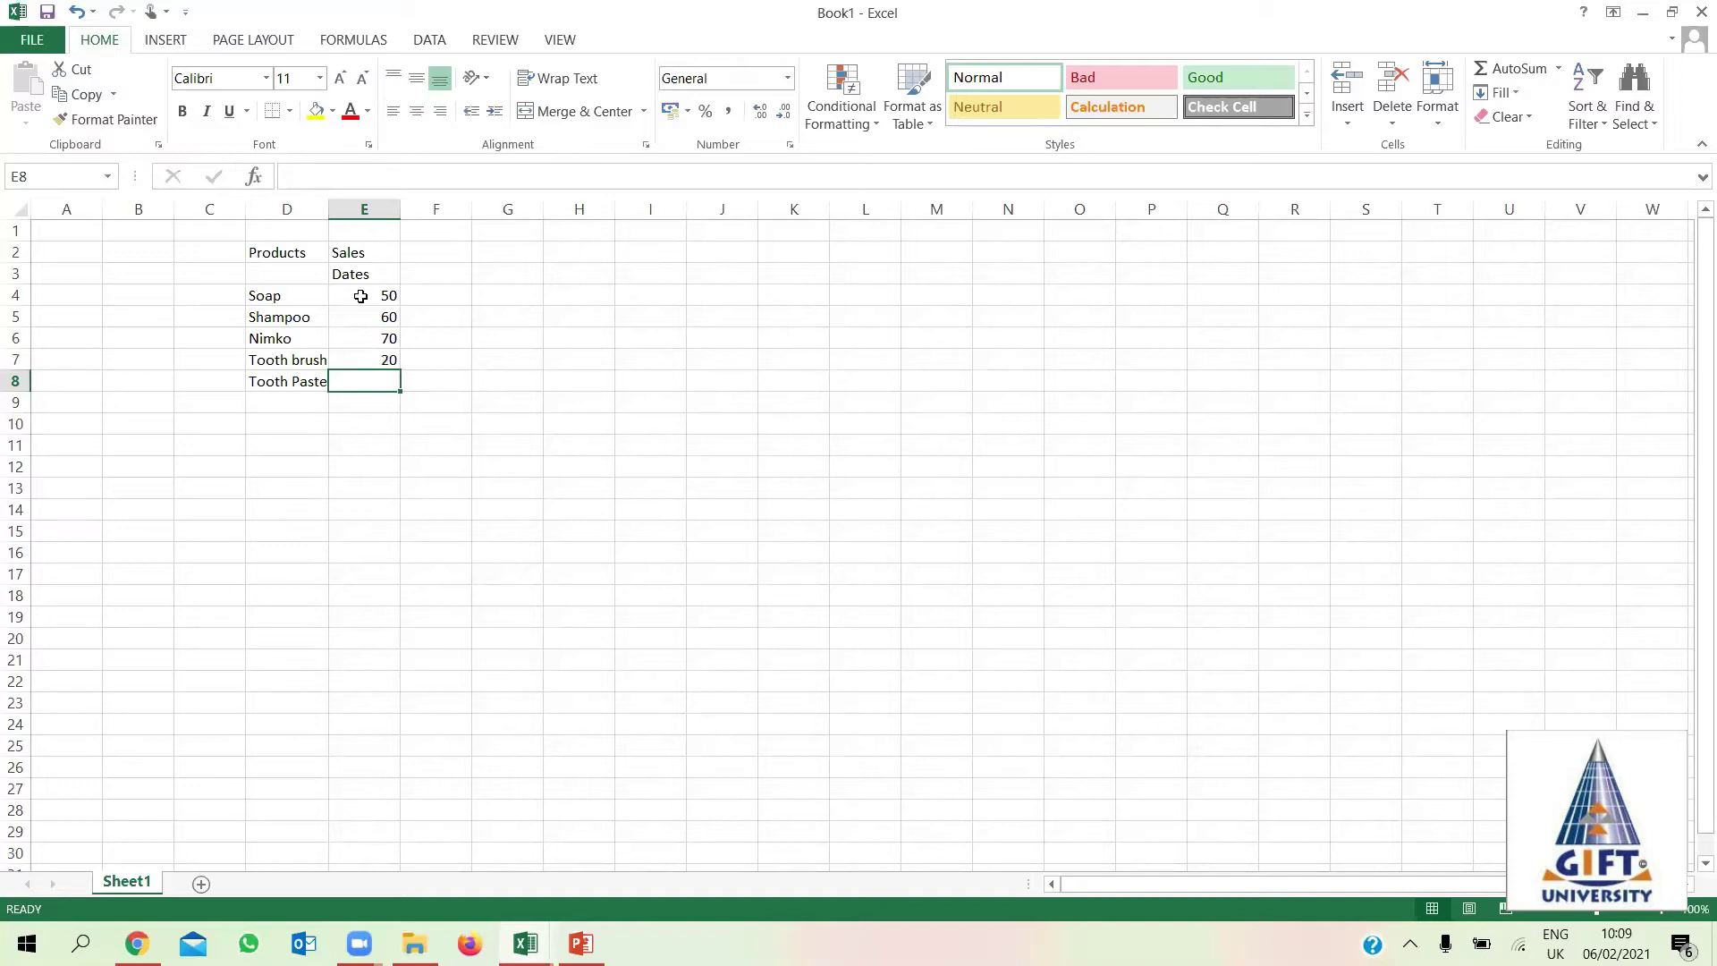
click(276, 252)
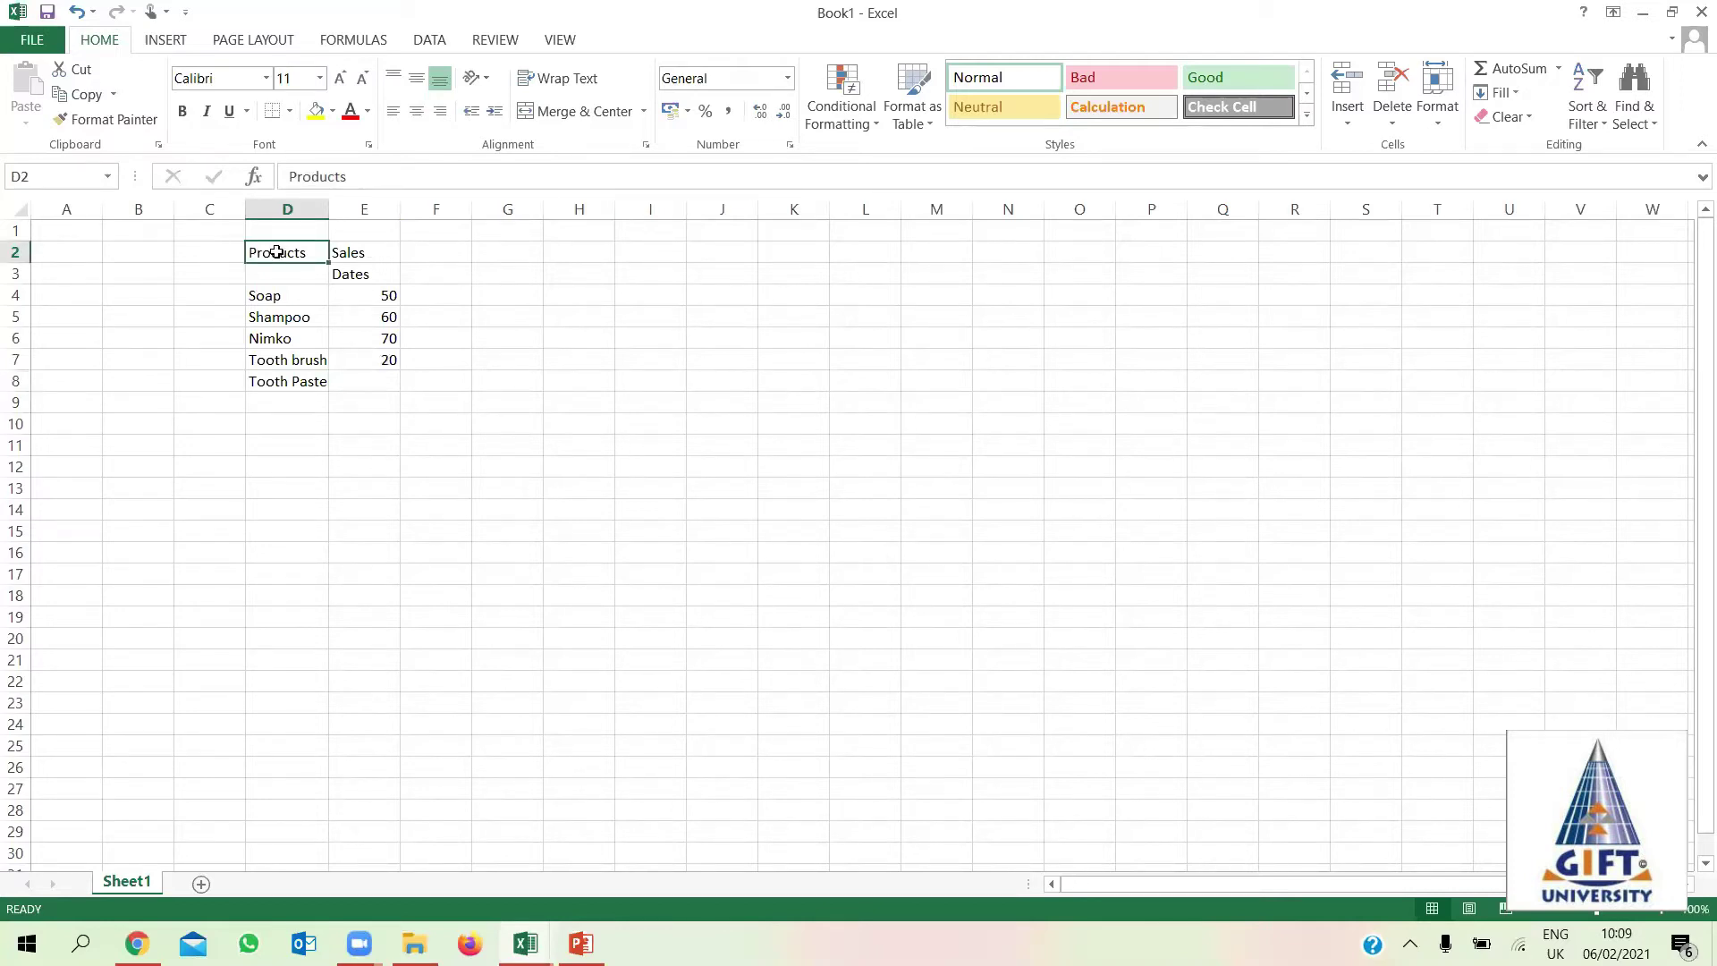
key(shift+Right)
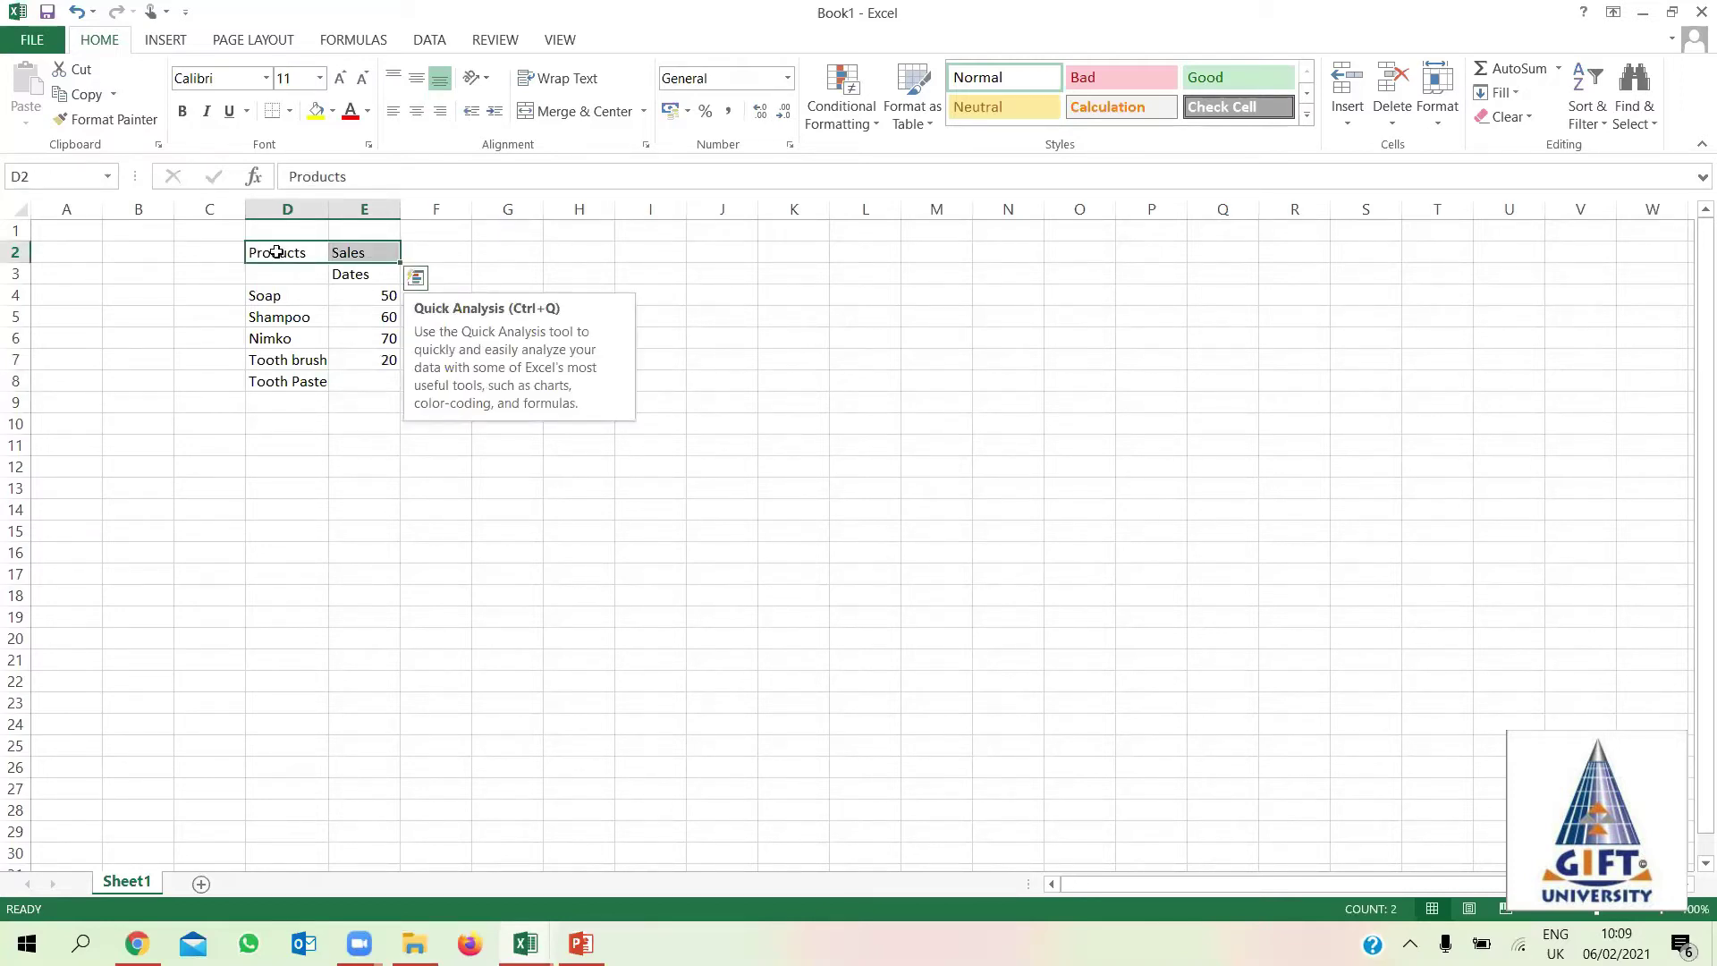
click(357, 275)
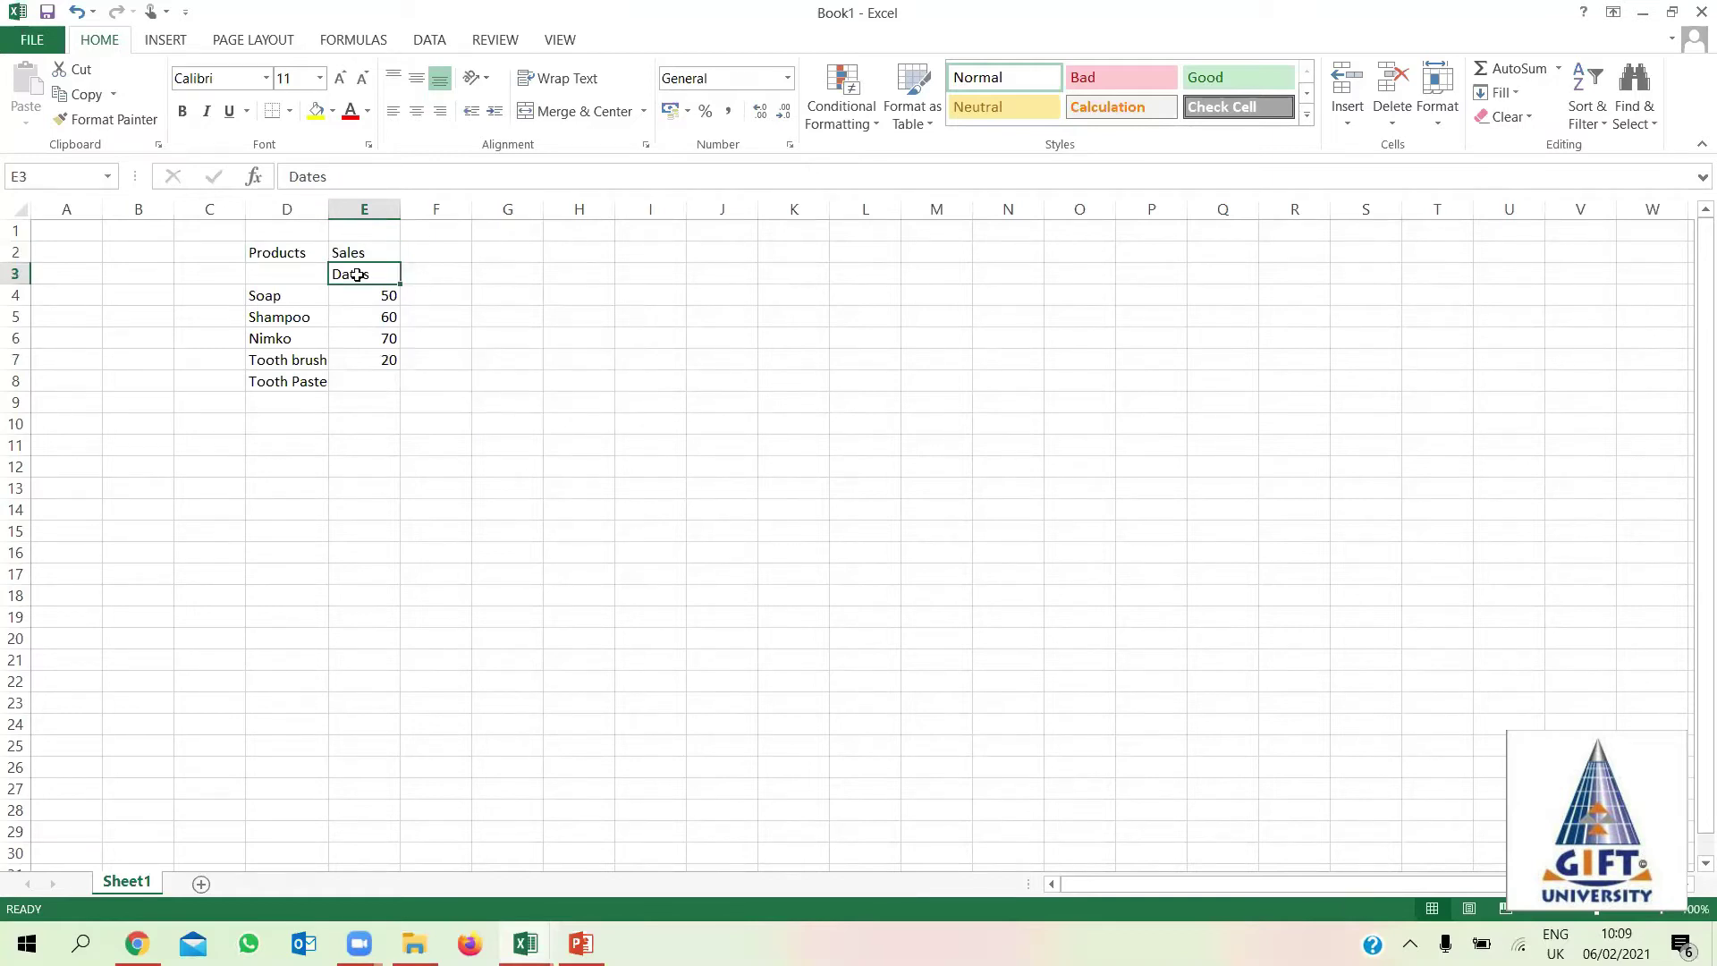
key(ctrl+c)
click(225, 277)
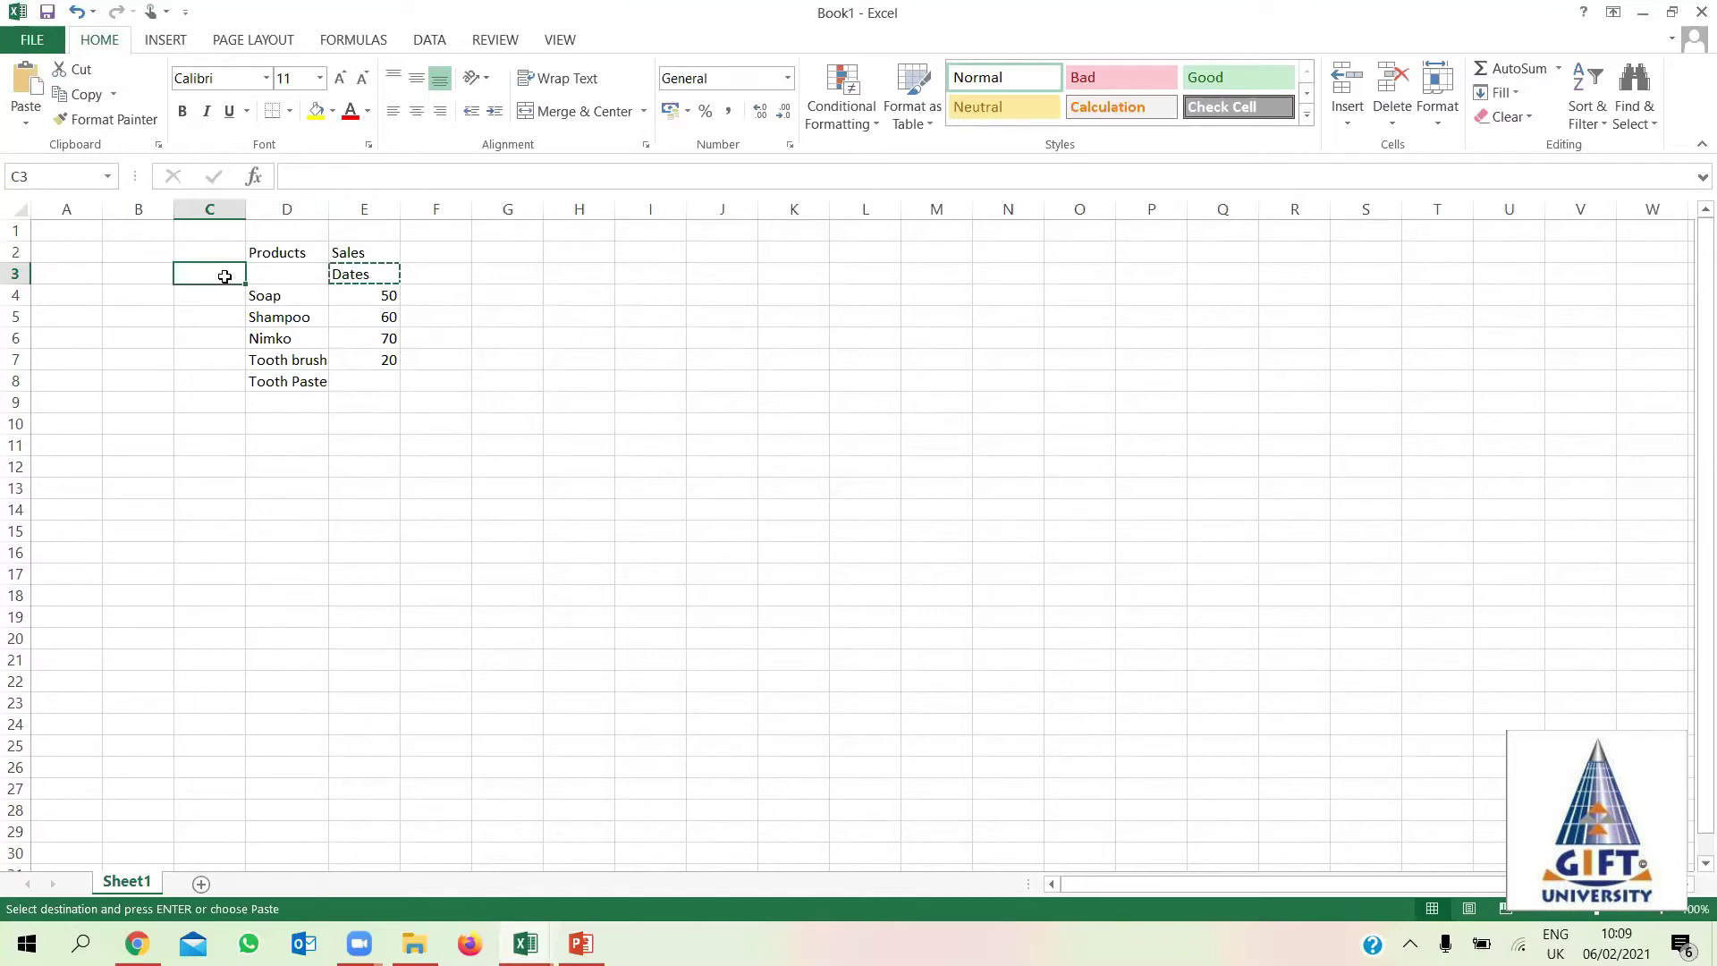
key(ctrl+v)
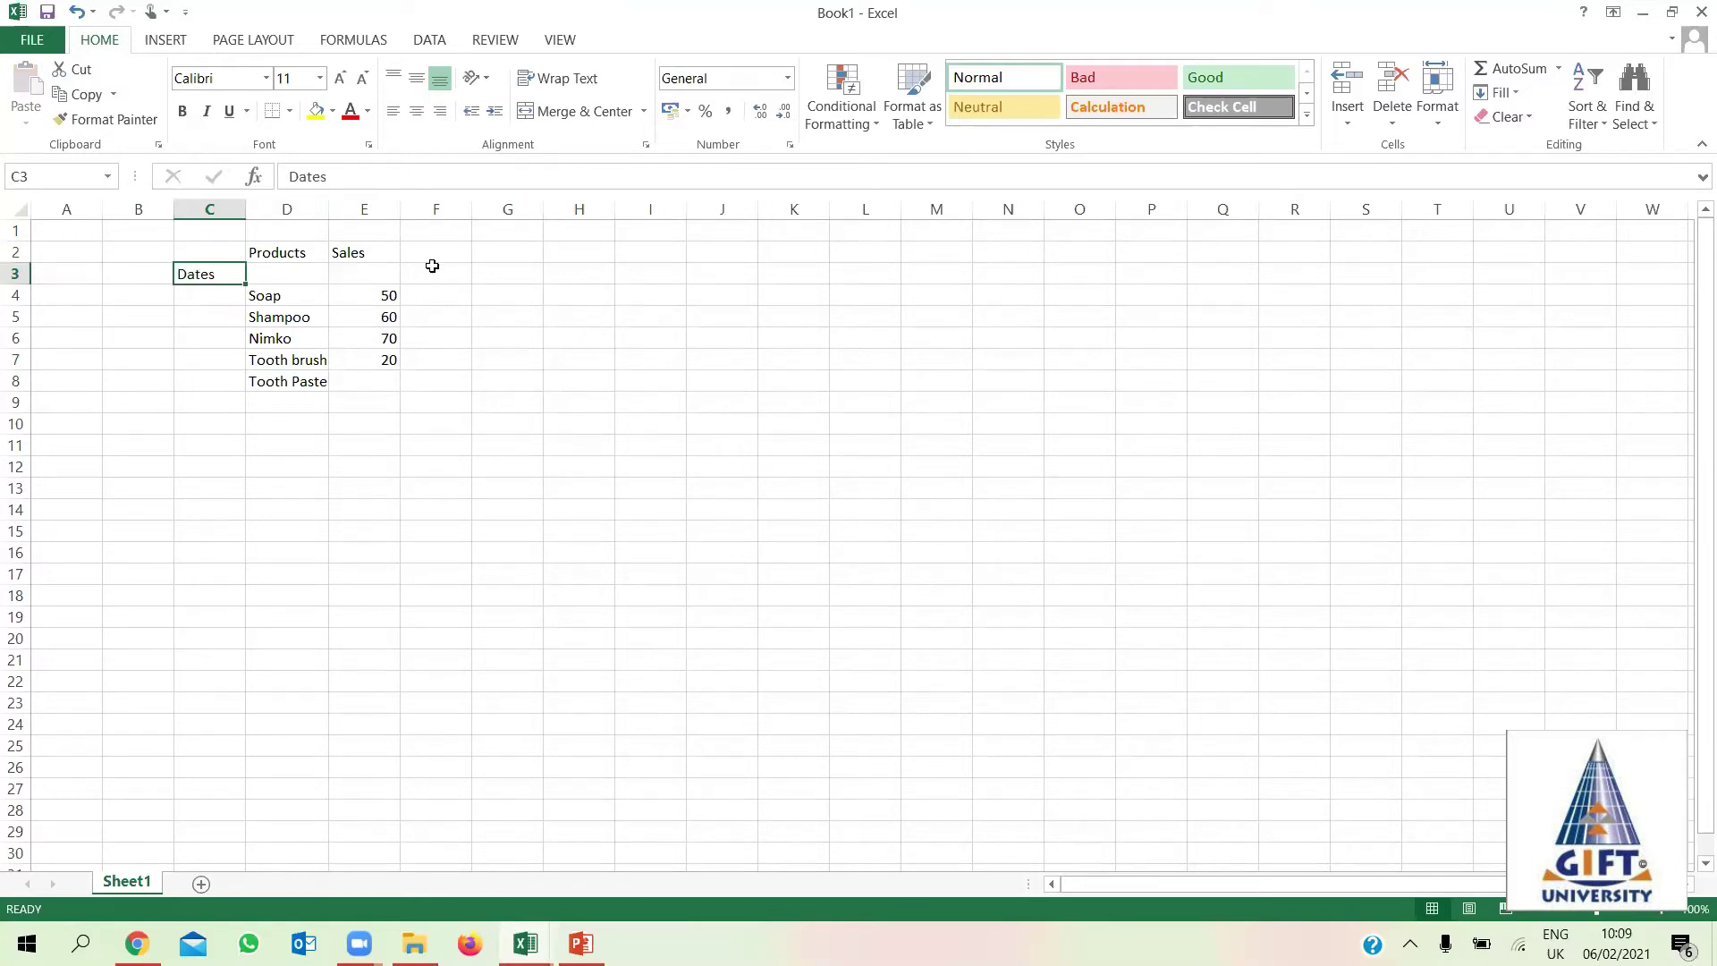
click(432, 267)
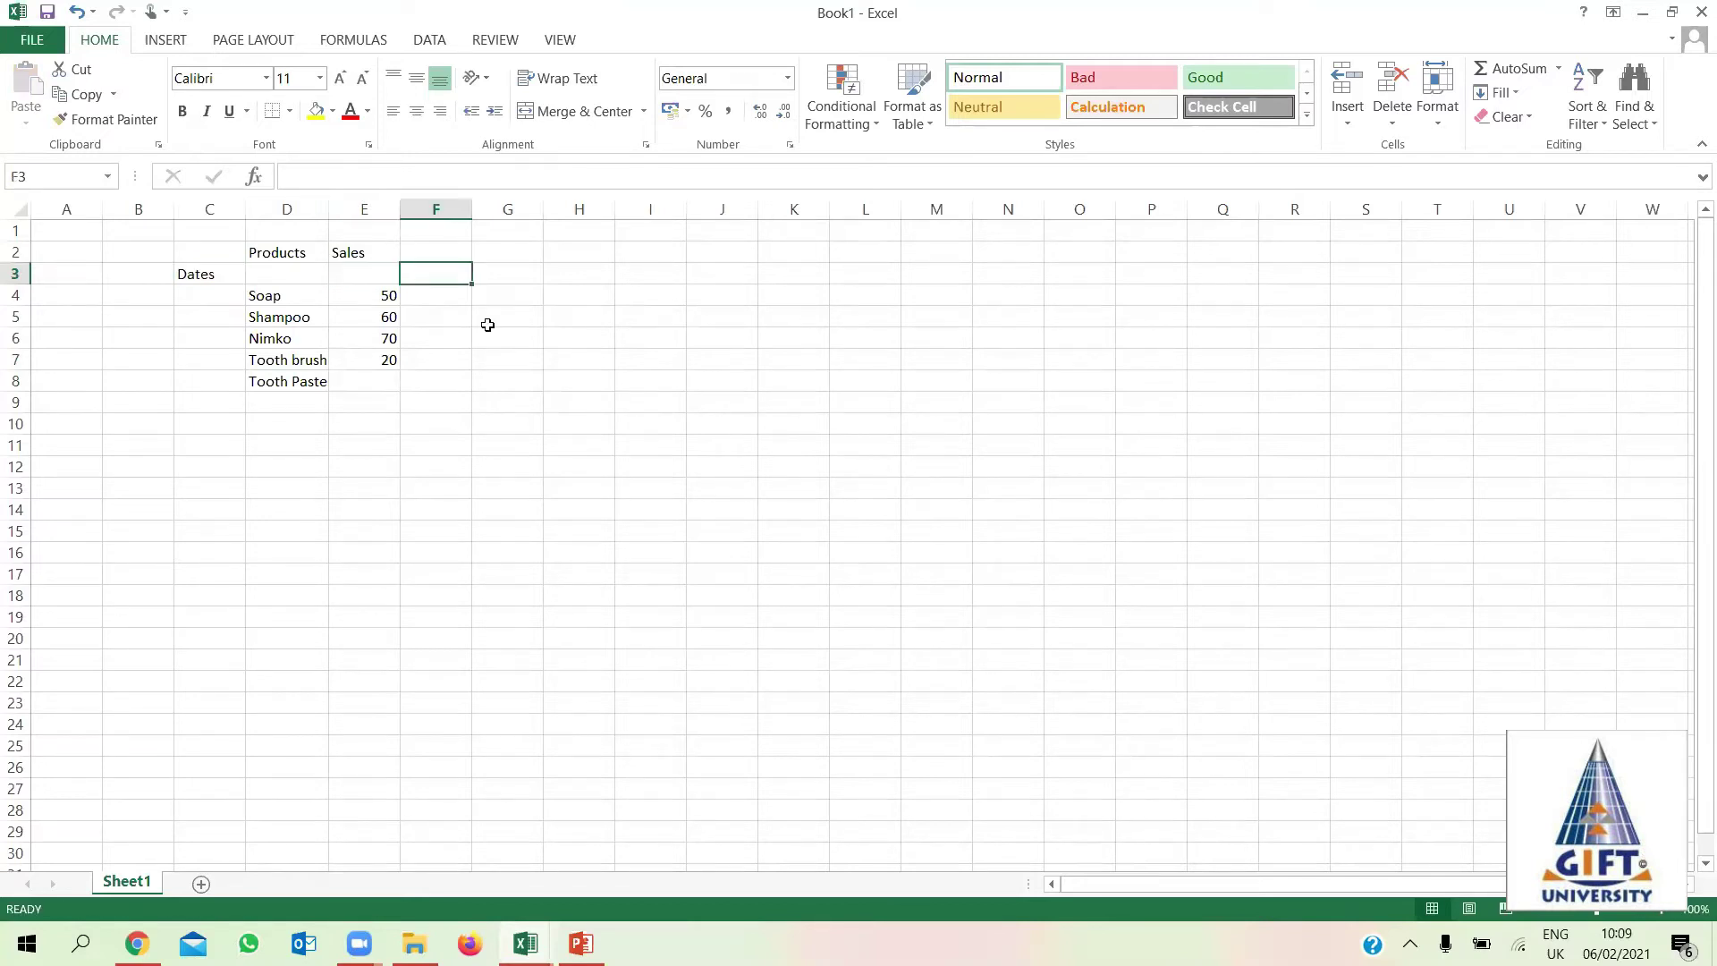
click(420, 253)
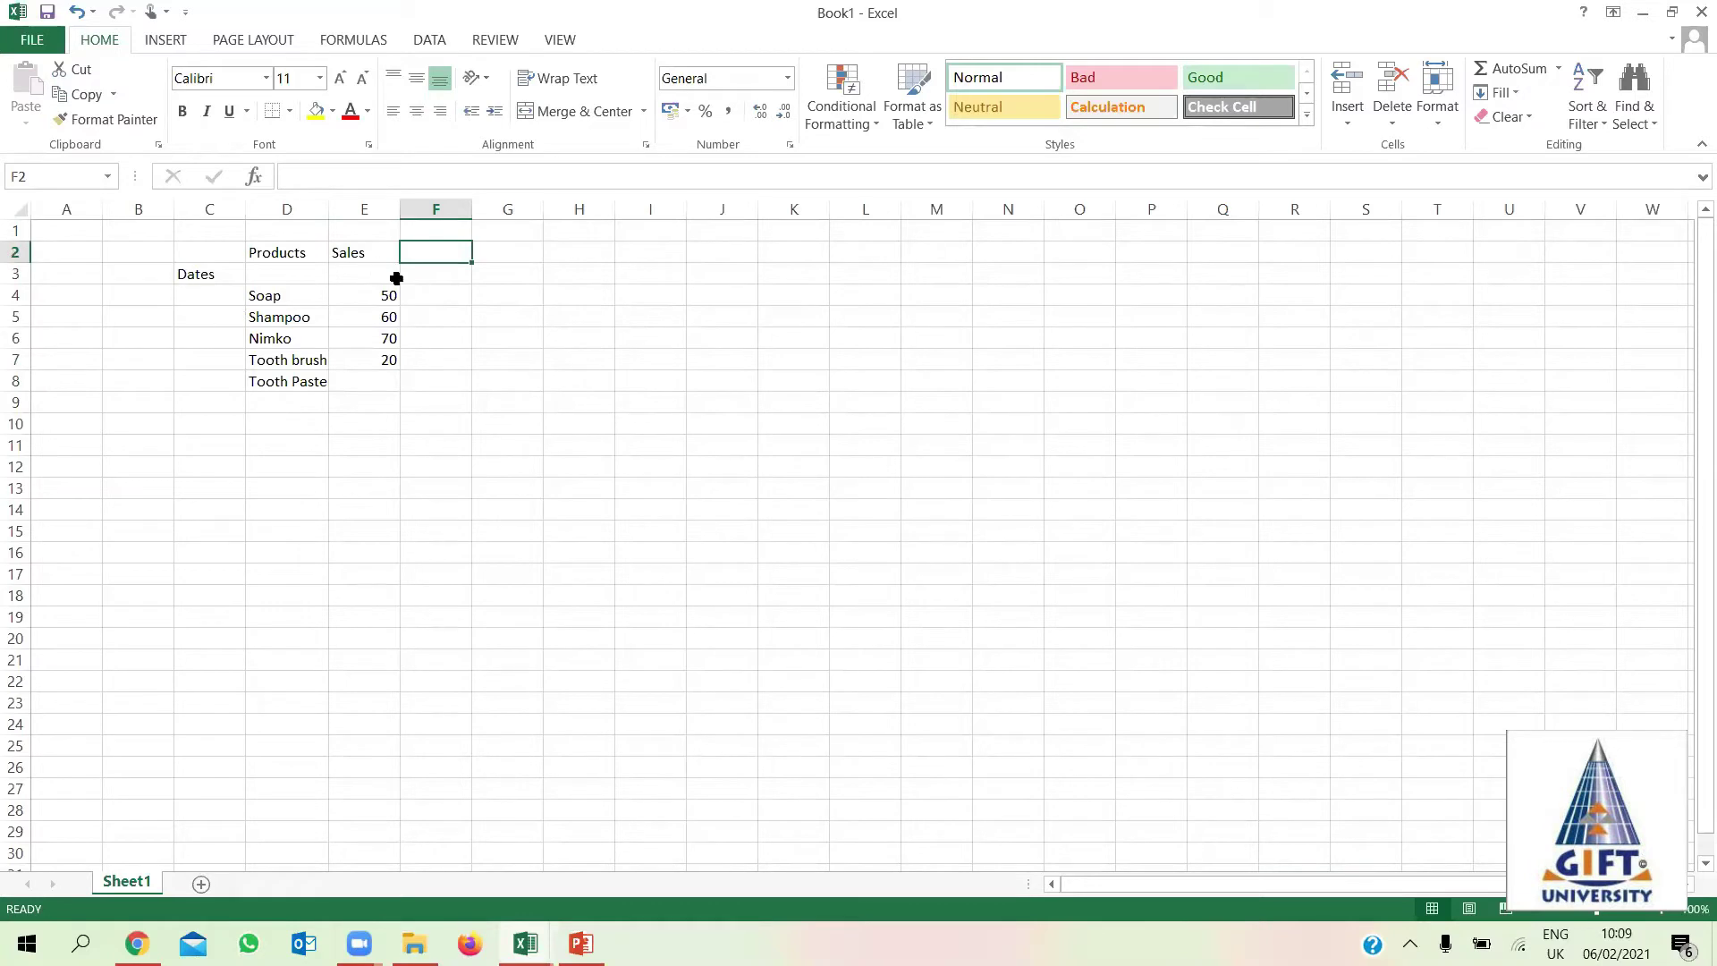
click(398, 277)
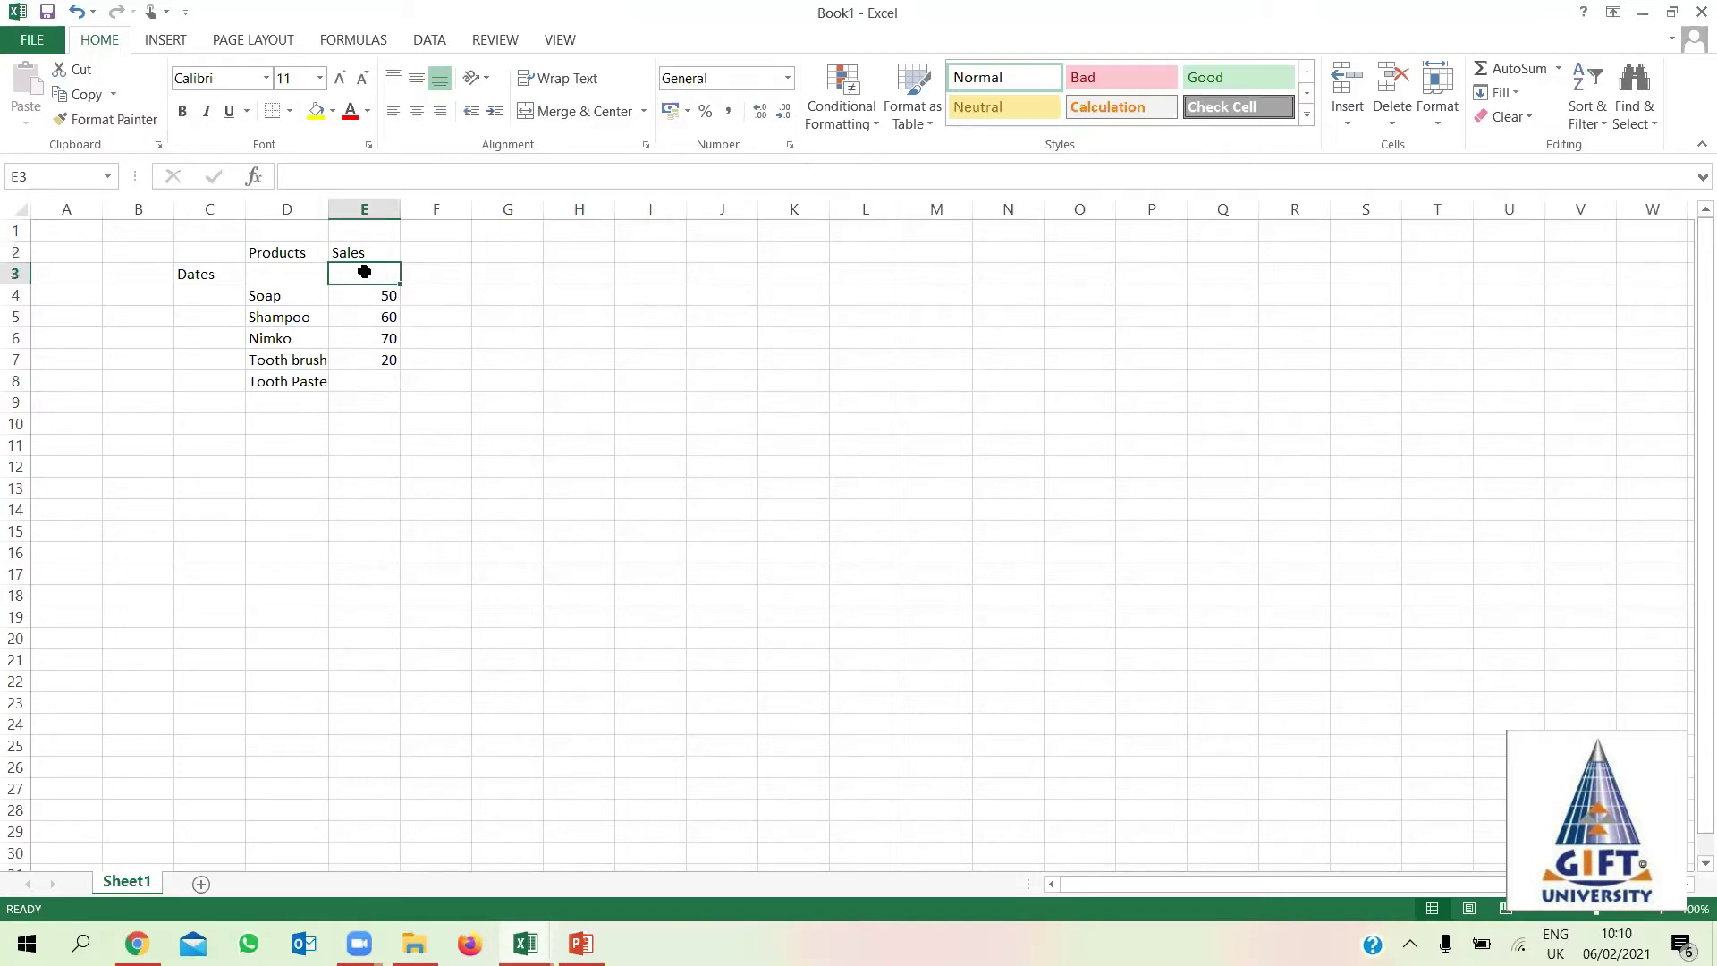
Apply the Short Date number format to E3 and keep E3 selected for the date.
click(769, 79)
click(789, 80)
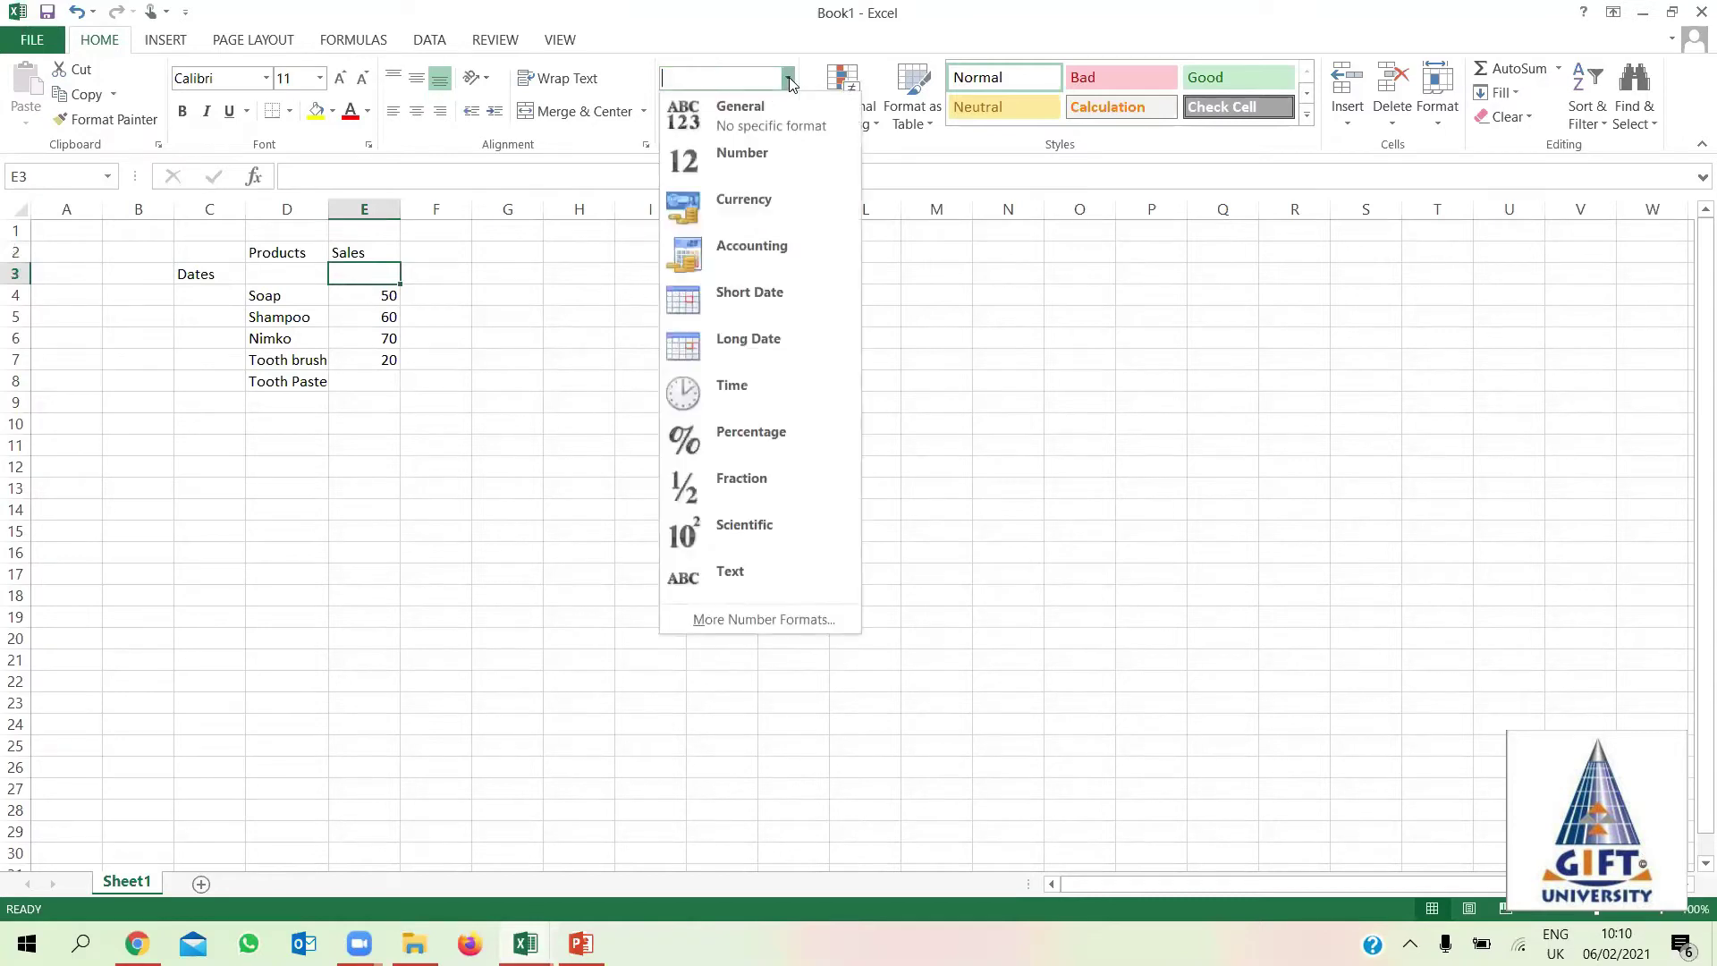
click(623, 10)
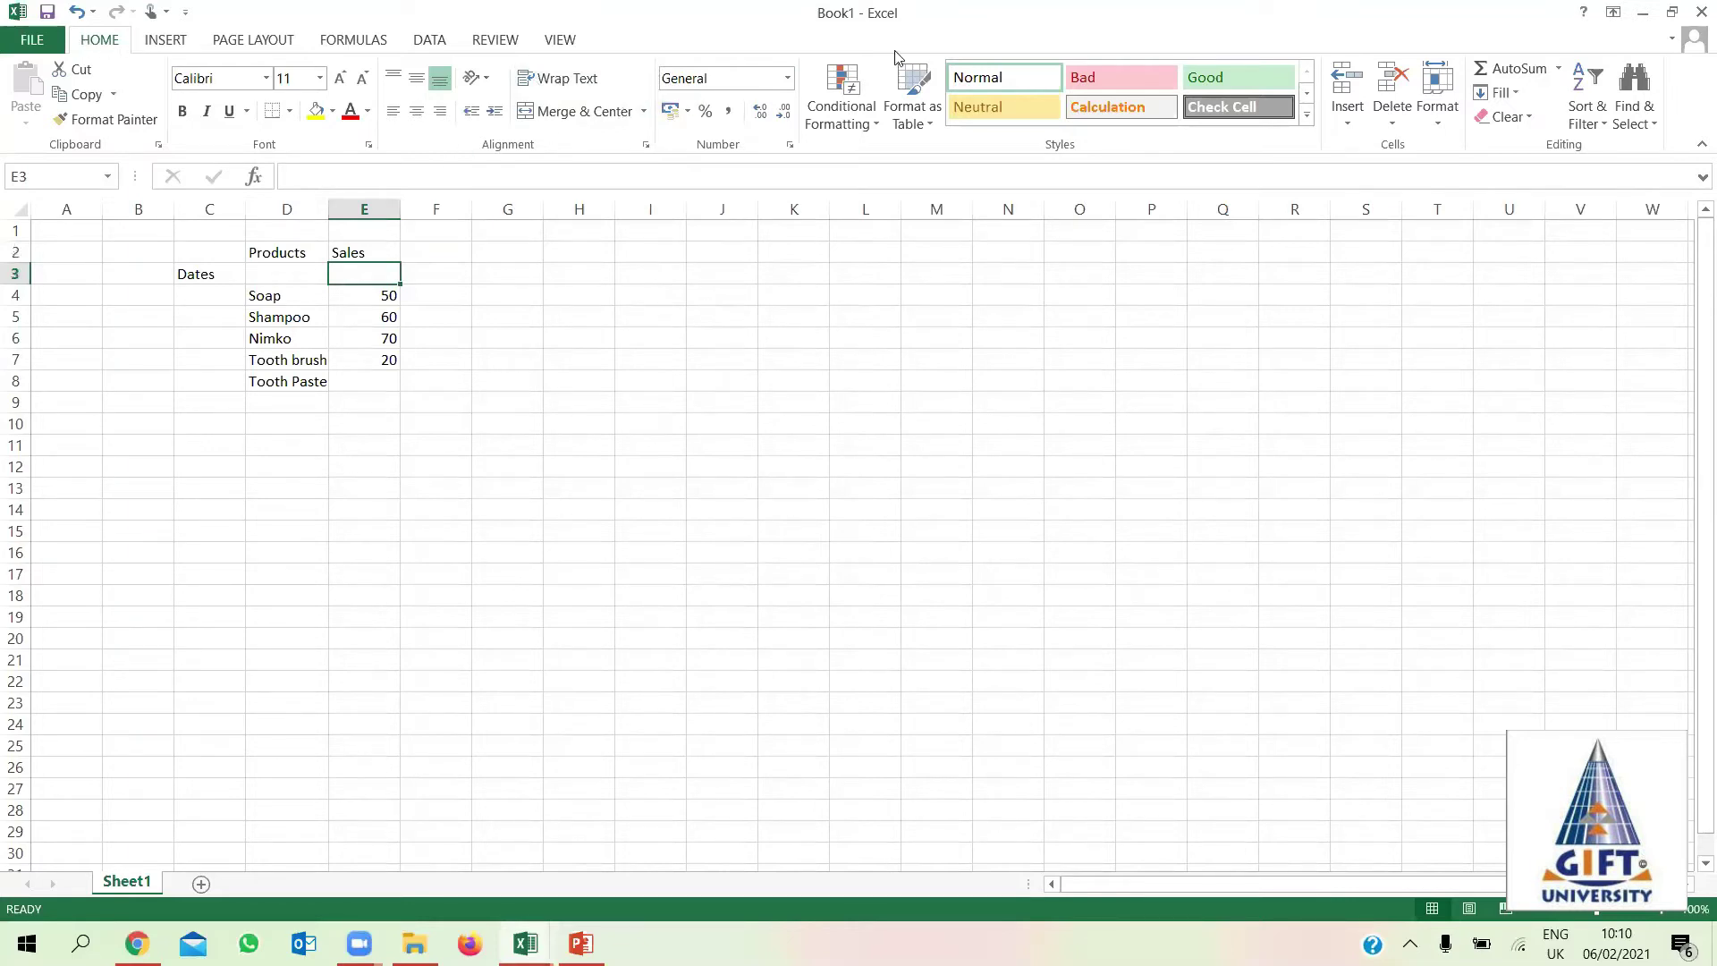
click(788, 79)
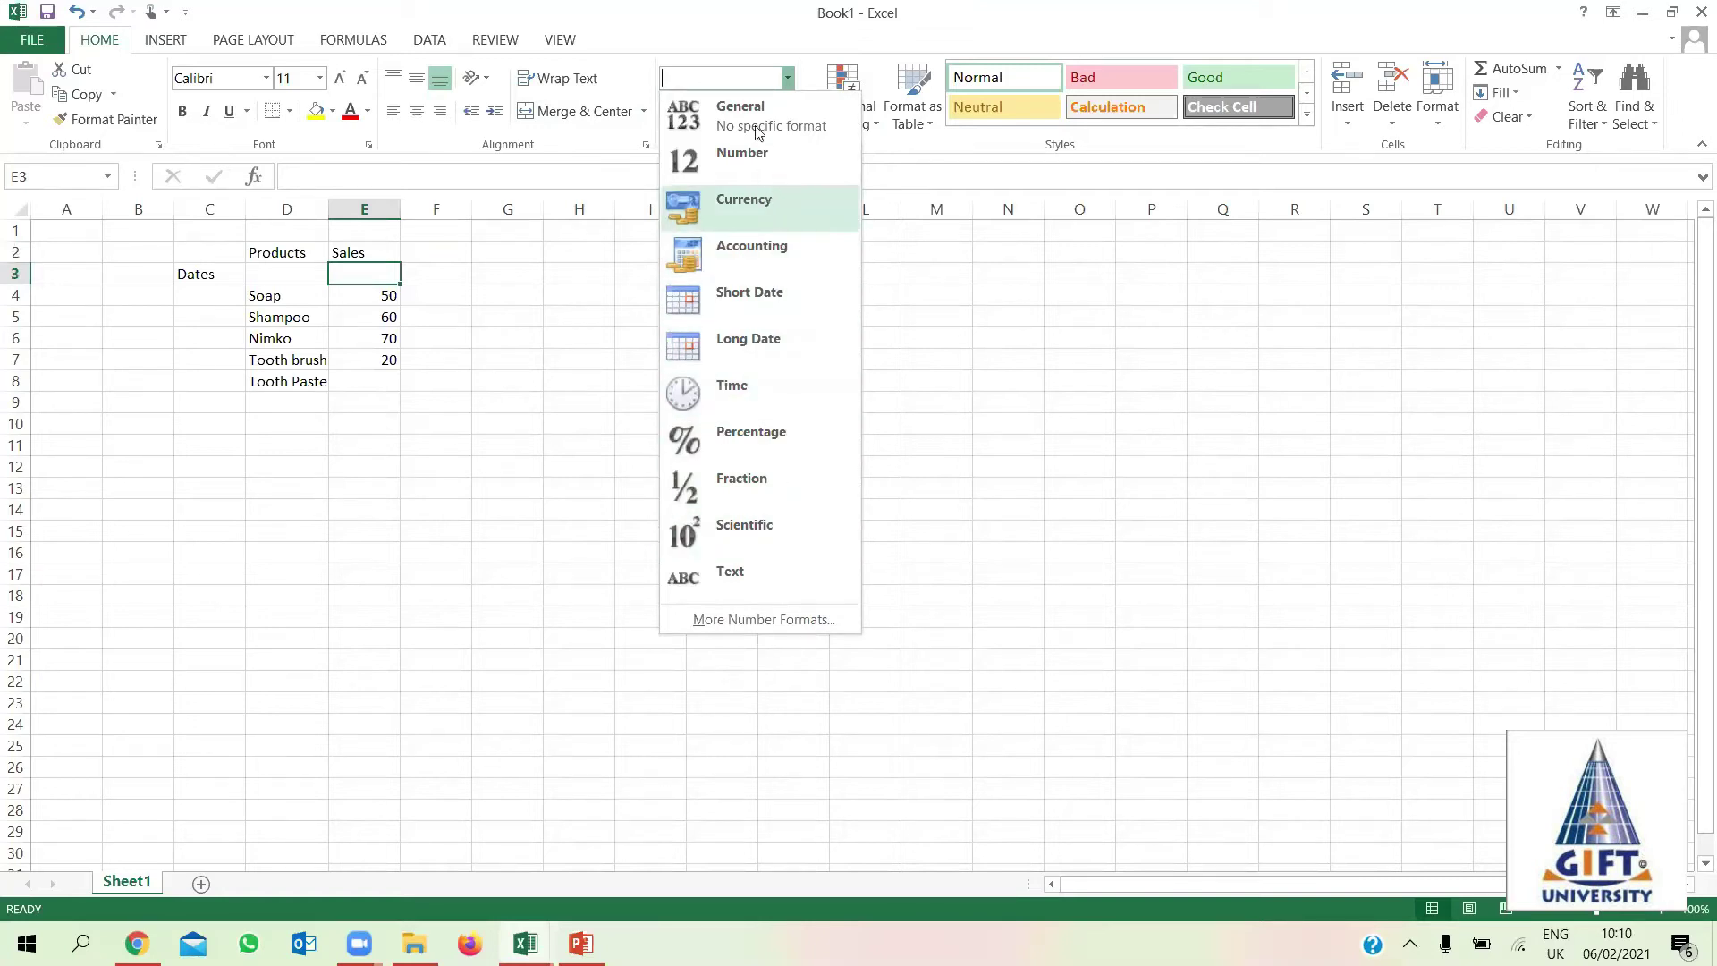
click(773, 307)
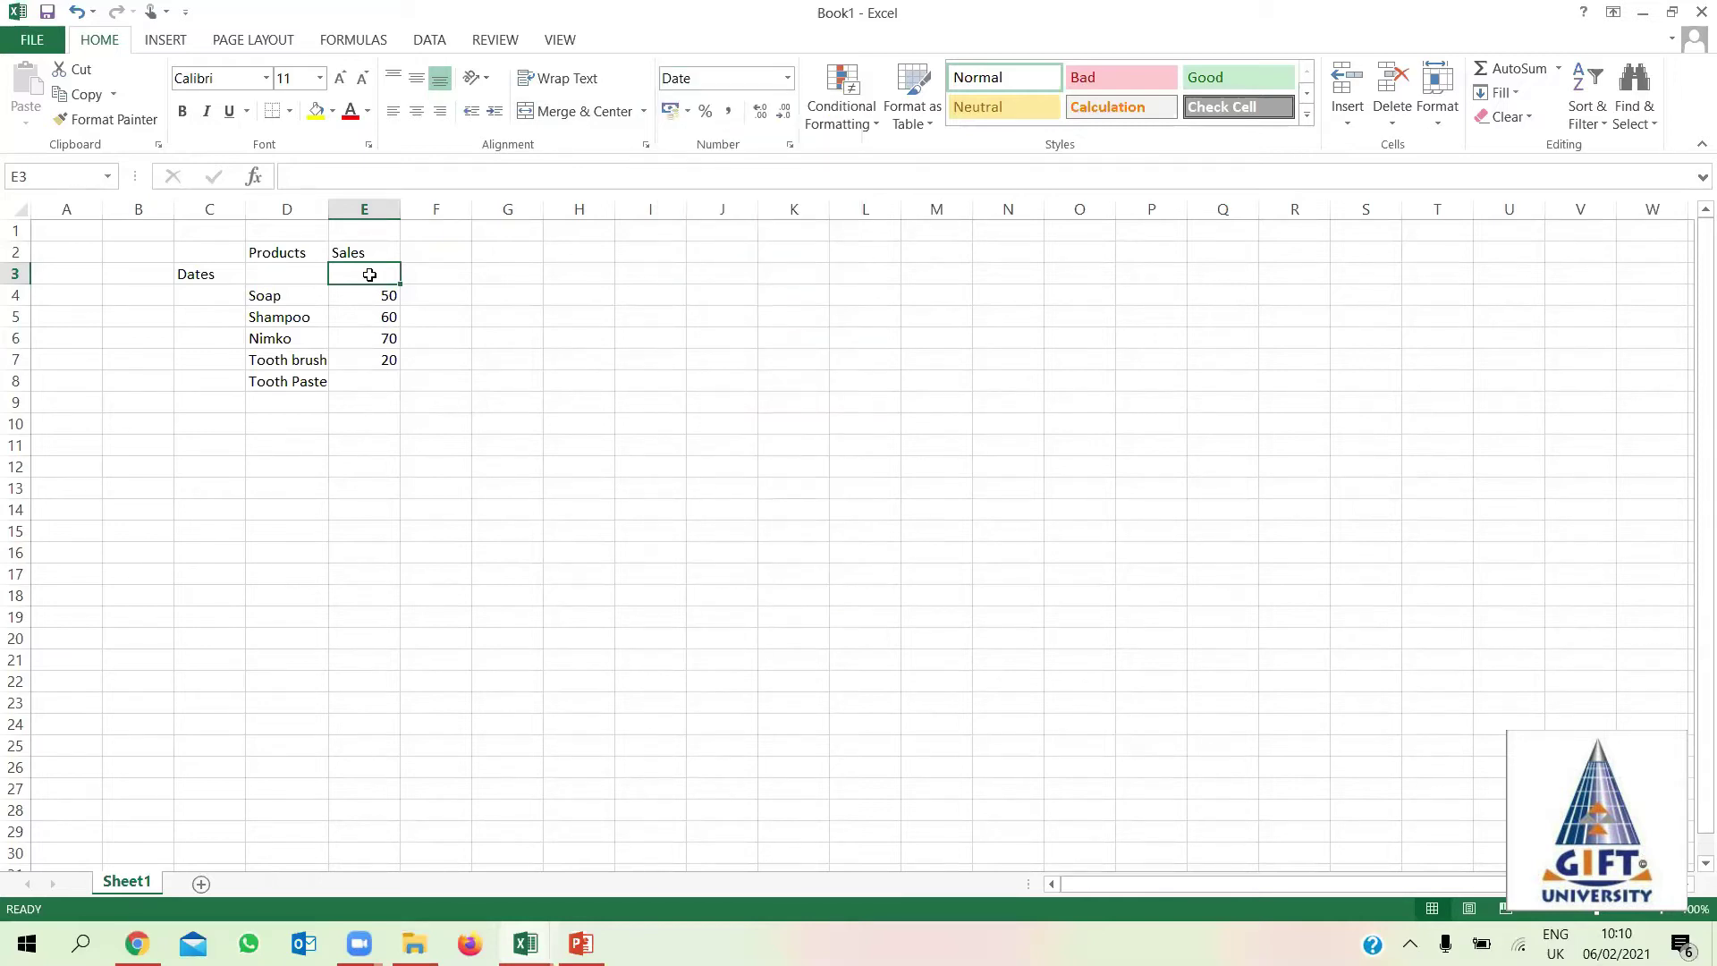
click(446, 271)
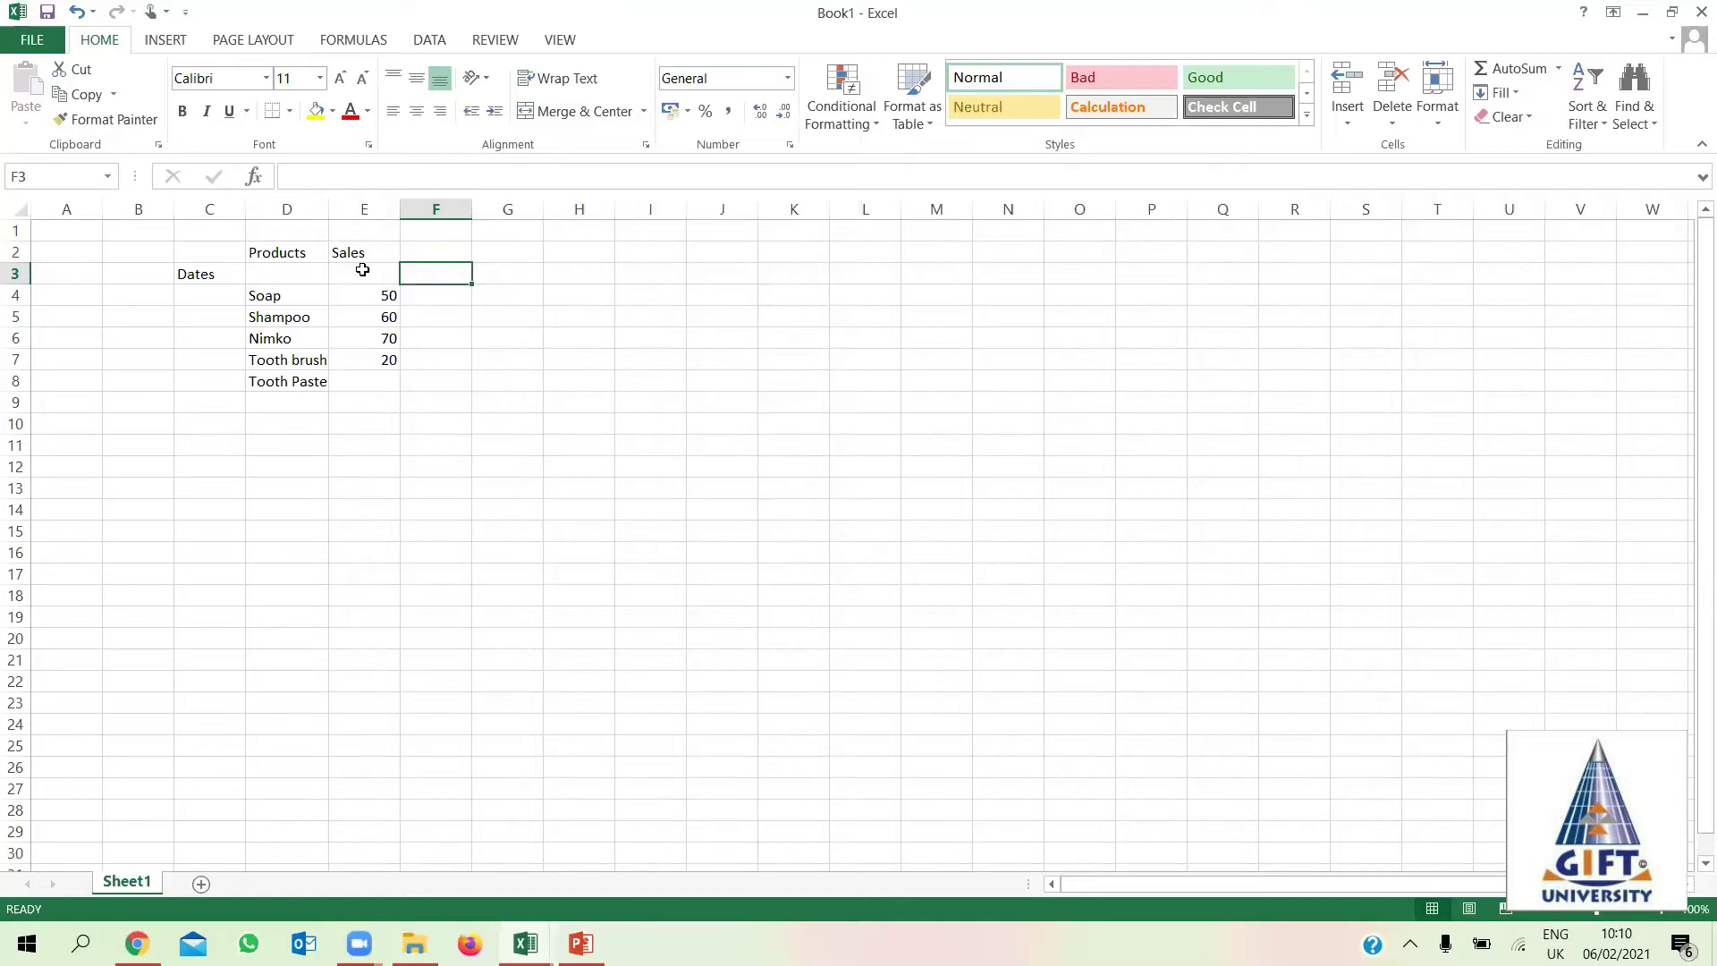
click(362, 270)
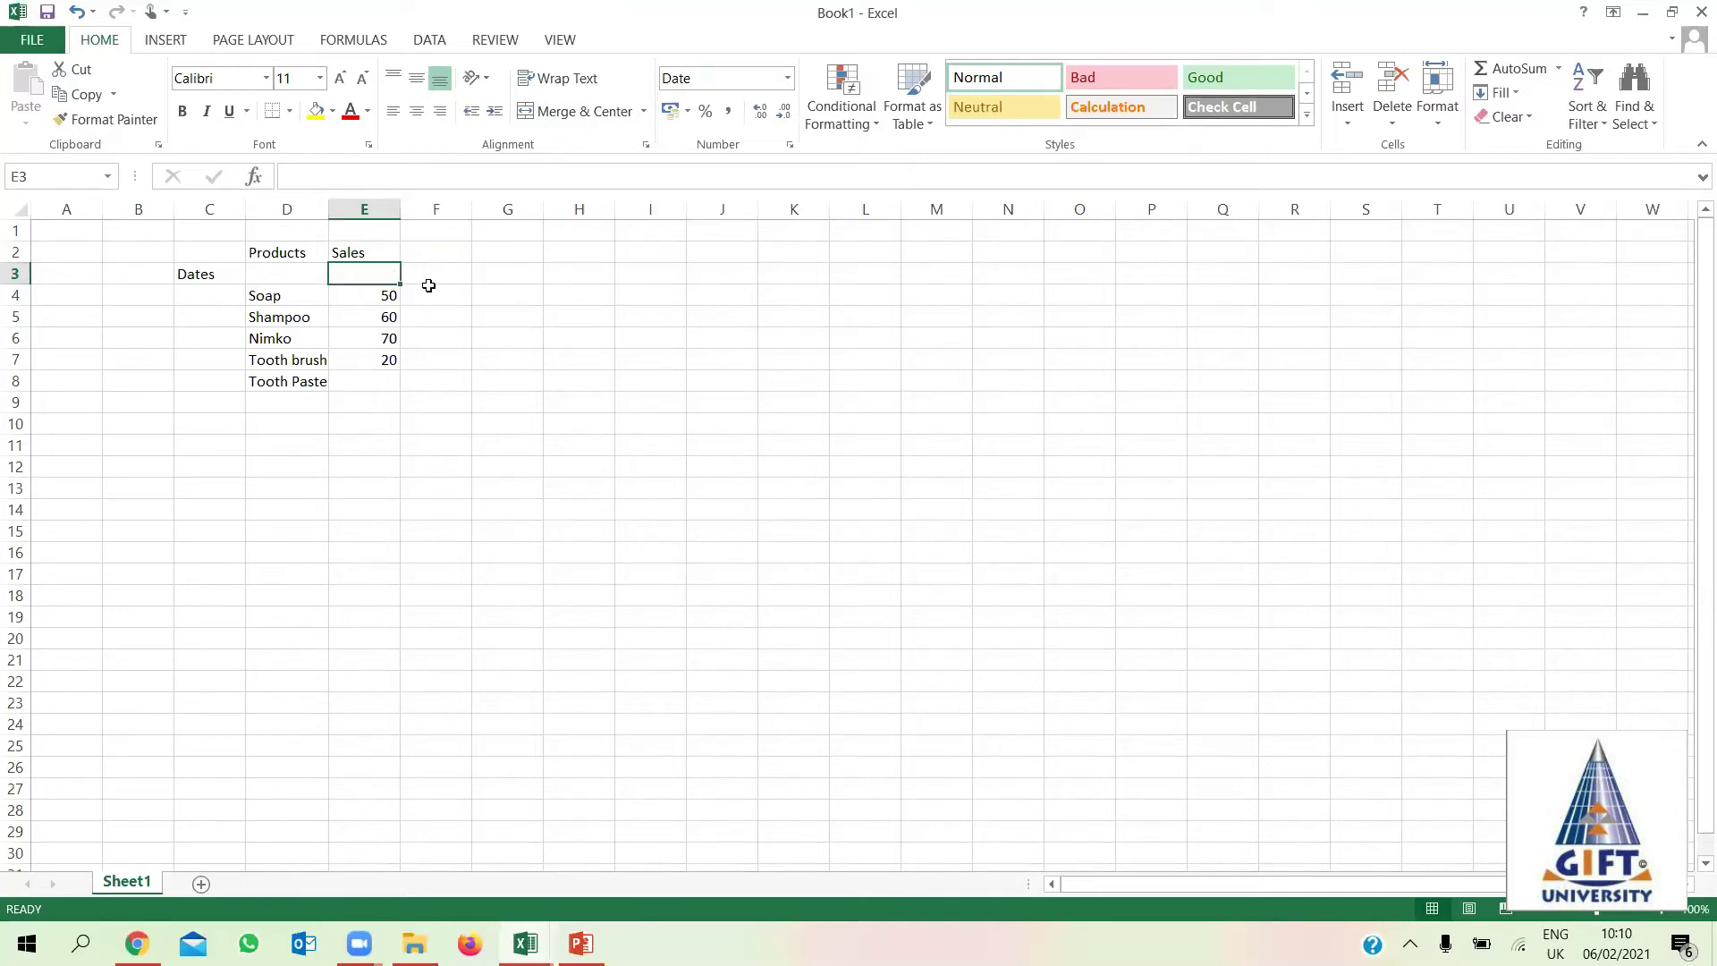
drag(400, 284, 891, 280)
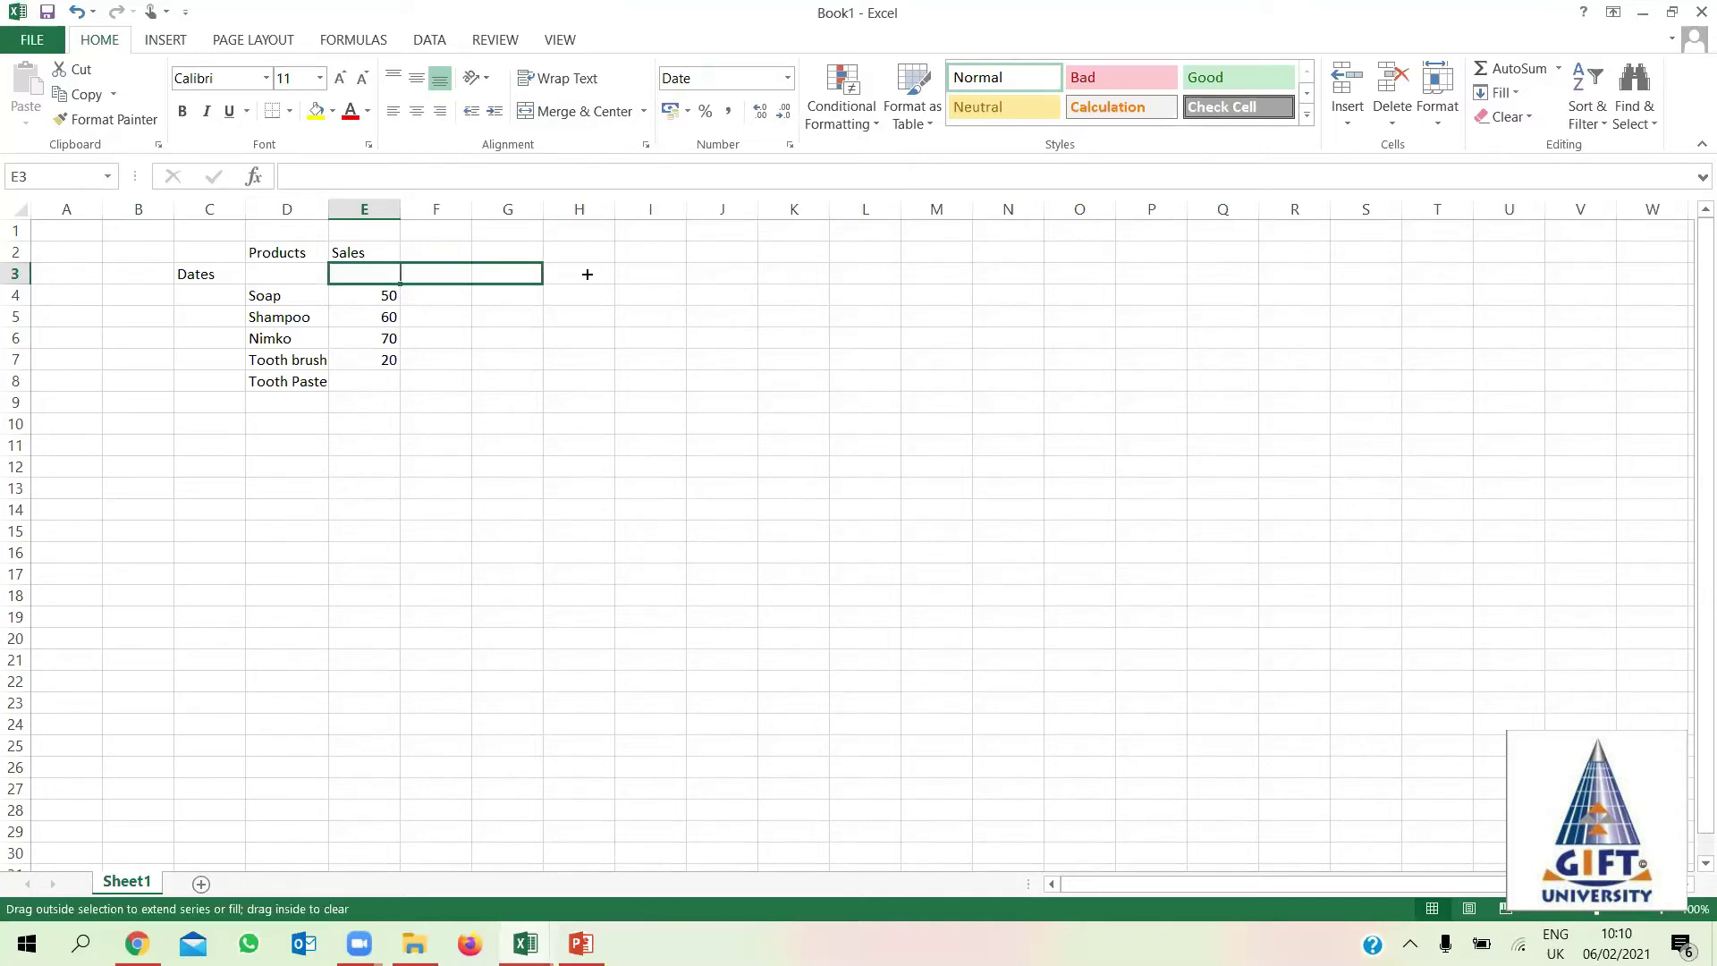
click(713, 323)
click(340, 277)
click(422, 268)
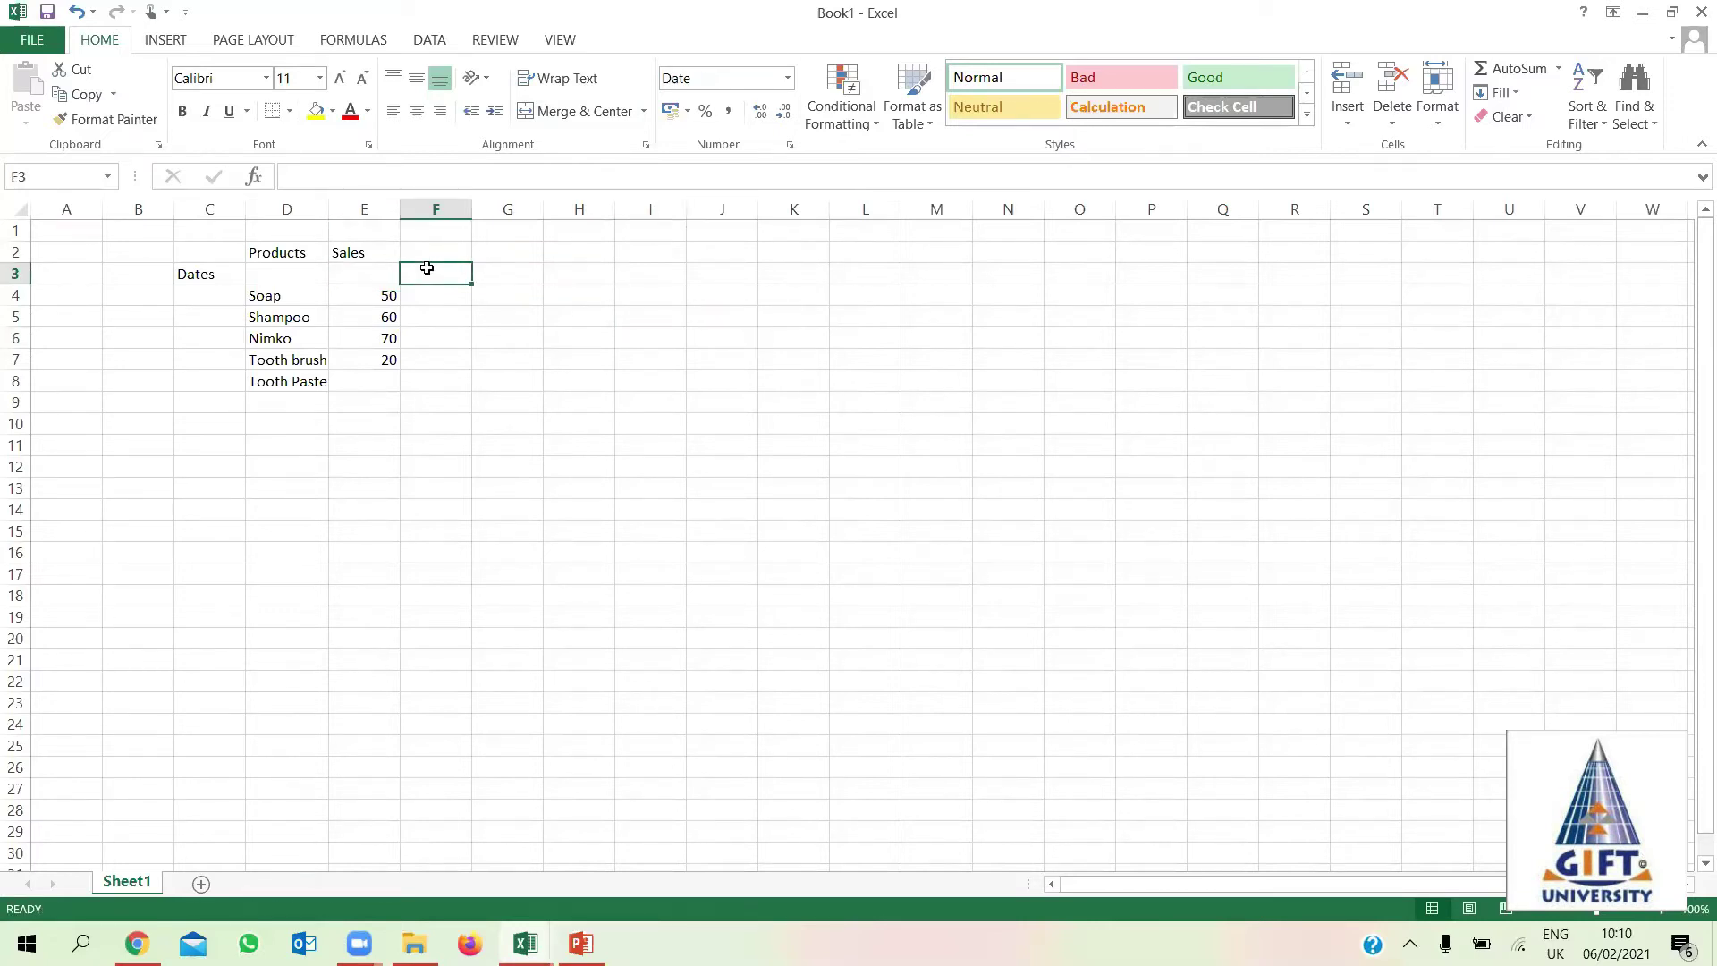
click(357, 272)
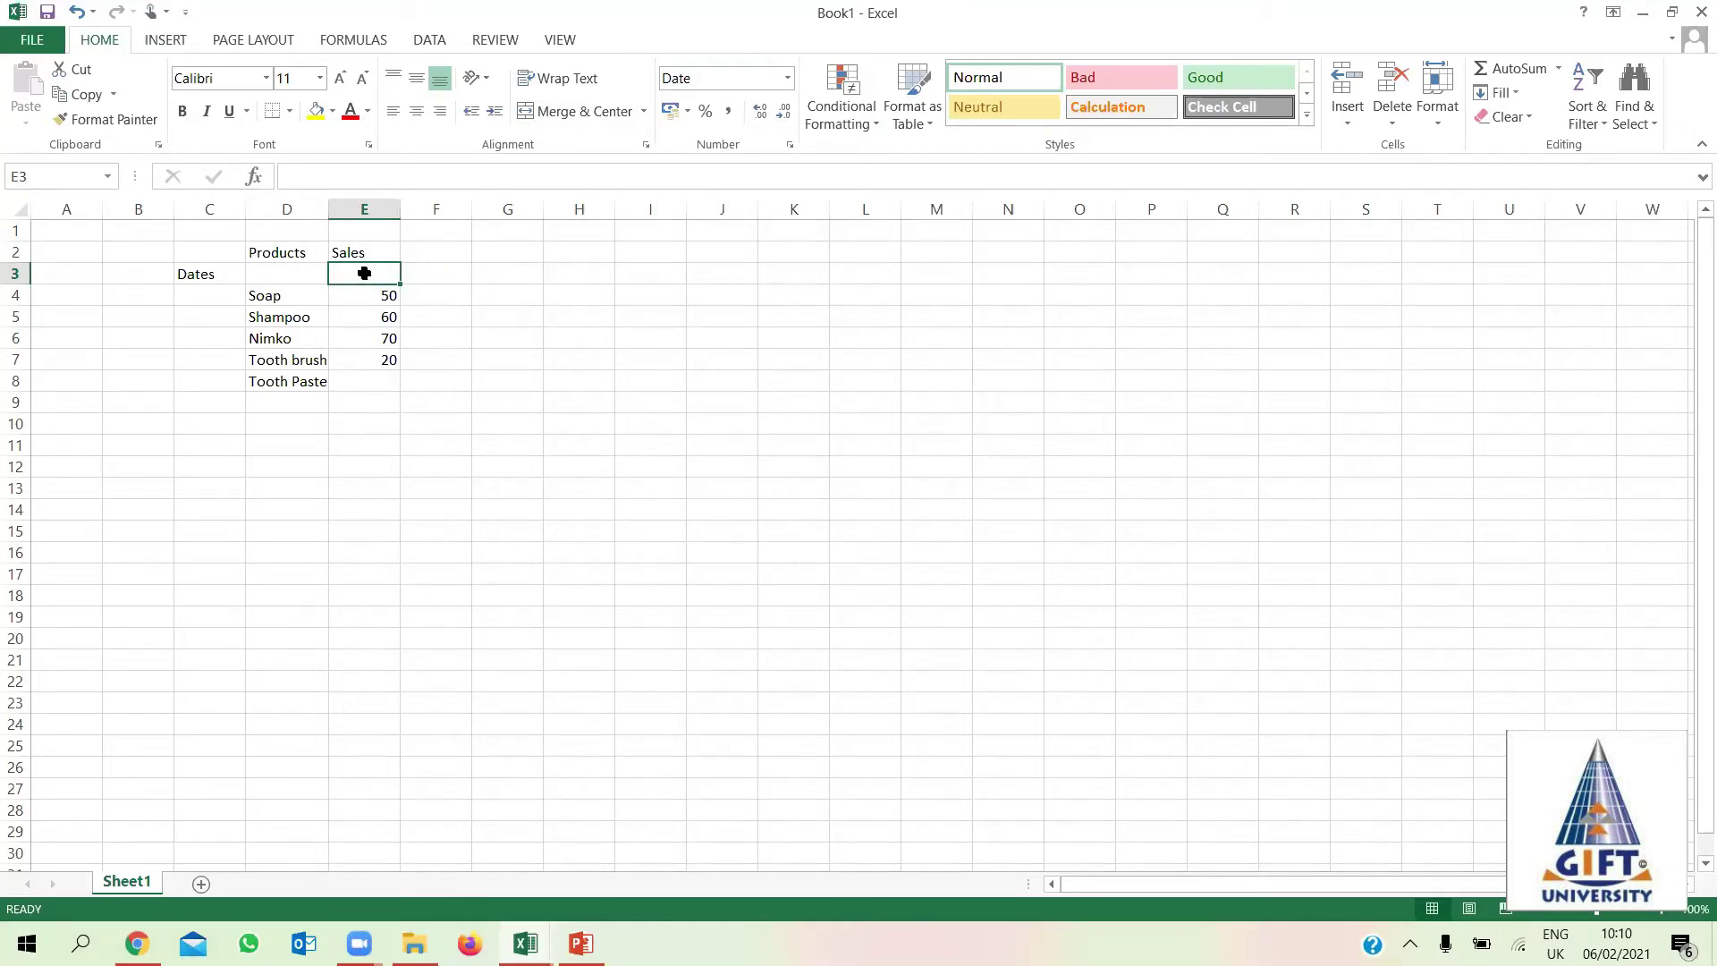
Enter 06/02/2021 in E3 and autofit column E so the date shows.
text(06/02/)
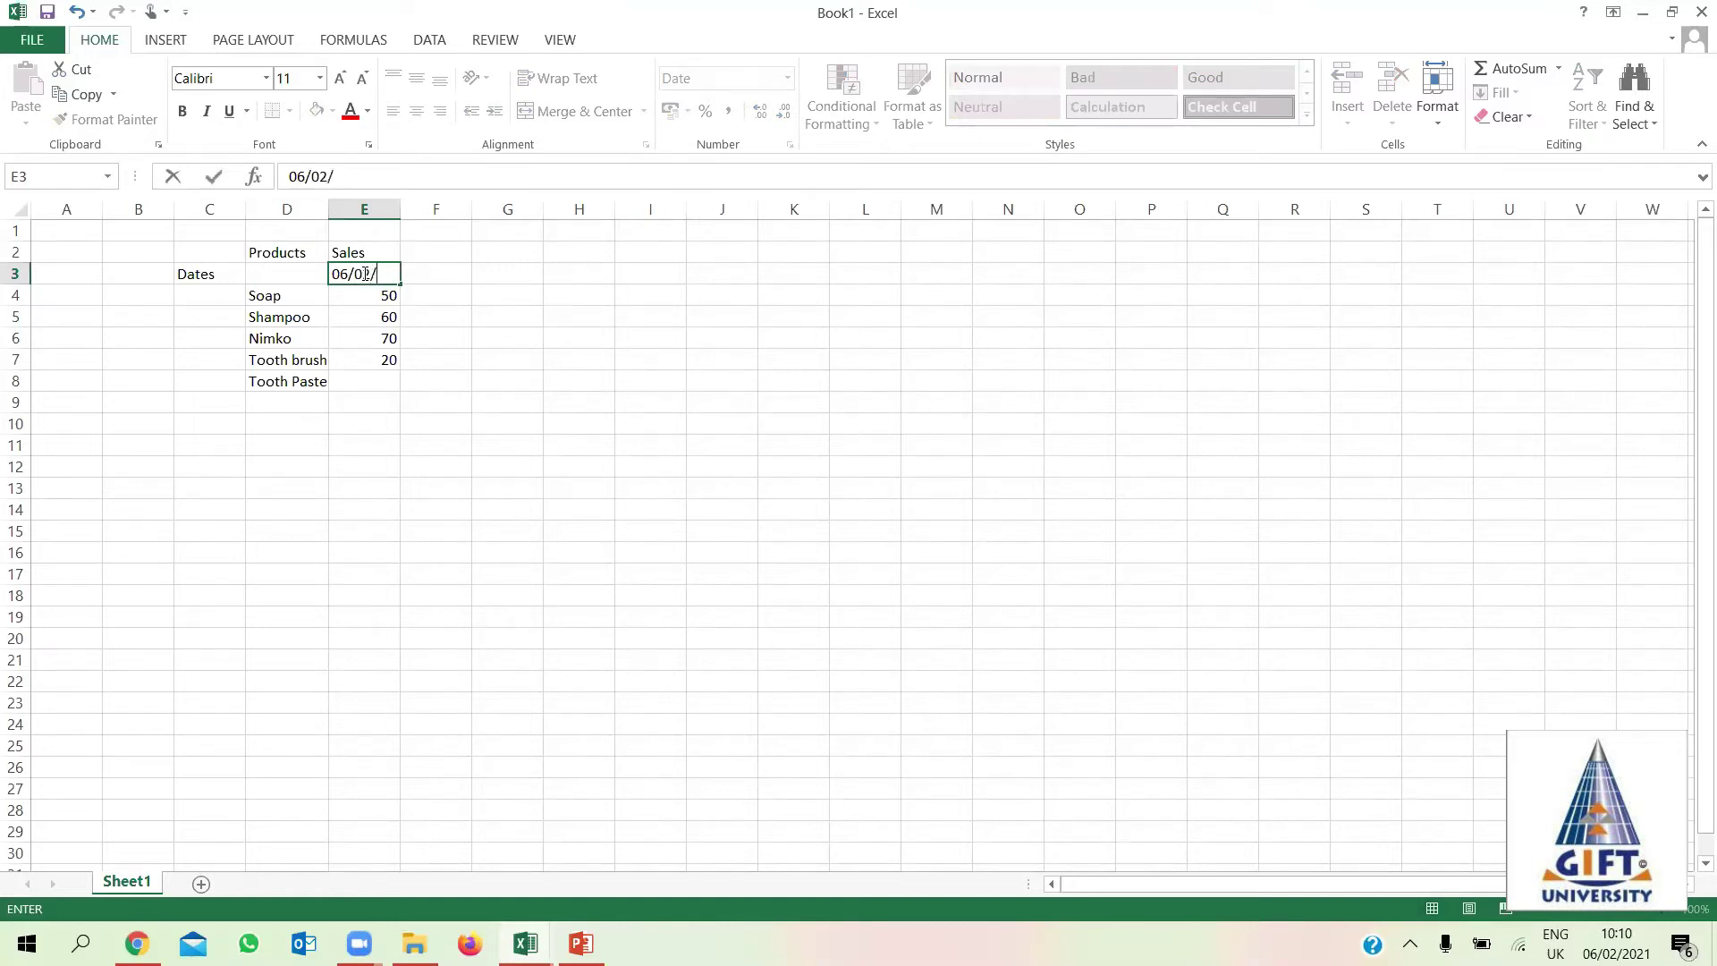
text(2021)
key(ctrl+Return)
click(435, 437)
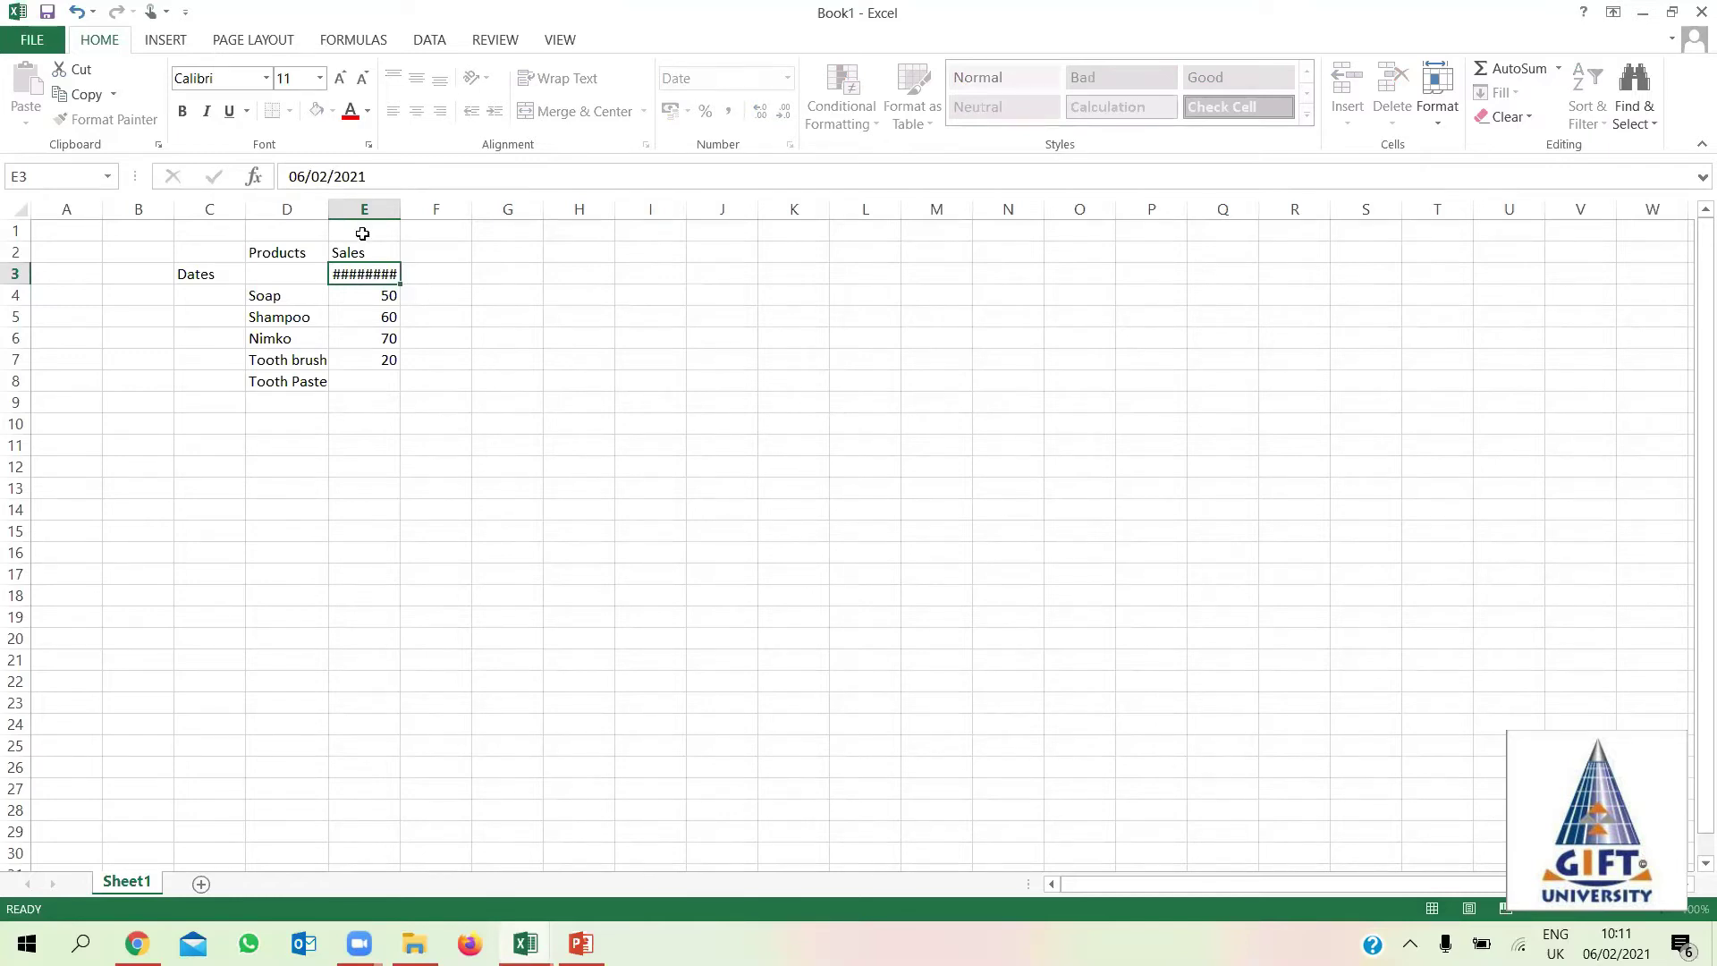
double_click(400, 209)
click(396, 276)
click(398, 296)
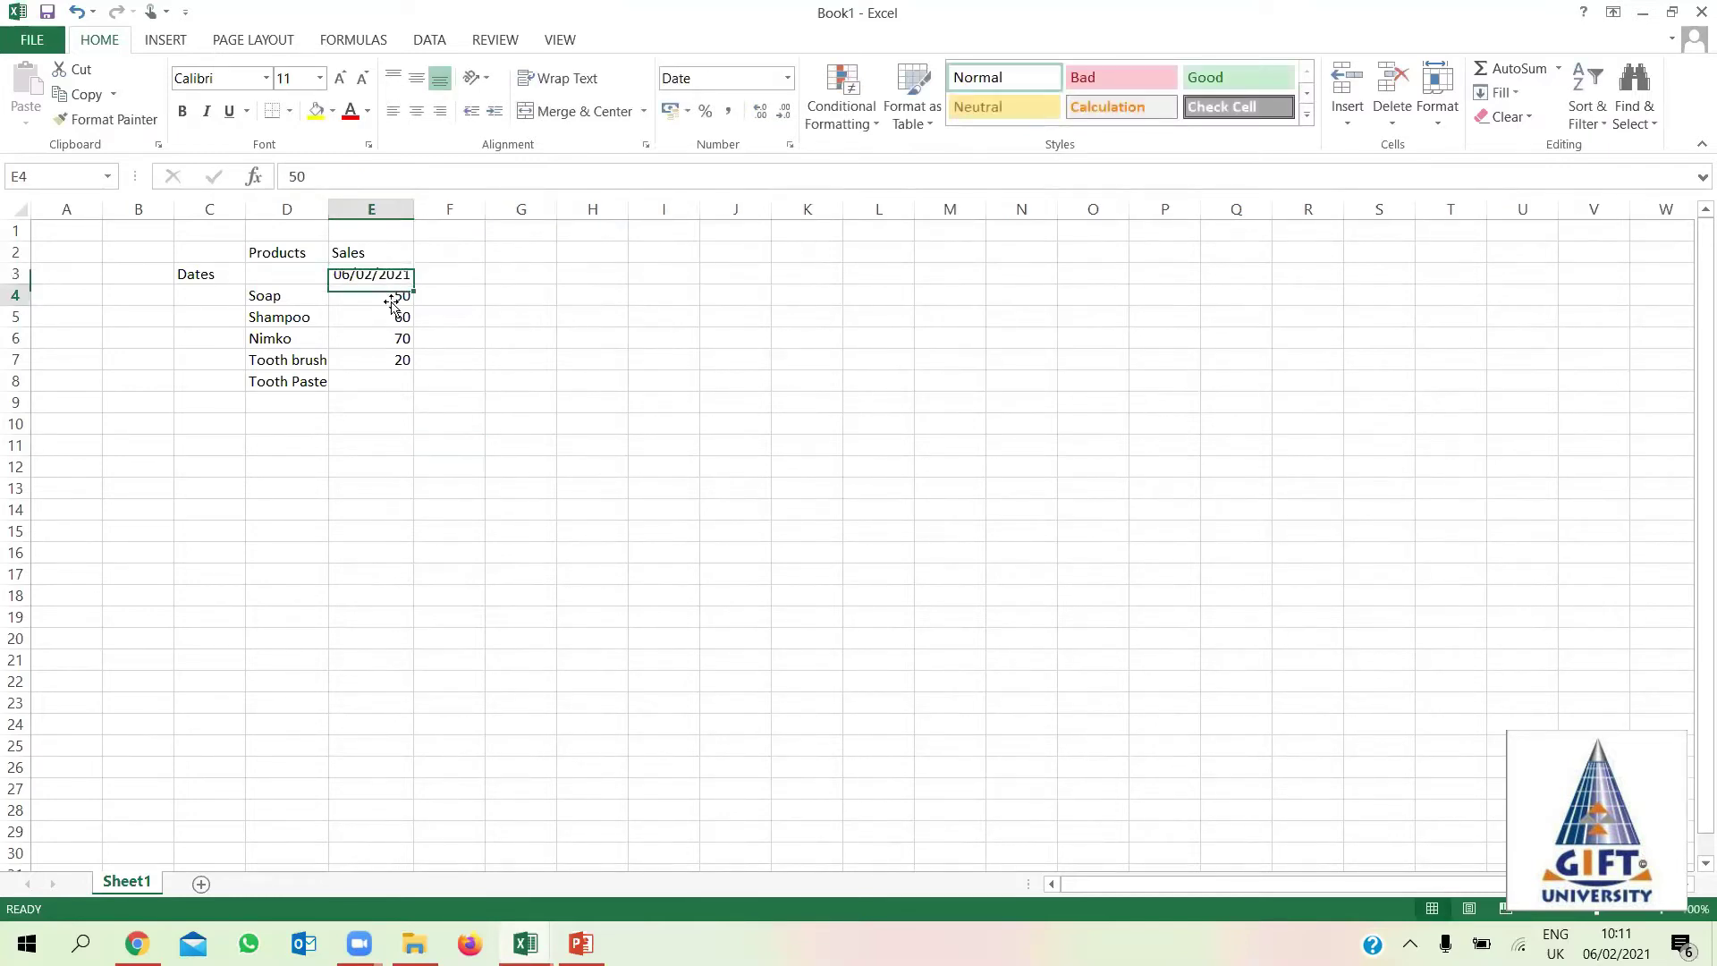
click(394, 384)
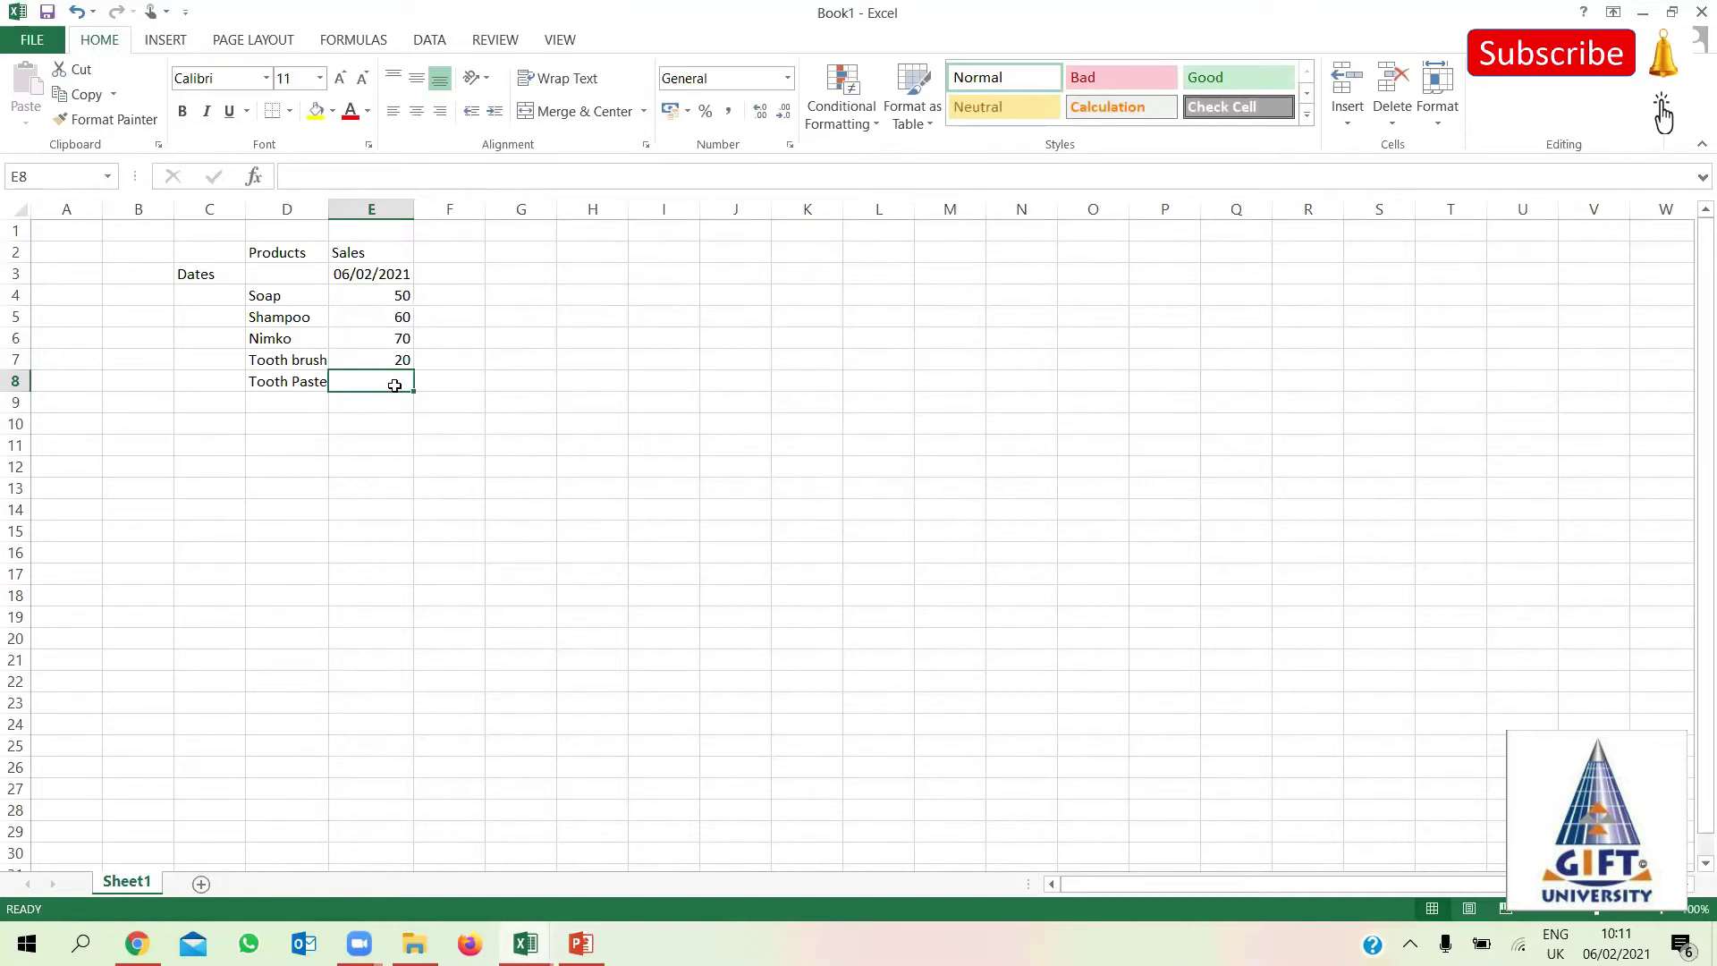
click(391, 271)
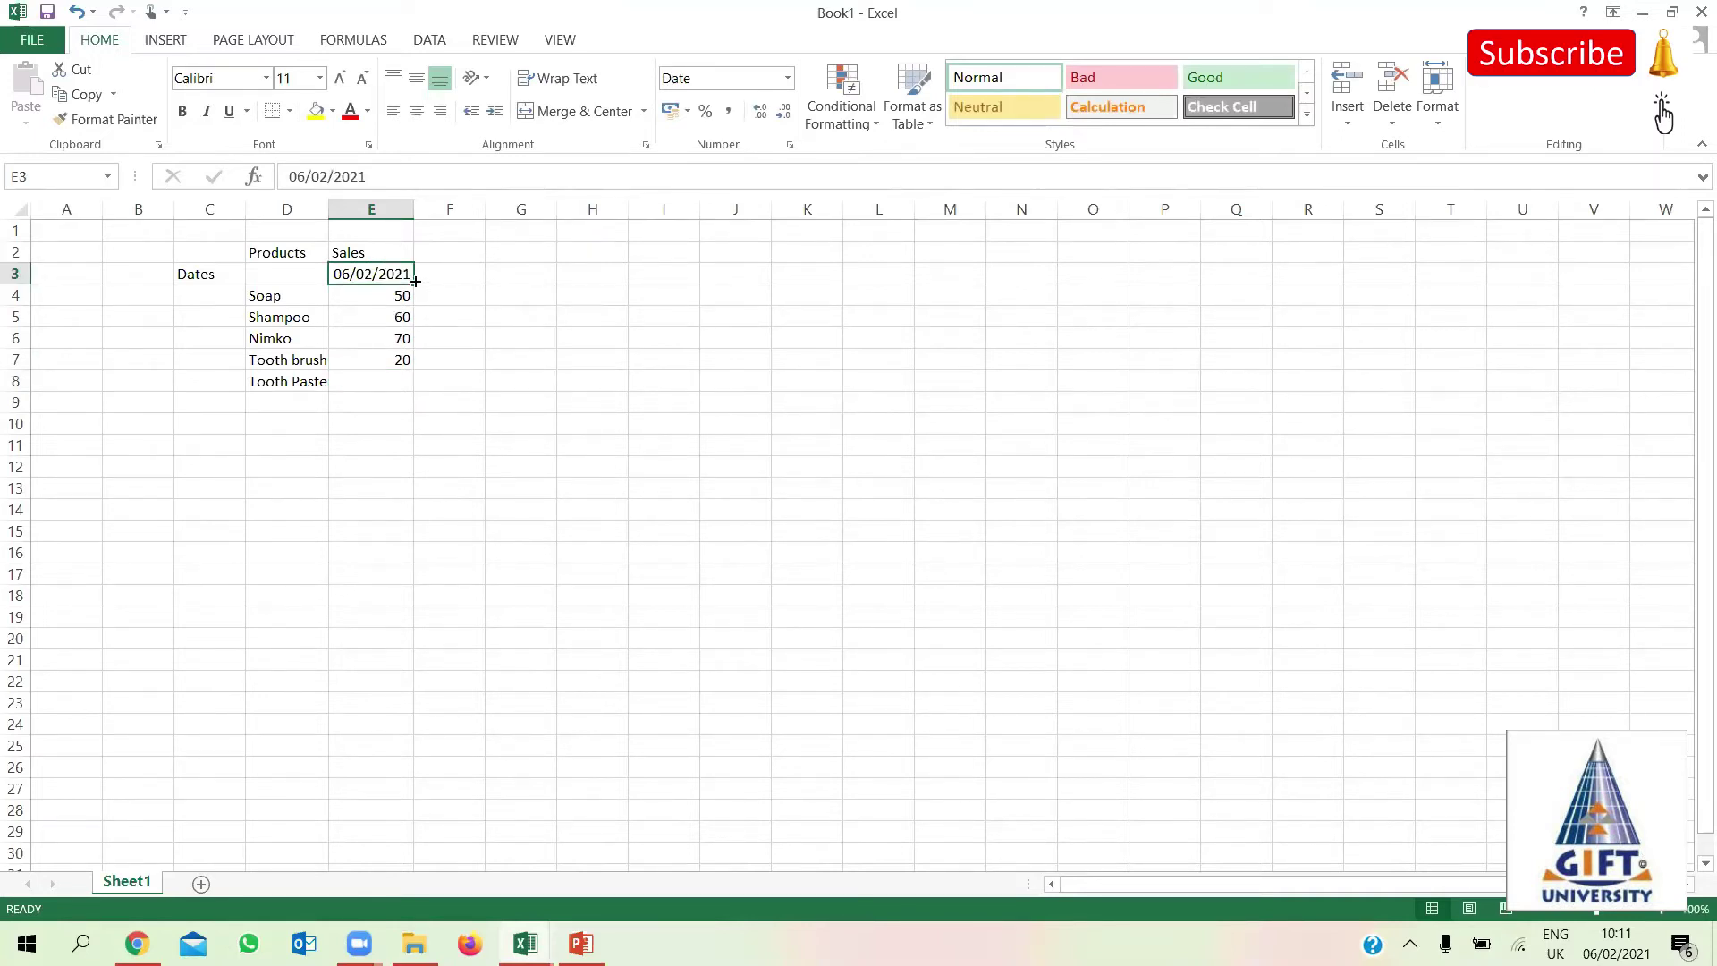
Fill daily dates along row 3 through 18/02/2021 in Q3 and widen the columns to show them.
drag(416, 282, 470, 281)
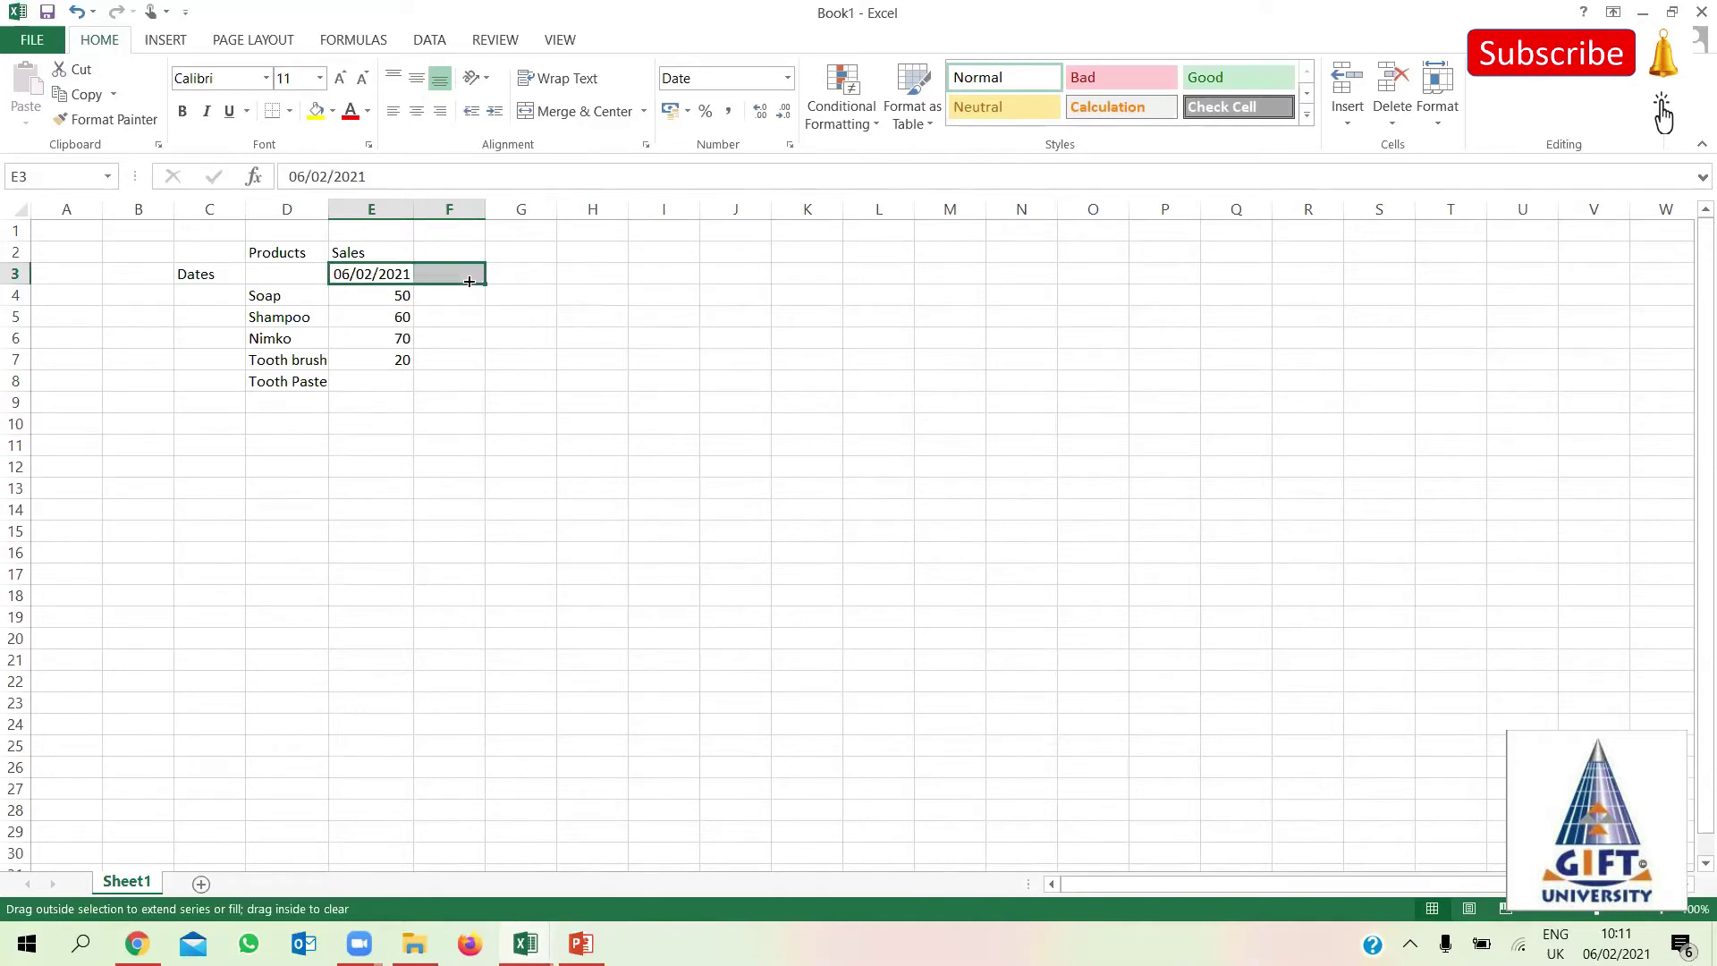
drag(486, 209, 505, 209)
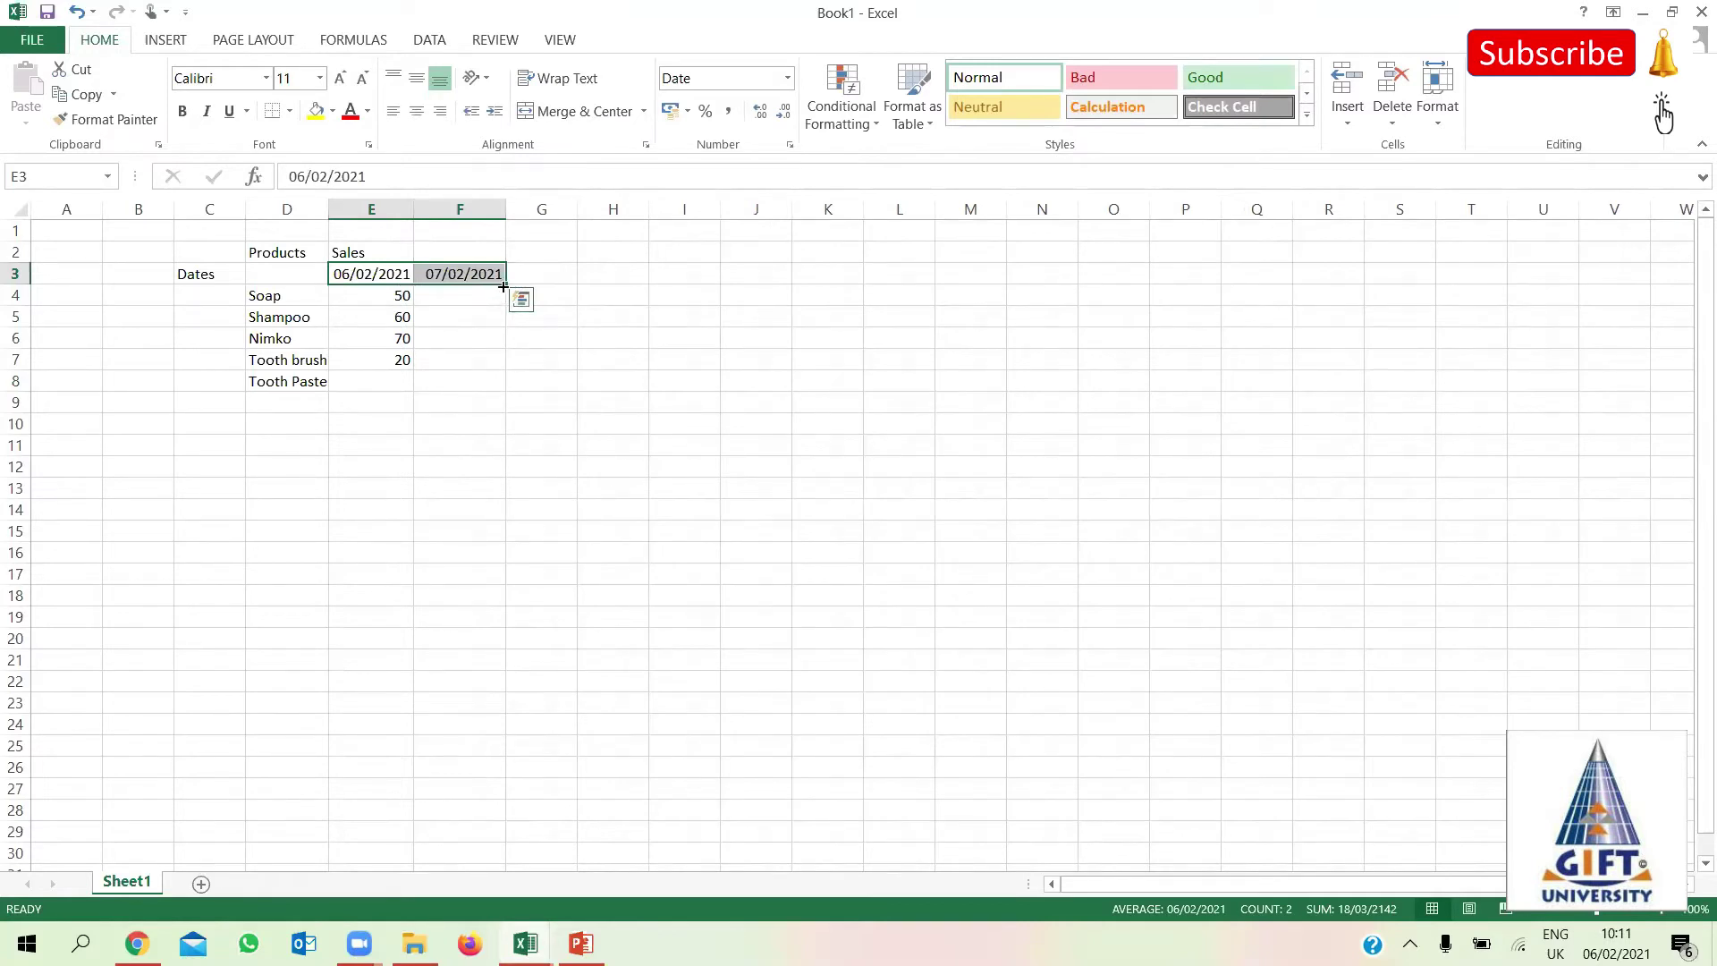
drag(504, 286, 583, 282)
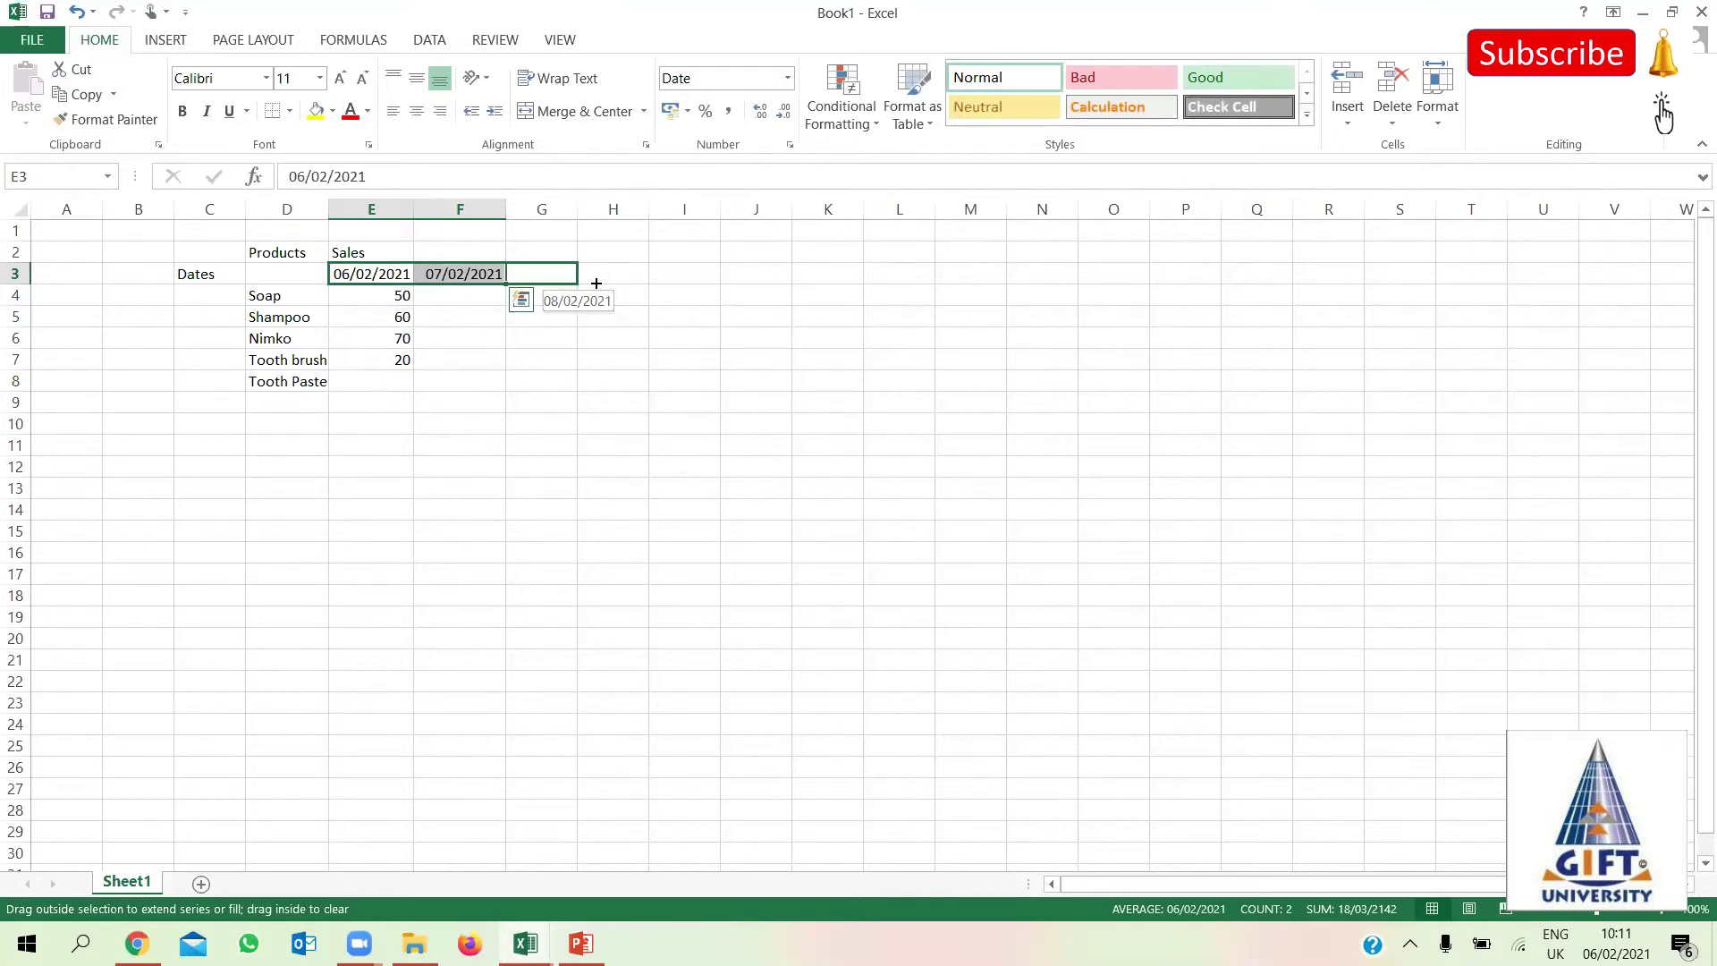
drag(597, 283, 587, 282)
drag(577, 209, 594, 212)
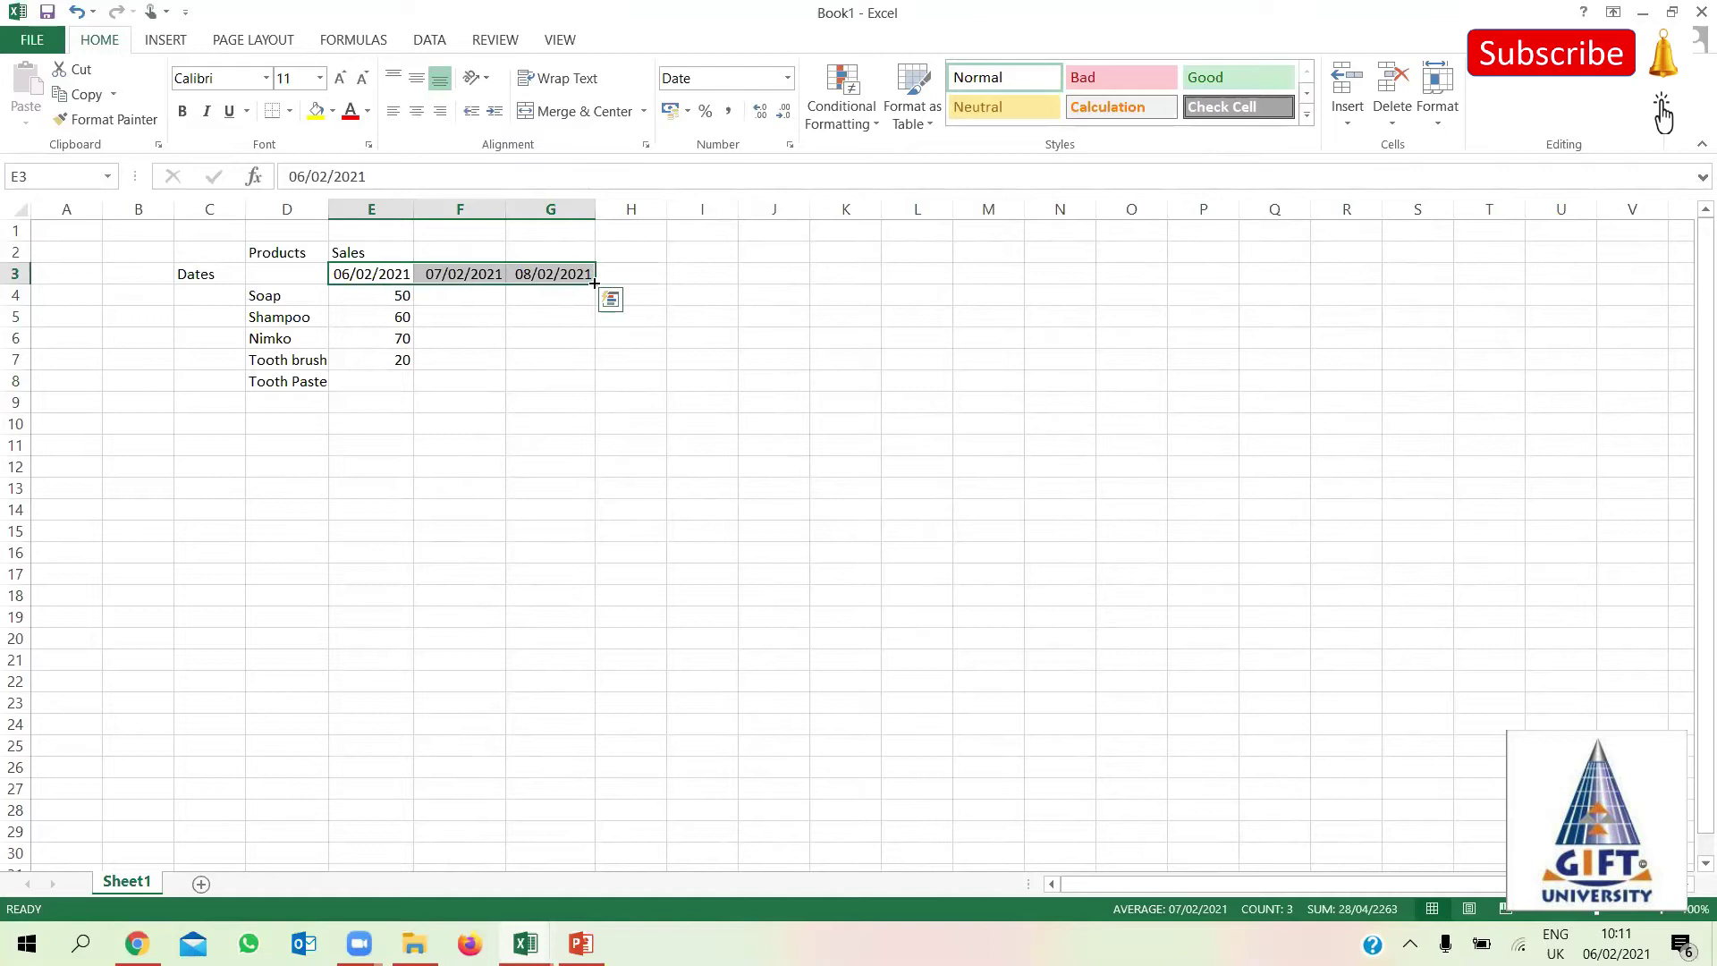
mouse_move(595, 283)
mouse_down()
mouse_move(1342, 277)
mouse_move(1533, 257)
mouse_move(1503, 268)
mouse_up()
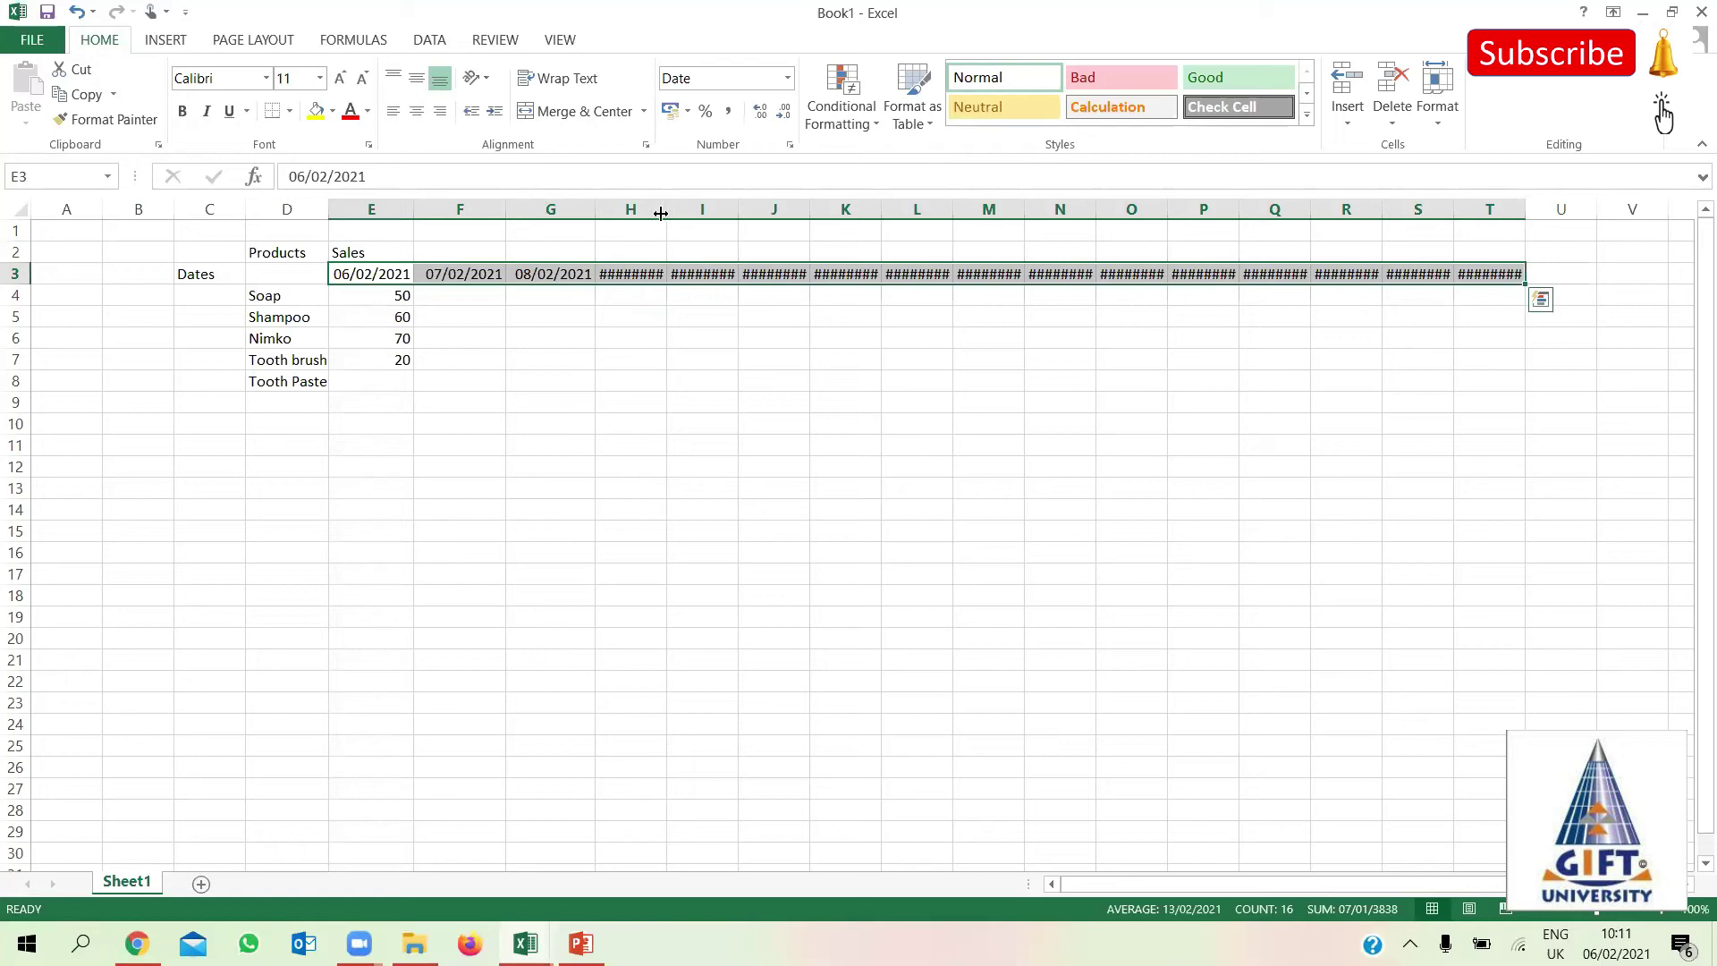
drag(666, 211, 964, 211)
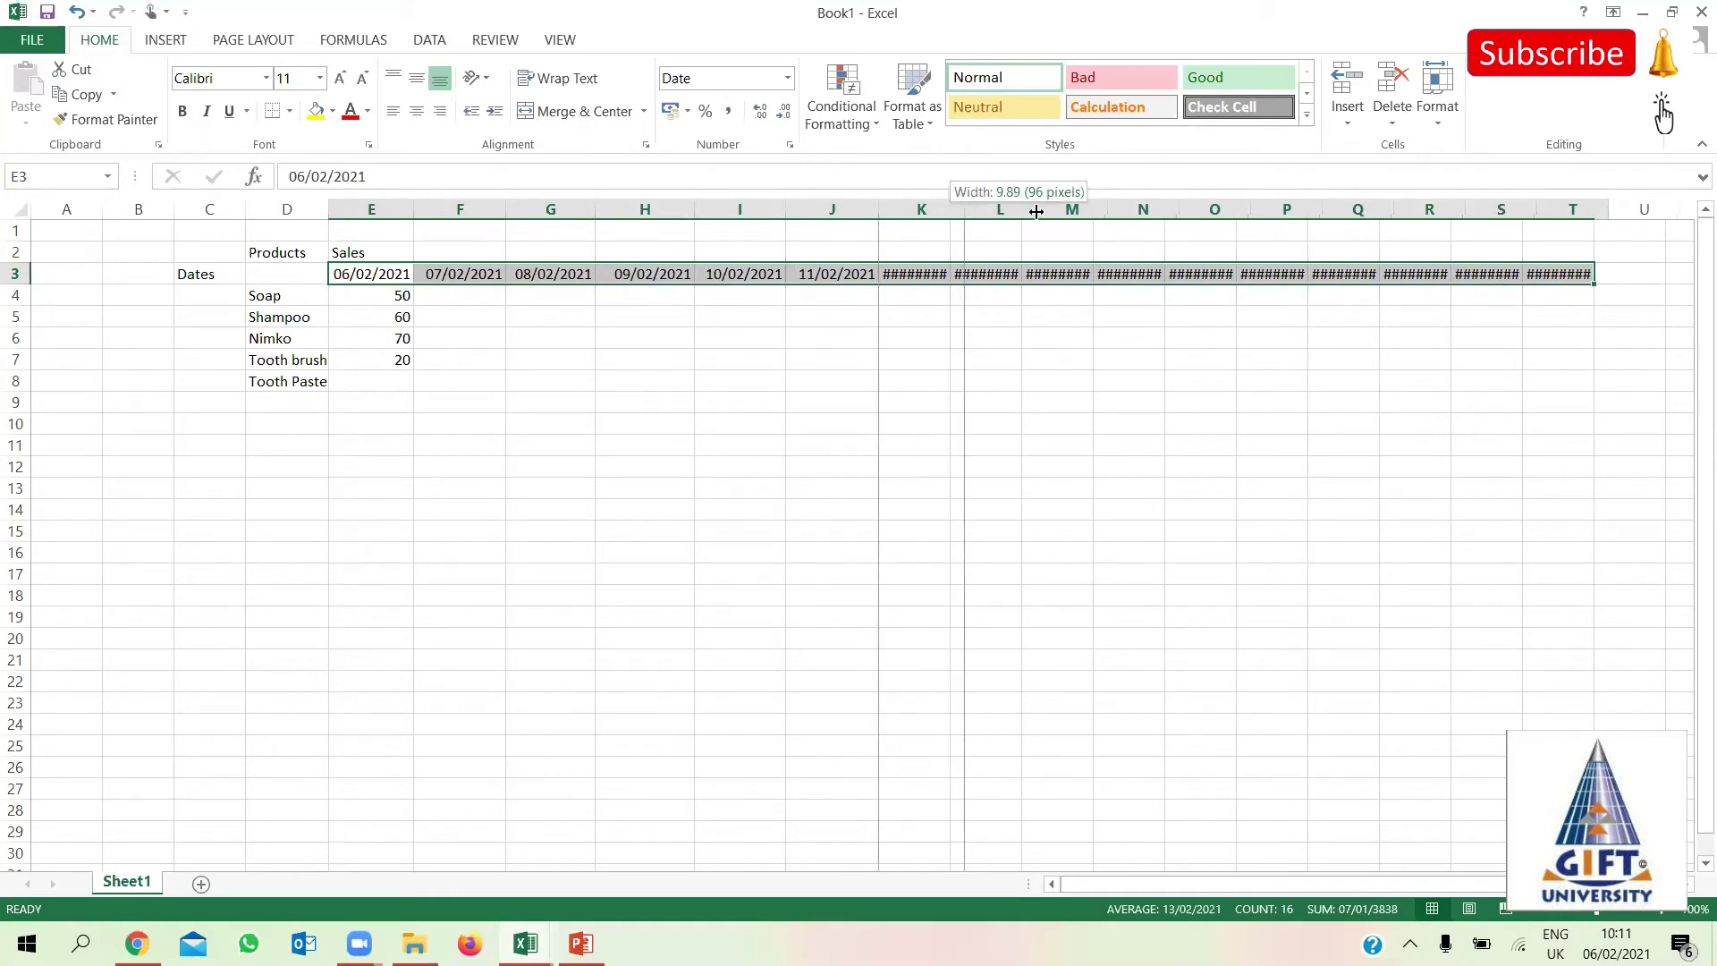
drag(1036, 212, 1254, 211)
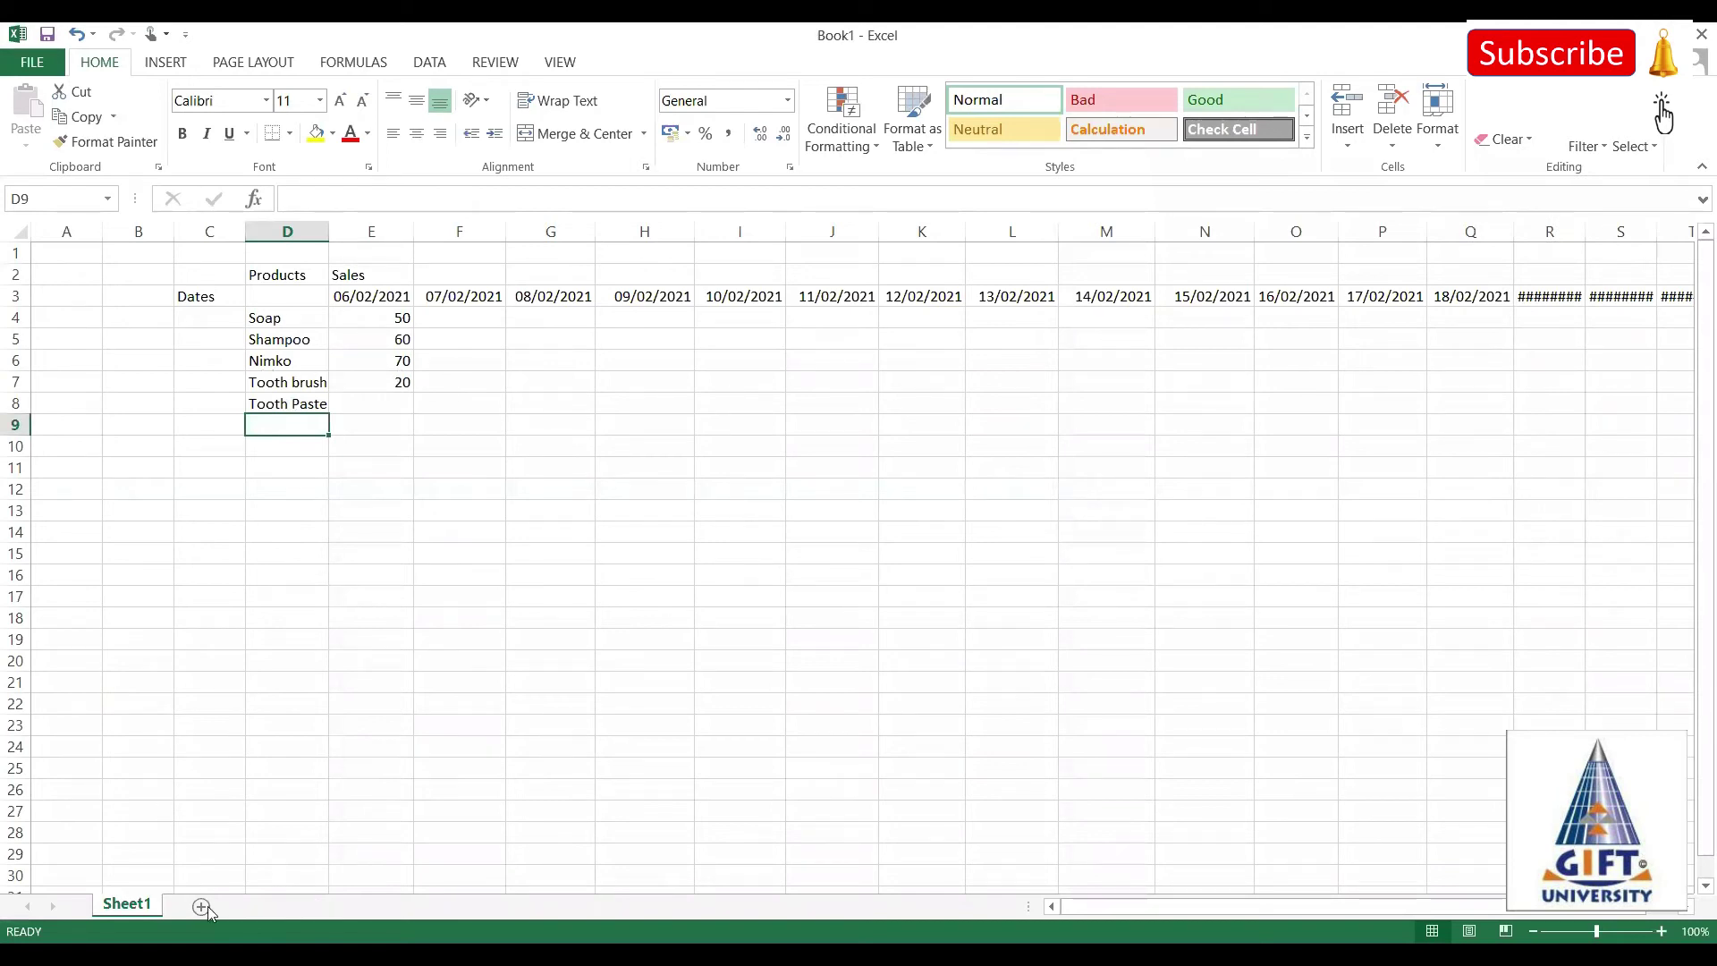
Create Sheet2 and Sheet3 with the New Sheet button, then go back to Sheet1.
click(179, 506)
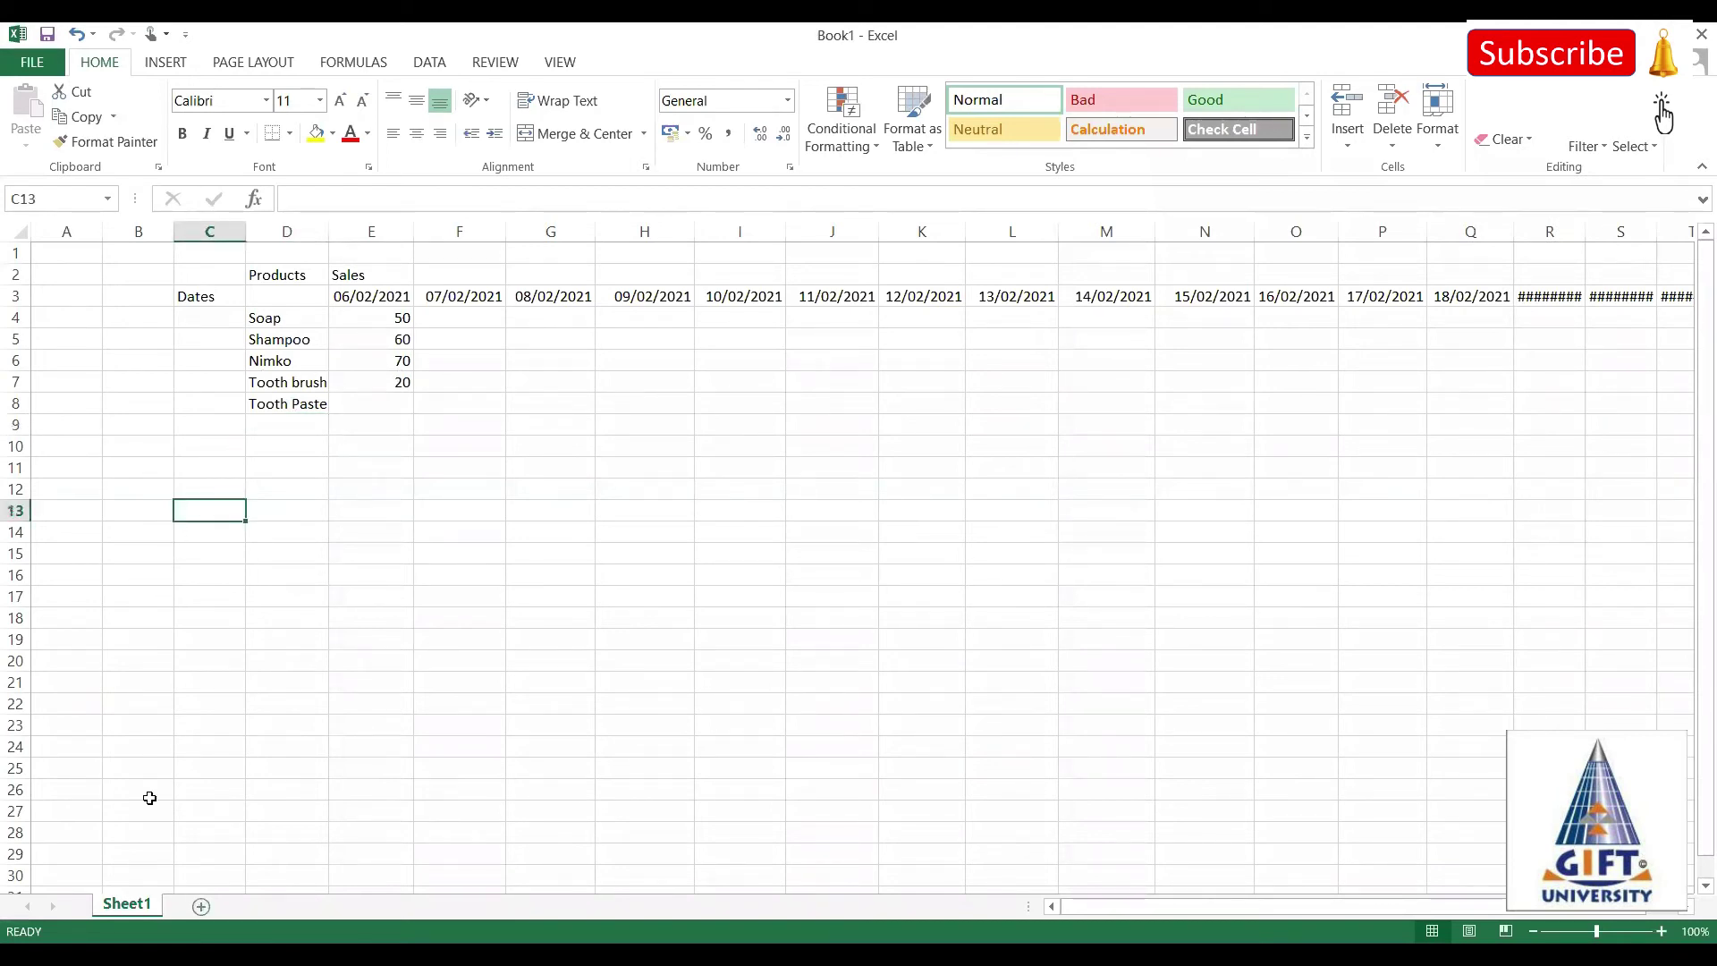
click(200, 907)
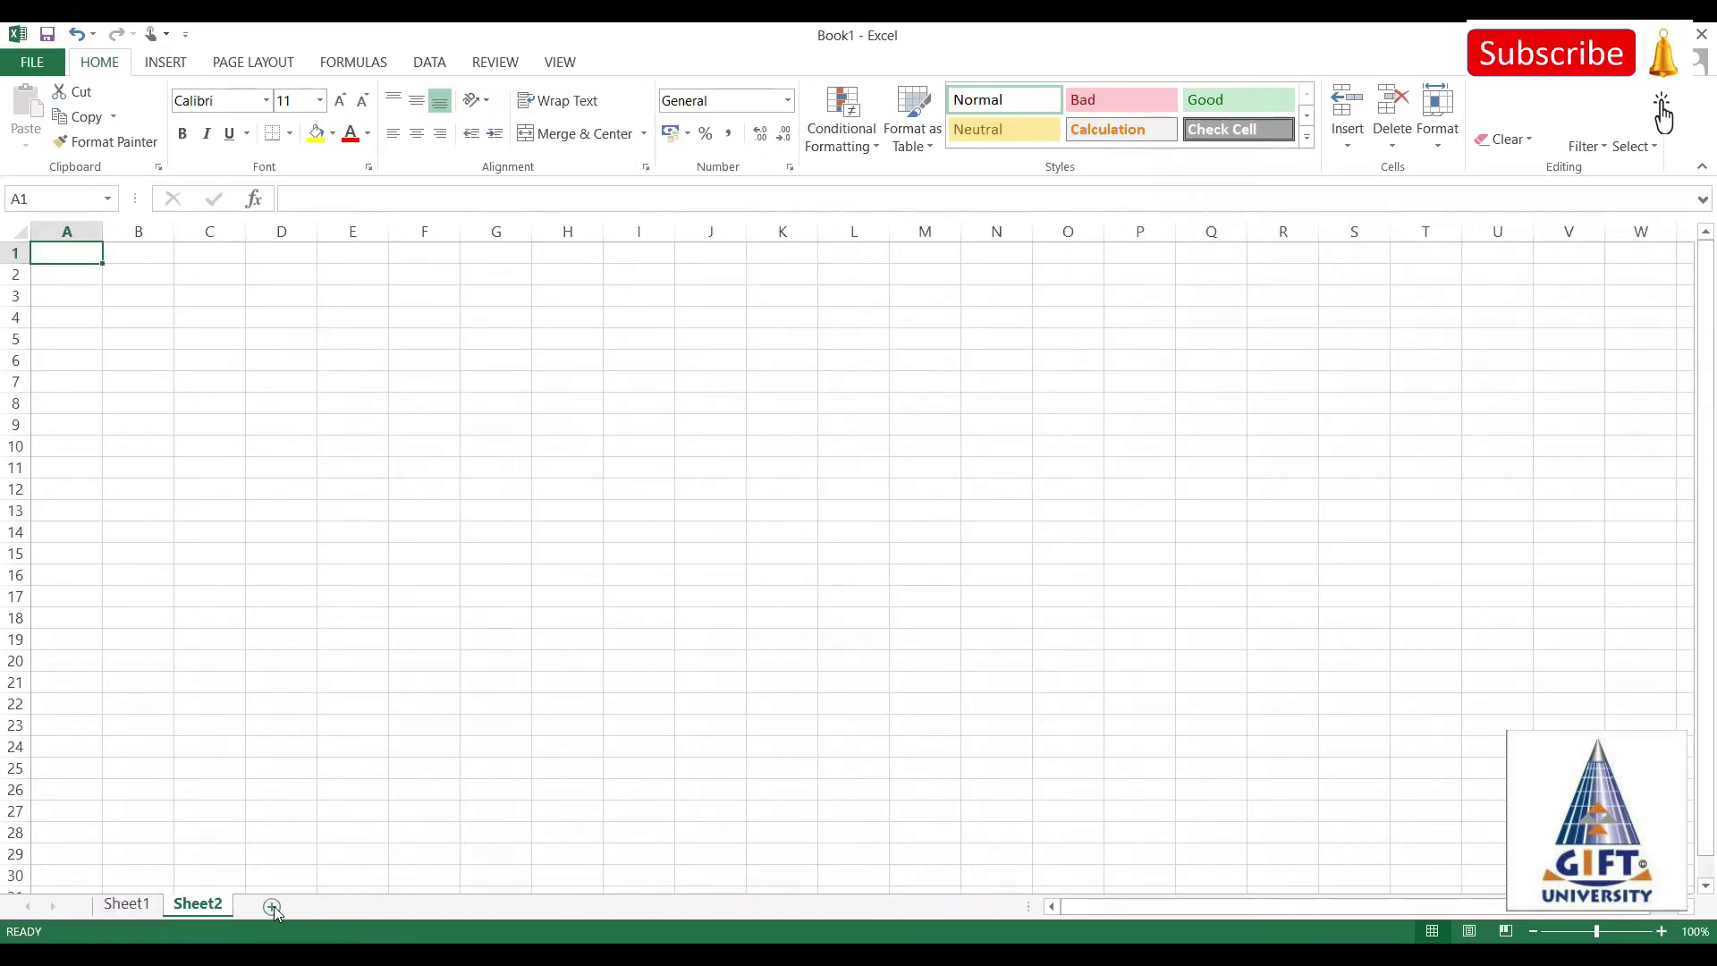
click(271, 907)
click(183, 903)
click(119, 891)
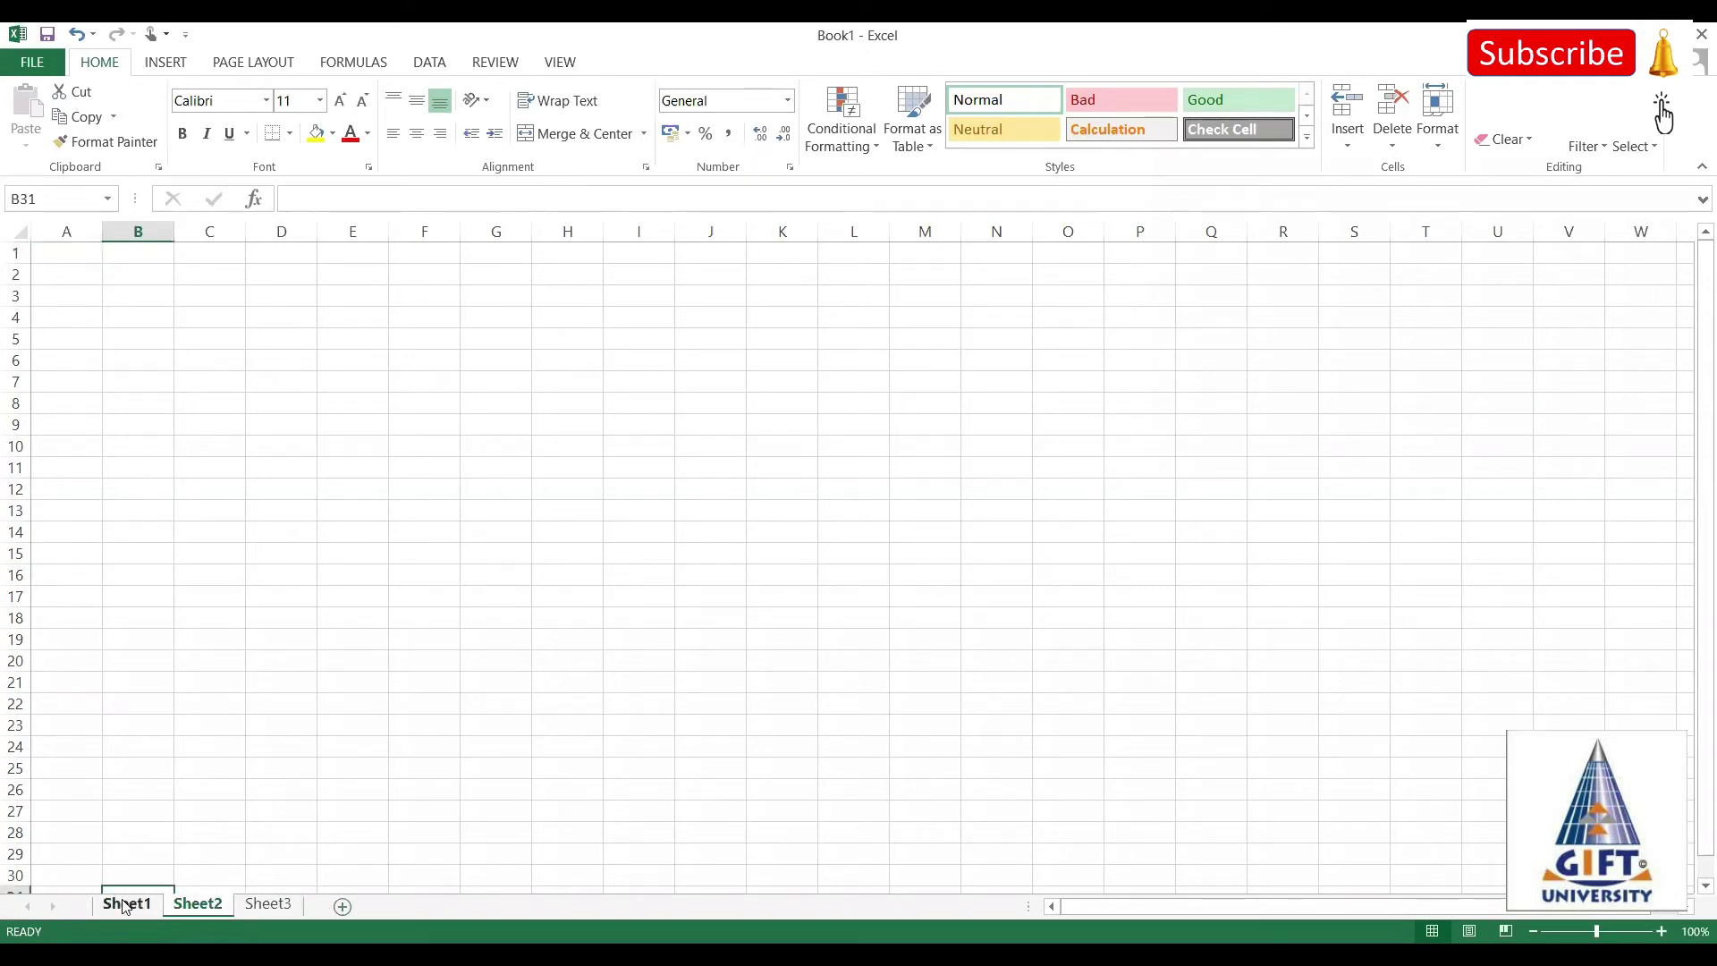
click(123, 906)
click(344, 259)
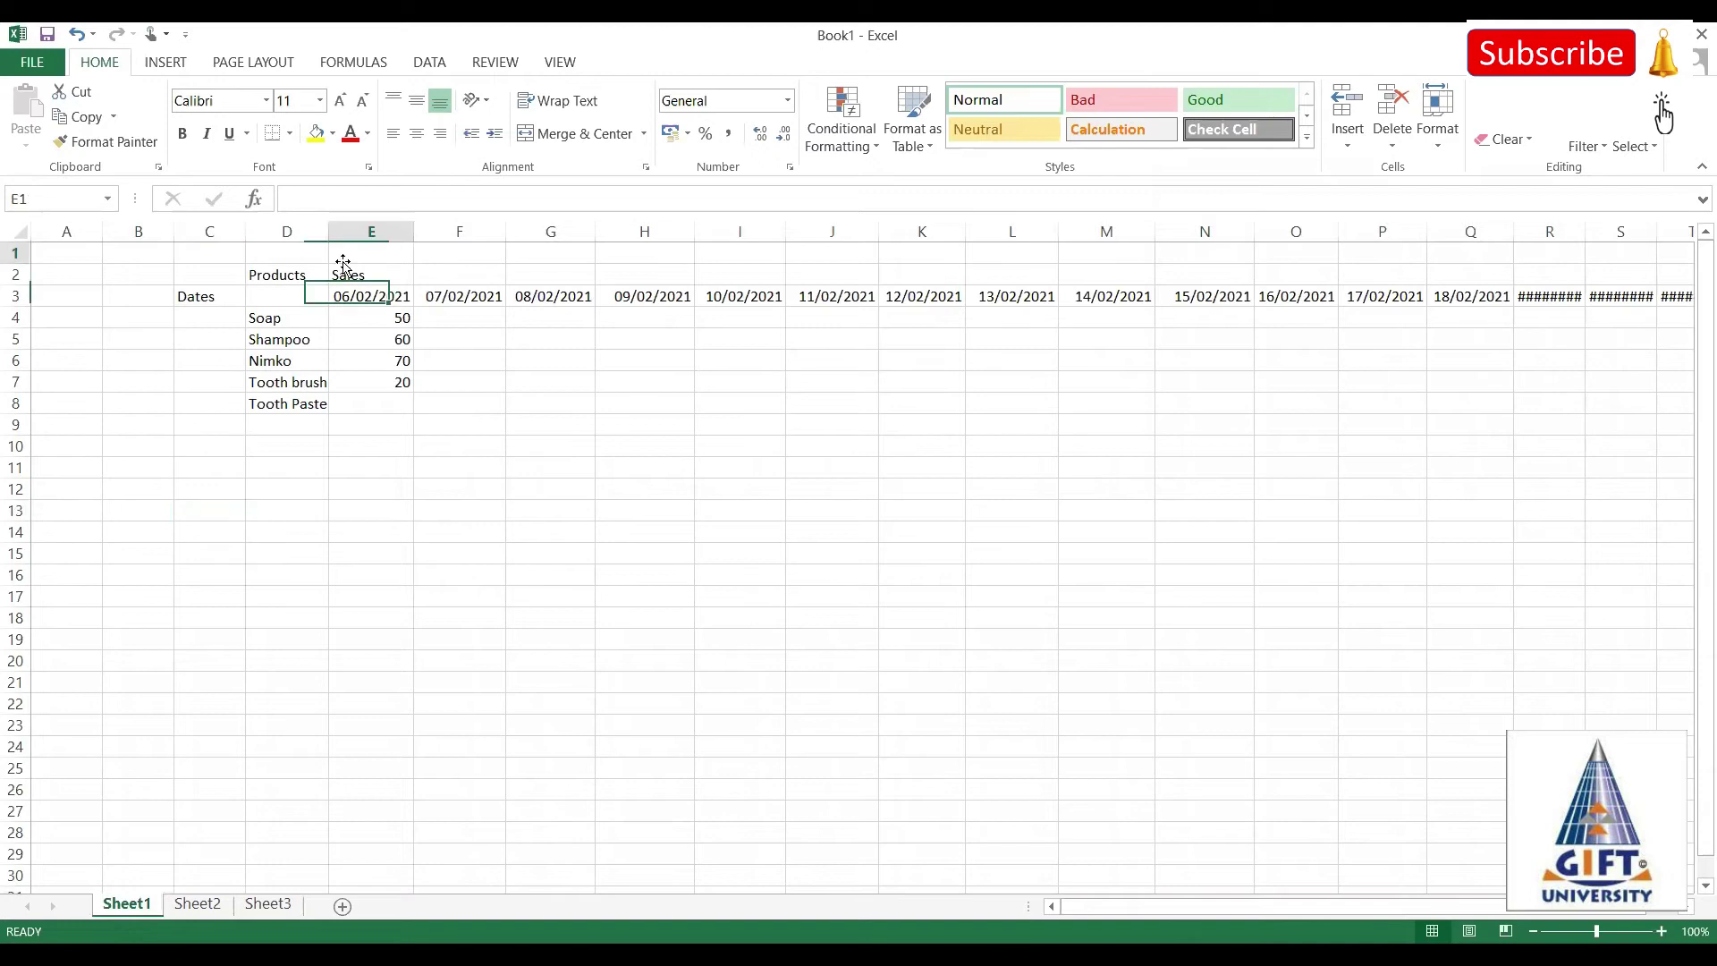
Rename Sheet1 to 'Sales'.
right_click(128, 905)
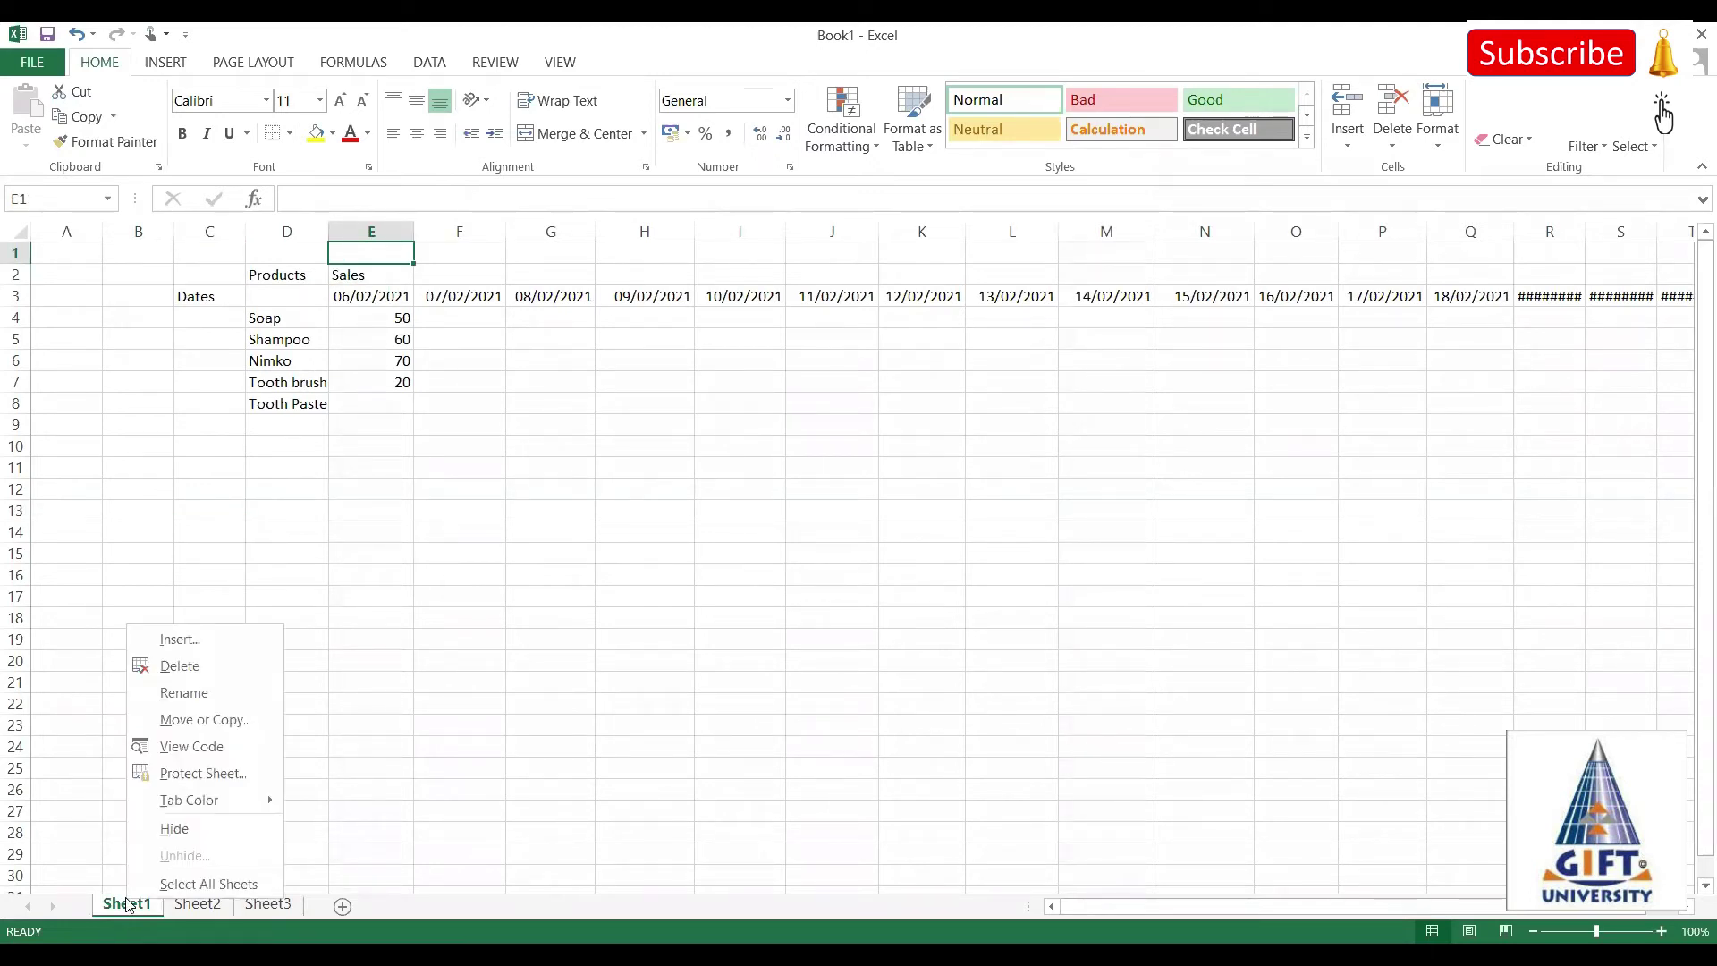
click(185, 693)
text(Sales)
key(Return)
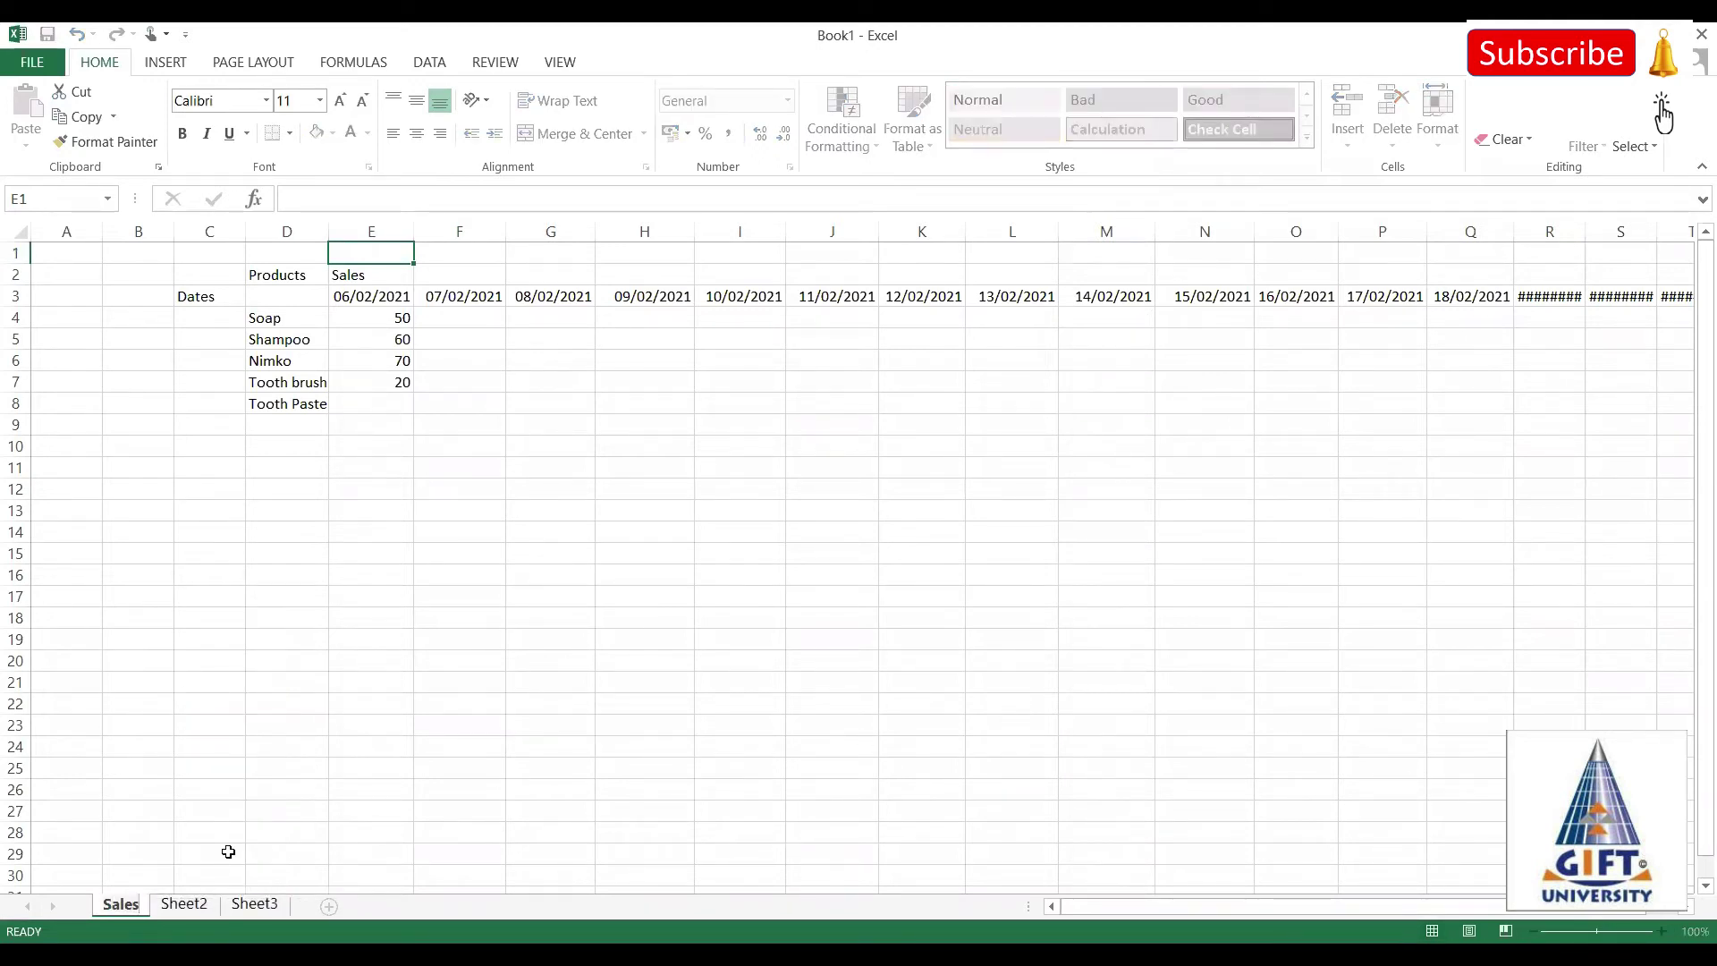
click(195, 904)
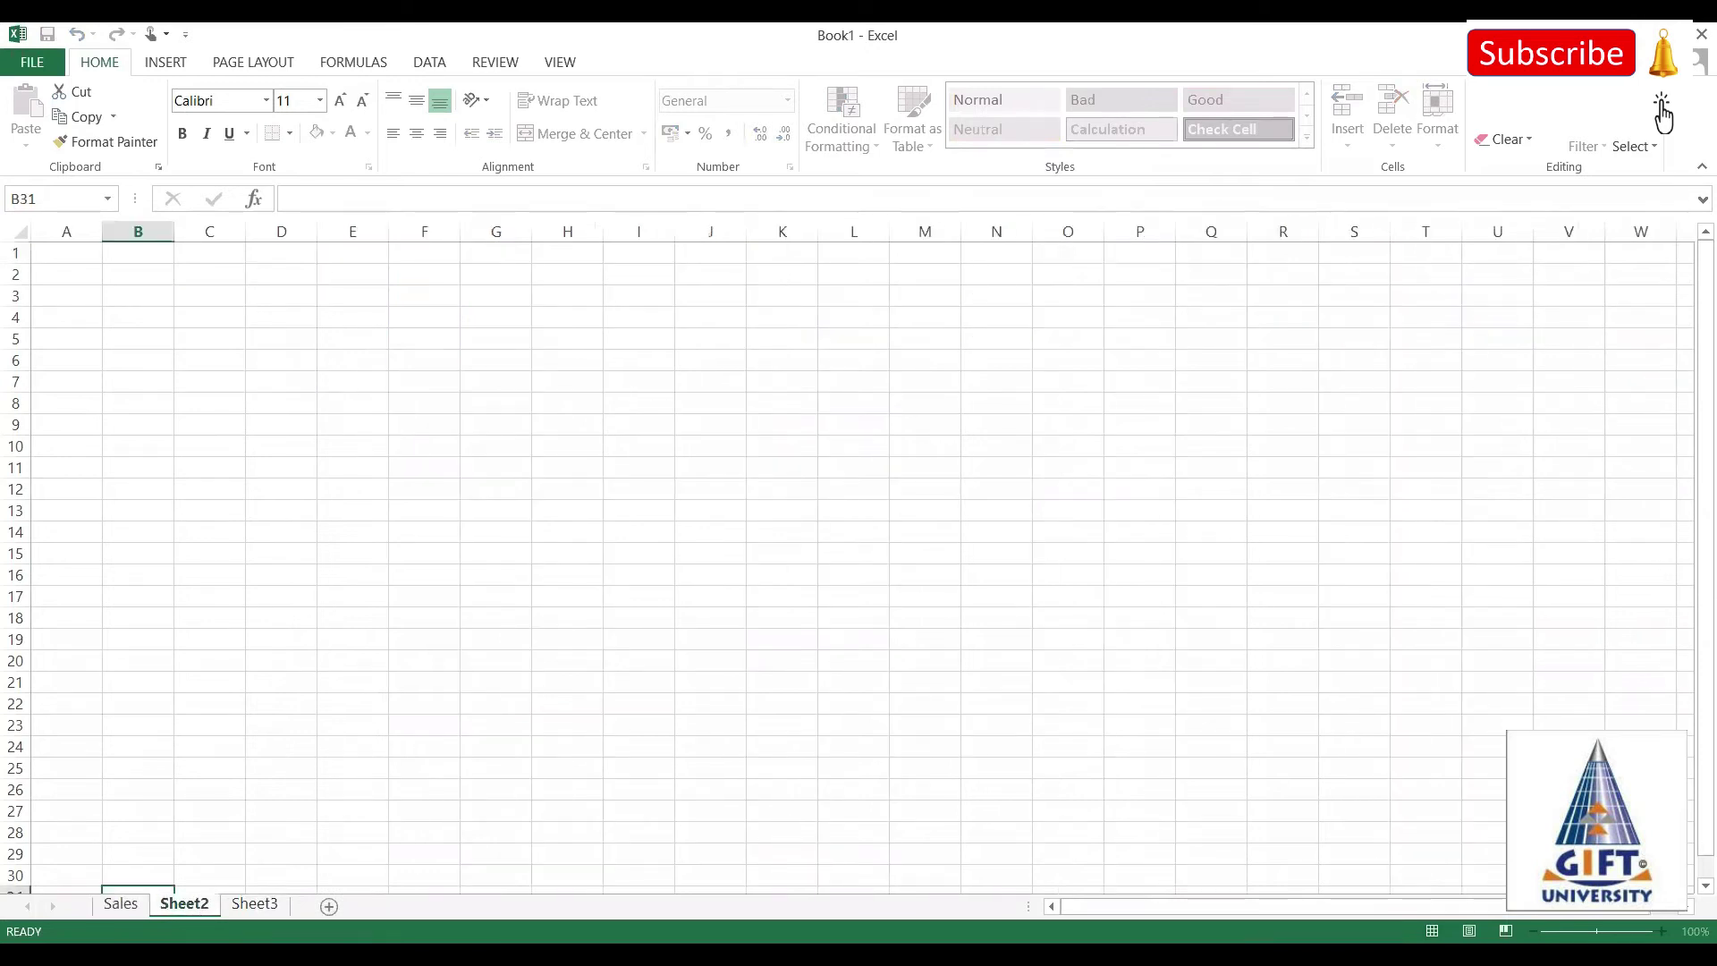
click(125, 905)
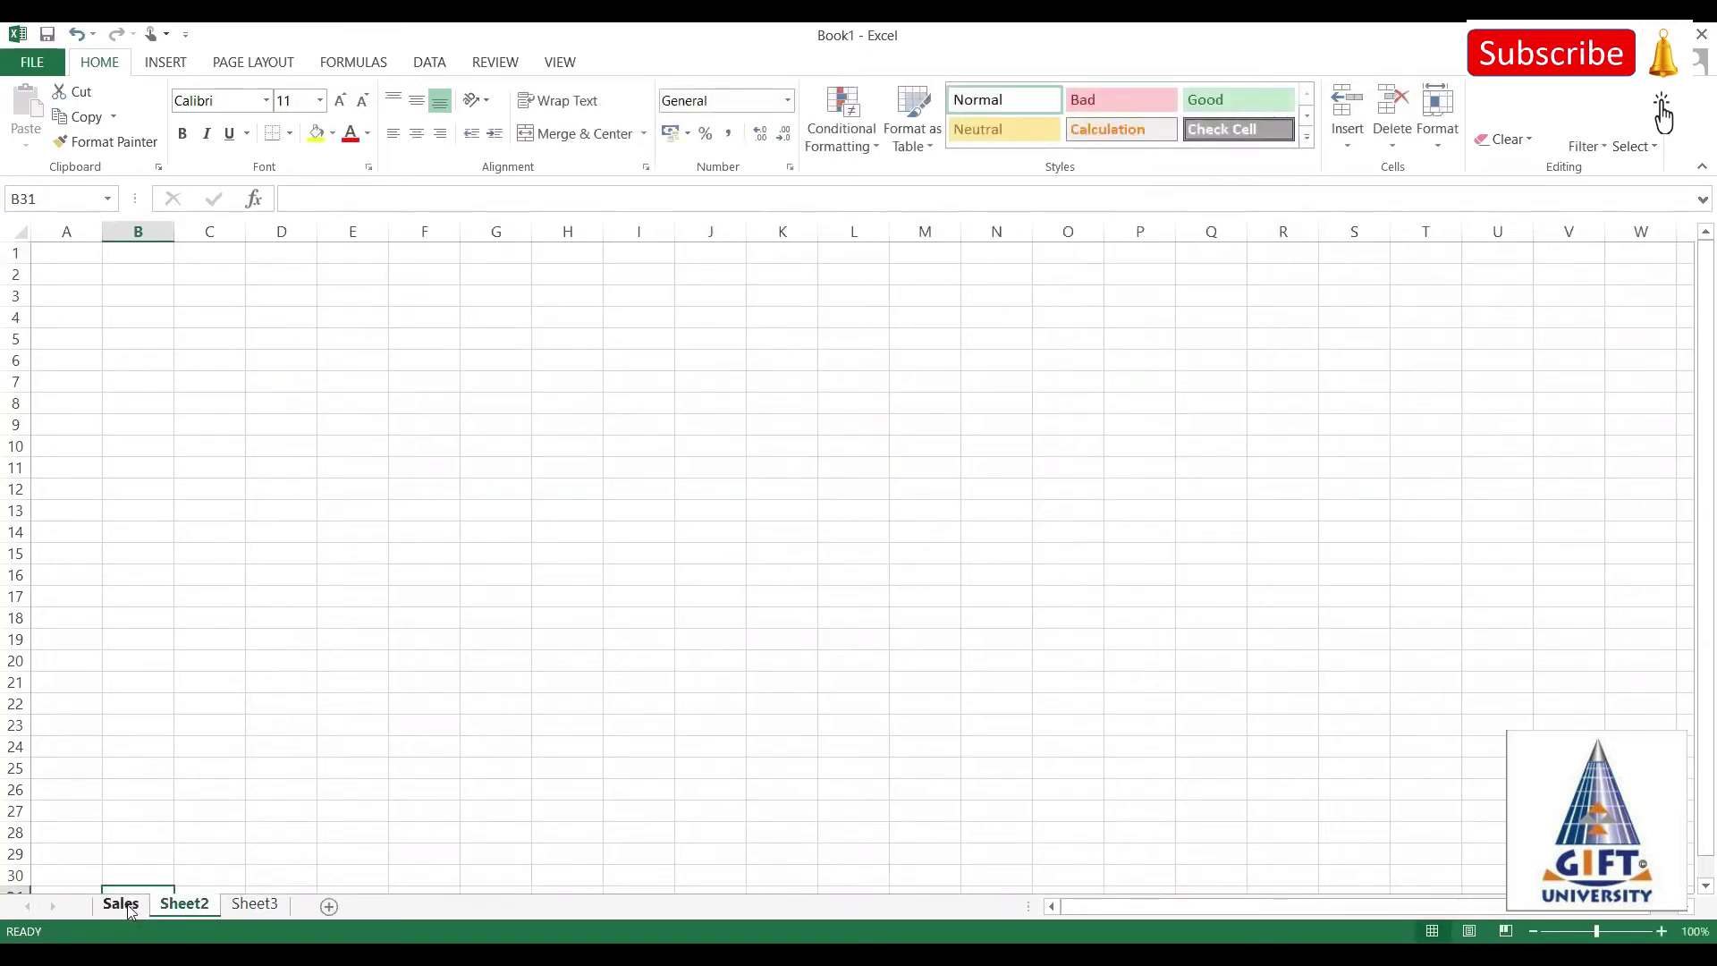
click(187, 904)
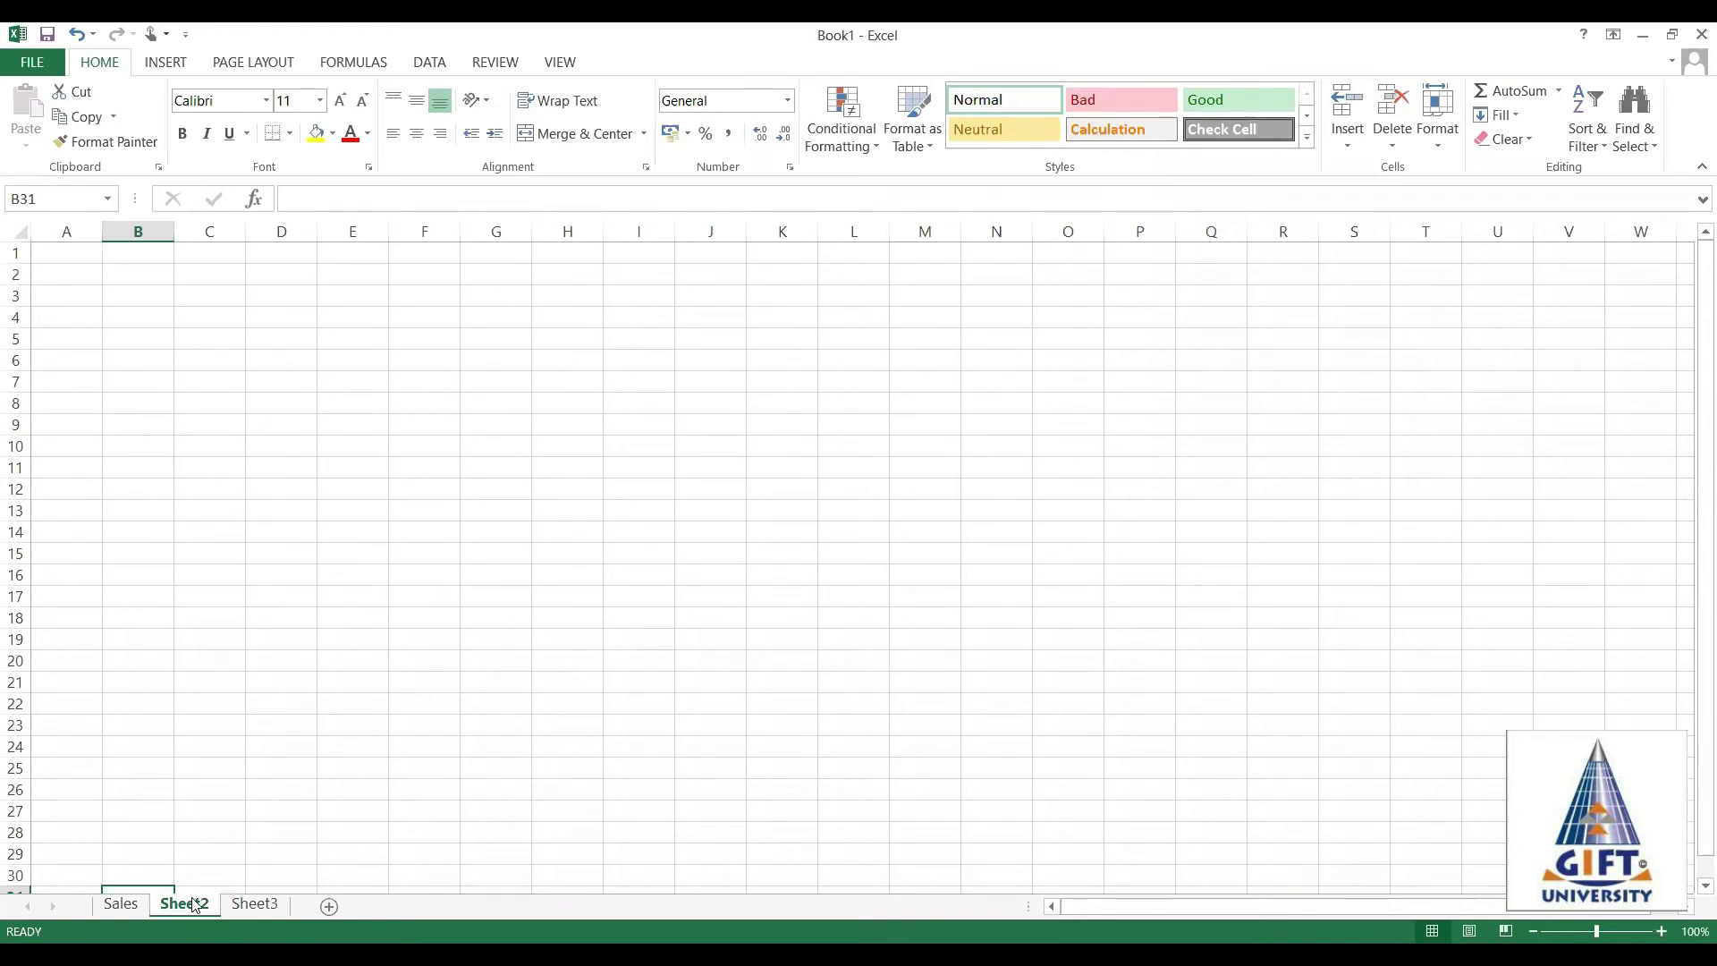
Rename Sheet2 to 'Cost'.
right_click(195, 906)
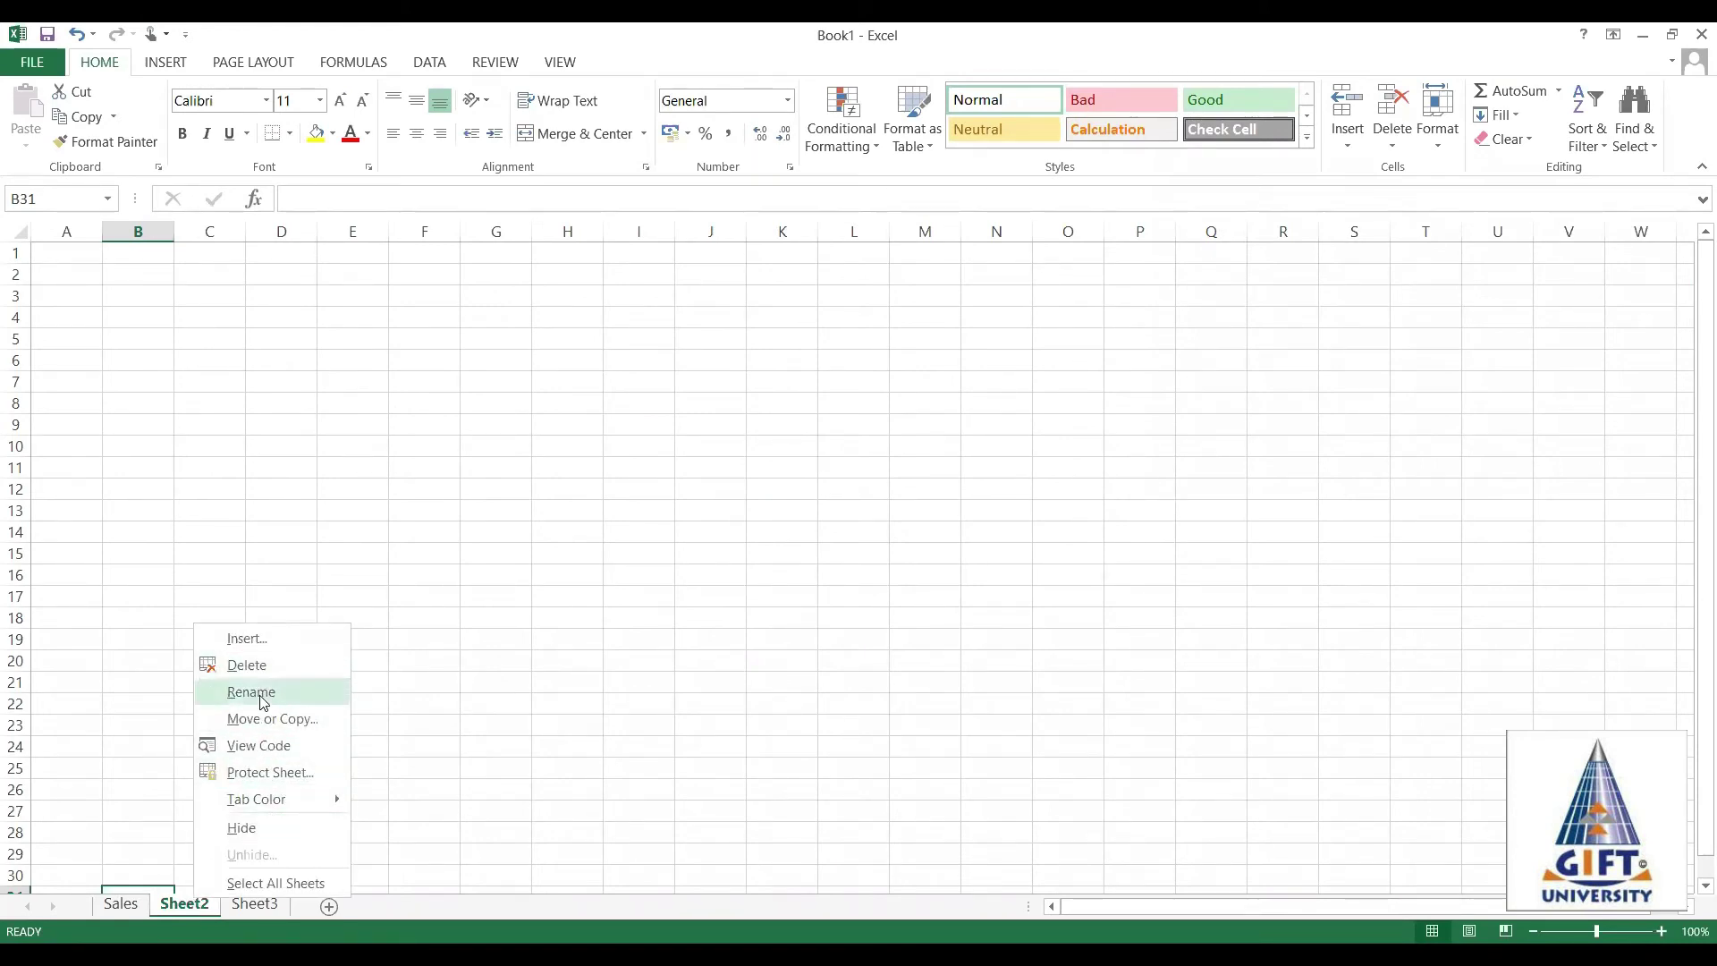
key(r)
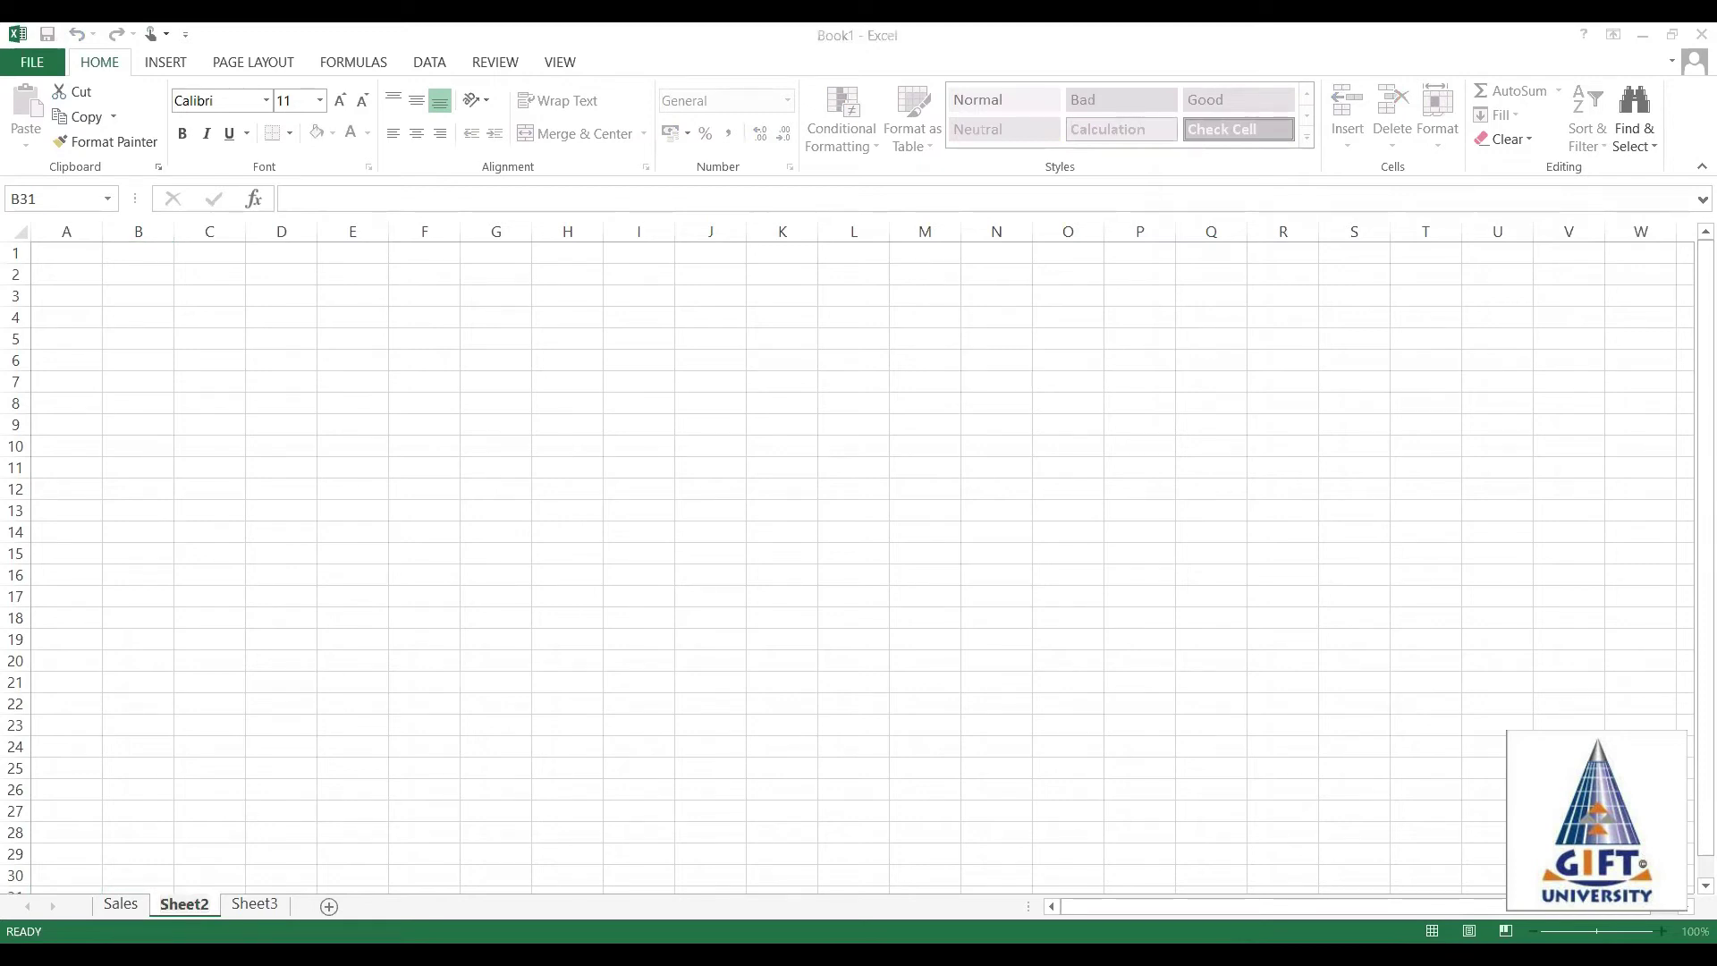
click(173, 902)
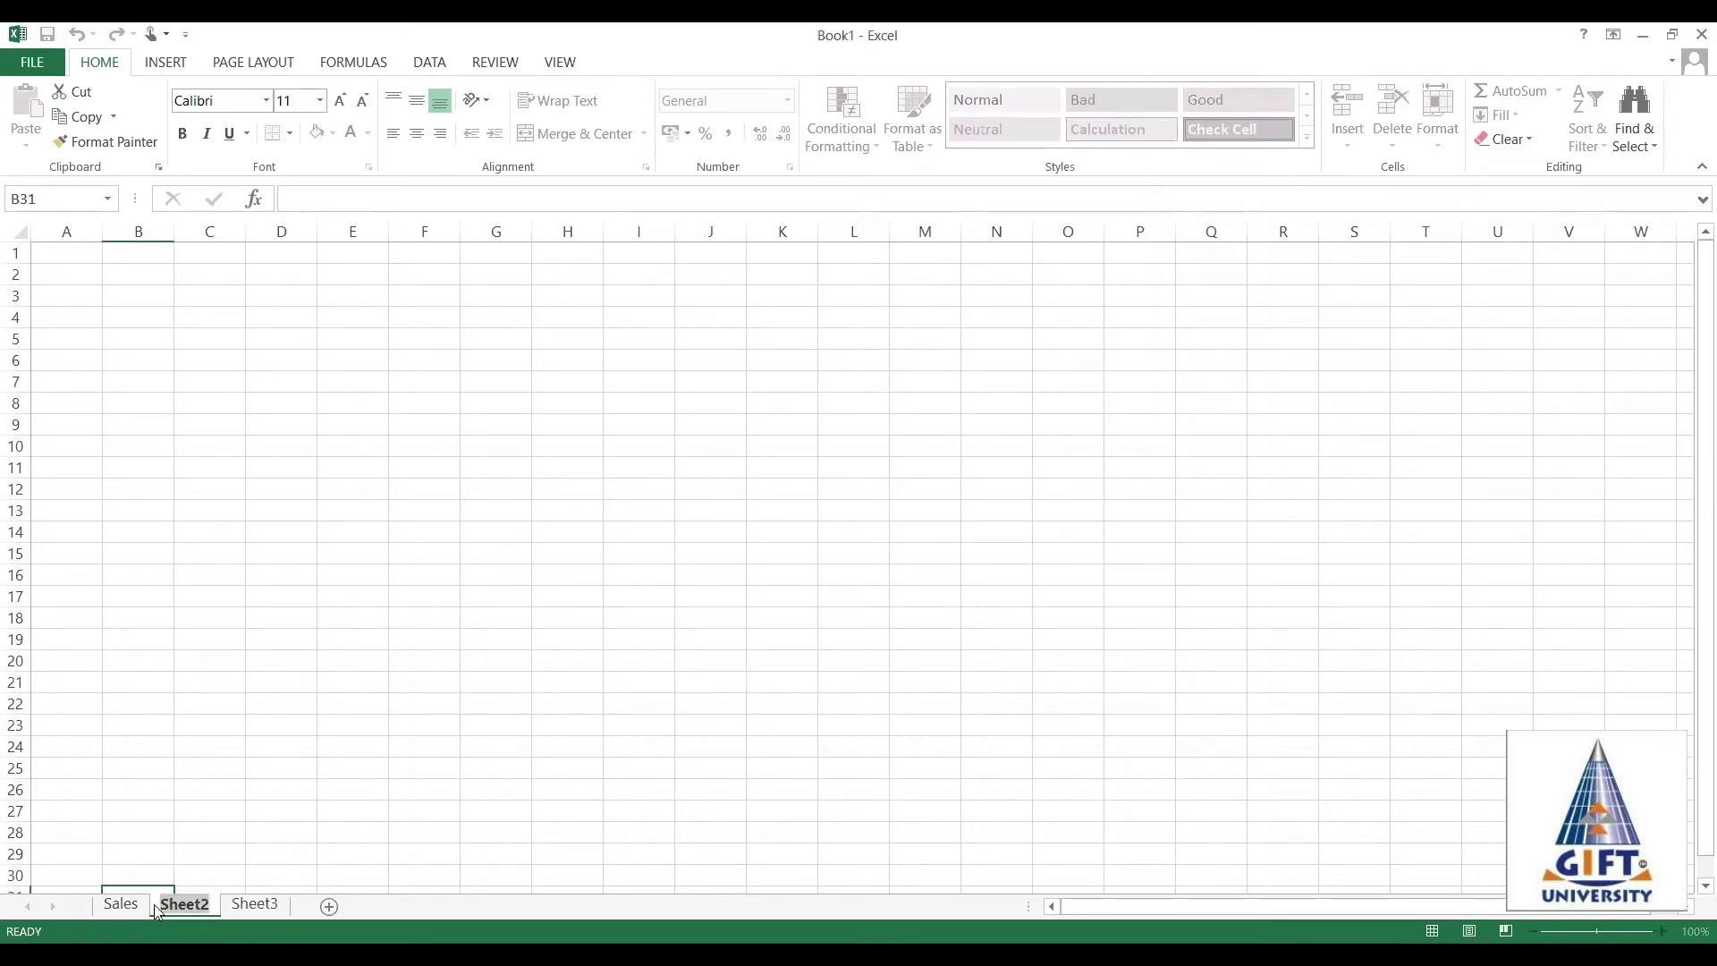
text(Cost)
key(Return)
Look through the Cost and Sheet3 tabs and return to the Sales sheet.
click(120, 904)
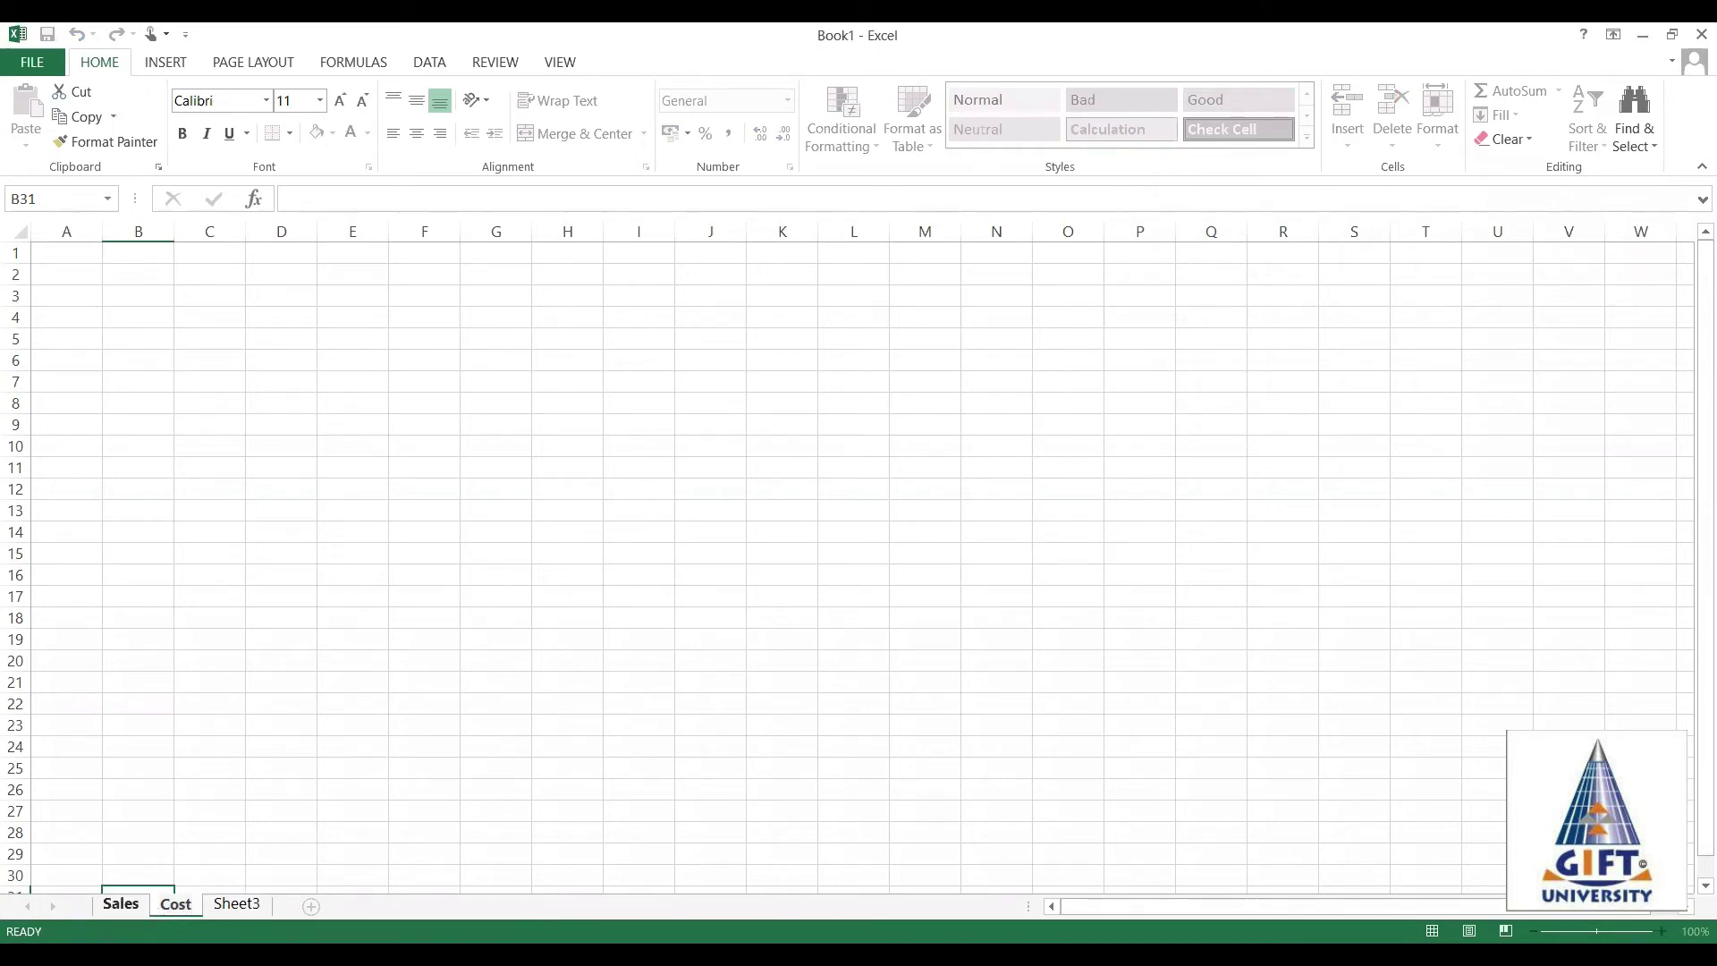
click(177, 905)
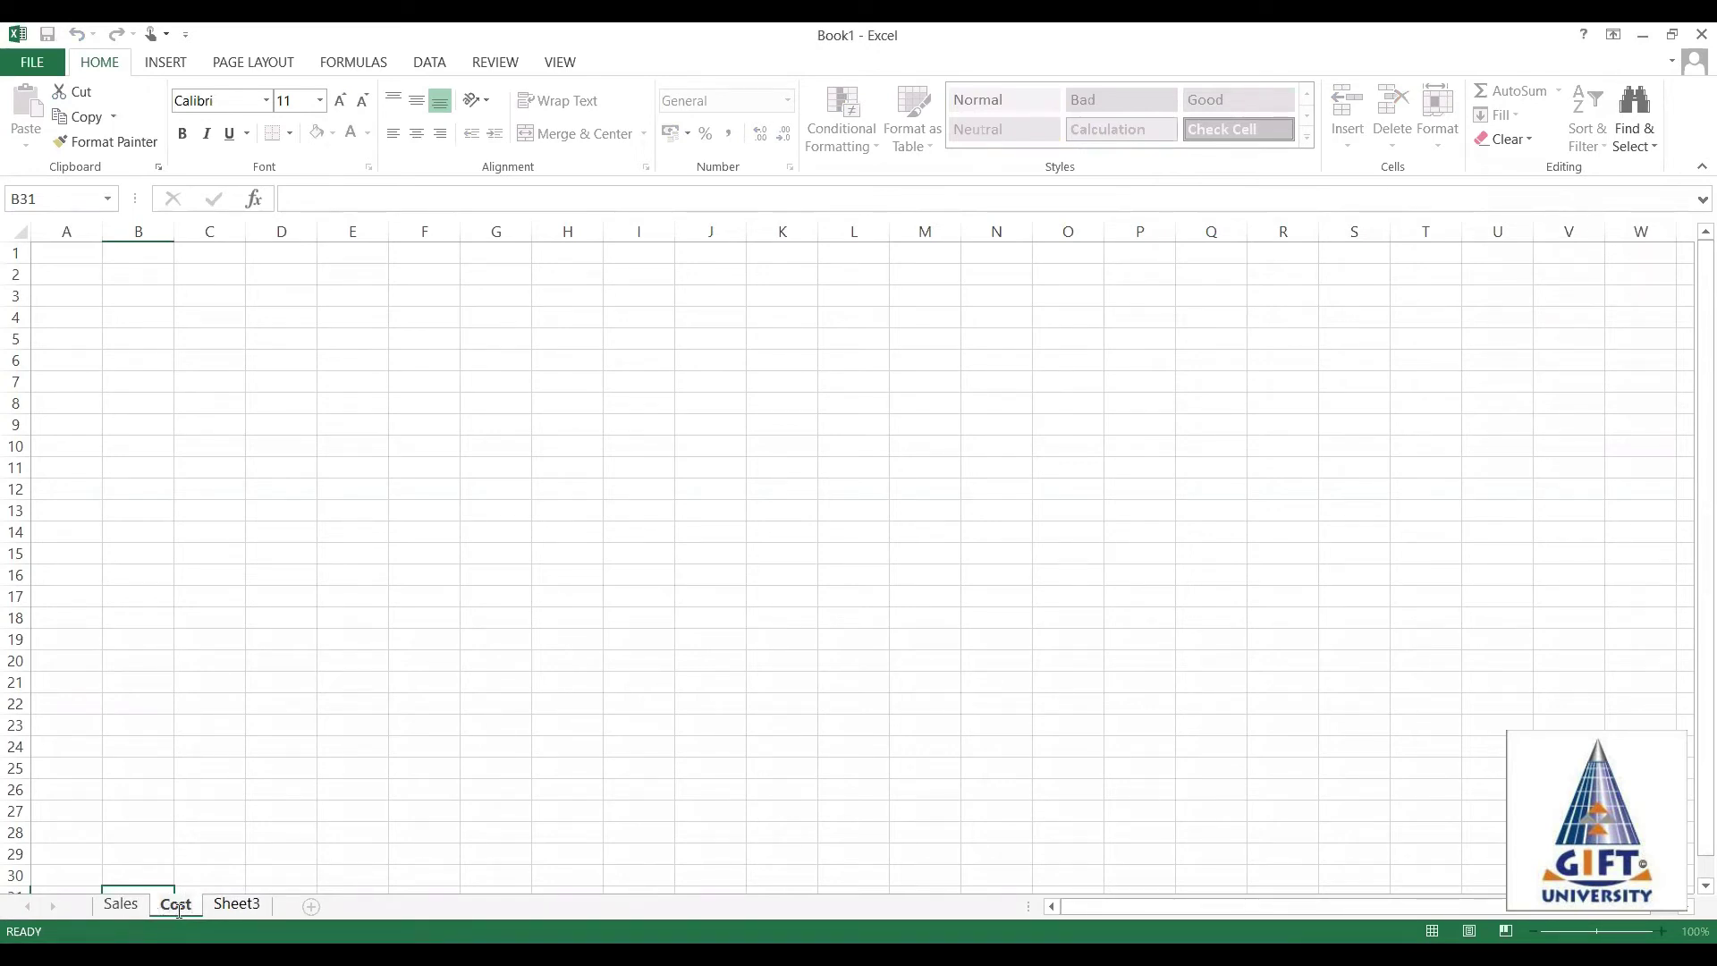
click(237, 905)
click(175, 905)
click(237, 905)
click(121, 905)
click(231, 905)
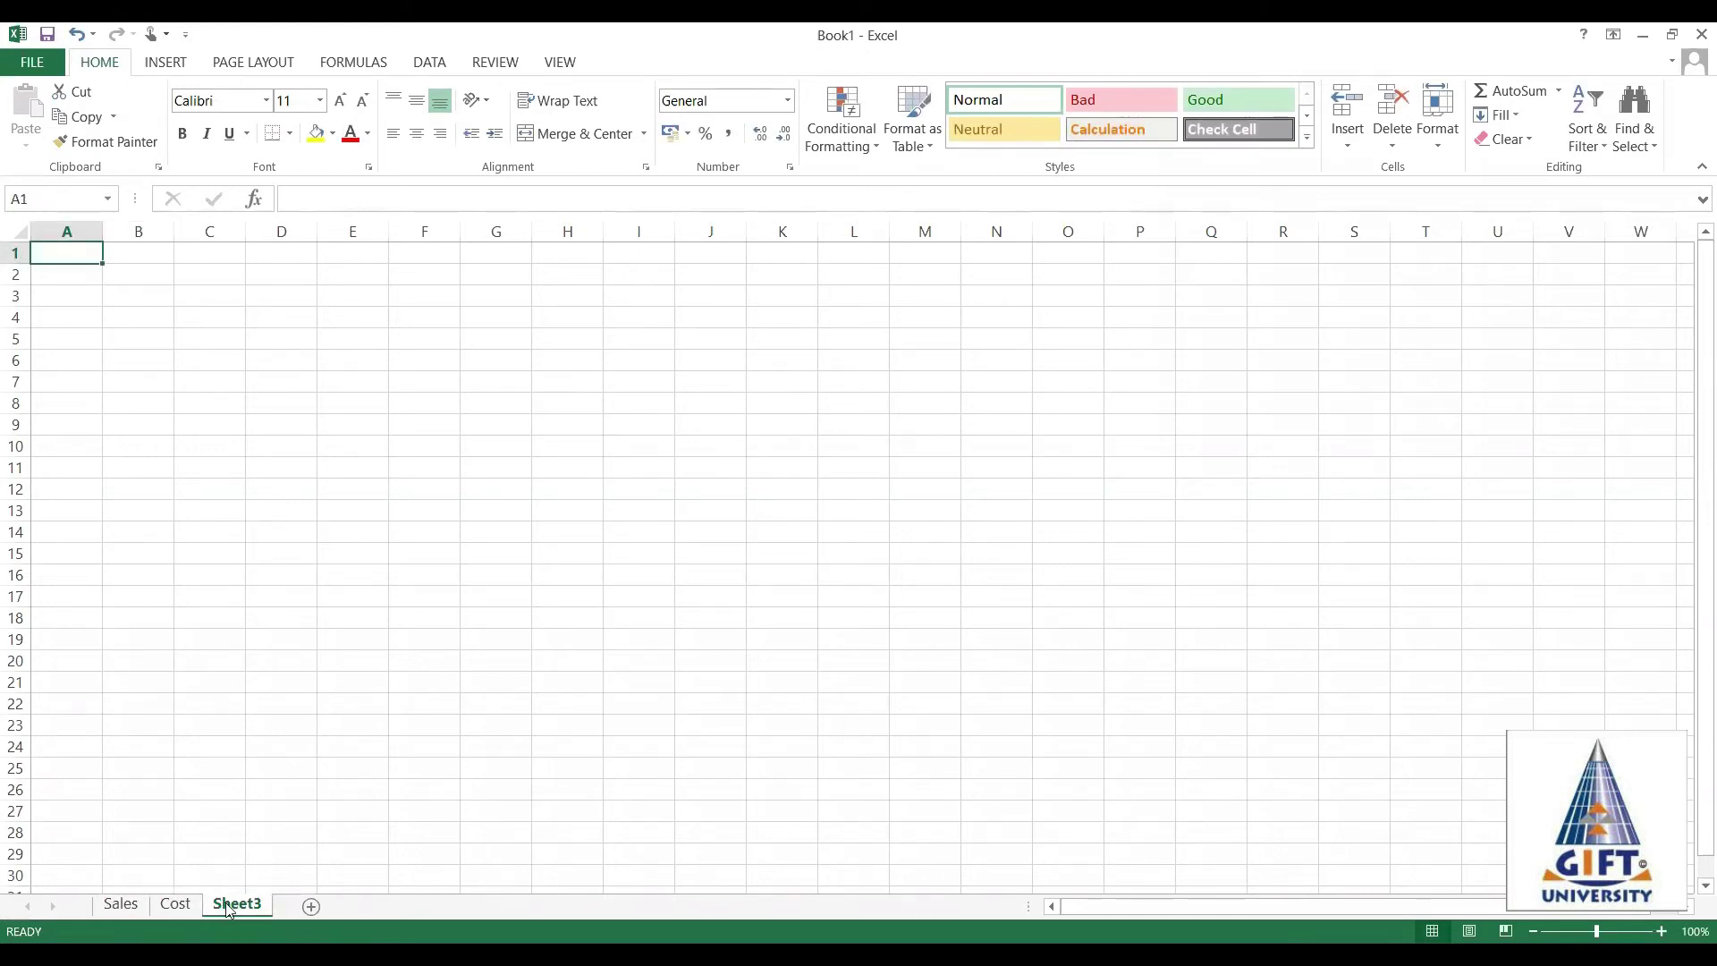
click(121, 906)
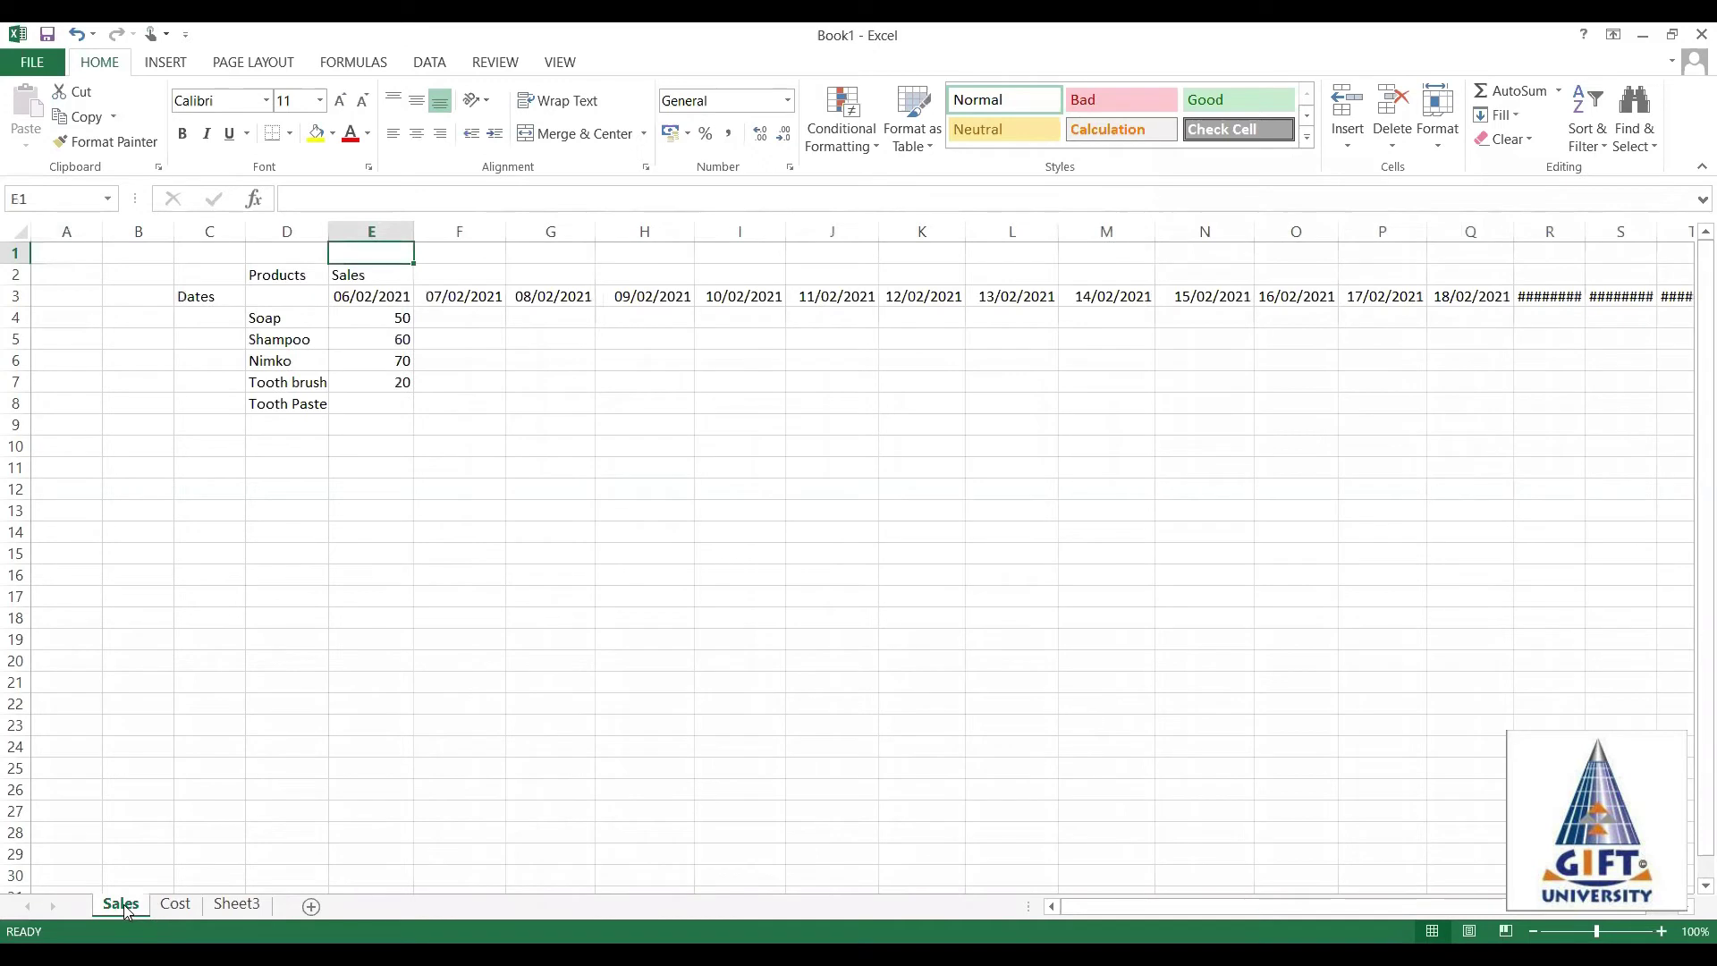
Enter 50 as Tooth Paste's sales in E8.
click(285, 592)
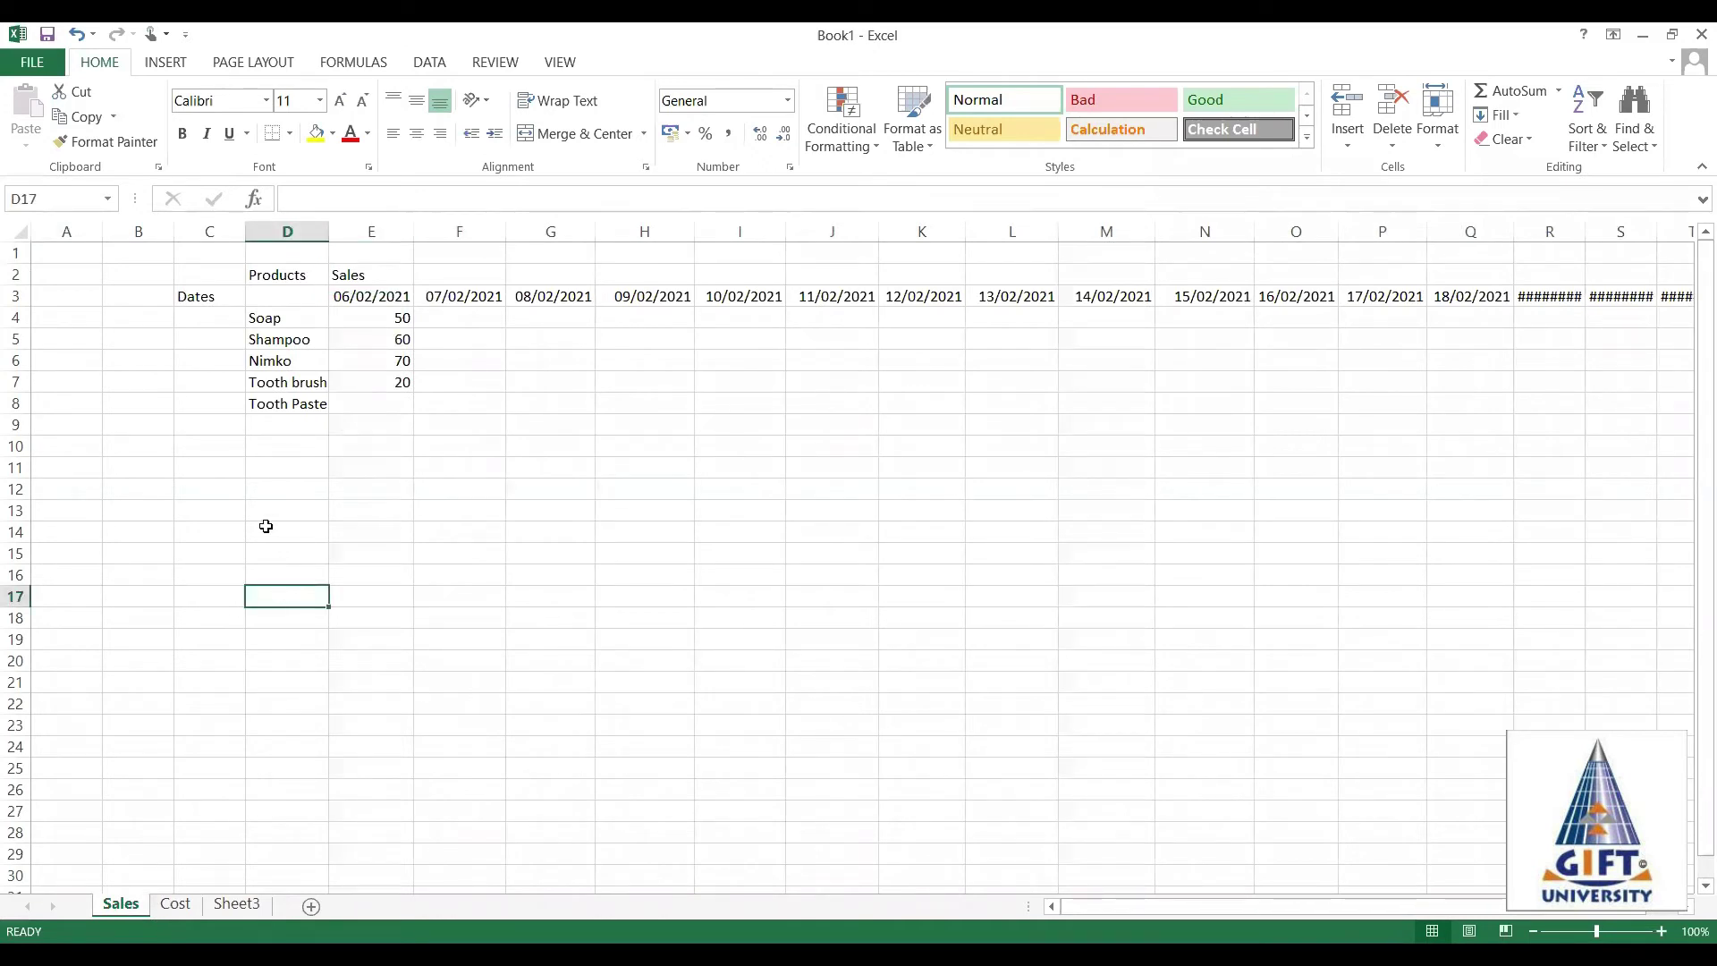
click(297, 428)
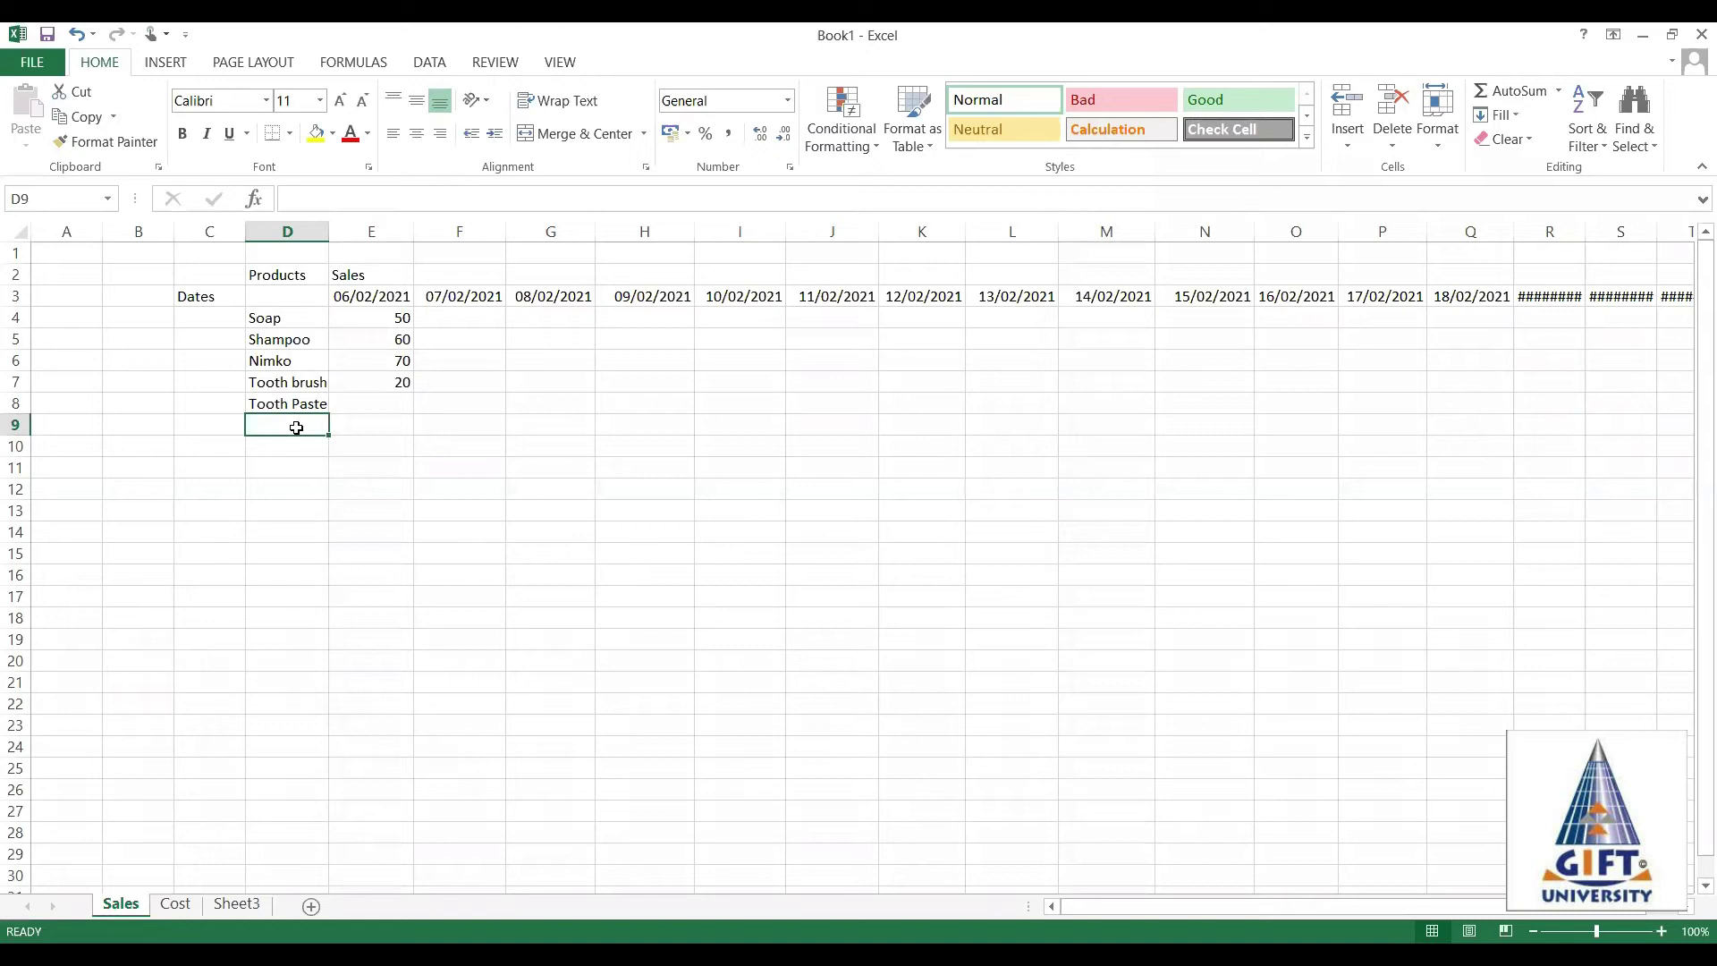
text(B)
key(BackSpace)
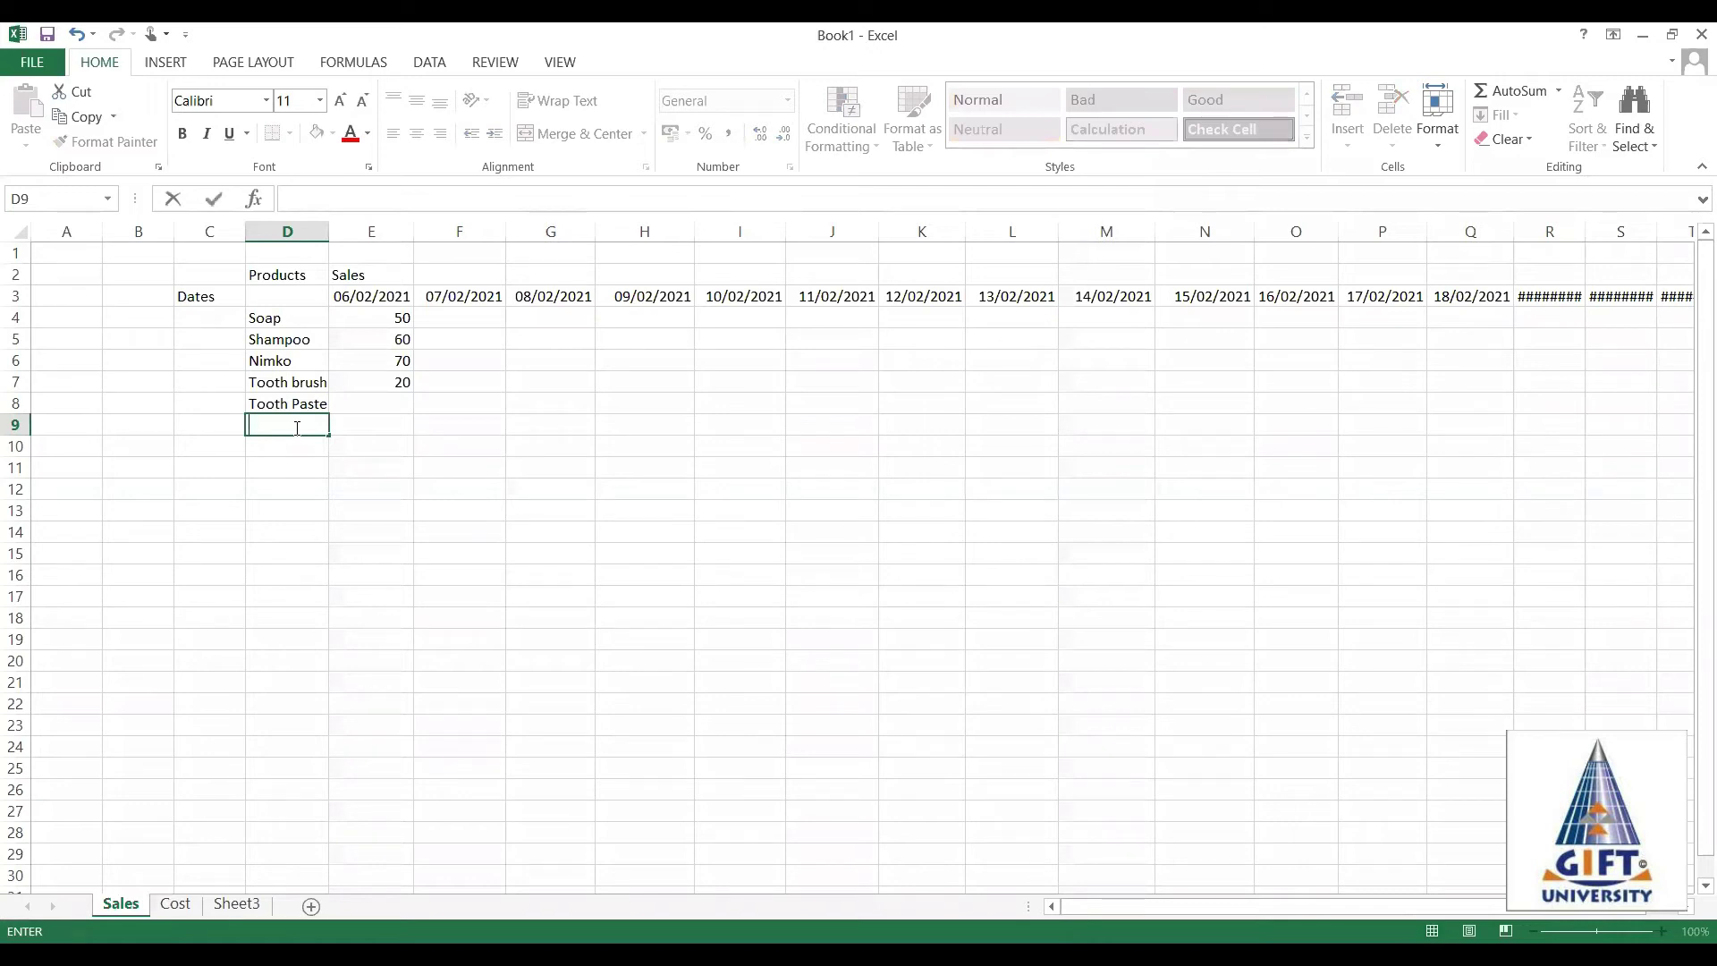
click(367, 298)
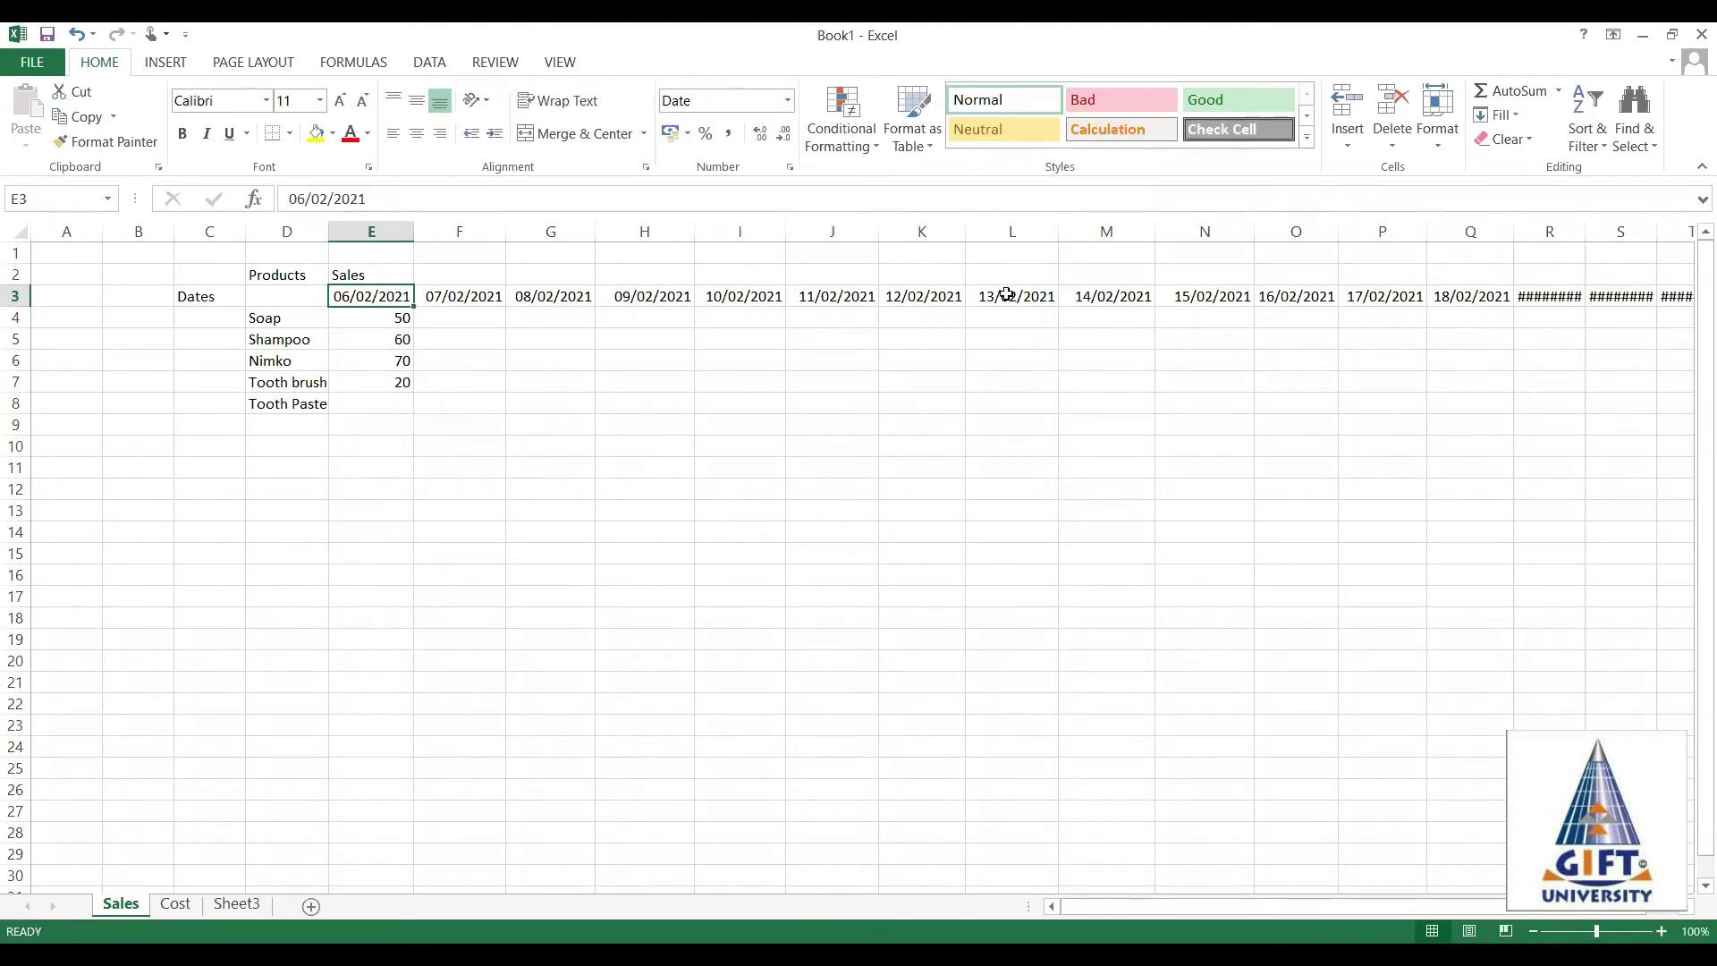
click(387, 407)
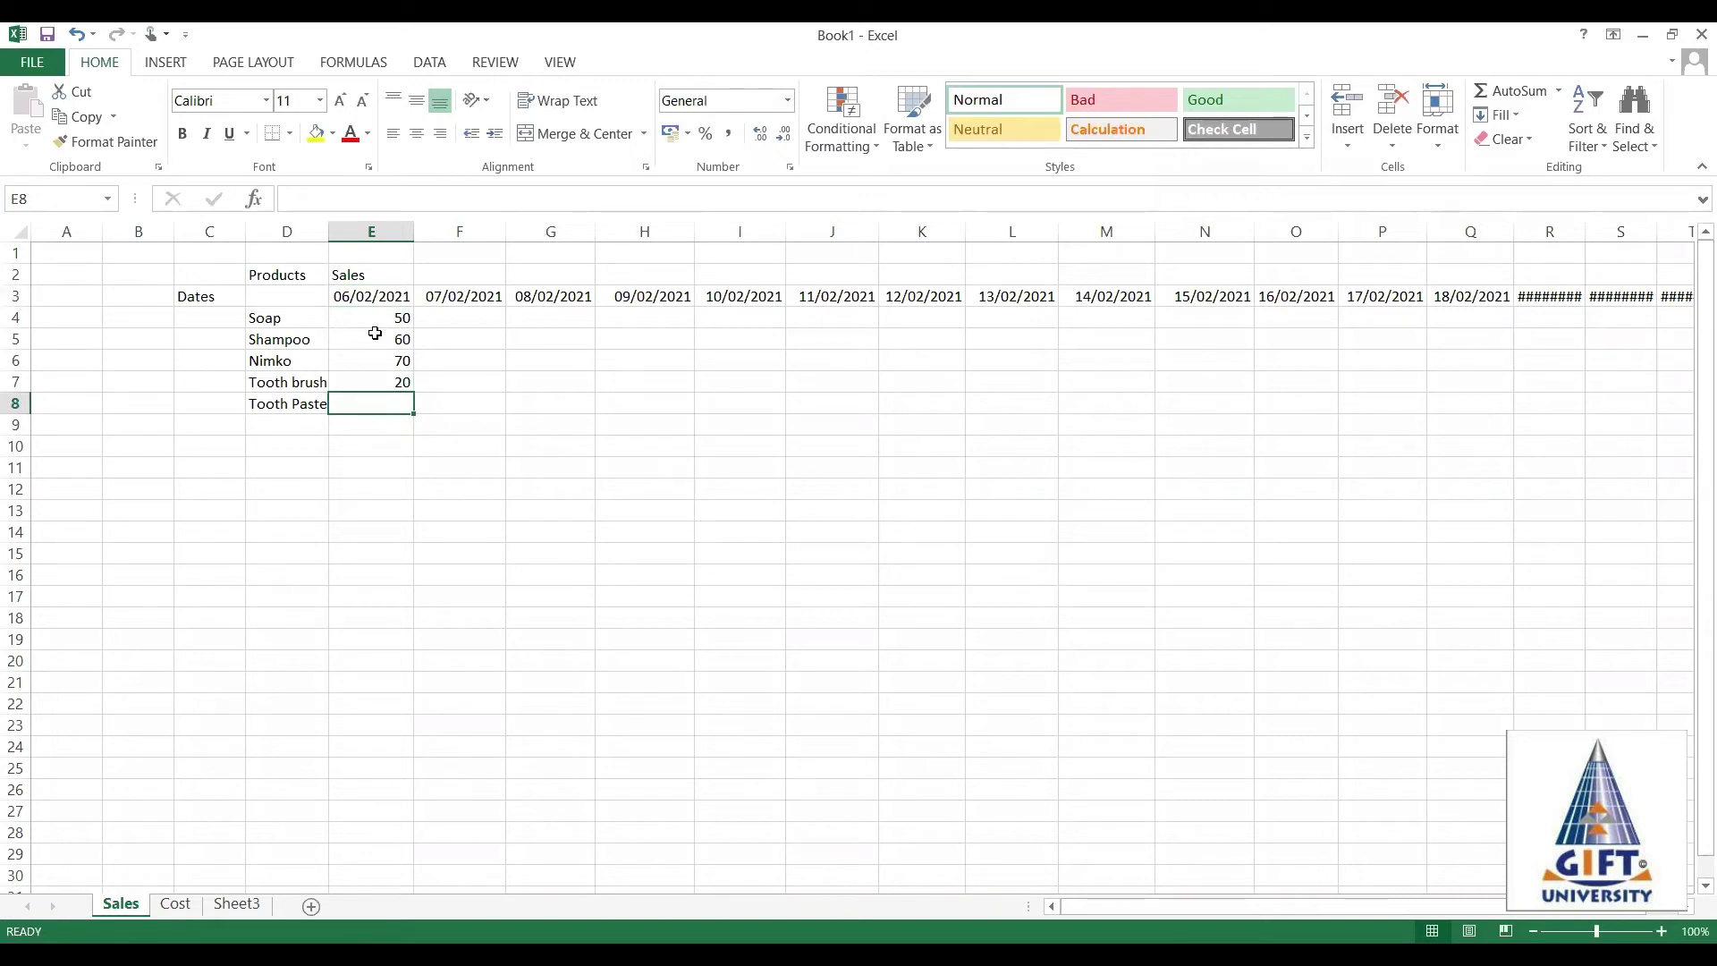
text(50)
key(Return)
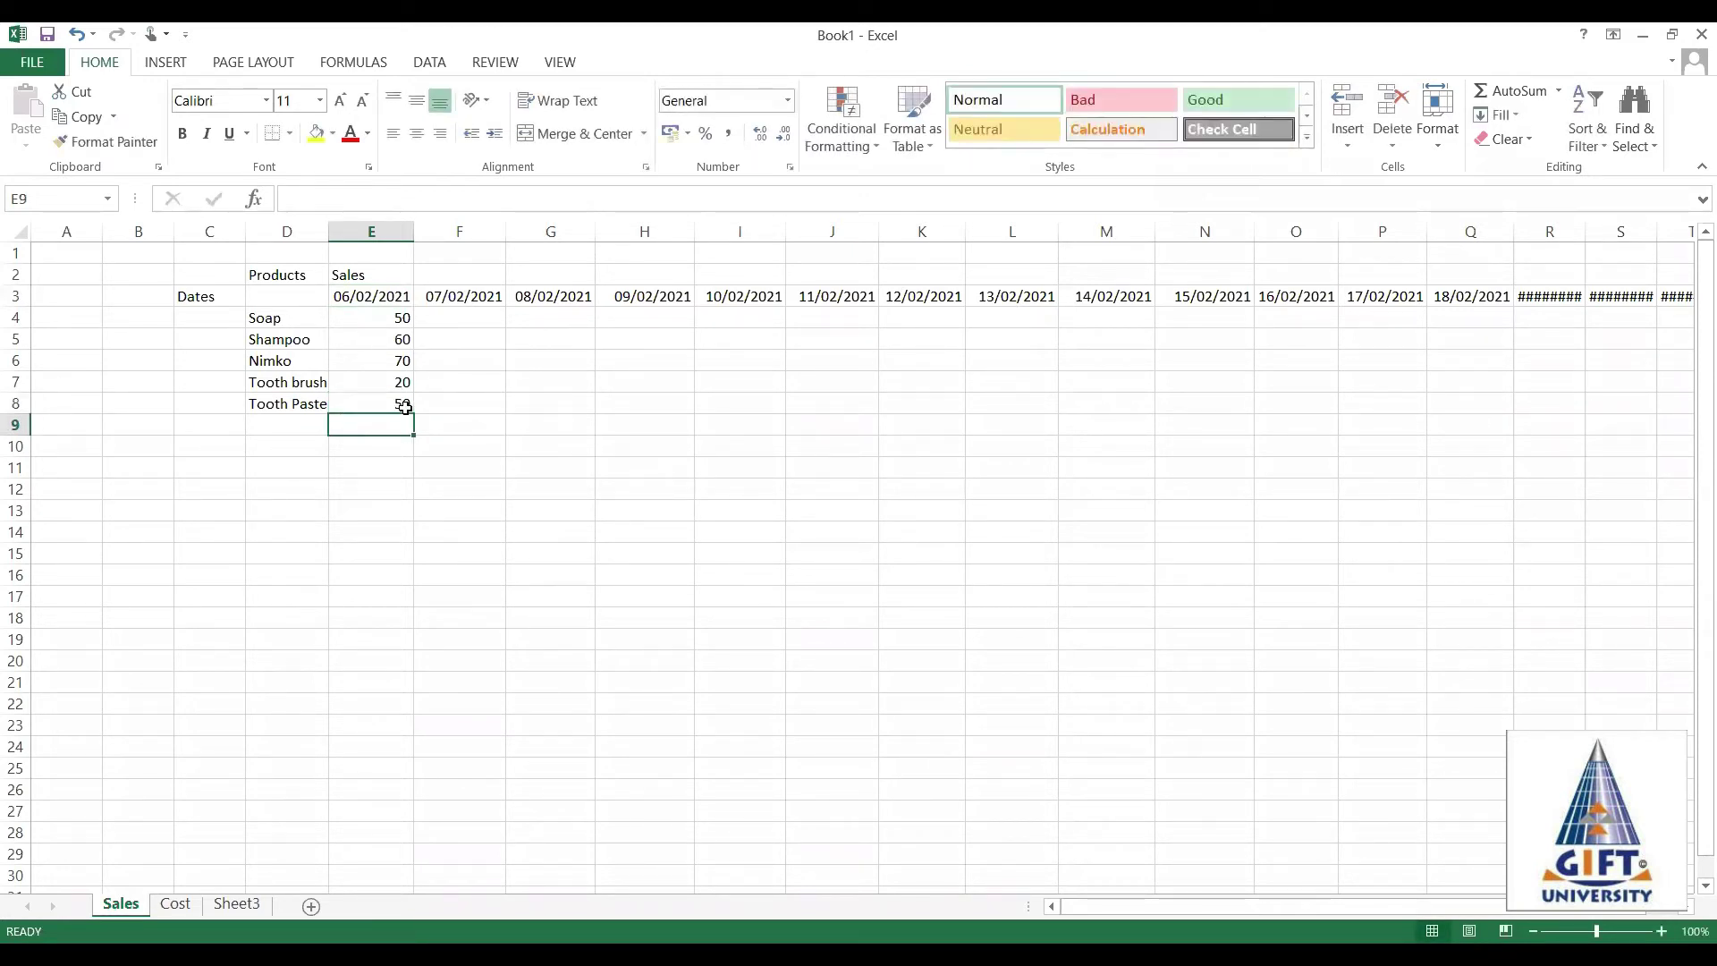
Add Daal Chana and Rice in D9:D10 with sales of 70 and 50.
click(300, 426)
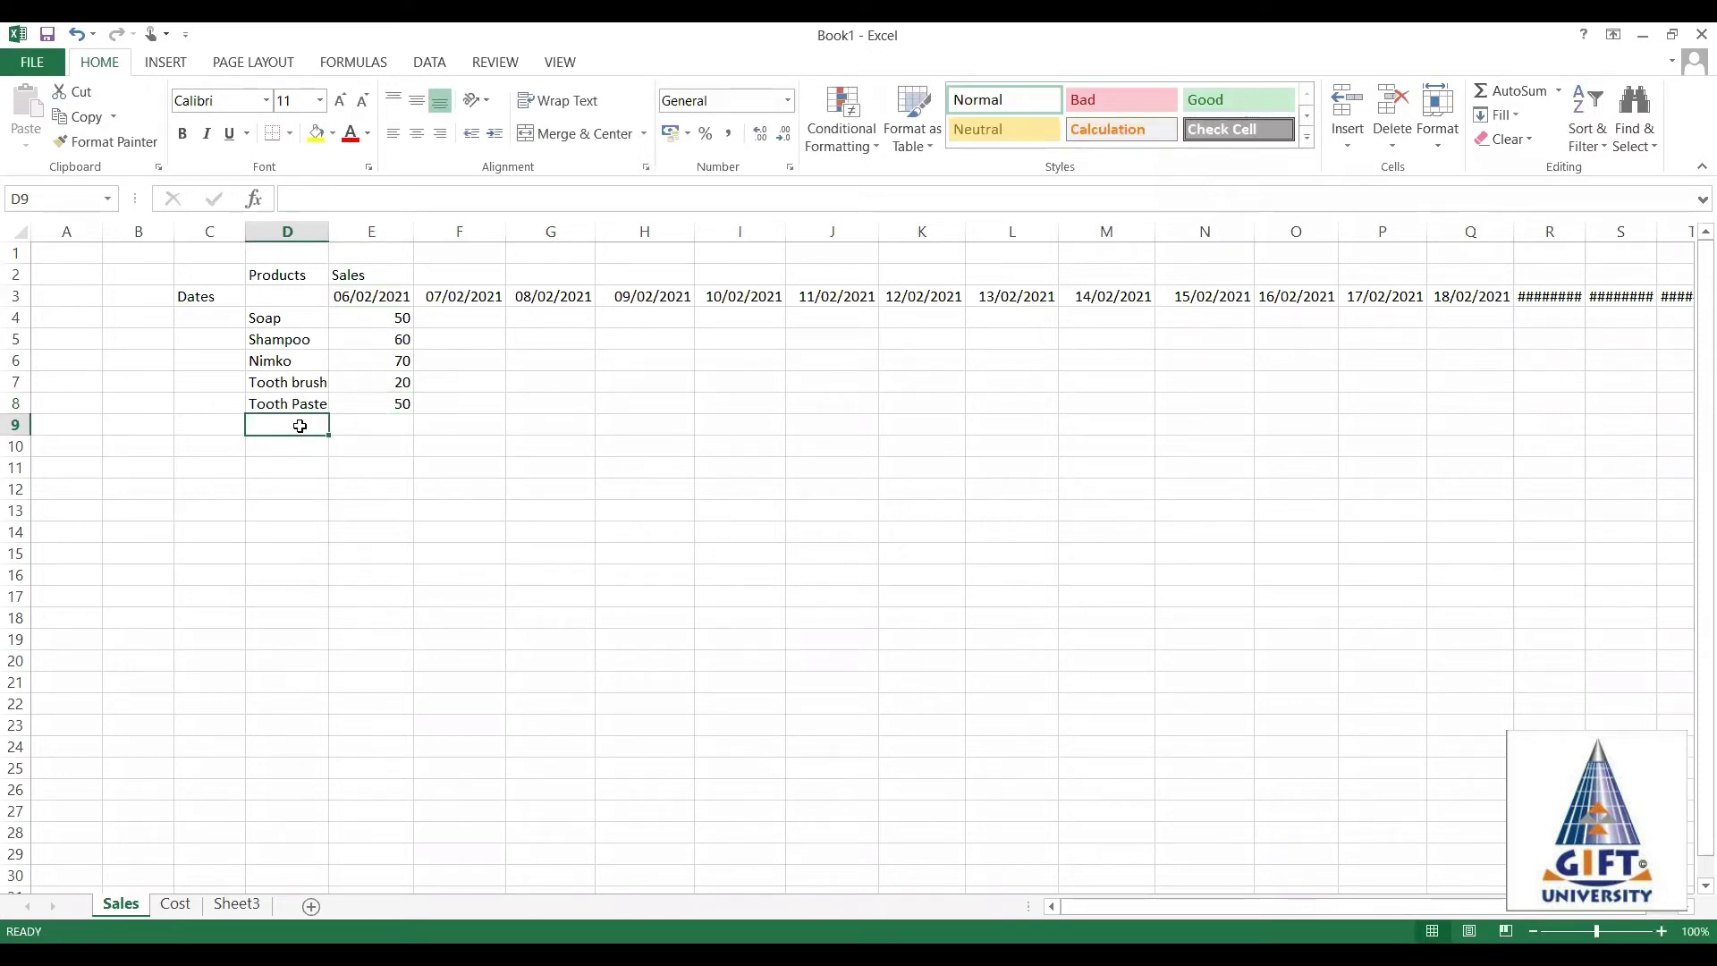
text(Daal Chana)
key(Return)
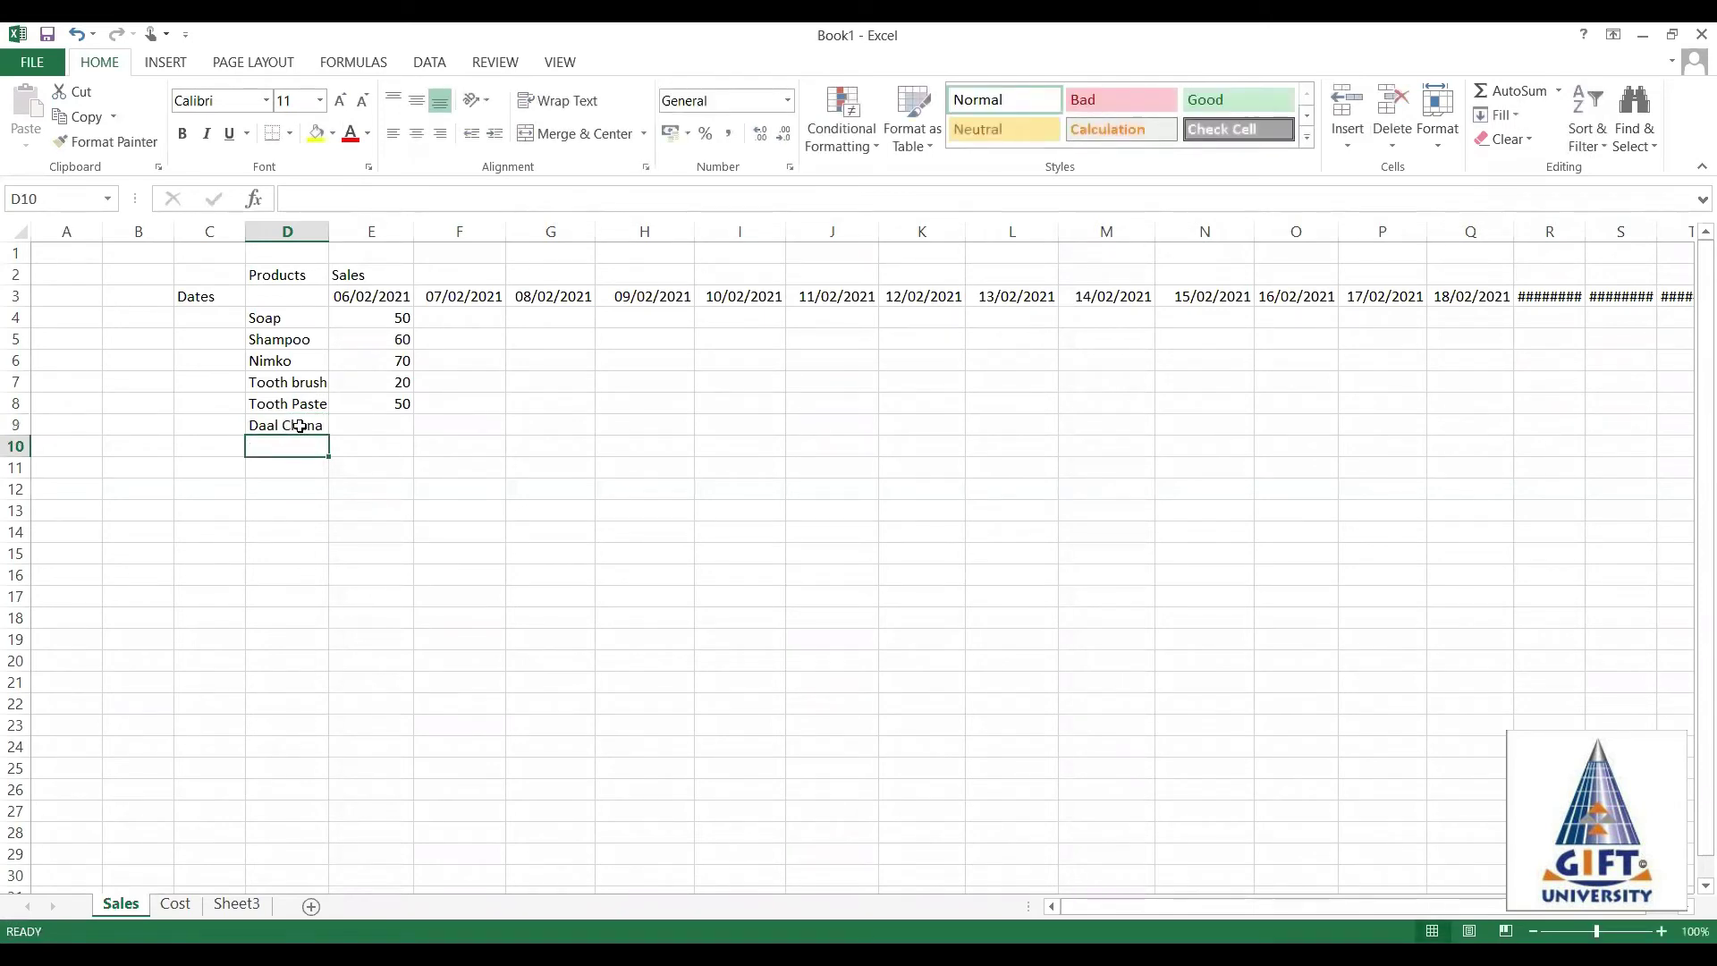
text(Rice)
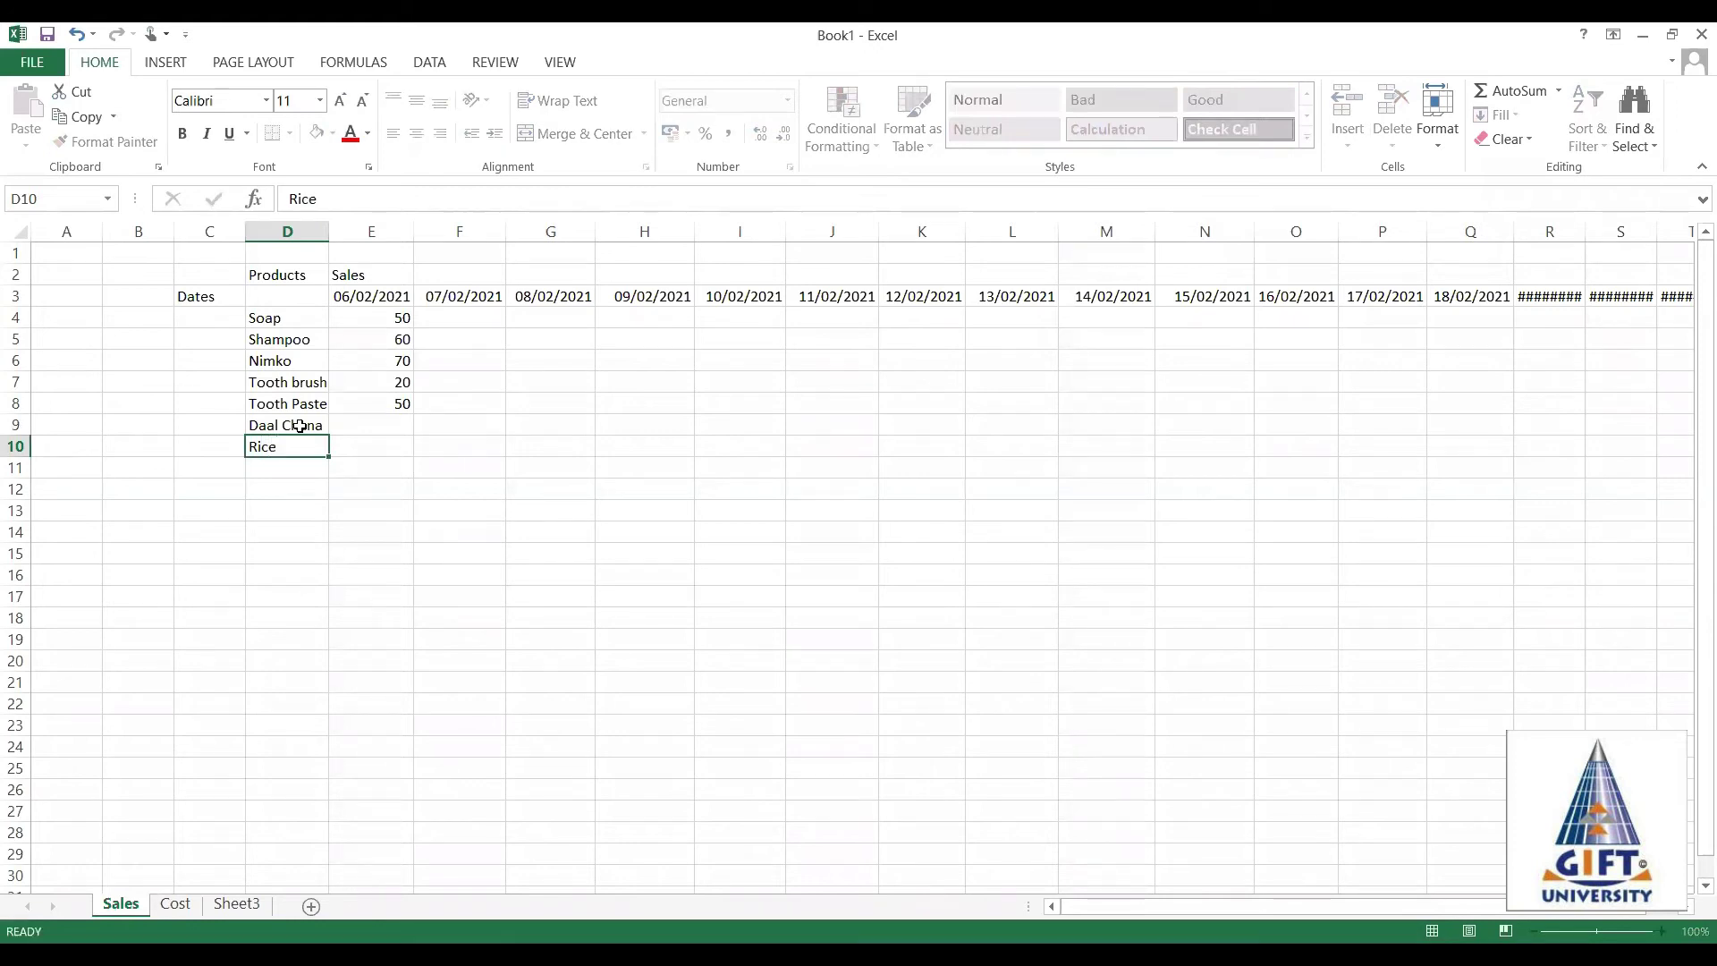
key(Return)
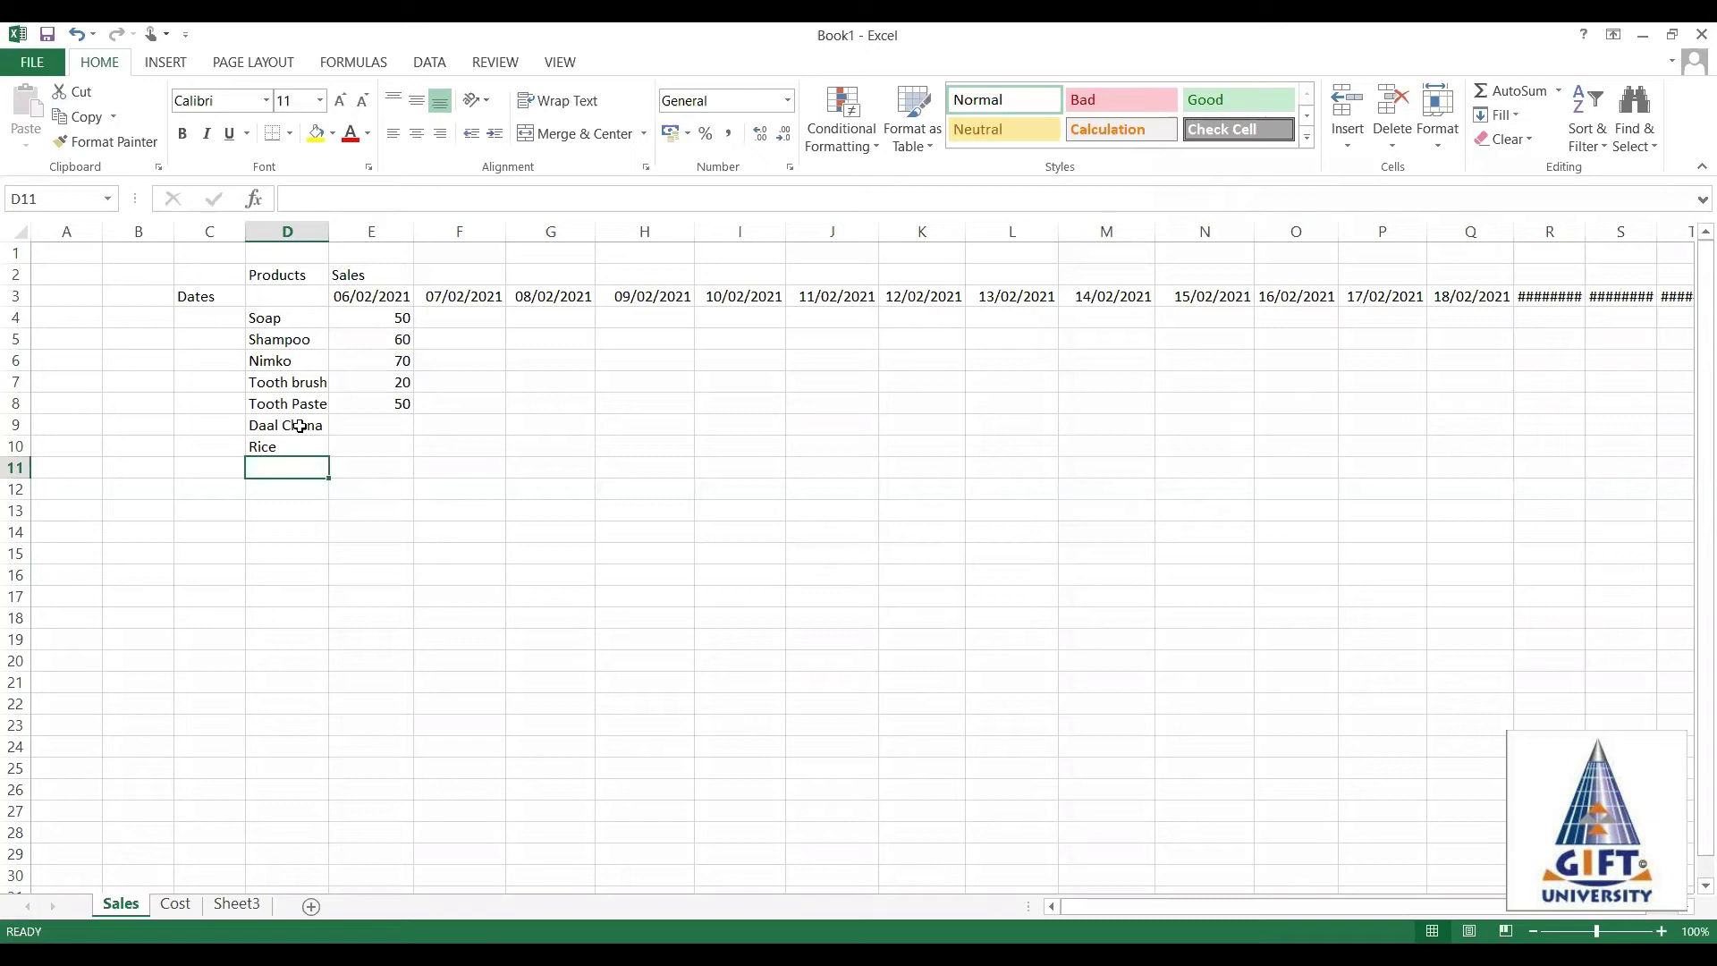
key(Up)
key(Up)
key(Right)
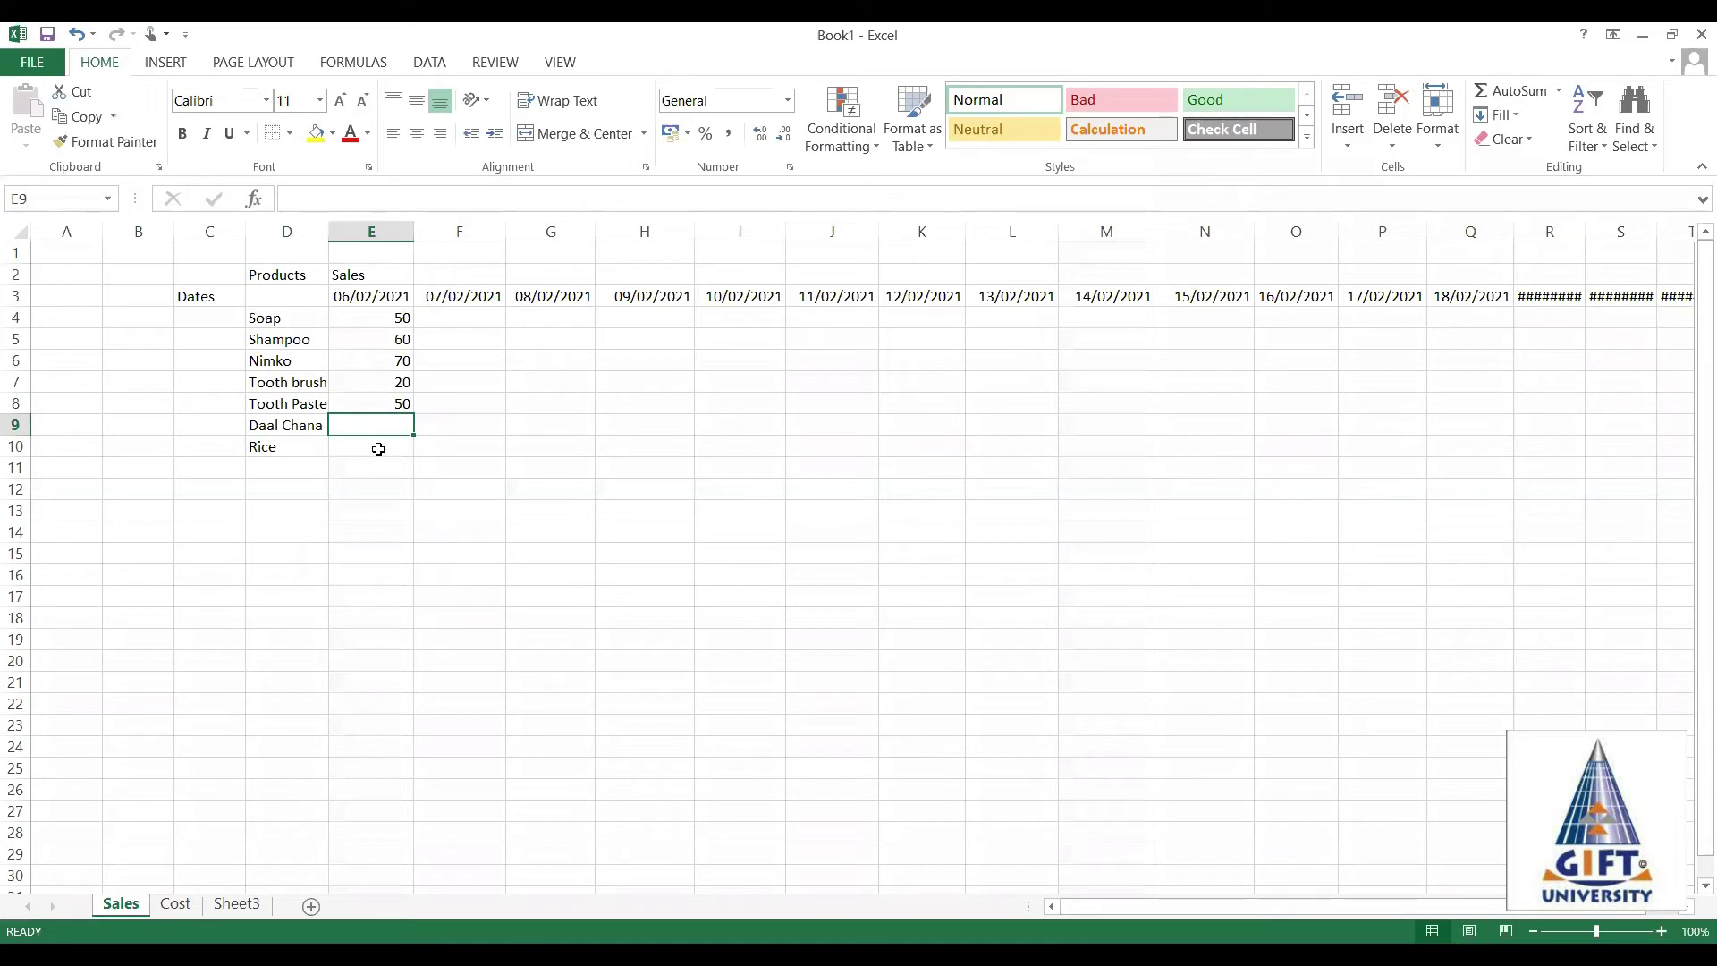
text(70)
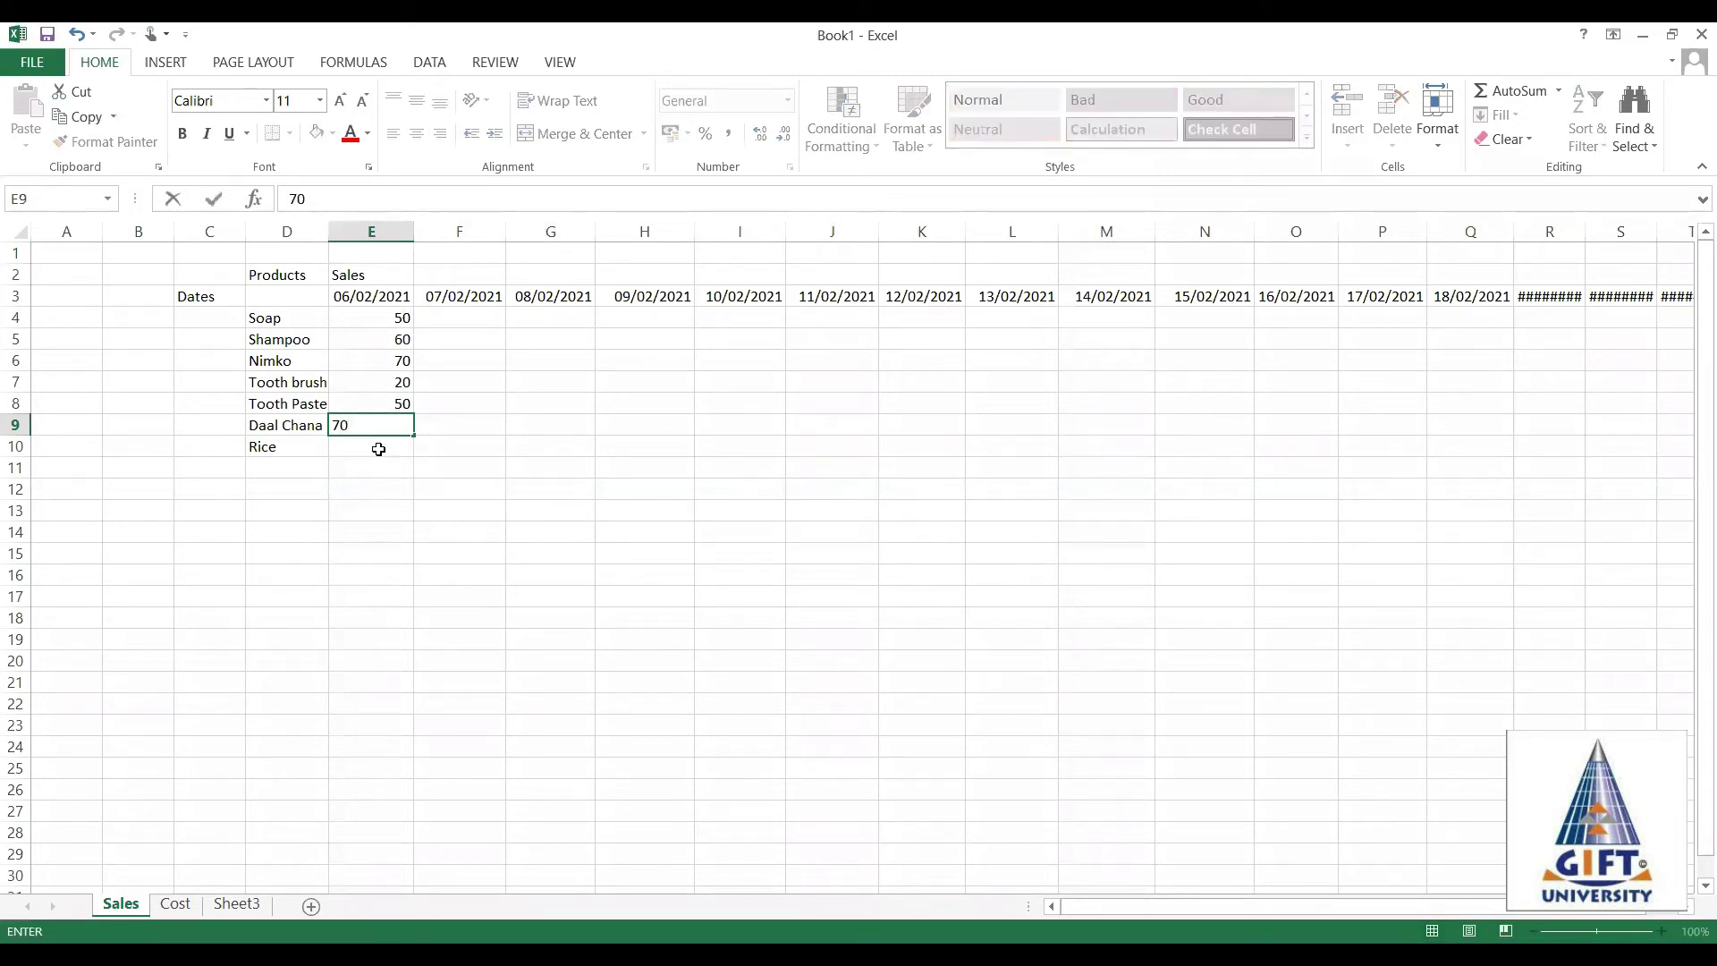
key(Return)
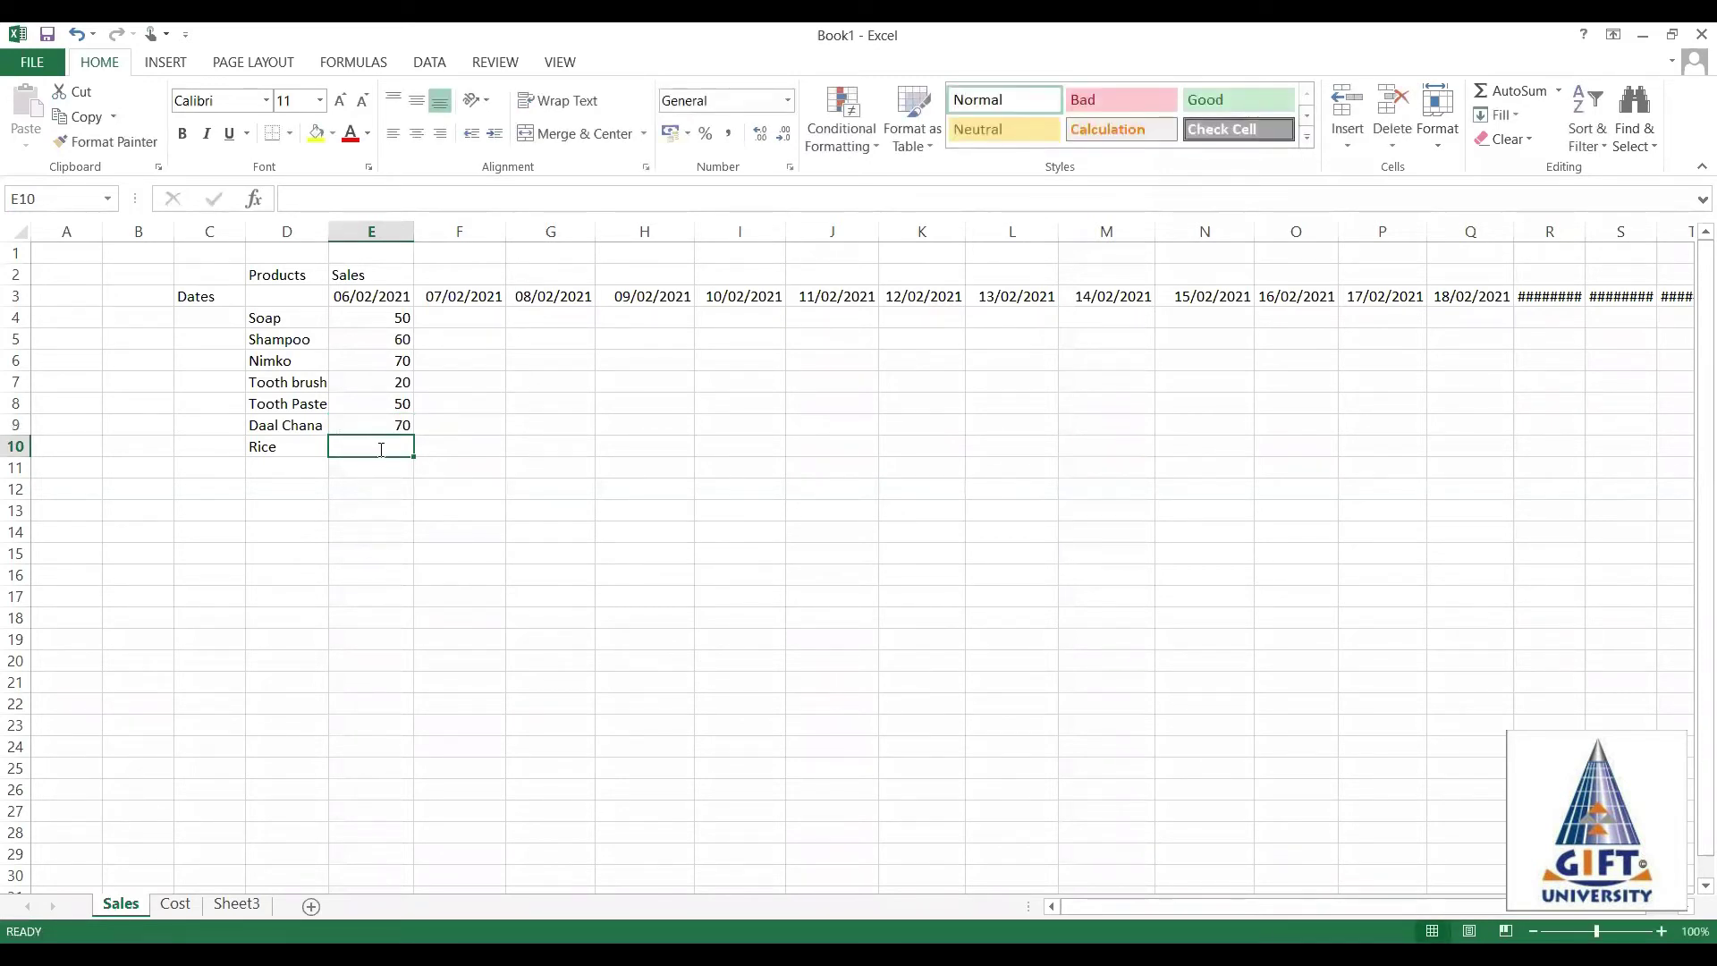
text(50)
key(Return)
key(Return)
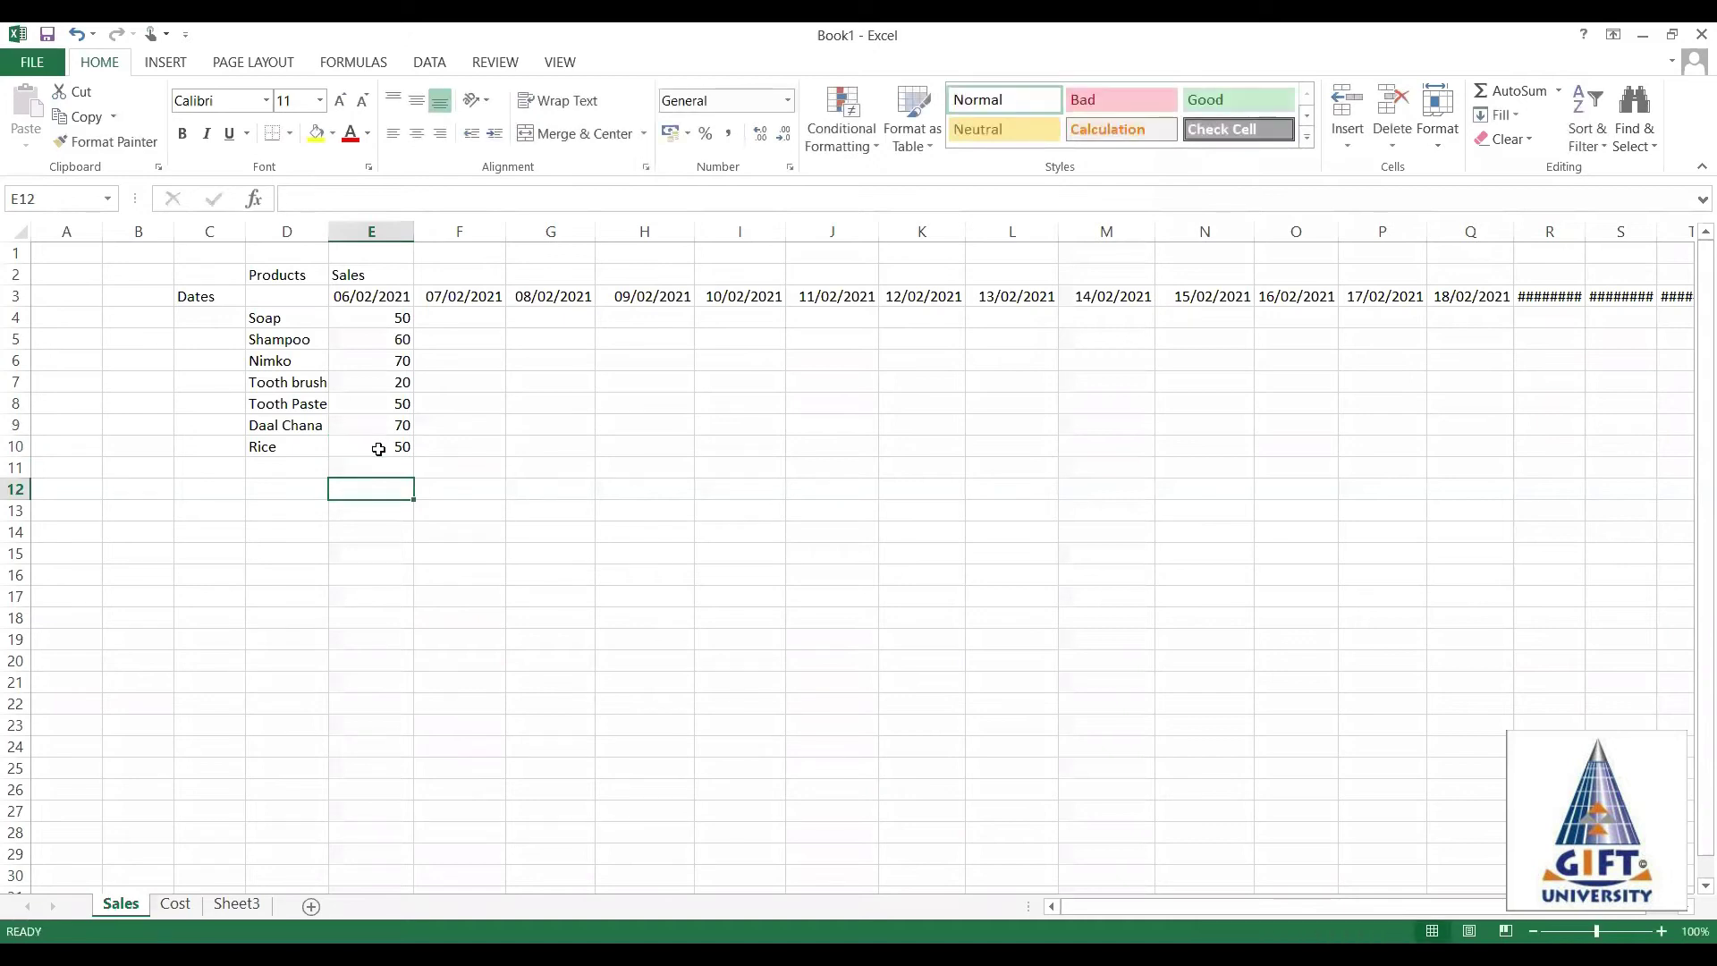
Add Flour and Daal Mash in D11:D12 with sales of 50 and 60.
key(Up)
key(Left)
text(Flour)
key(ctrl+Return)
key(Return)
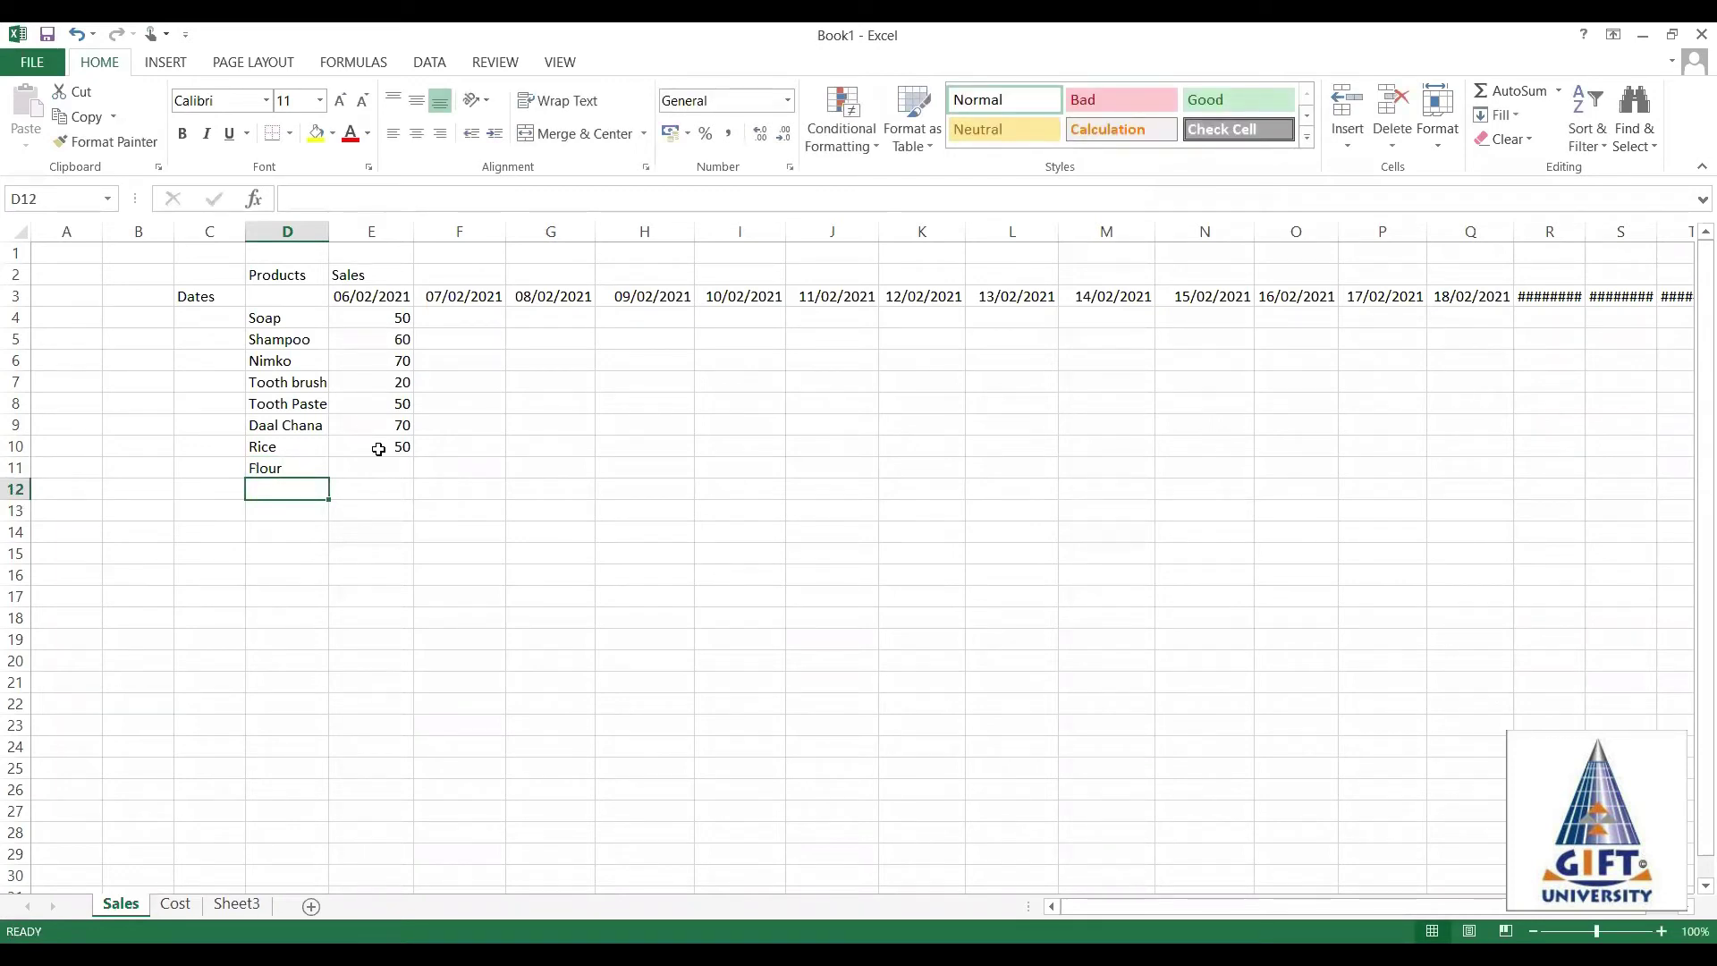
text(Daal Mash)
key(Return)
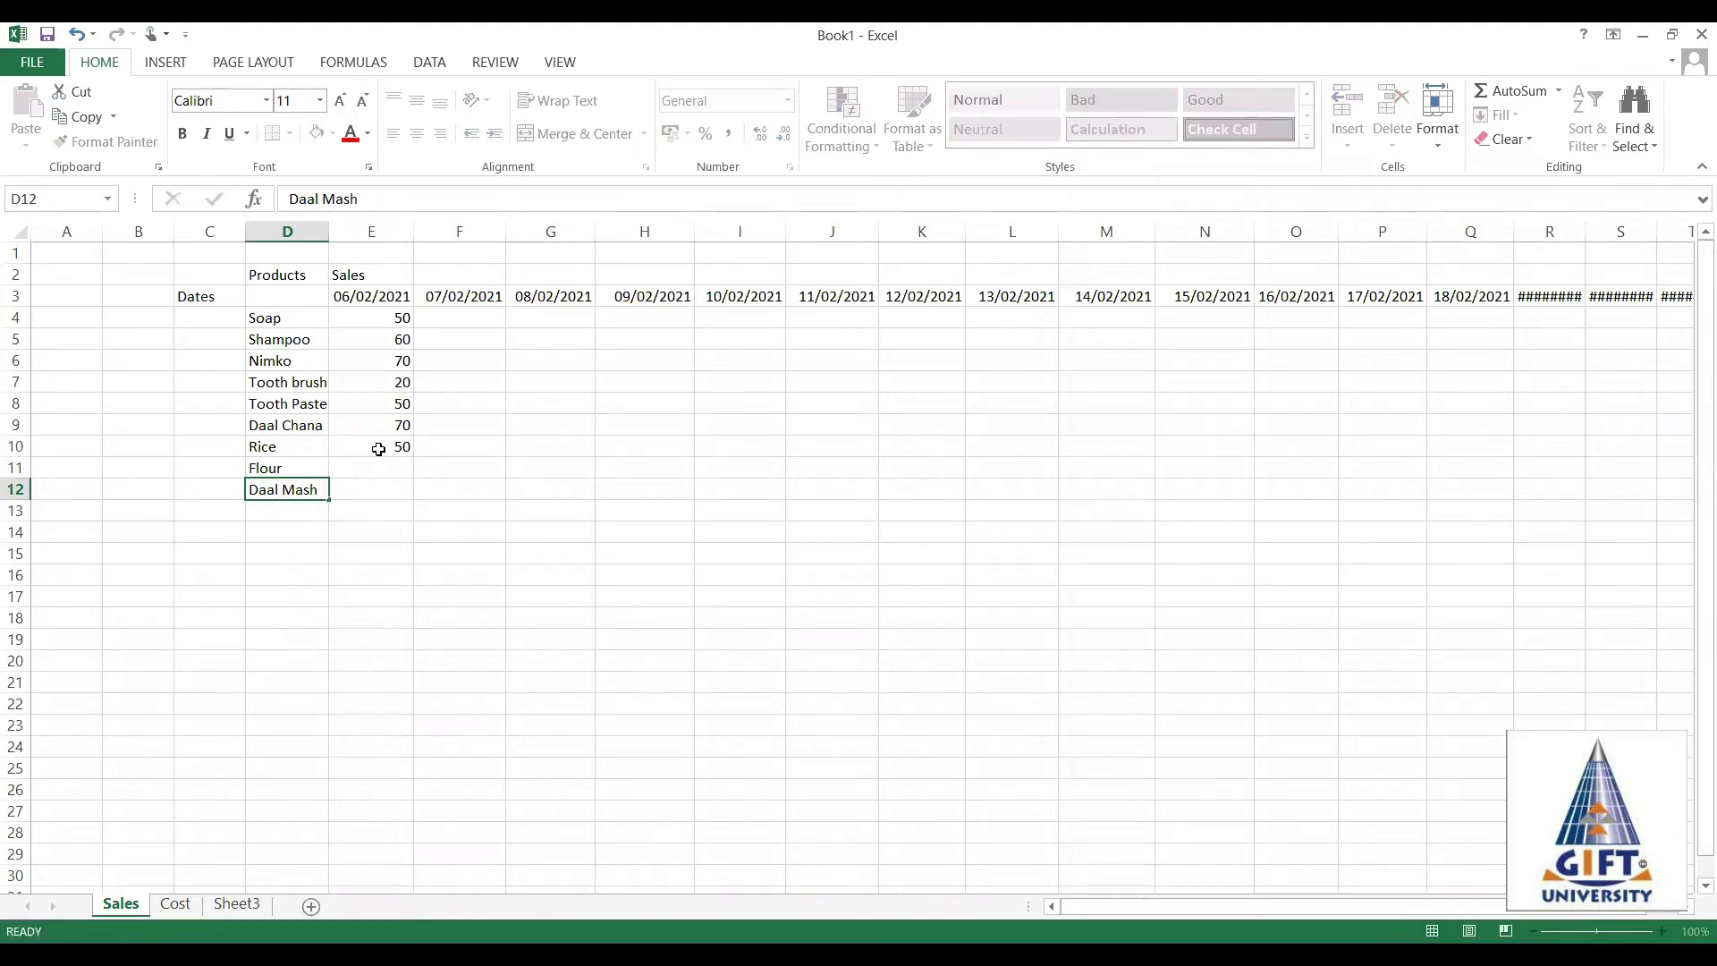
key(Up)
key(Right)
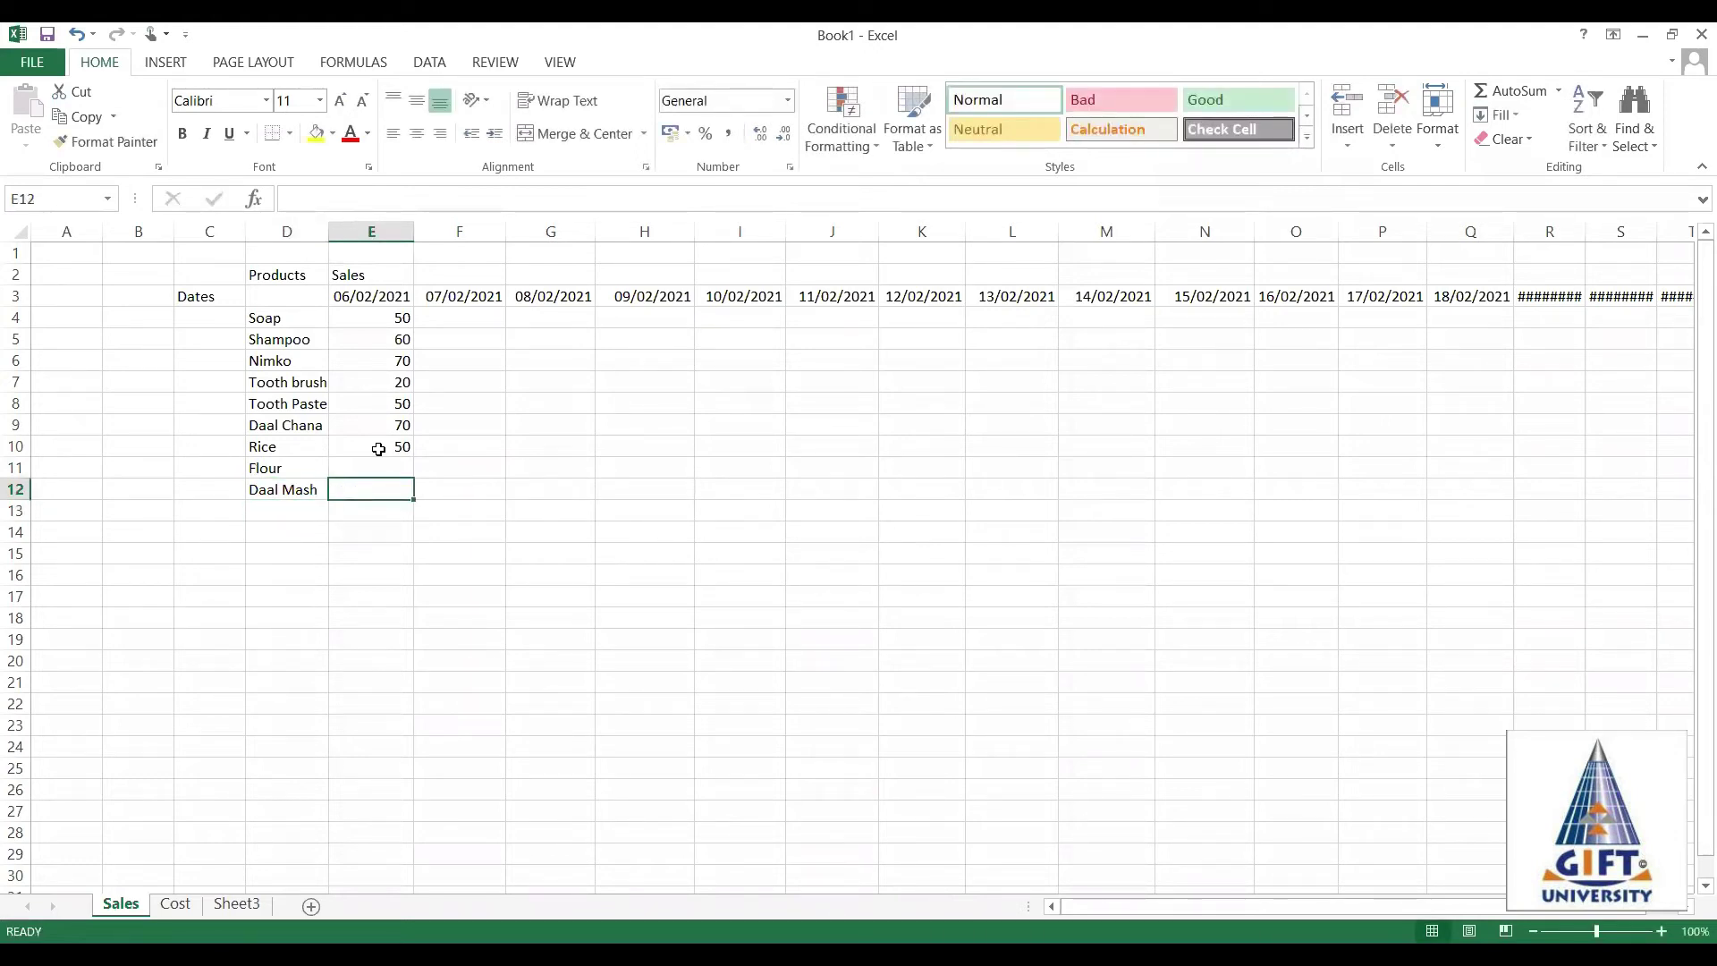
text(60)
key(Up)
text(50)
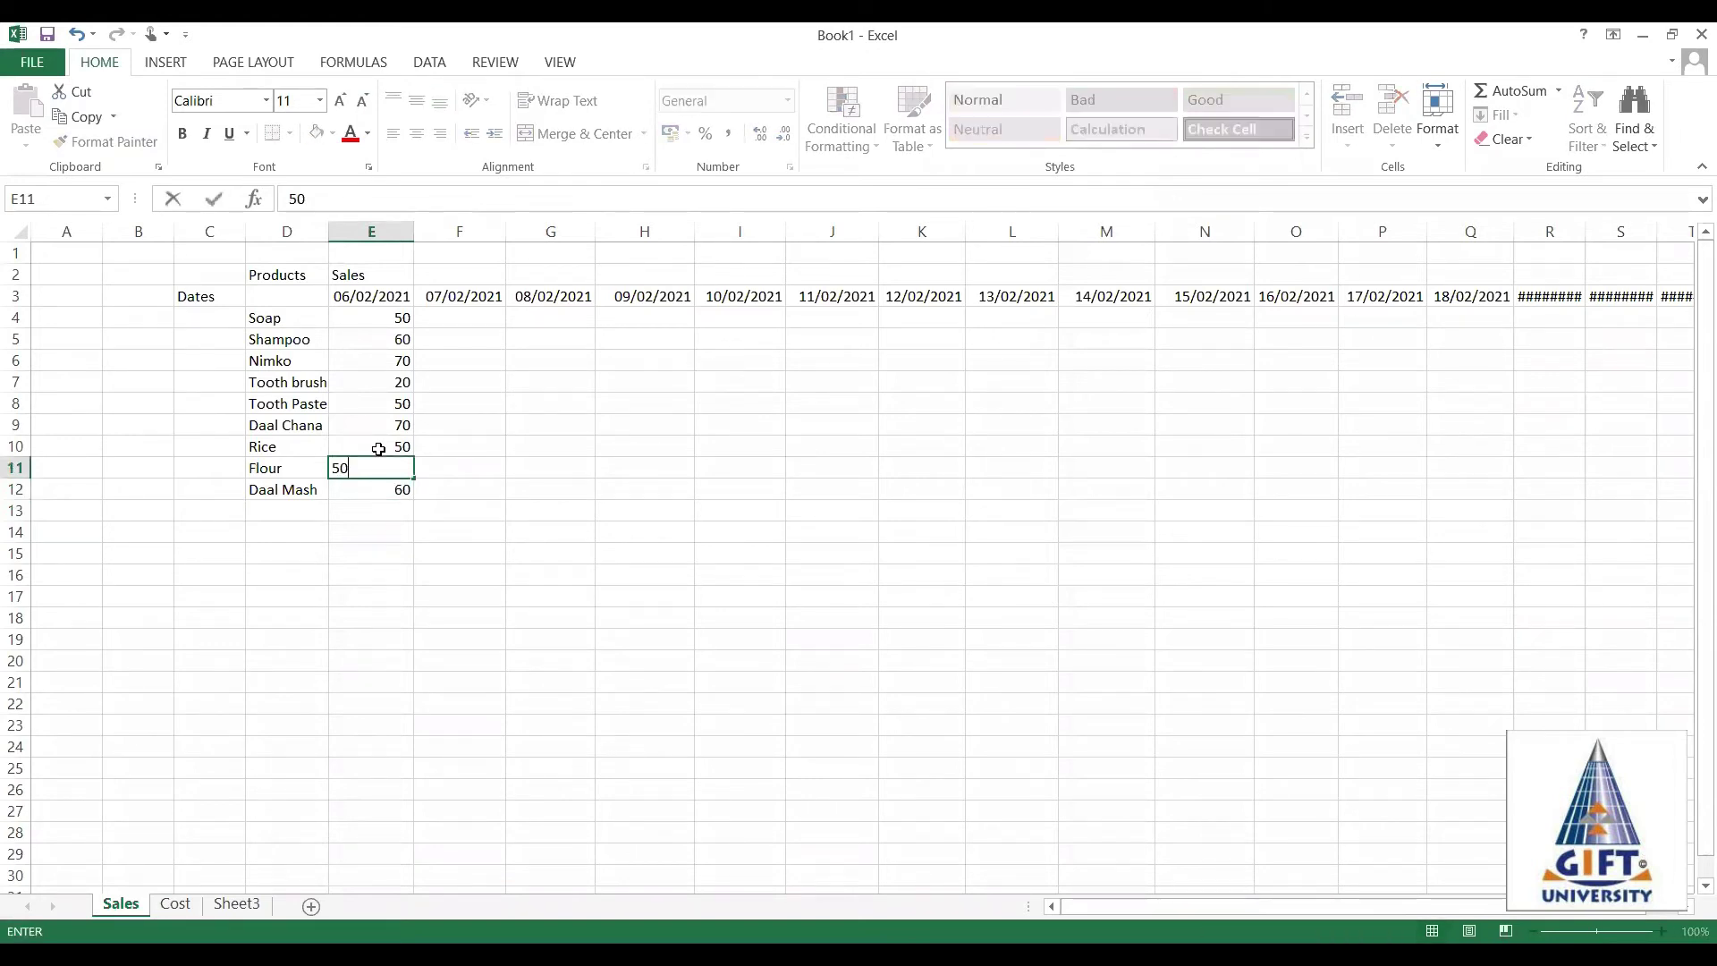
key(Return)
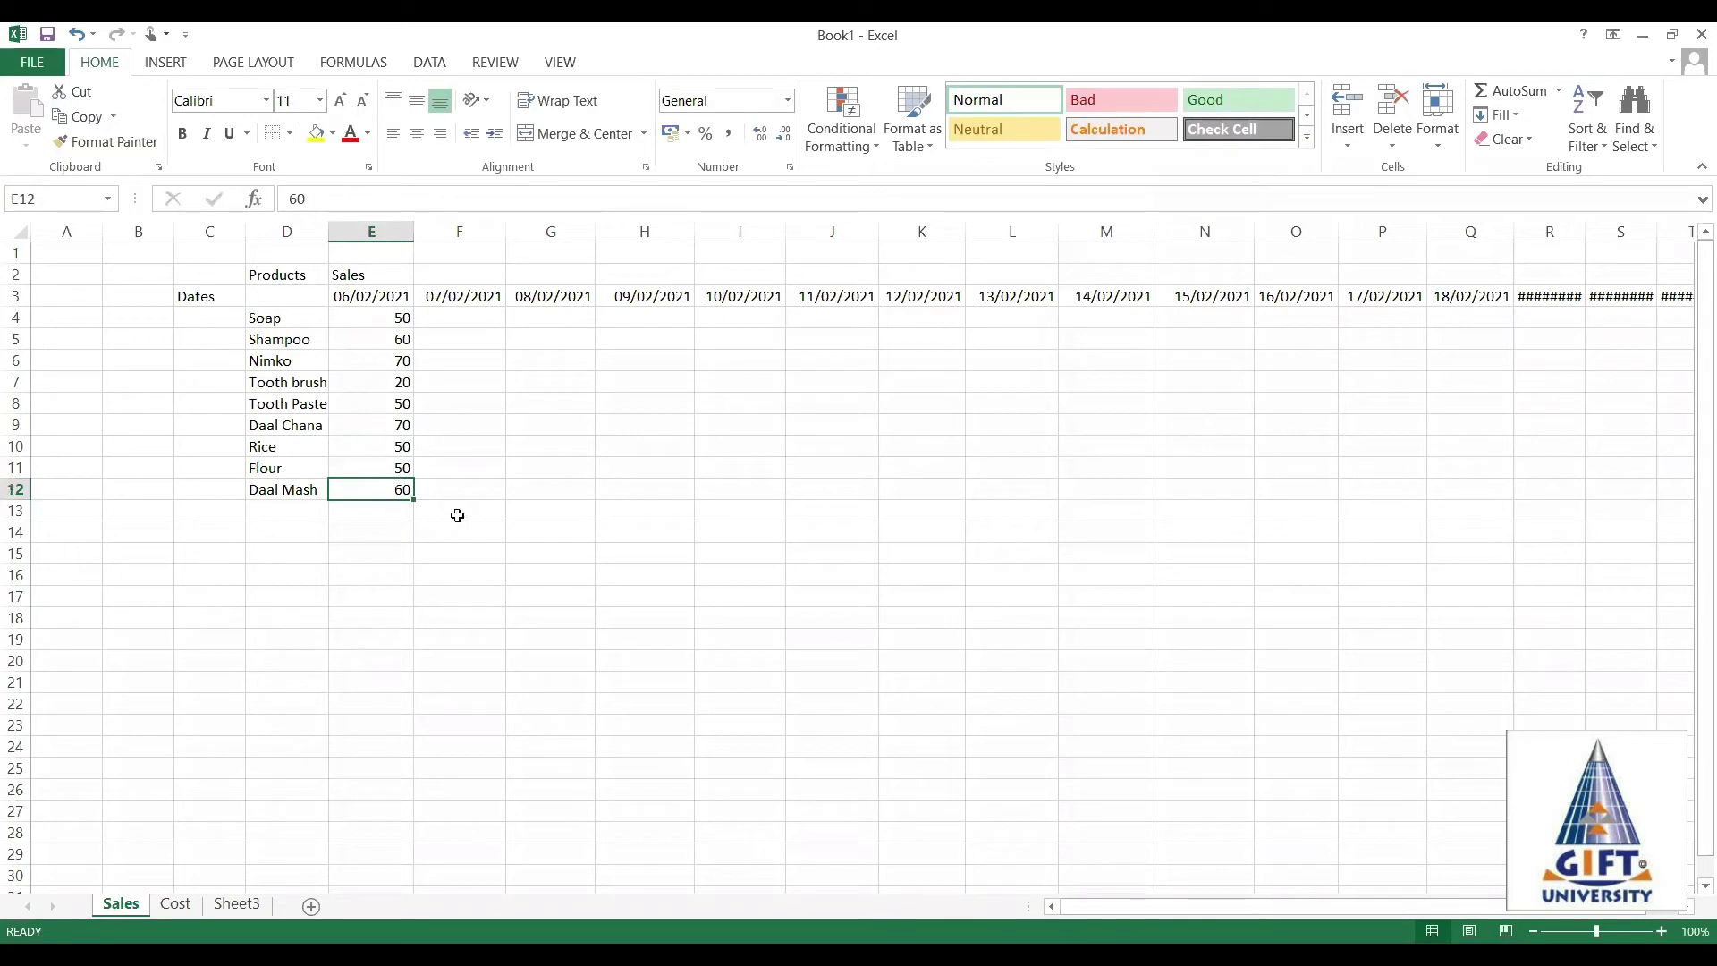
click(466, 475)
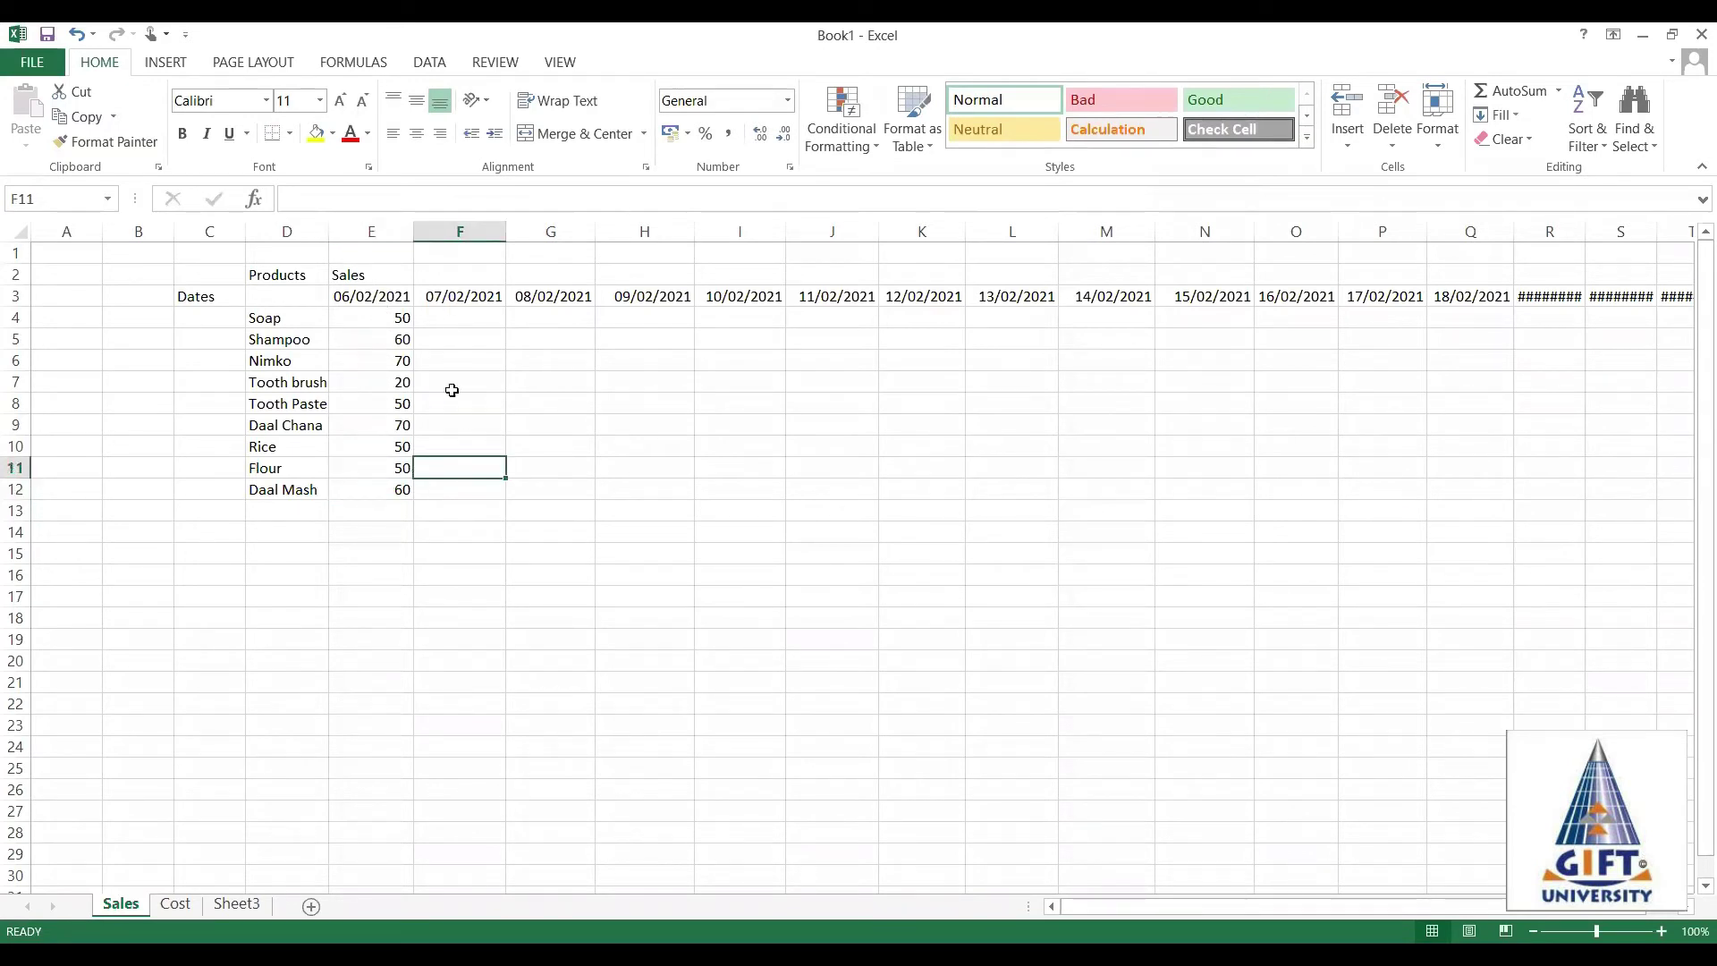
click(460, 323)
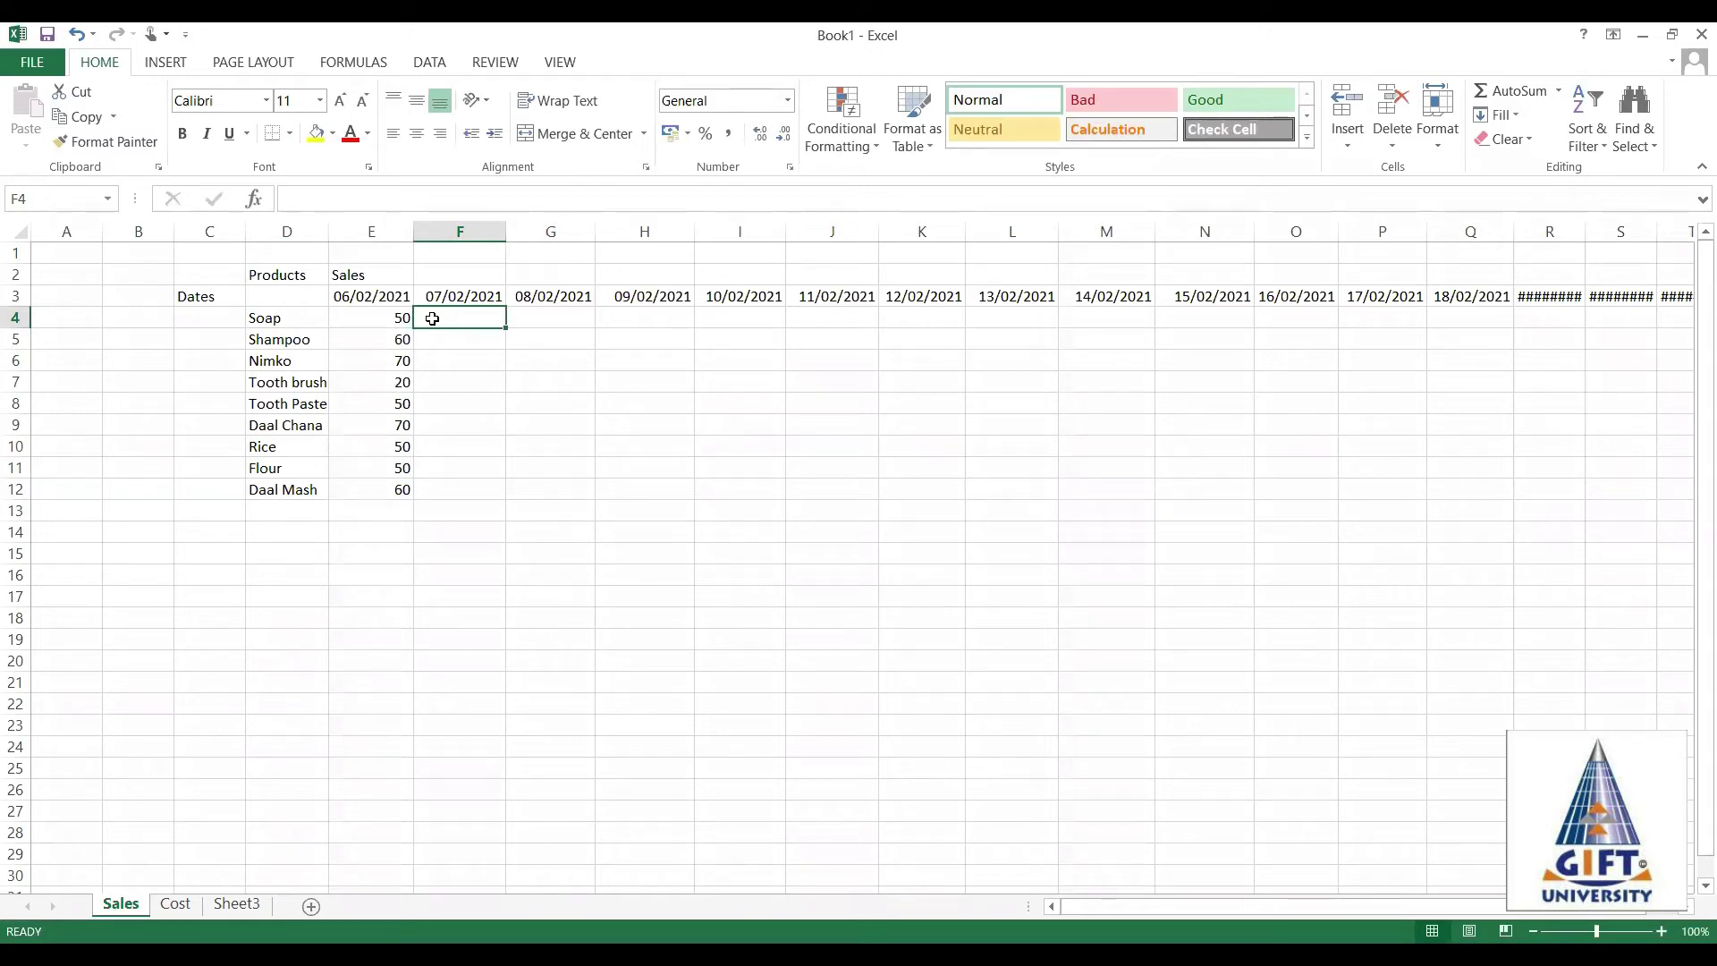
Enter 07/02/2021 sales of 56, 67, 78 and 89 for Soap through Tooth brush in F4:F7.
text(56)
click(453, 342)
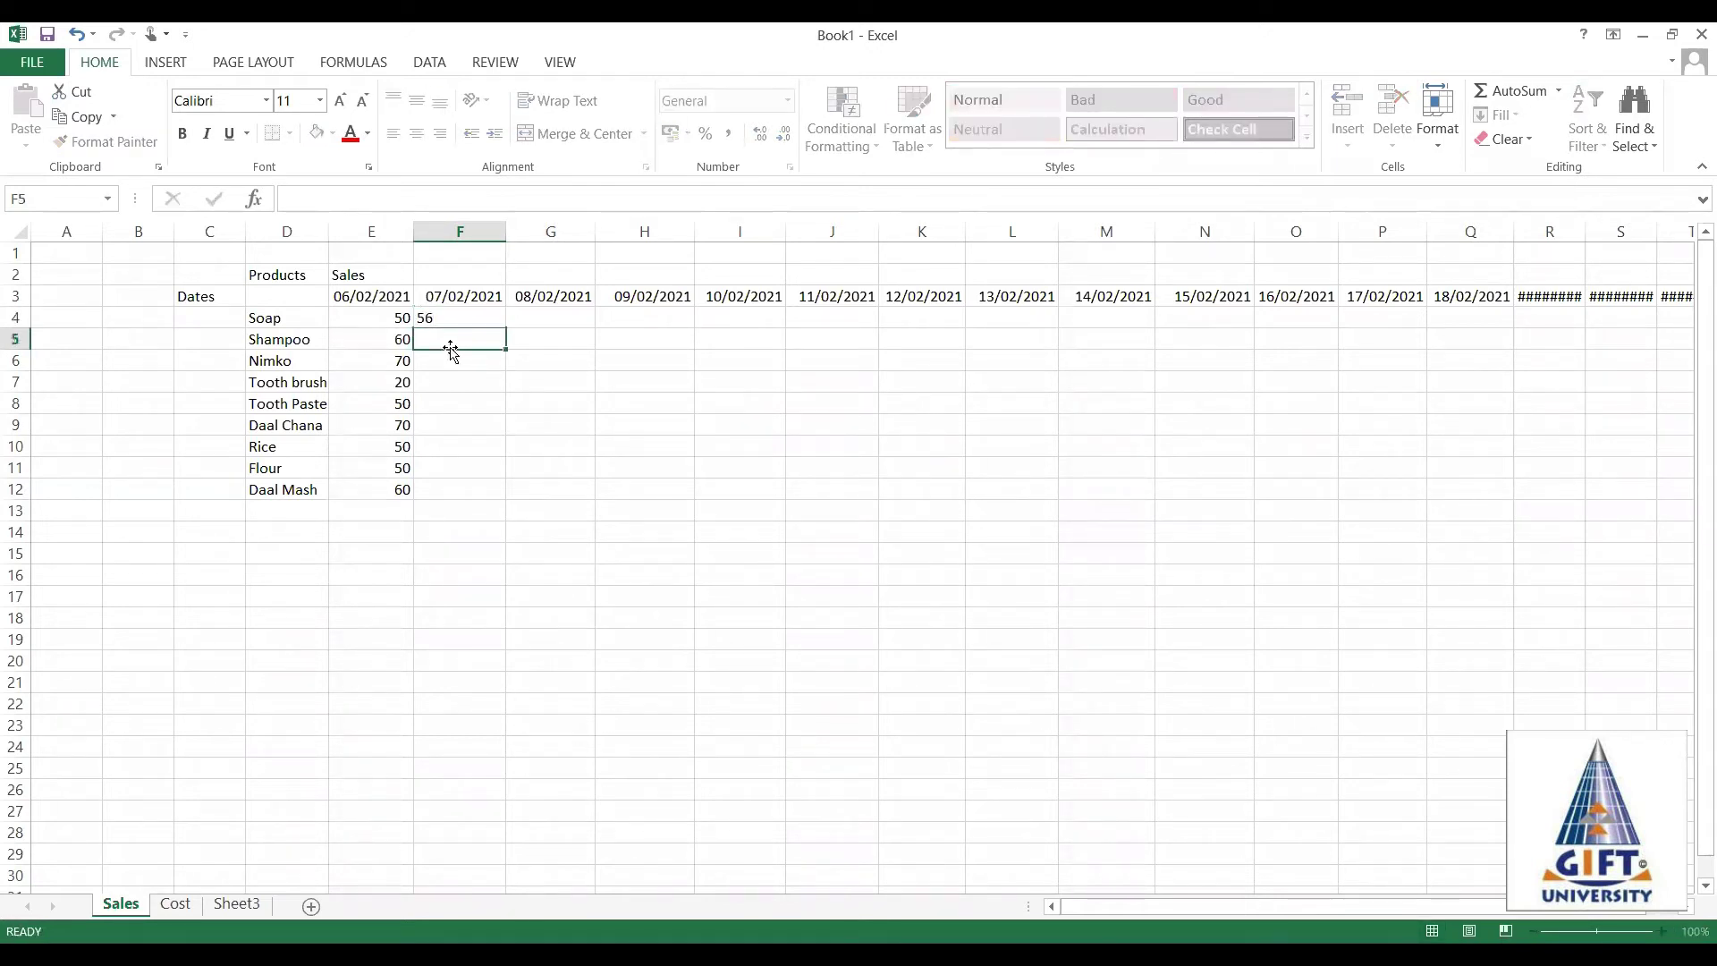
text(67)
click(456, 361)
text(78)
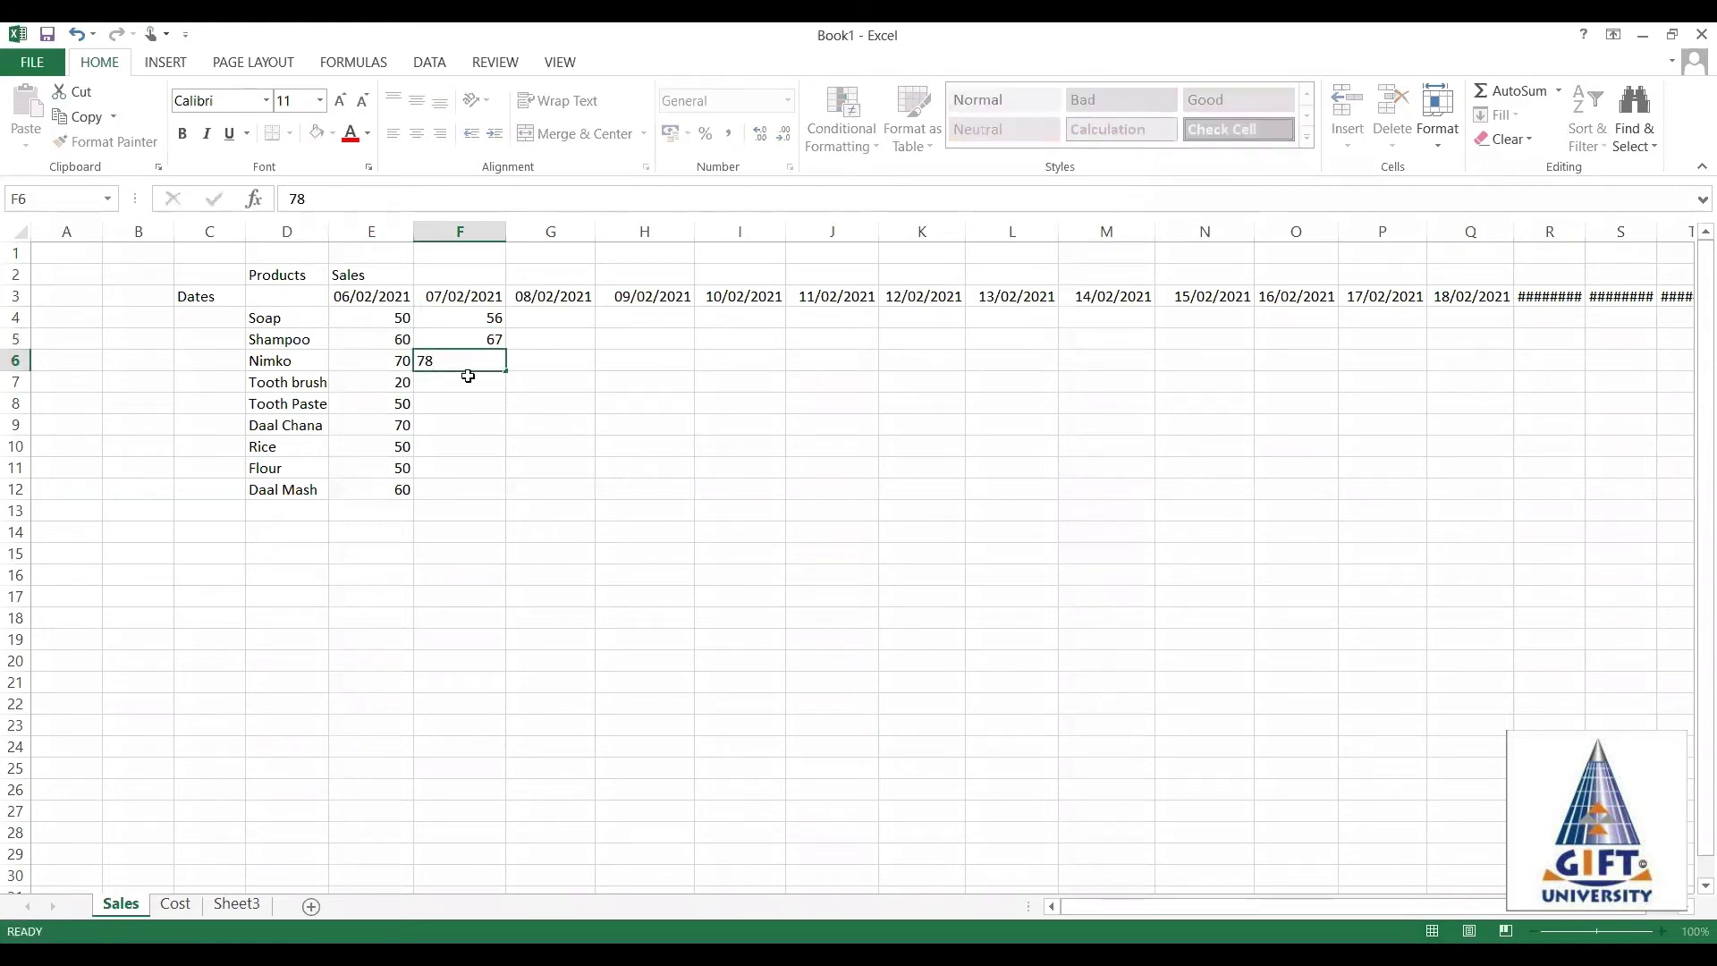
key(Return)
text(89)
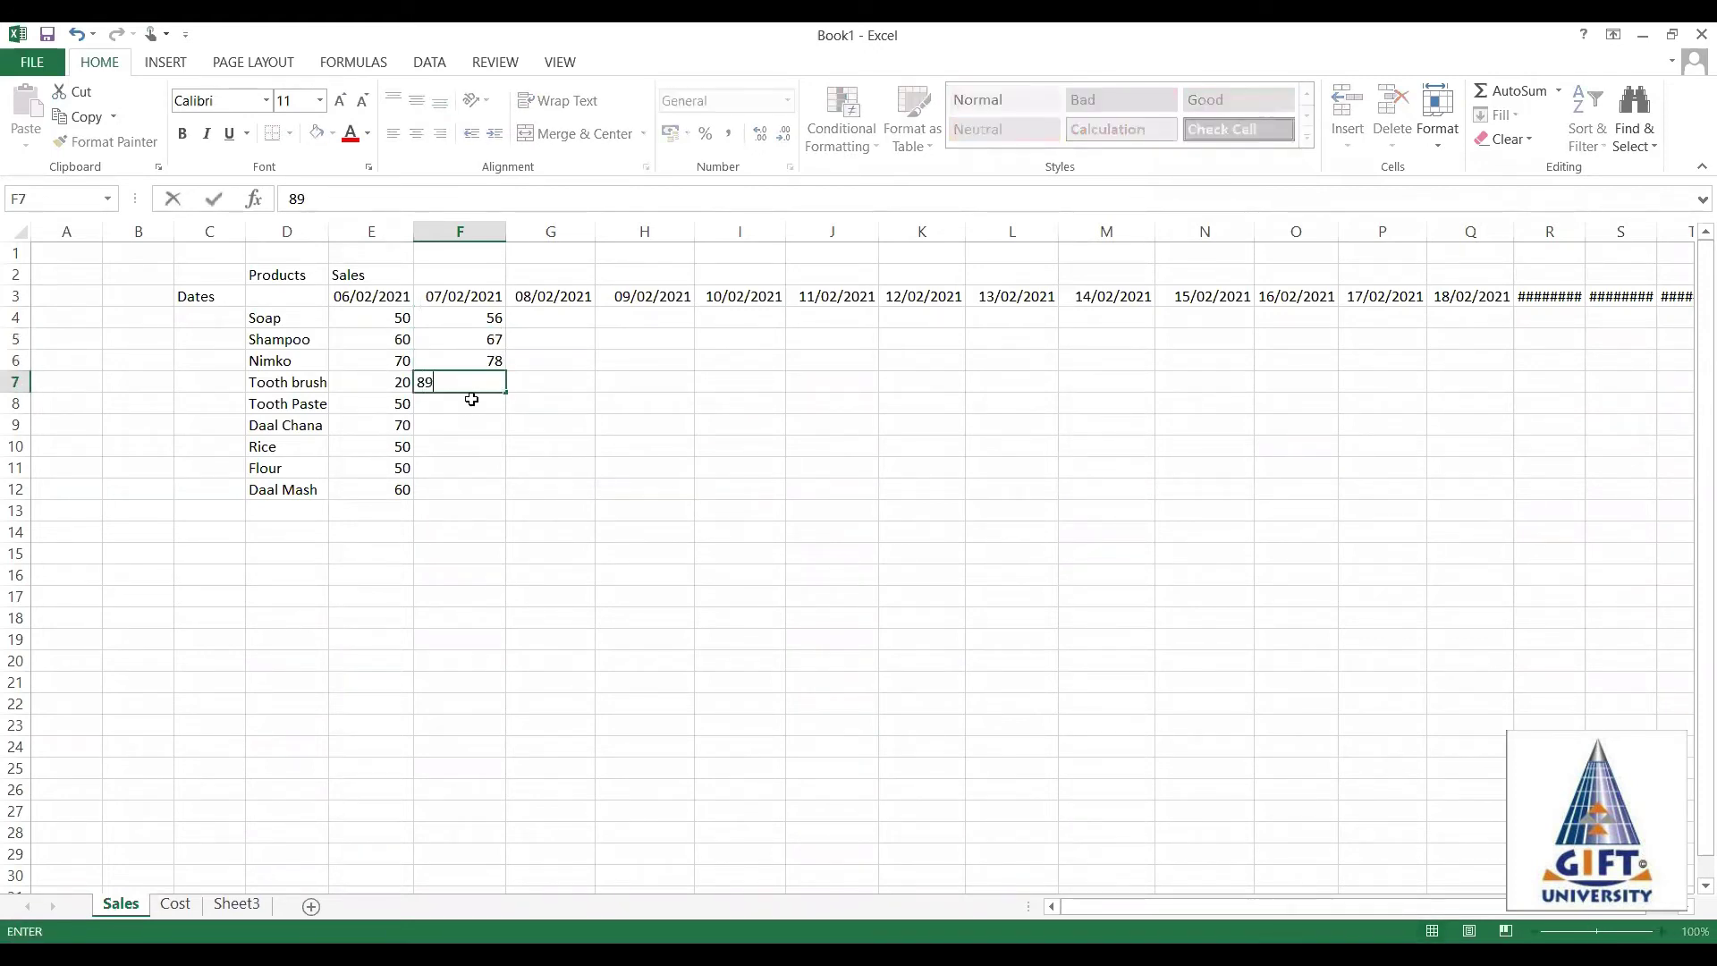
click(477, 414)
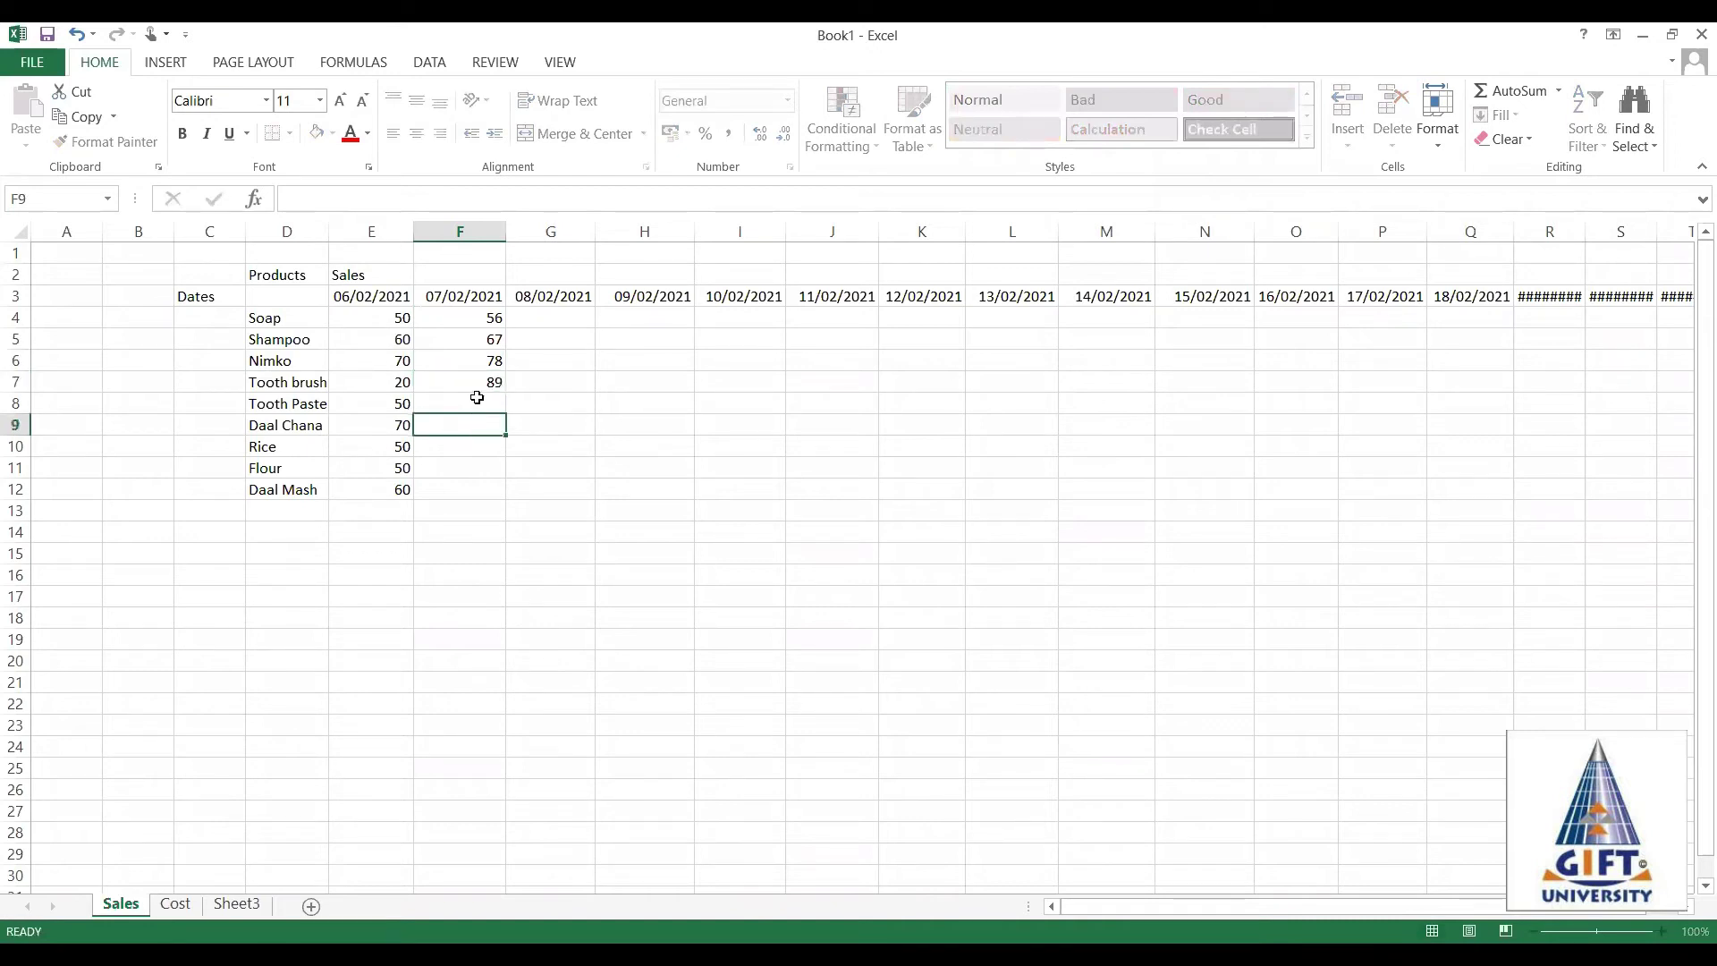
Enter 98, 33 and 23 for Tooth Paste, Daal Chana and Rice in column F.
click(477, 398)
text(98)
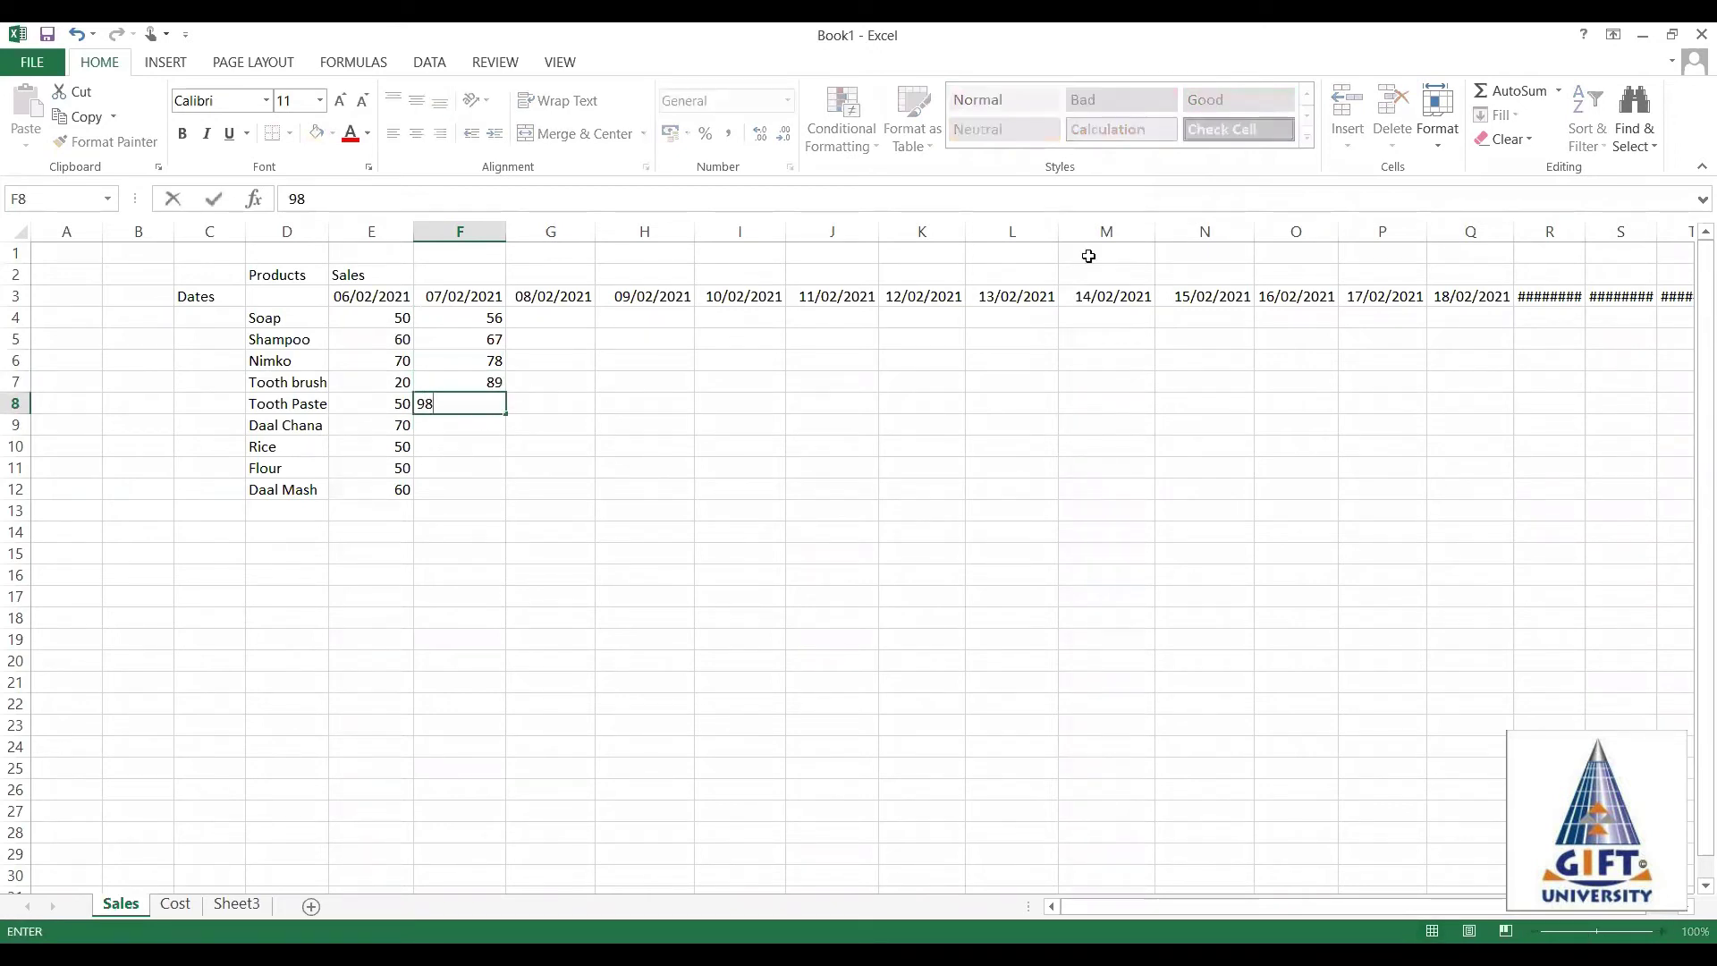
click(483, 435)
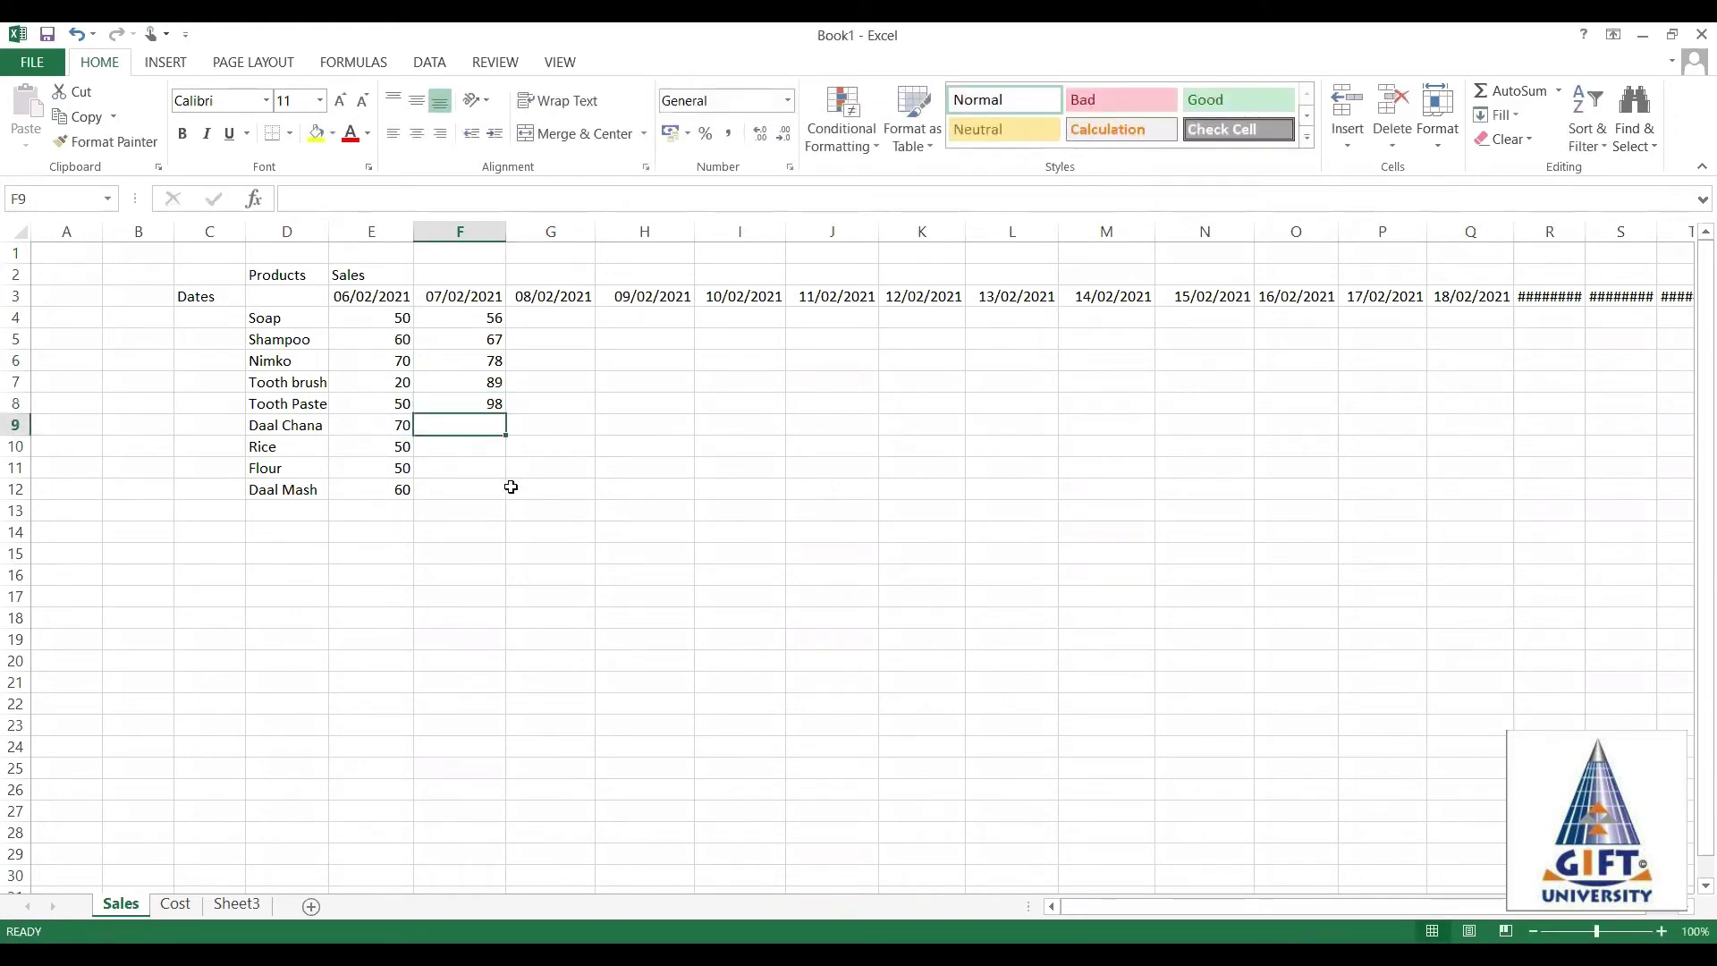
text(33)
click(511, 487)
click(493, 447)
text(23)
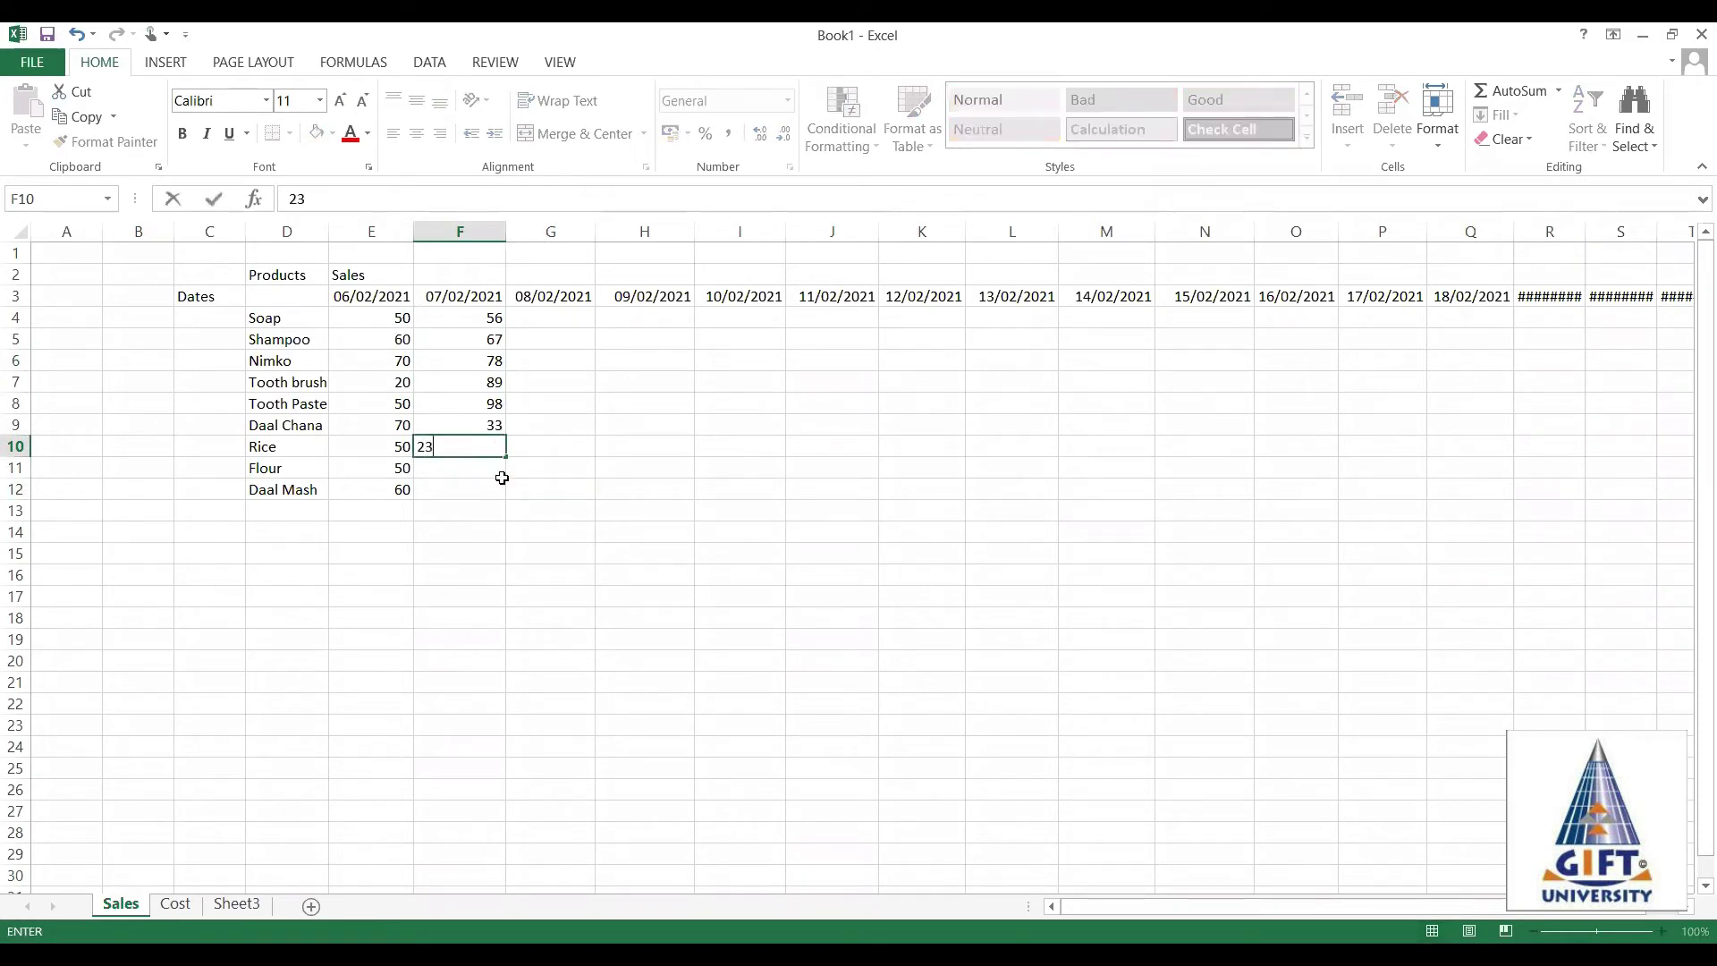
click(490, 477)
Enter 23 for both Daal Mash and Flour in column F.
click(492, 492)
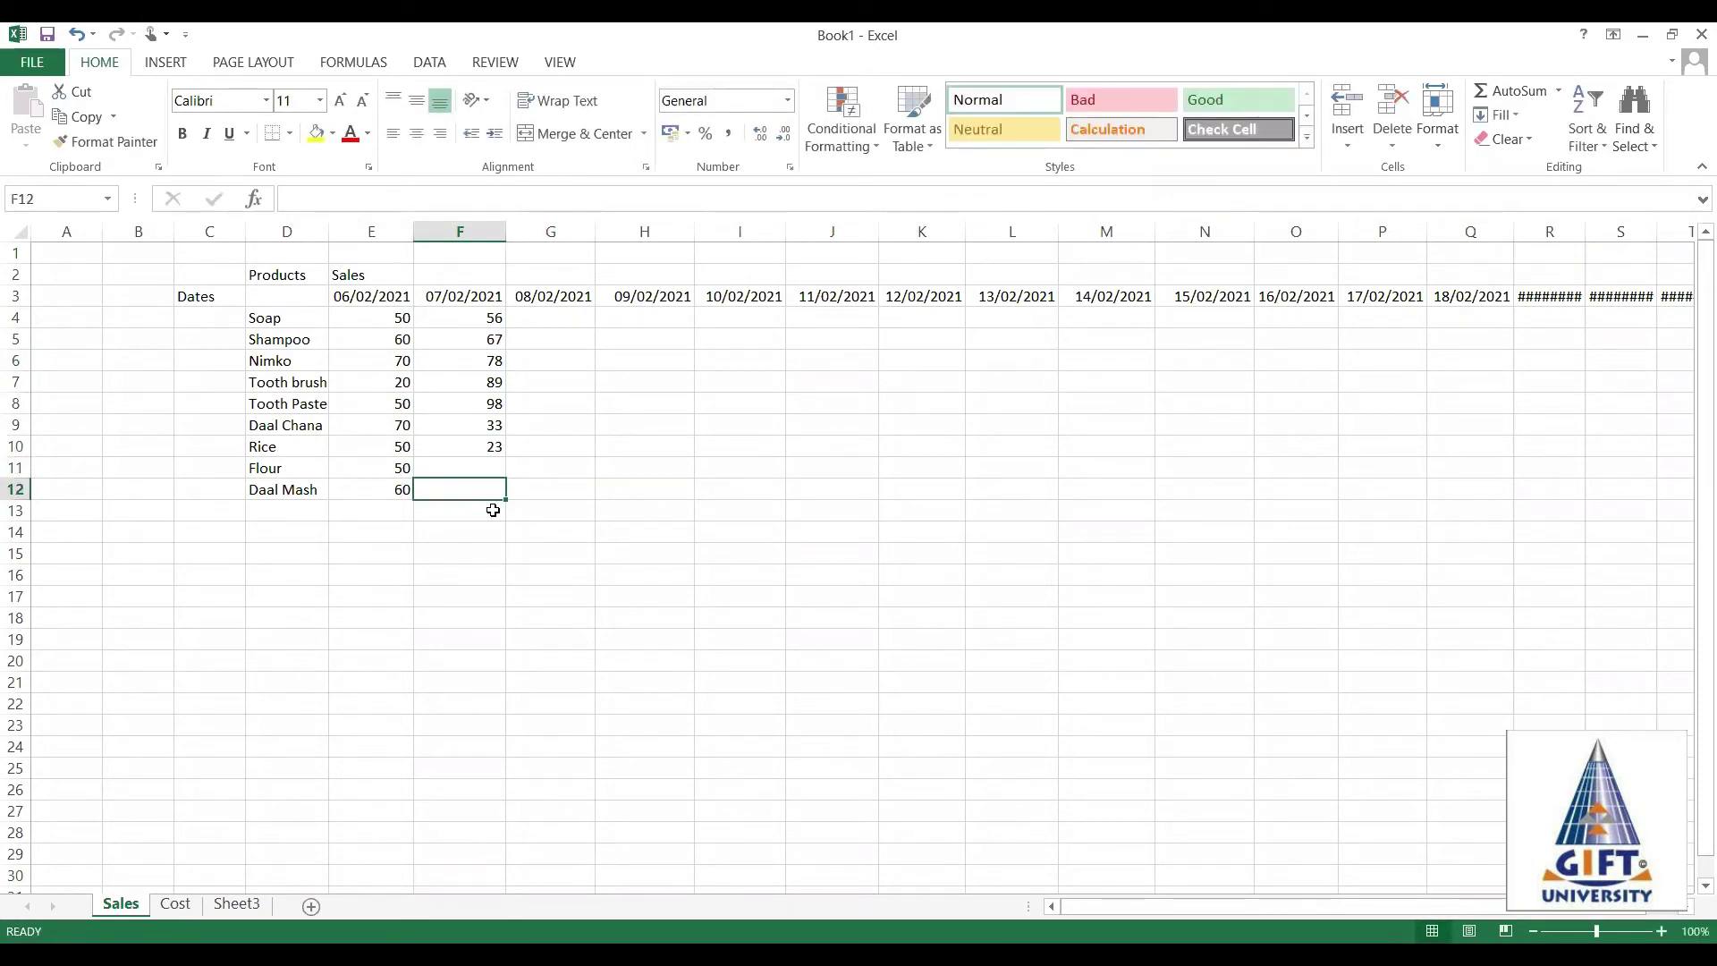
text(23)
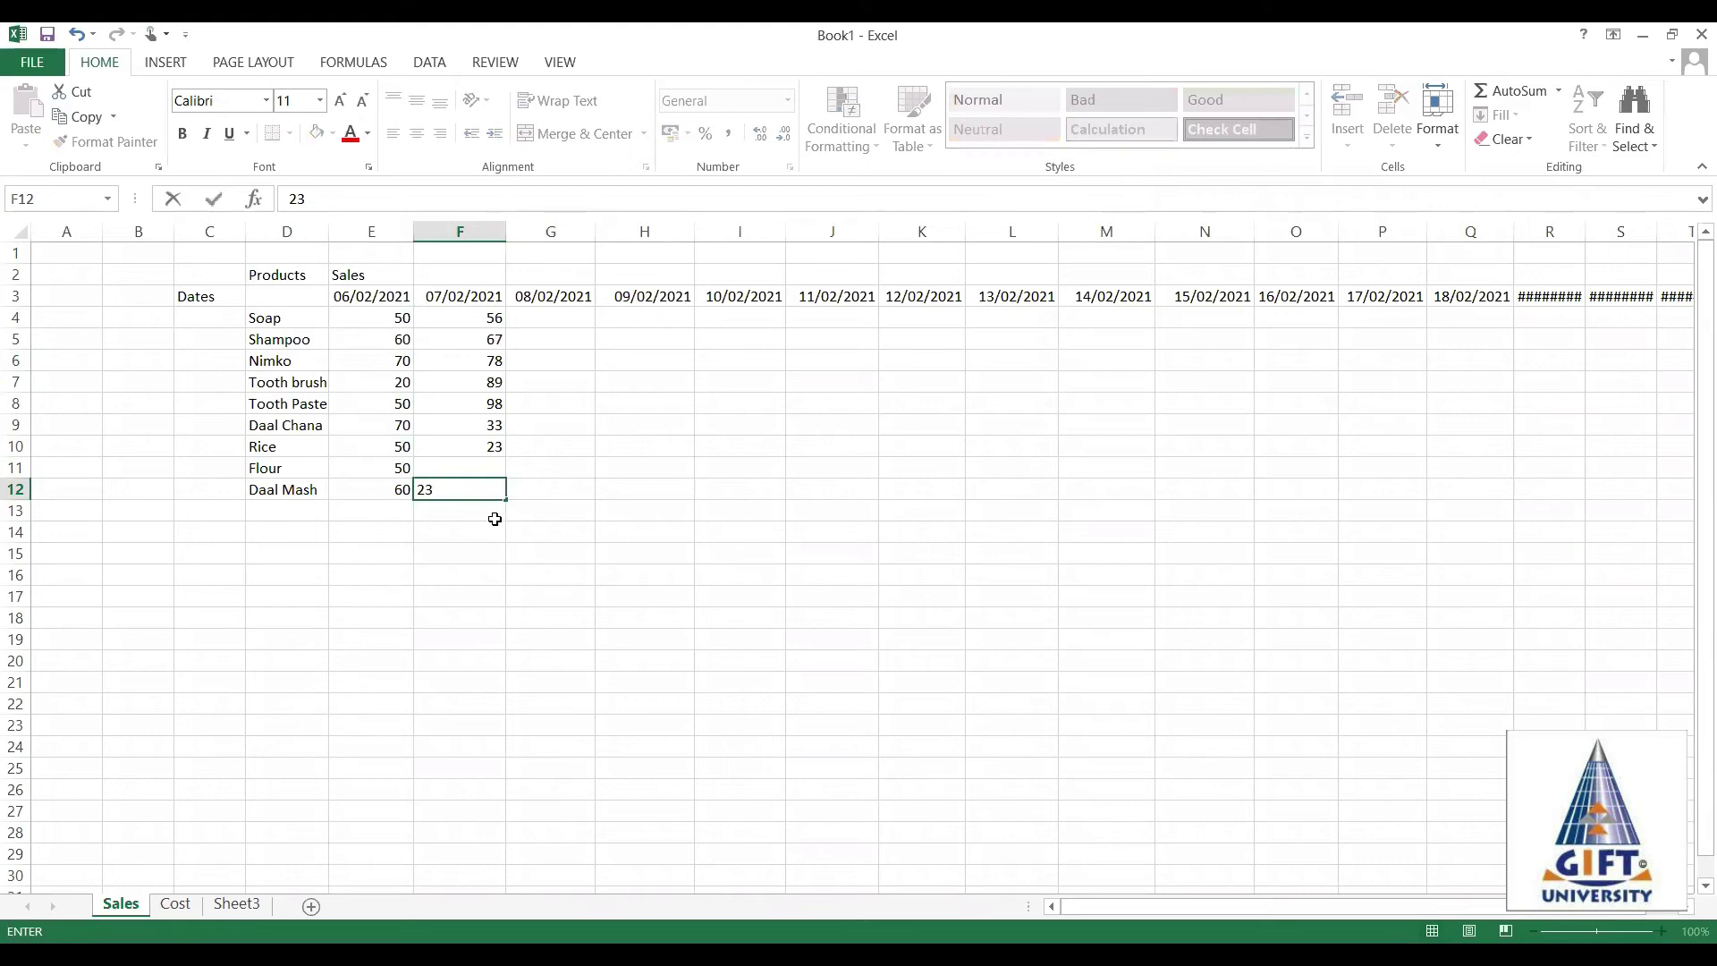
key(Return)
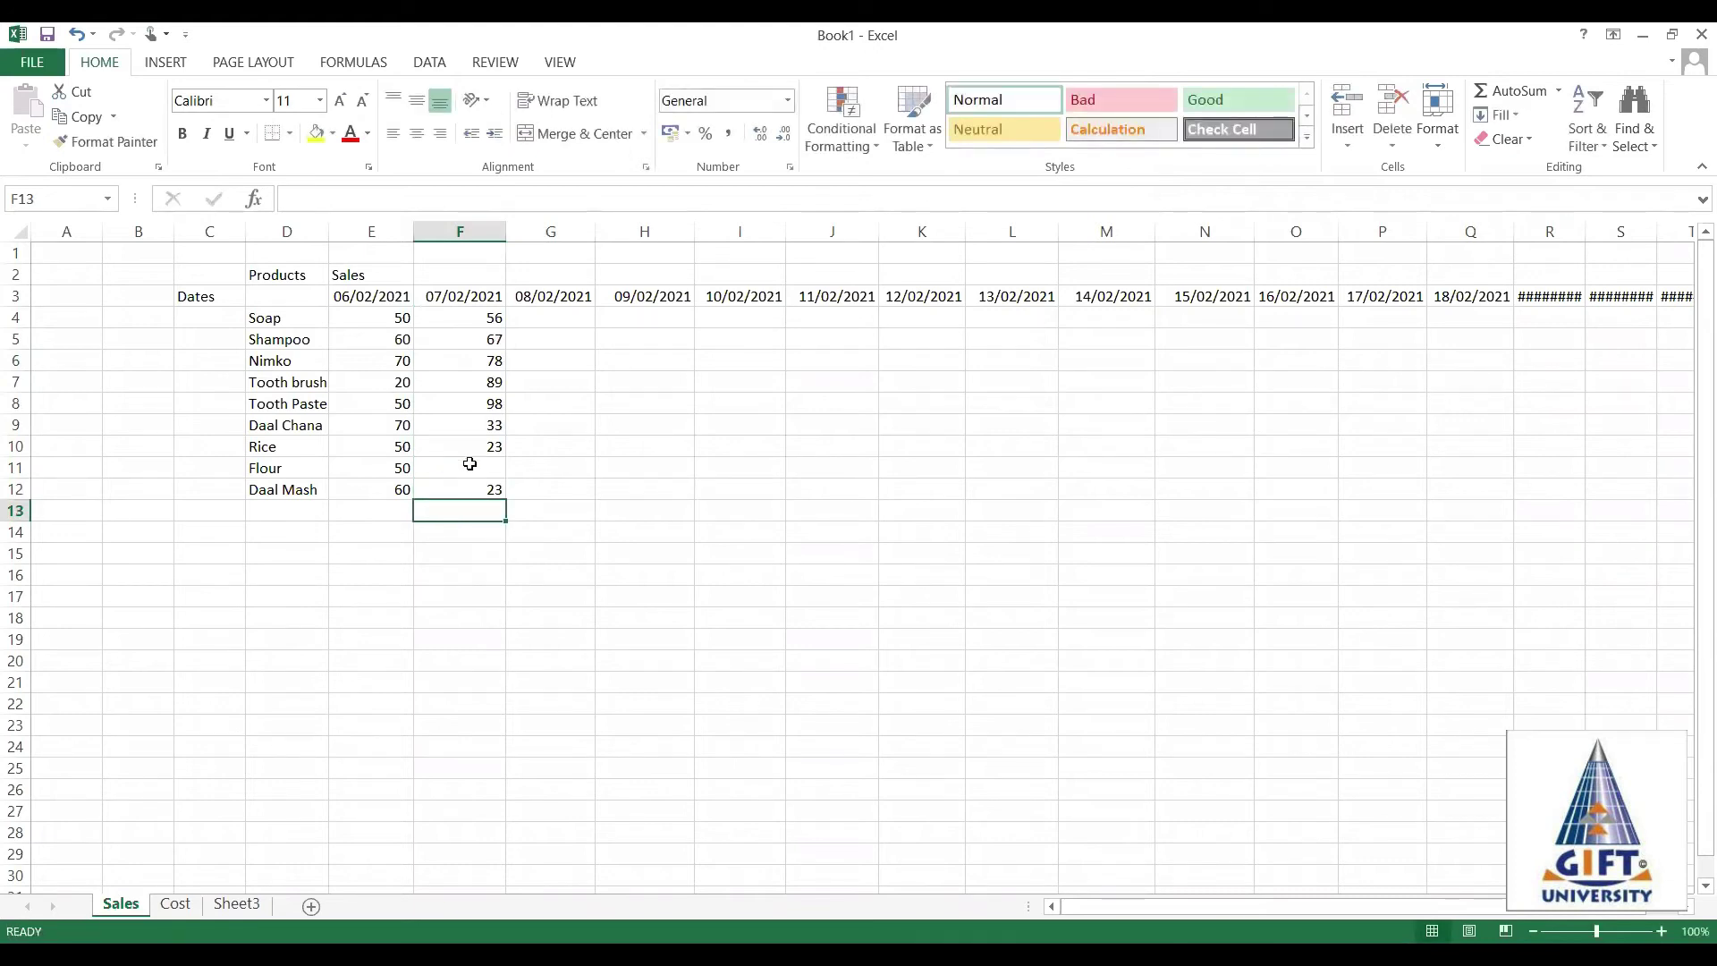
click(468, 468)
text(23)
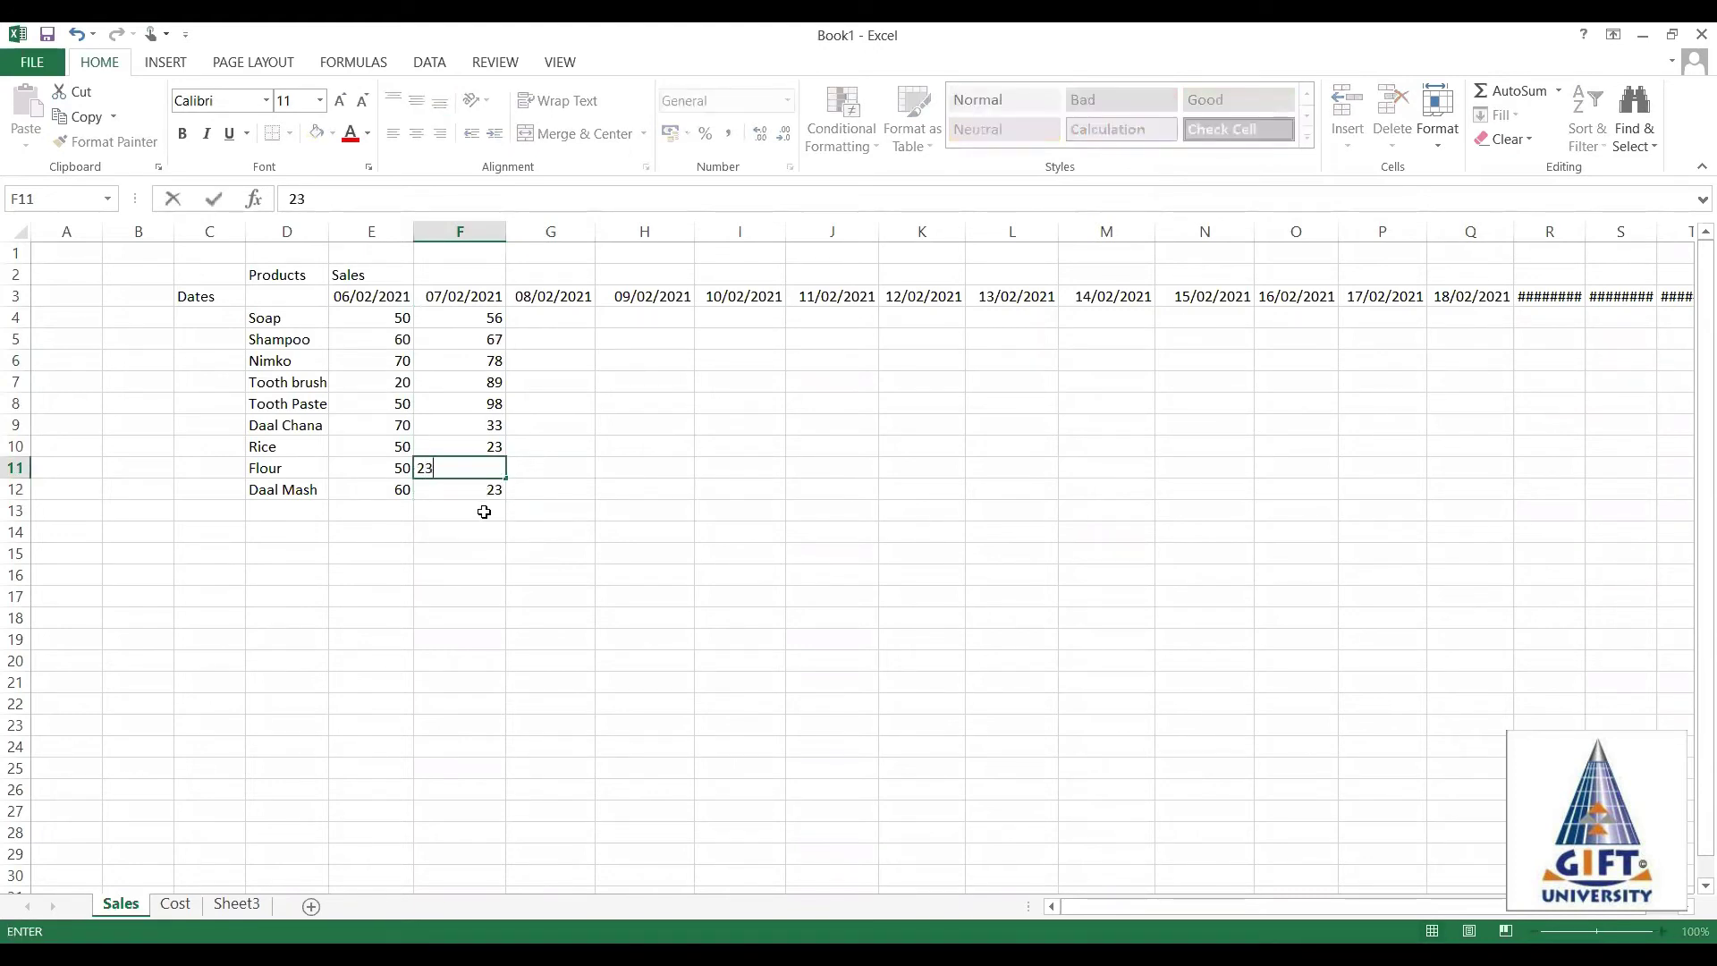
key(Return)
click(474, 537)
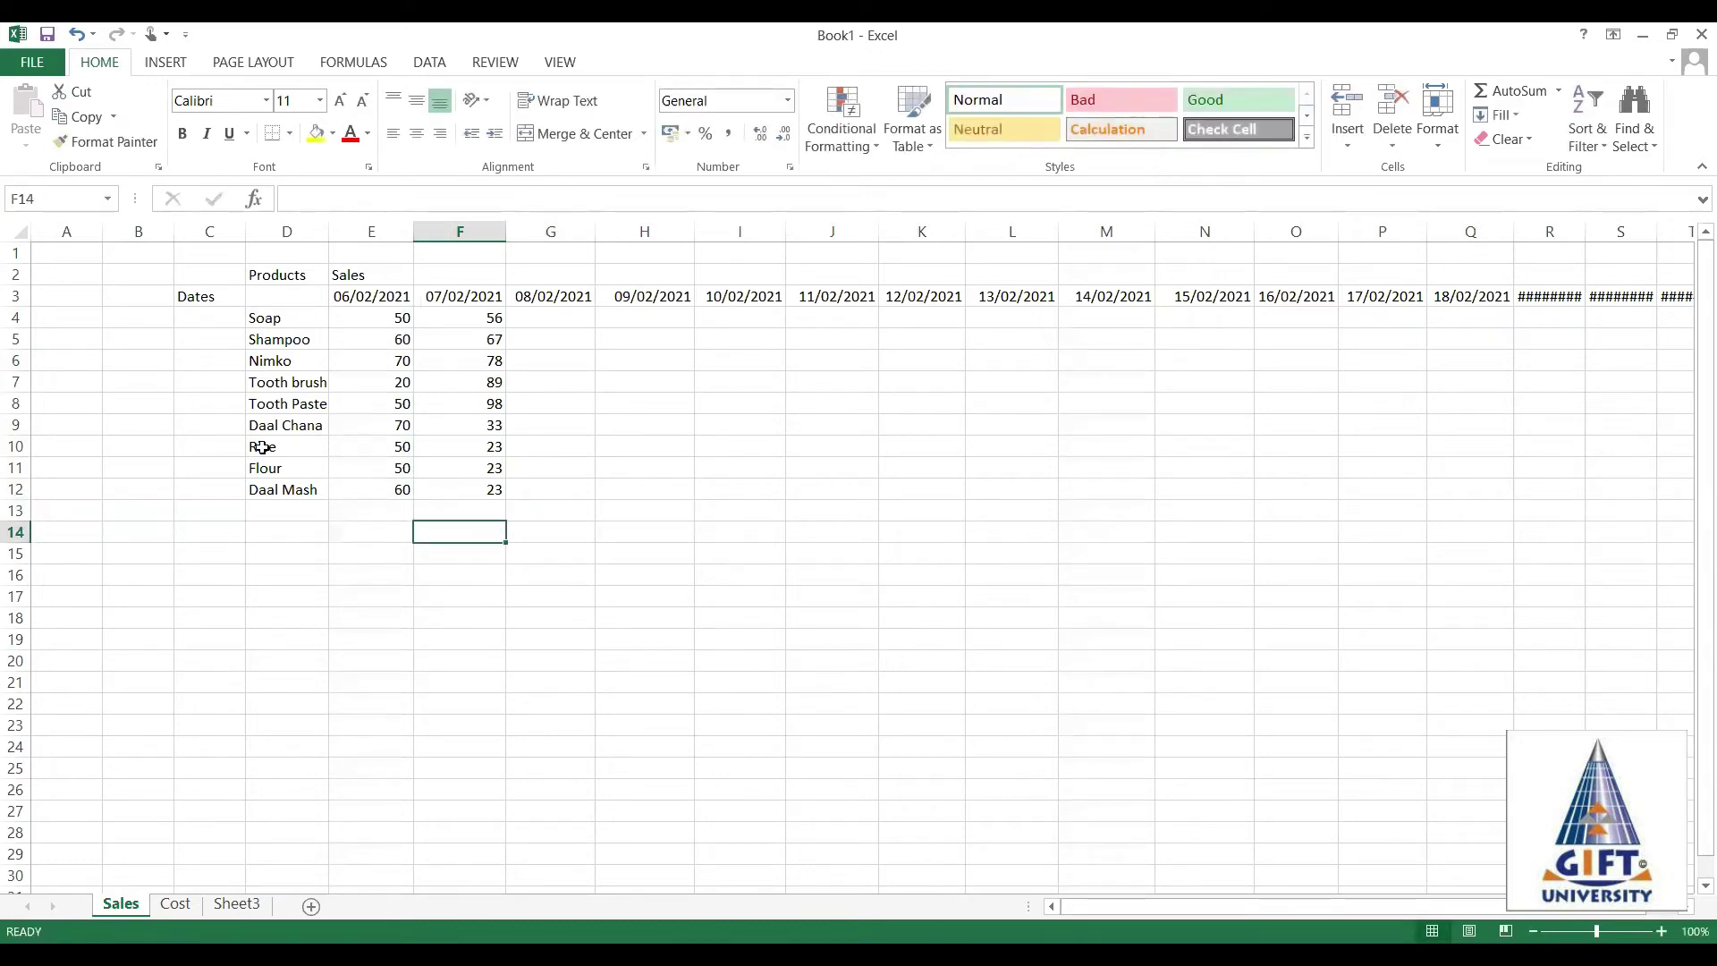
Copy the Dates and Products labels and the nine product names (C2:D12) on the Sales sheet.
click(199, 295)
click(190, 269)
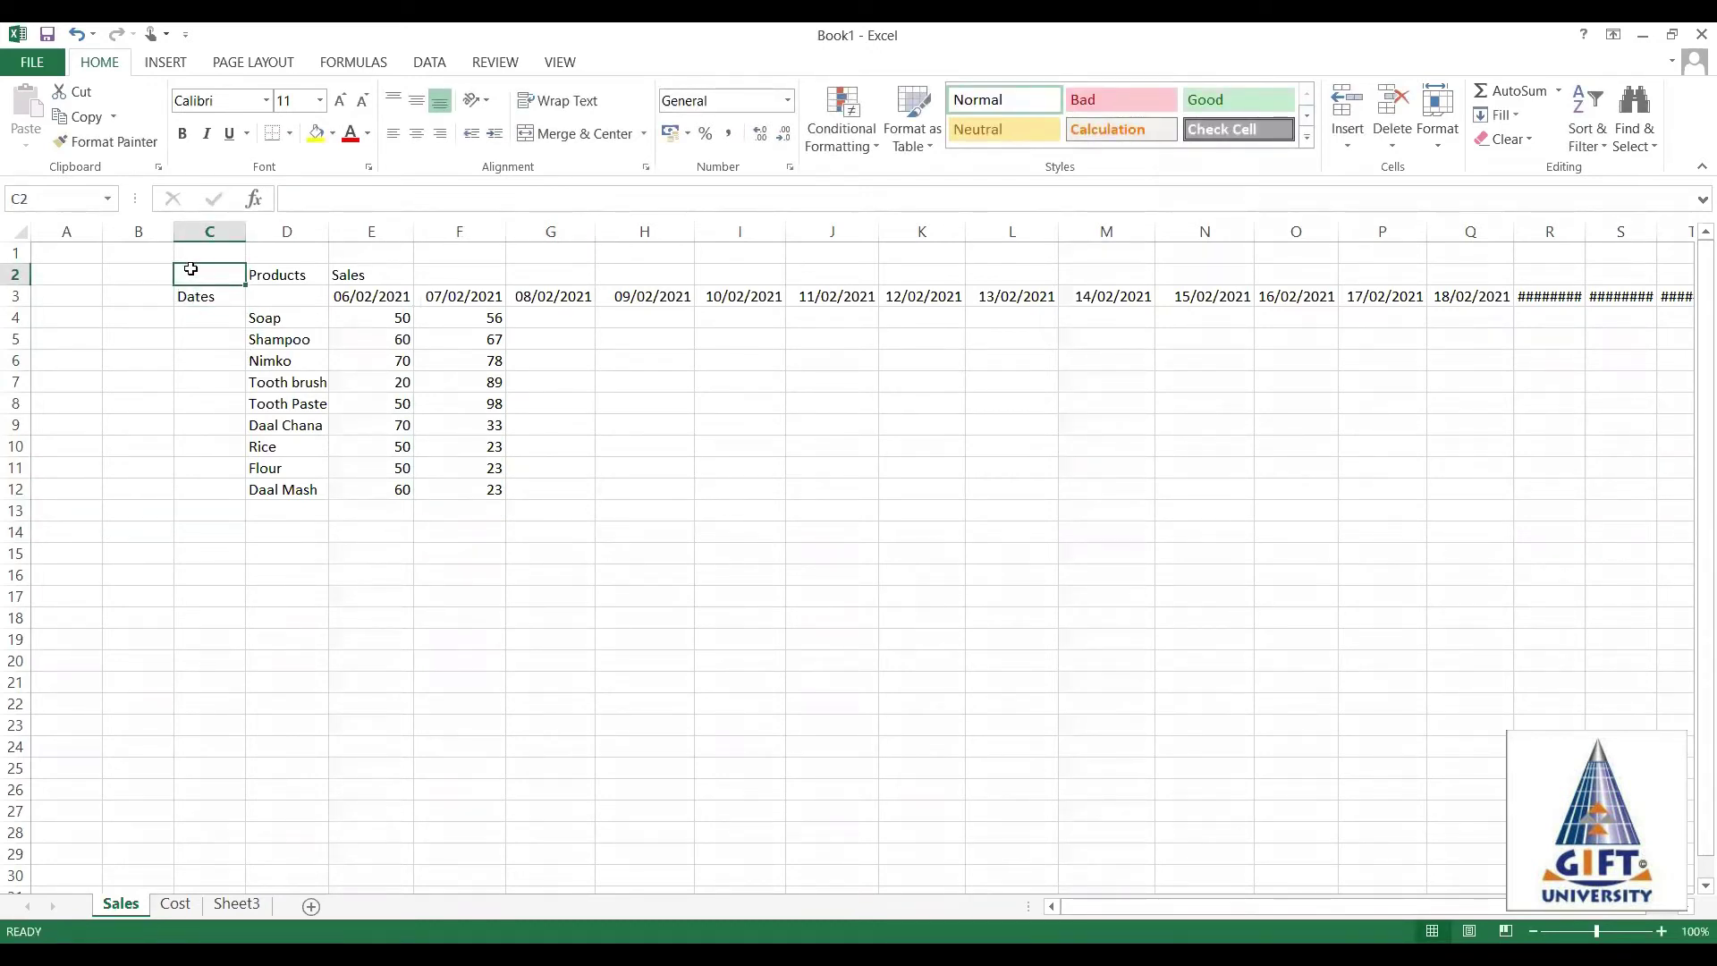
key(shift+Right)
key(shift+Right)
key(shift+Down)
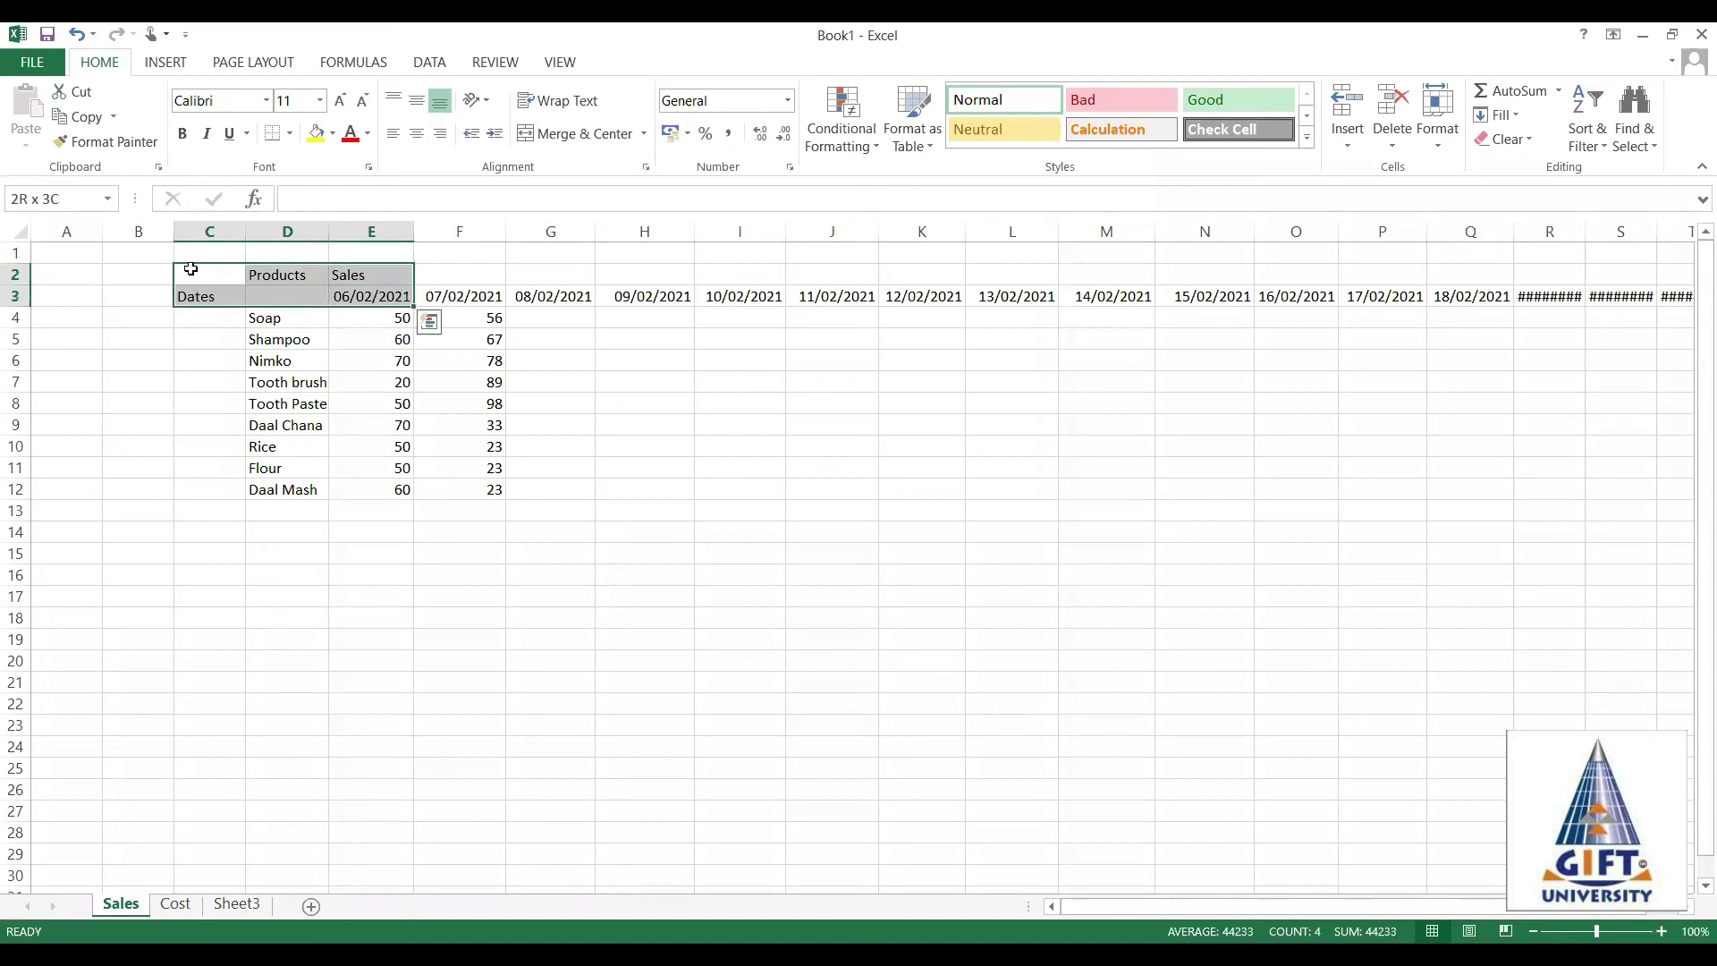
key(shift+Left)
key(shift+Left)
key(shift+Right)
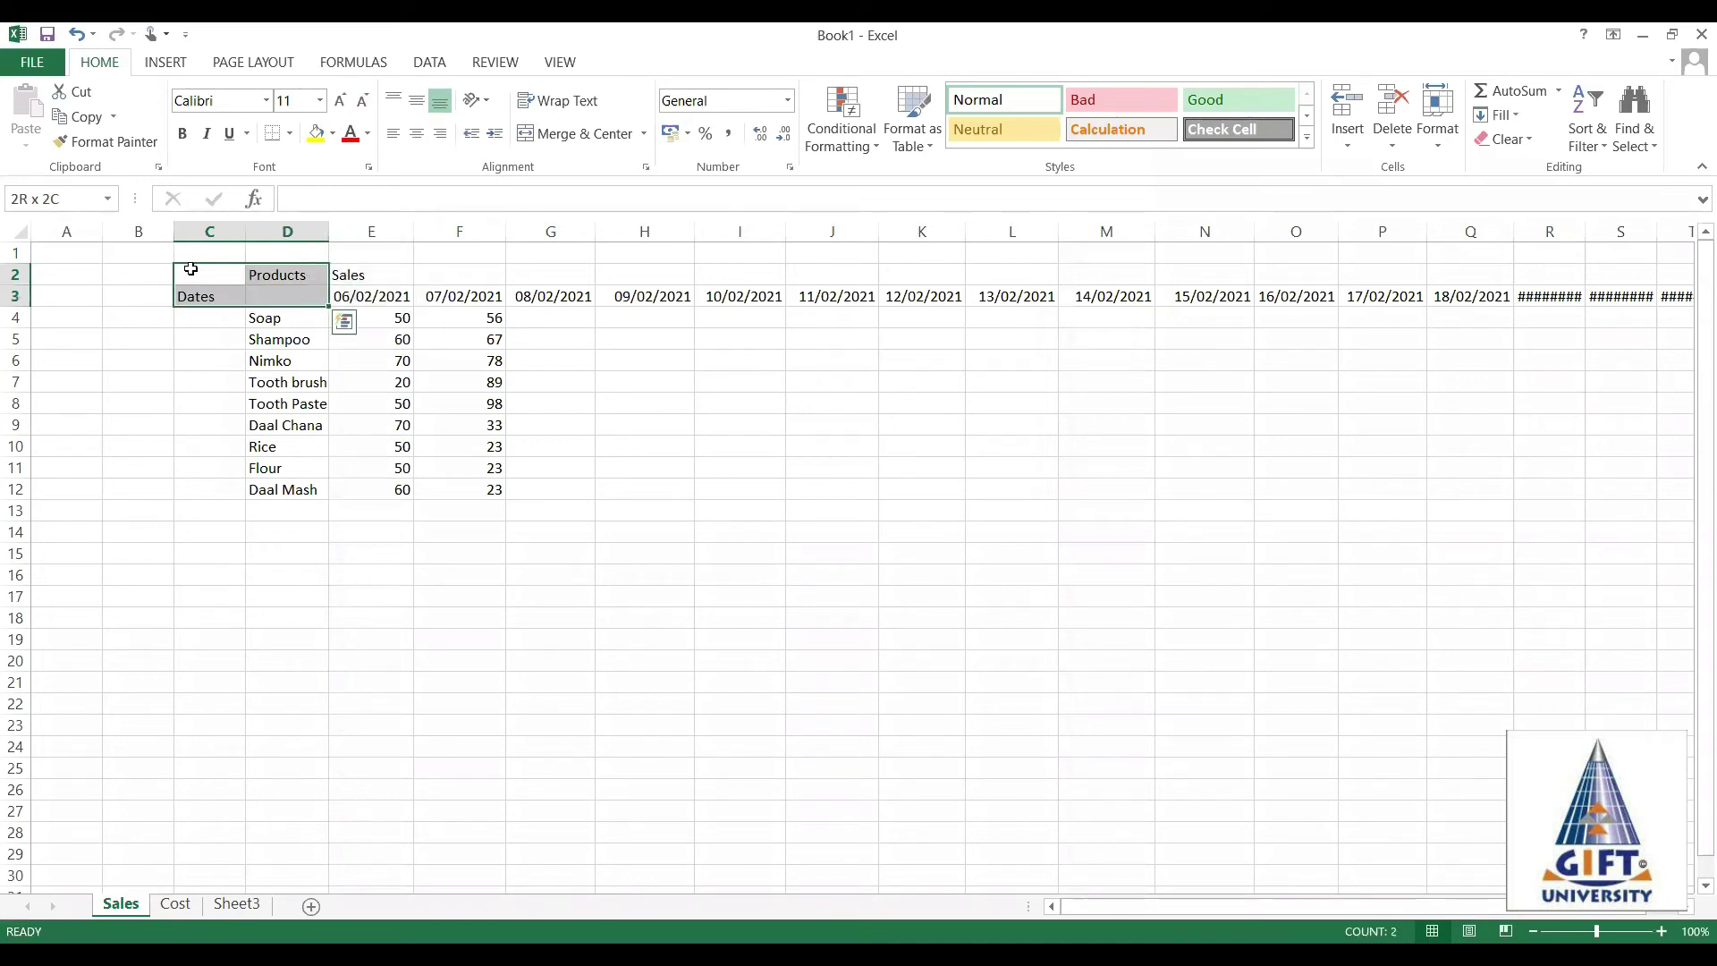
key(shift+Down)
key(shift+Down)
key(shift+Down)
key(shift+Down)
key(shift+Down)
key(shift+Down)
key(shift+Up)
key(shift+Up)
key(shift+Up)
key(shift+Up)
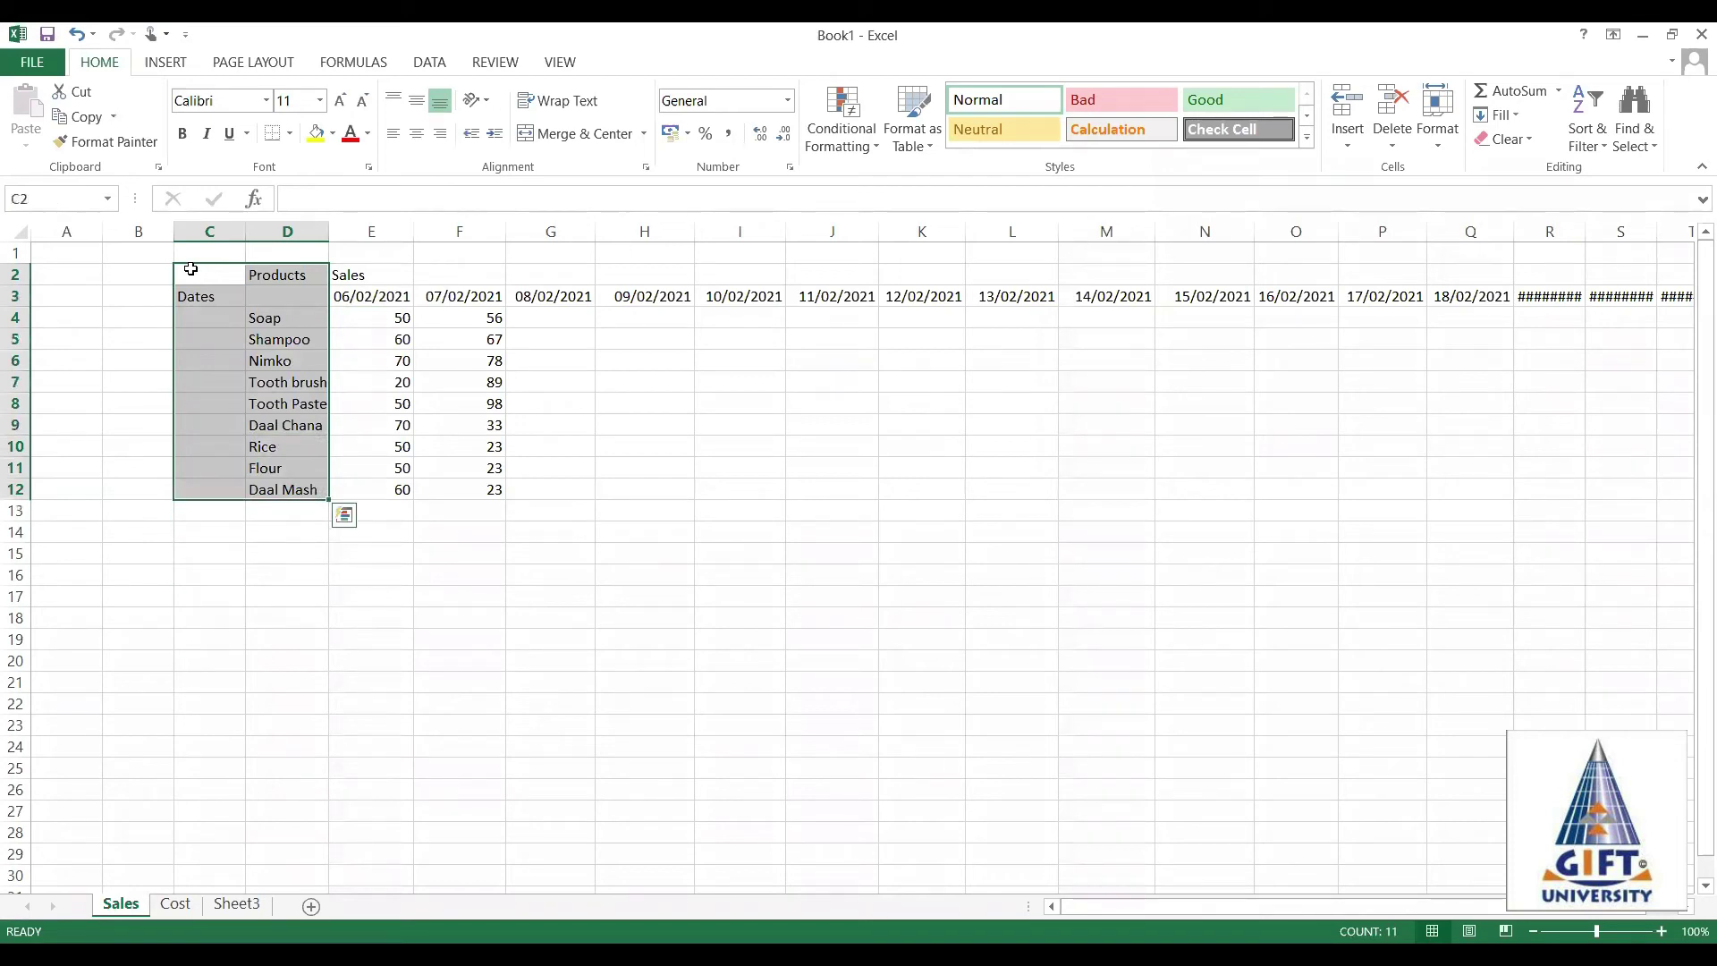
key(ctrl+c)
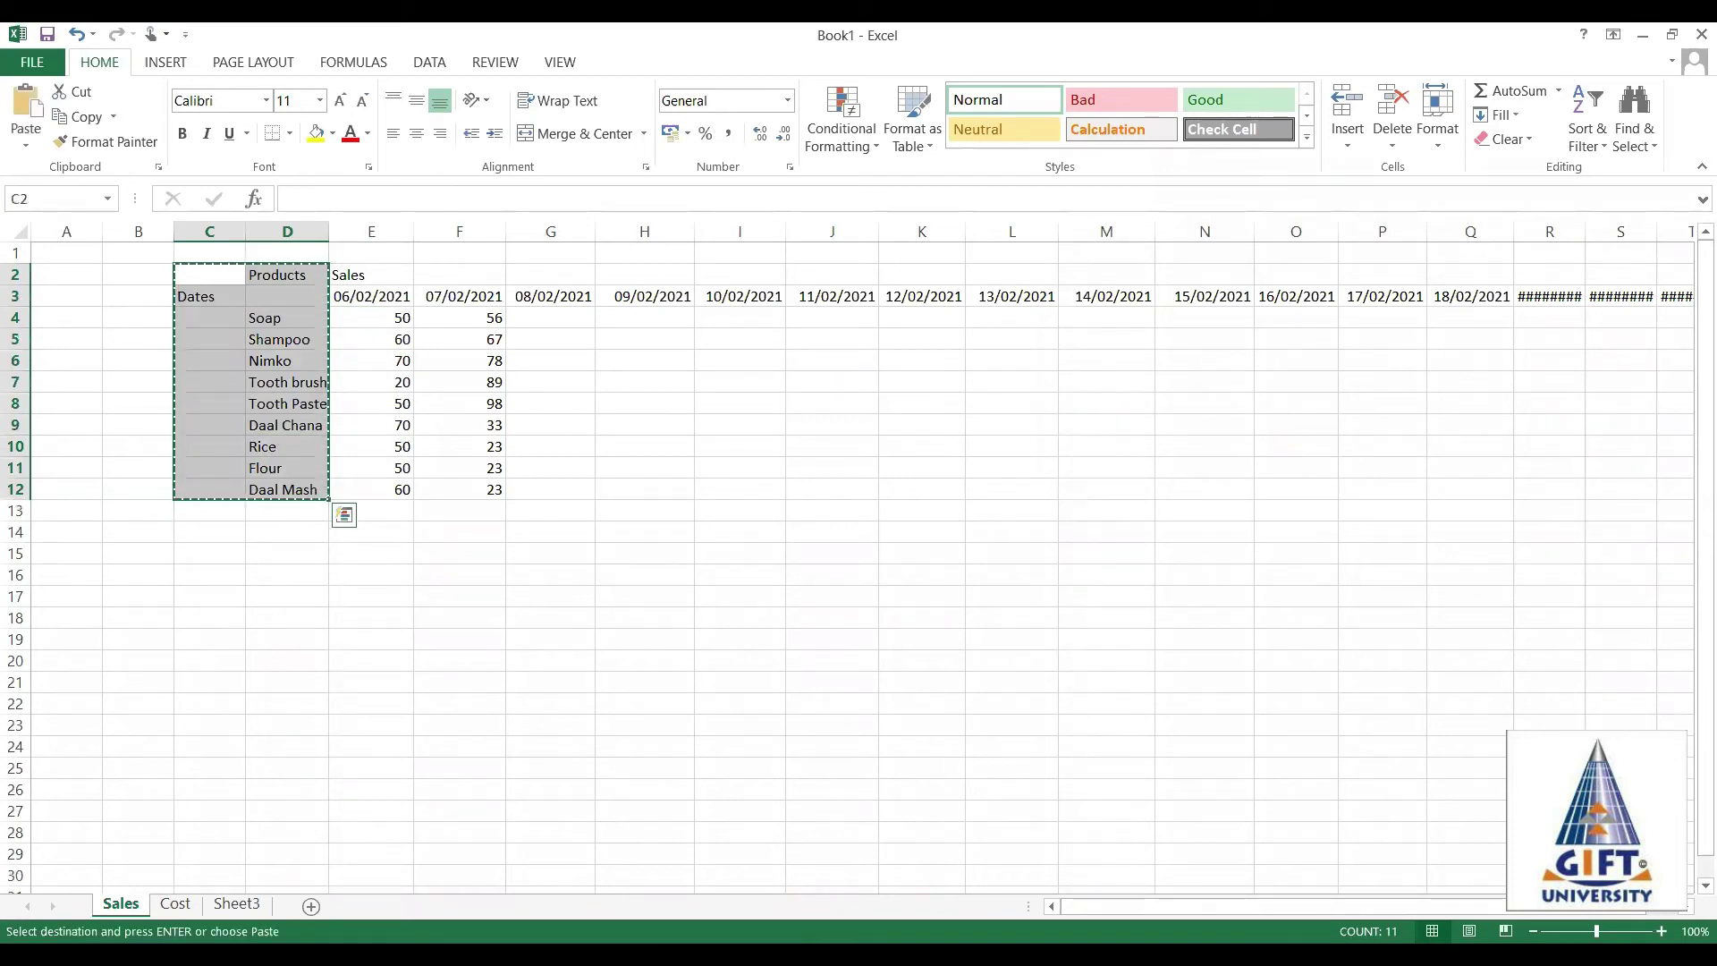
Paste them at D3 of the Cost sheet and widen column E to fit the product names.
click(170, 905)
click(273, 300)
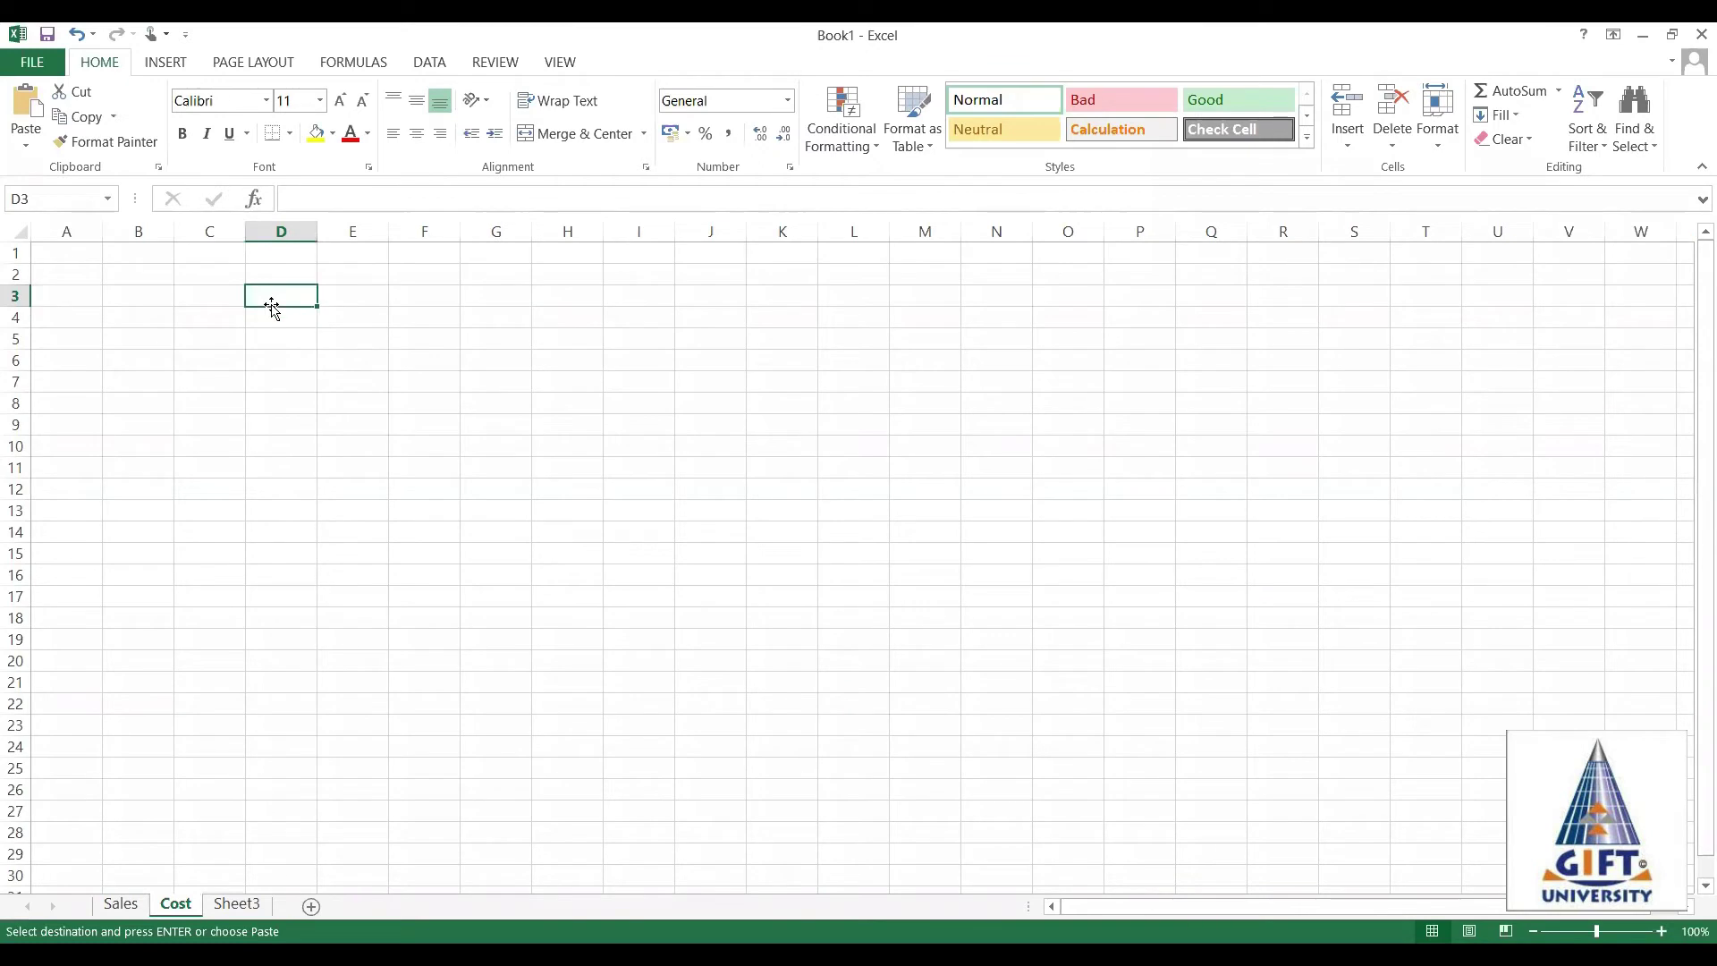
key(ctrl+v)
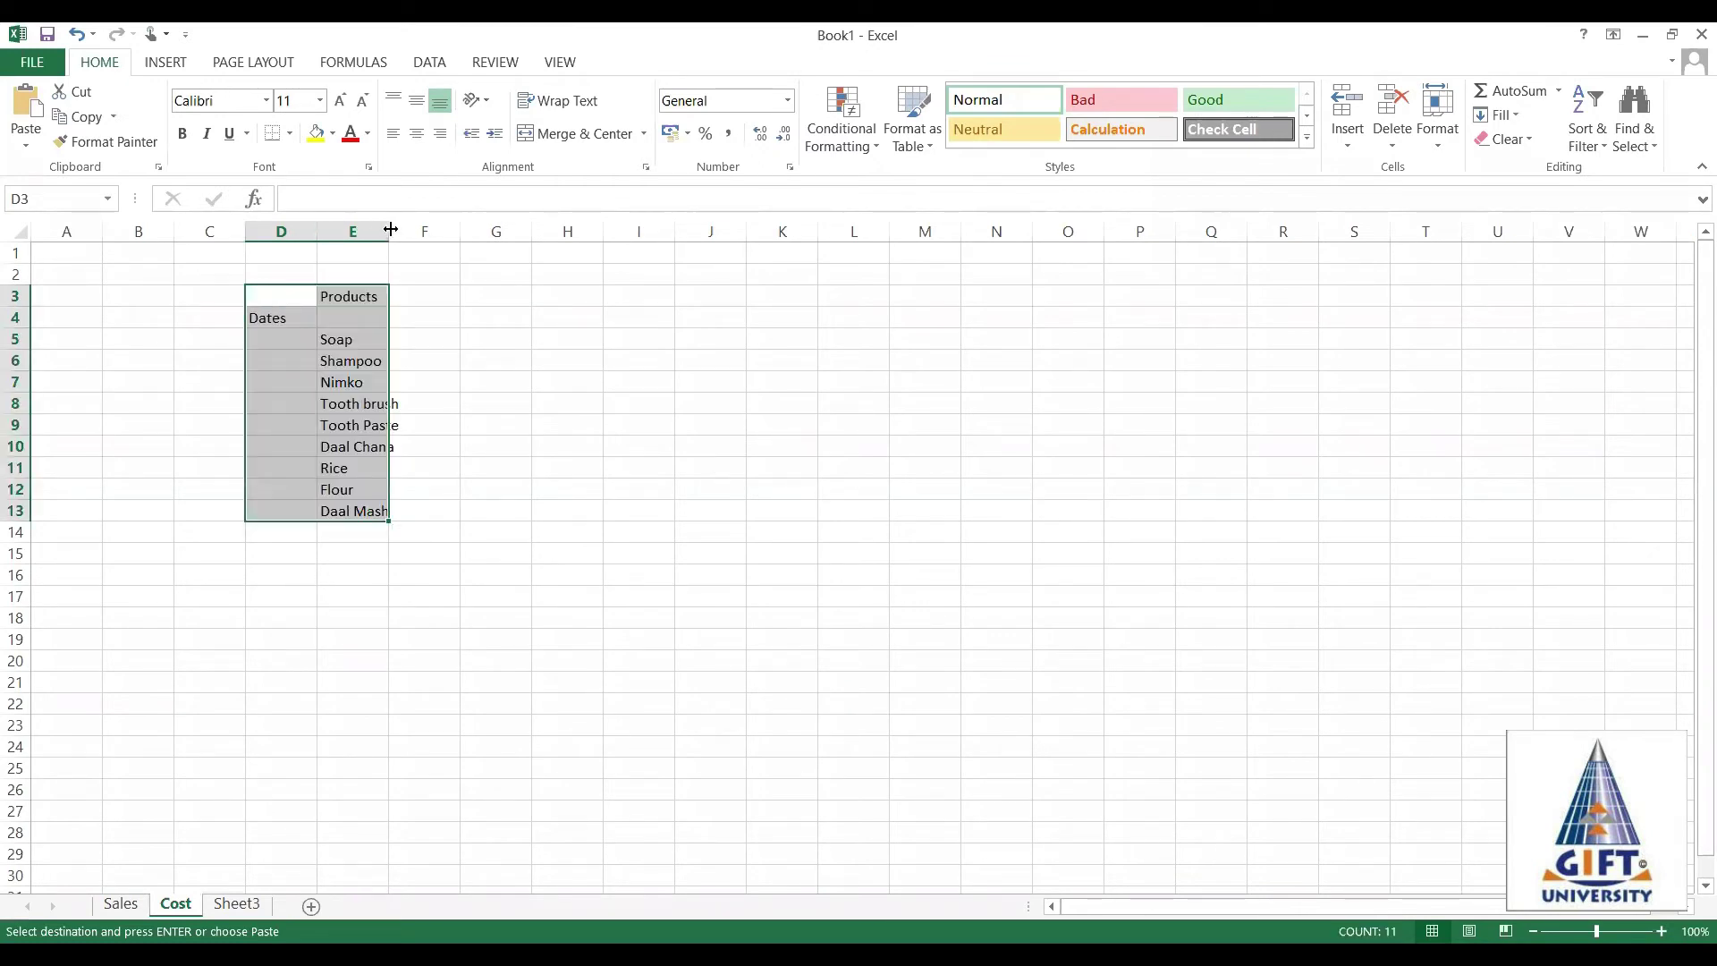
drag(391, 230, 431, 230)
Head the cost column with 'Cost' in F3 and 'Rupees' beneath it in F4.
click(474, 309)
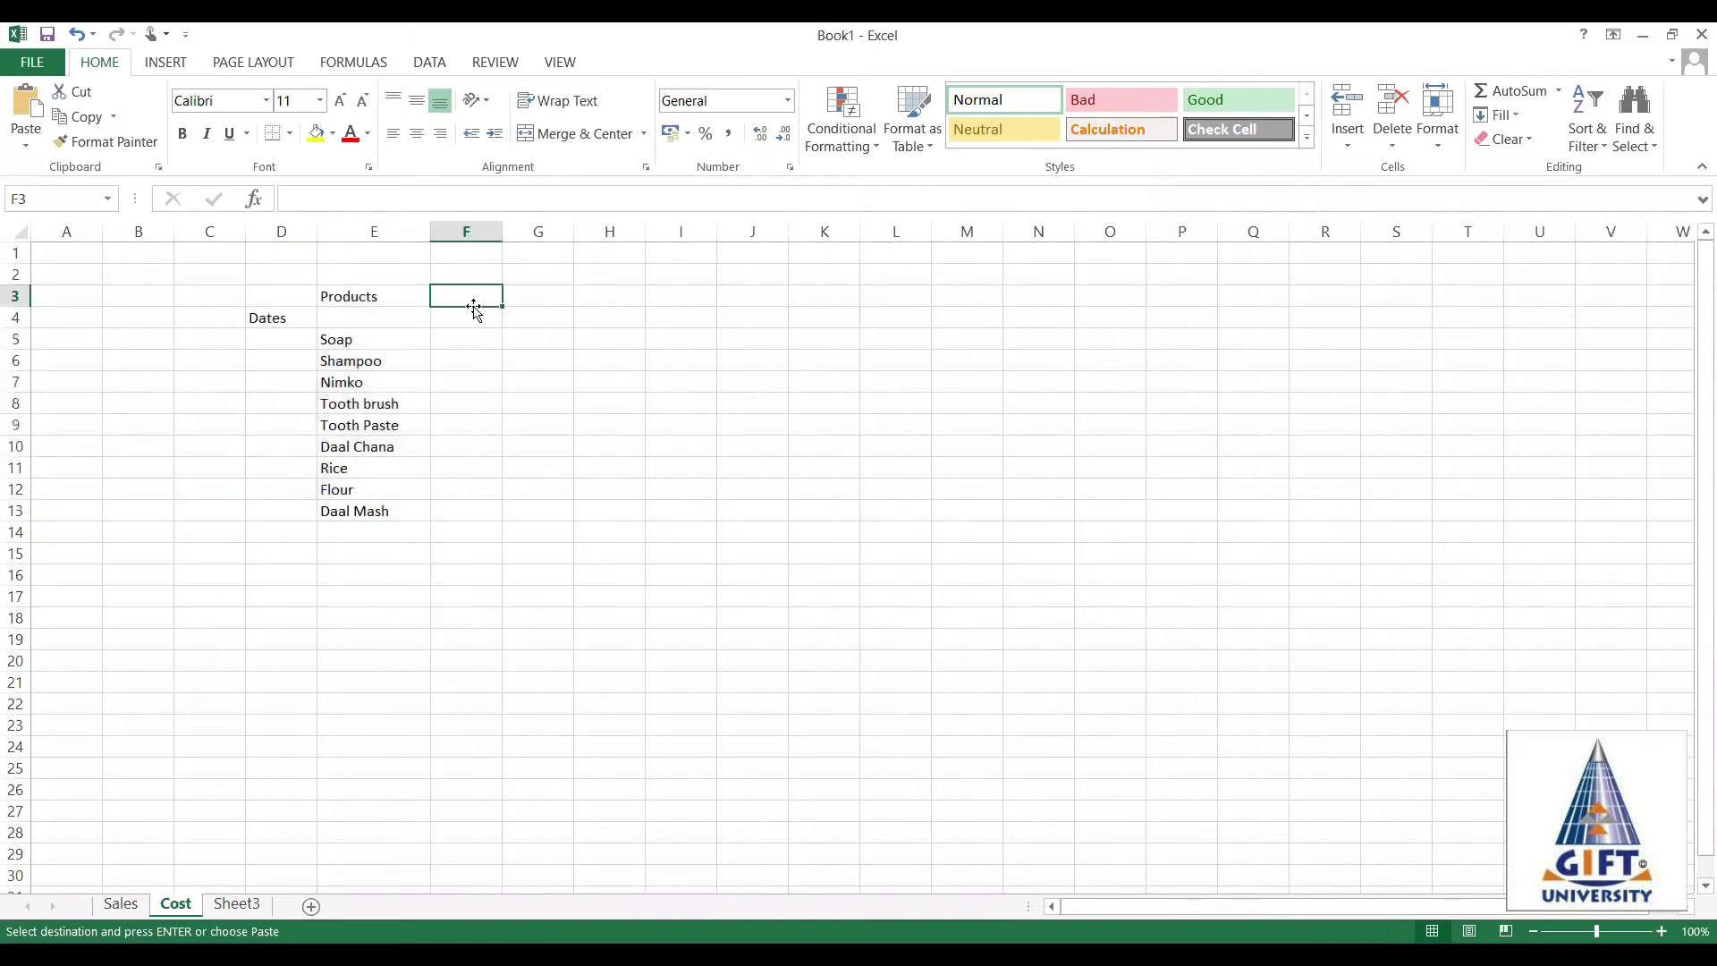
text(Cost)
click(452, 345)
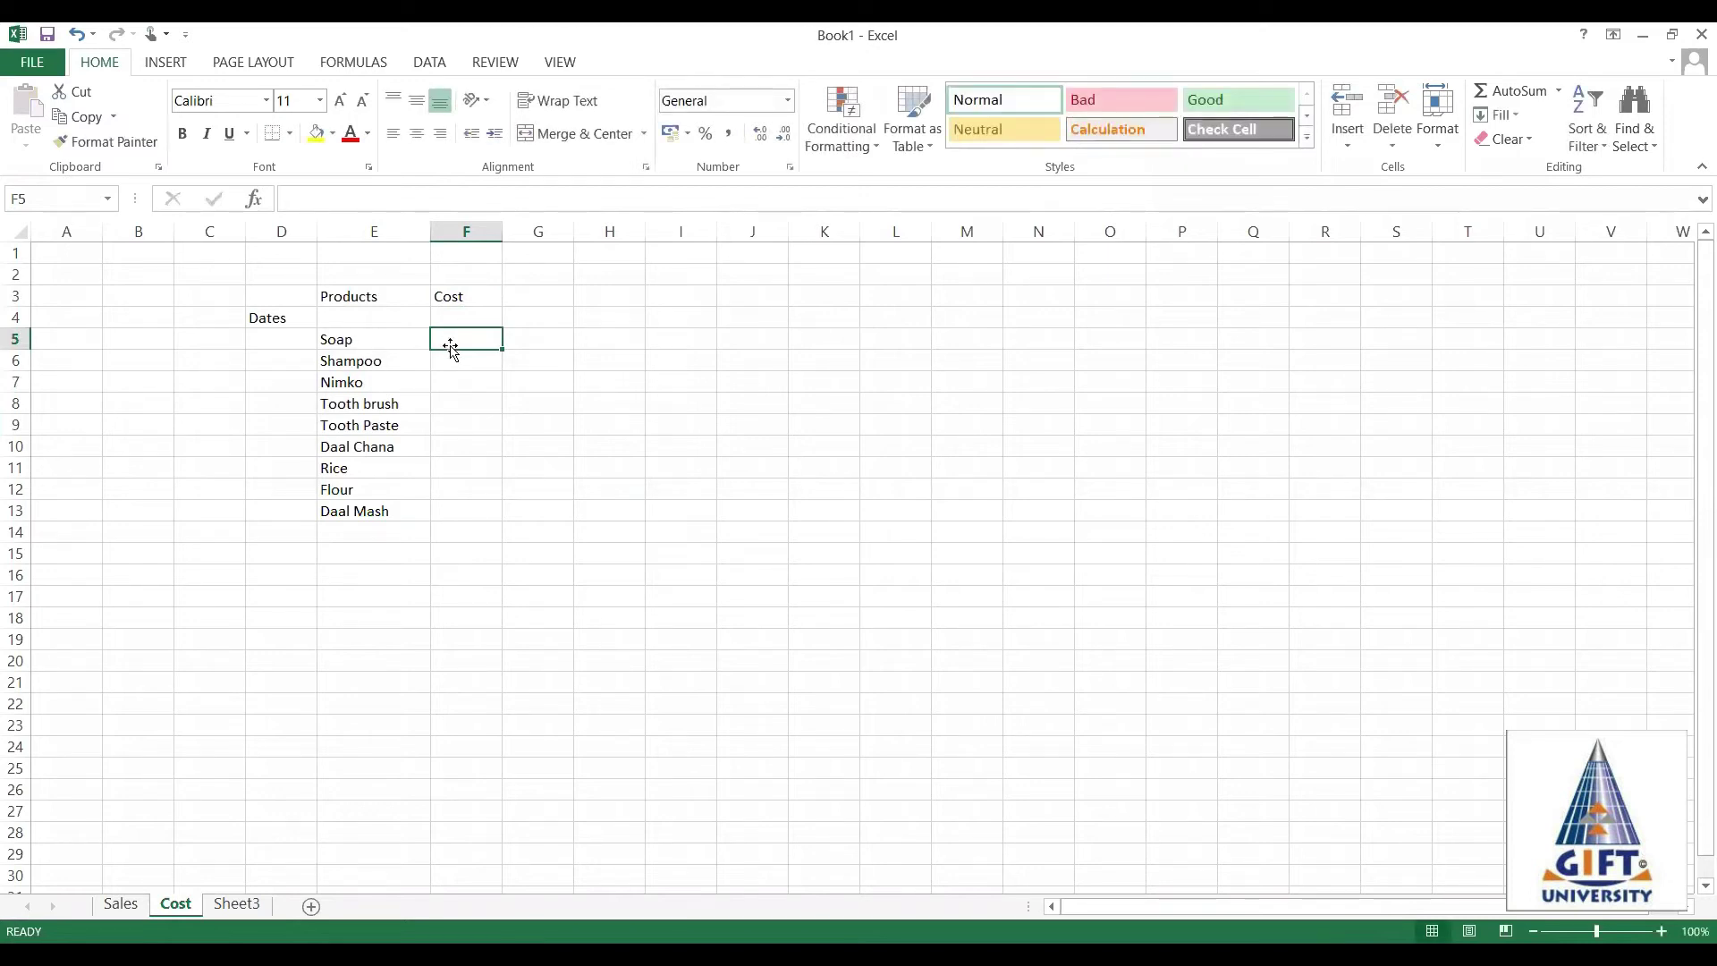
click(448, 319)
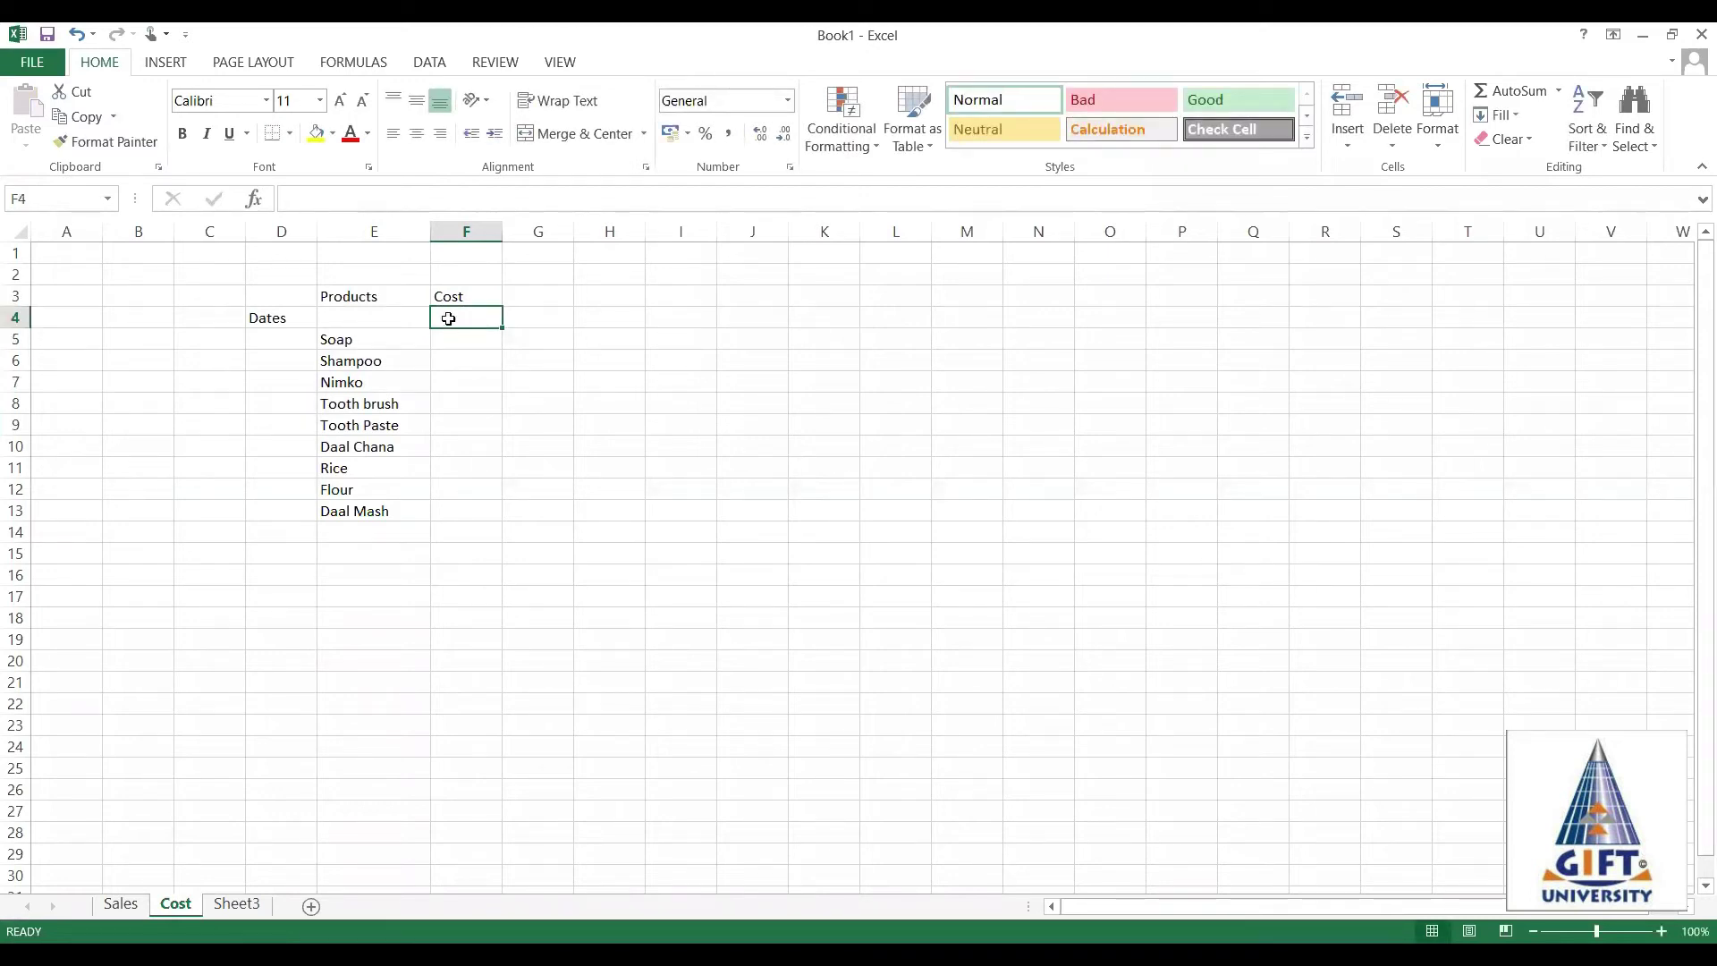
text(Rupees)
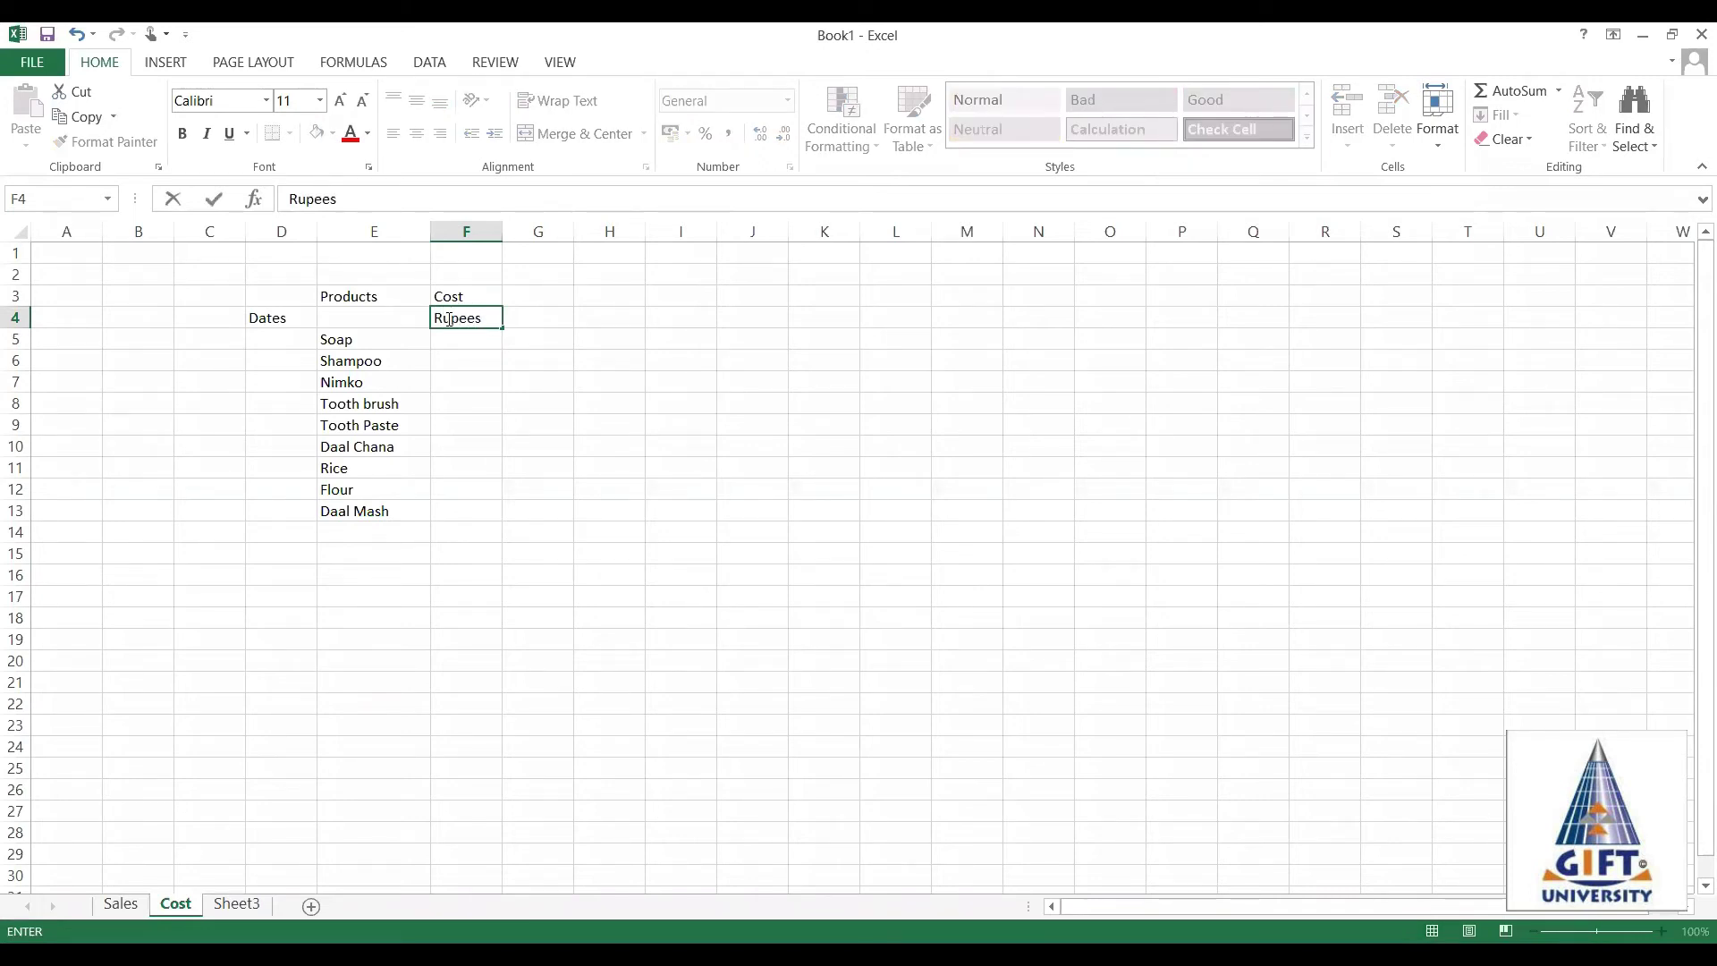
key(Return)
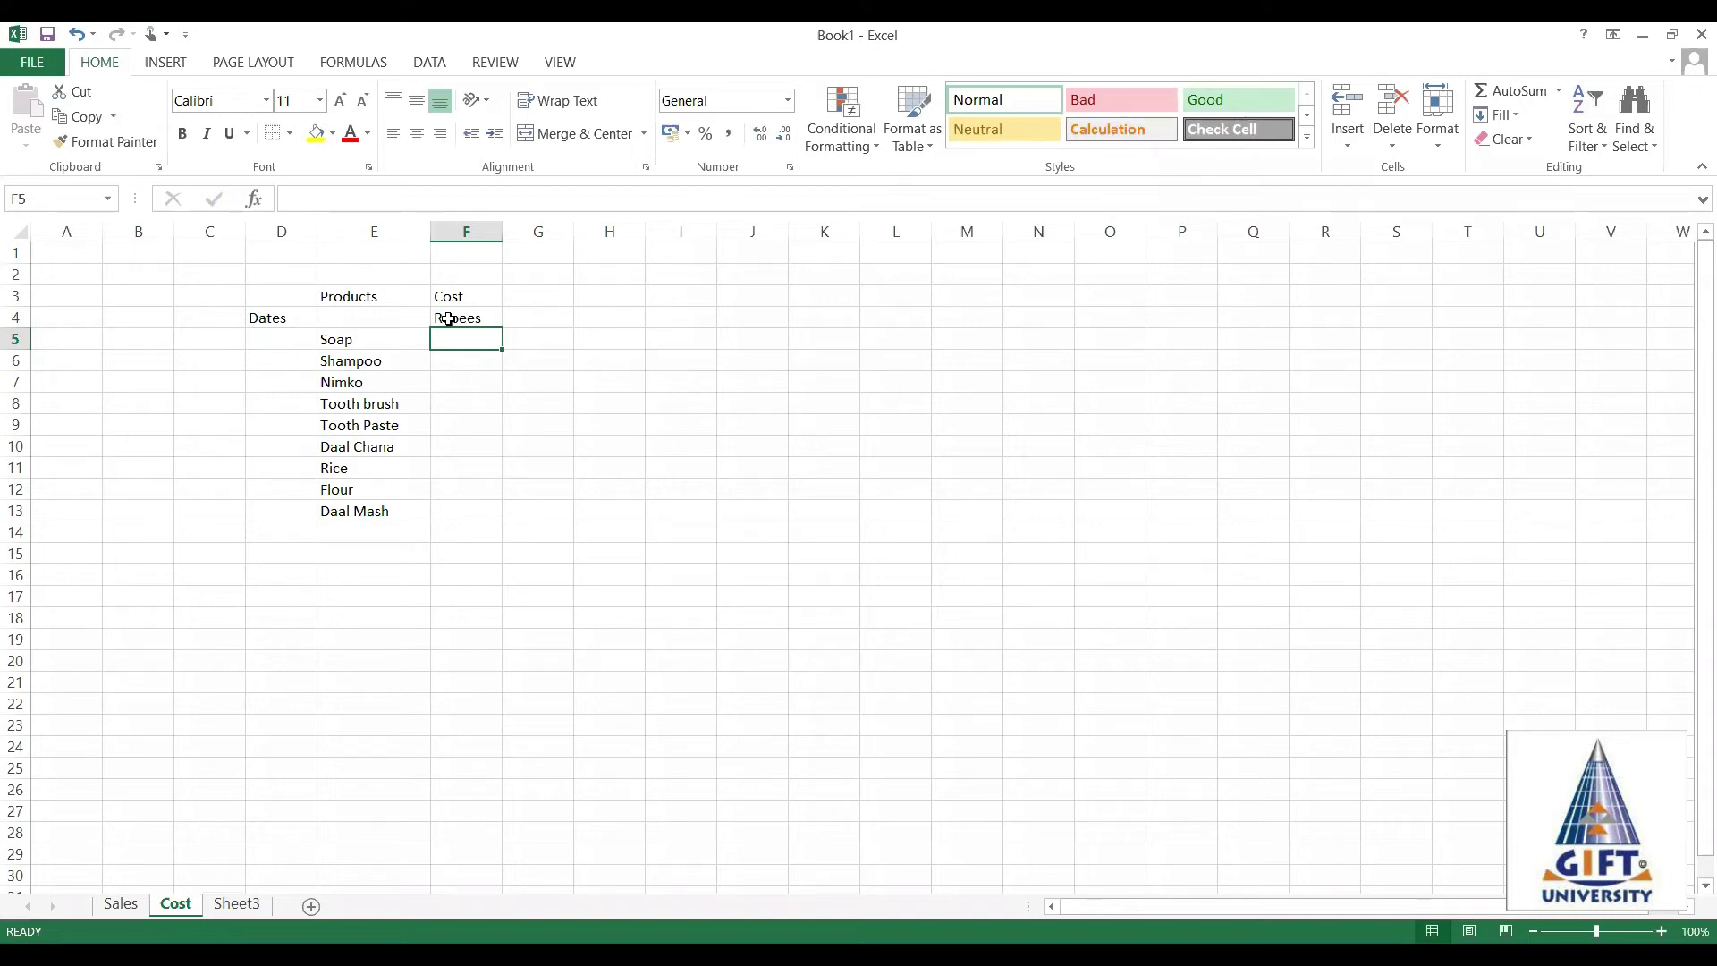
Enter costs 70, 150, 80, 56, 70 and 90 for Soap through Daal Chana.
text(70)
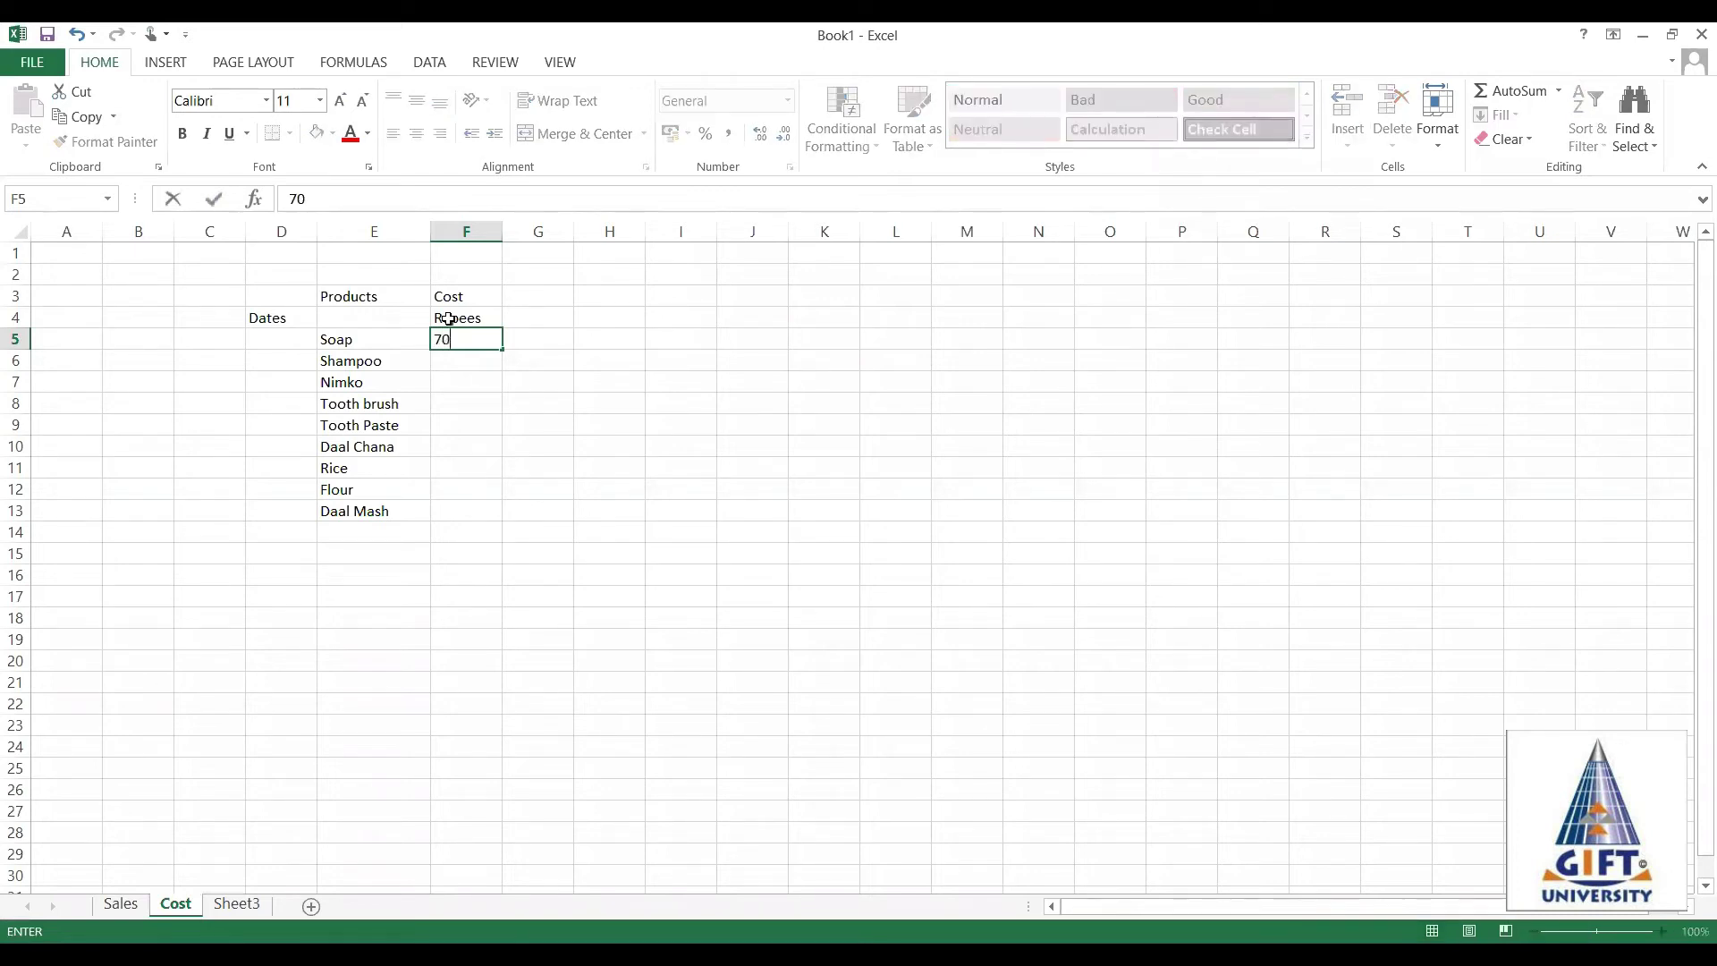
key(Return)
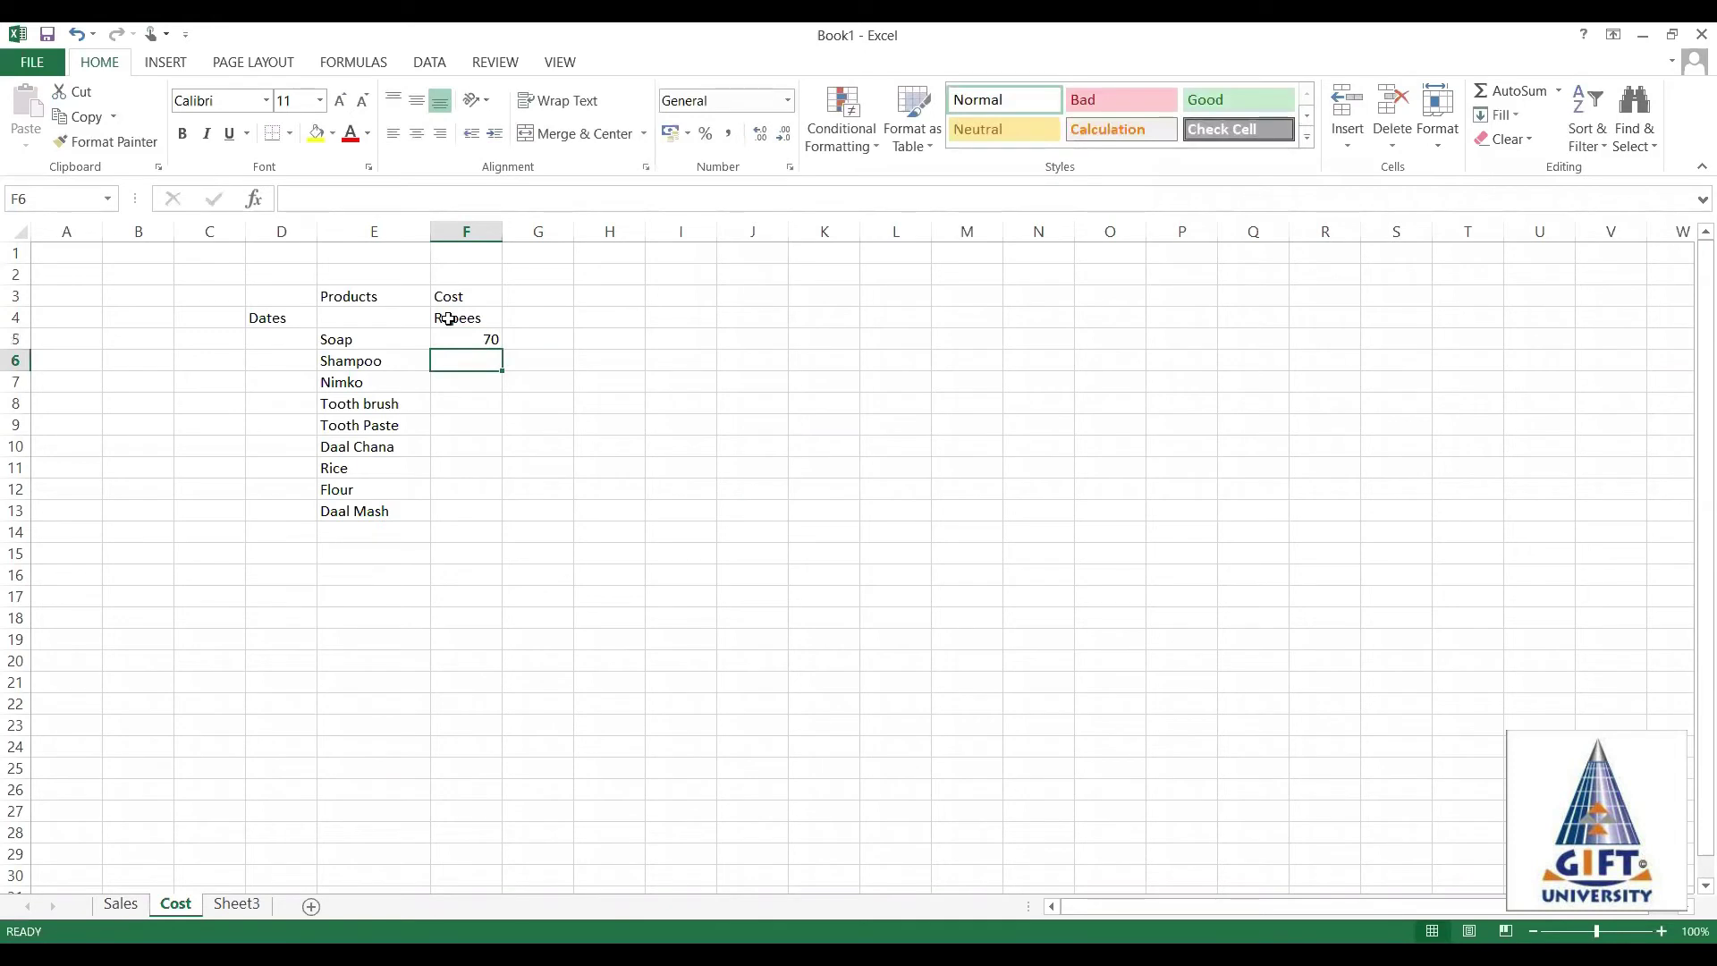
text(1)
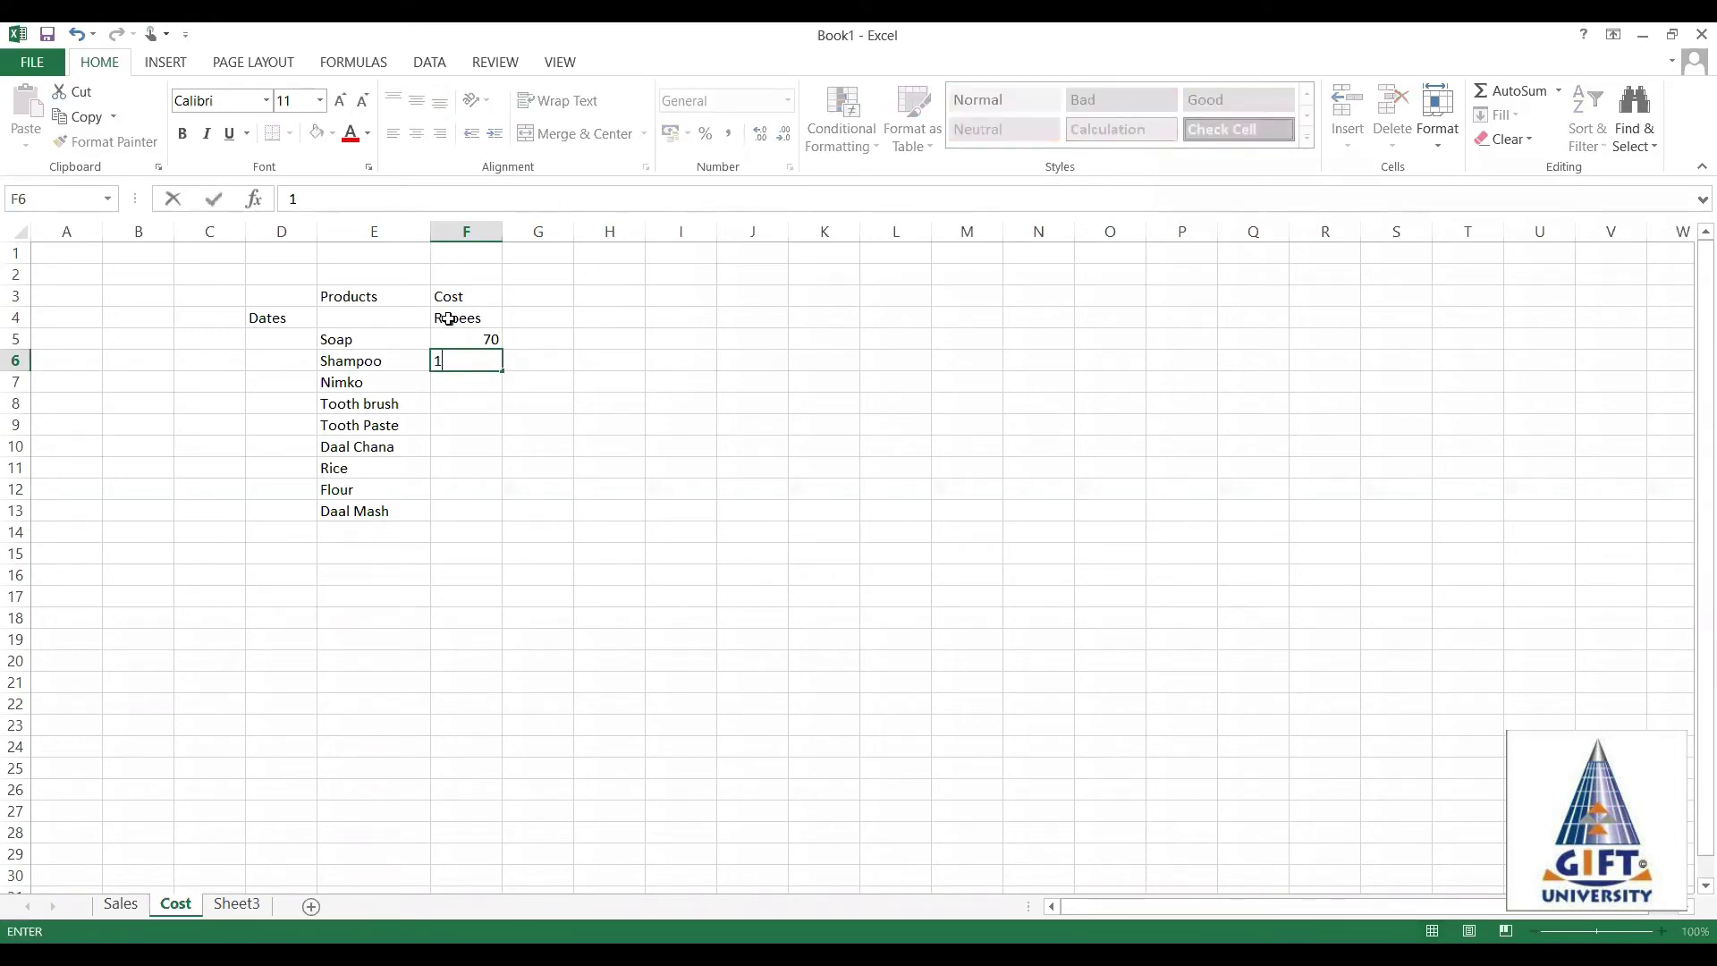
text(50)
key(Return)
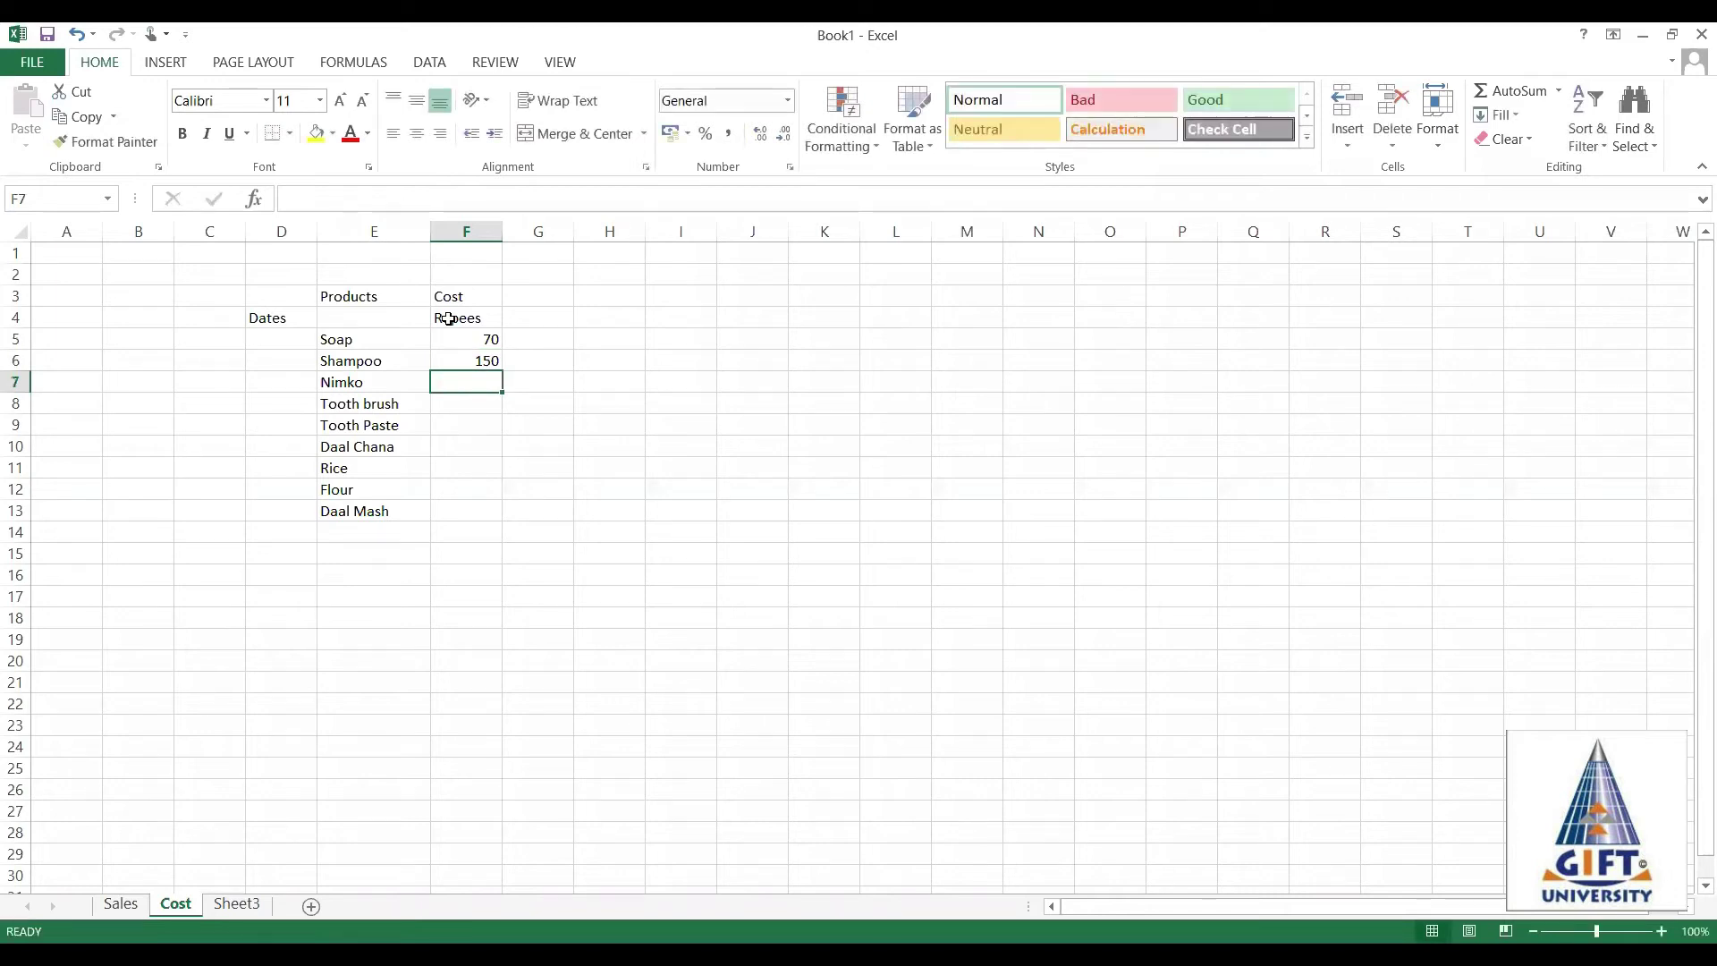
text(80)
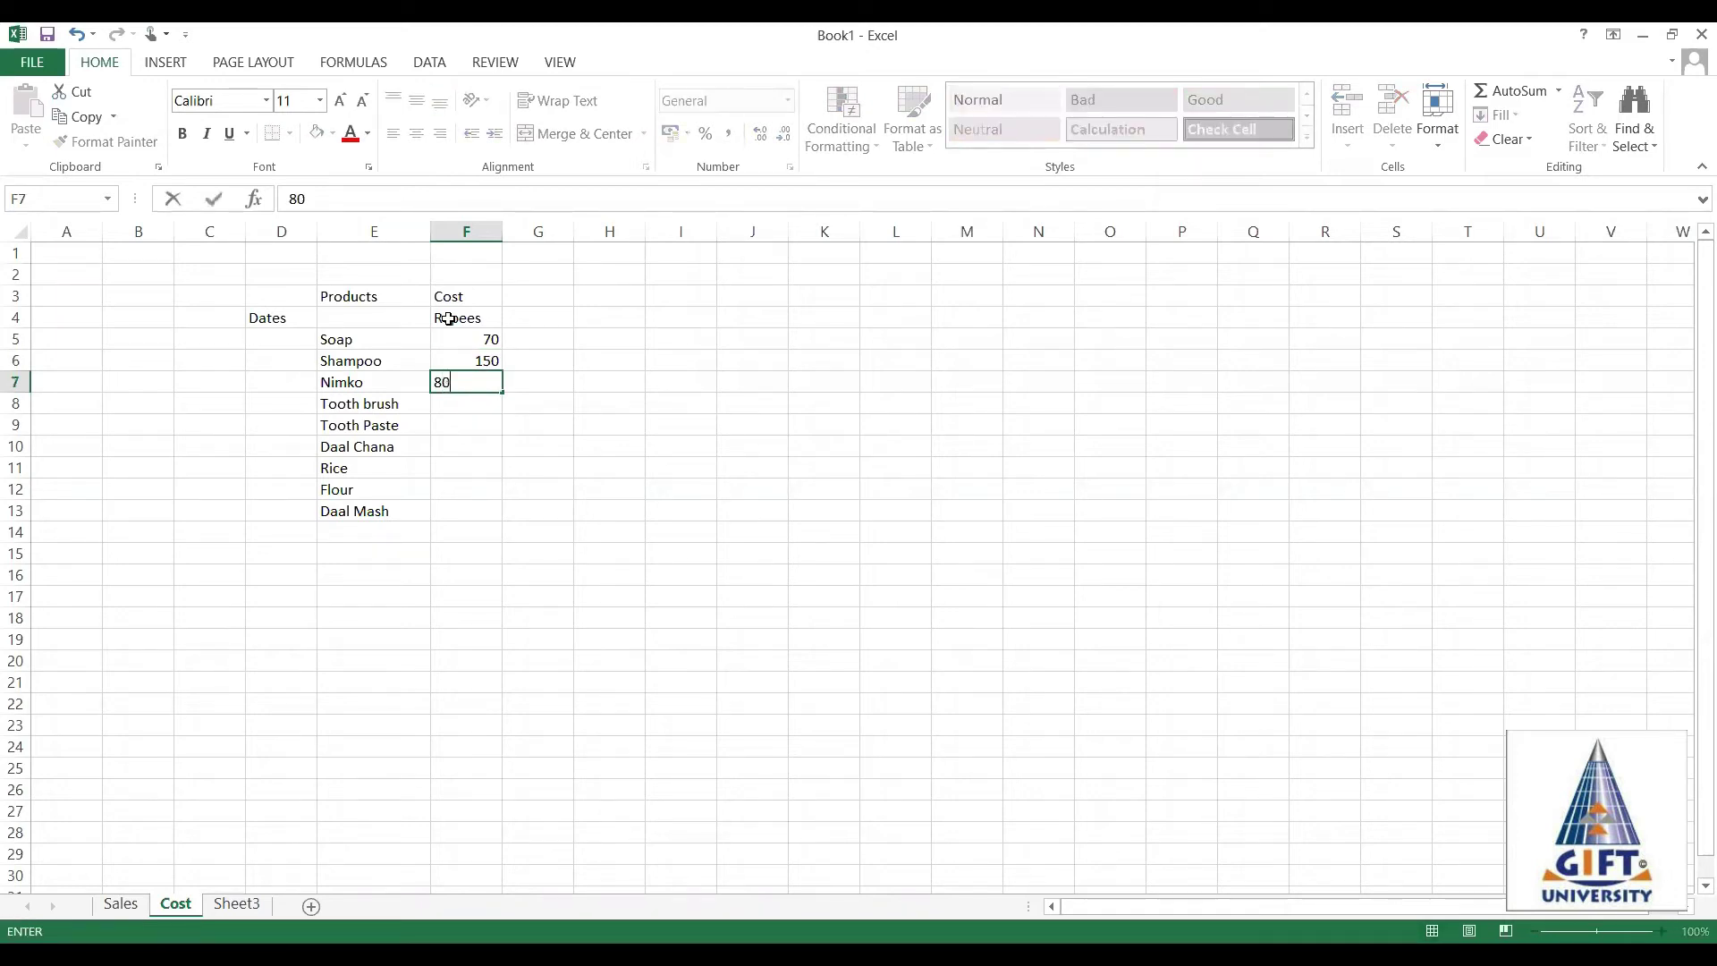
key(Return)
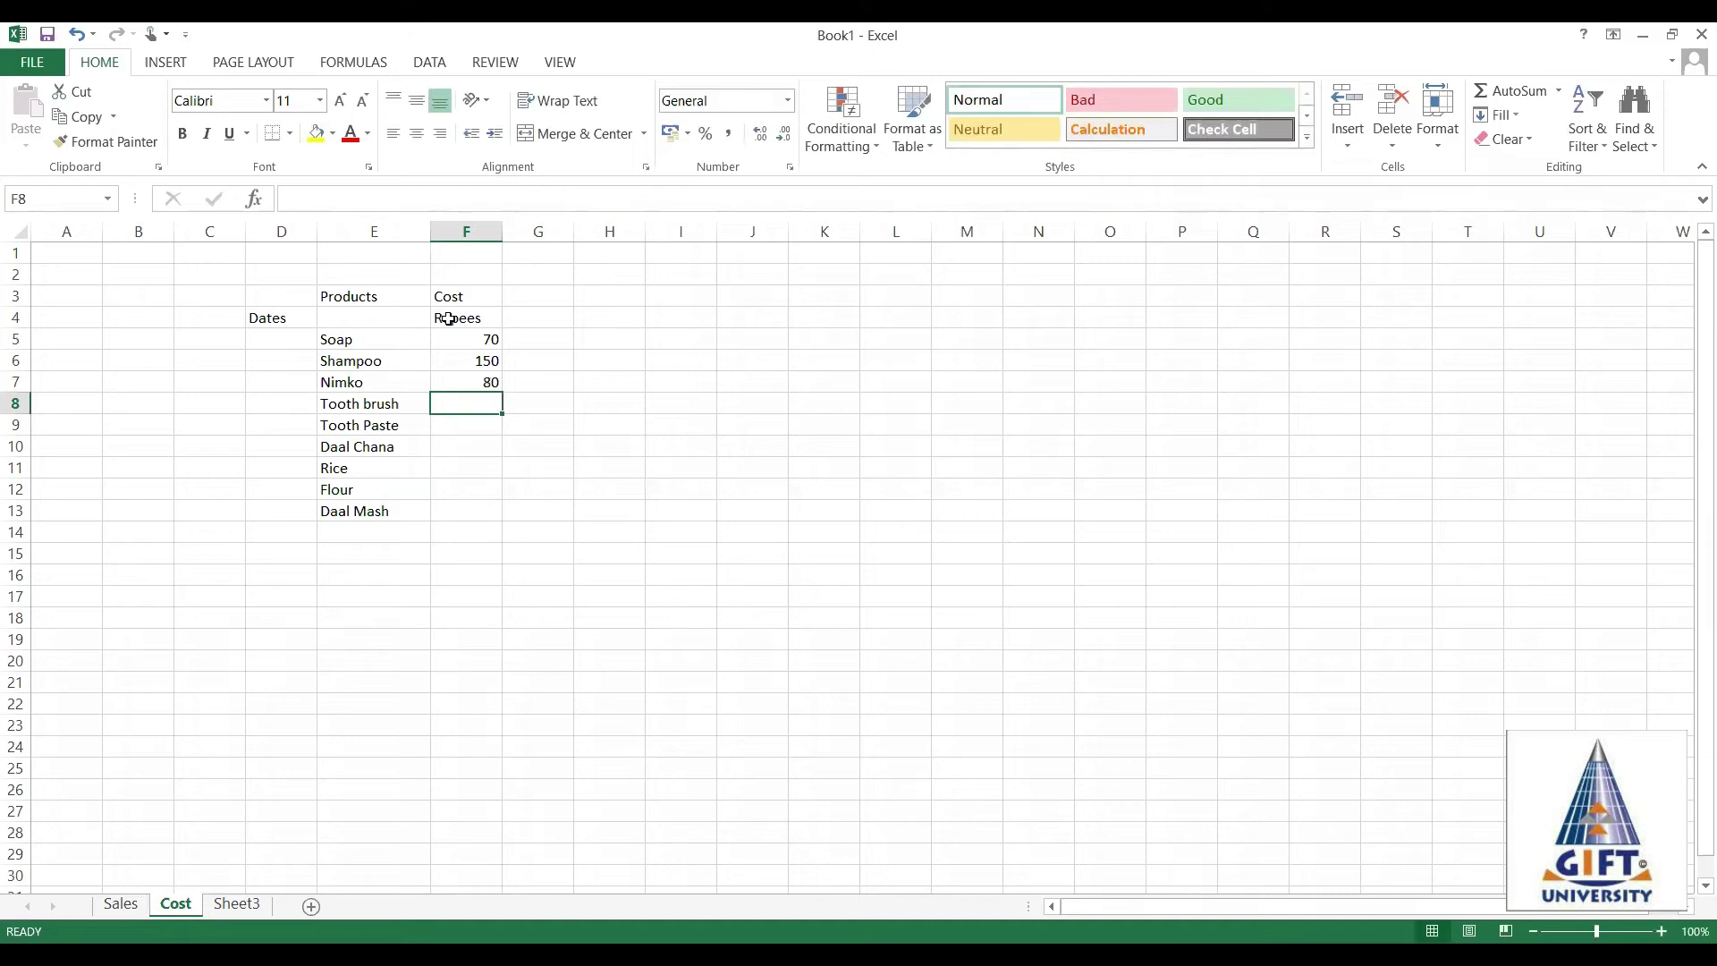
text(56)
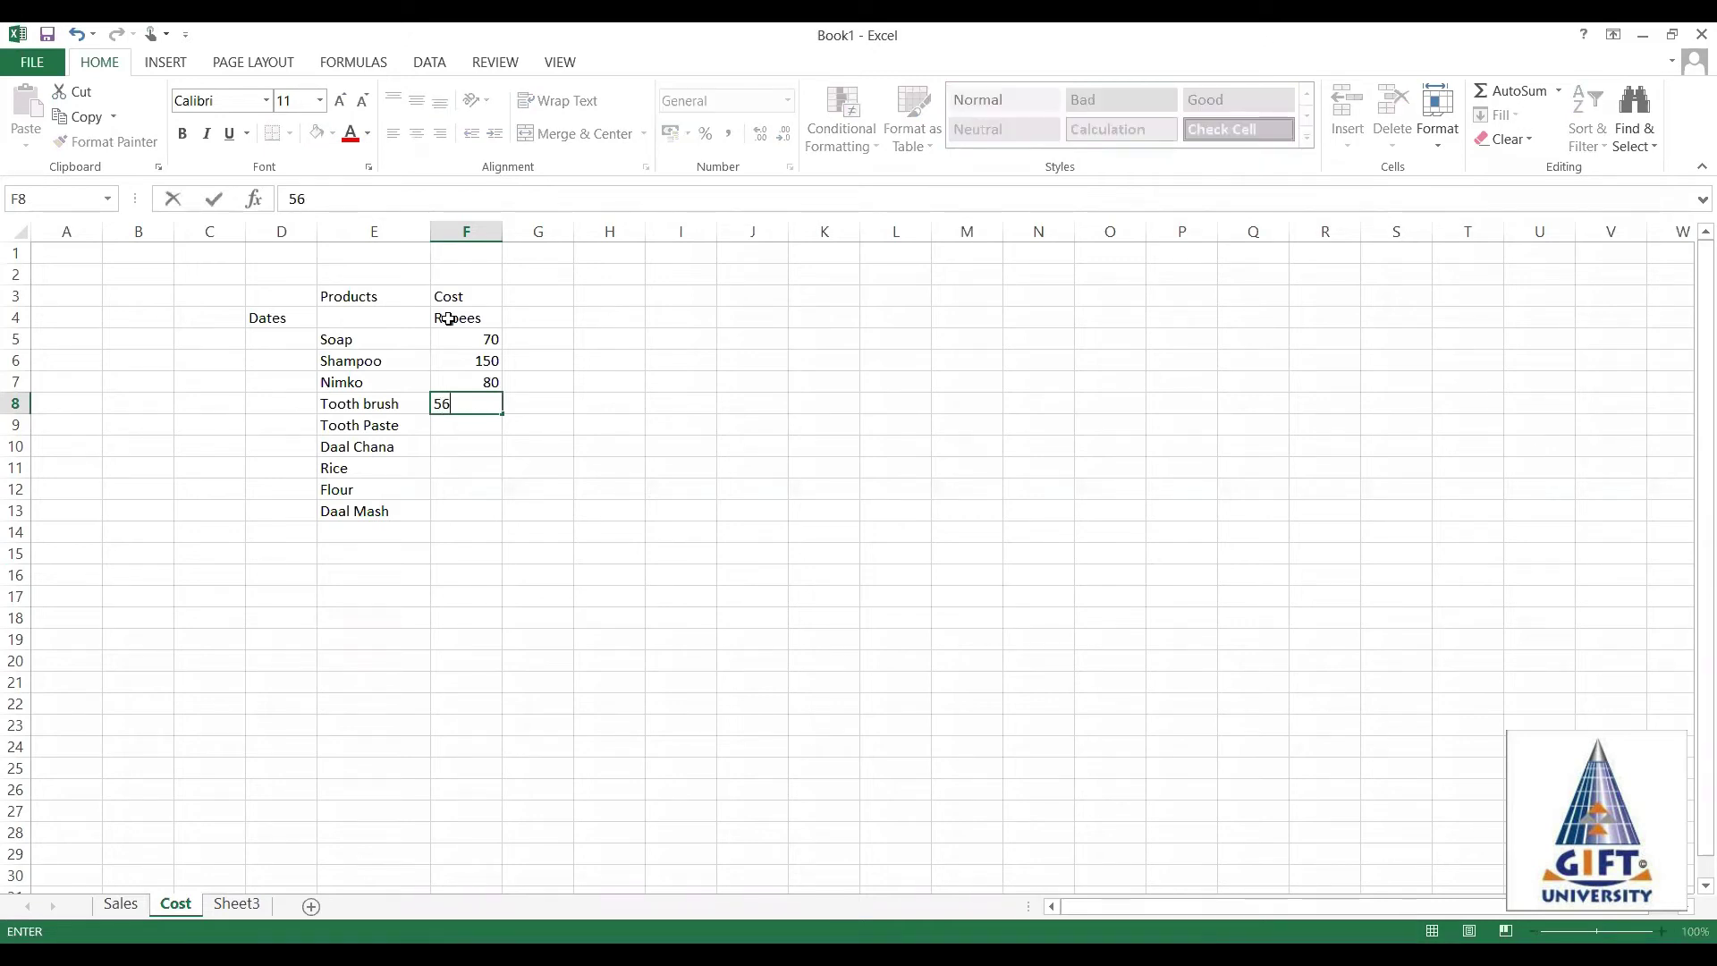
key(Return)
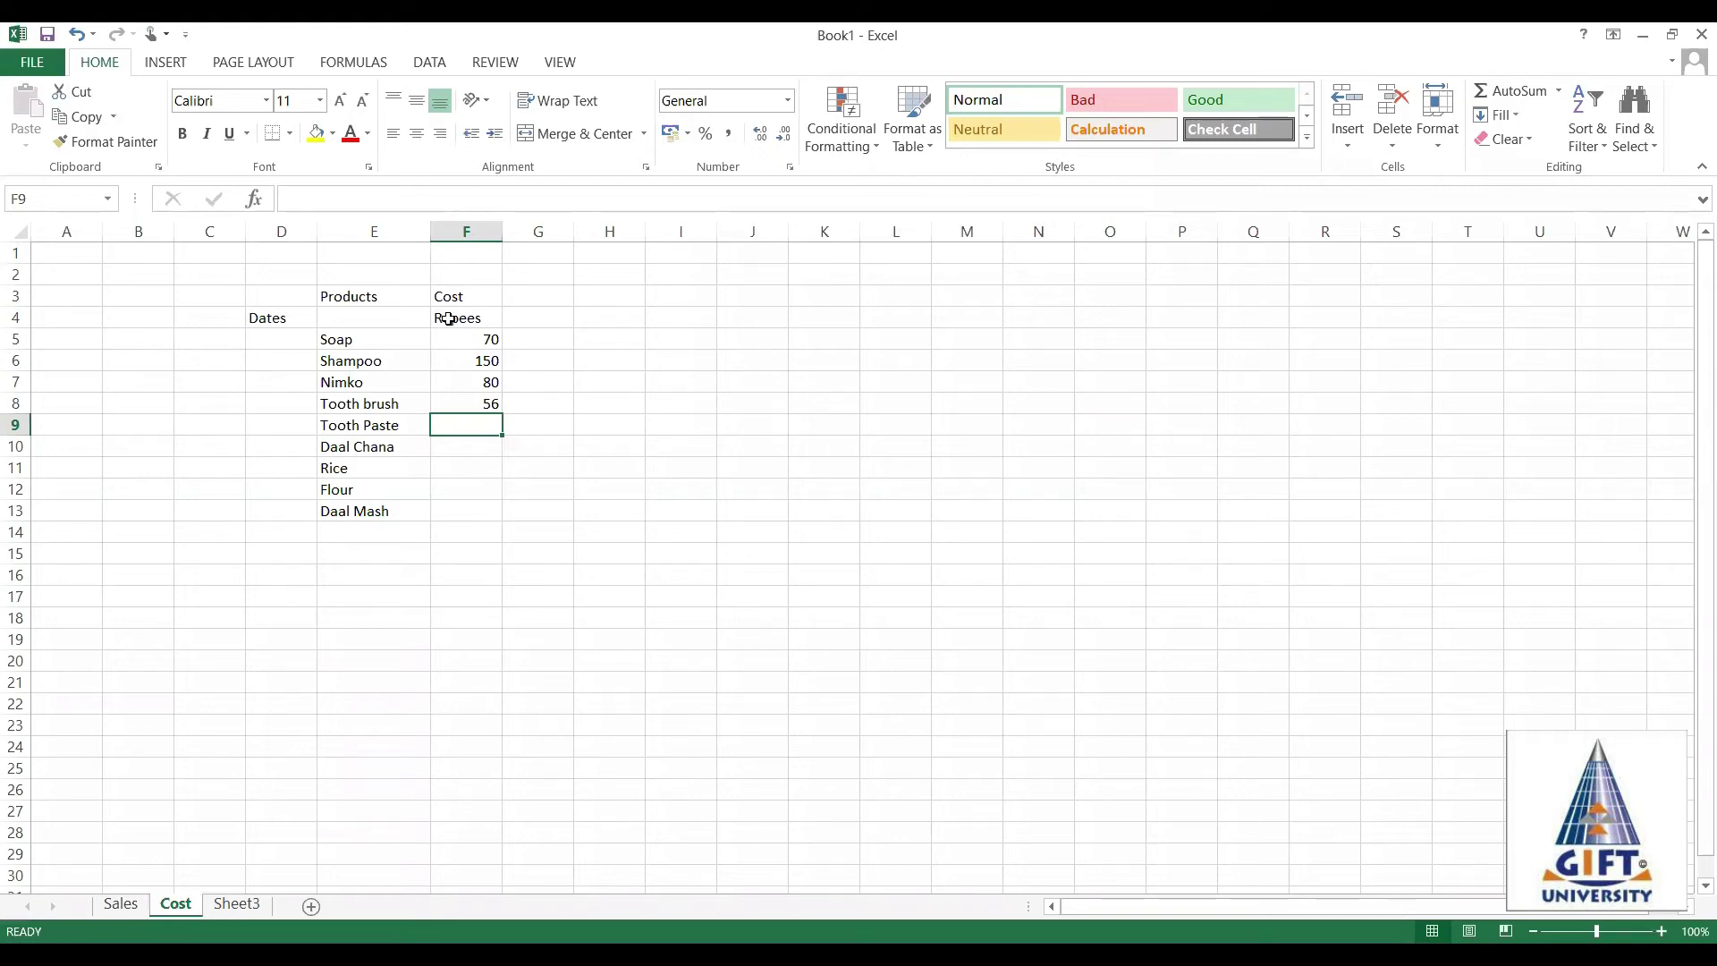
text(70)
key(Return)
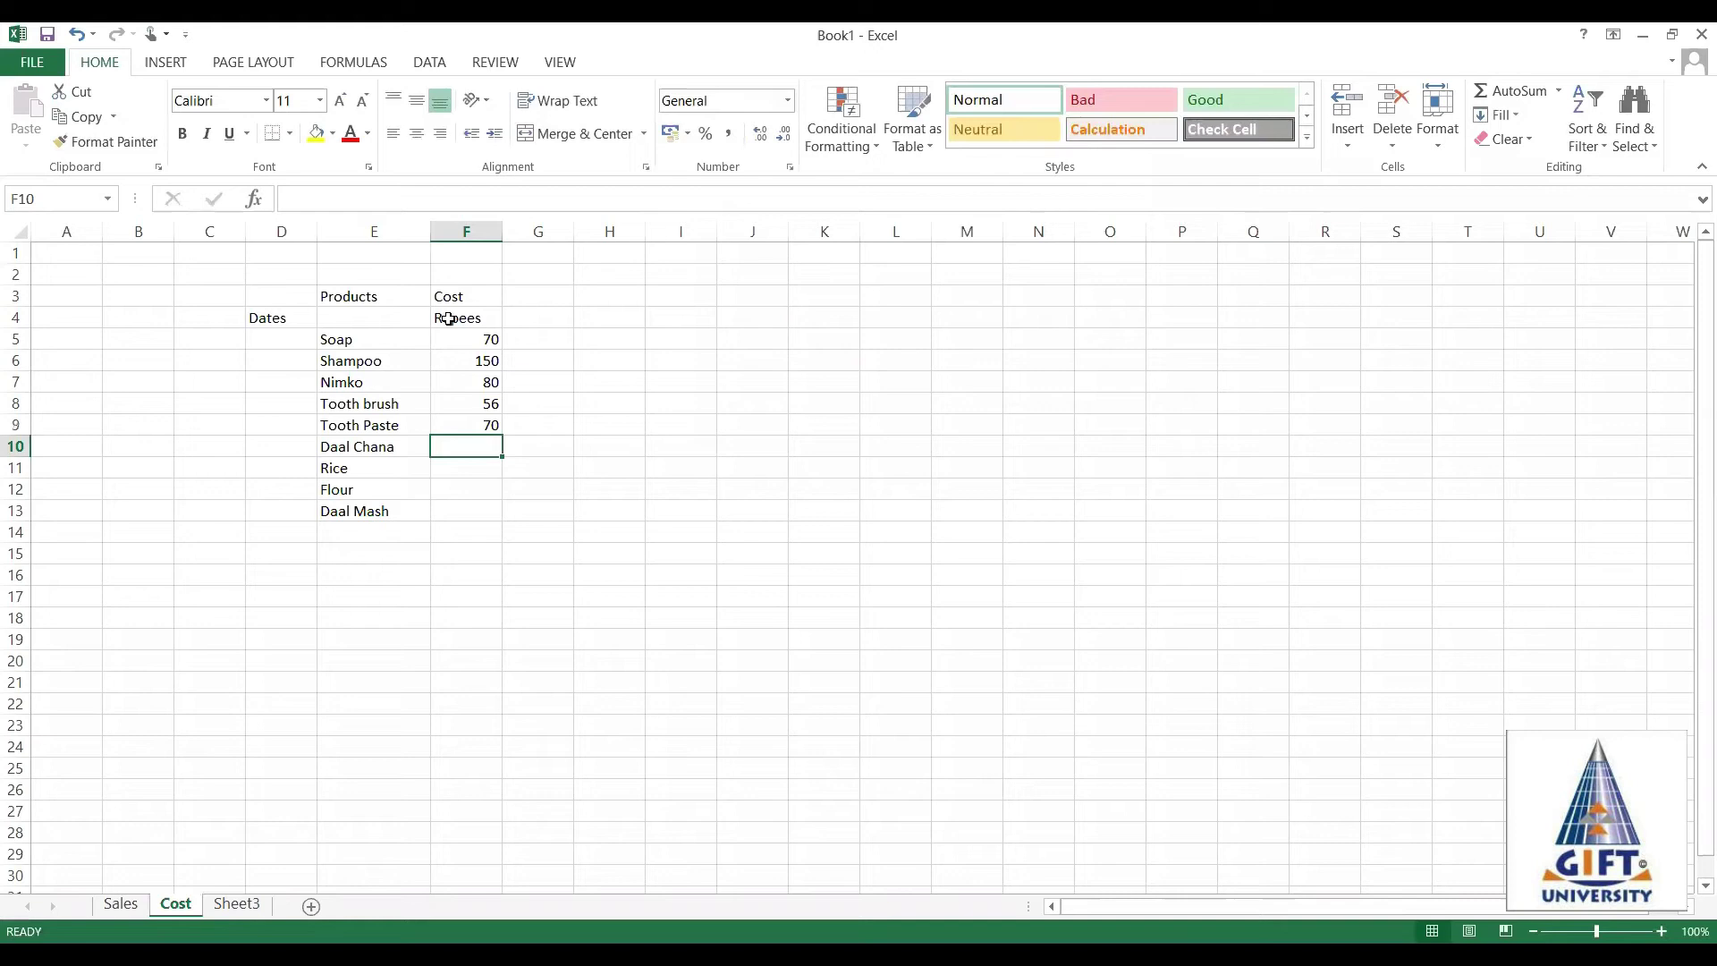
text(90)
key(Return)
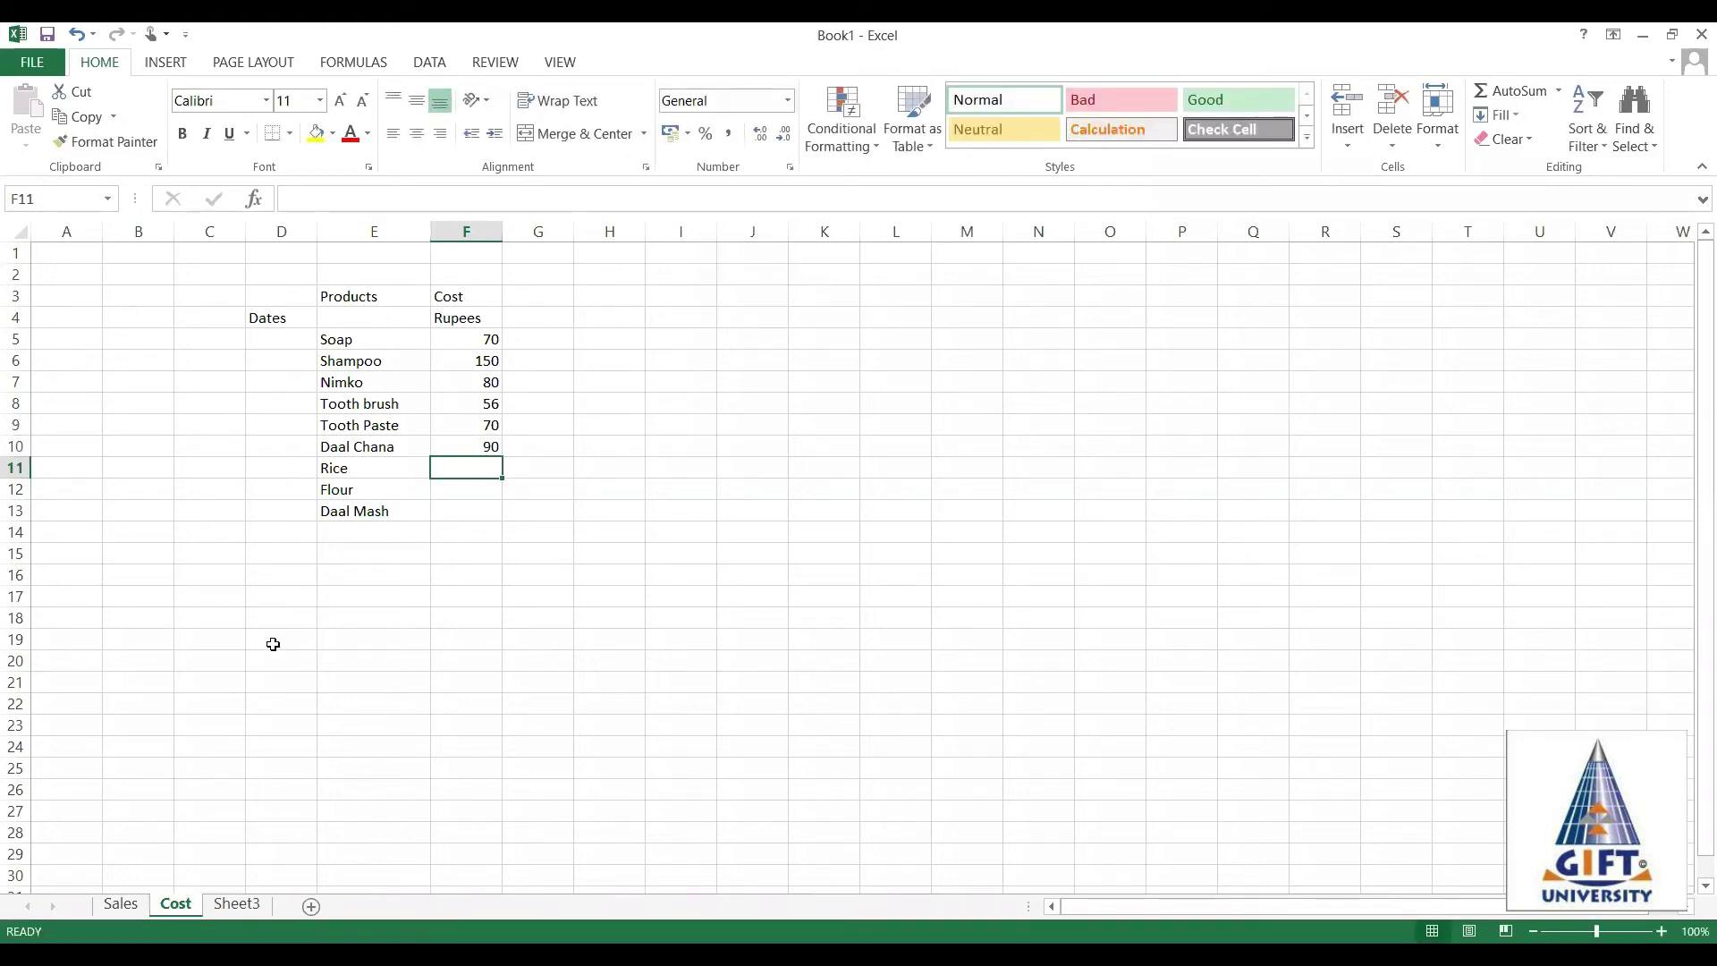
Price Rice at 43, Flour at 34 and Daal Mash at 100, correcting Daal Mash's entry.
click(126, 905)
click(159, 548)
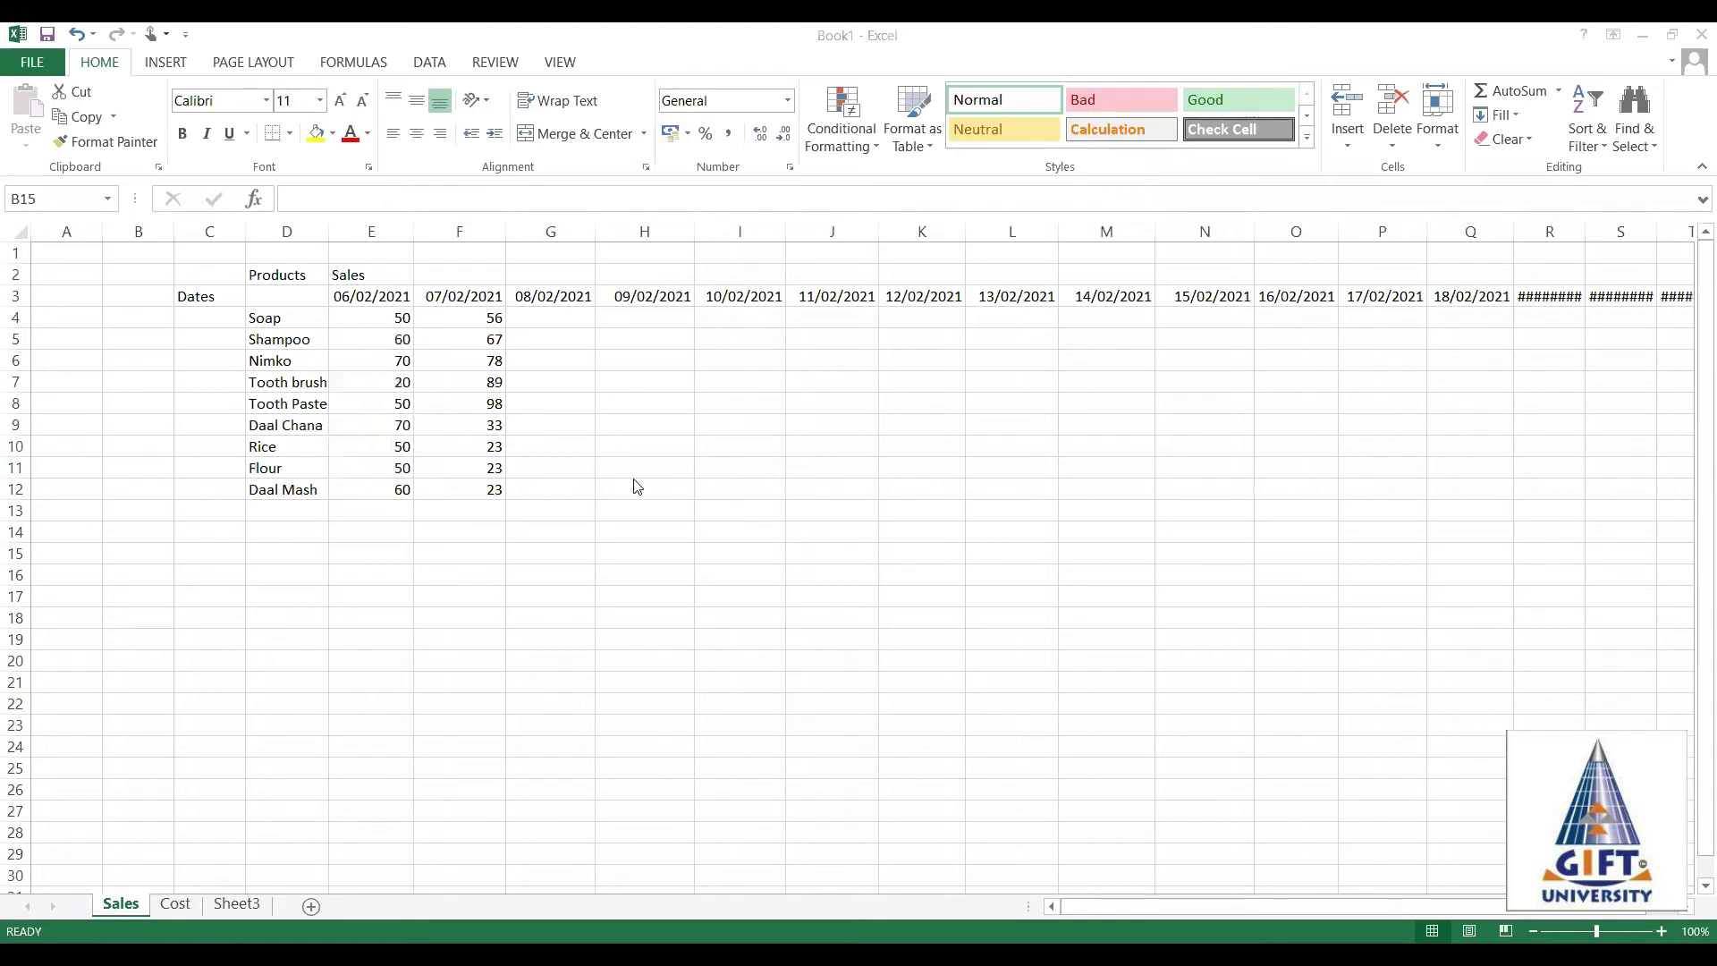
click(126, 909)
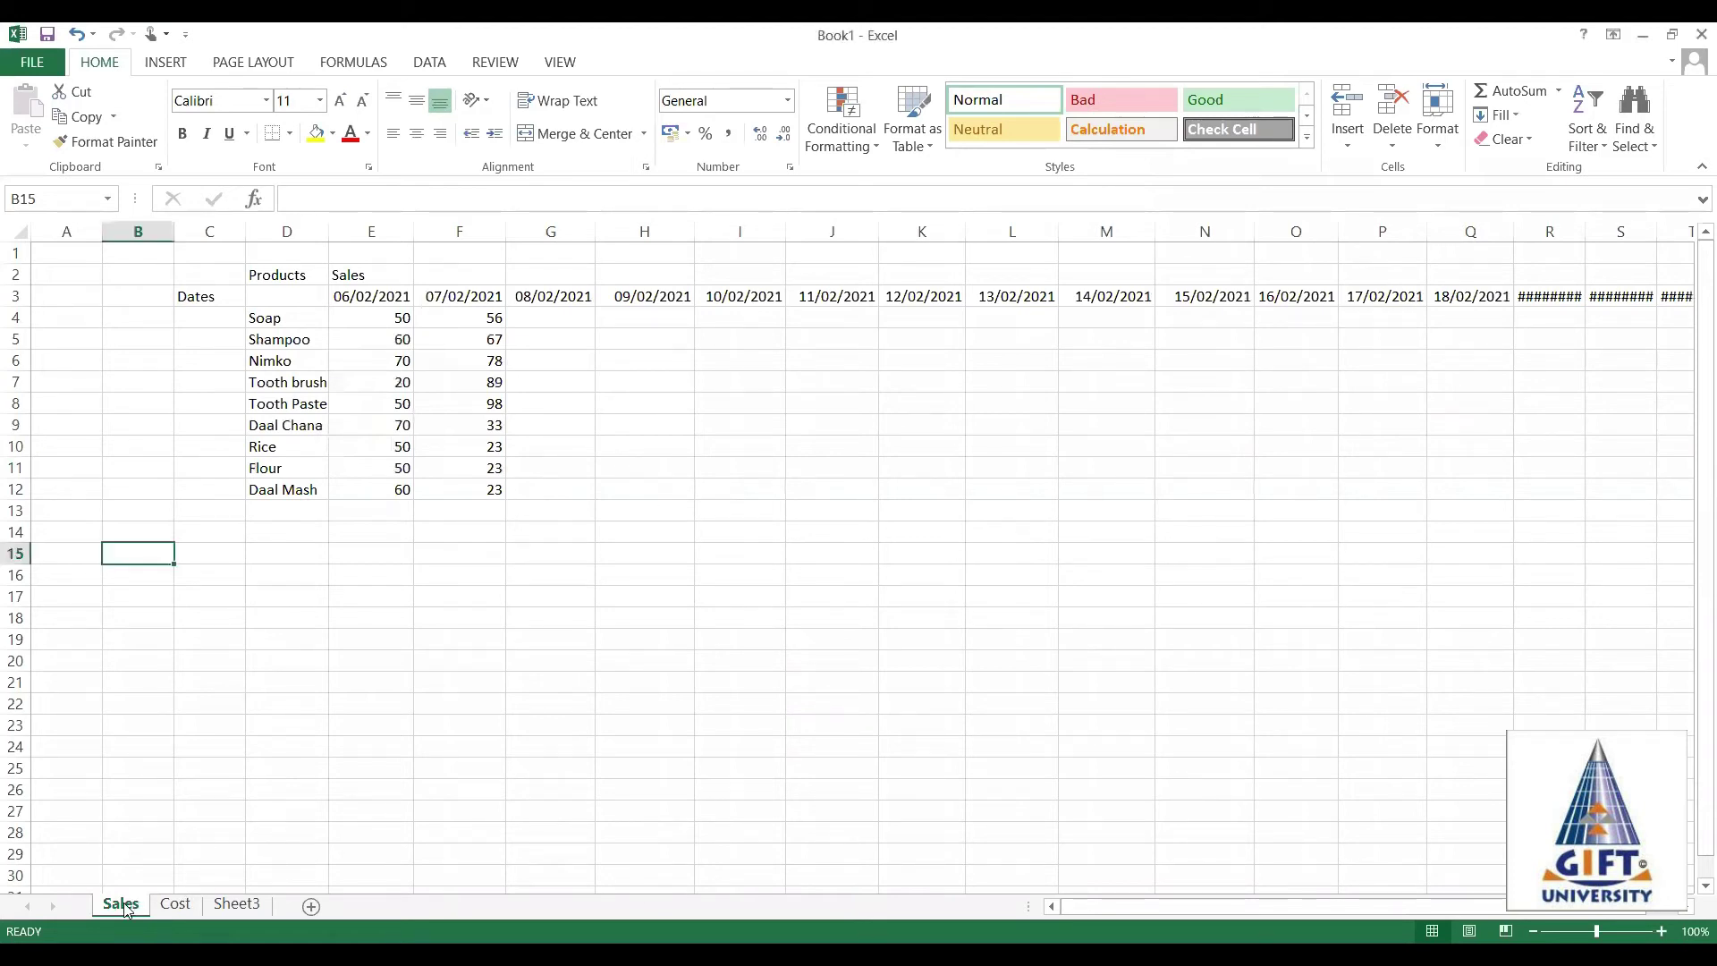
click(175, 905)
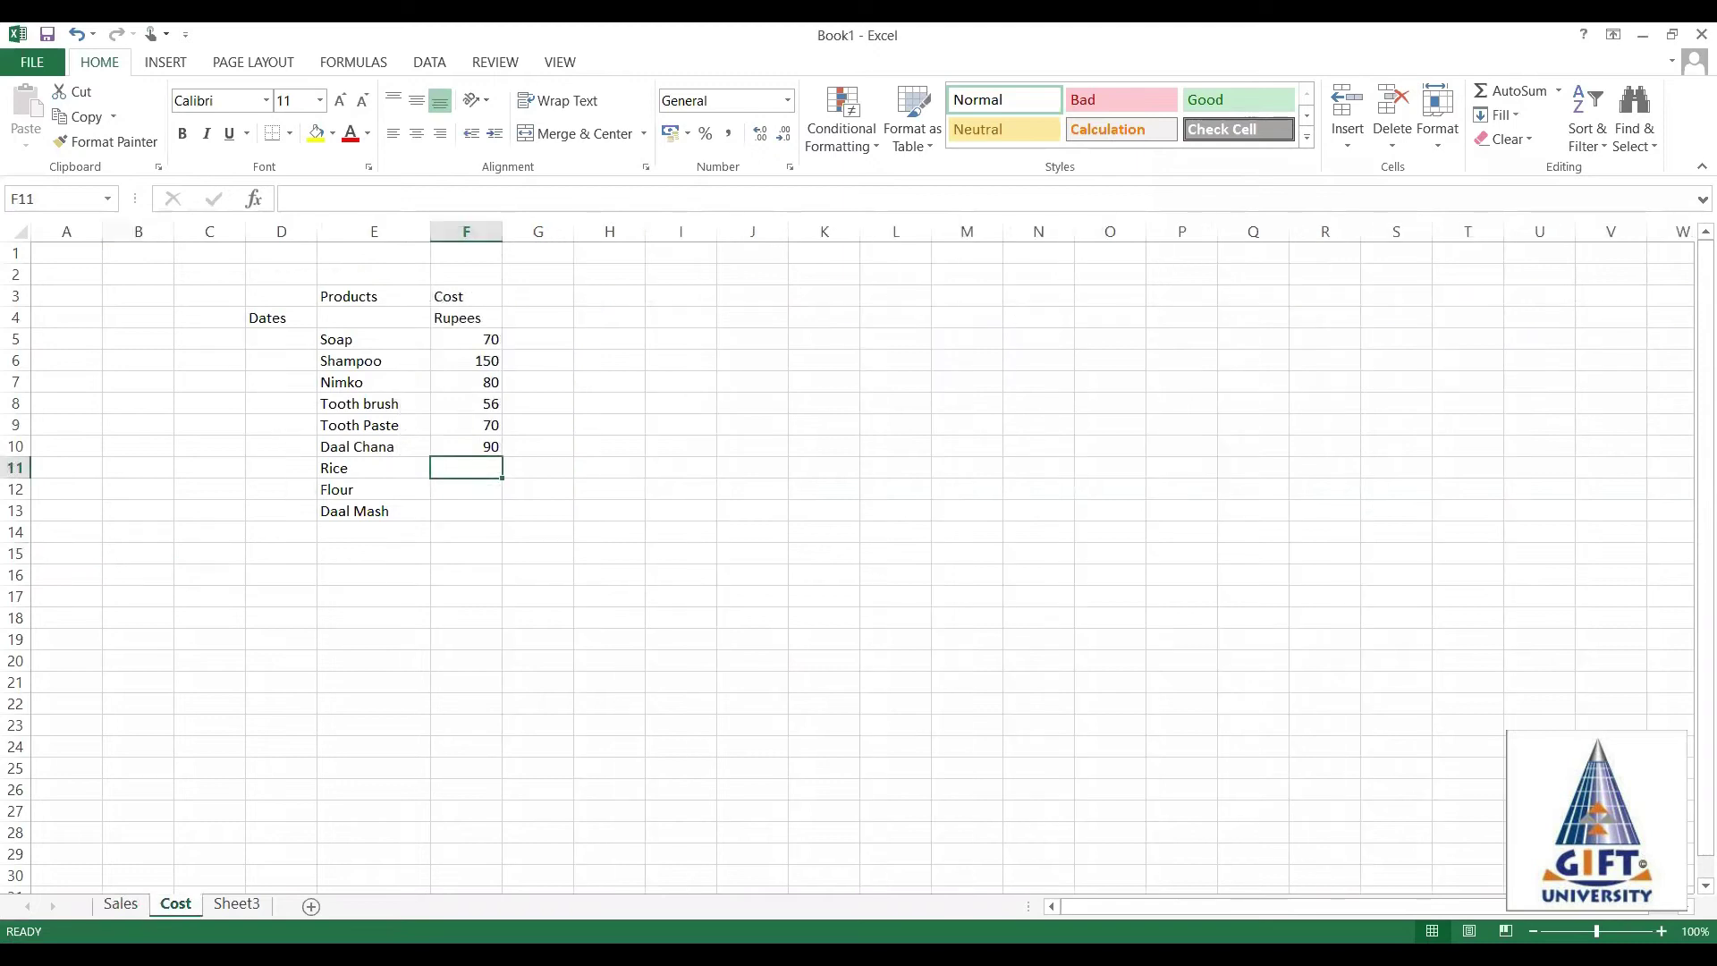
text(43)
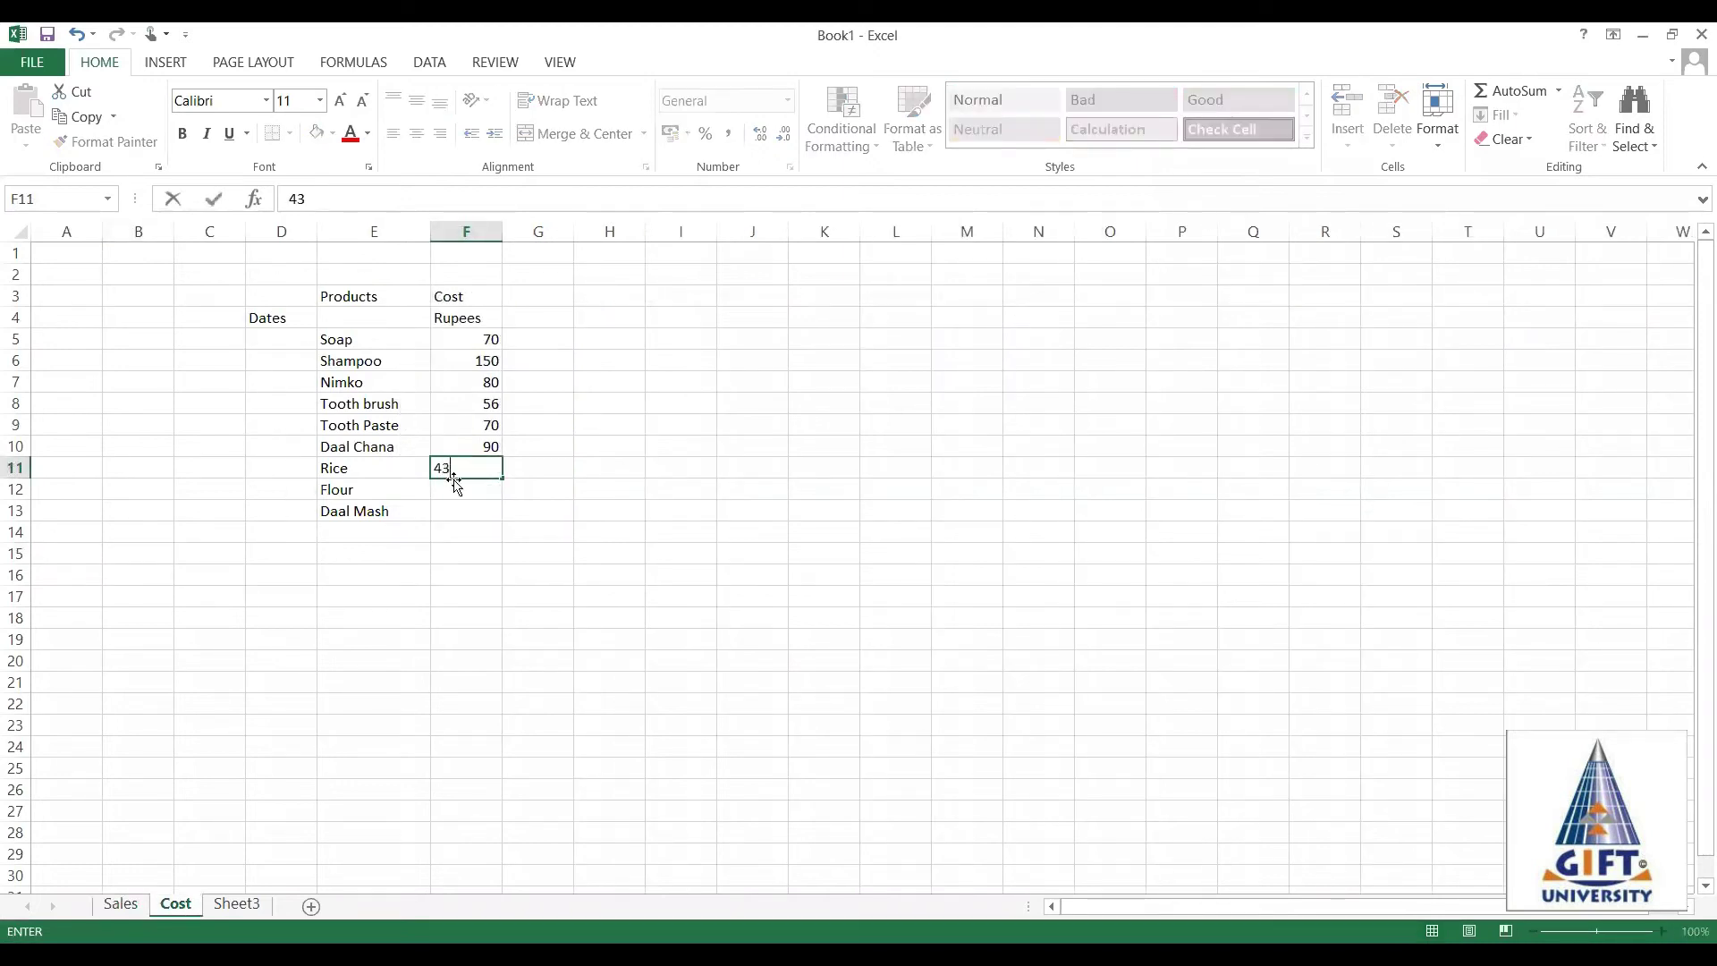
key(Return)
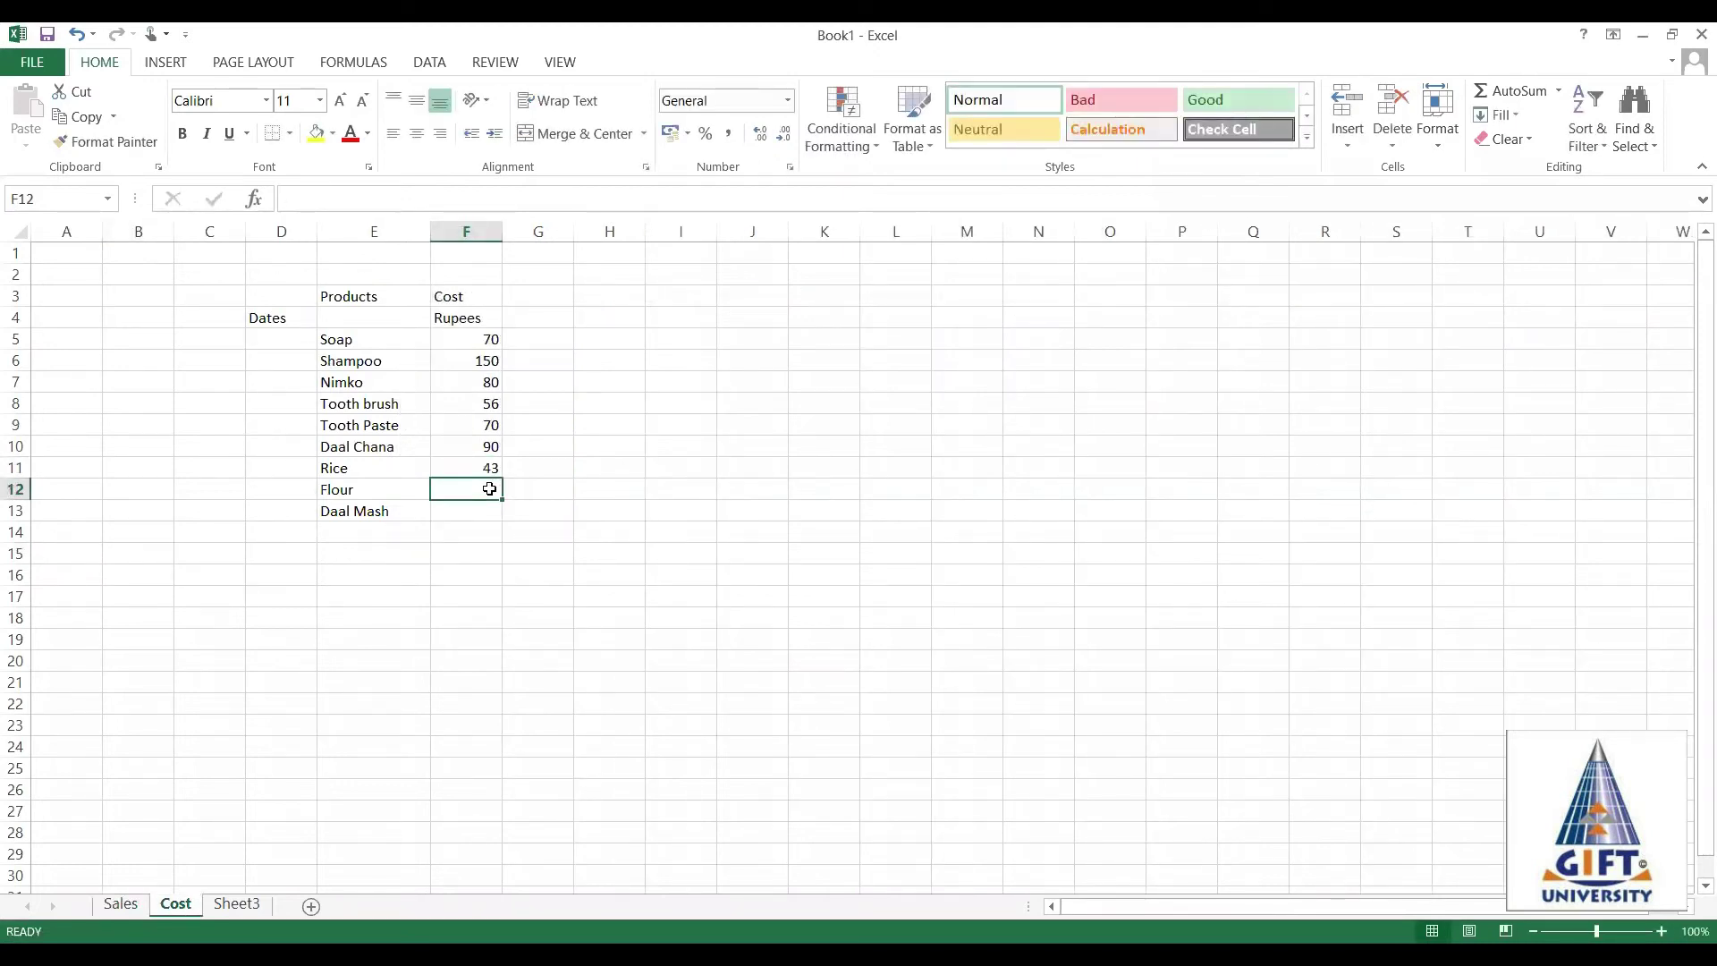
text(316)
key(Return)
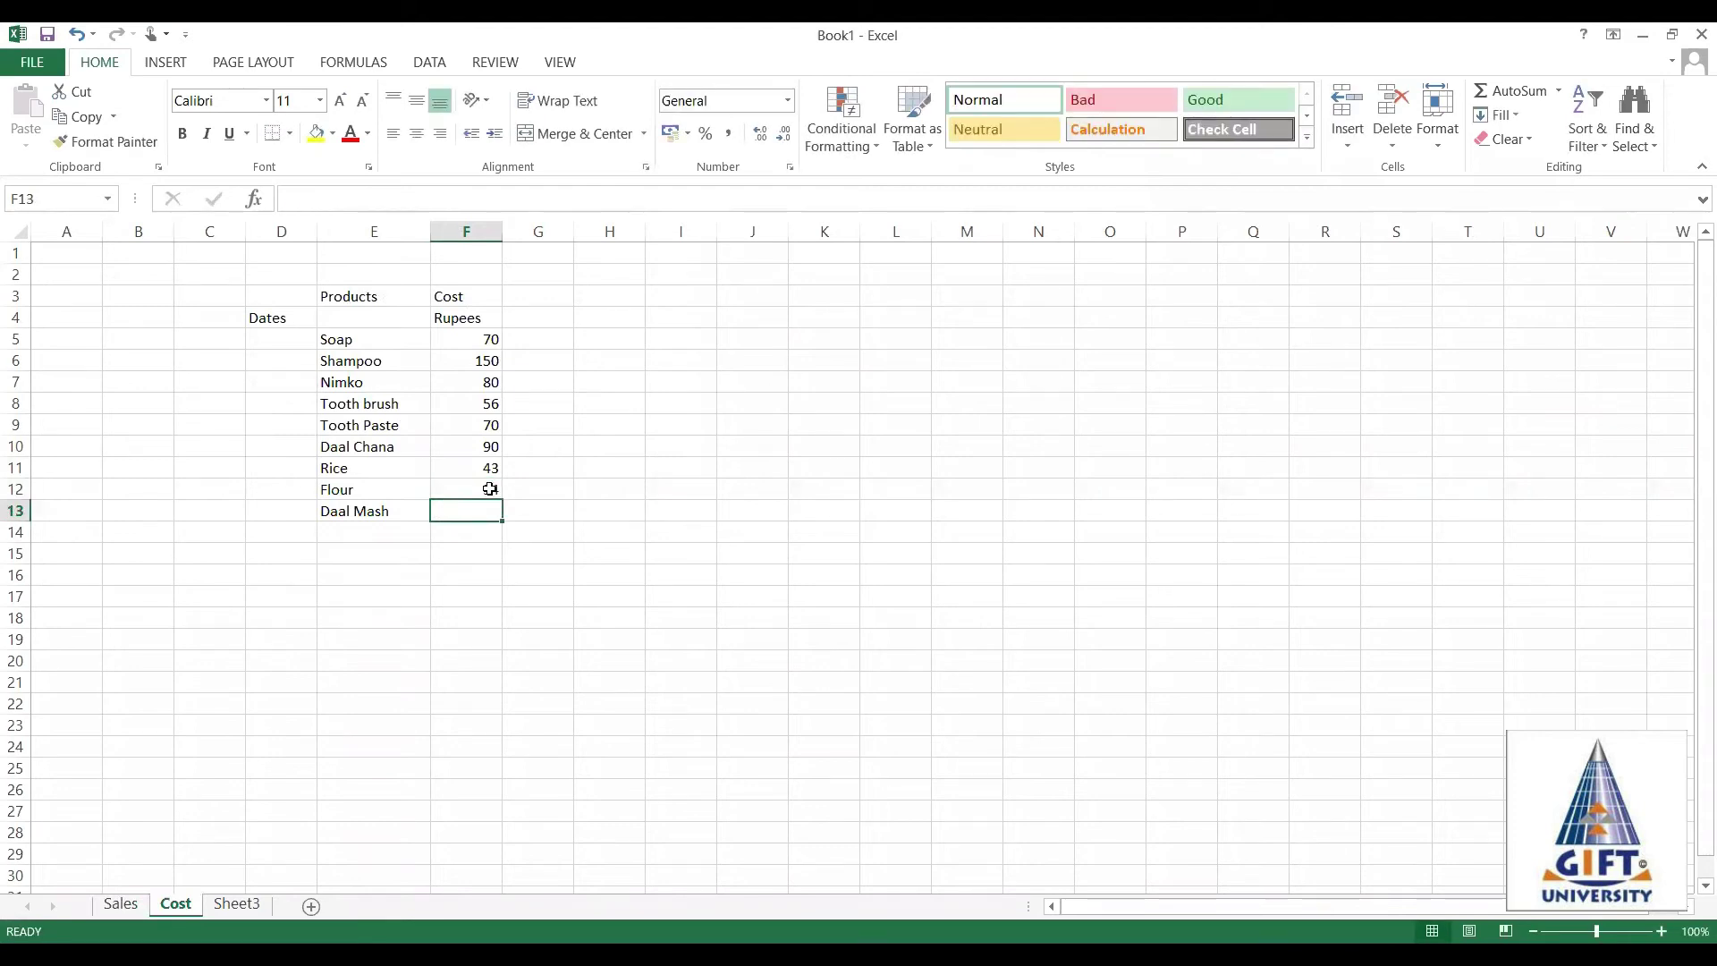
text(23)
key(Return)
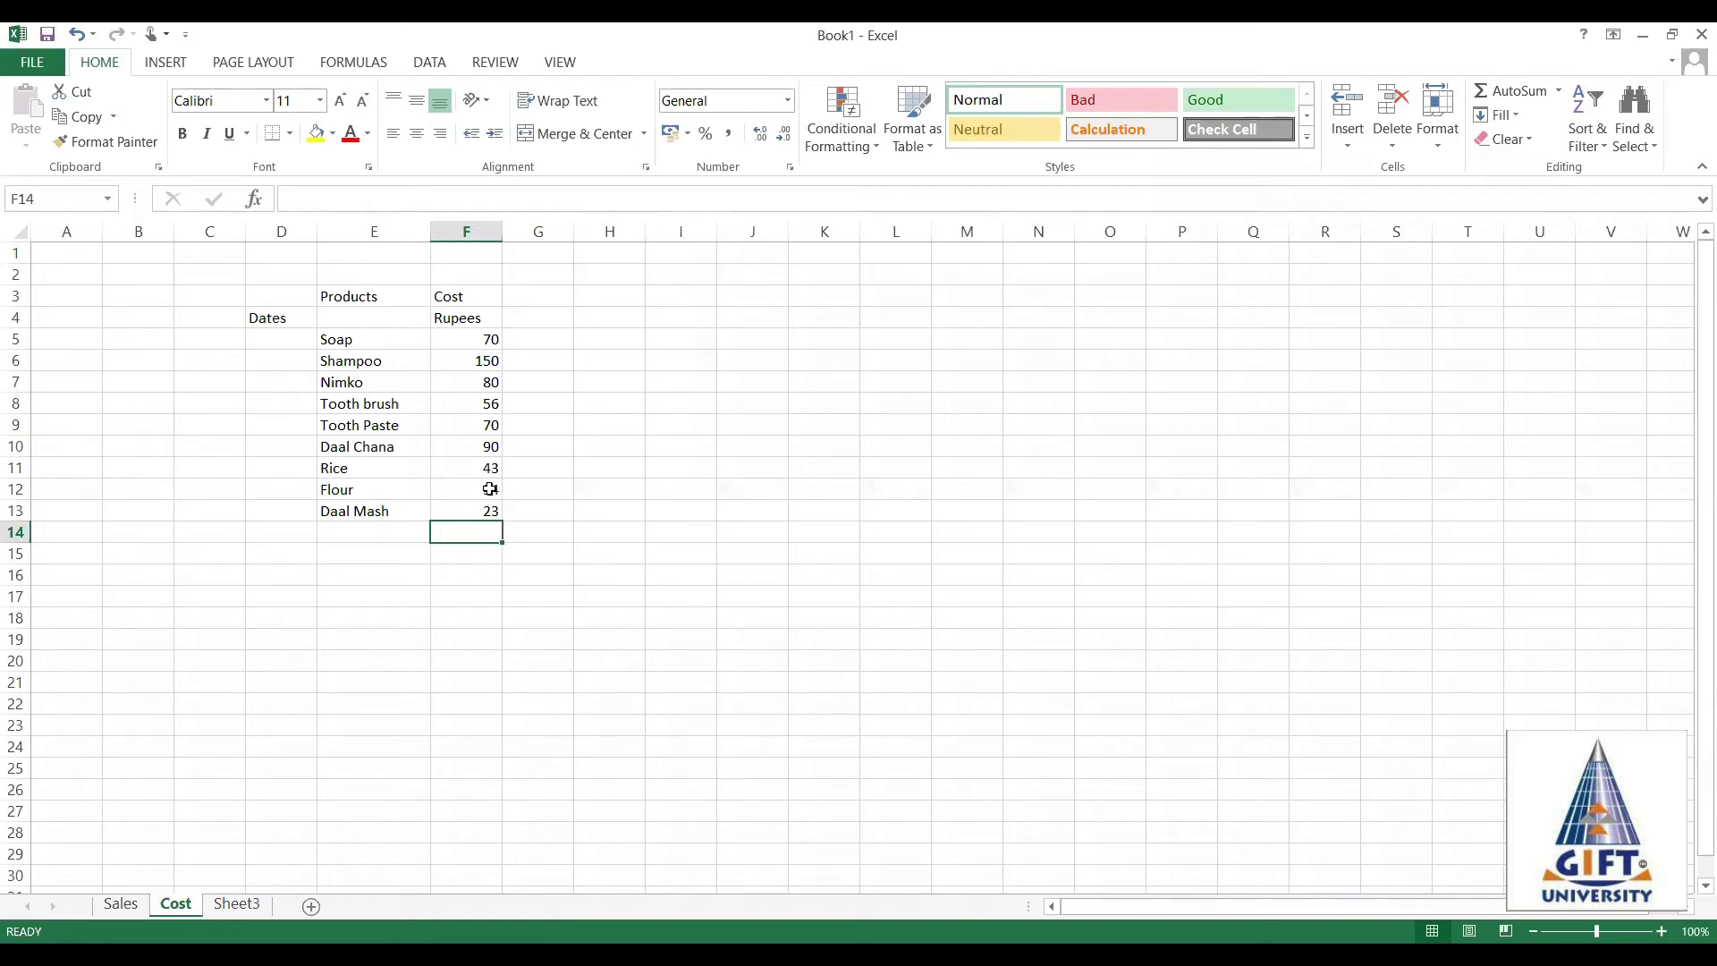
key(Up)
text(100)
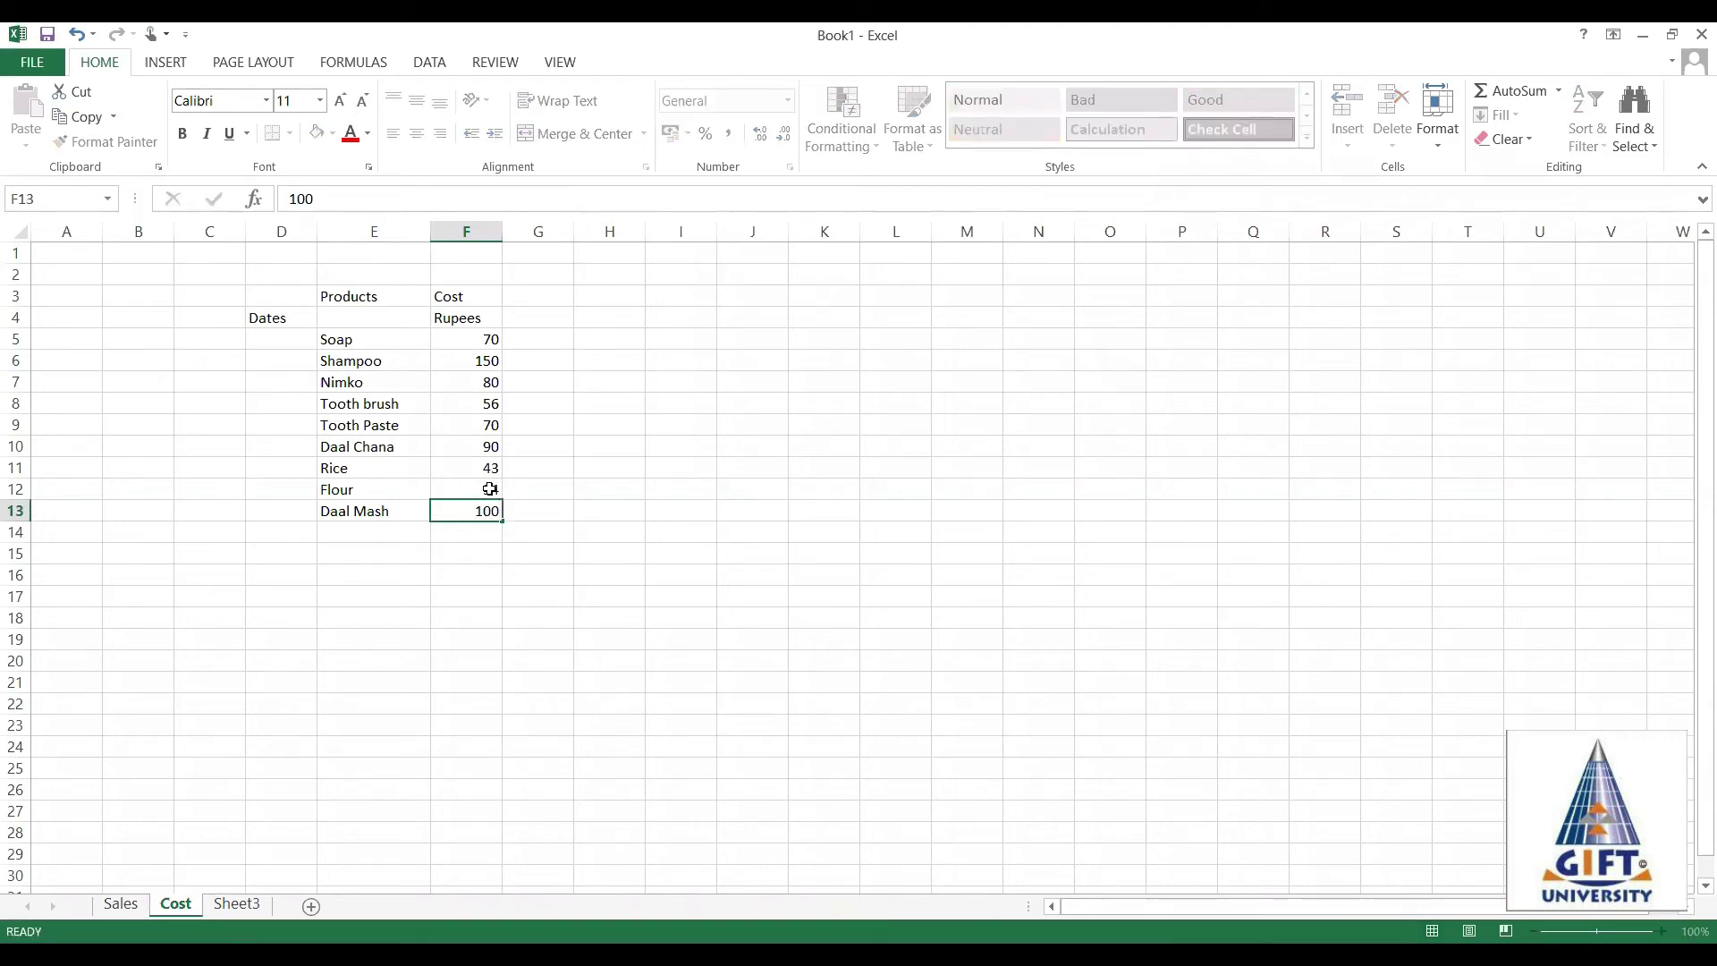
key(Return)
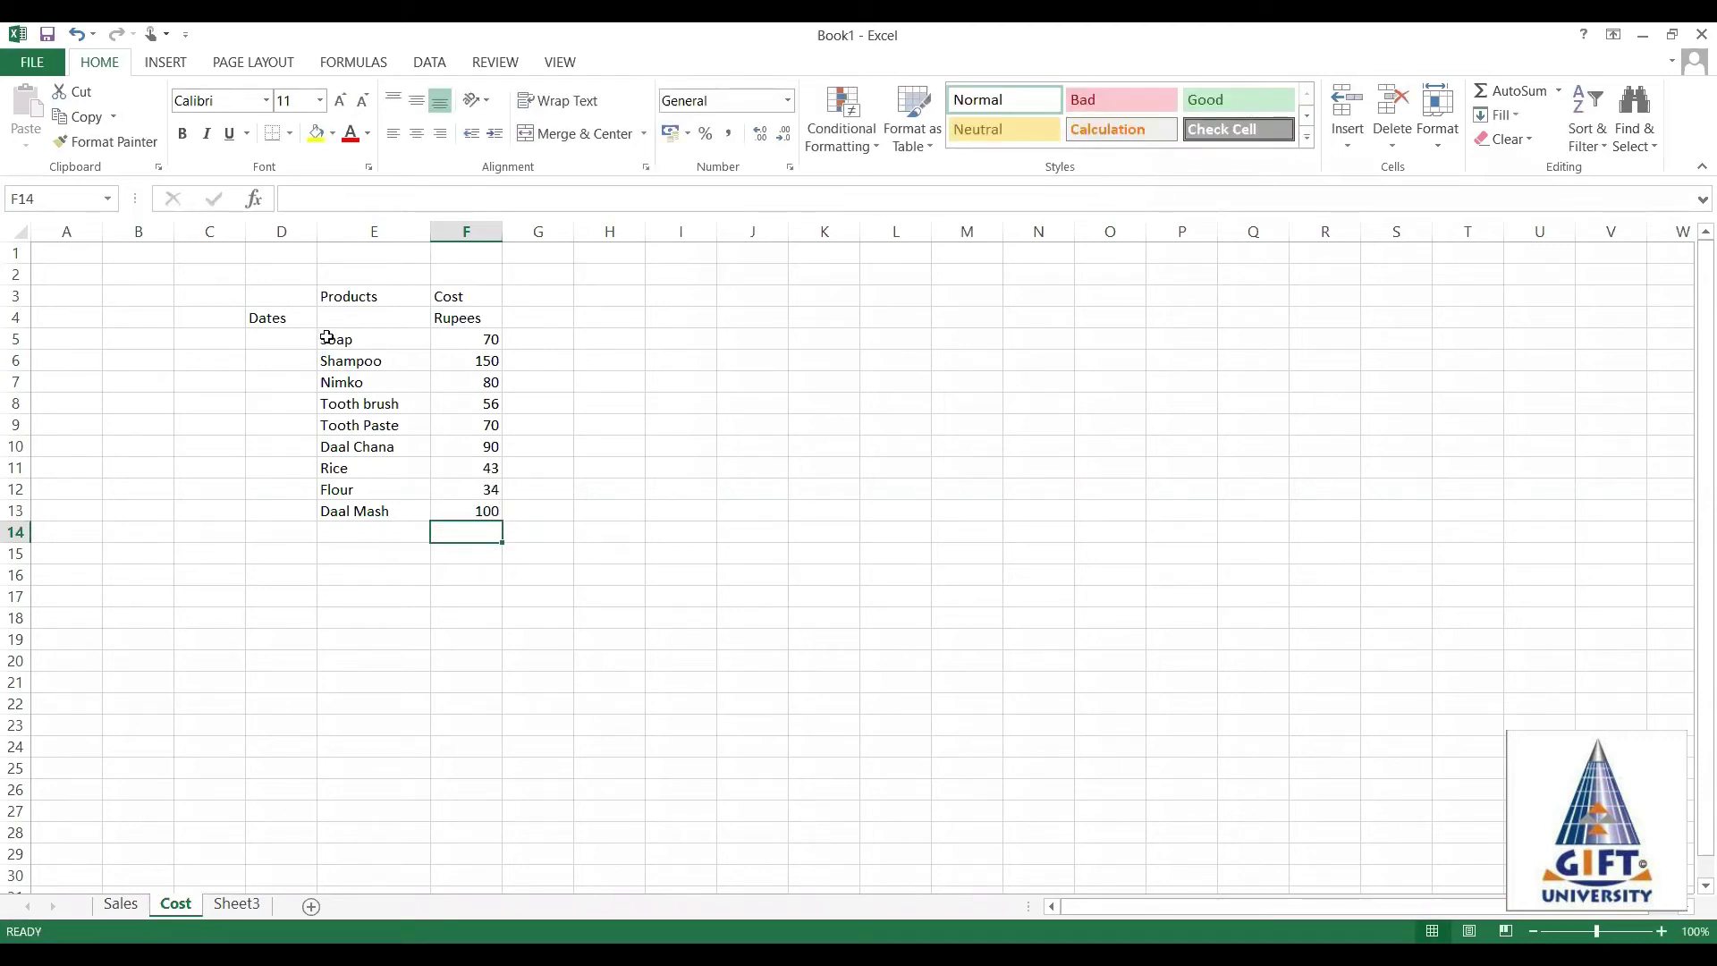
Look over the cost column cells, then go back to the Sales sheet.
click(328, 337)
click(338, 360)
click(340, 382)
click(352, 444)
click(371, 577)
click(122, 905)
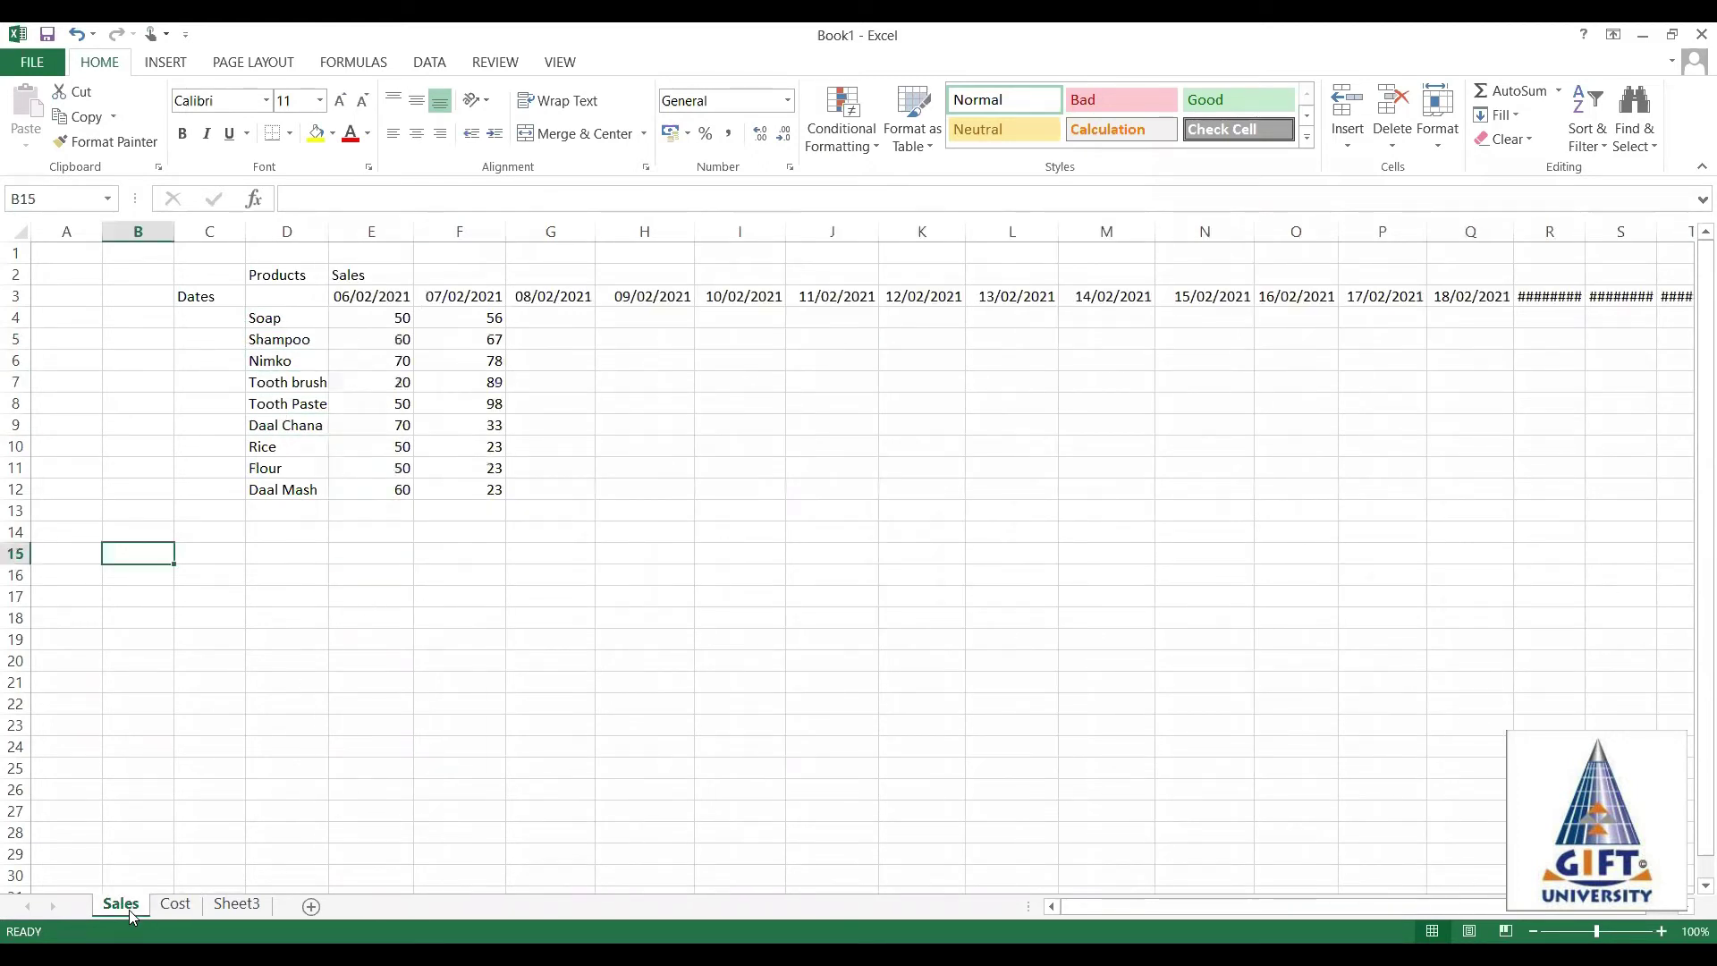
click(377, 316)
click(469, 322)
click(509, 421)
click(490, 505)
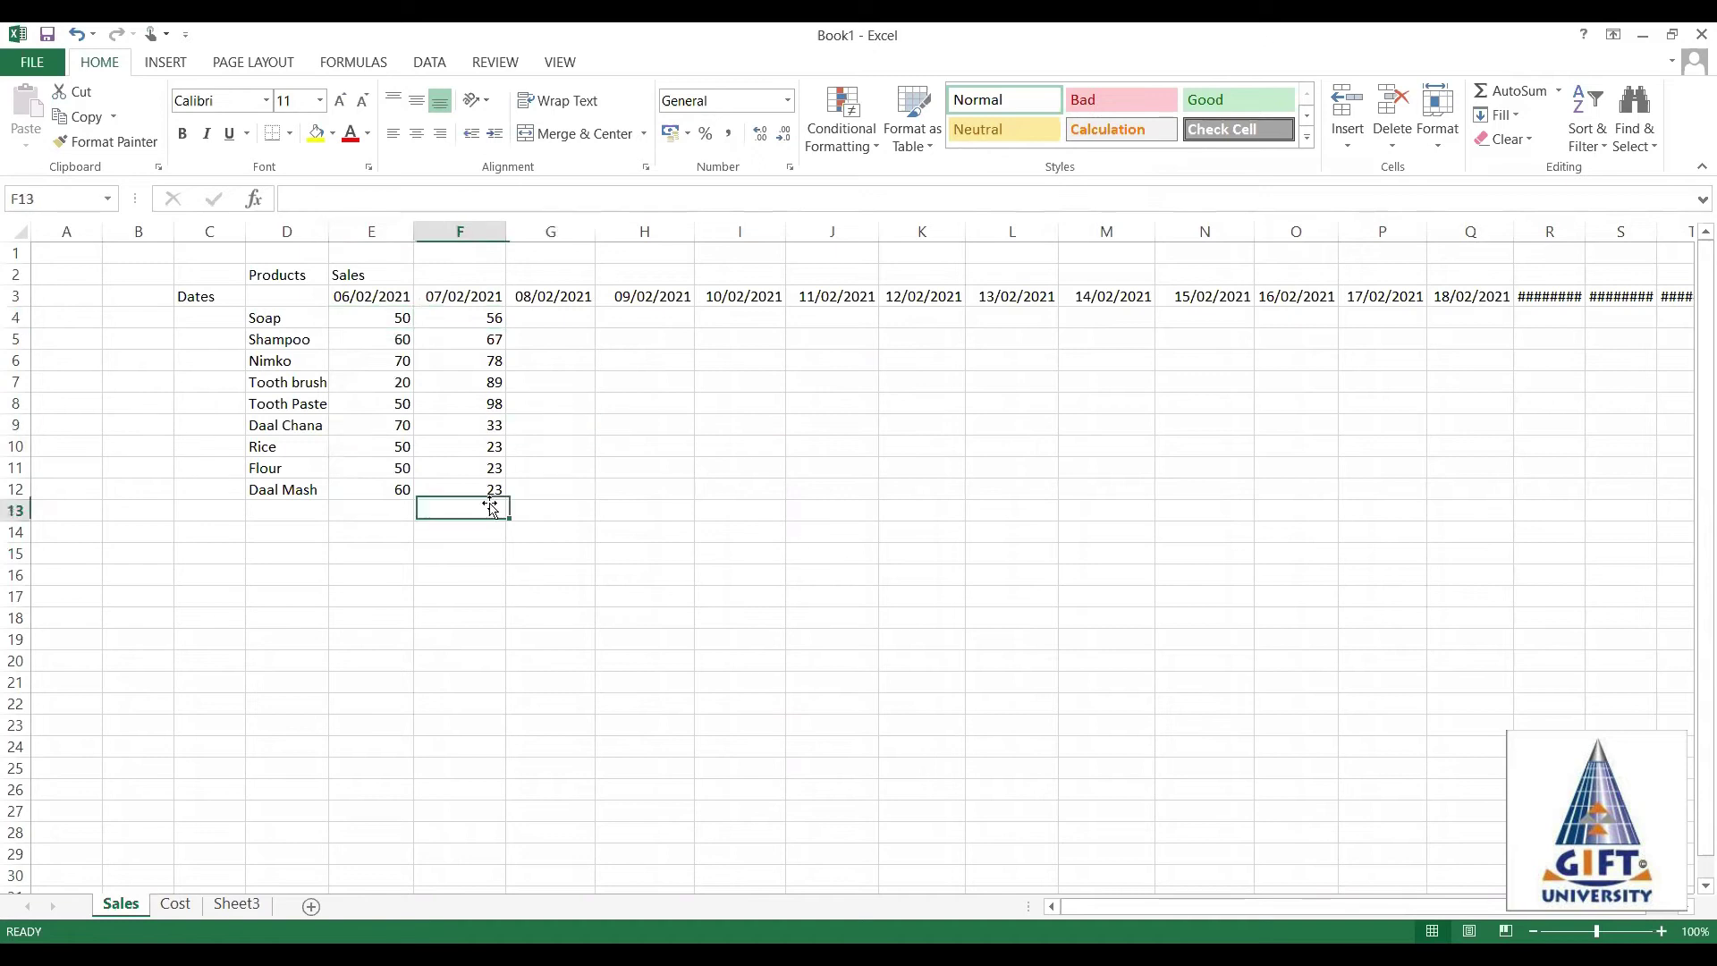
click(557, 317)
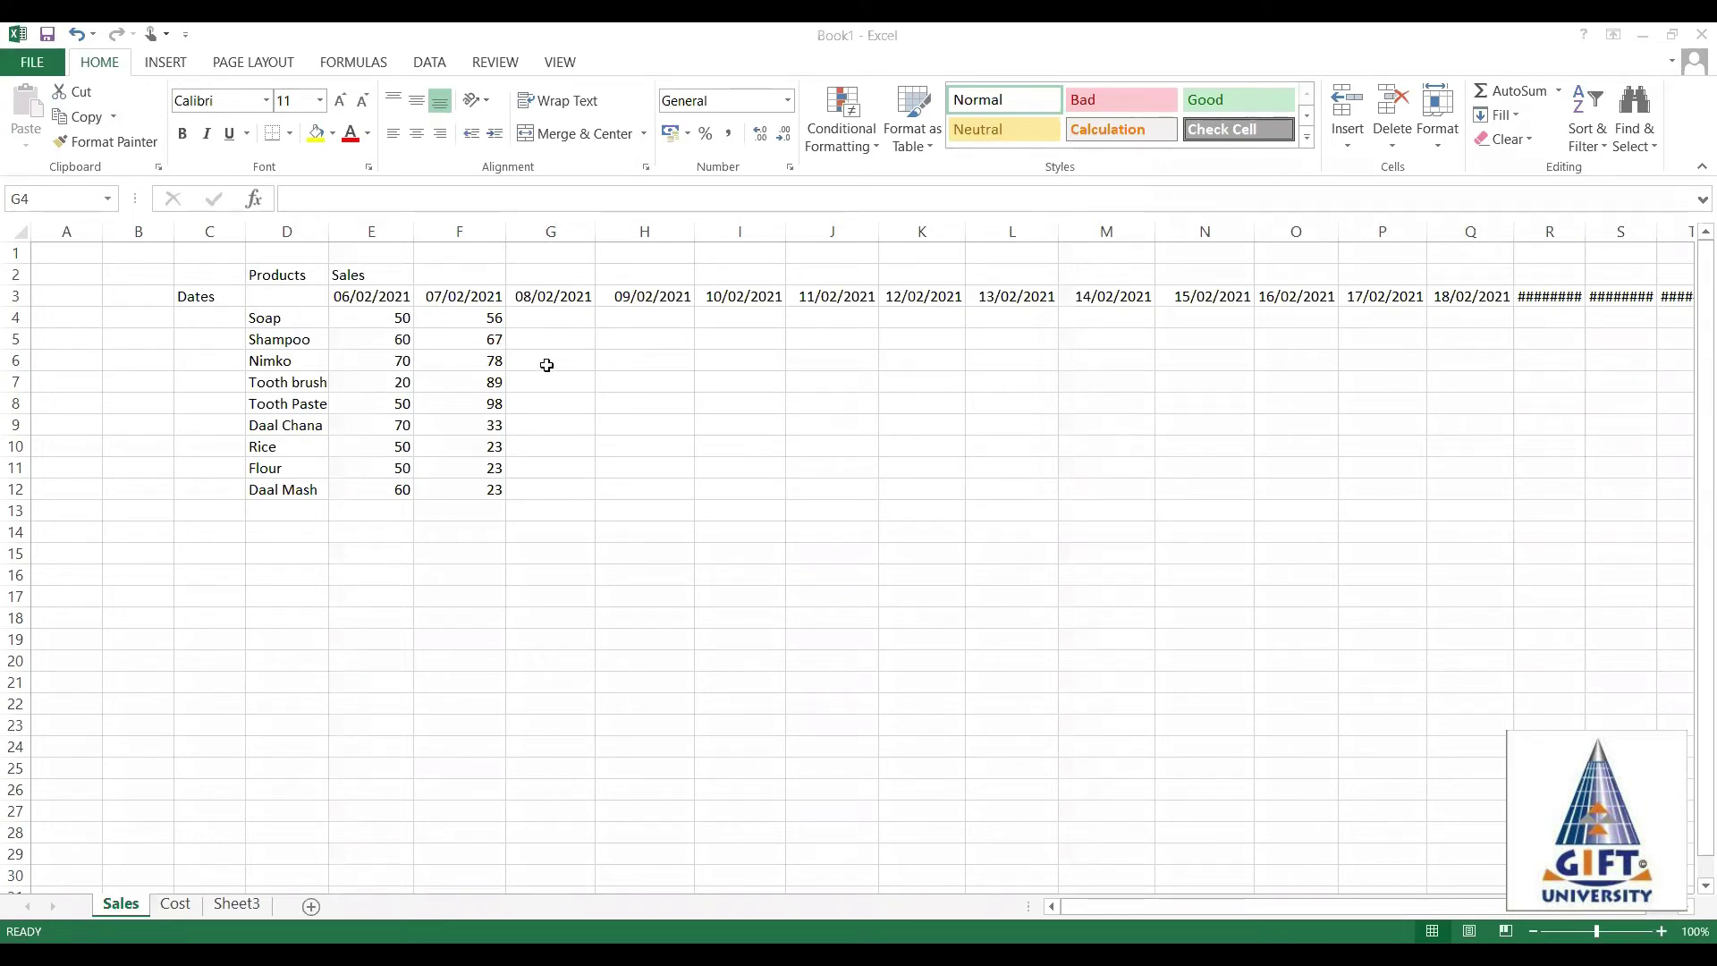
click(393, 318)
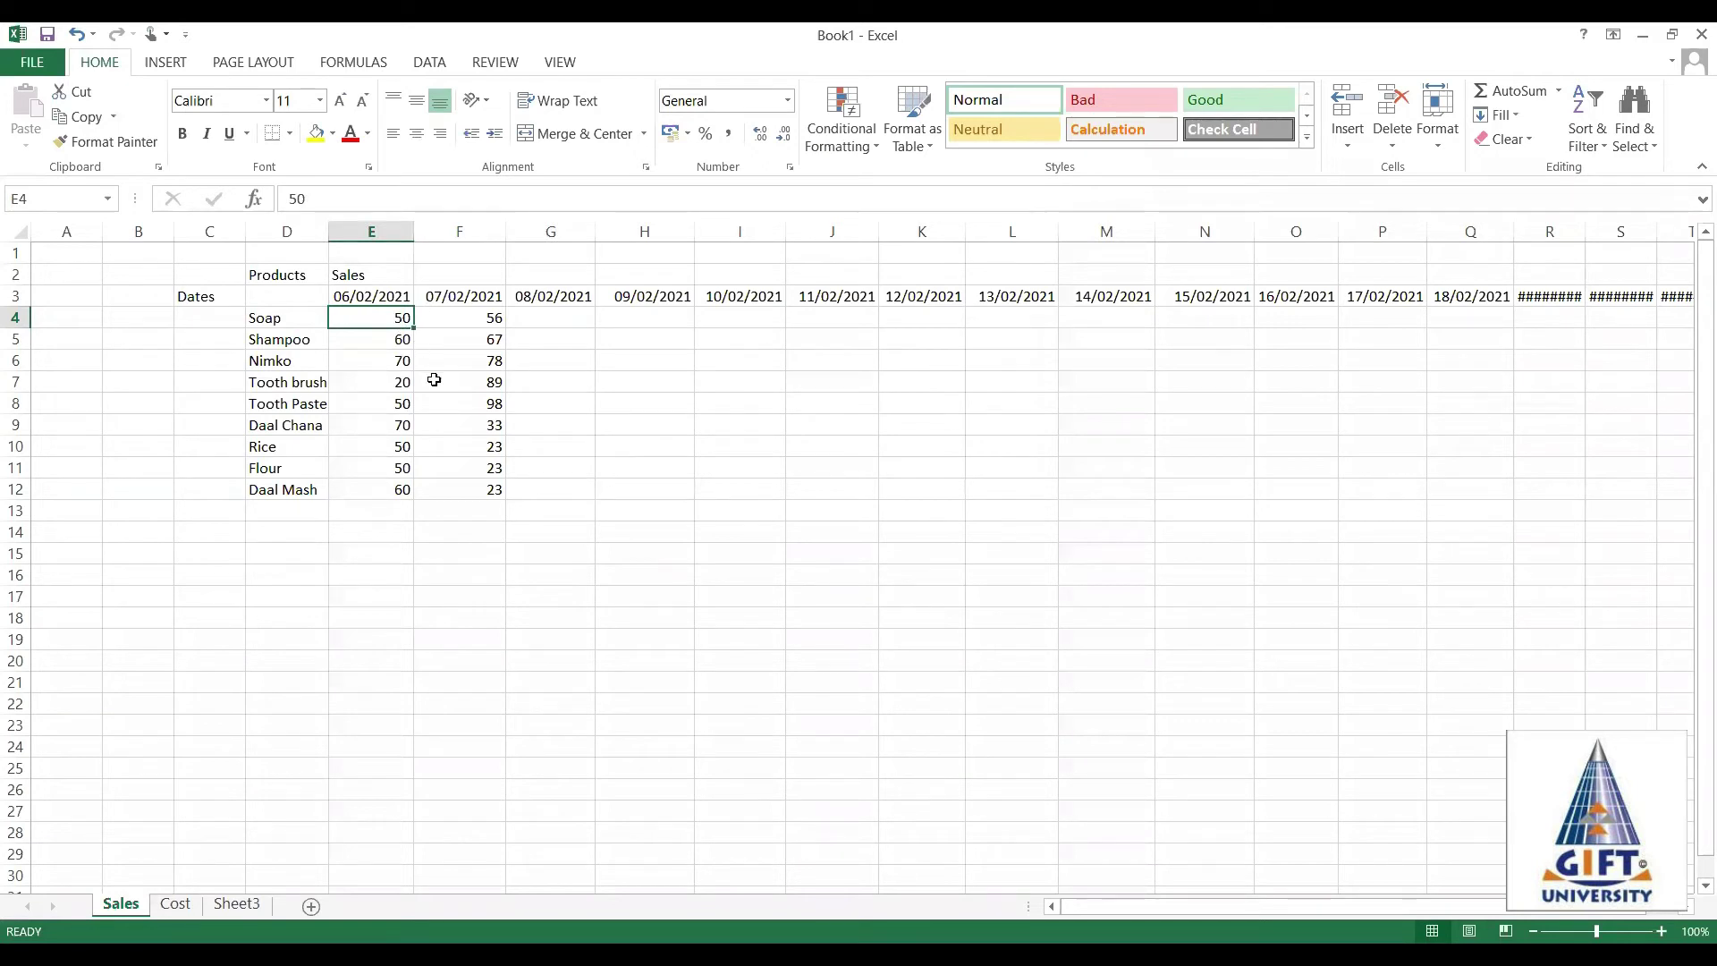
click(176, 905)
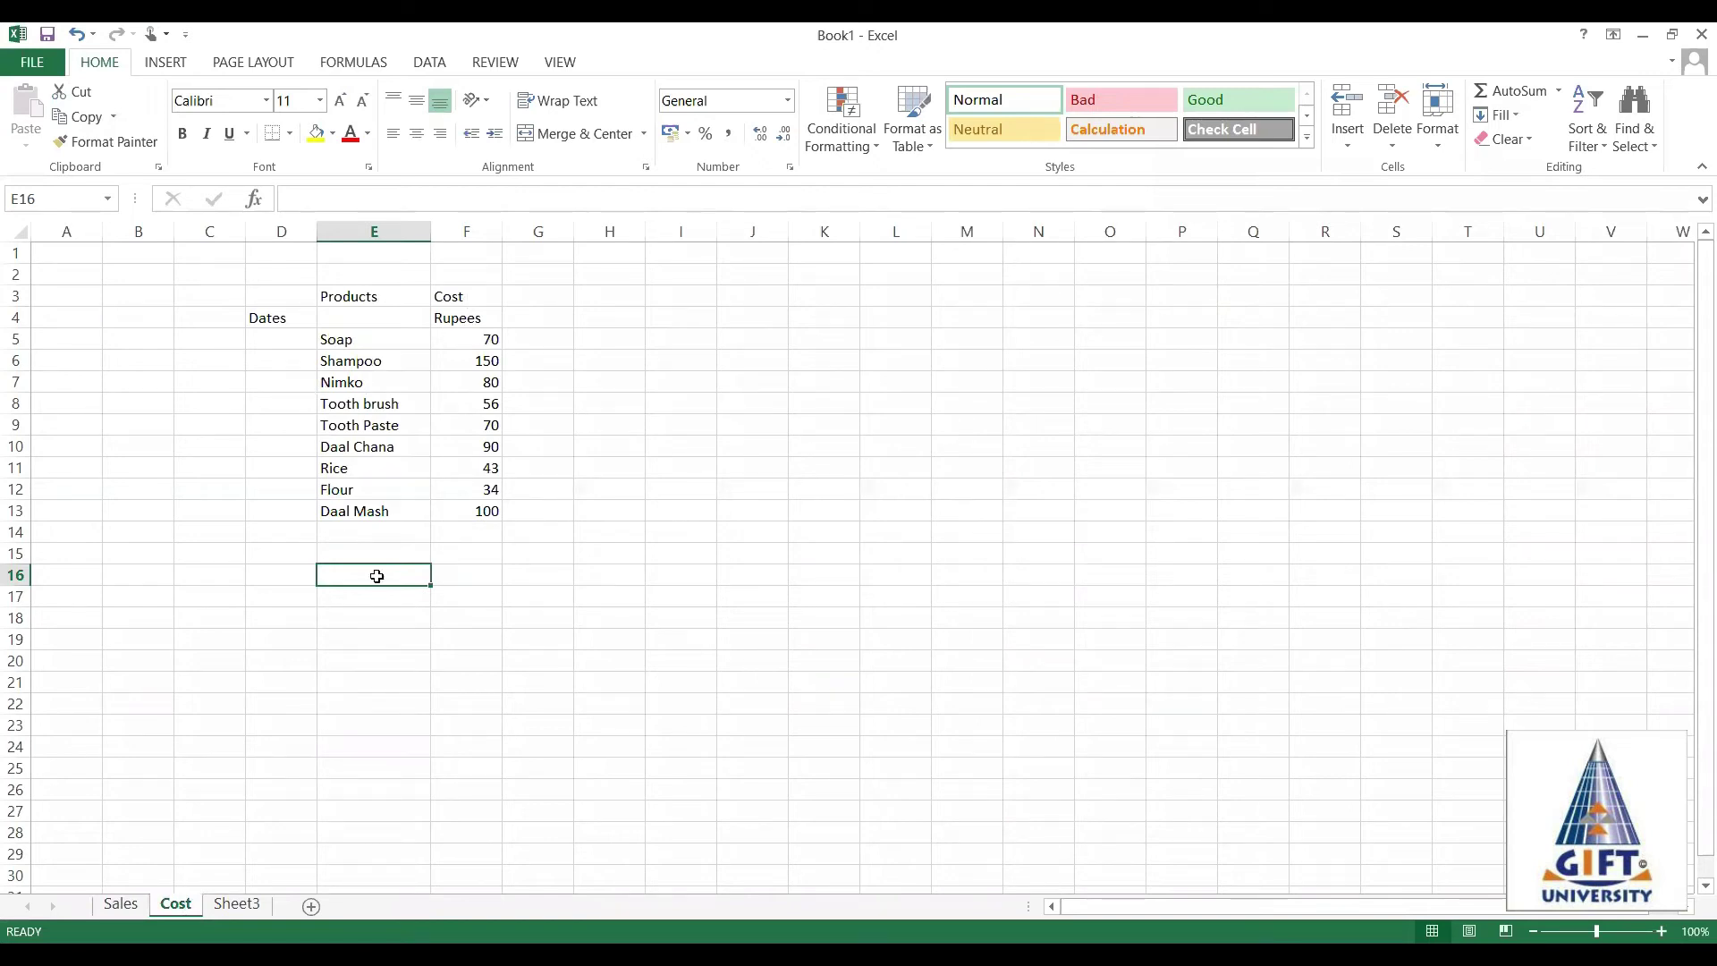
click(121, 905)
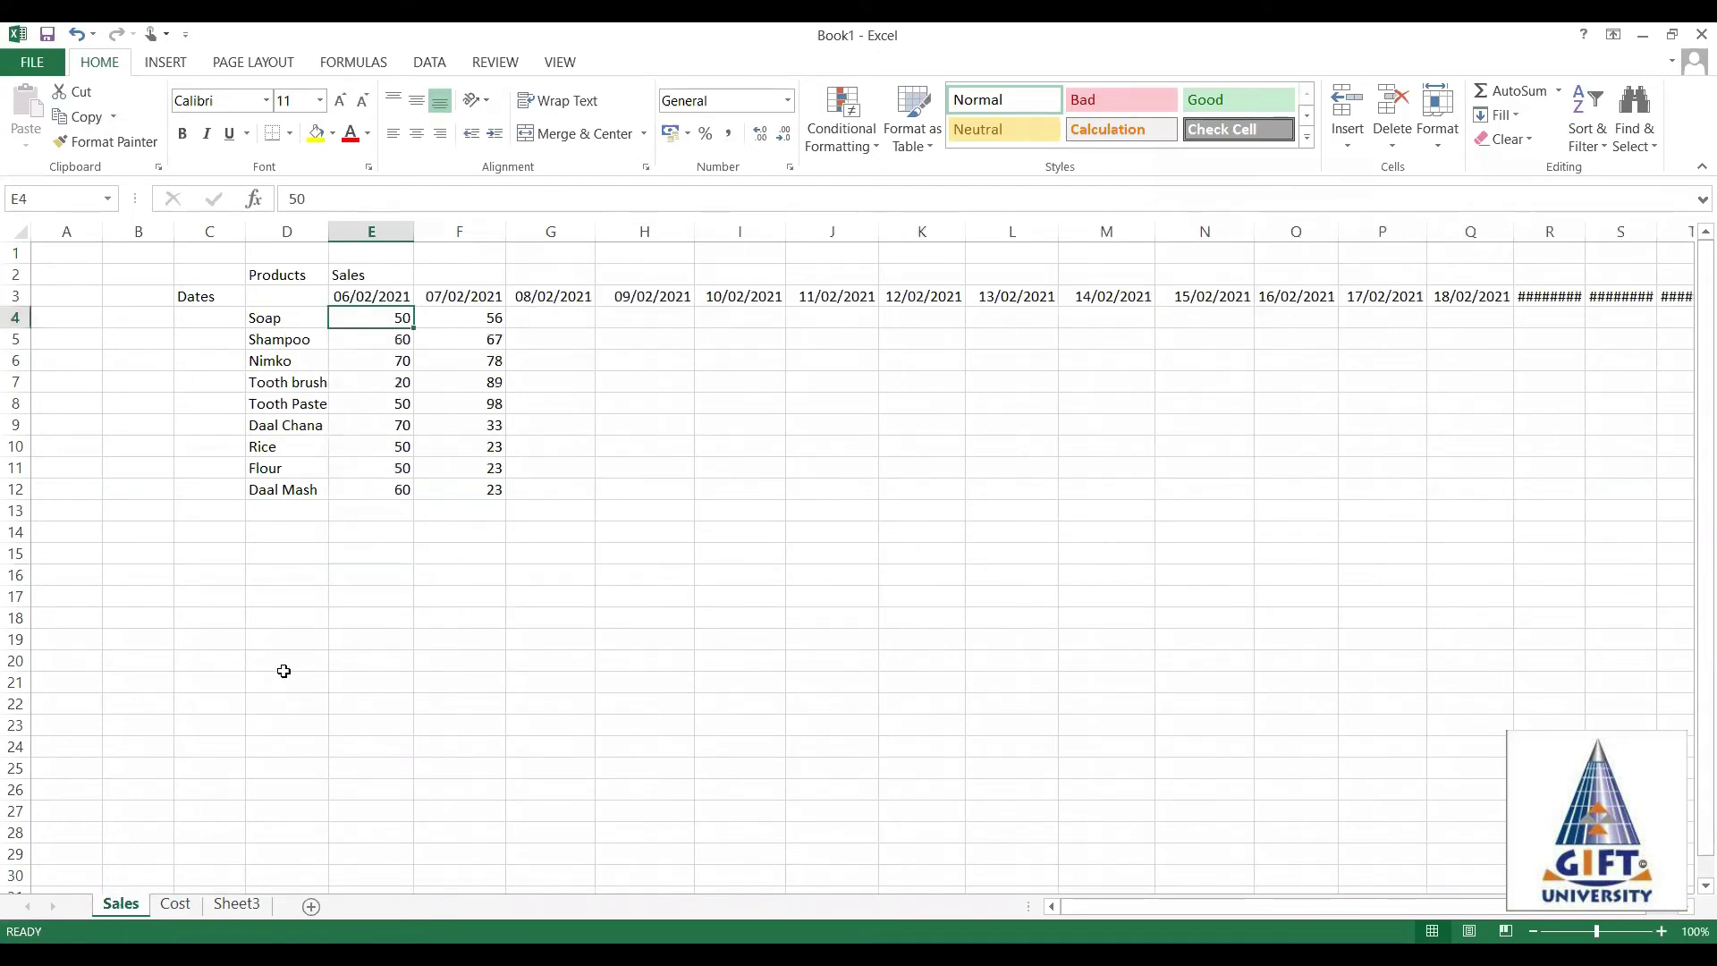
click(417, 559)
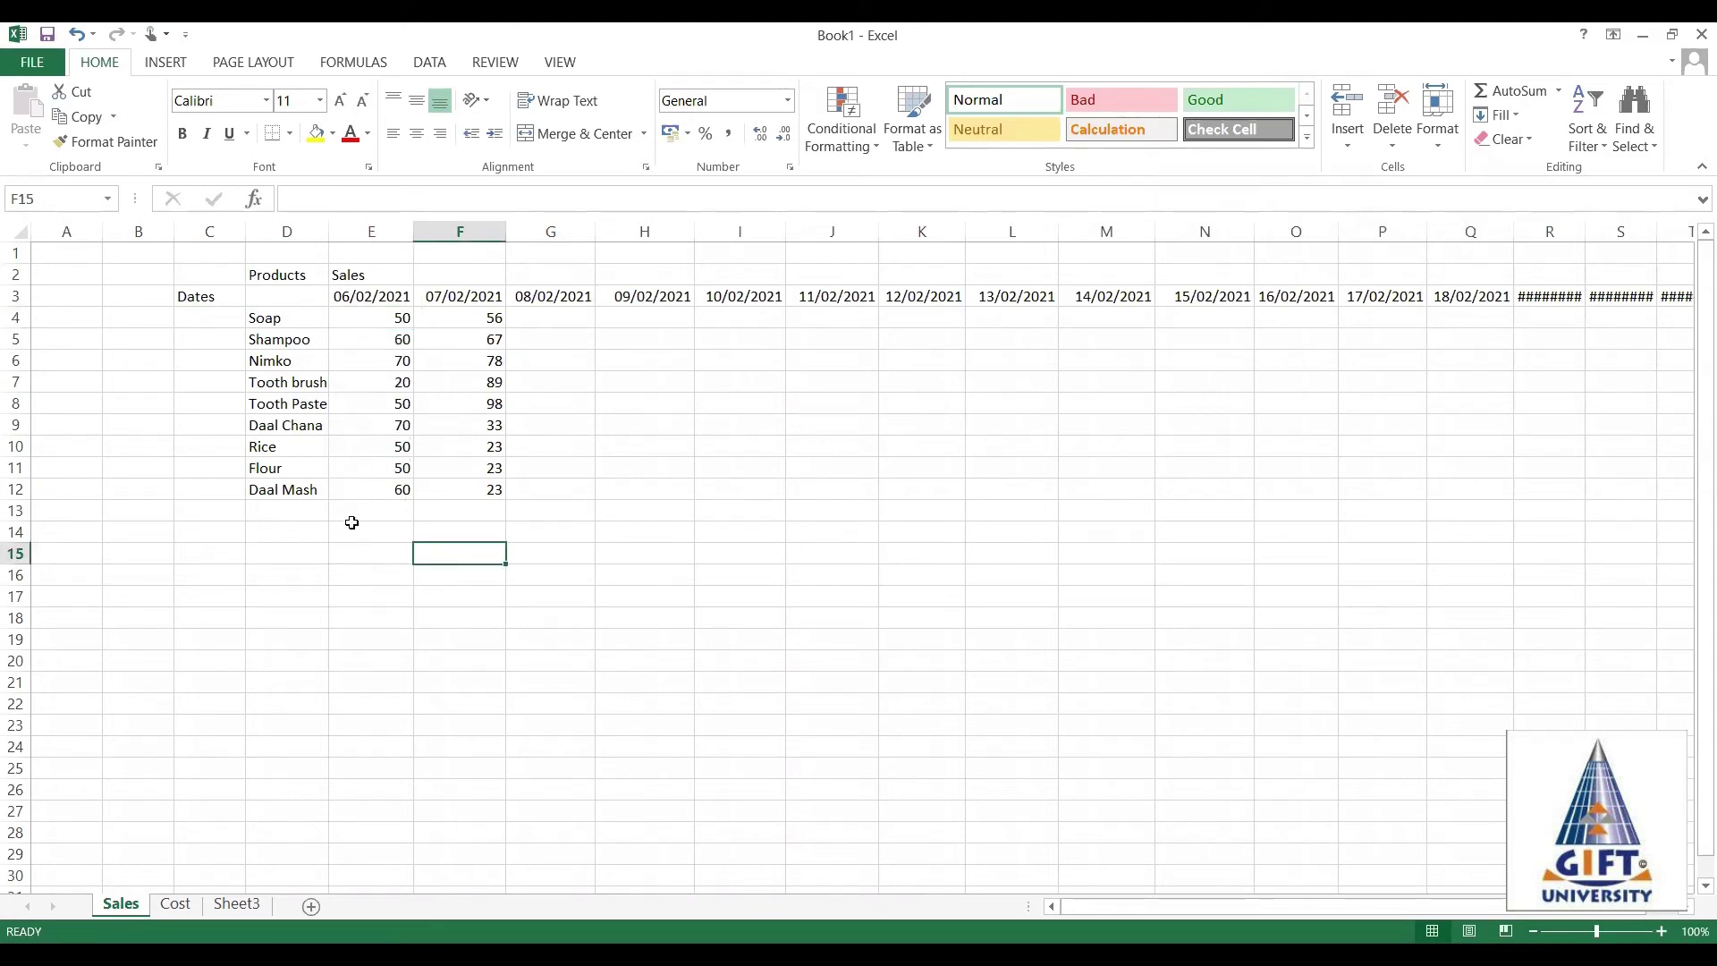
click(305, 548)
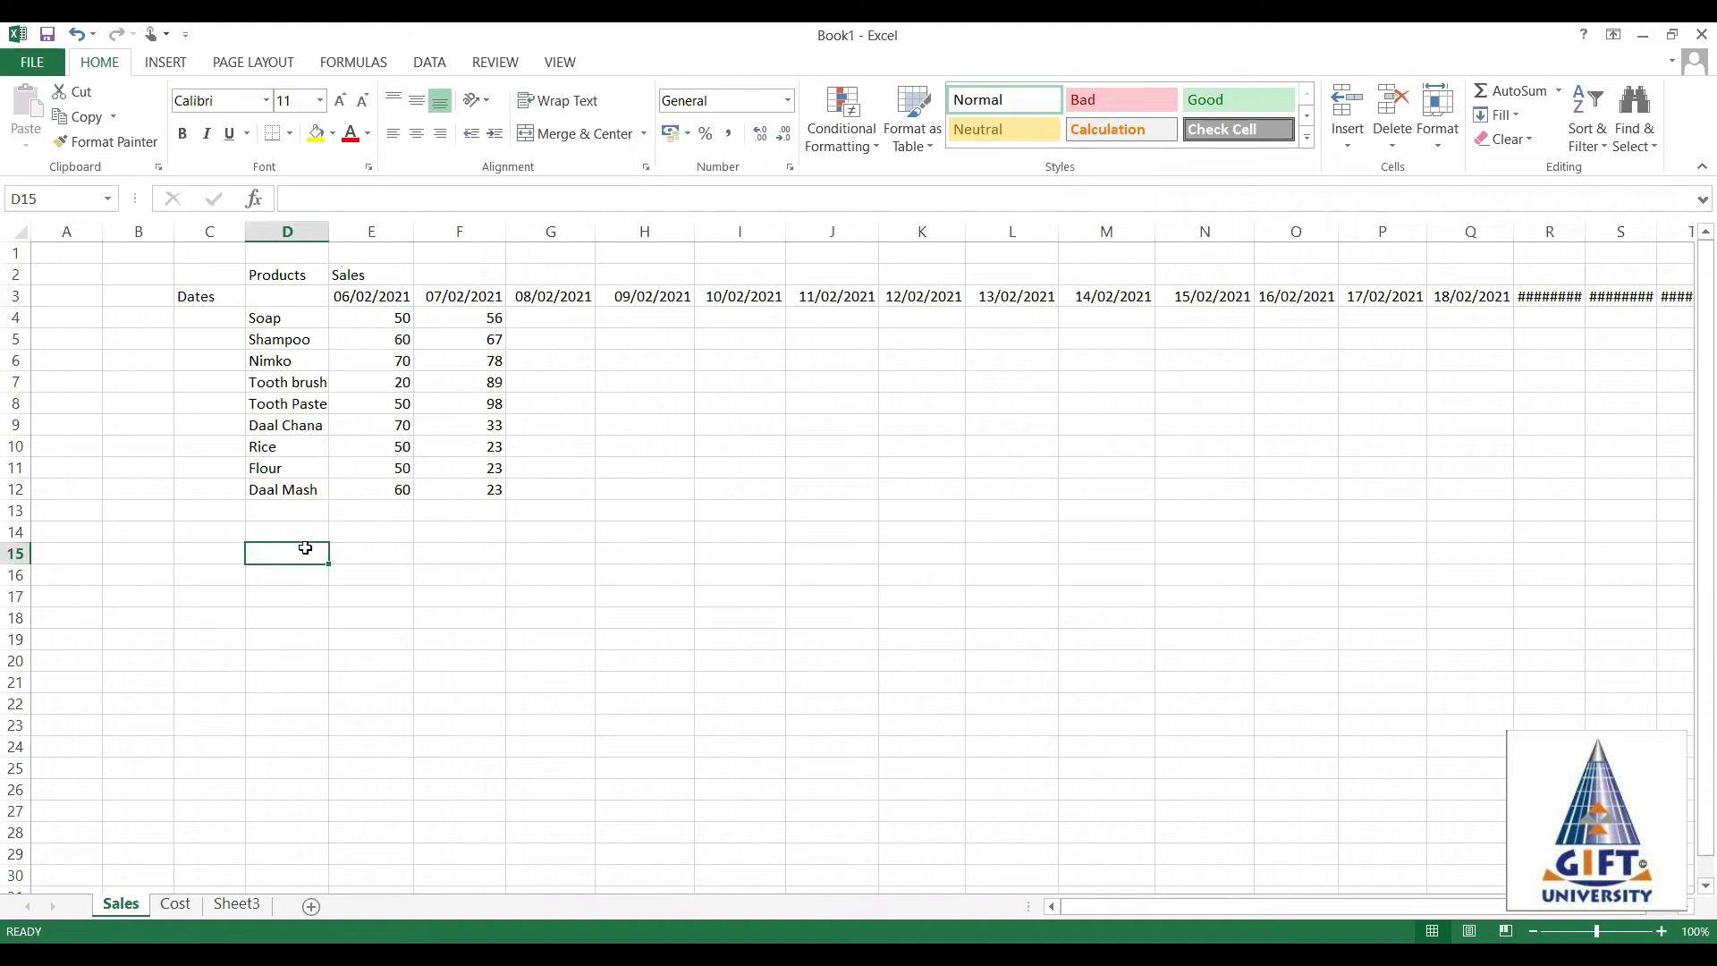
Enter the label 'Total Sales' in D15 of the Sales sheet.
text(S)
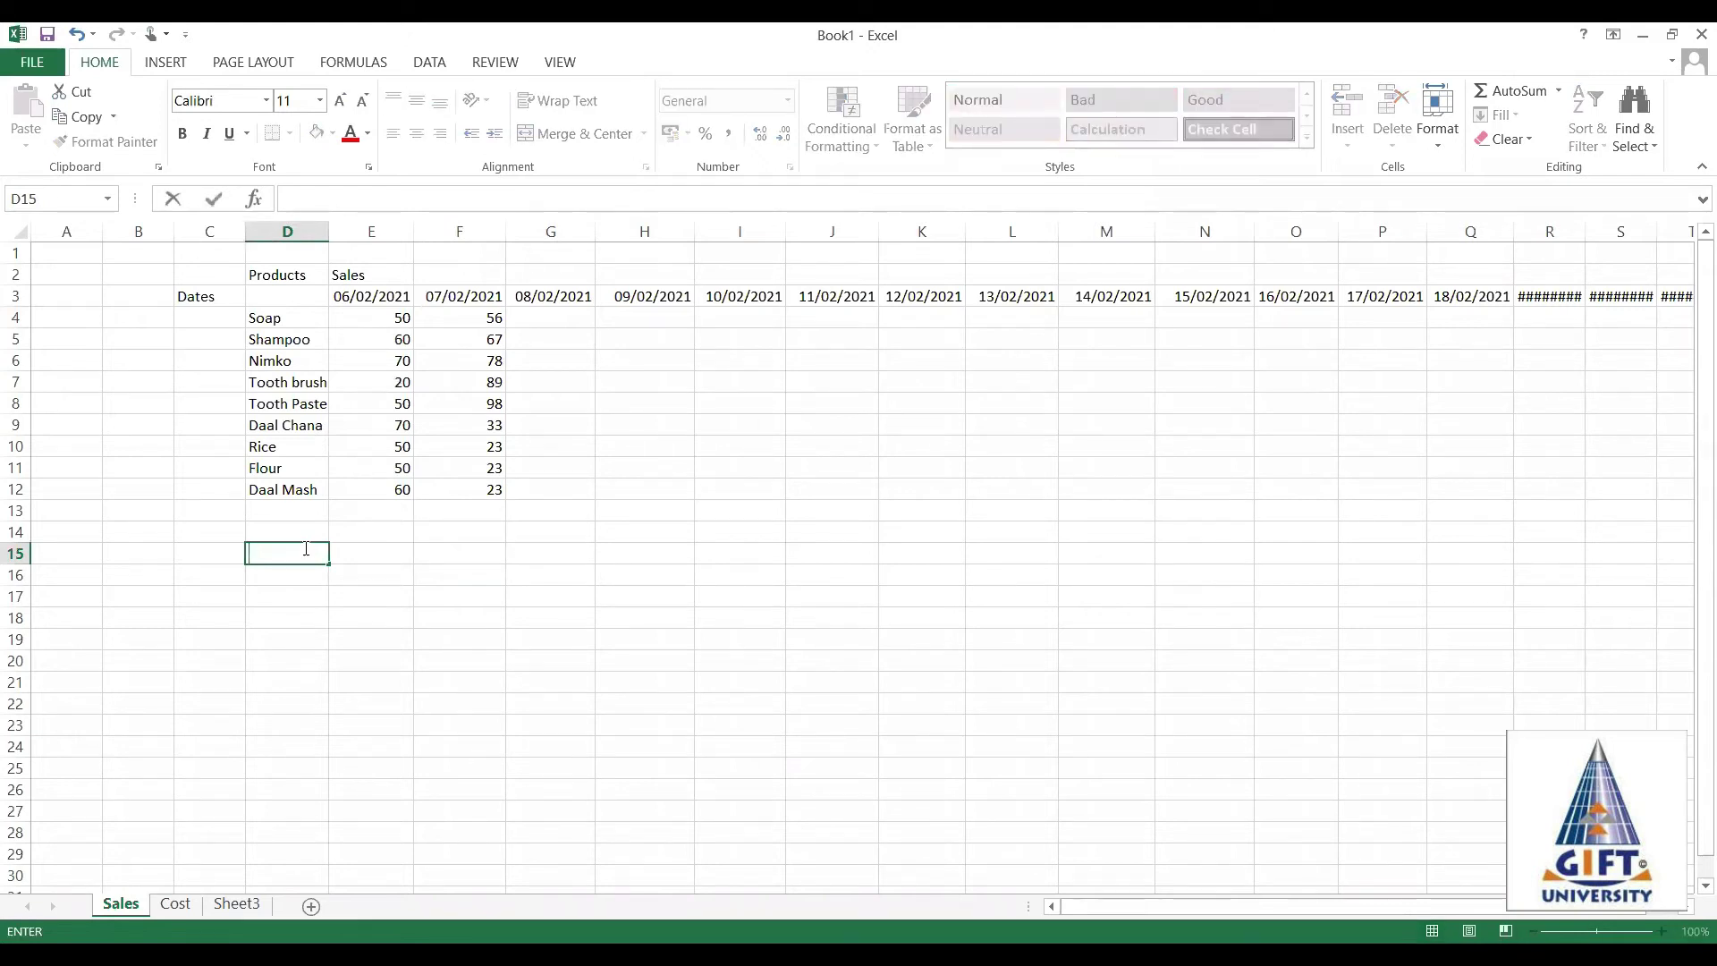
text(o)
key(Tab)
click(305, 548)
double_click(305, 549)
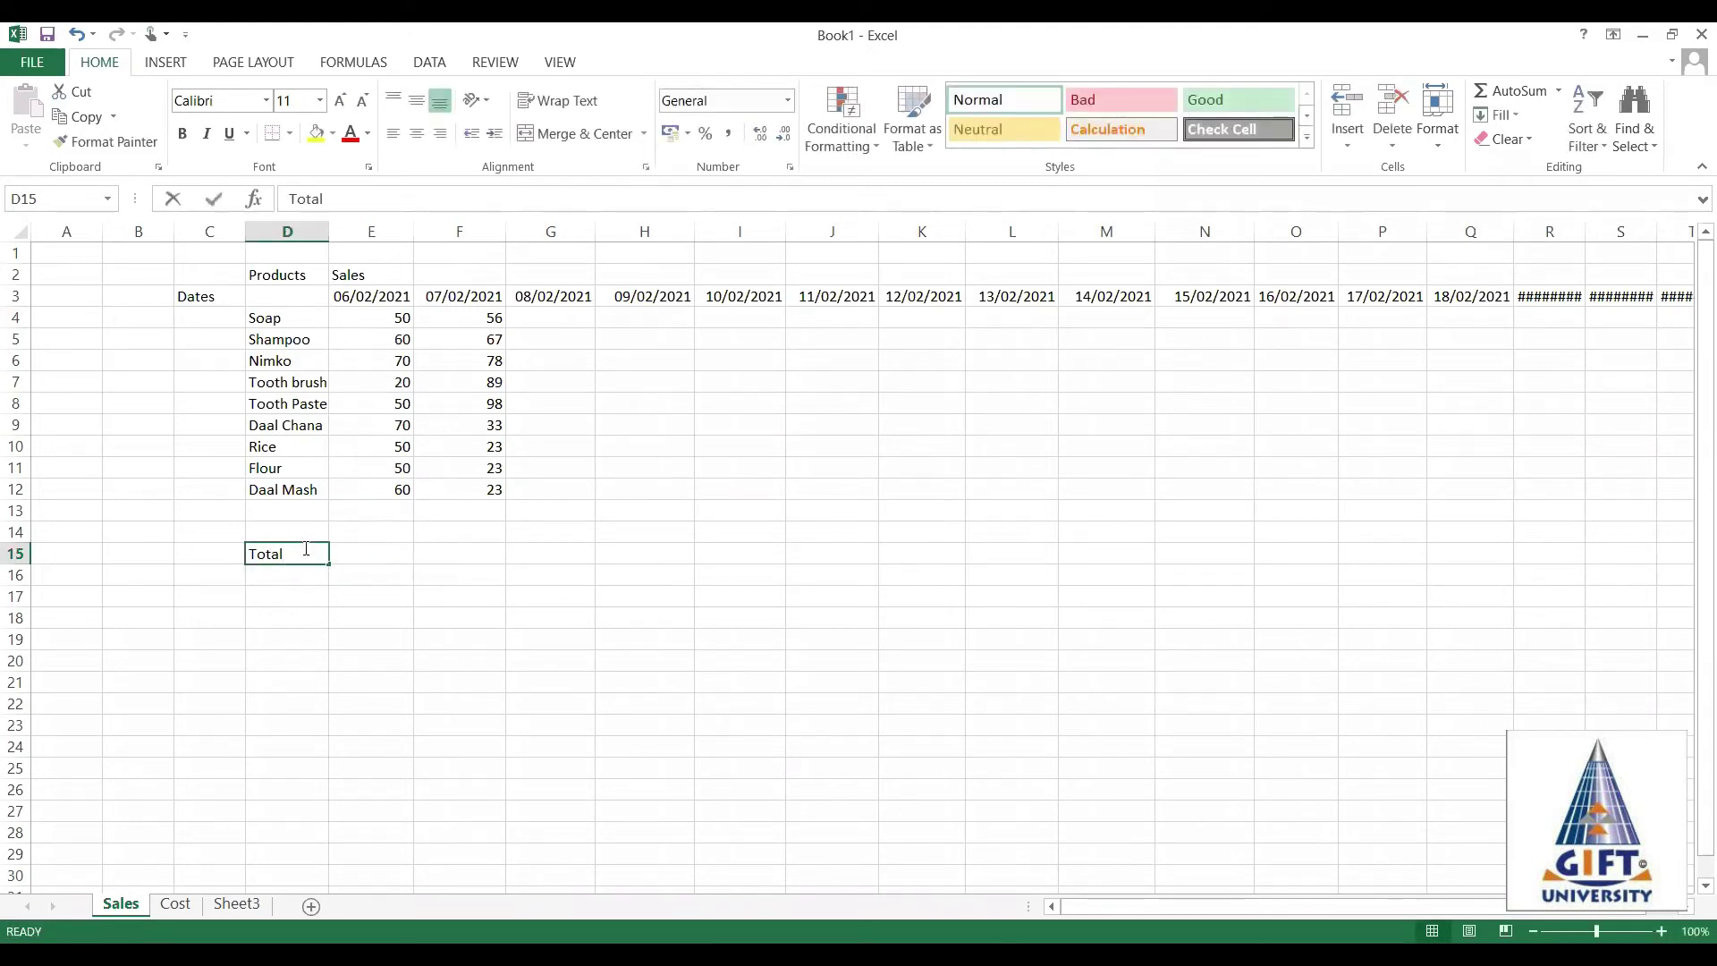
text(al)
key(BackSpace)
key(BackSpace)
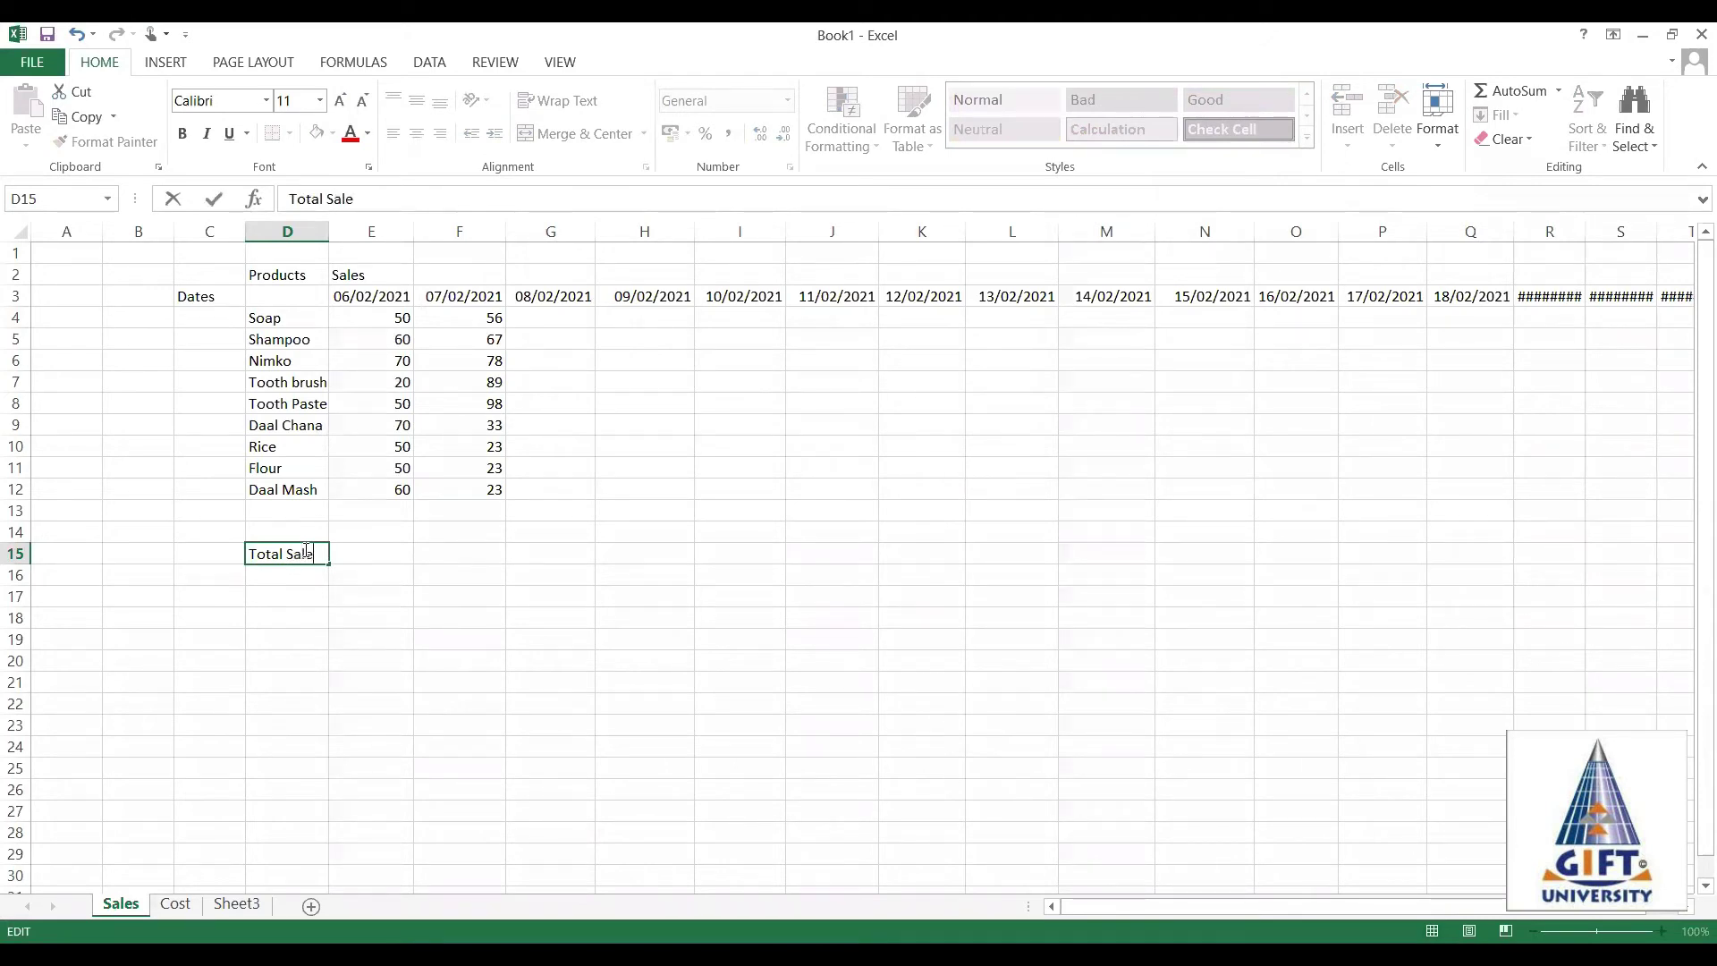
key(Return)
Begin a formula with = in E15, beside the Total Sales label.
click(305, 550)
key(Tab)
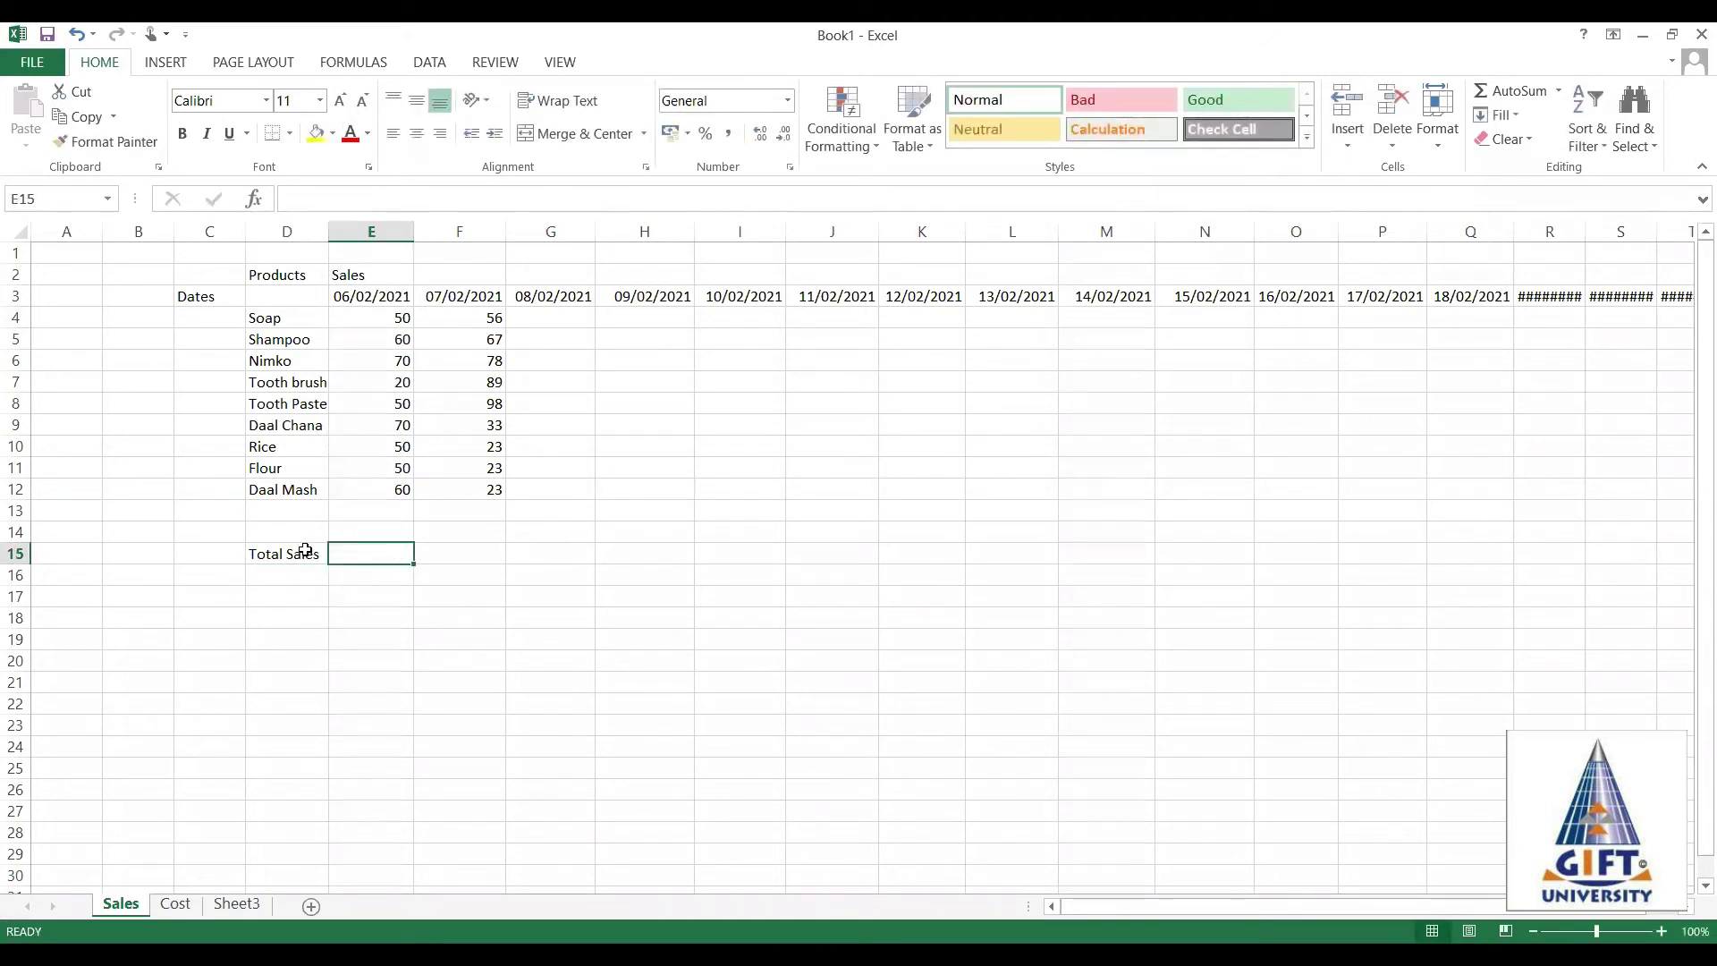
text(=)
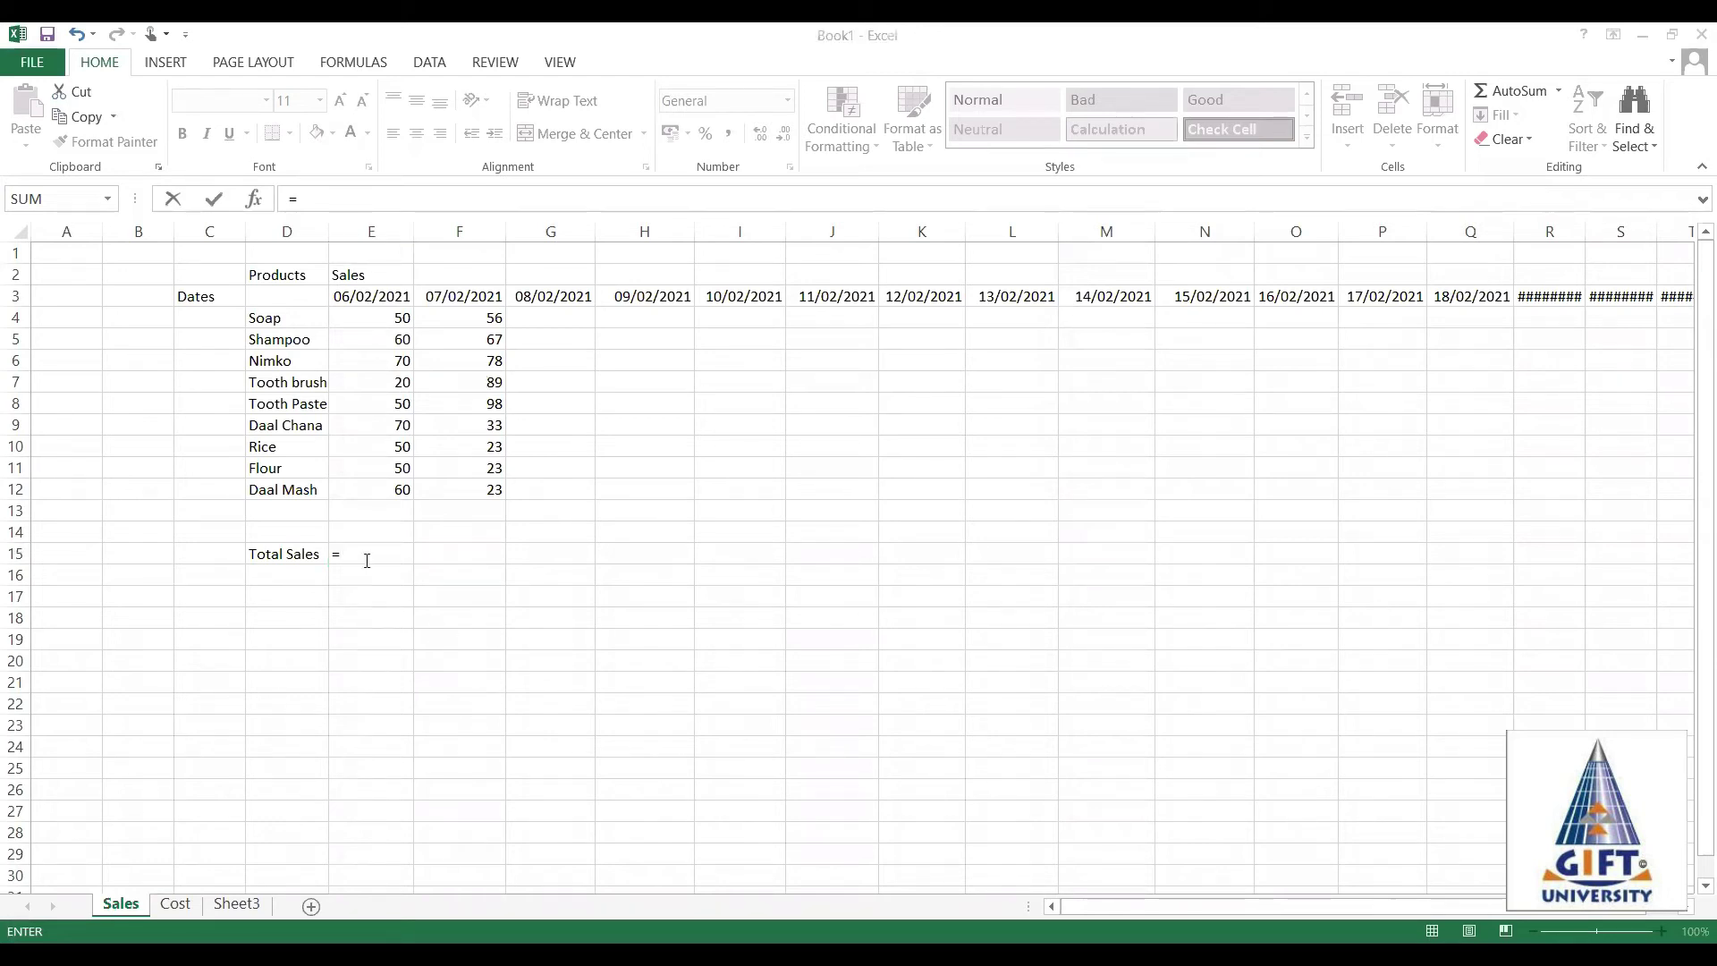
Enter =sum(E4:E14) in E15 to total the 06/02/2021 sales, giving 480.
click(363, 548)
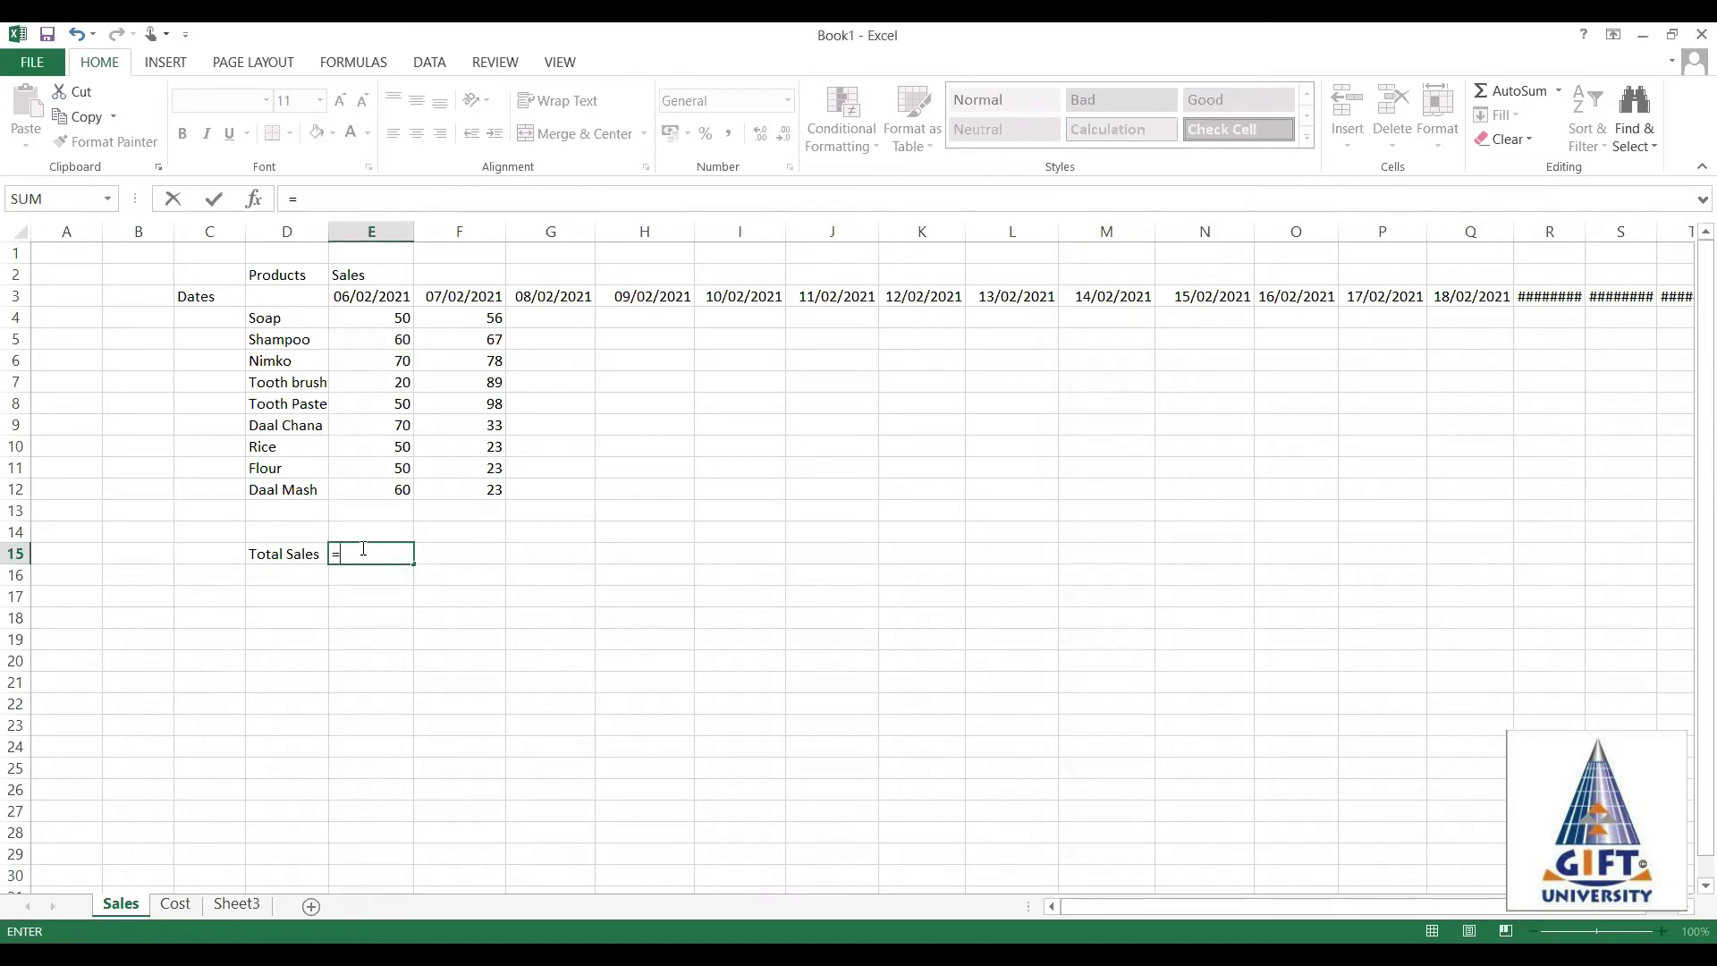
text(sum)
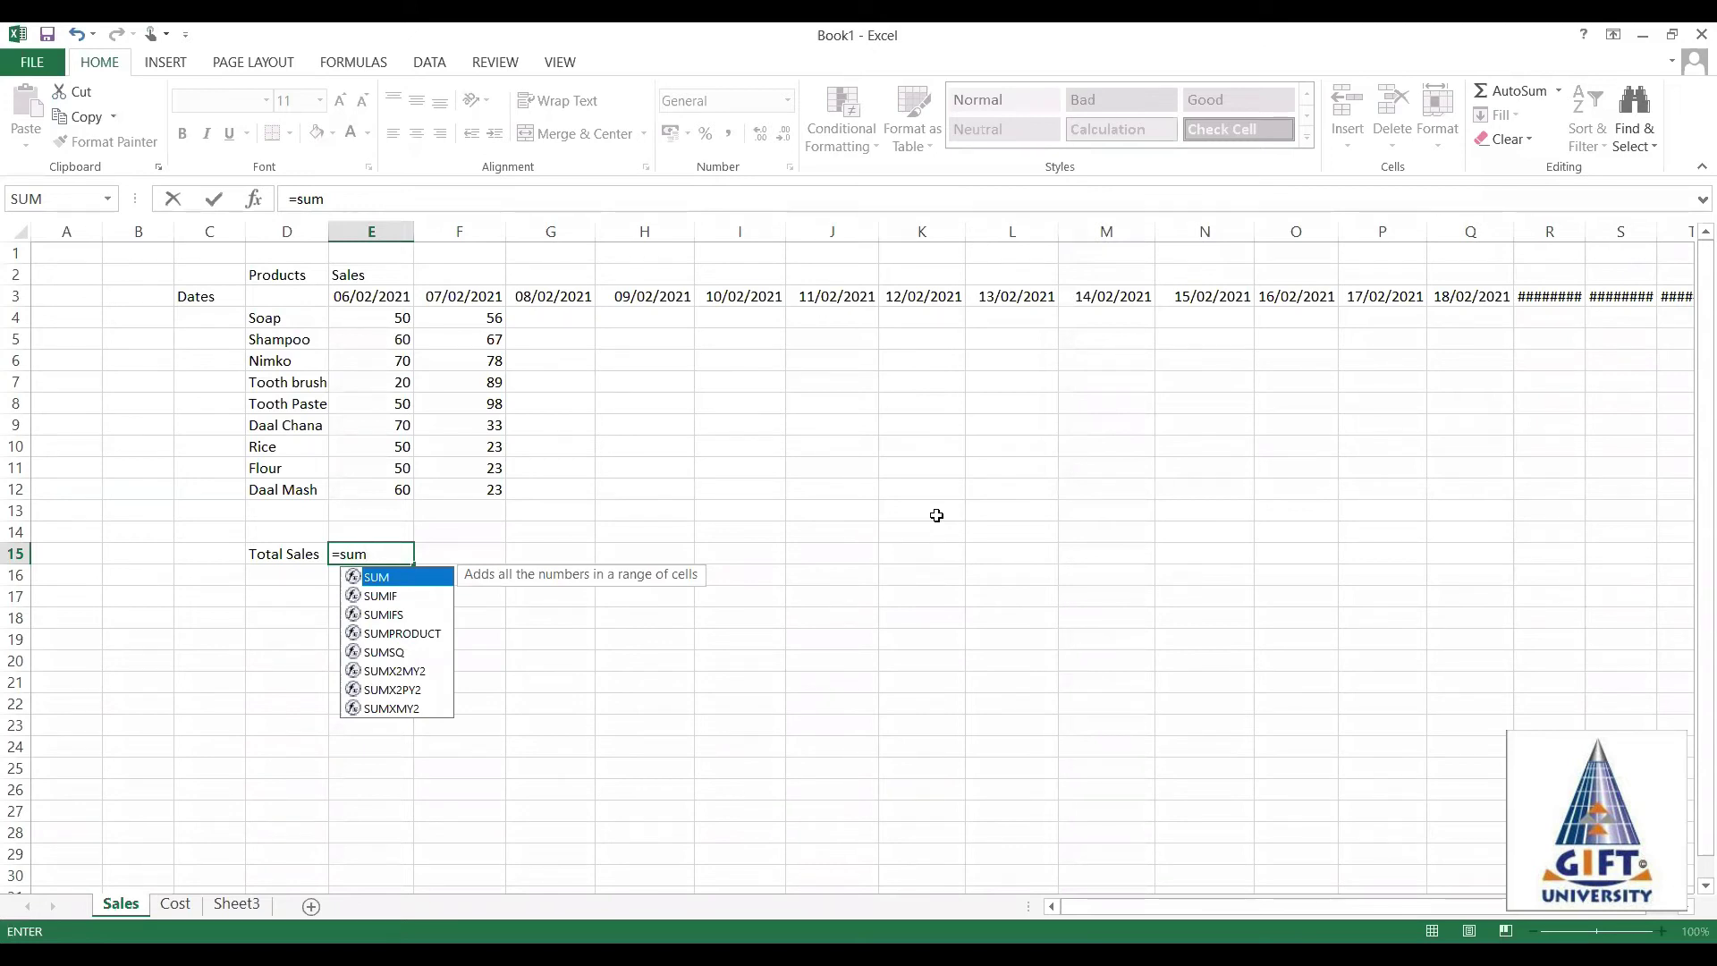
text(()
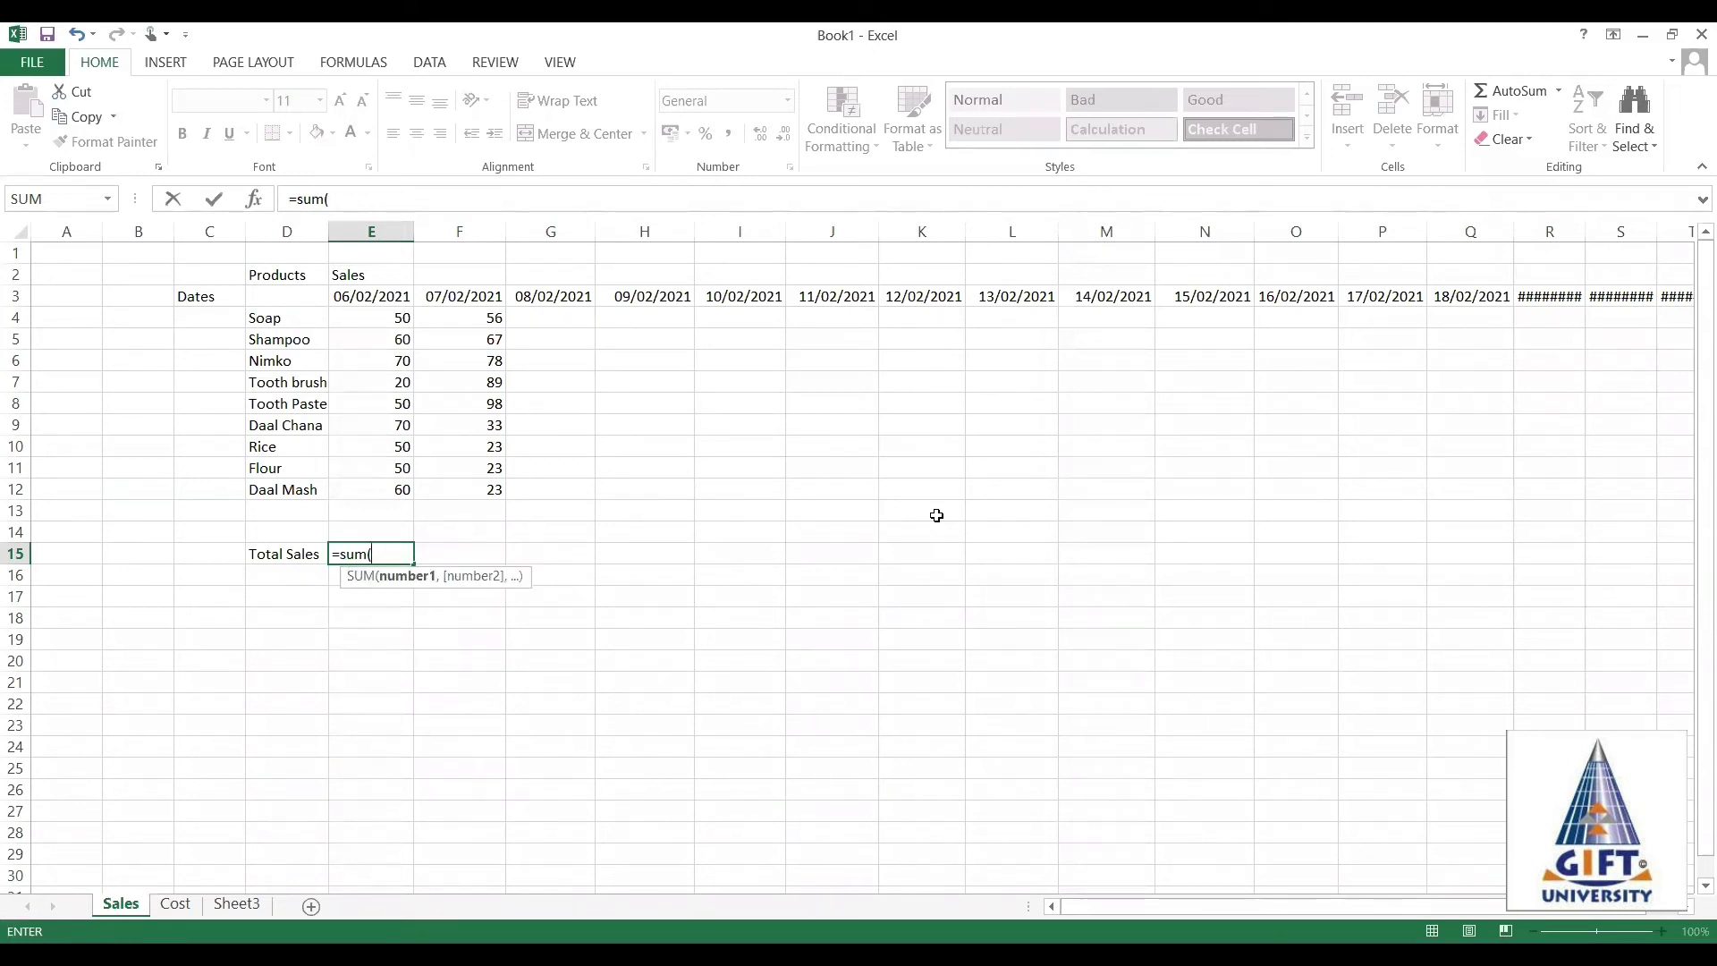
click(370, 320)
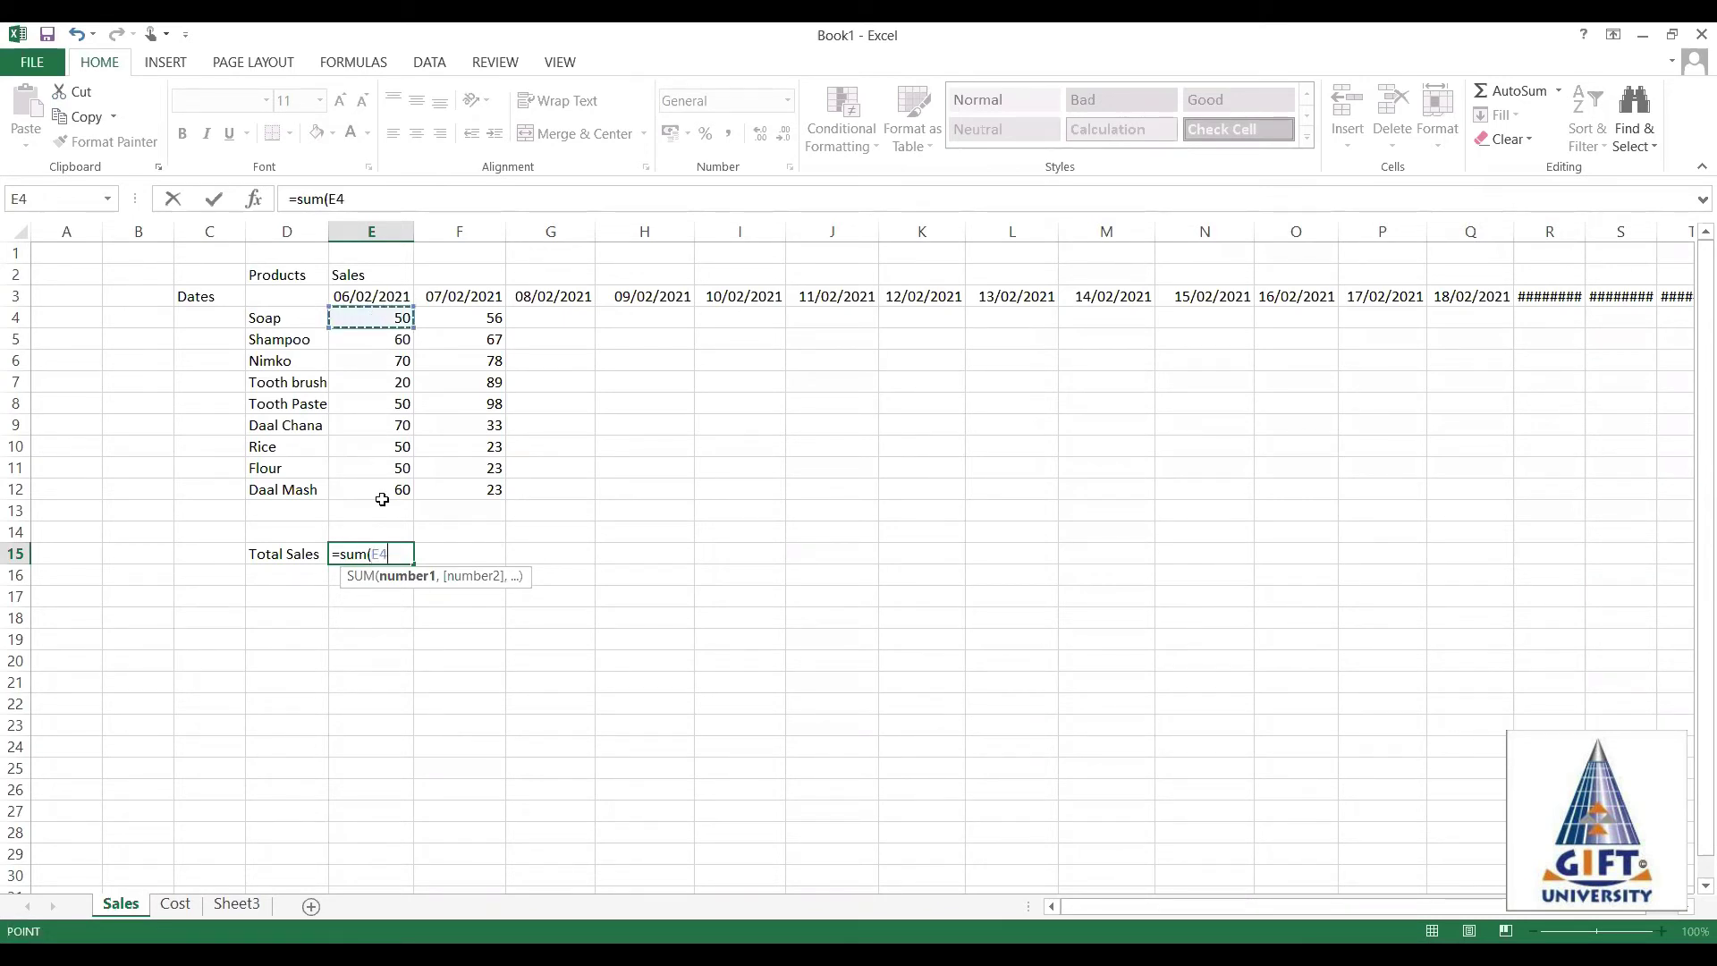
drag(382, 501, 380, 534)
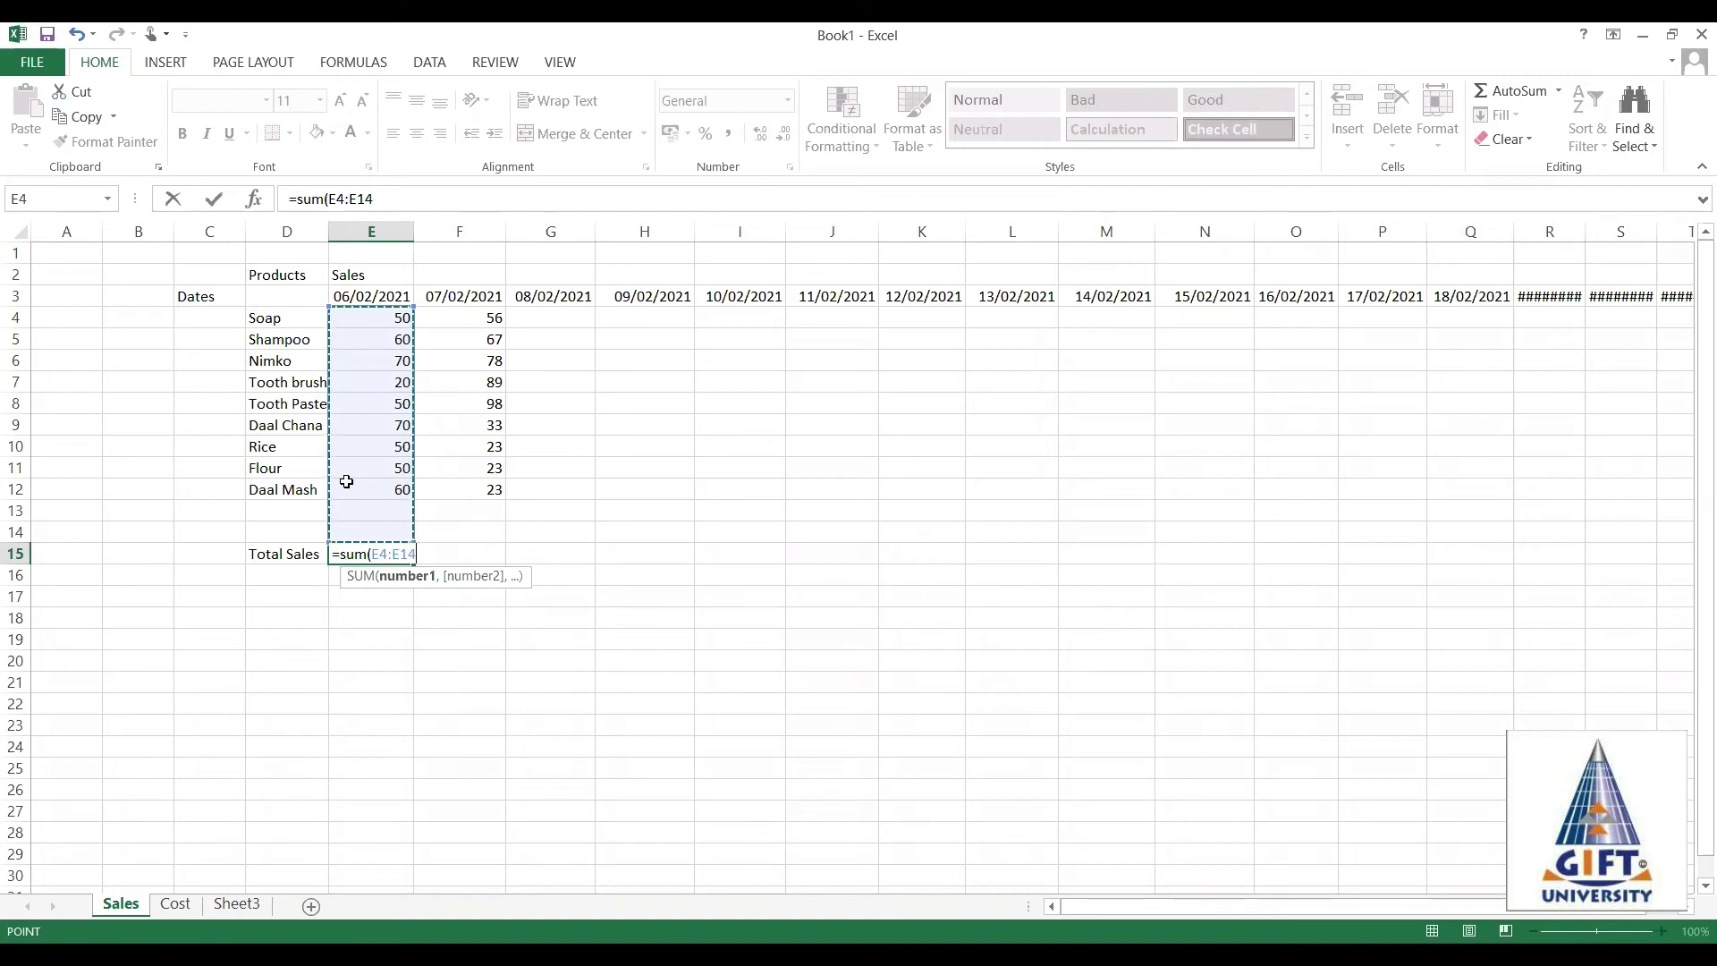
text())
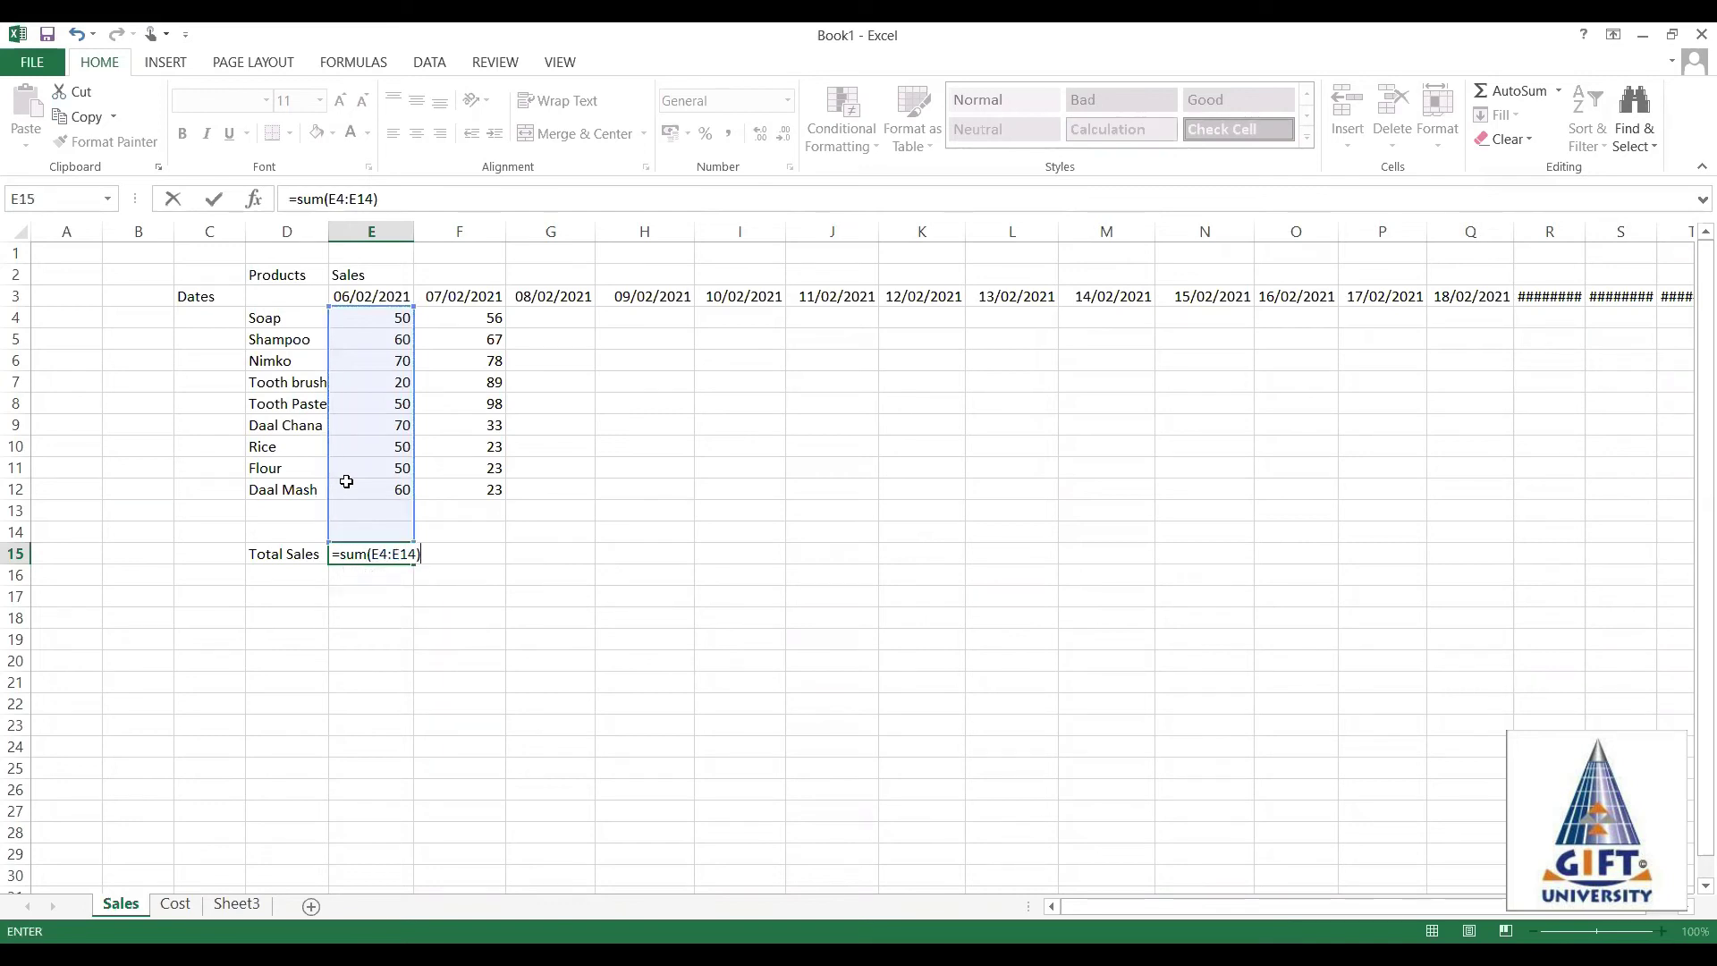
key(Return)
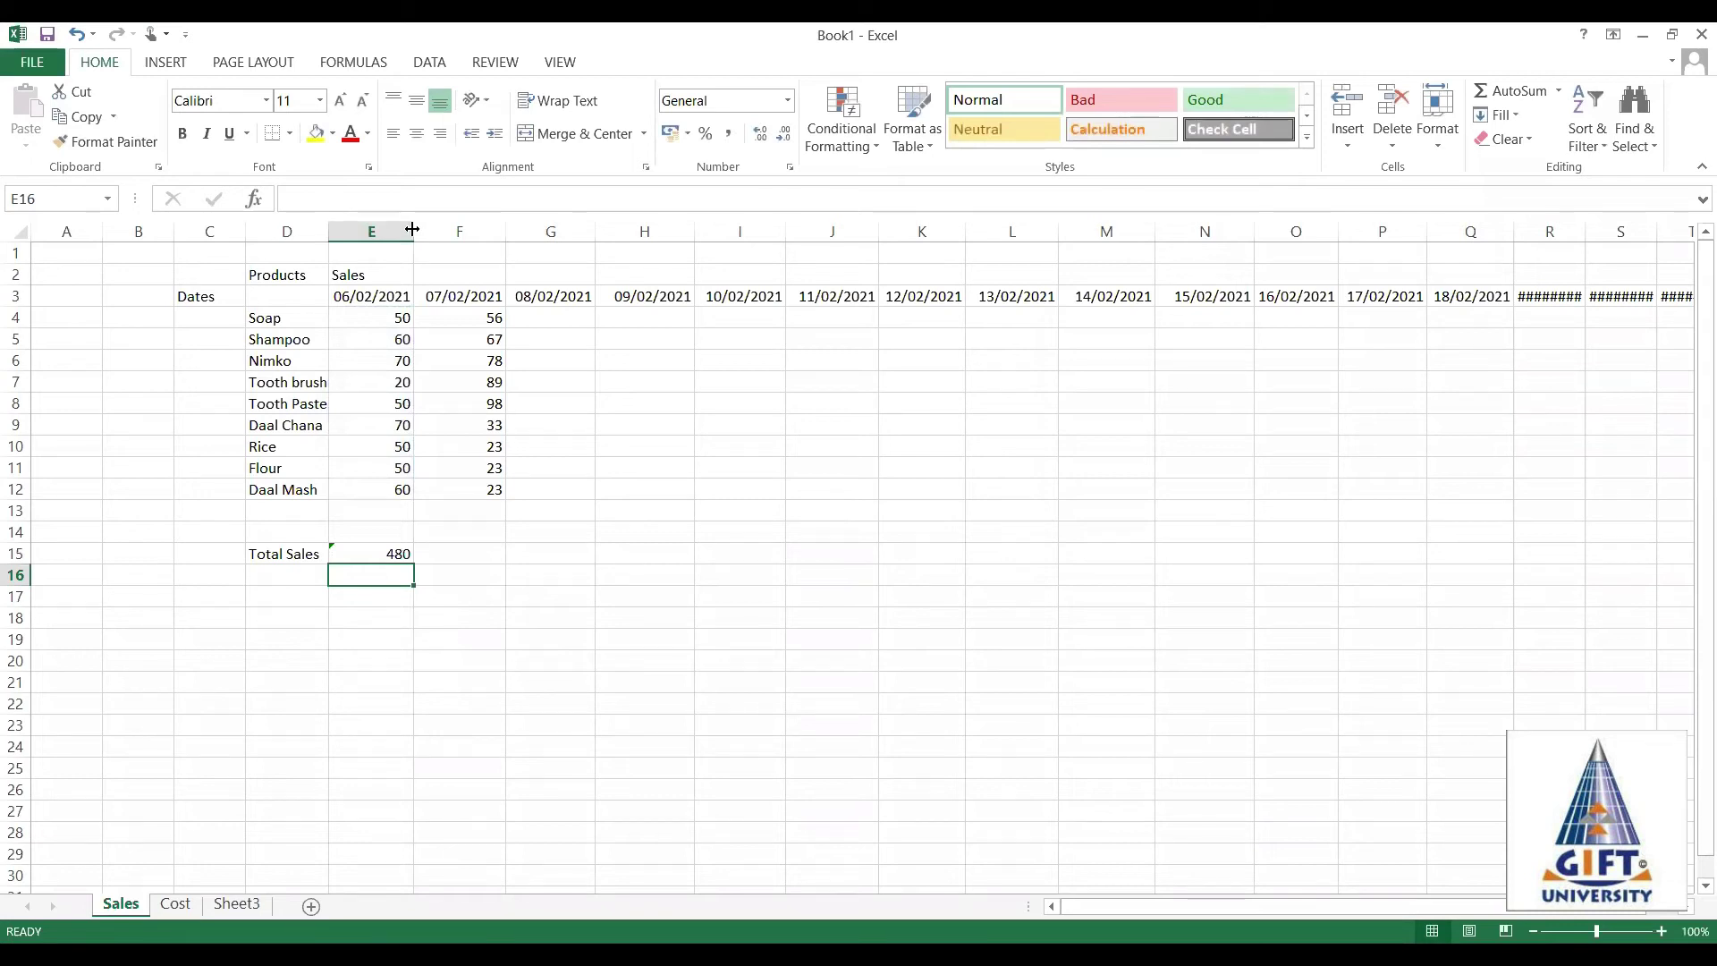
Widen column E slightly and copy the E15 total formula into F15.
drag(412, 230, 421, 448)
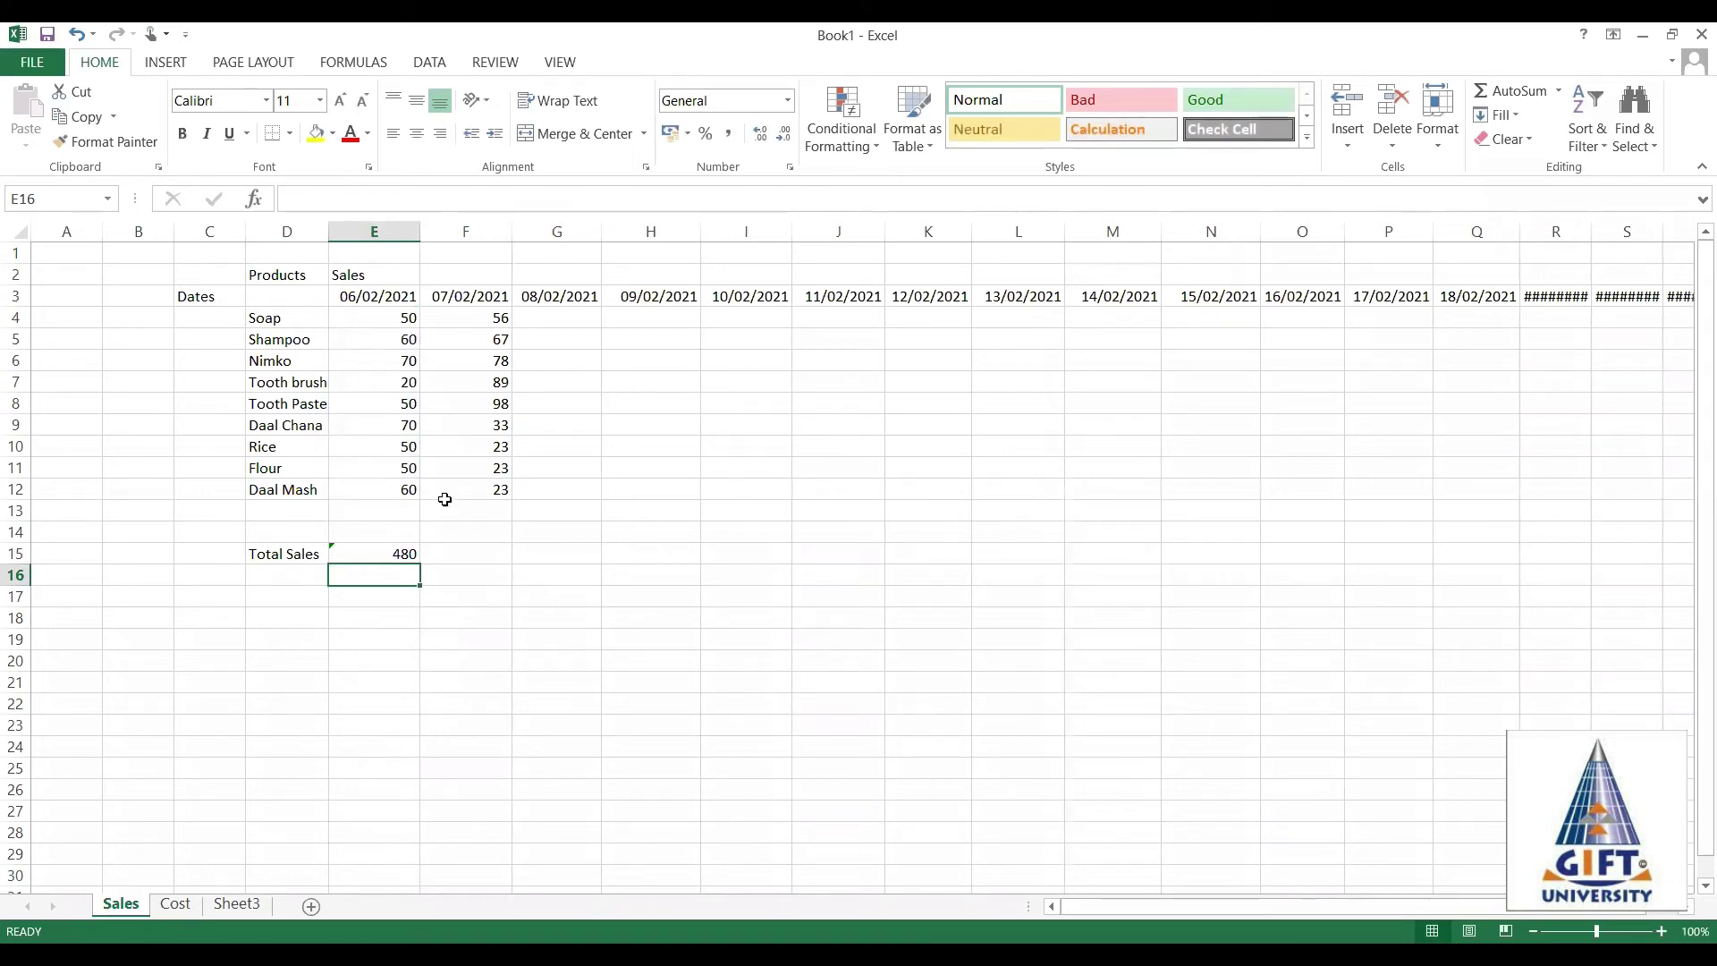
click(404, 556)
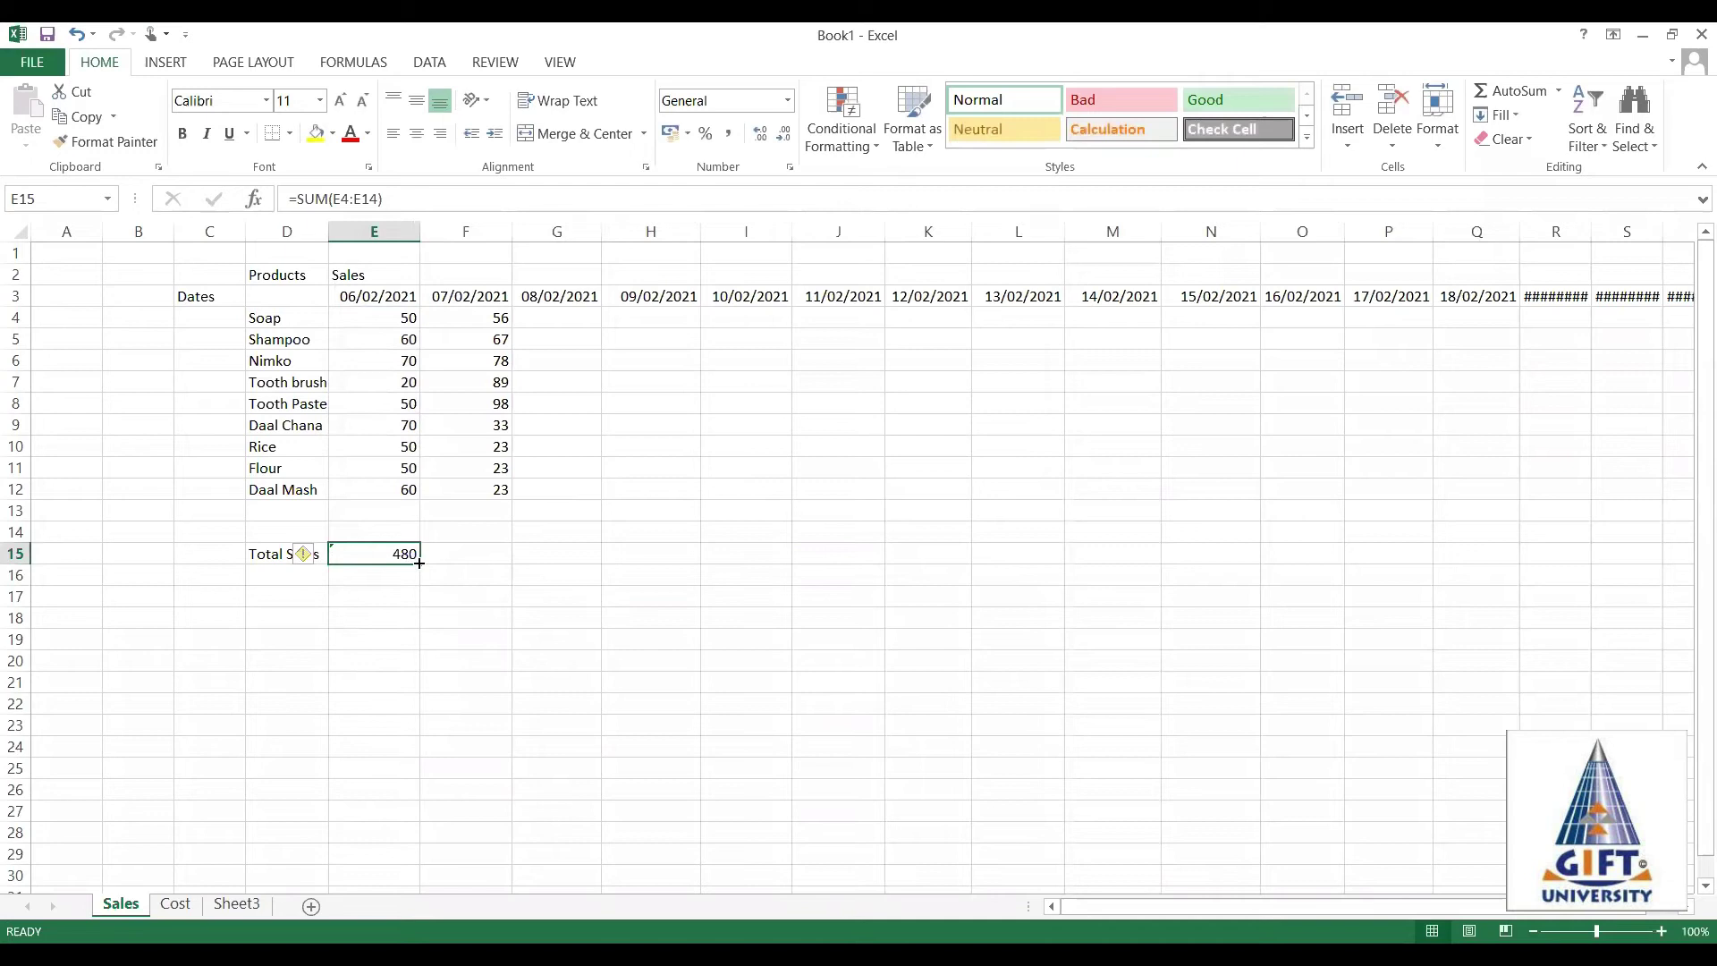
drag(418, 563, 499, 563)
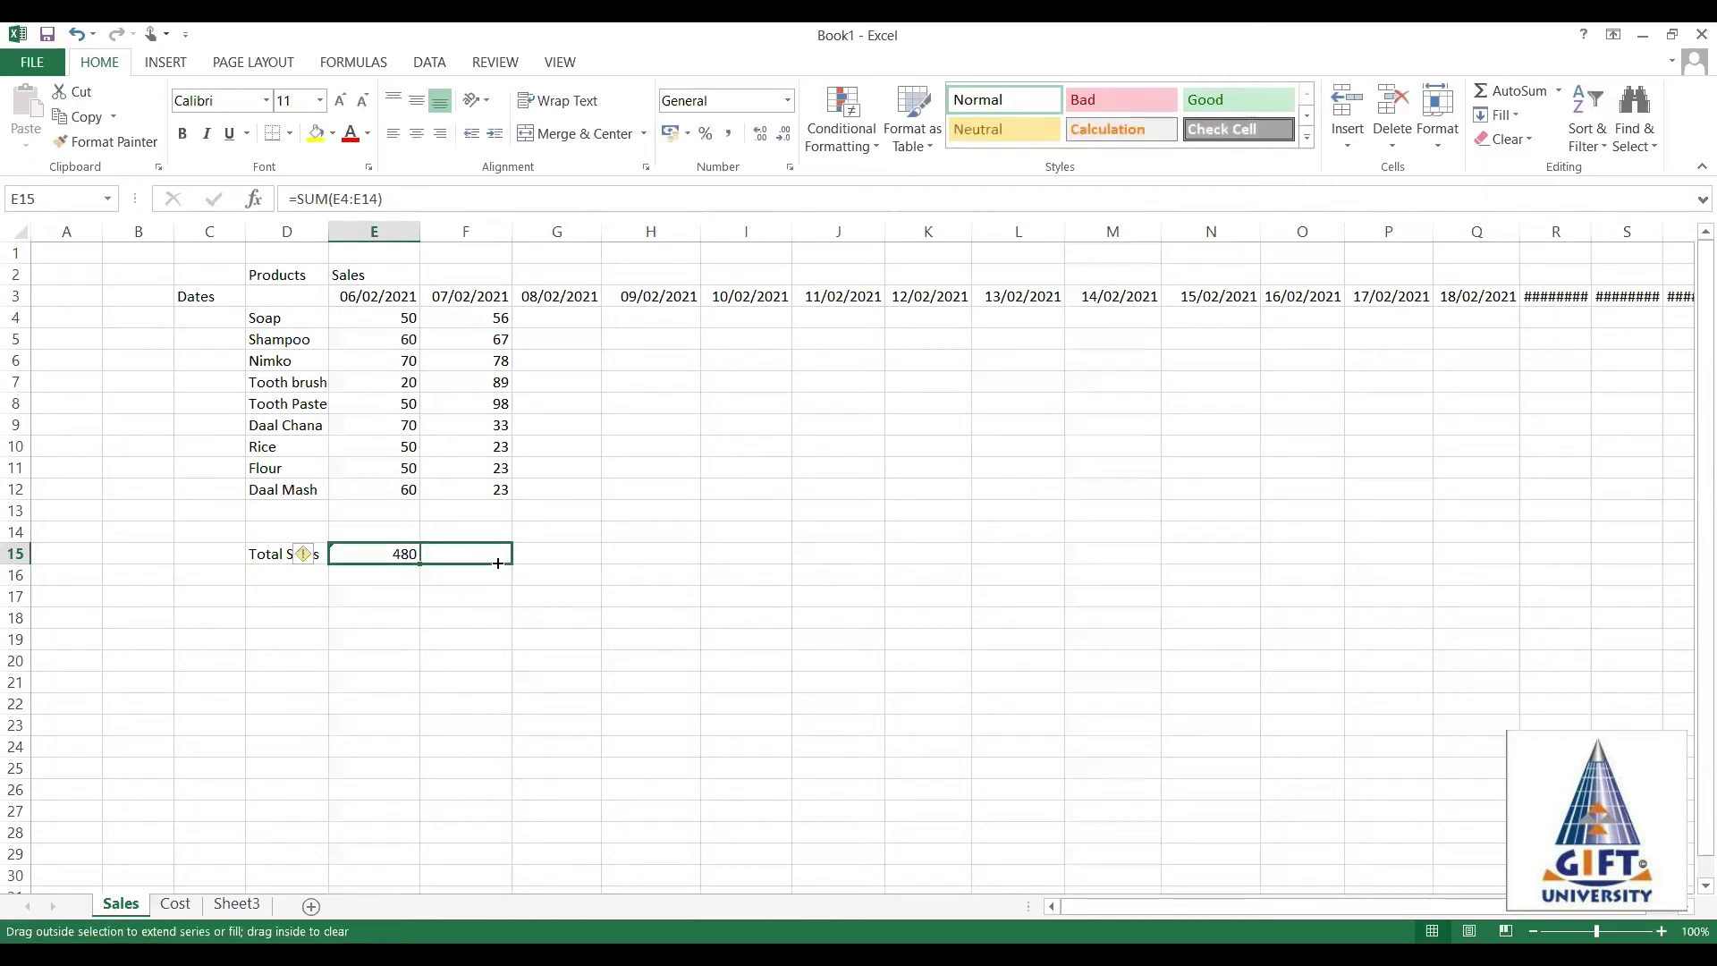
drag(499, 563, 498, 563)
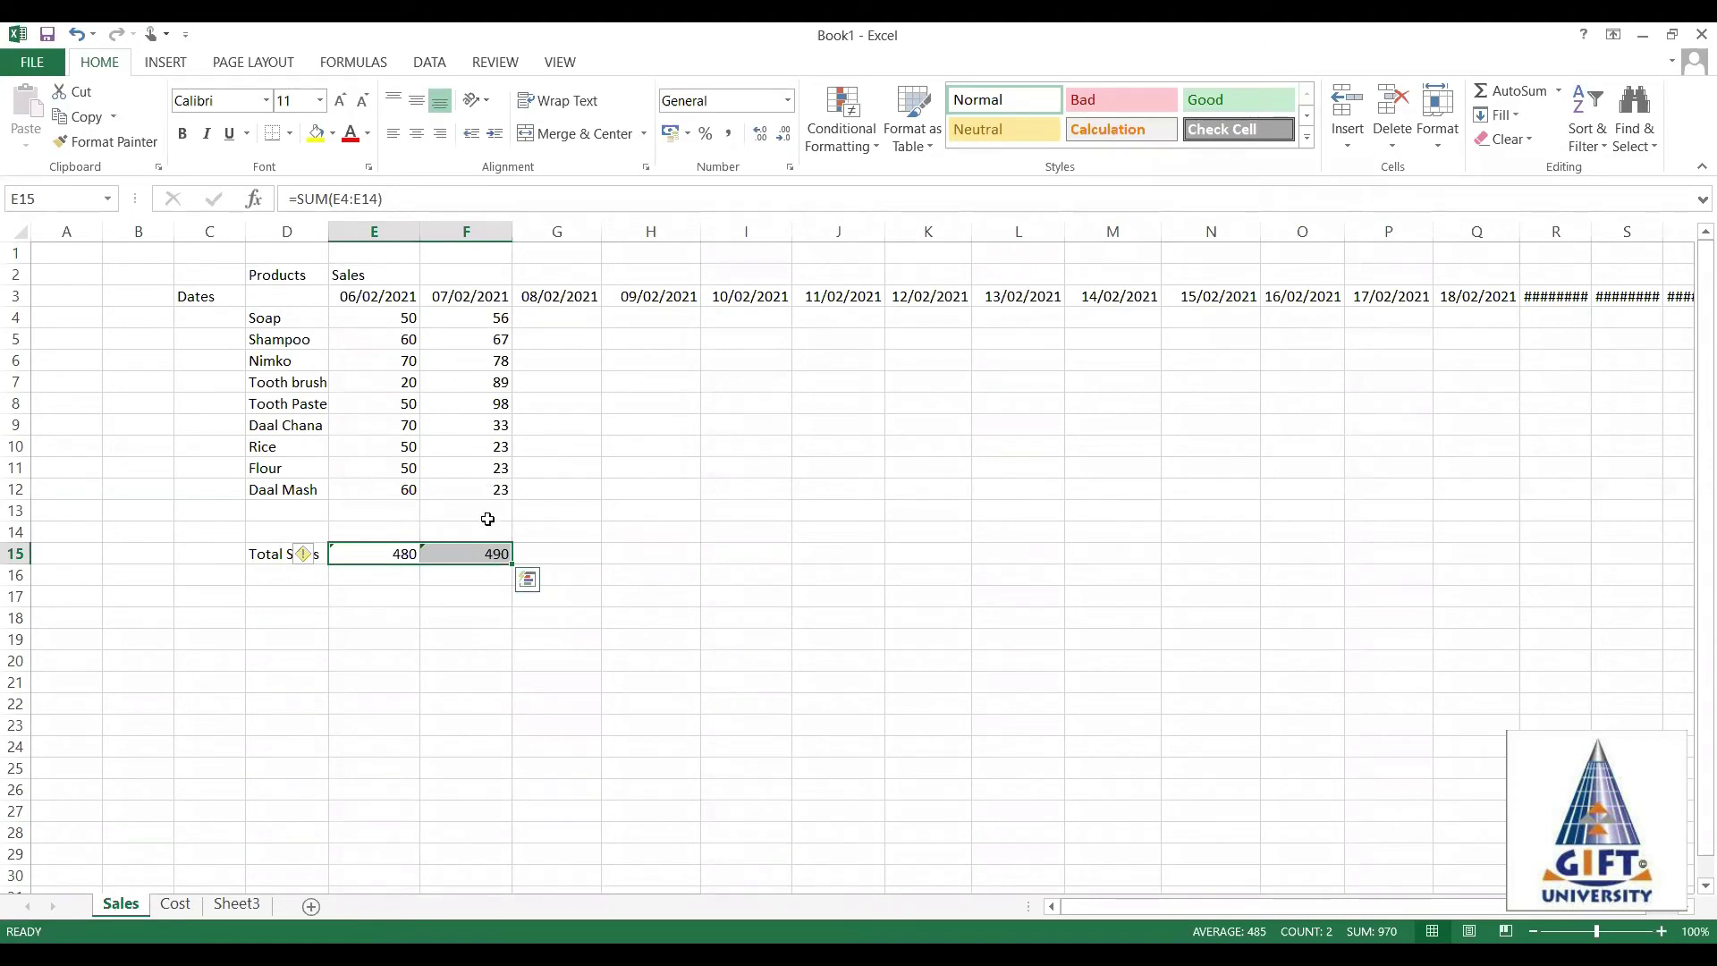
click(453, 660)
click(451, 553)
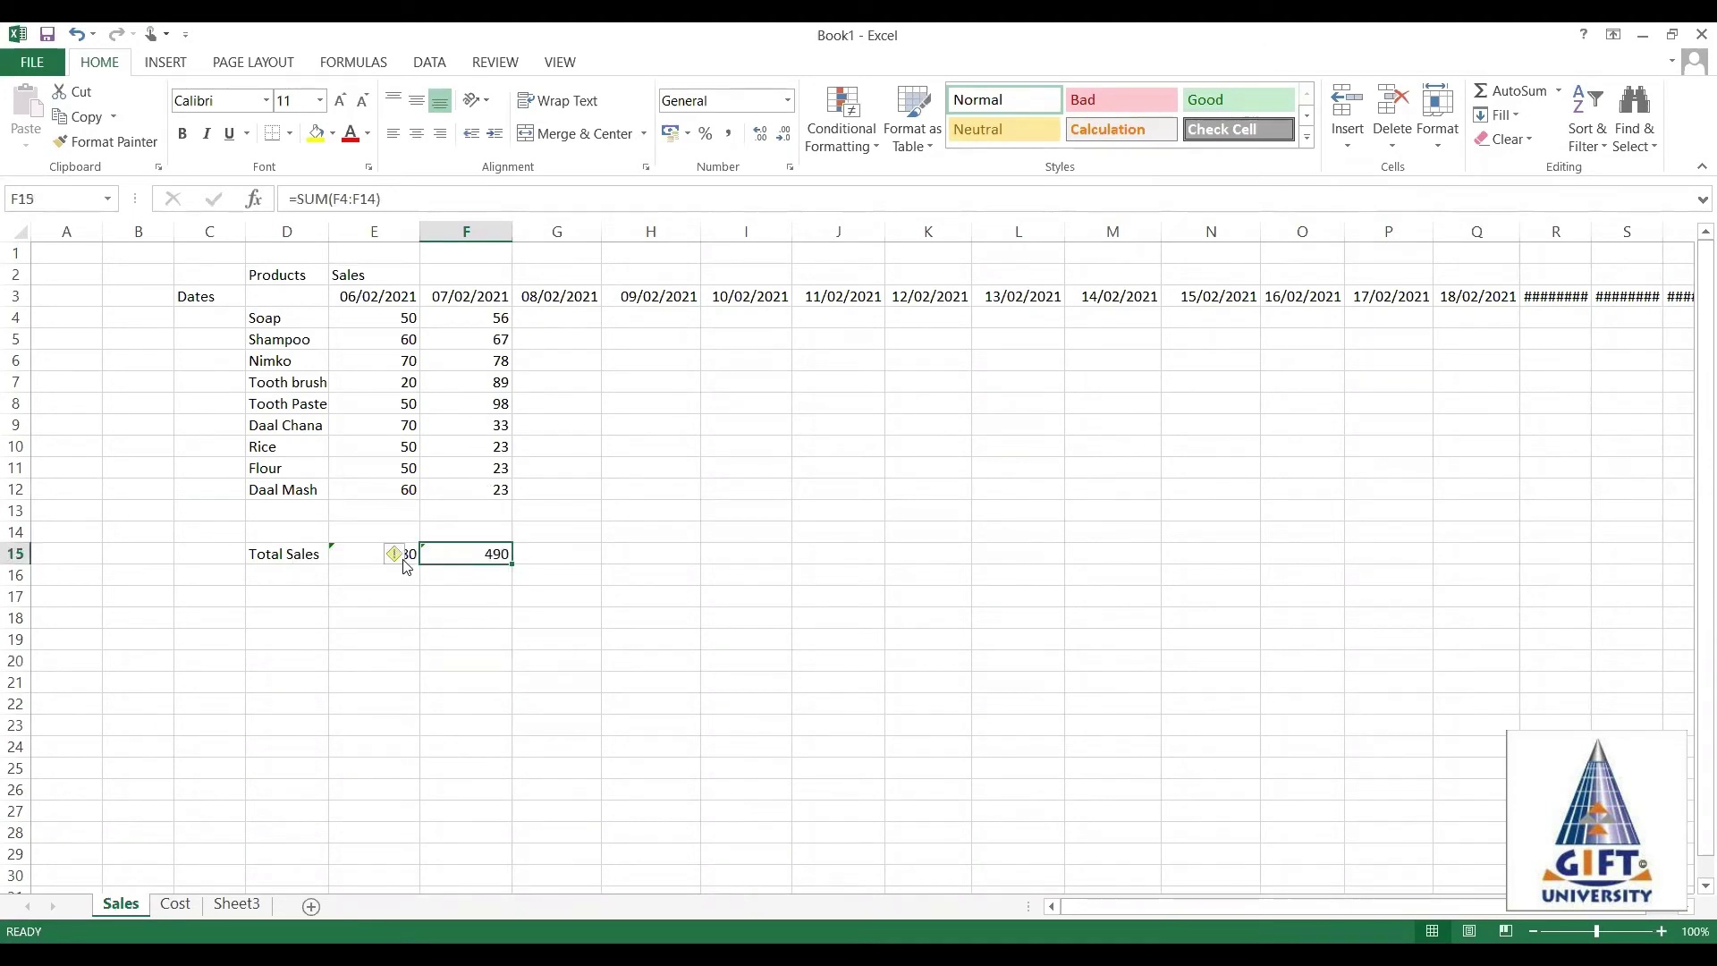
click(380, 561)
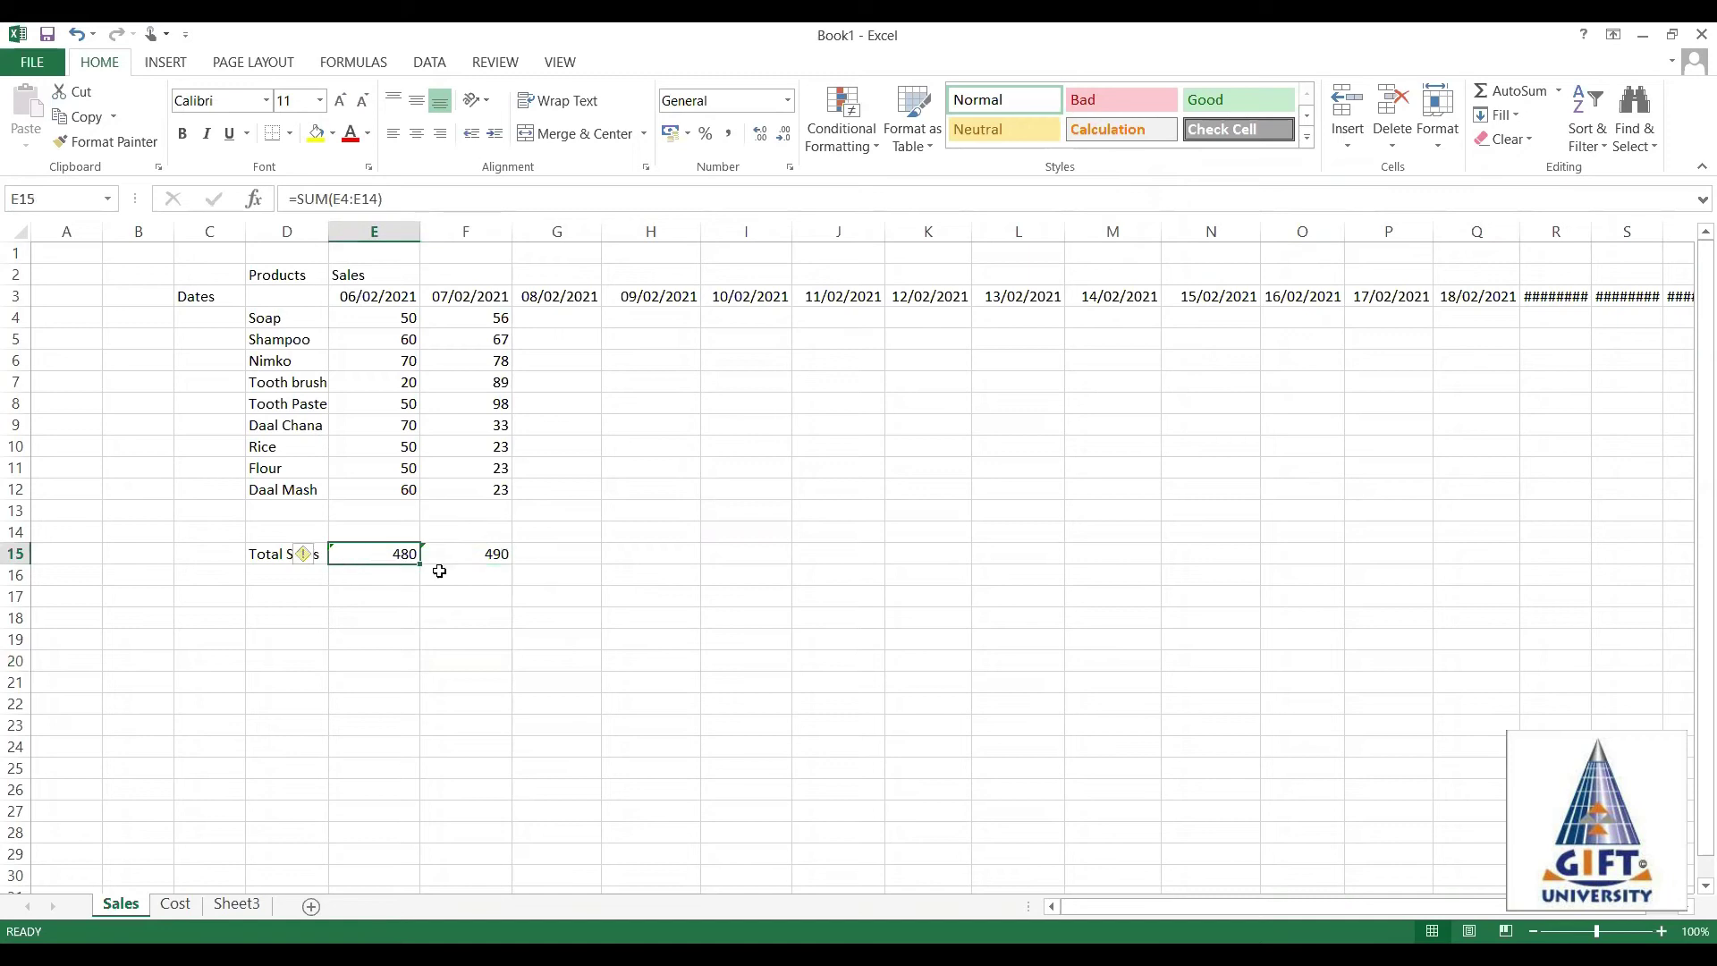
Fill the F15 total formula along row 15 through column U.
click(487, 551)
drag(510, 564, 517, 564)
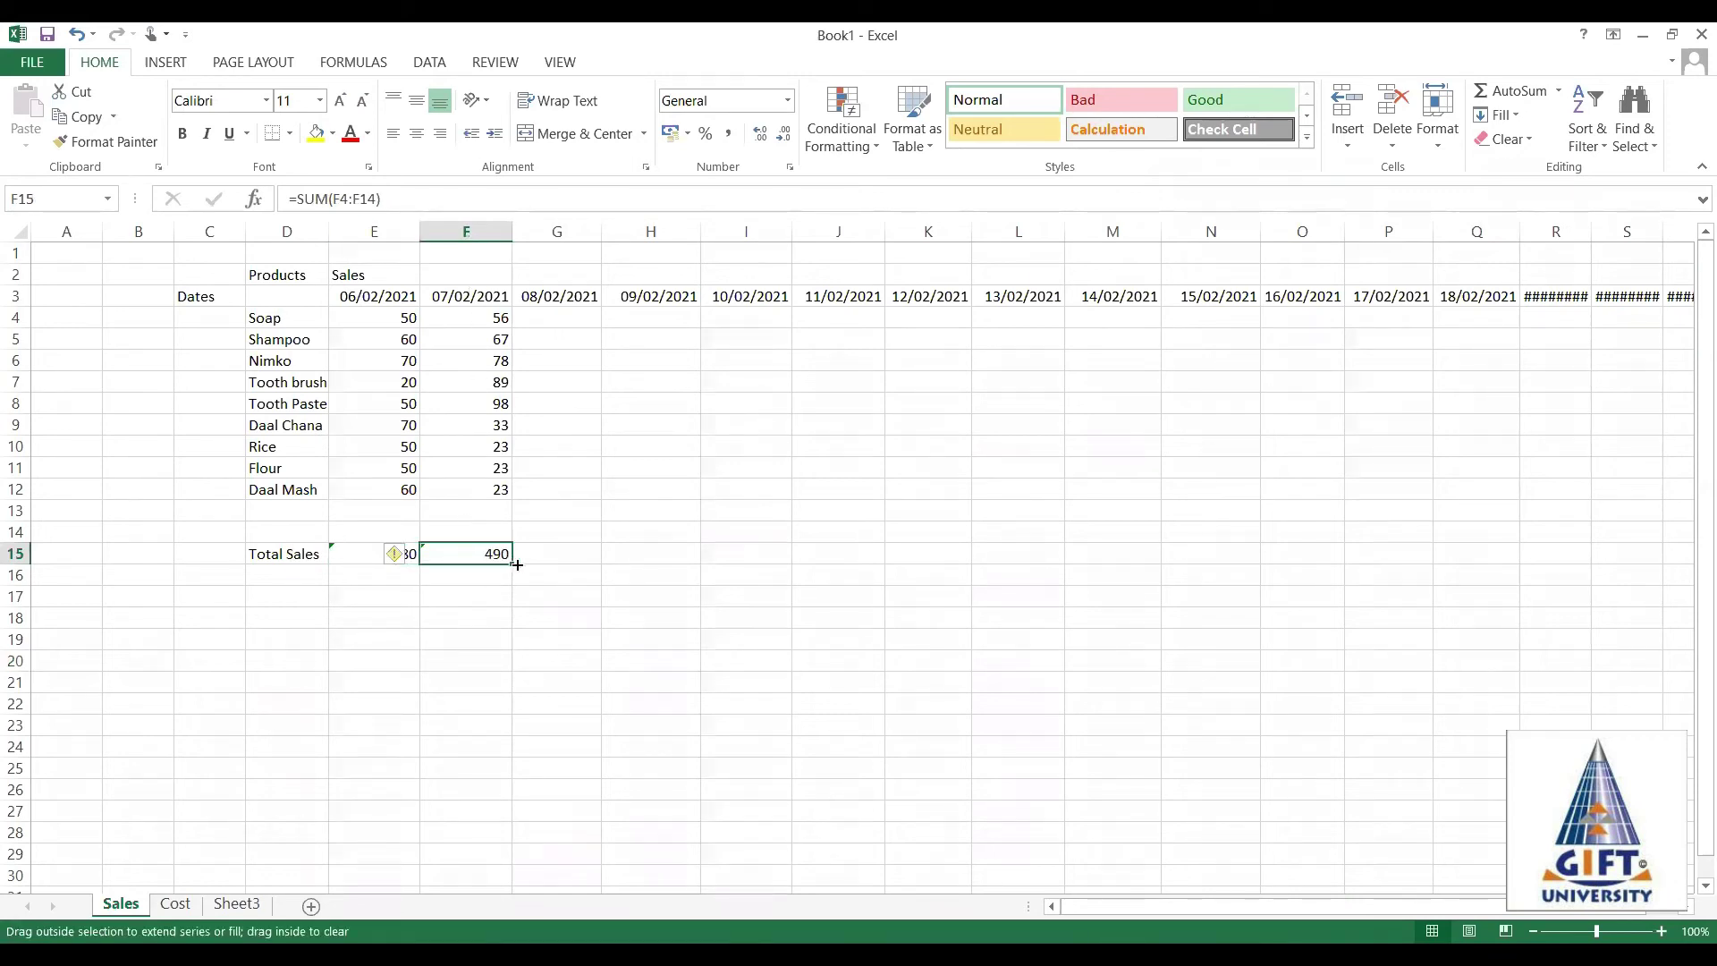
drag(829, 564, 1666, 554)
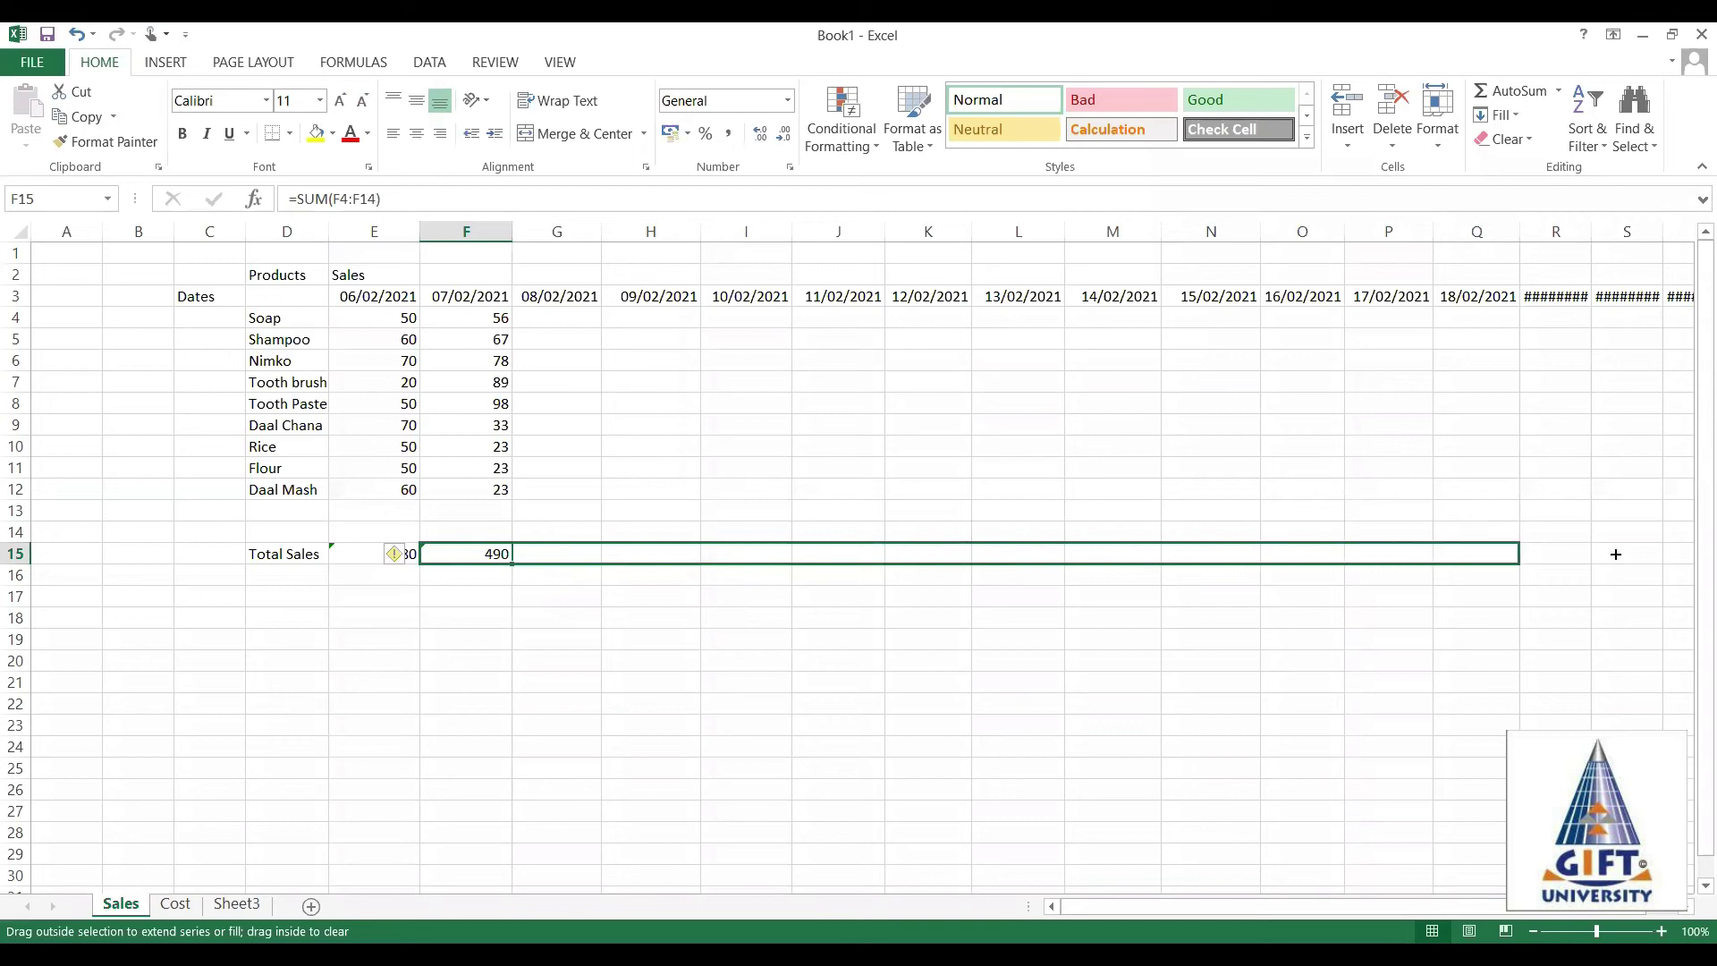
drag(1666, 555, 1686, 550)
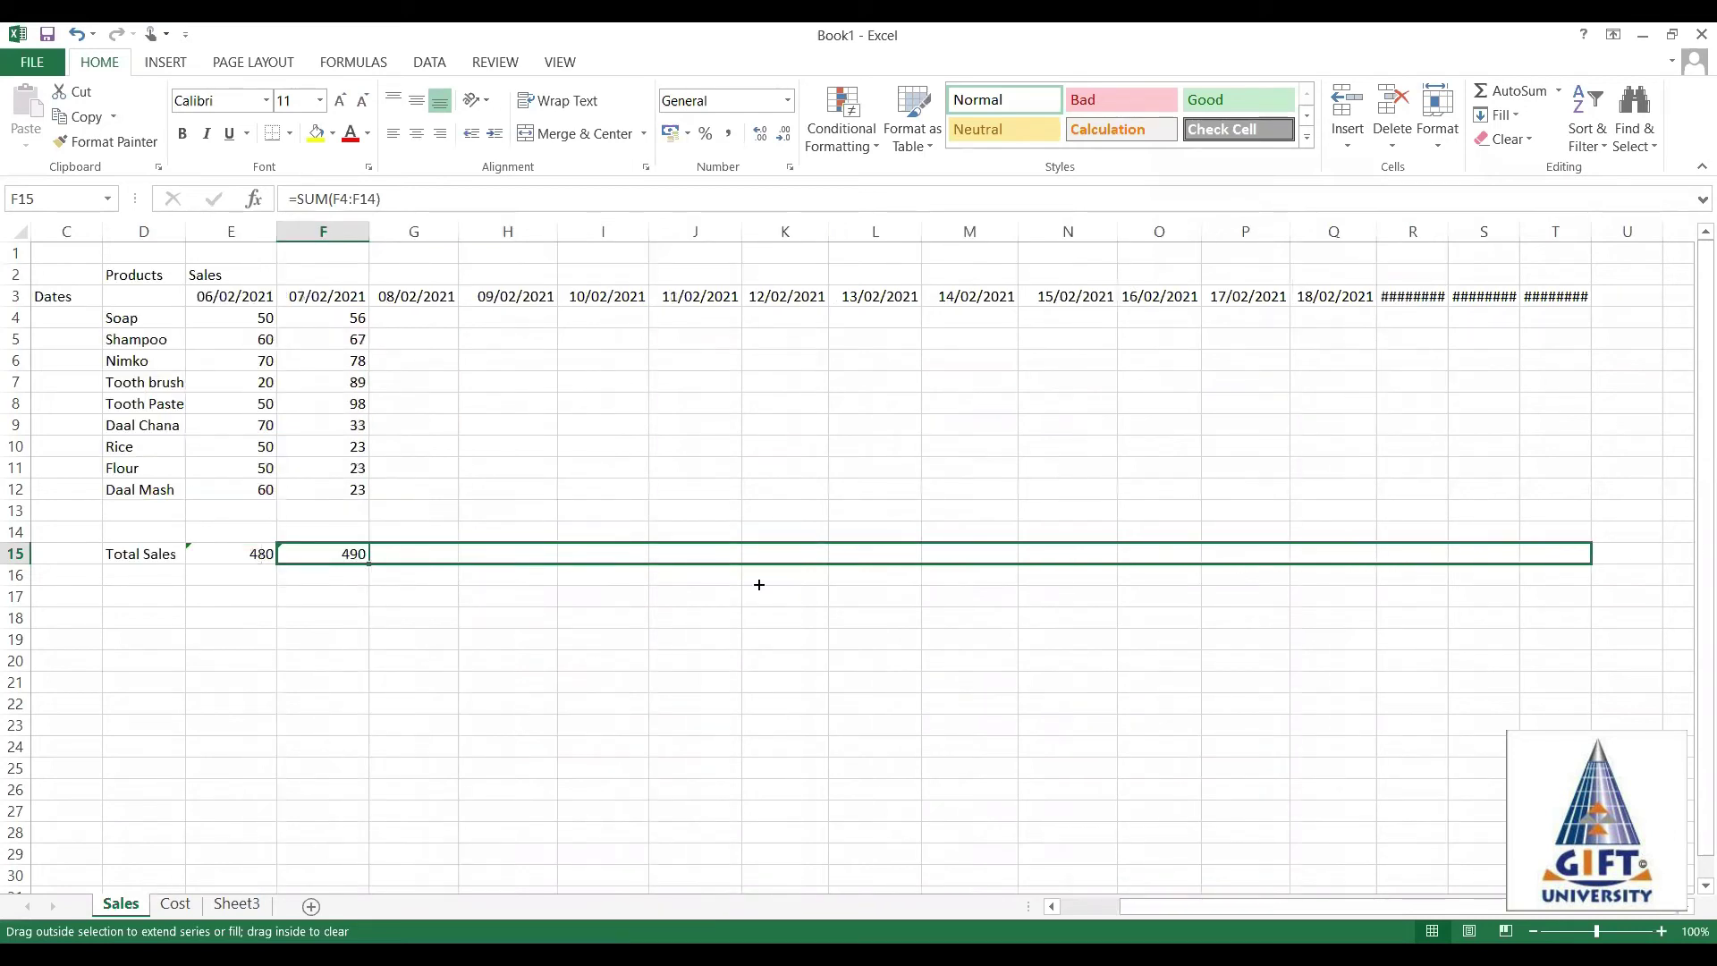
click(545, 635)
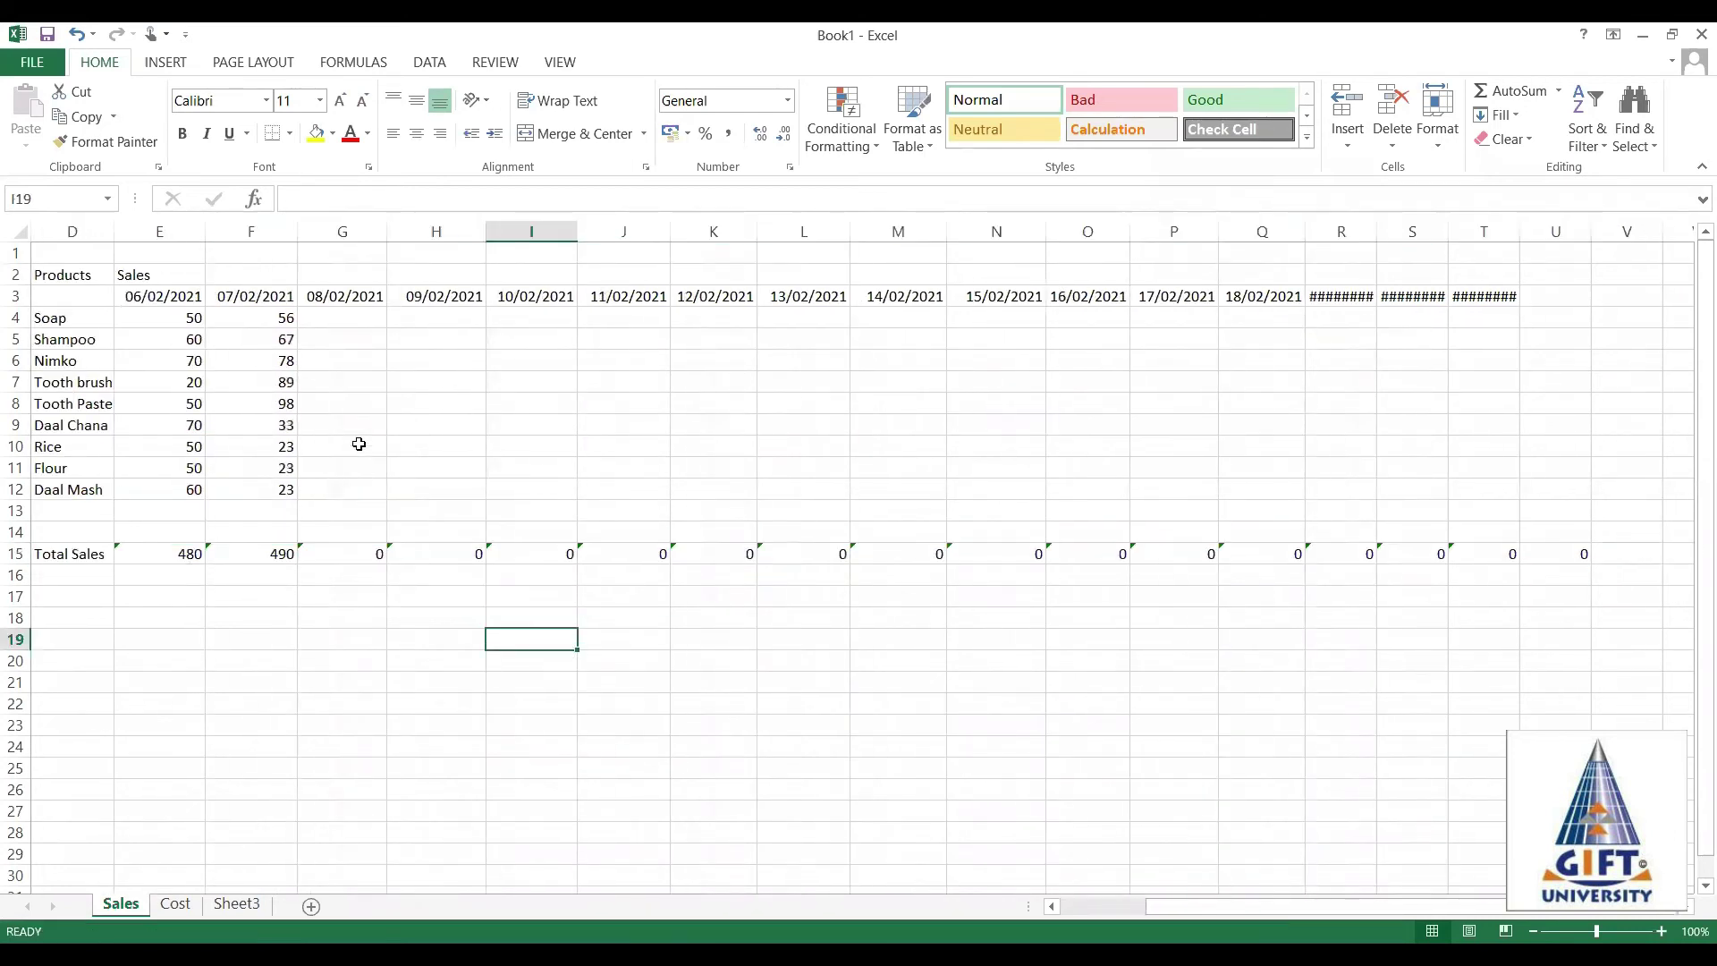
Click through several Sales sheet cells to inspect the filled totals.
click(428, 348)
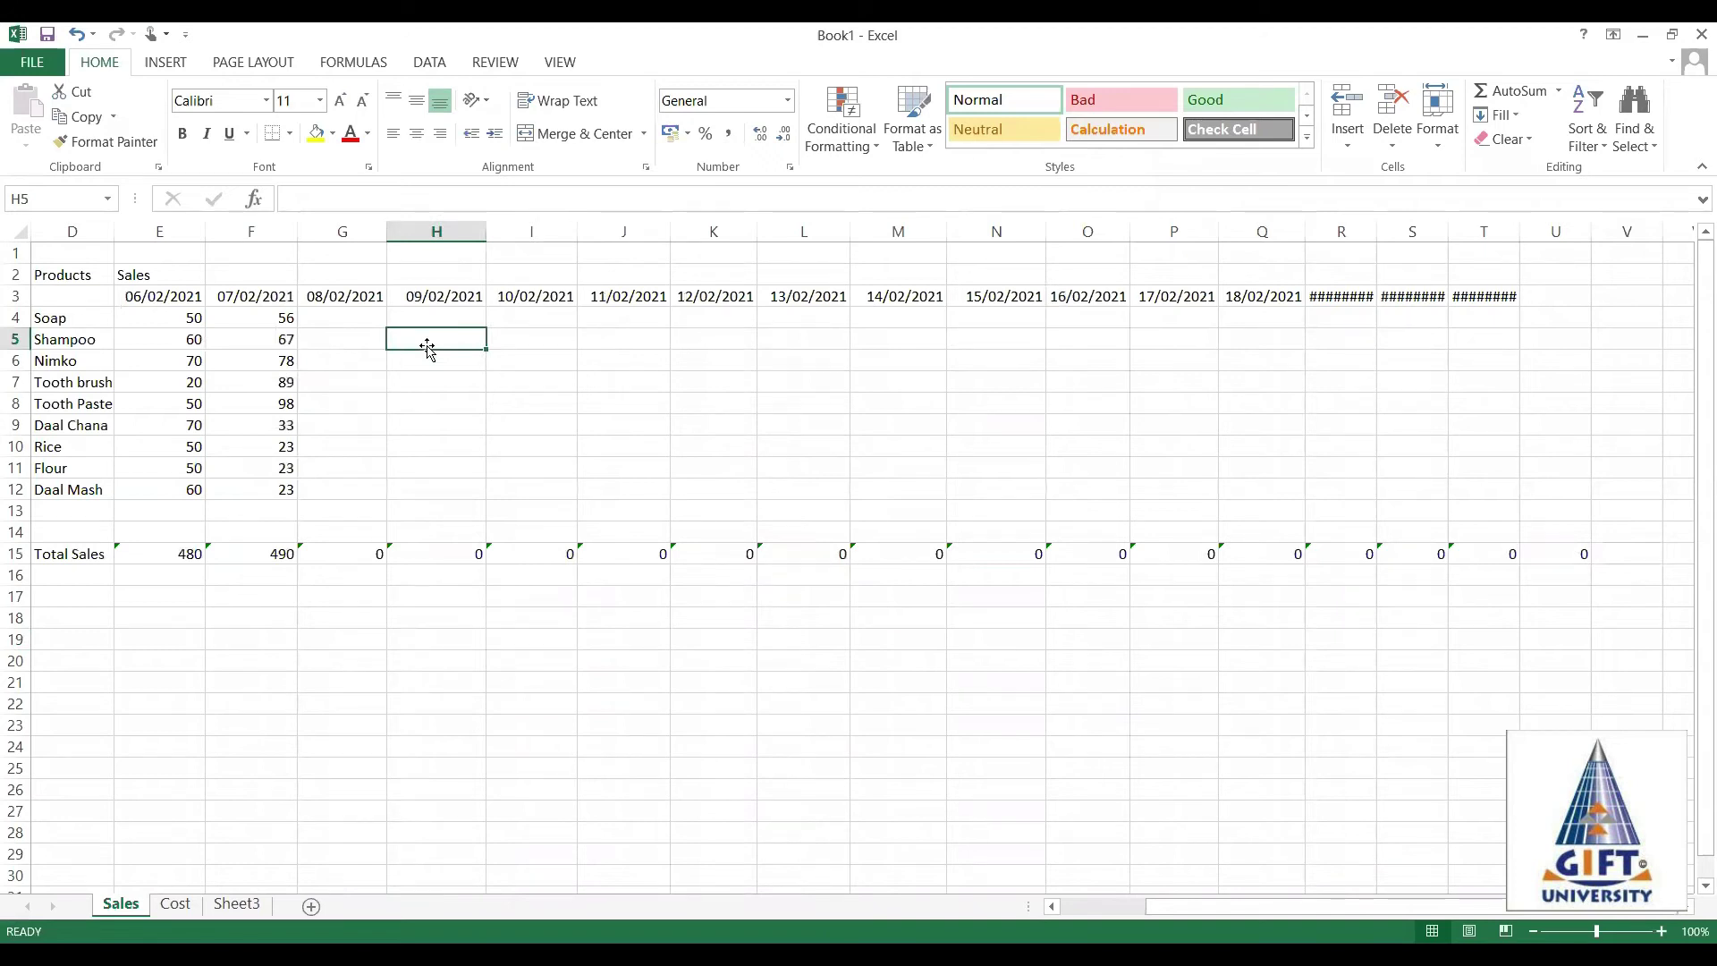
click(407, 619)
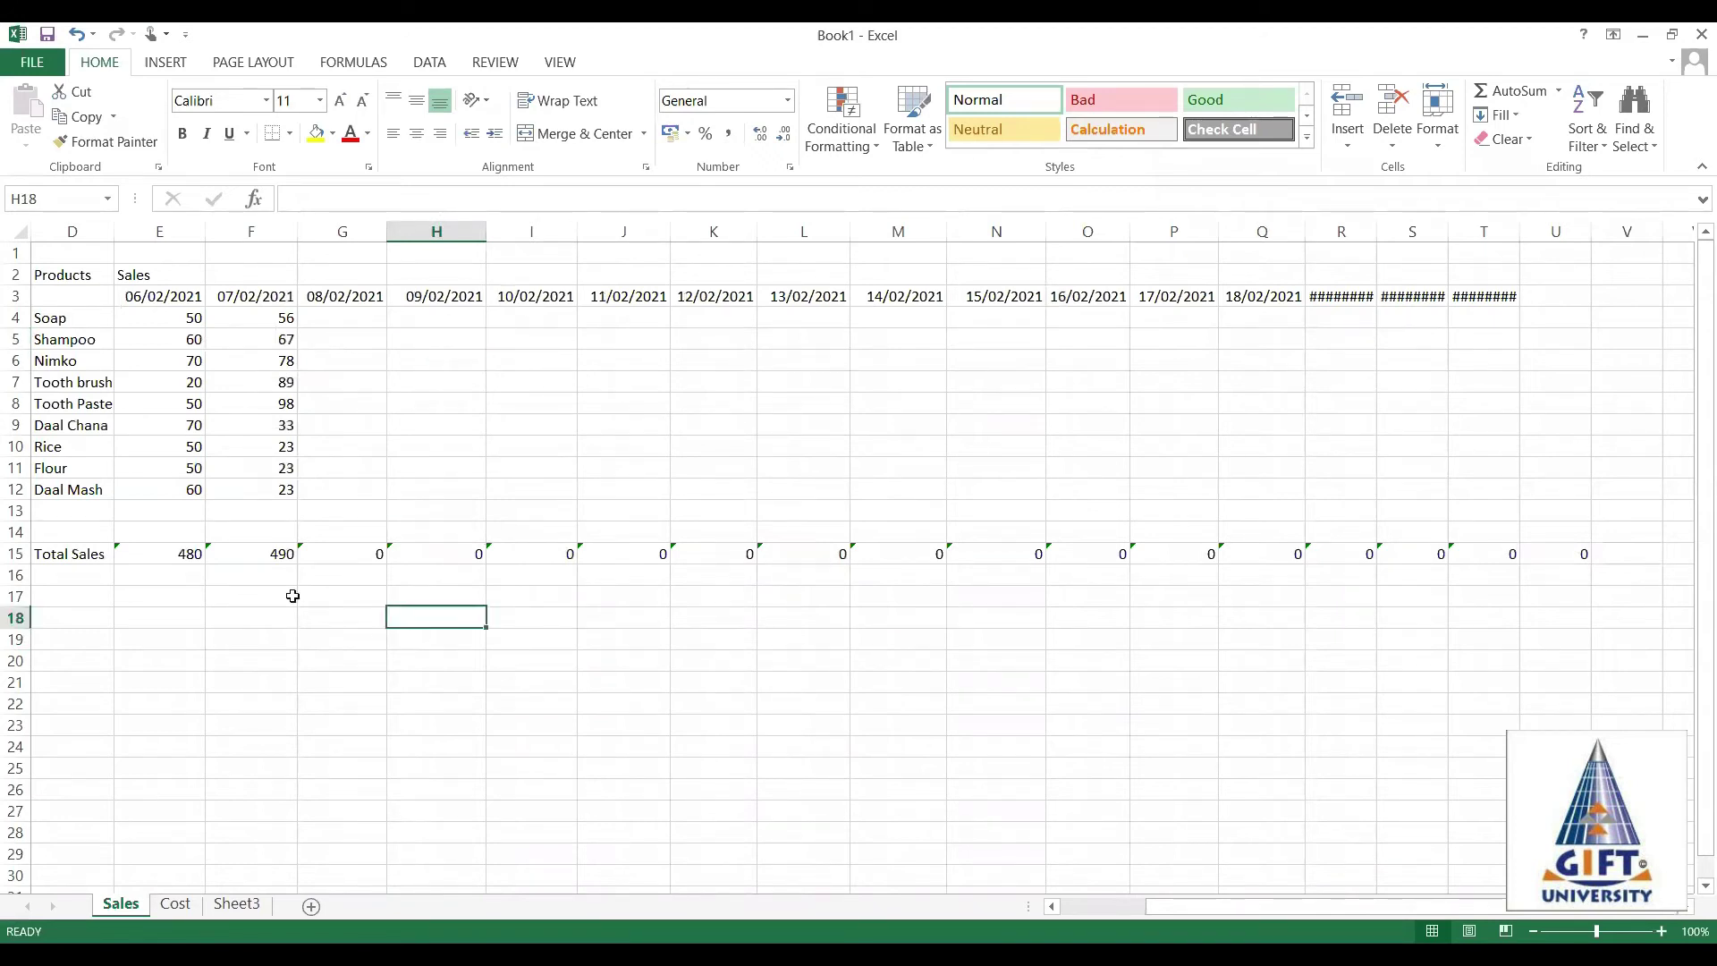
click(456, 427)
click(437, 555)
click(635, 576)
click(679, 554)
click(776, 534)
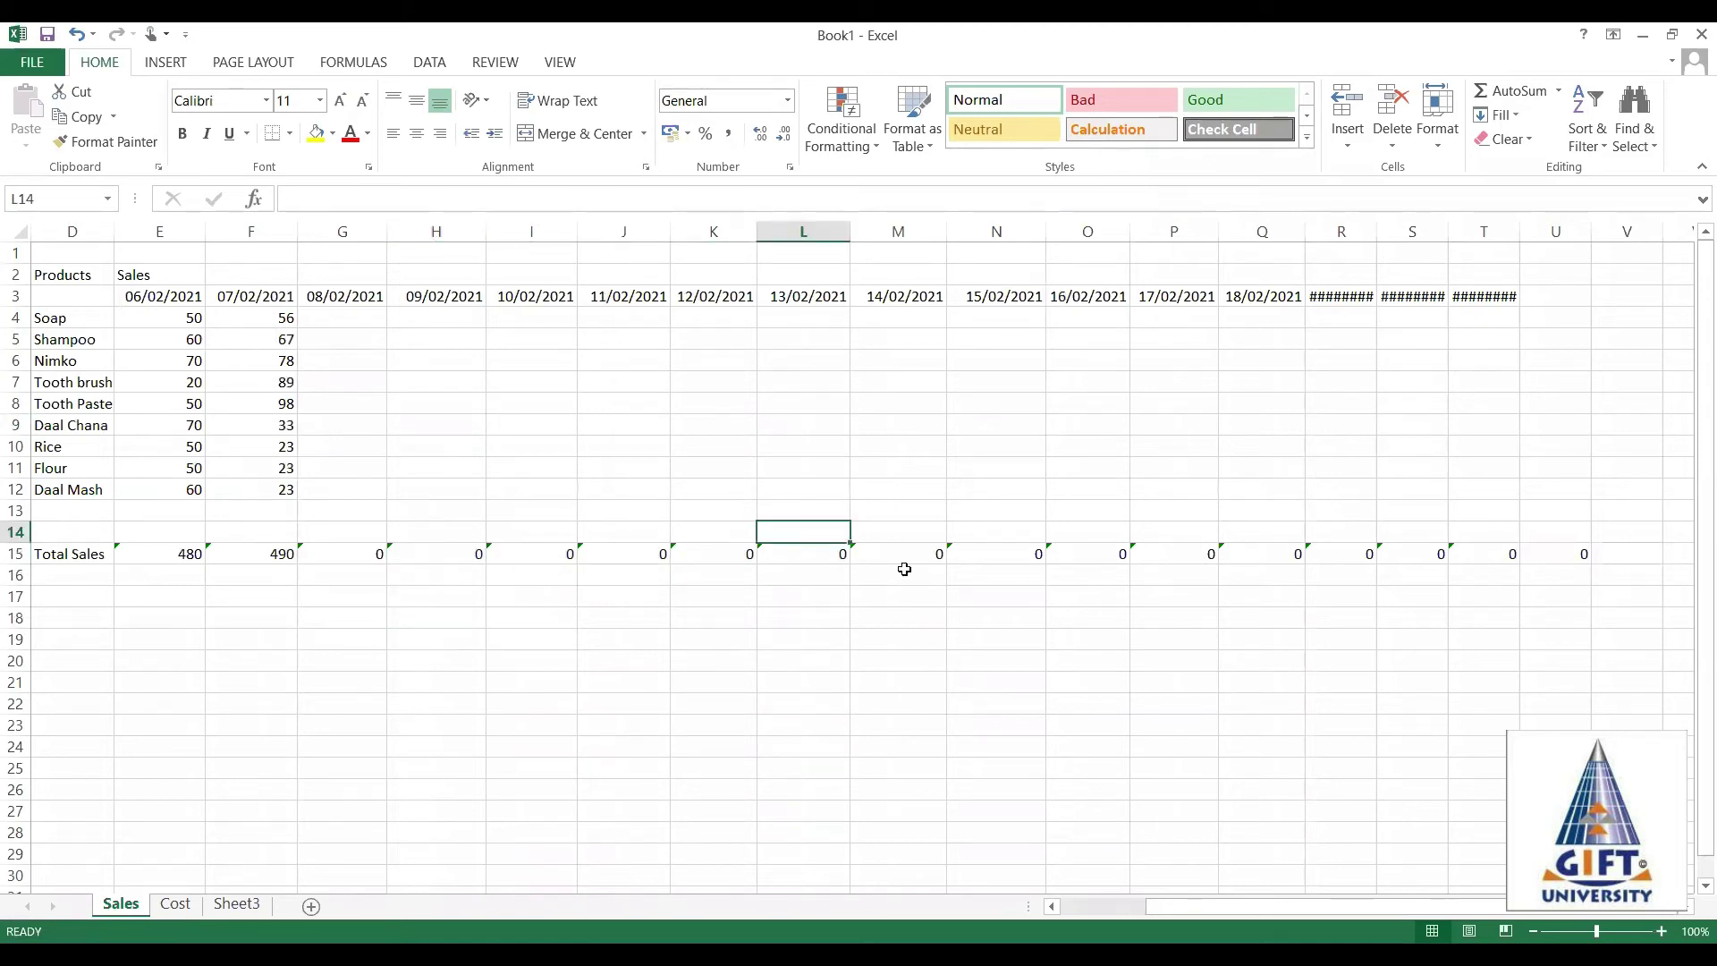
Set cell E18 to 48-point font size and widen column E.
scroll(231, 619, left, 1)
click(231, 619)
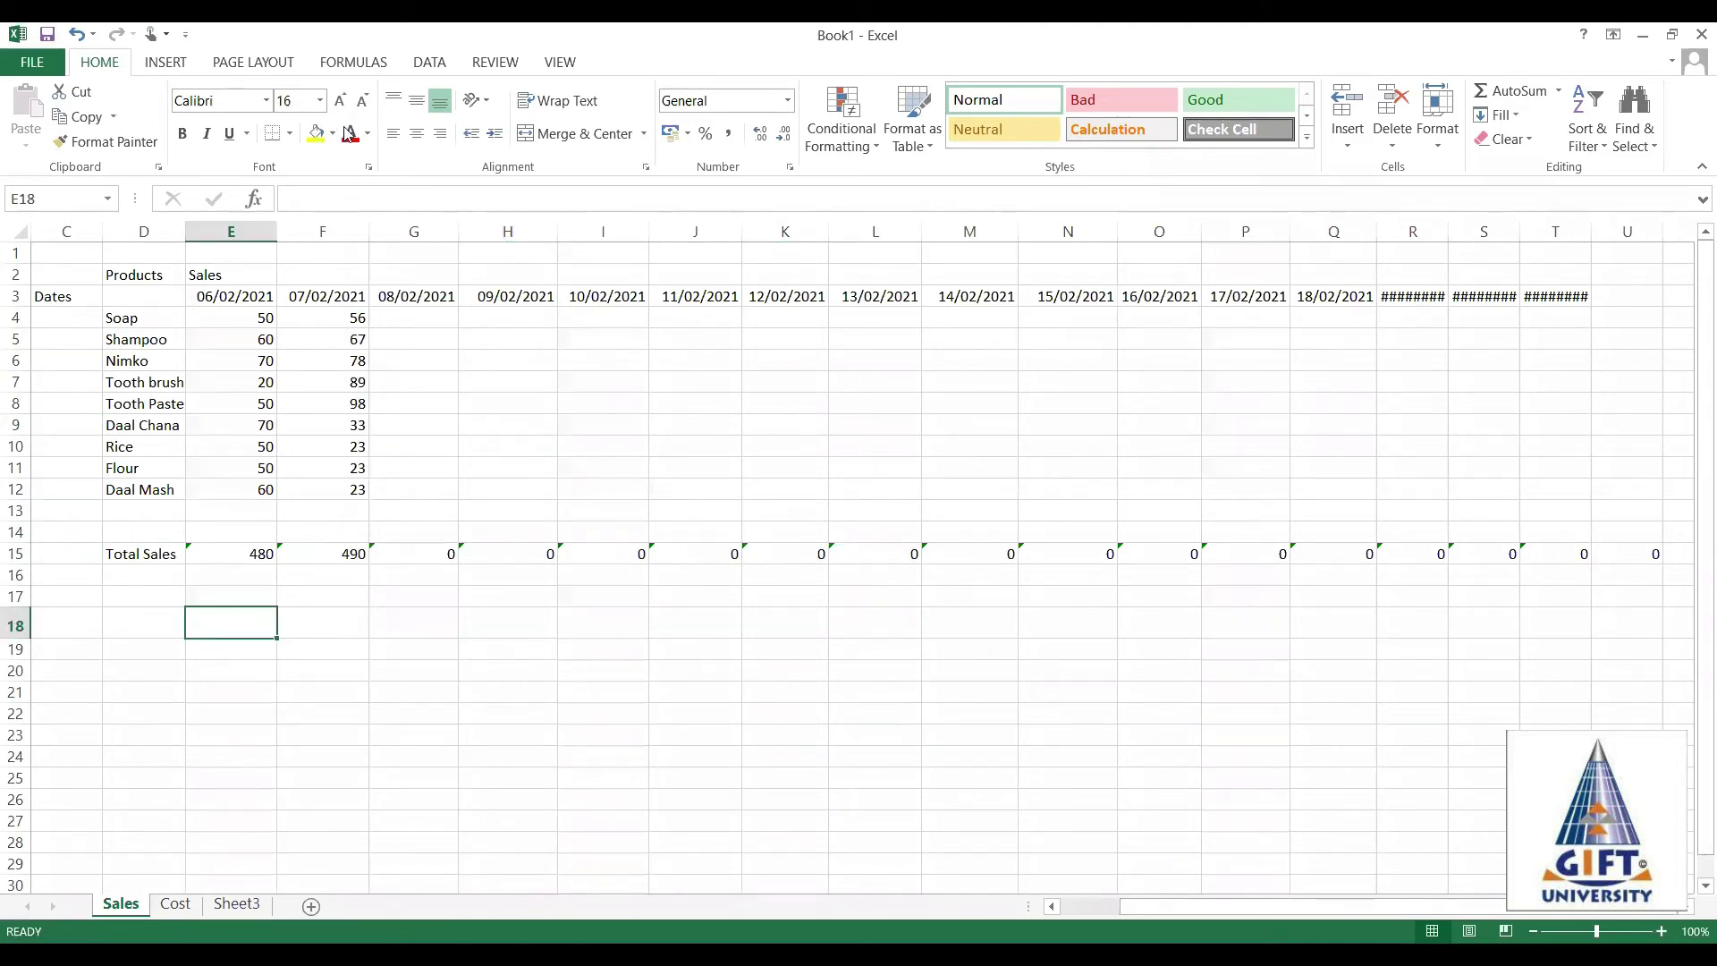
click(343, 100)
click(342, 101)
click(342, 100)
click(342, 100)
click(342, 100)
click(342, 100)
click(342, 100)
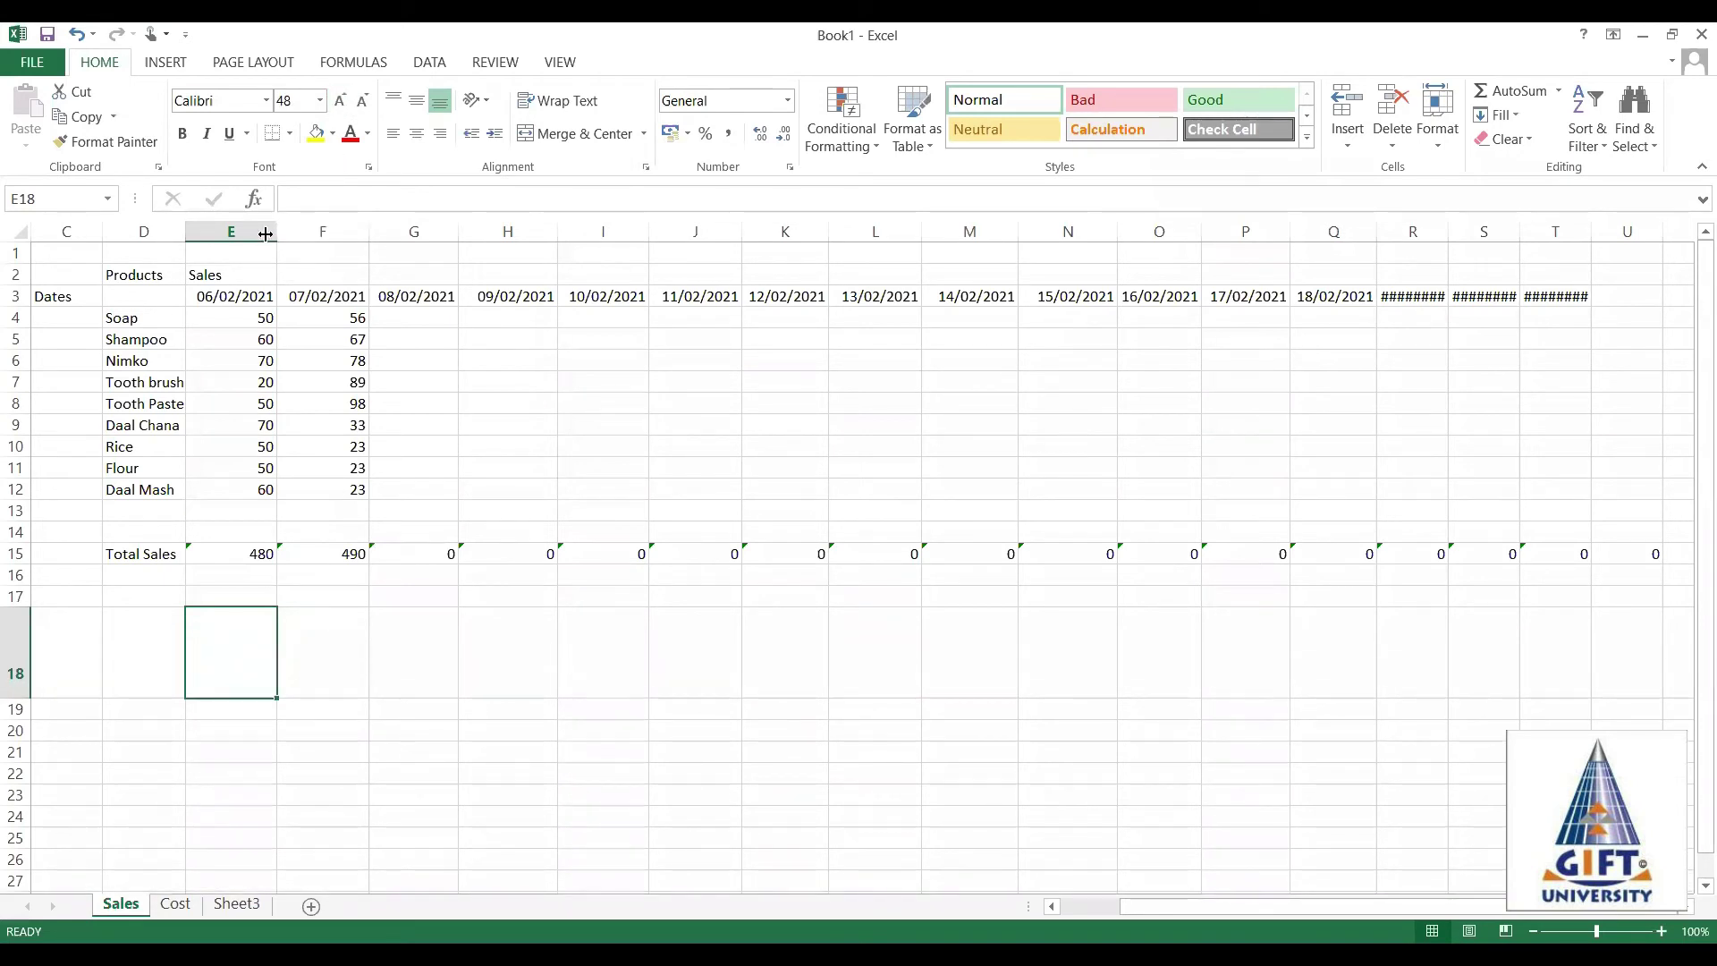
drag(277, 231, 319, 230)
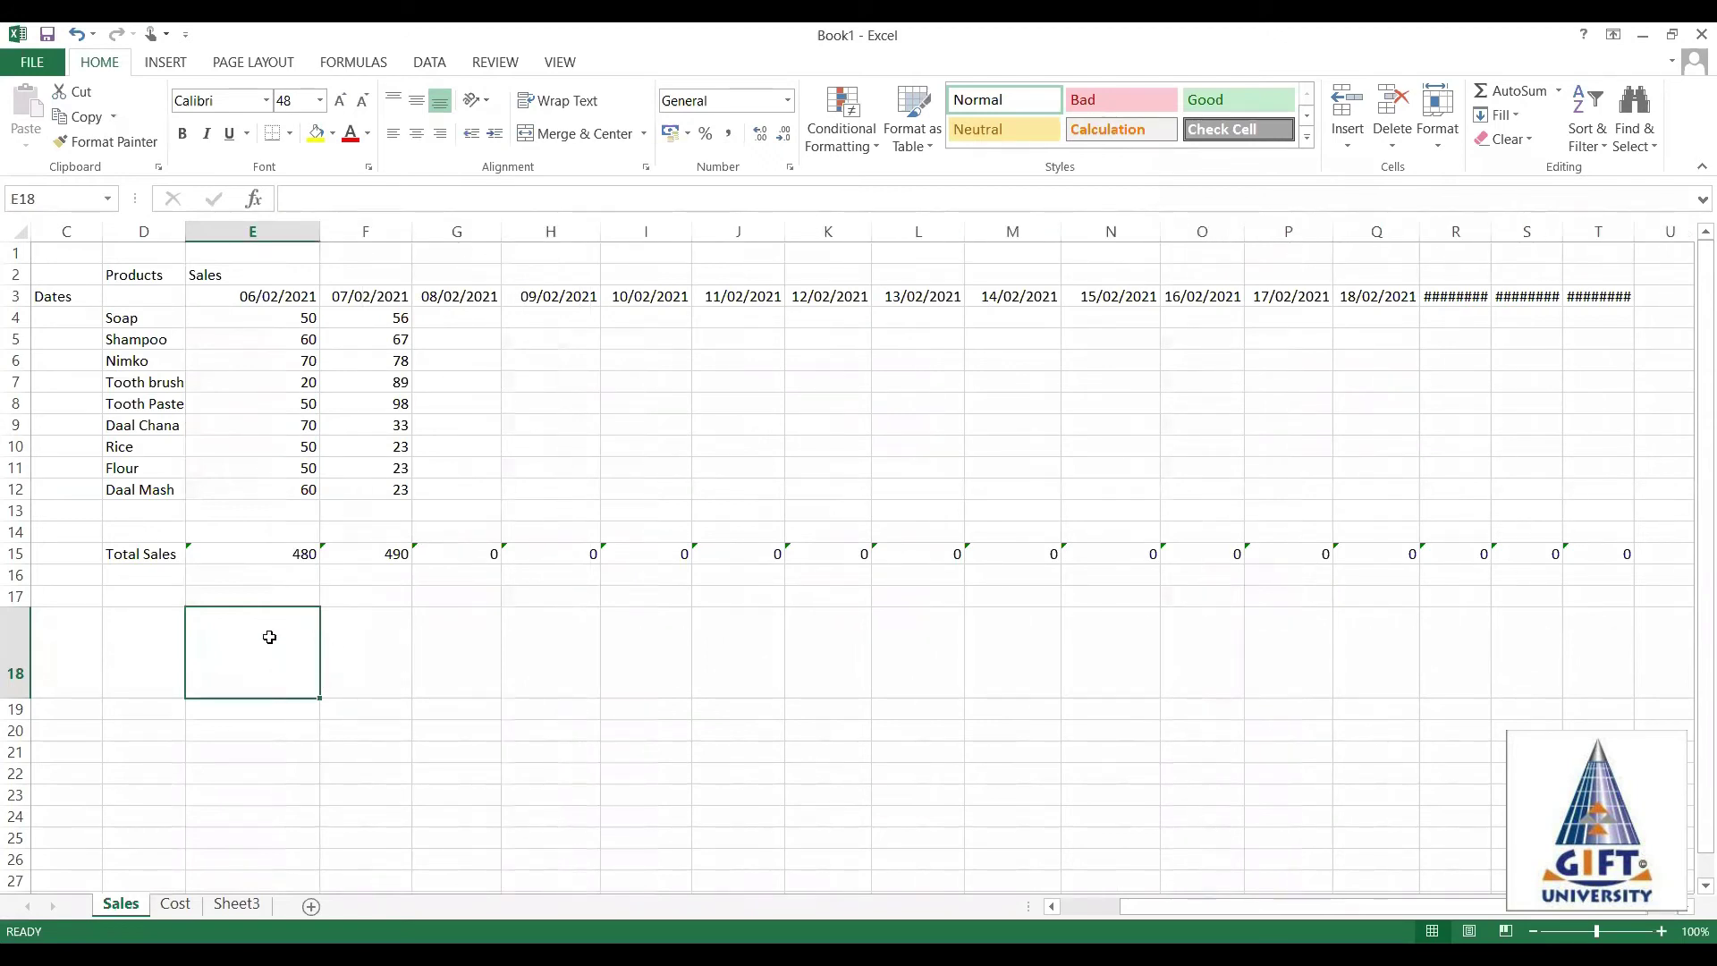
Enter =sum(E4:E14) in E18, showing 480, then check it against E15.
text(=)
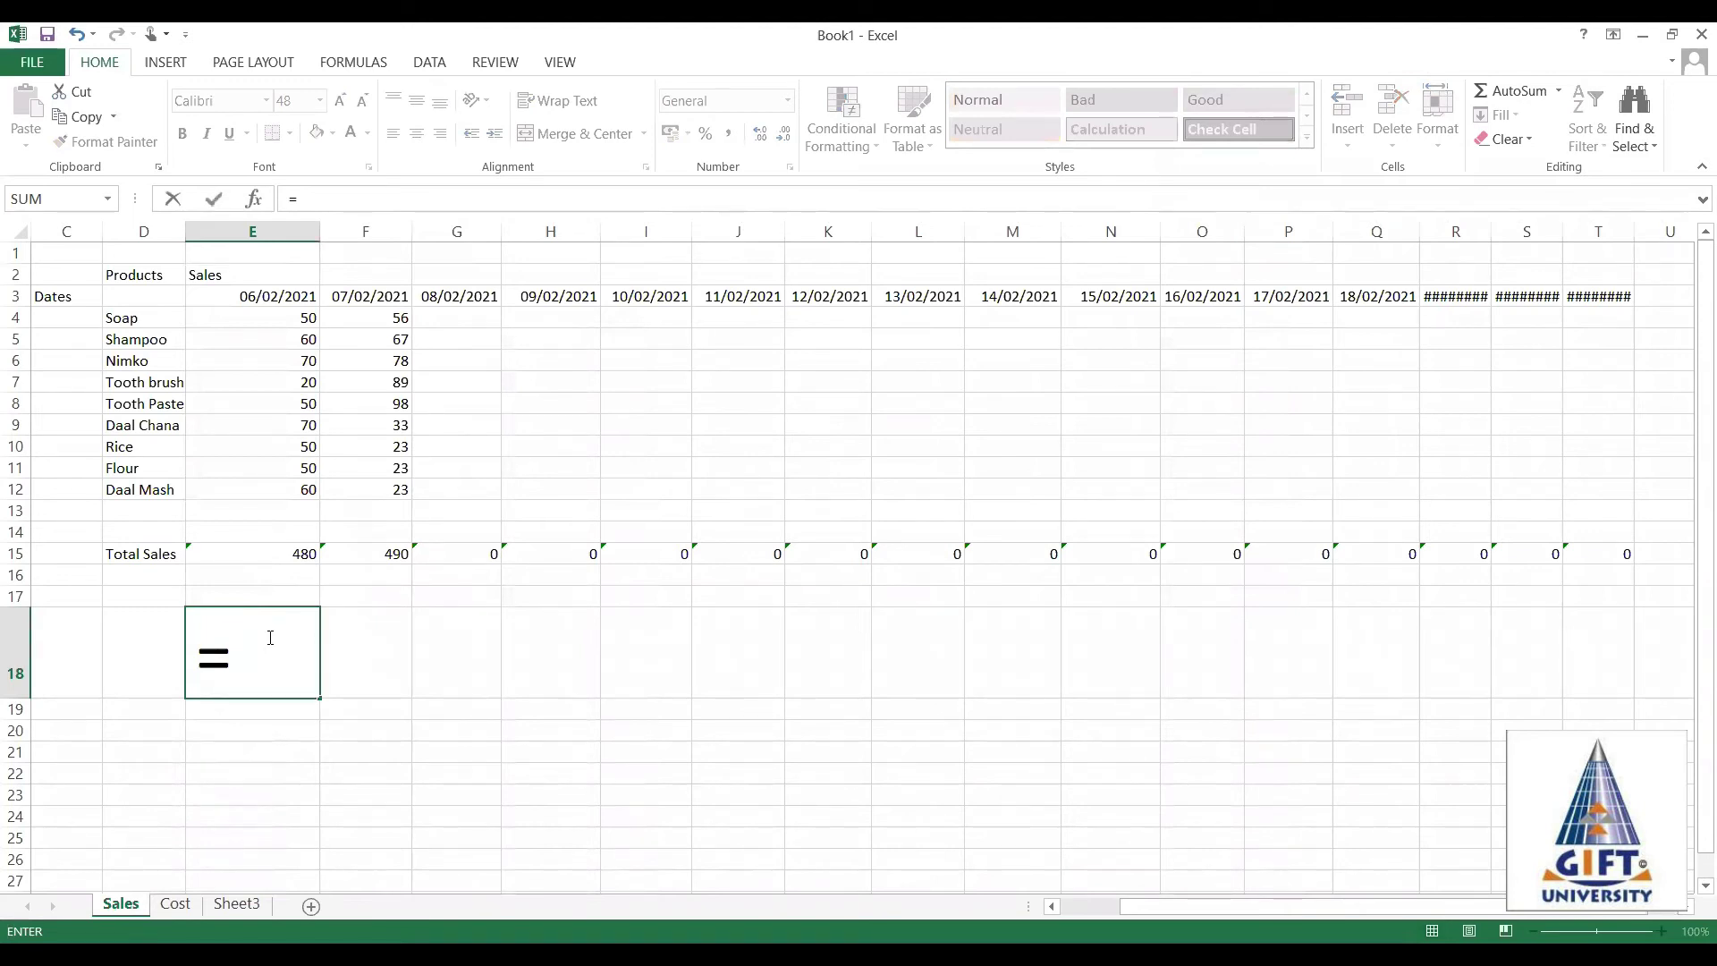
text(sum)
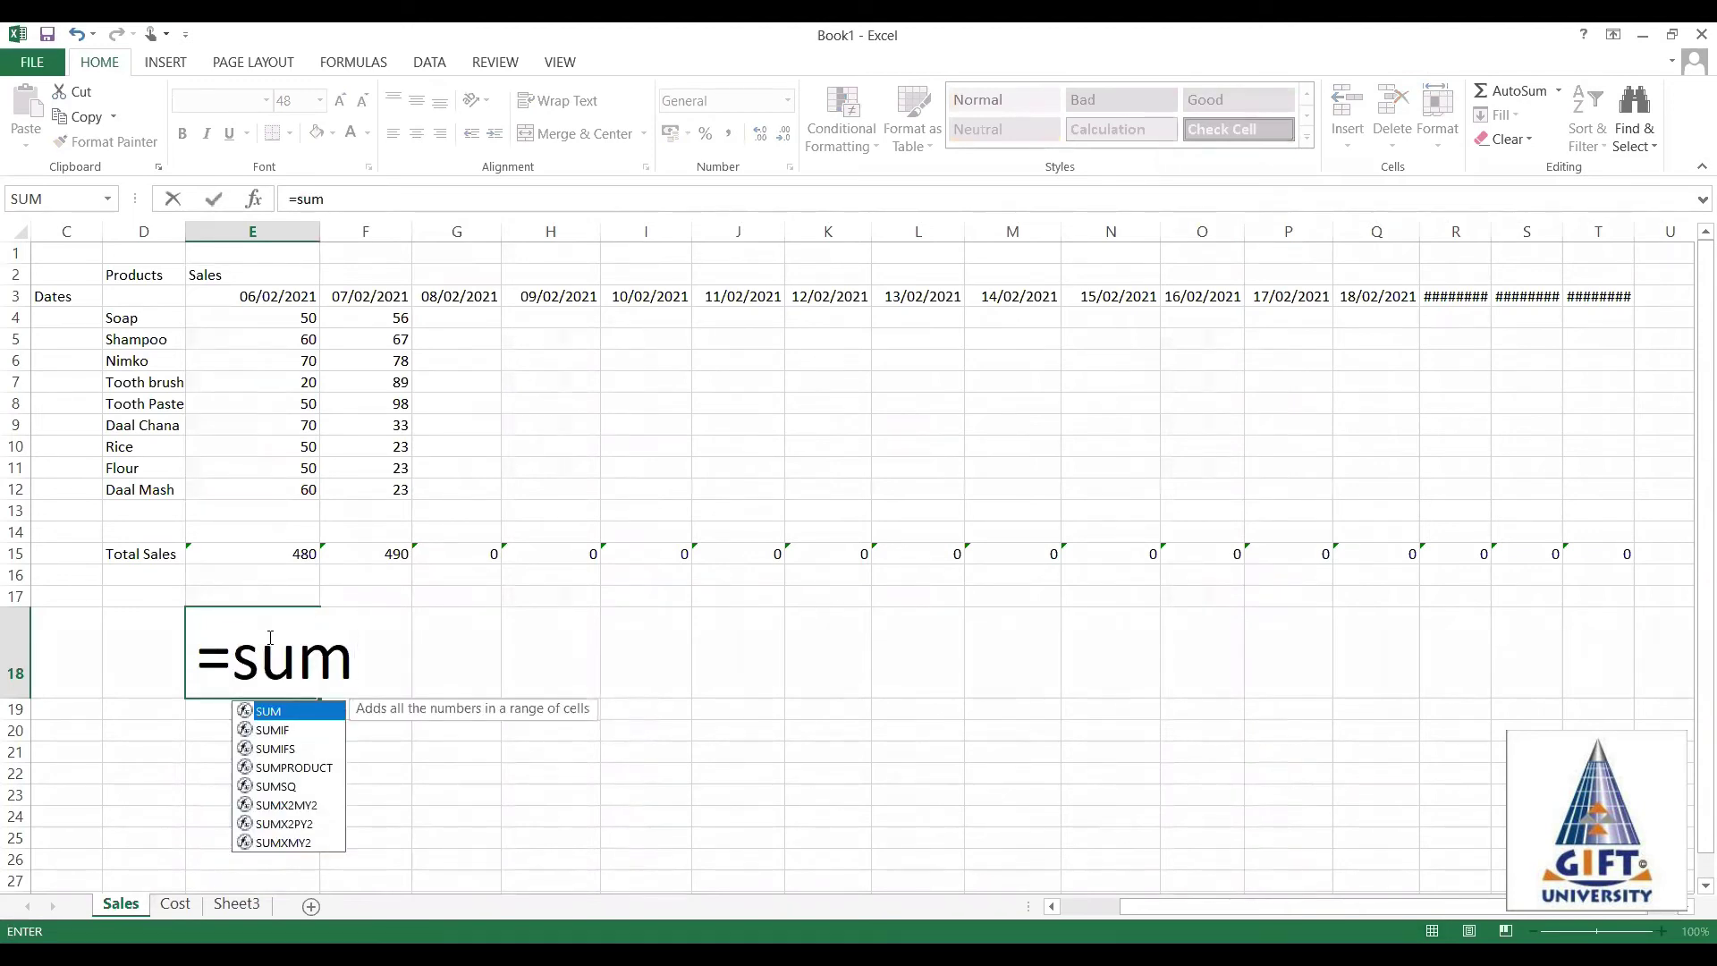
text(()
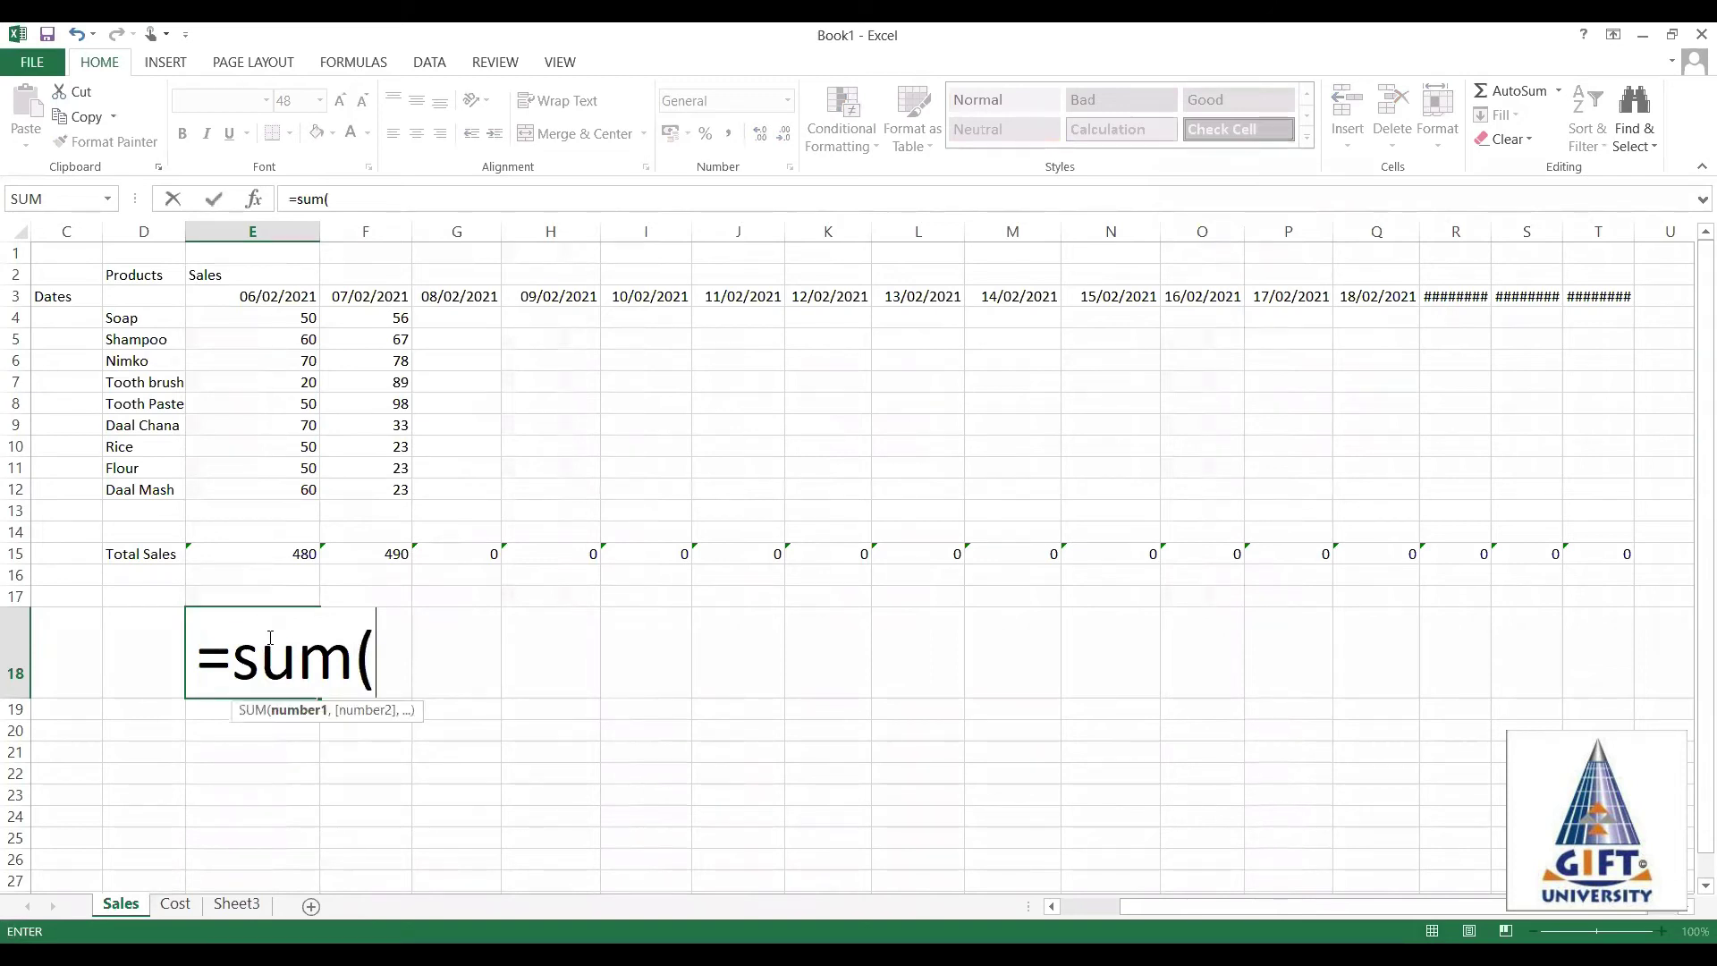
click(287, 318)
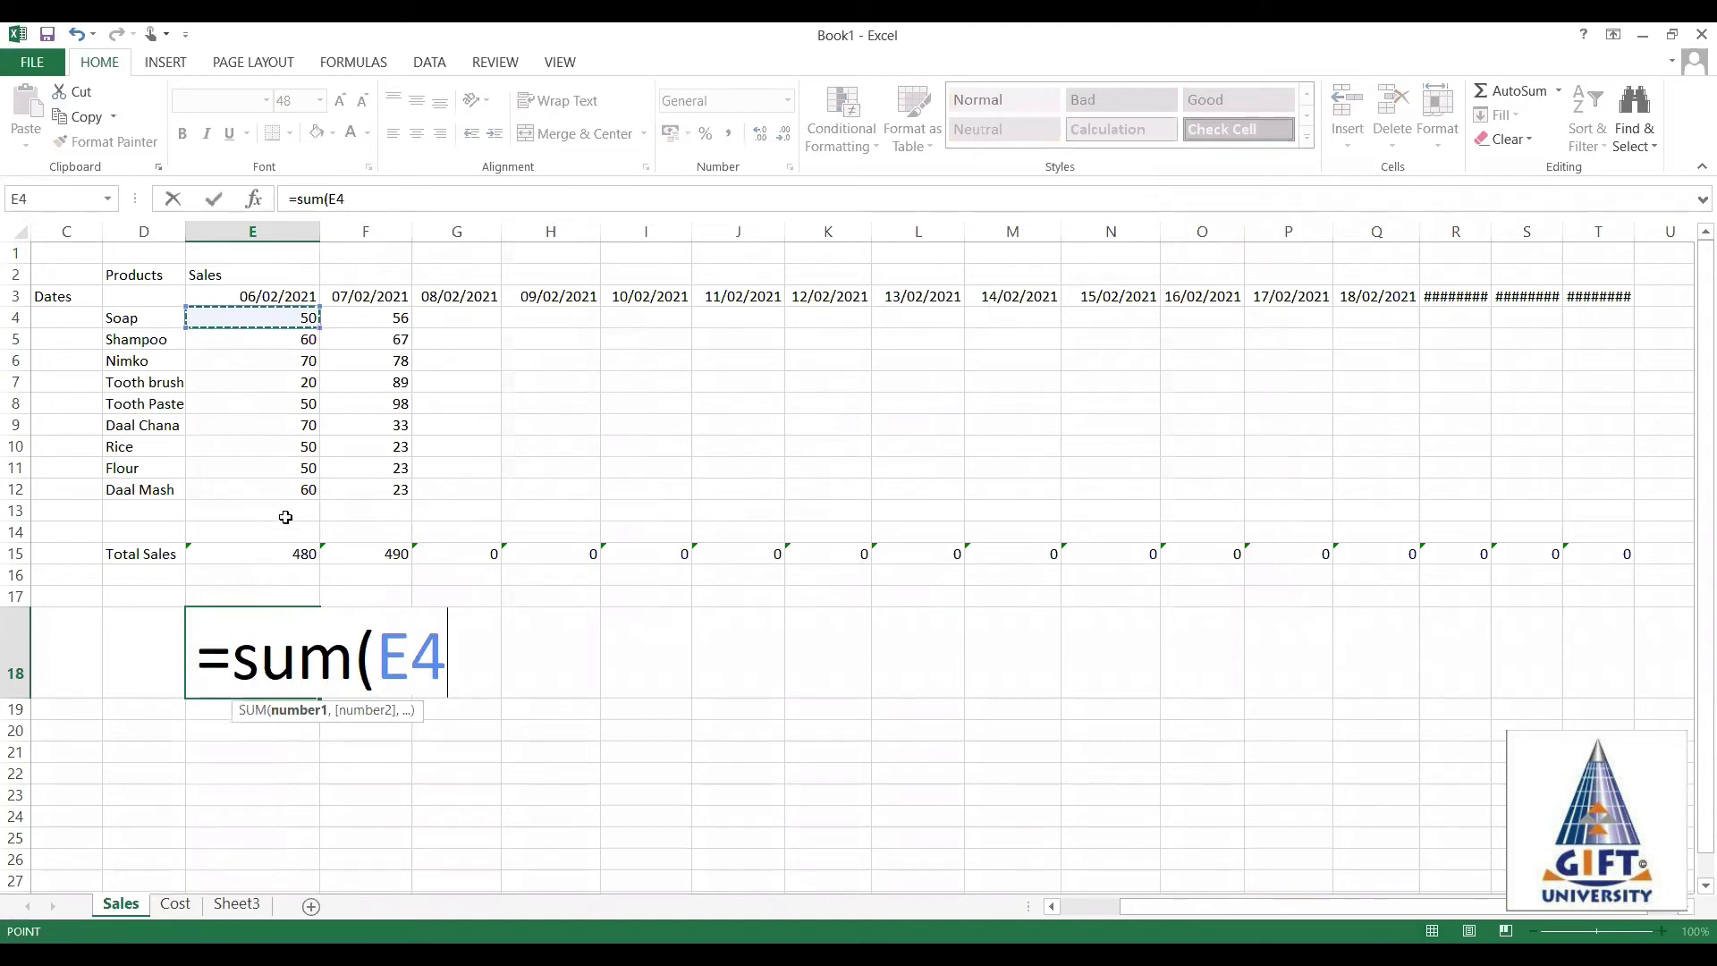
drag(300, 361, 283, 539)
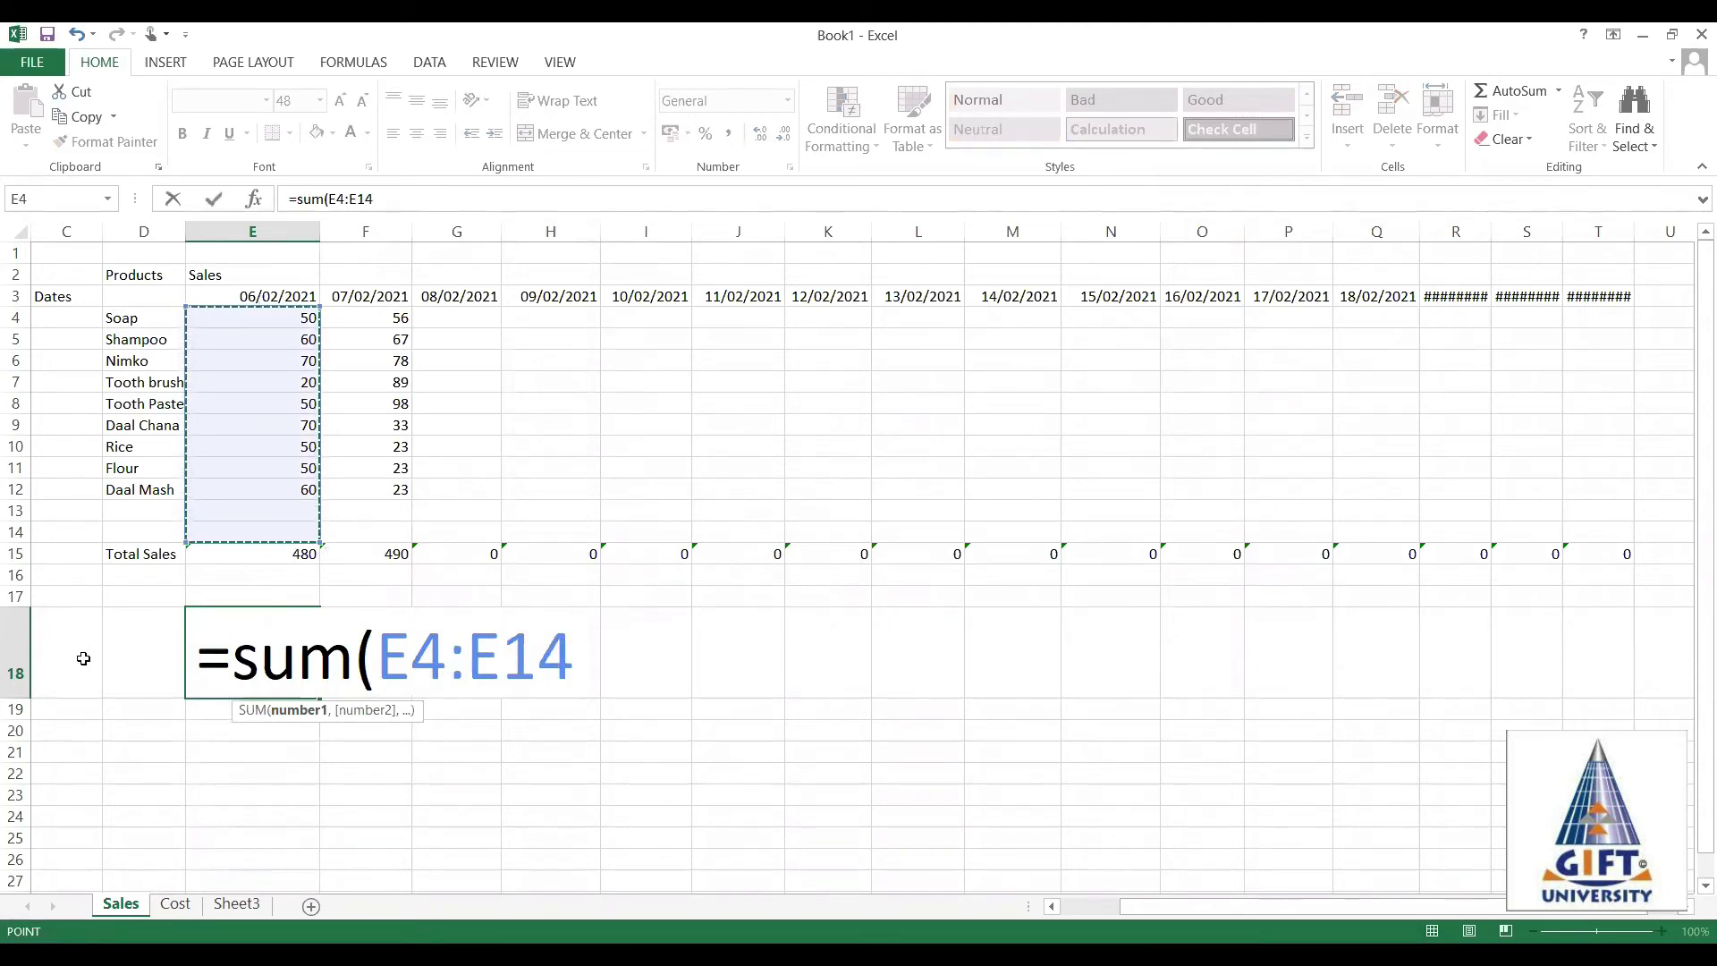
text())
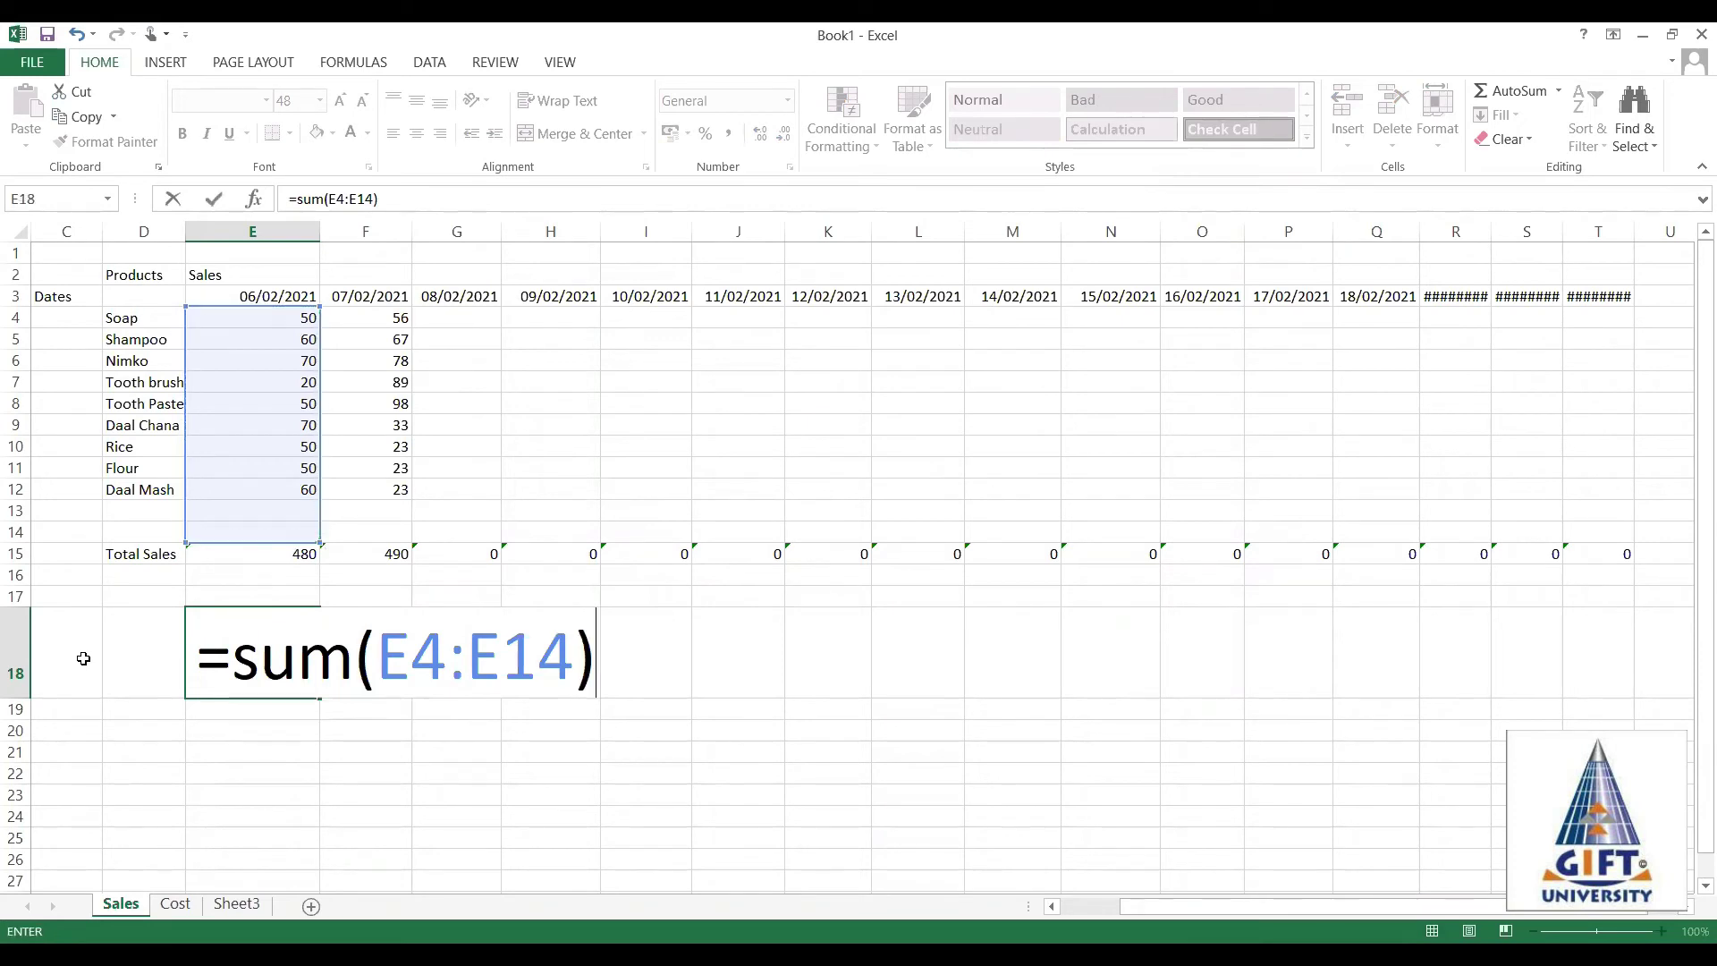
key(Return)
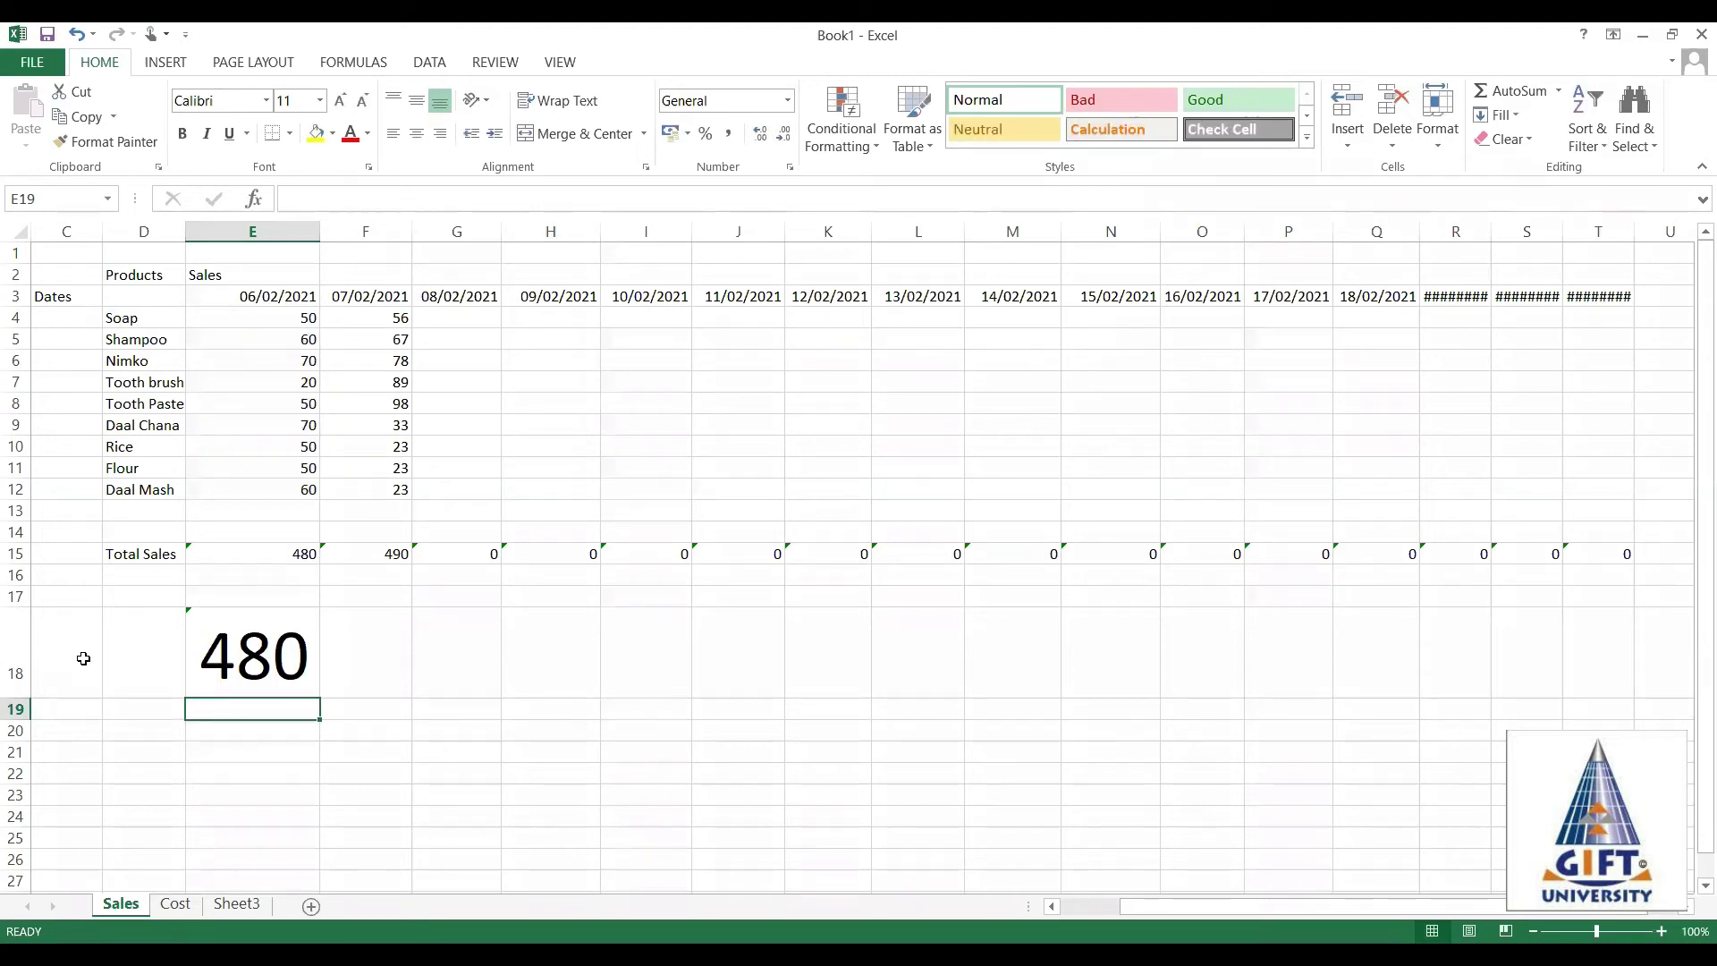
key(Up)
click(385, 315)
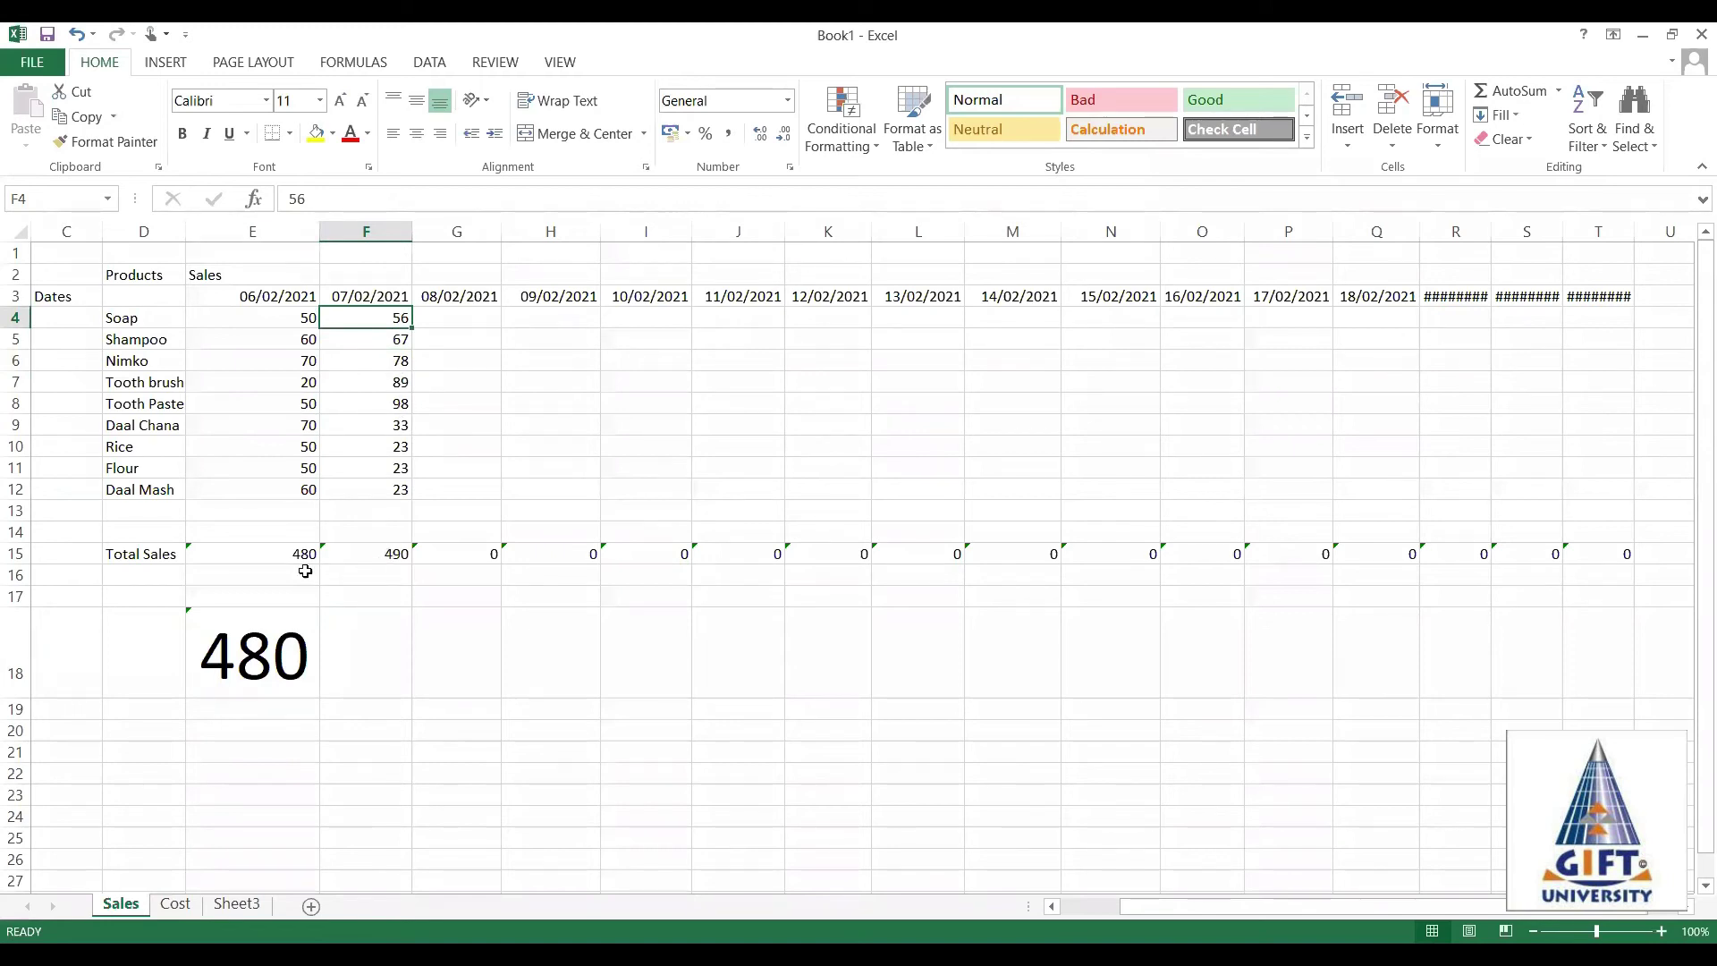
click(271, 554)
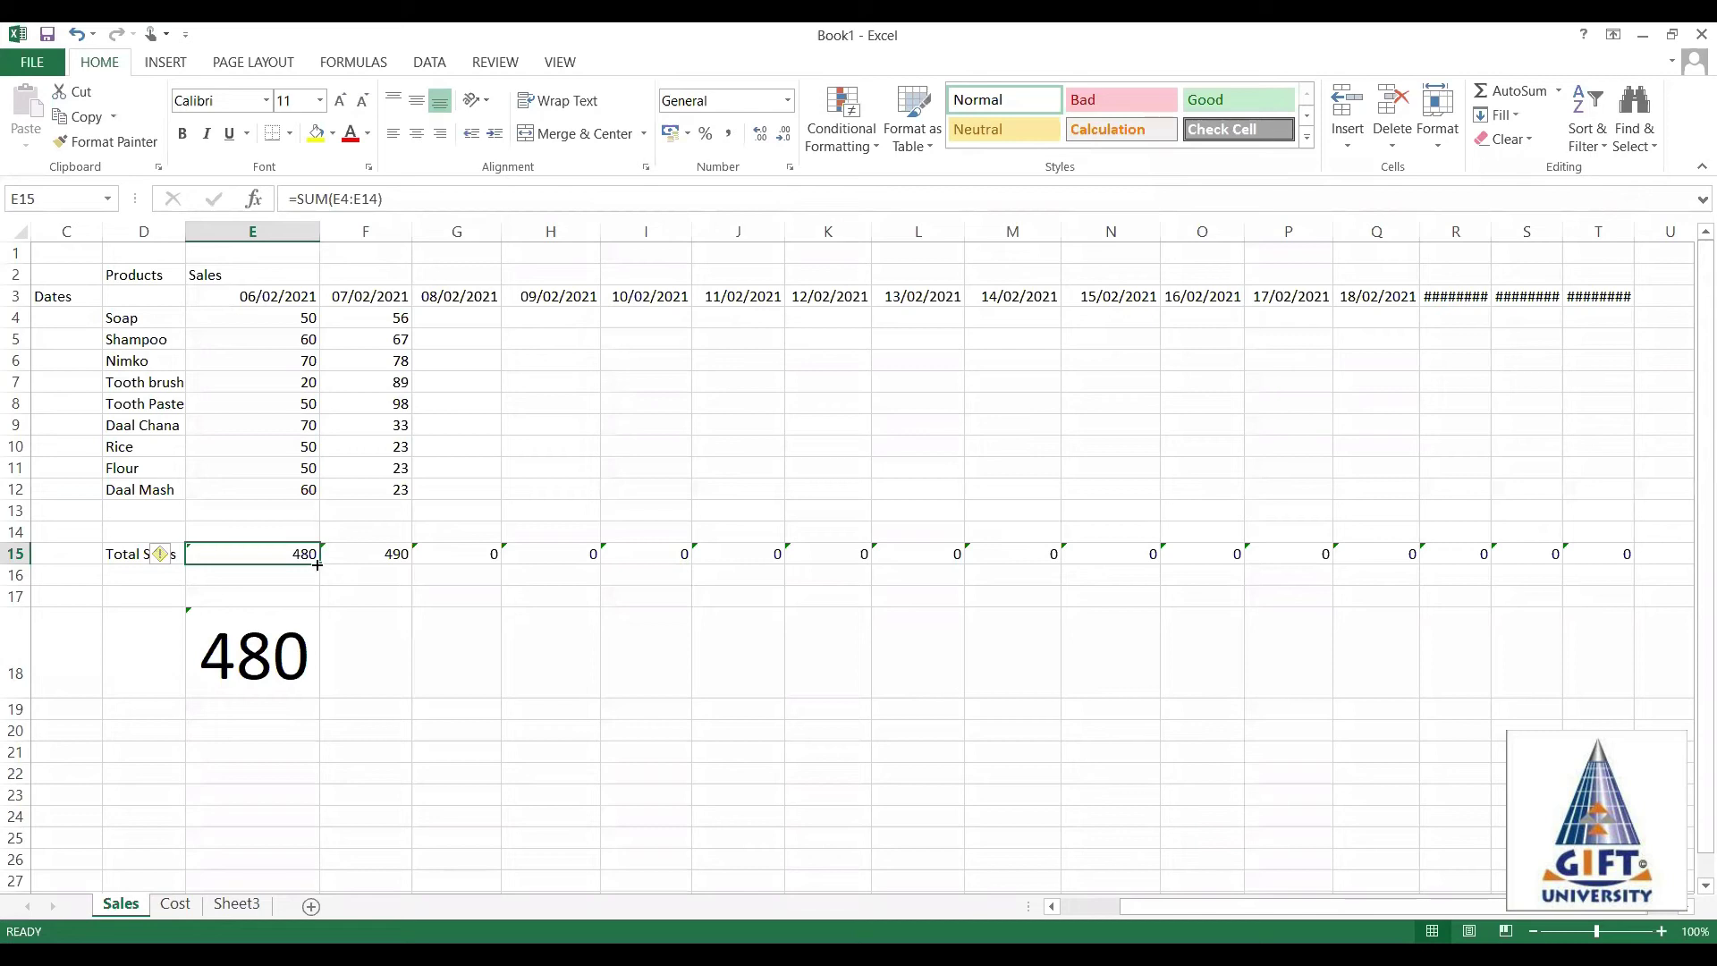
Fill the 48-point E18 total along row 18 and widen column F to show 490.
click(306, 677)
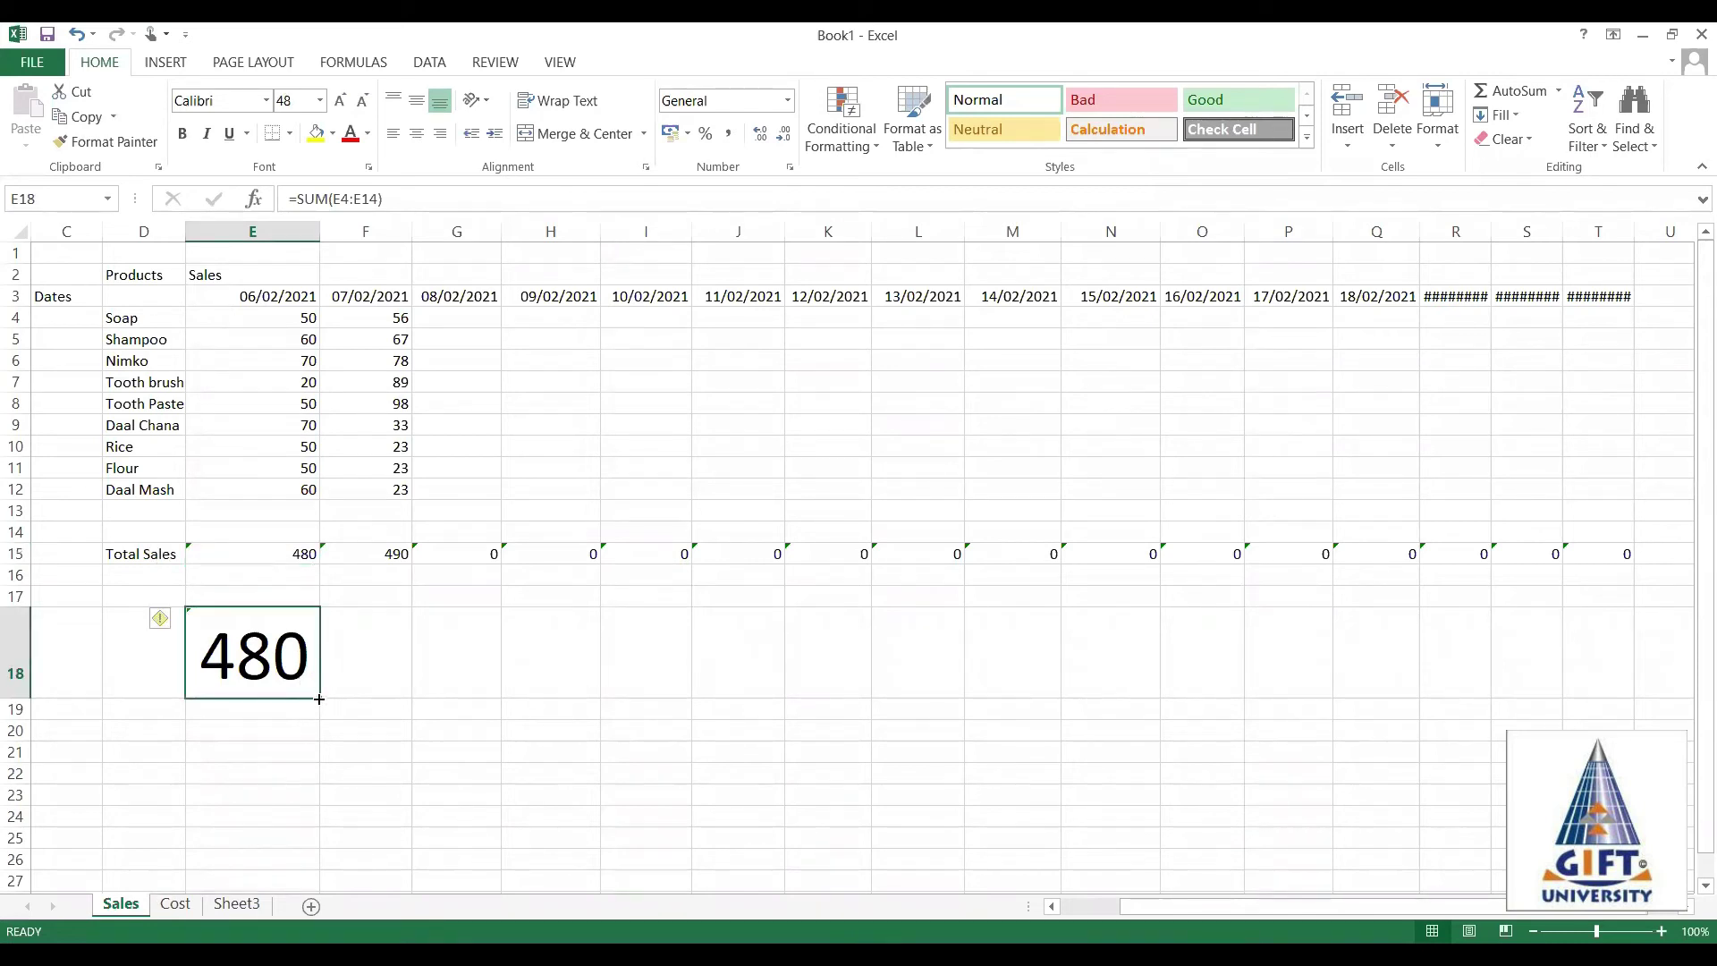
drag(320, 700, 1117, 672)
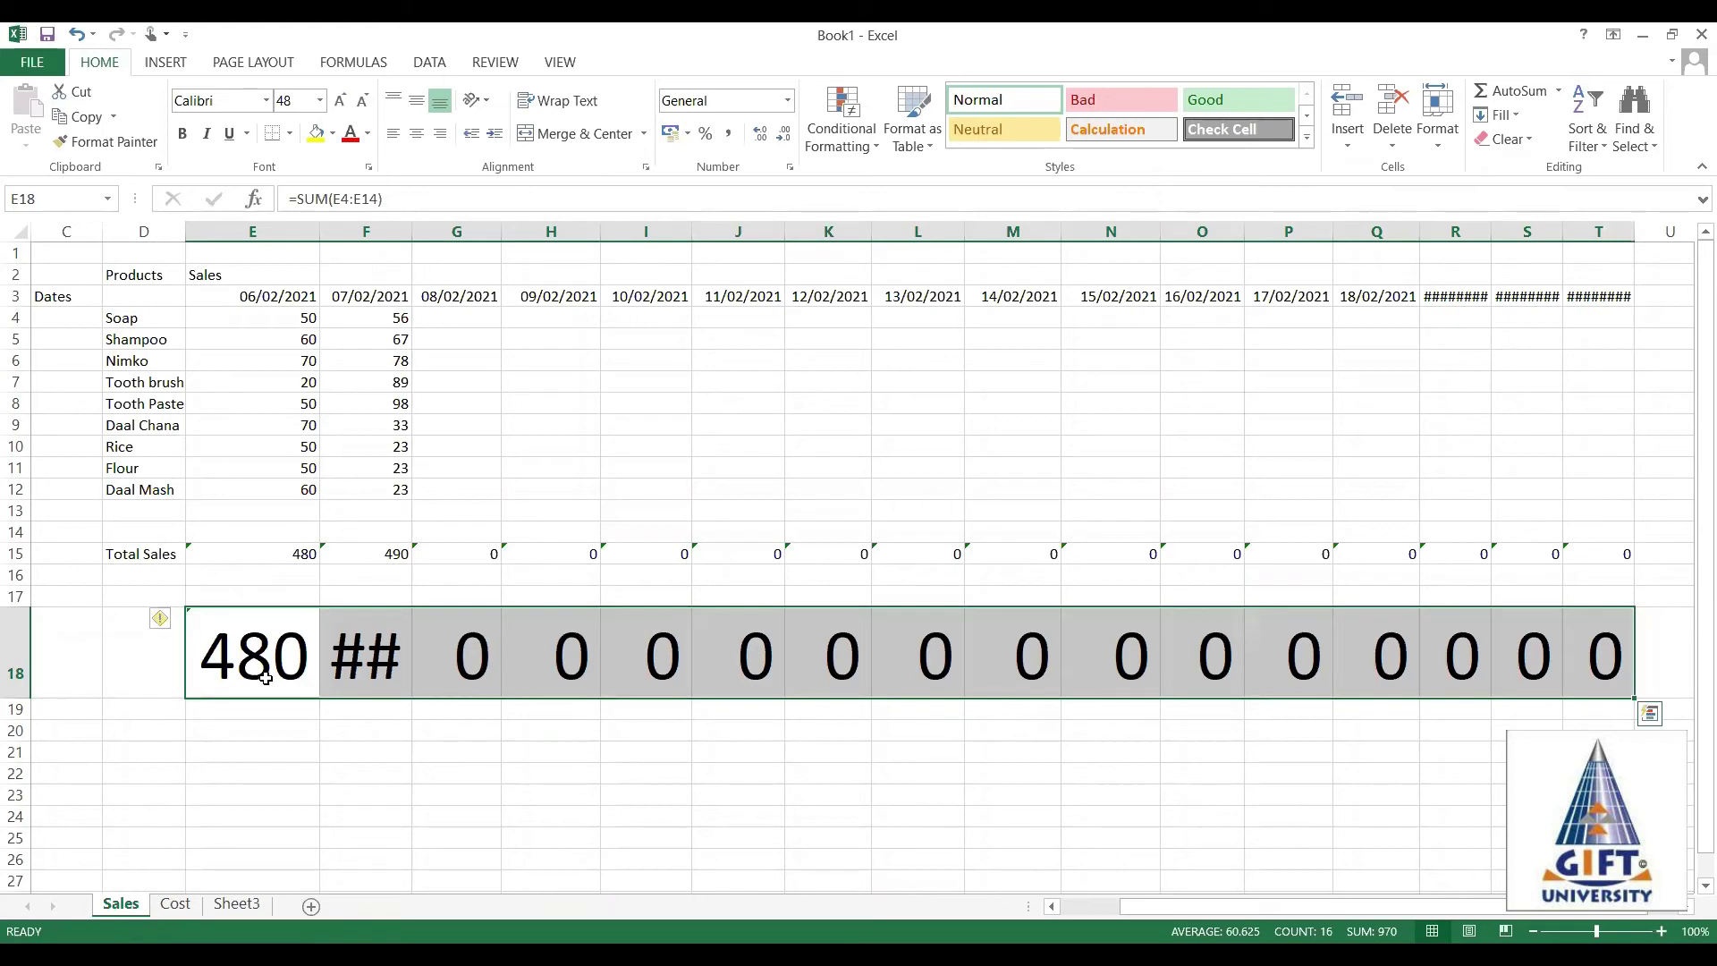
drag(411, 236, 441, 235)
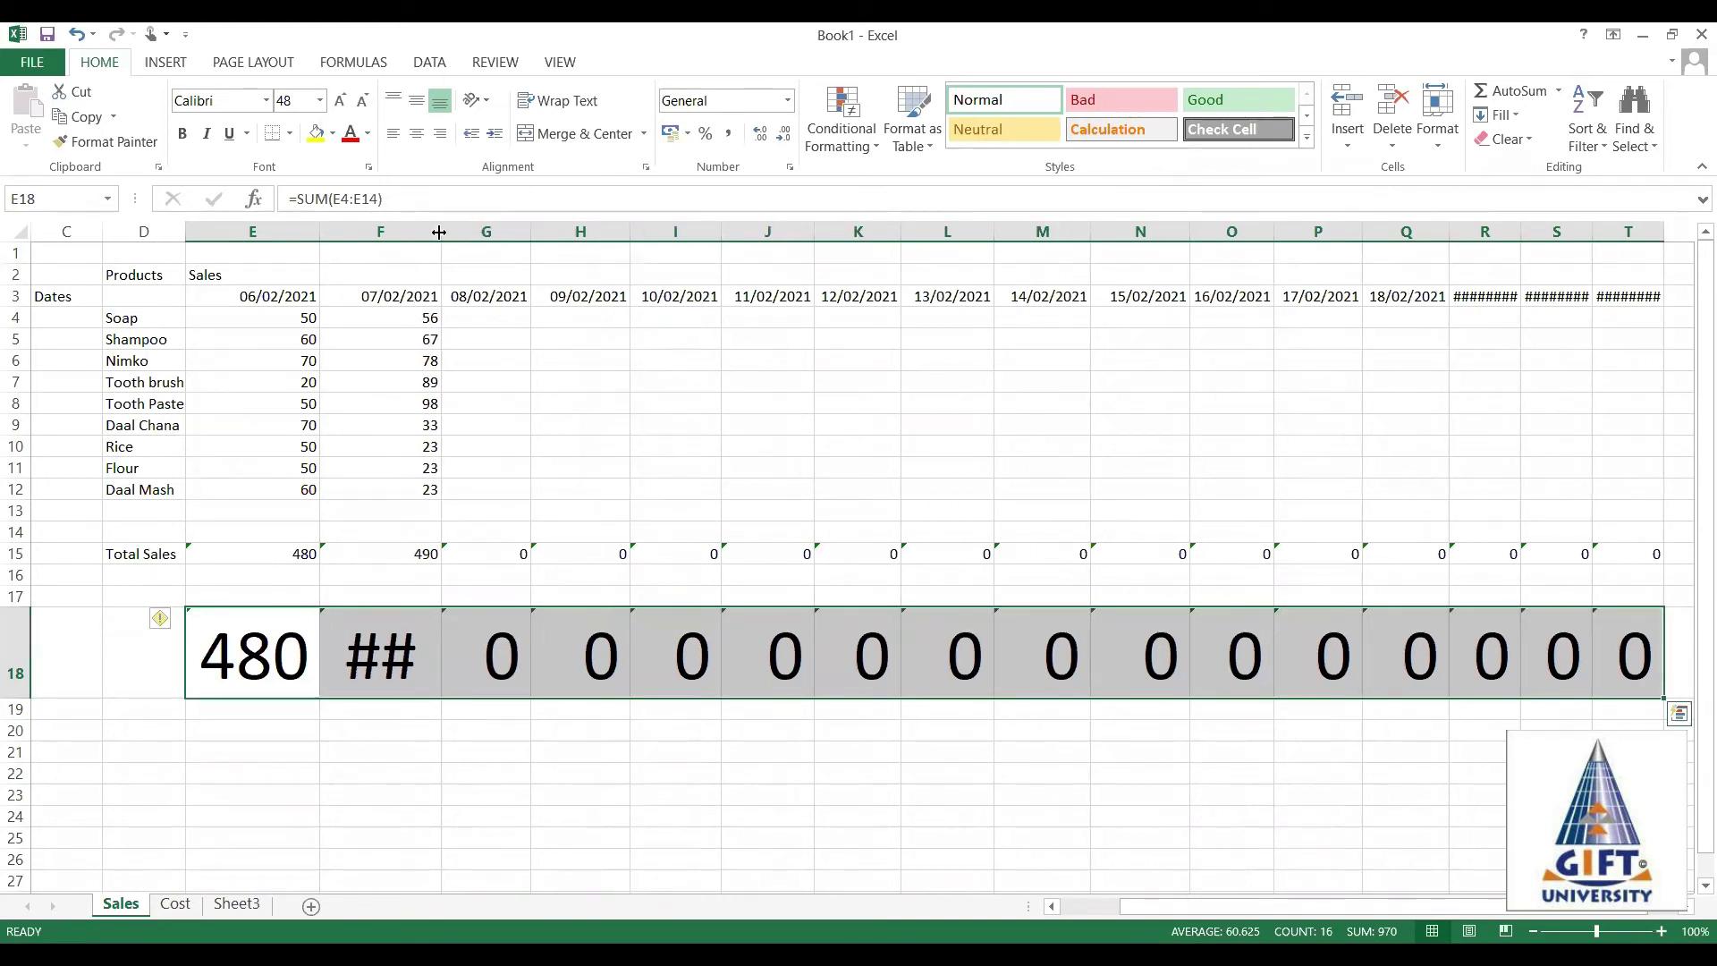
drag(439, 233, 497, 233)
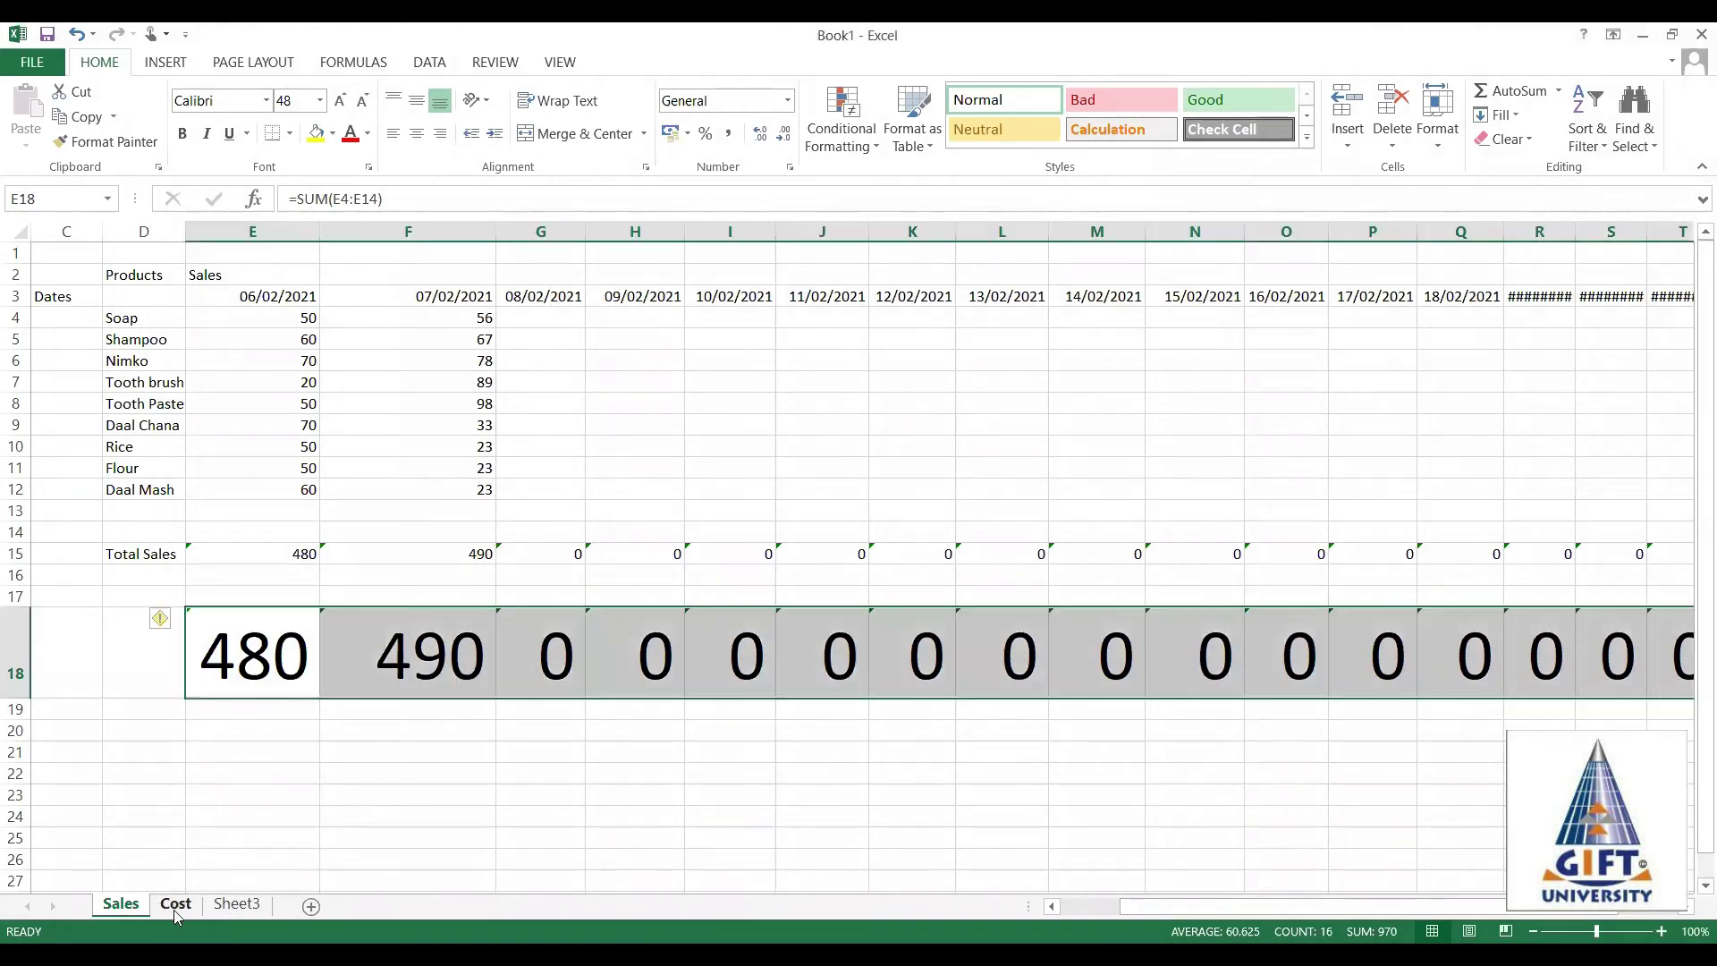
On the Cost sheet, review costs for Soap (70), Shampoo (150), Nimko (80), Tooth brush (56).
click(174, 905)
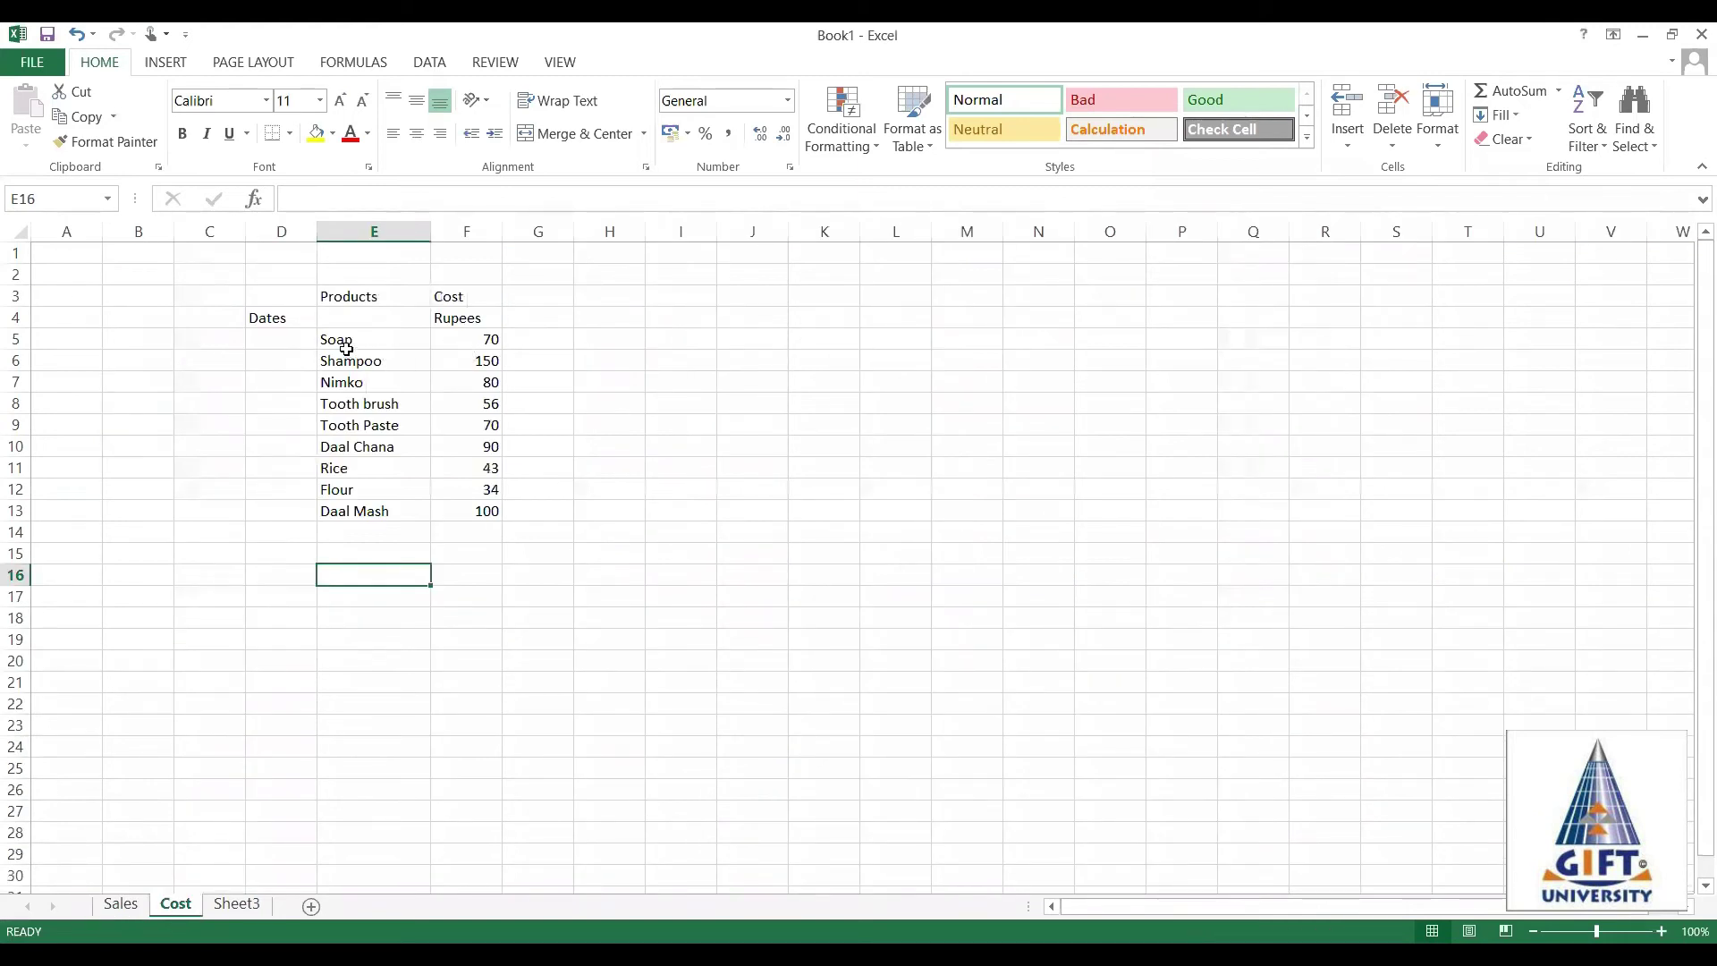
click(344, 347)
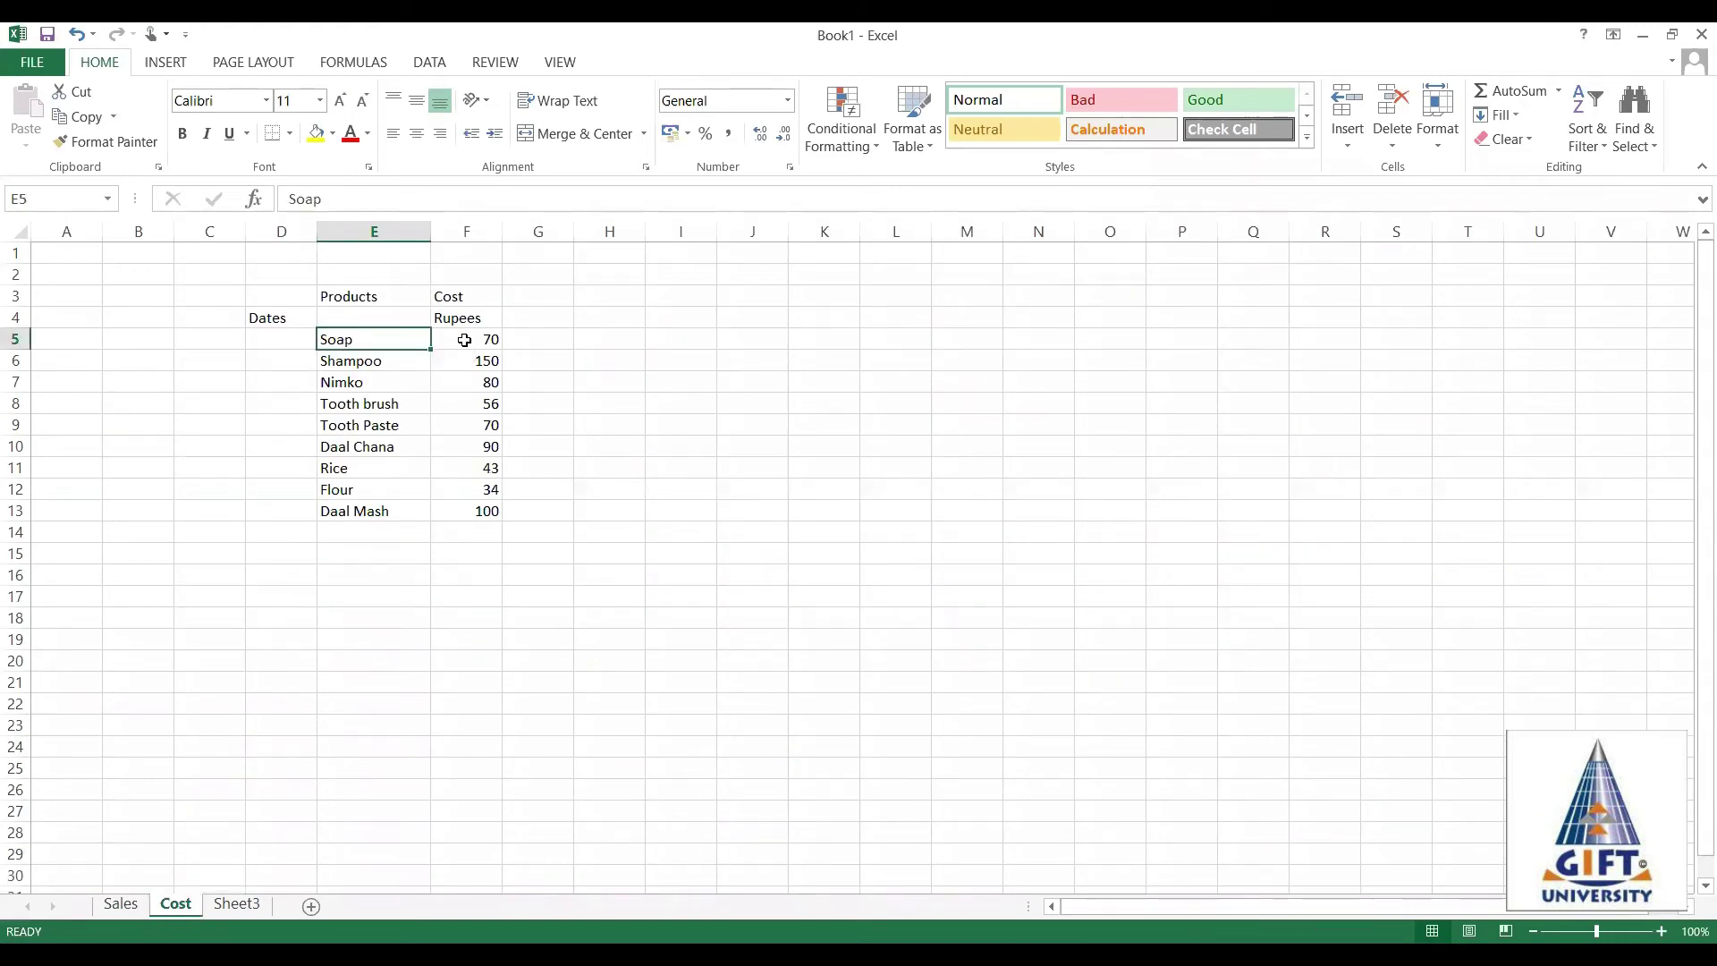
click(464, 340)
click(377, 361)
click(471, 373)
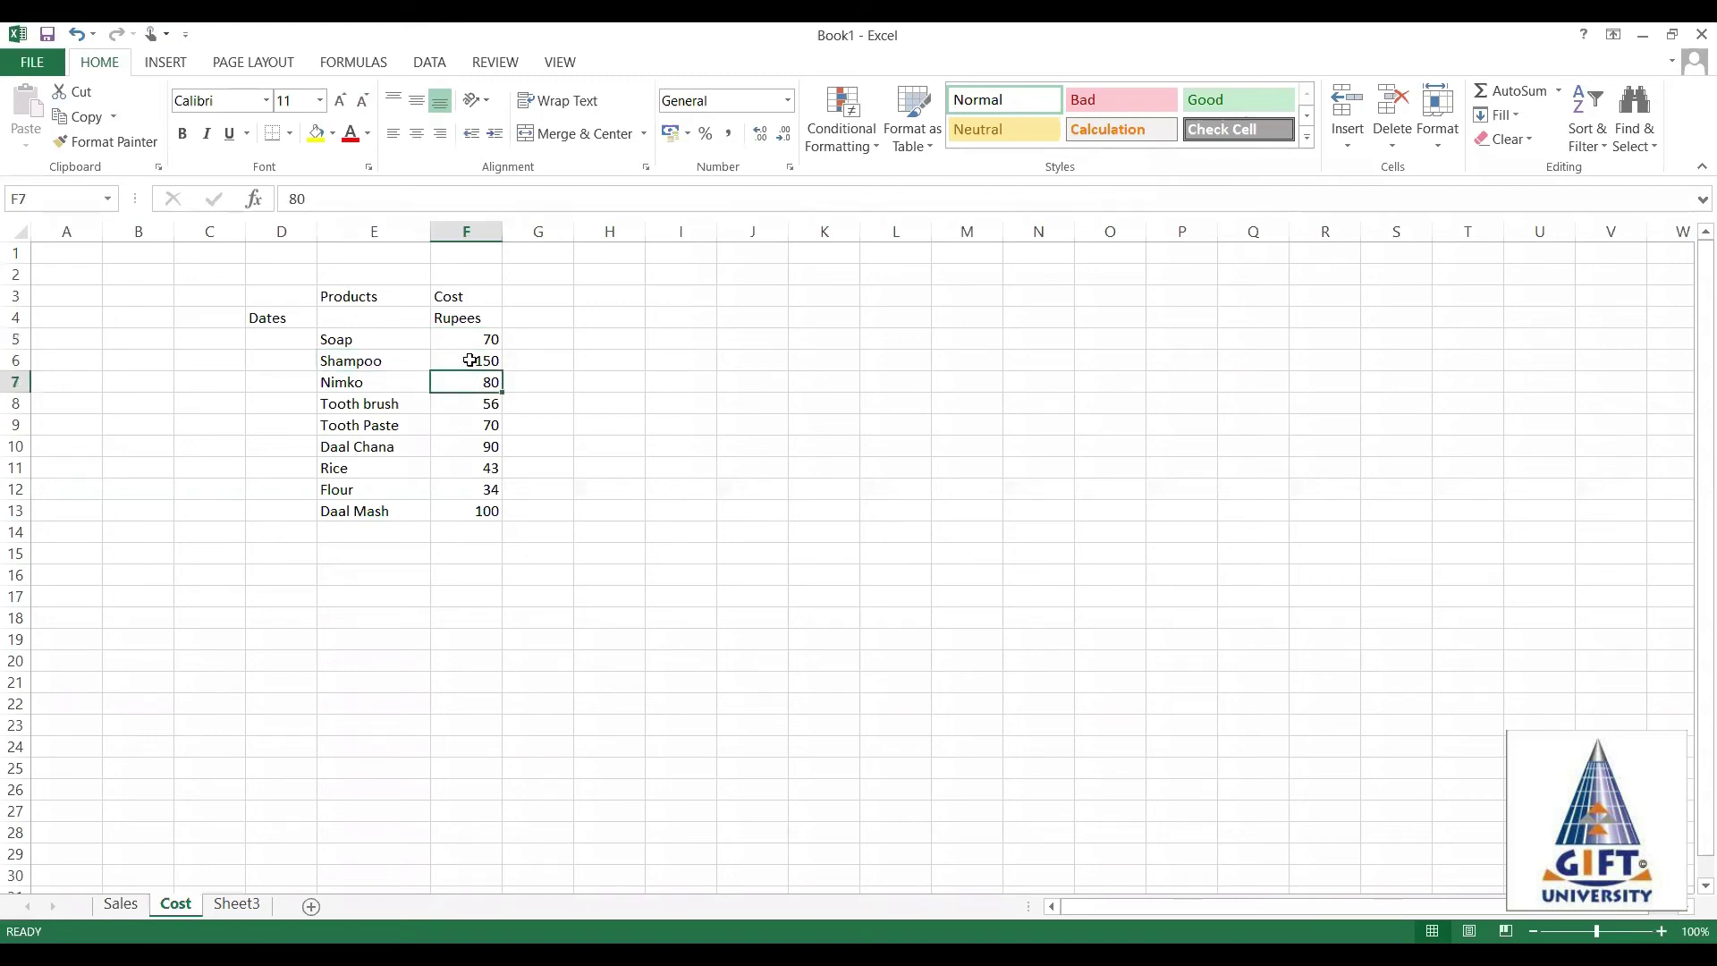
click(470, 361)
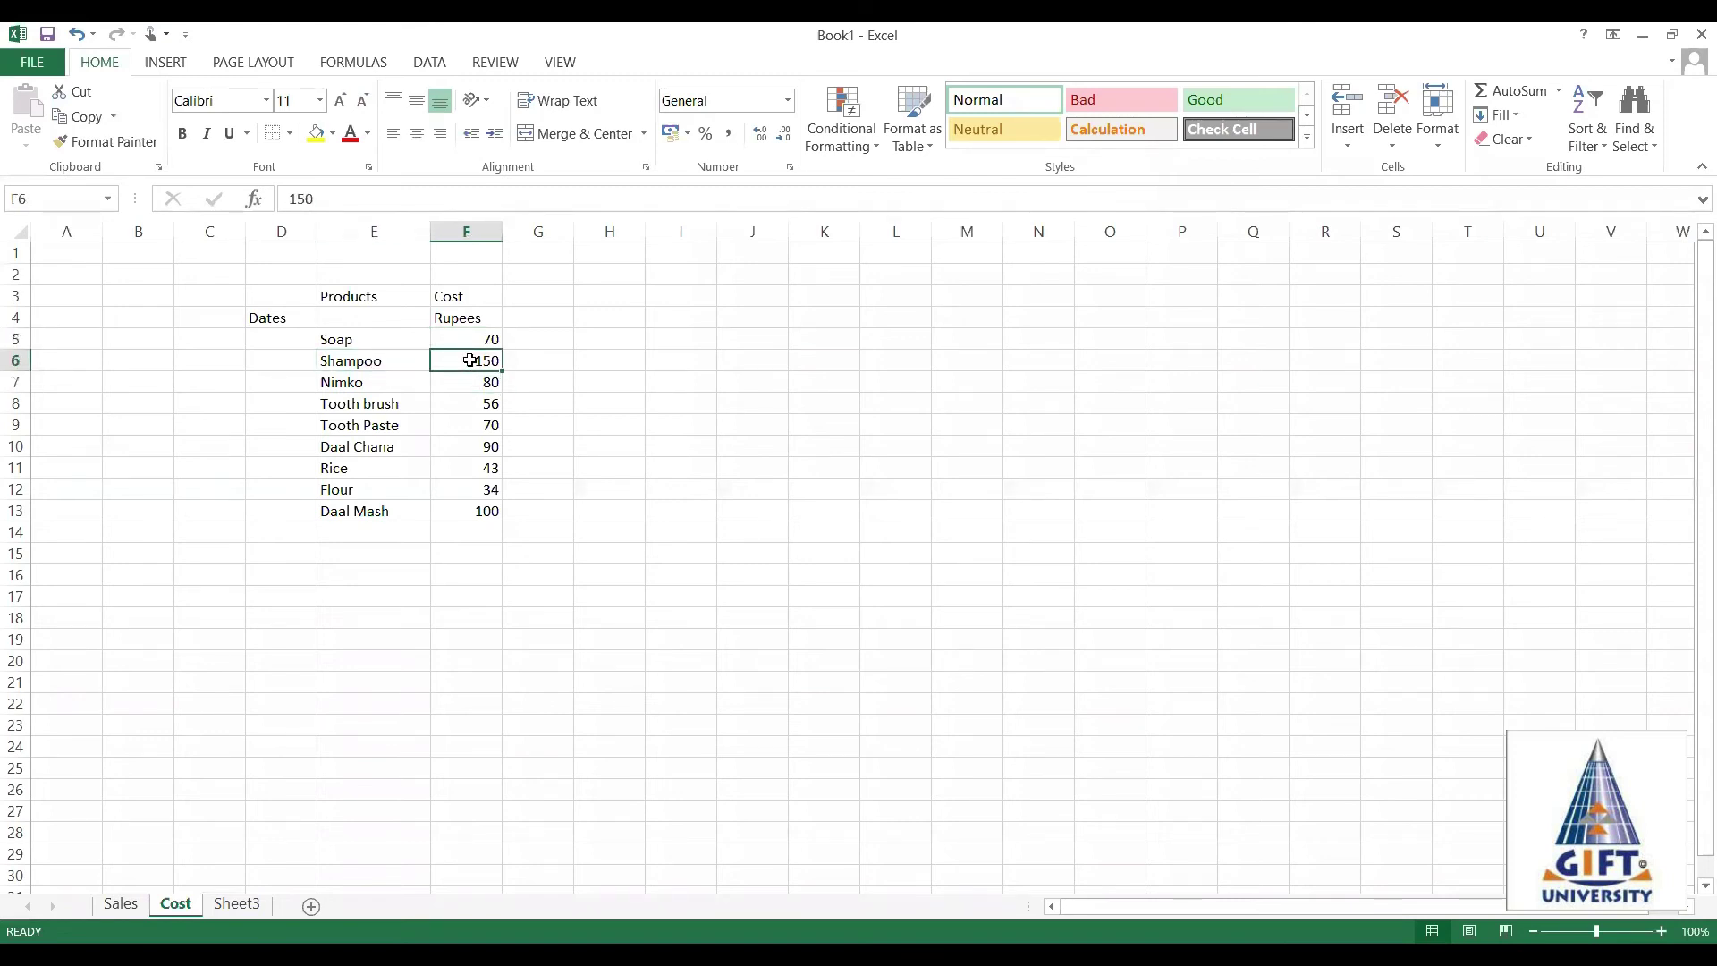
click(353, 386)
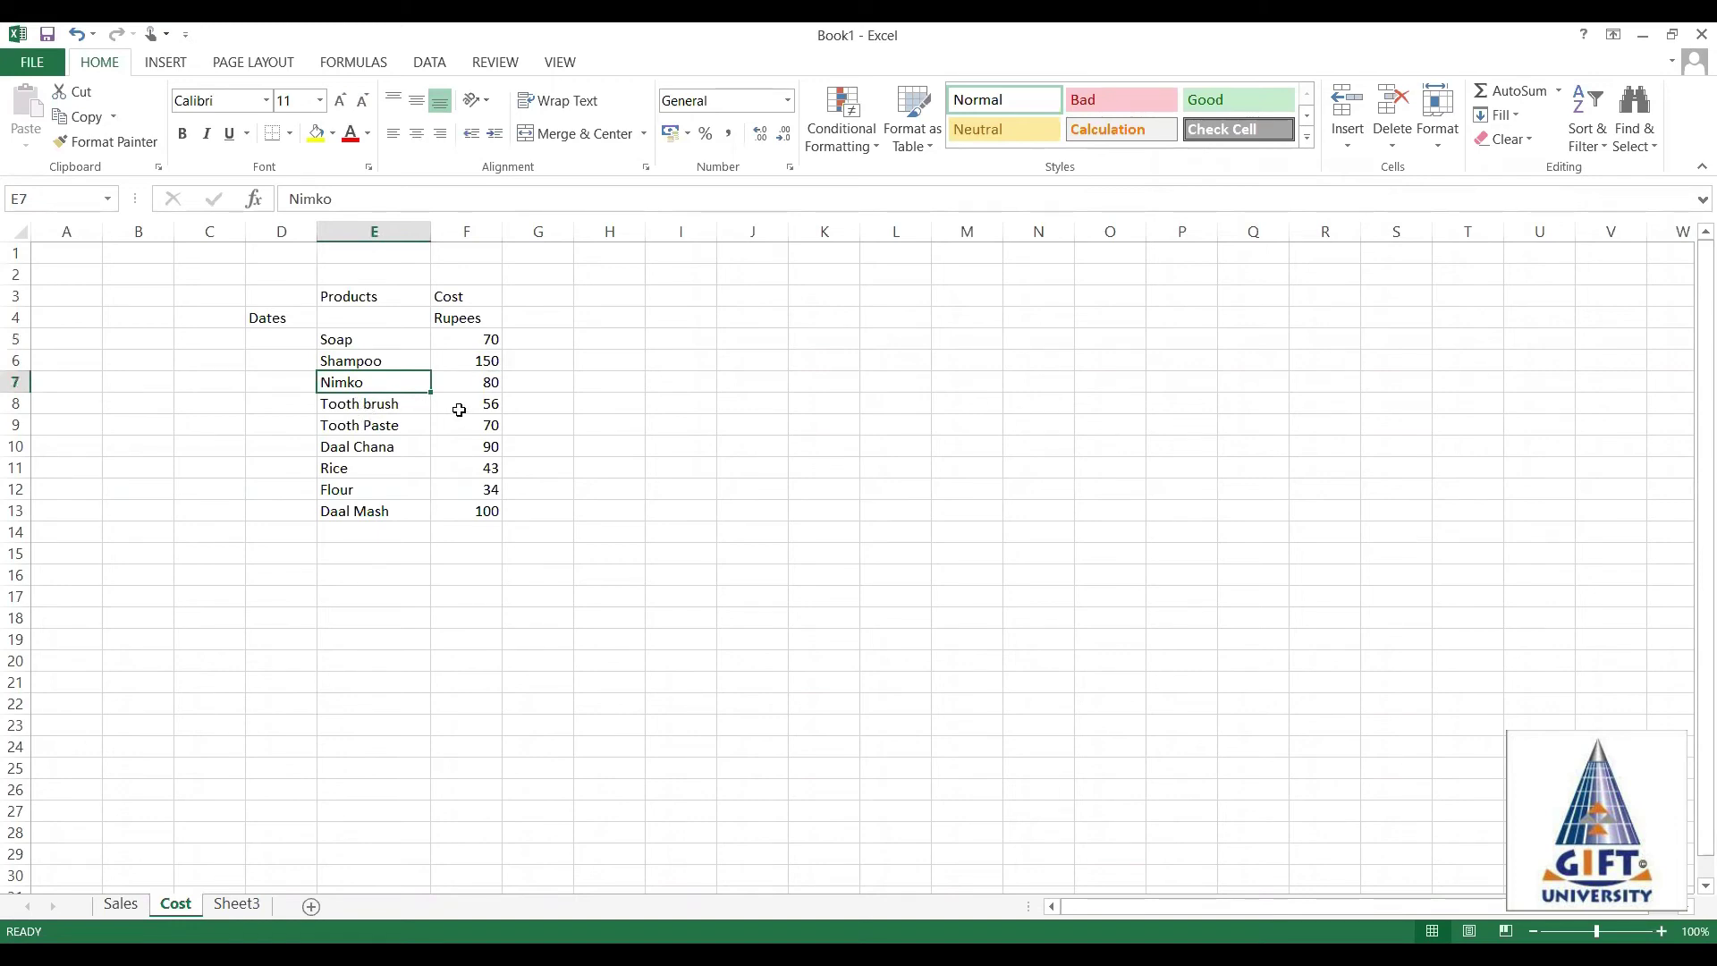
click(459, 410)
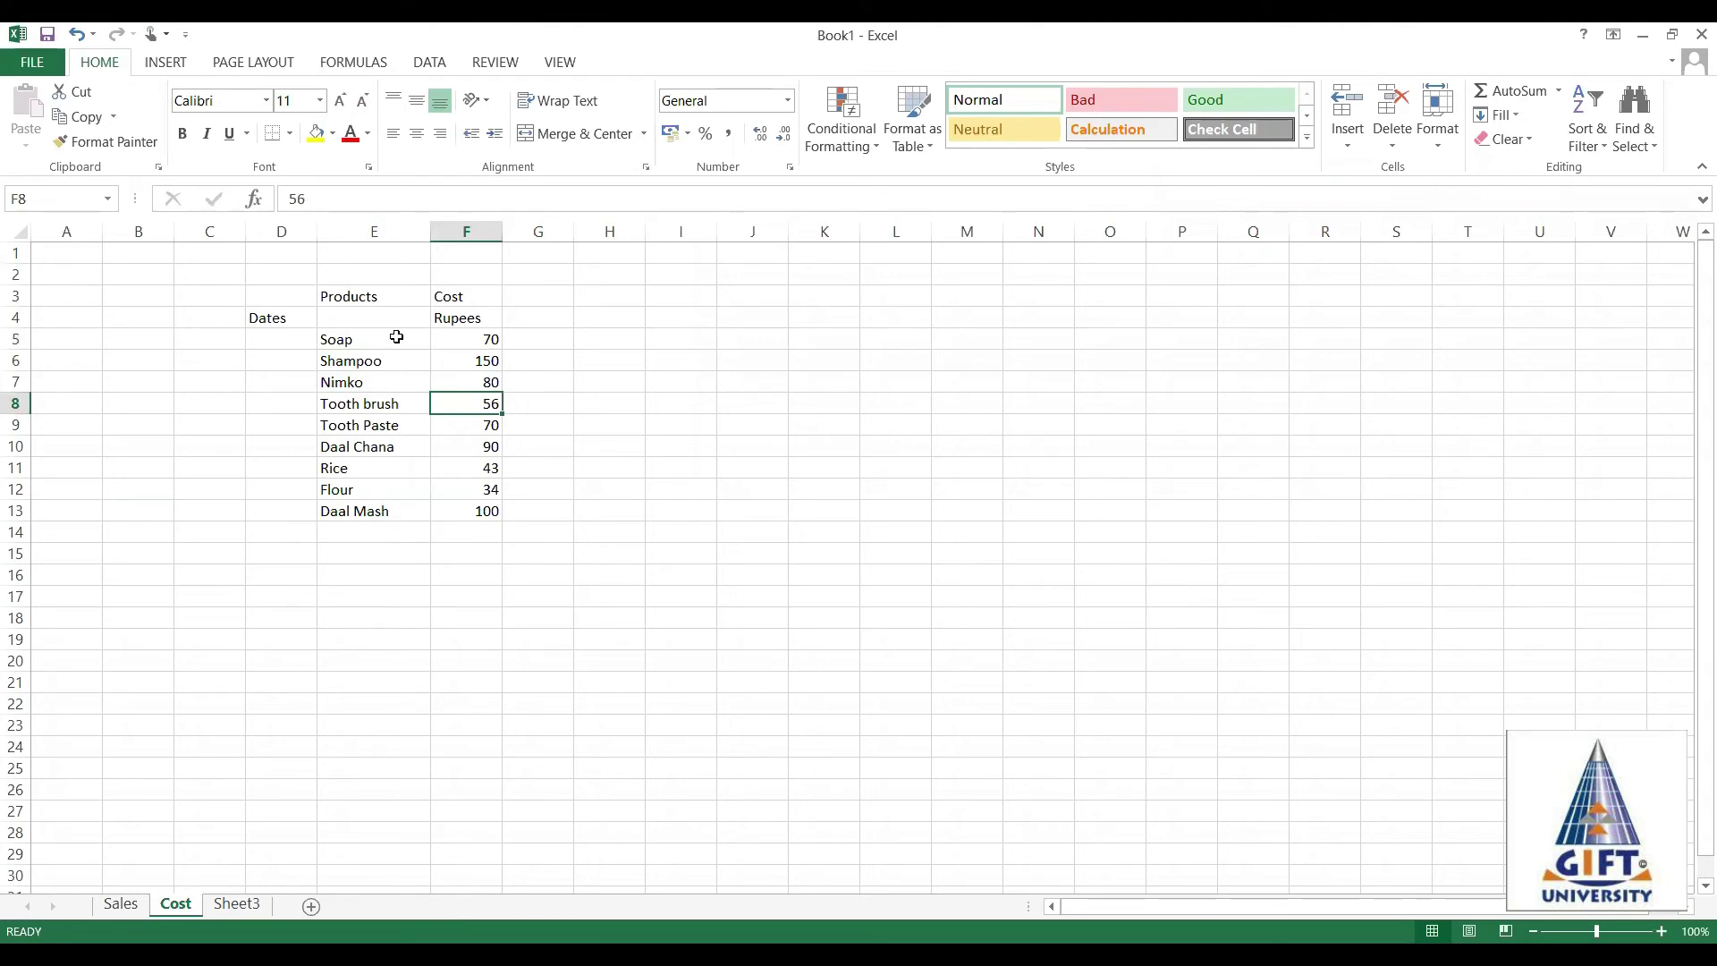
Check the 07/02/2021 sales figures in column F of the Sales sheet, then return to Cost.
click(125, 905)
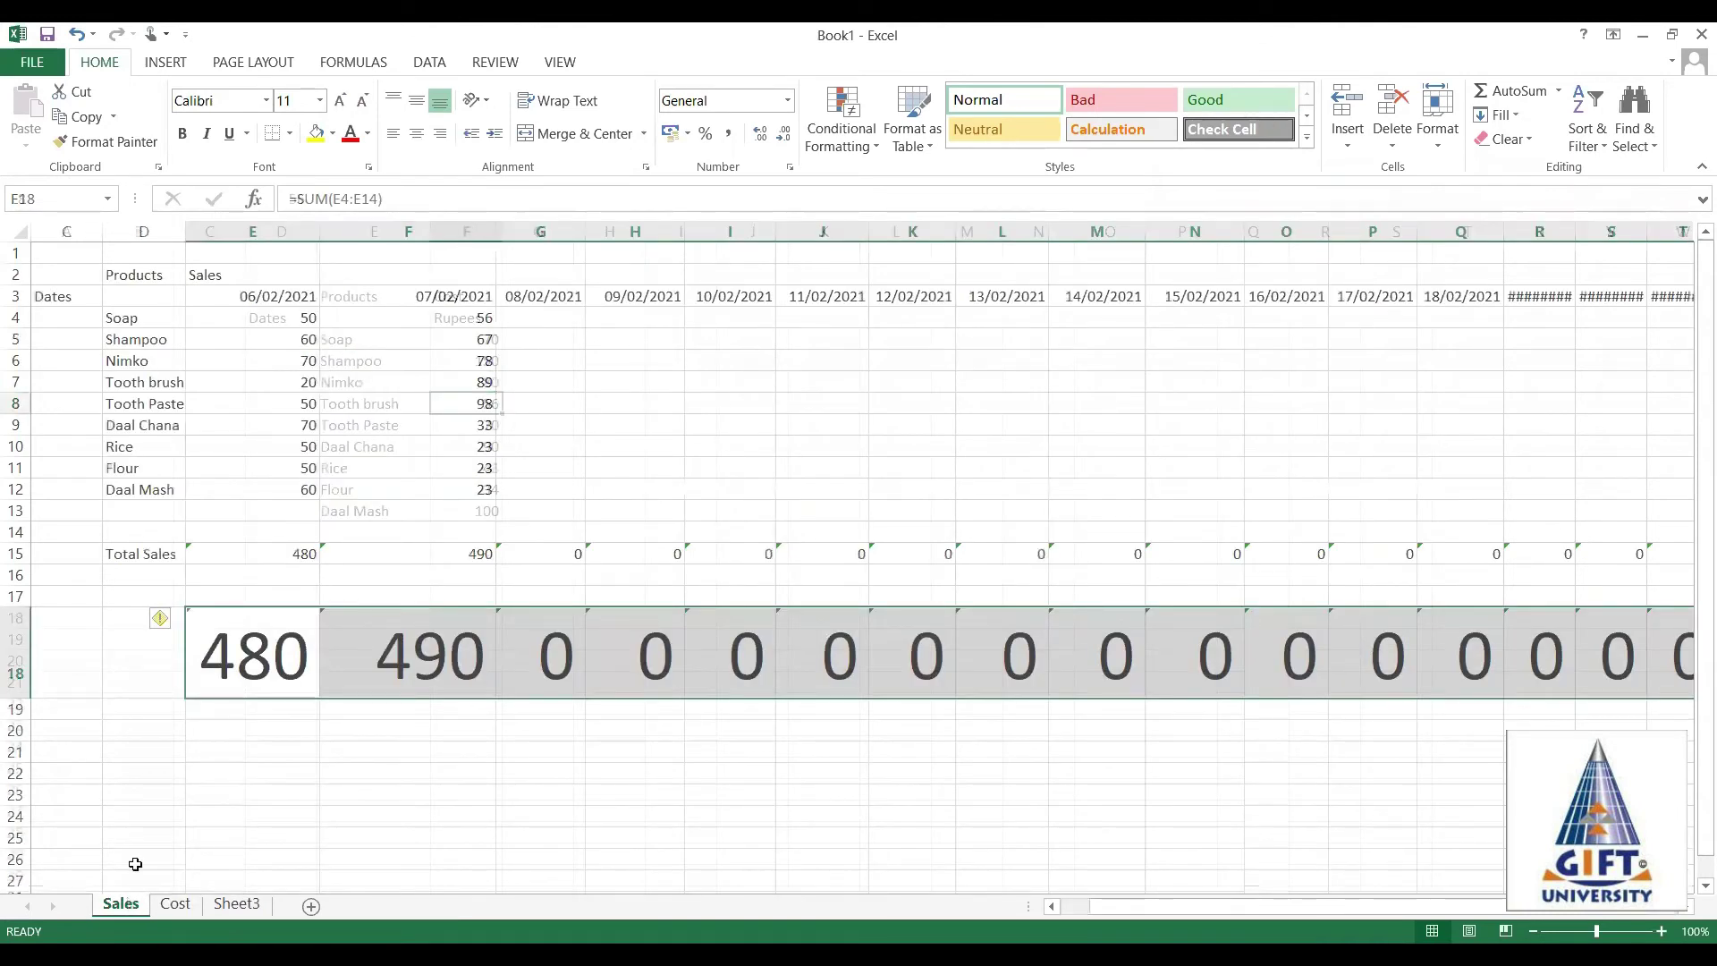
click(343, 340)
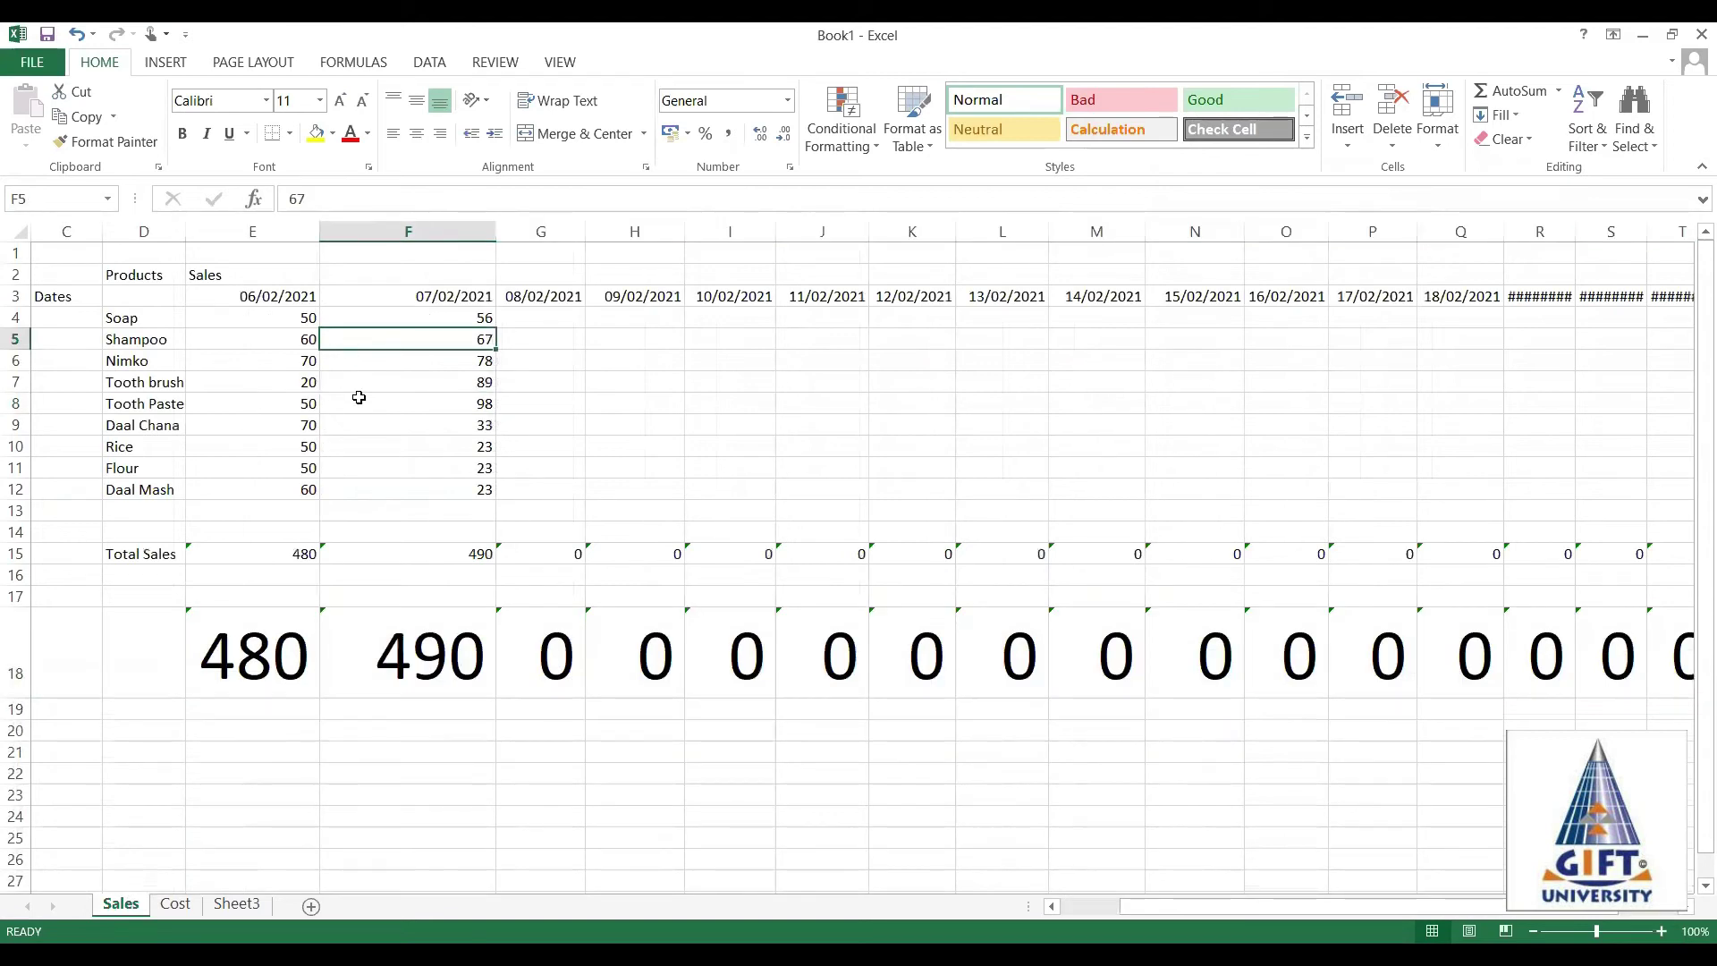
click(374, 446)
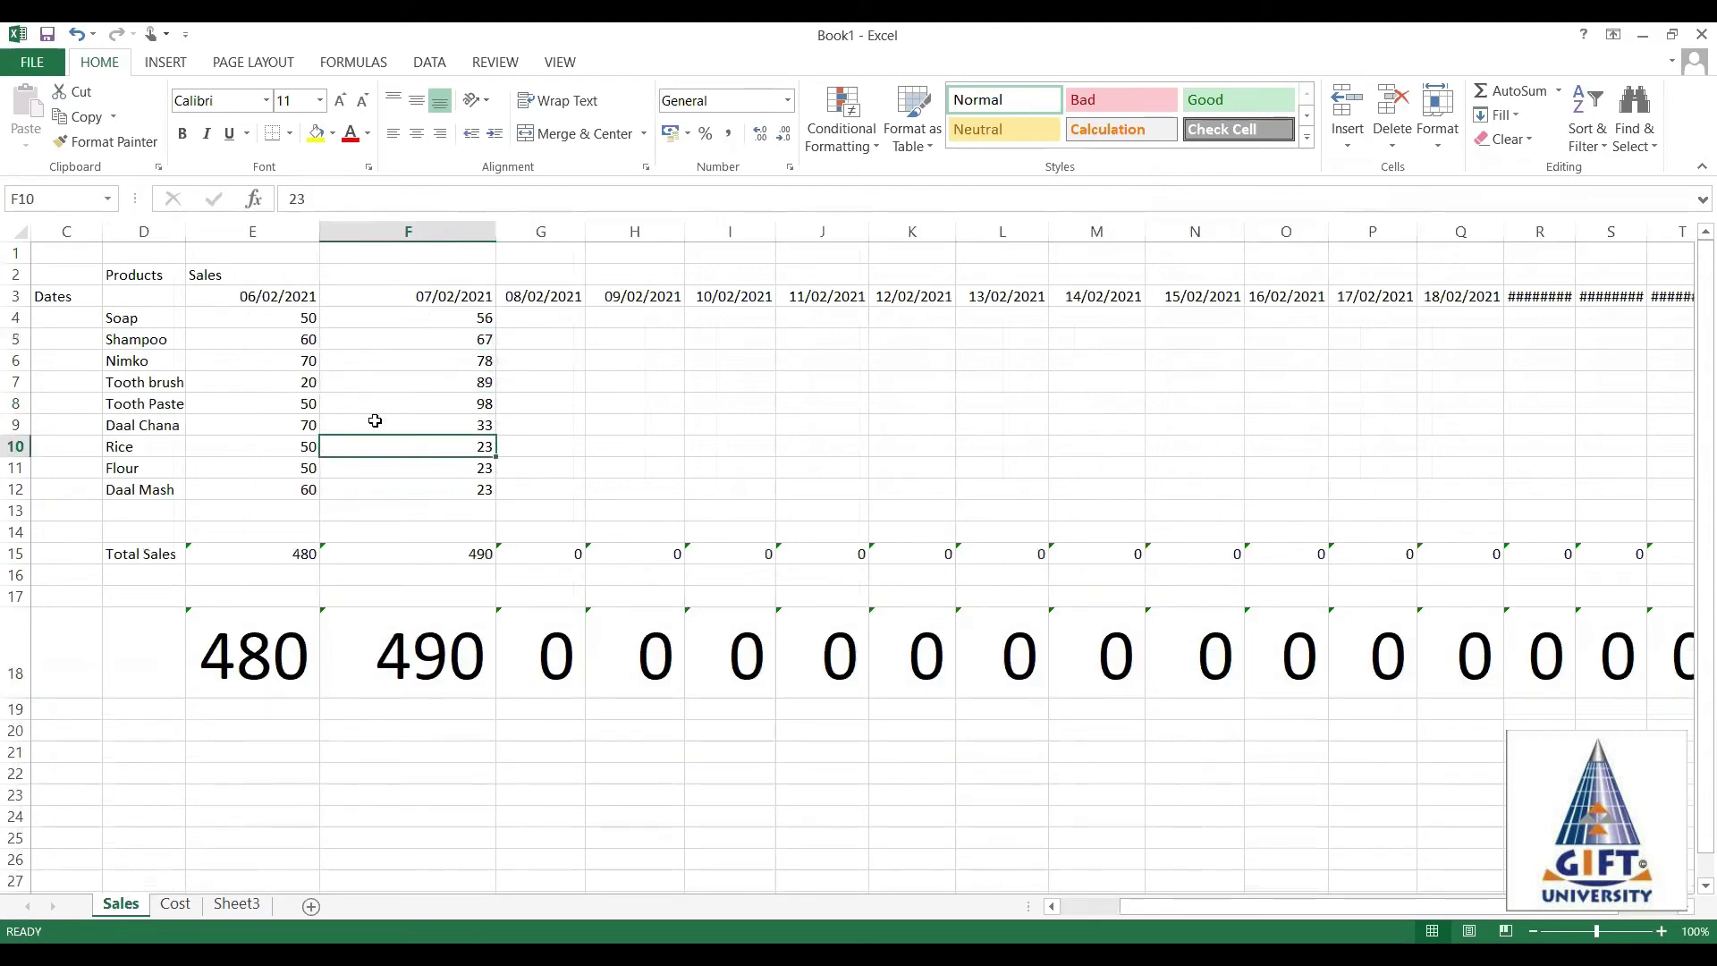
click(381, 326)
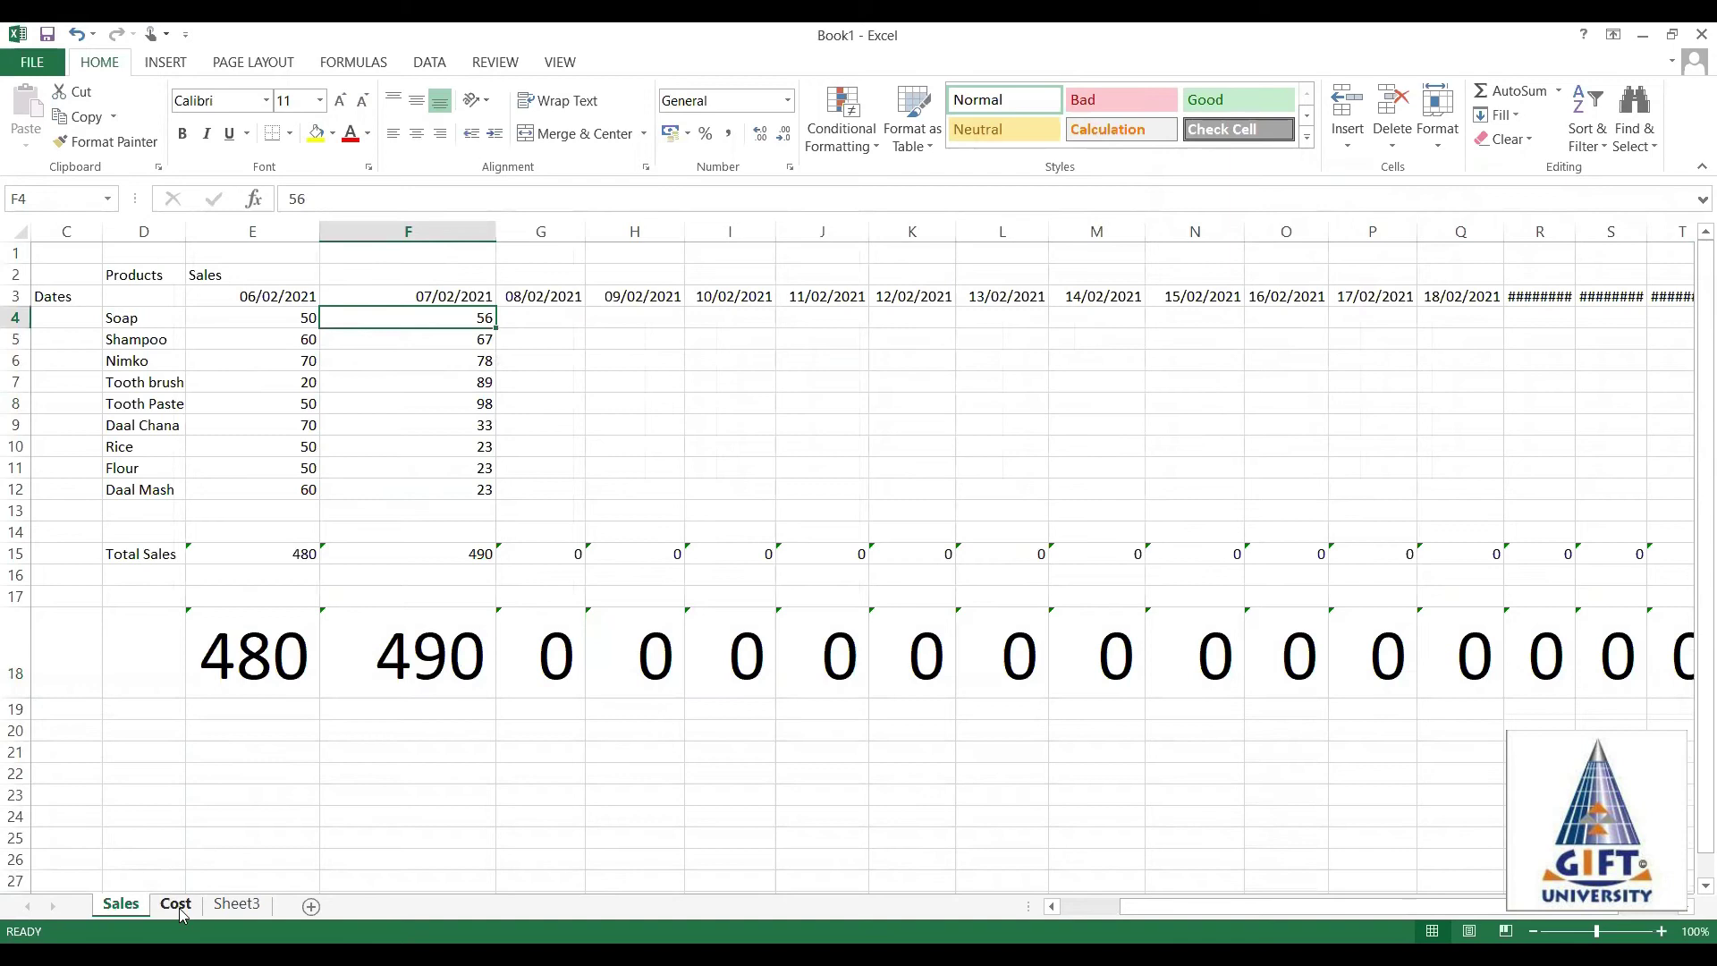
click(177, 906)
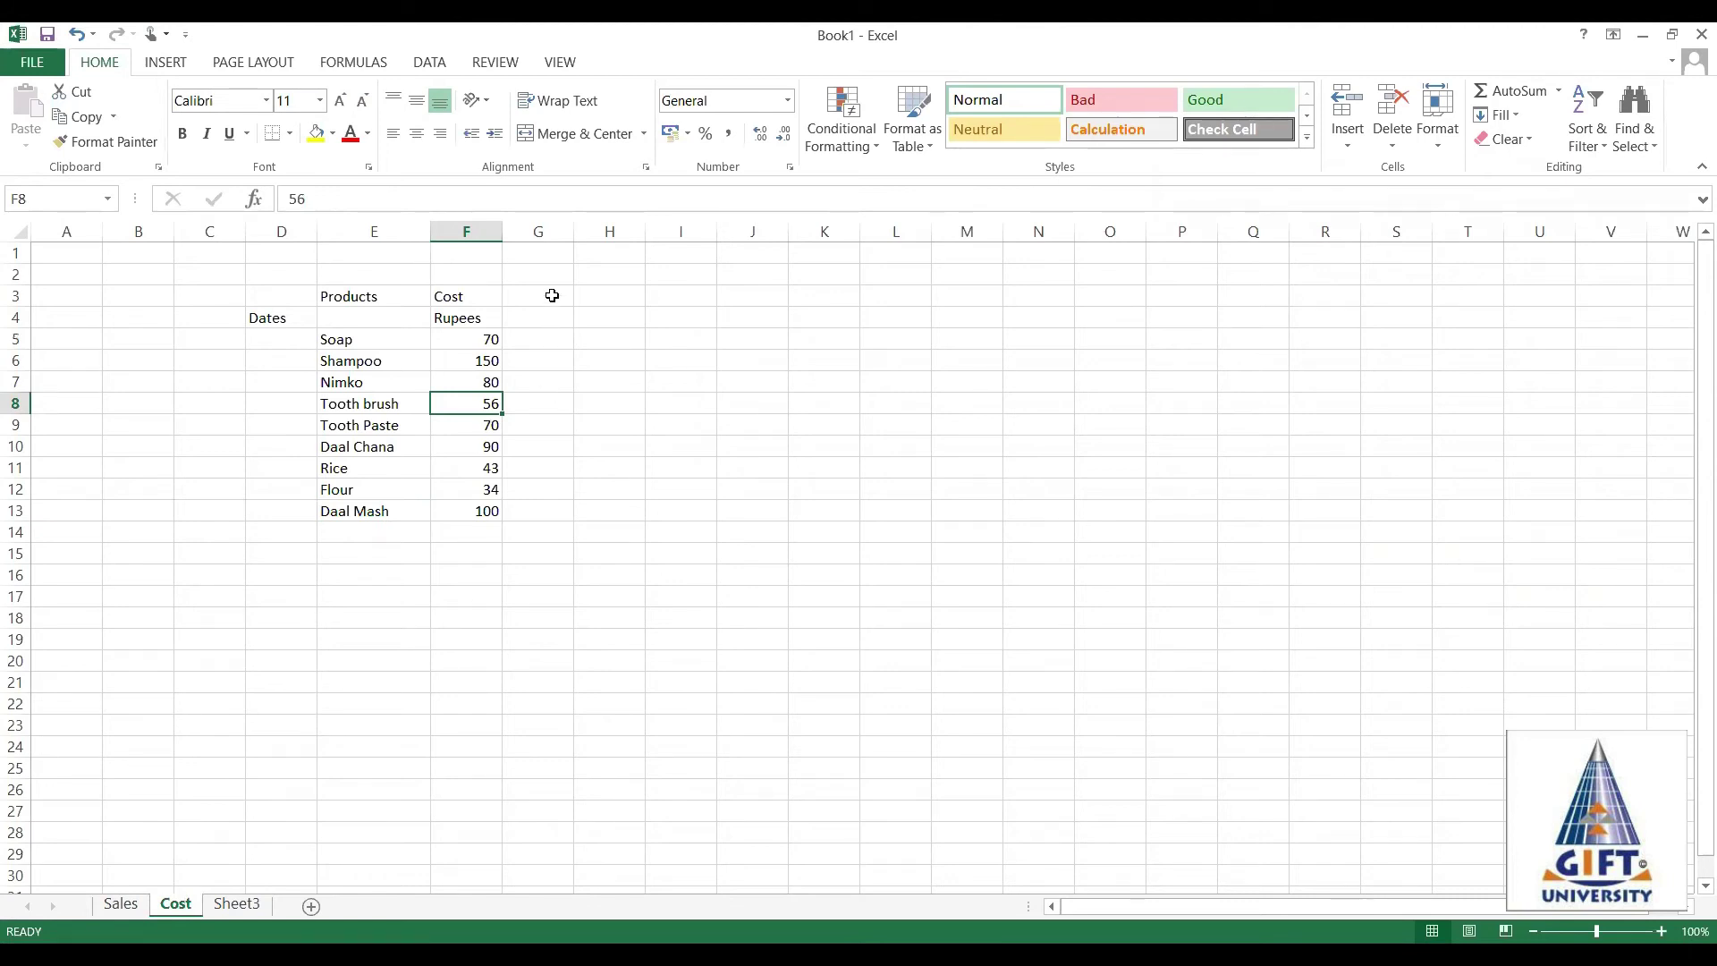
Enter the heading 'Sales in Rupees' in G3 of the Cost sheet, checking the Sales sheet layout.
click(552, 306)
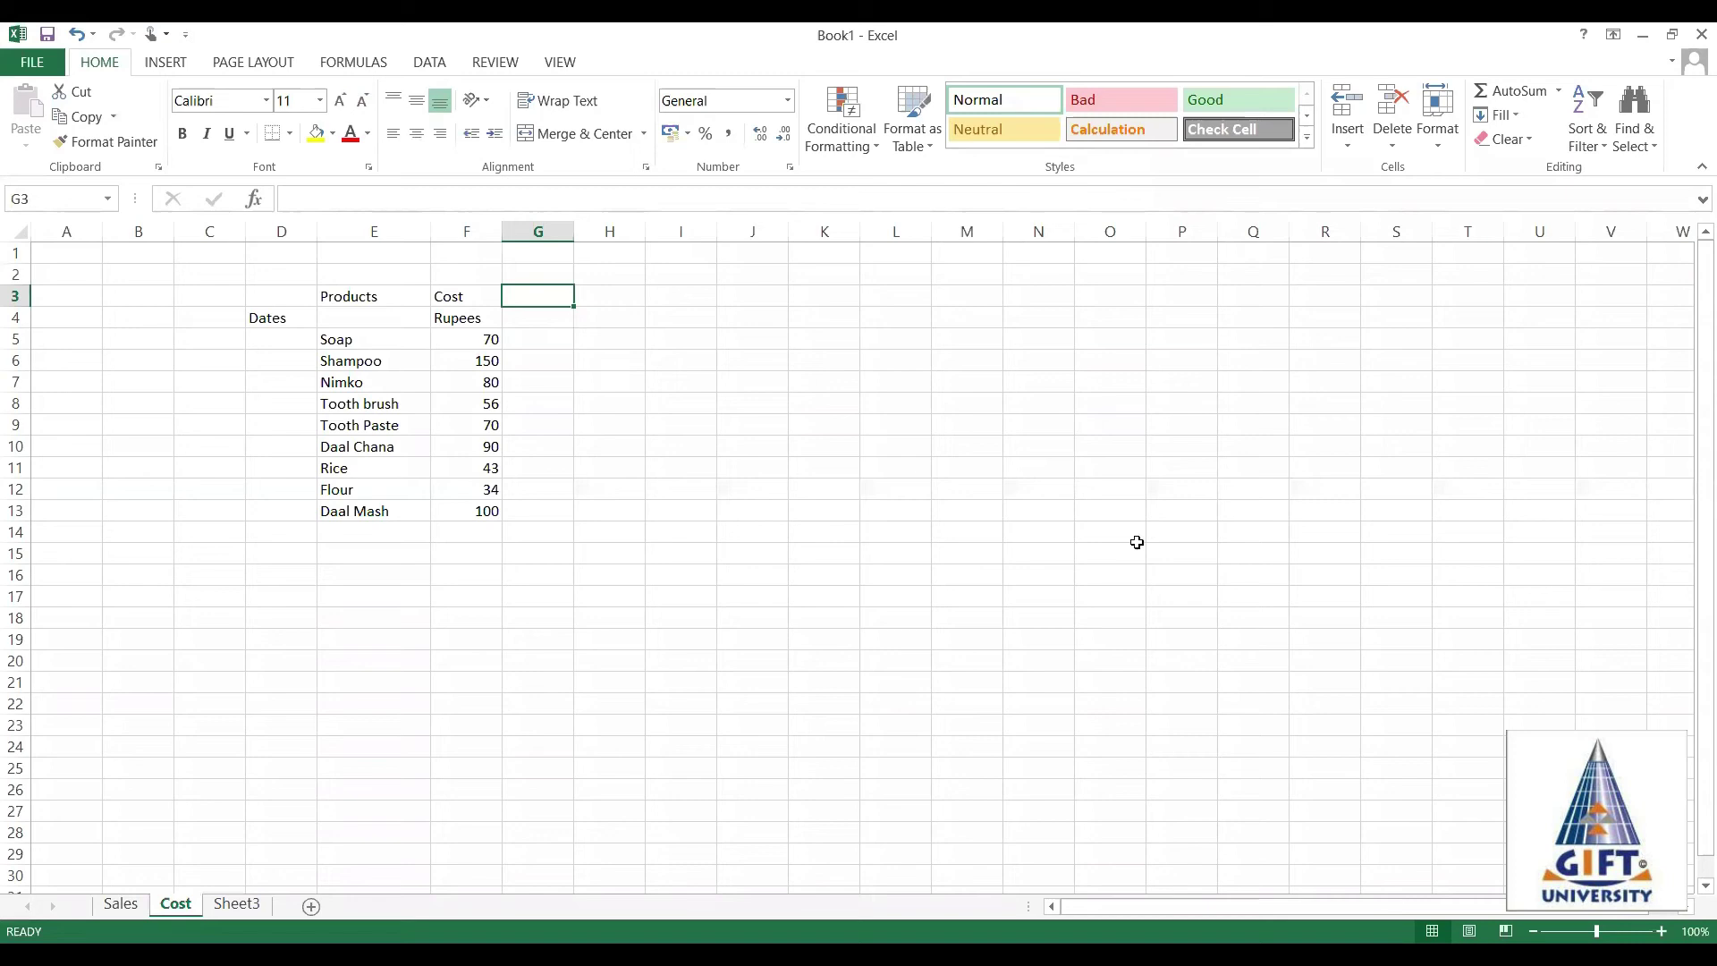
text(Sales )
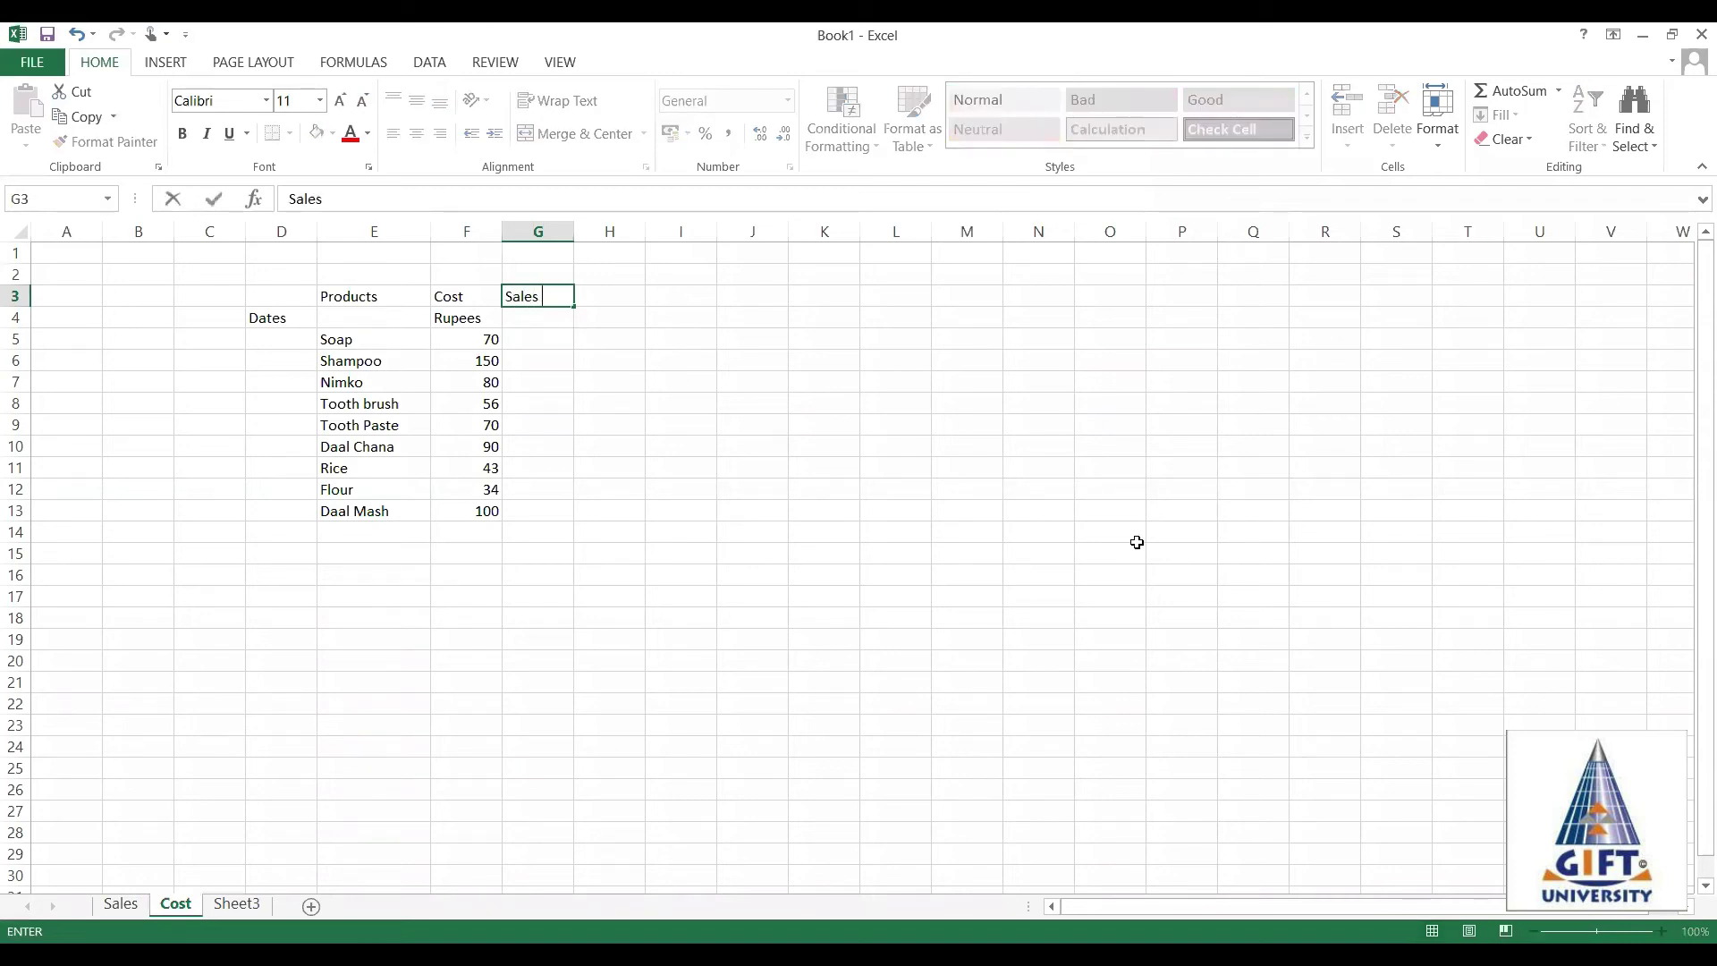
text(in Rupees)
key(Return)
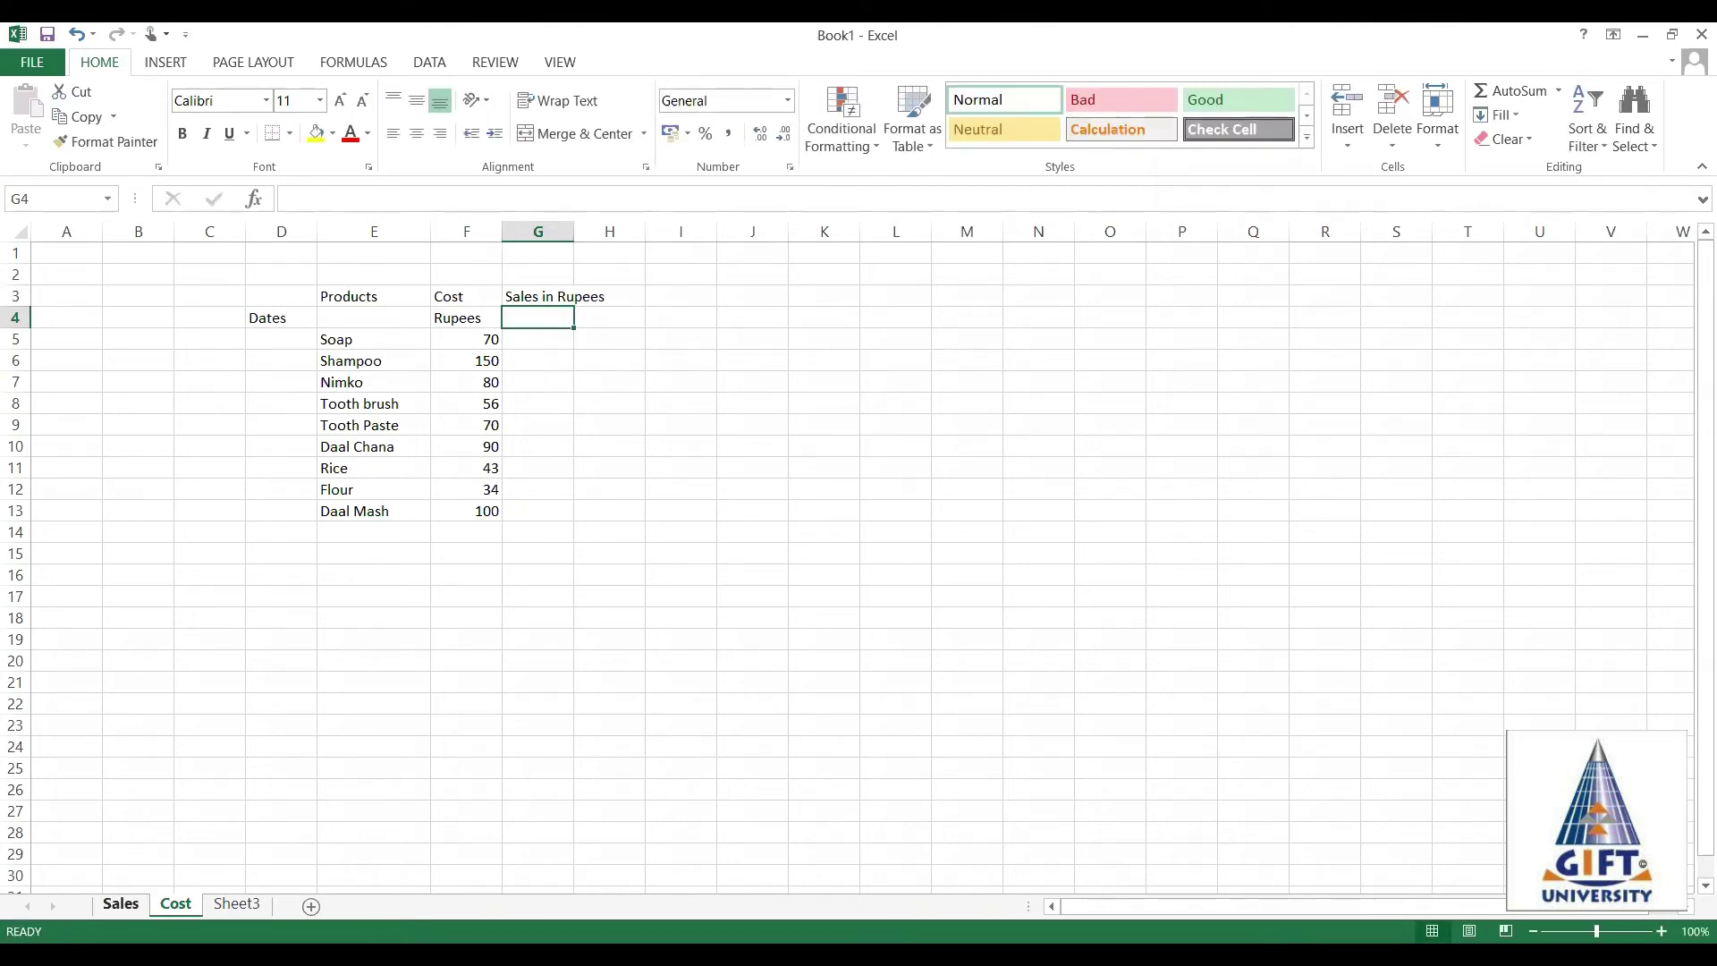
click(121, 903)
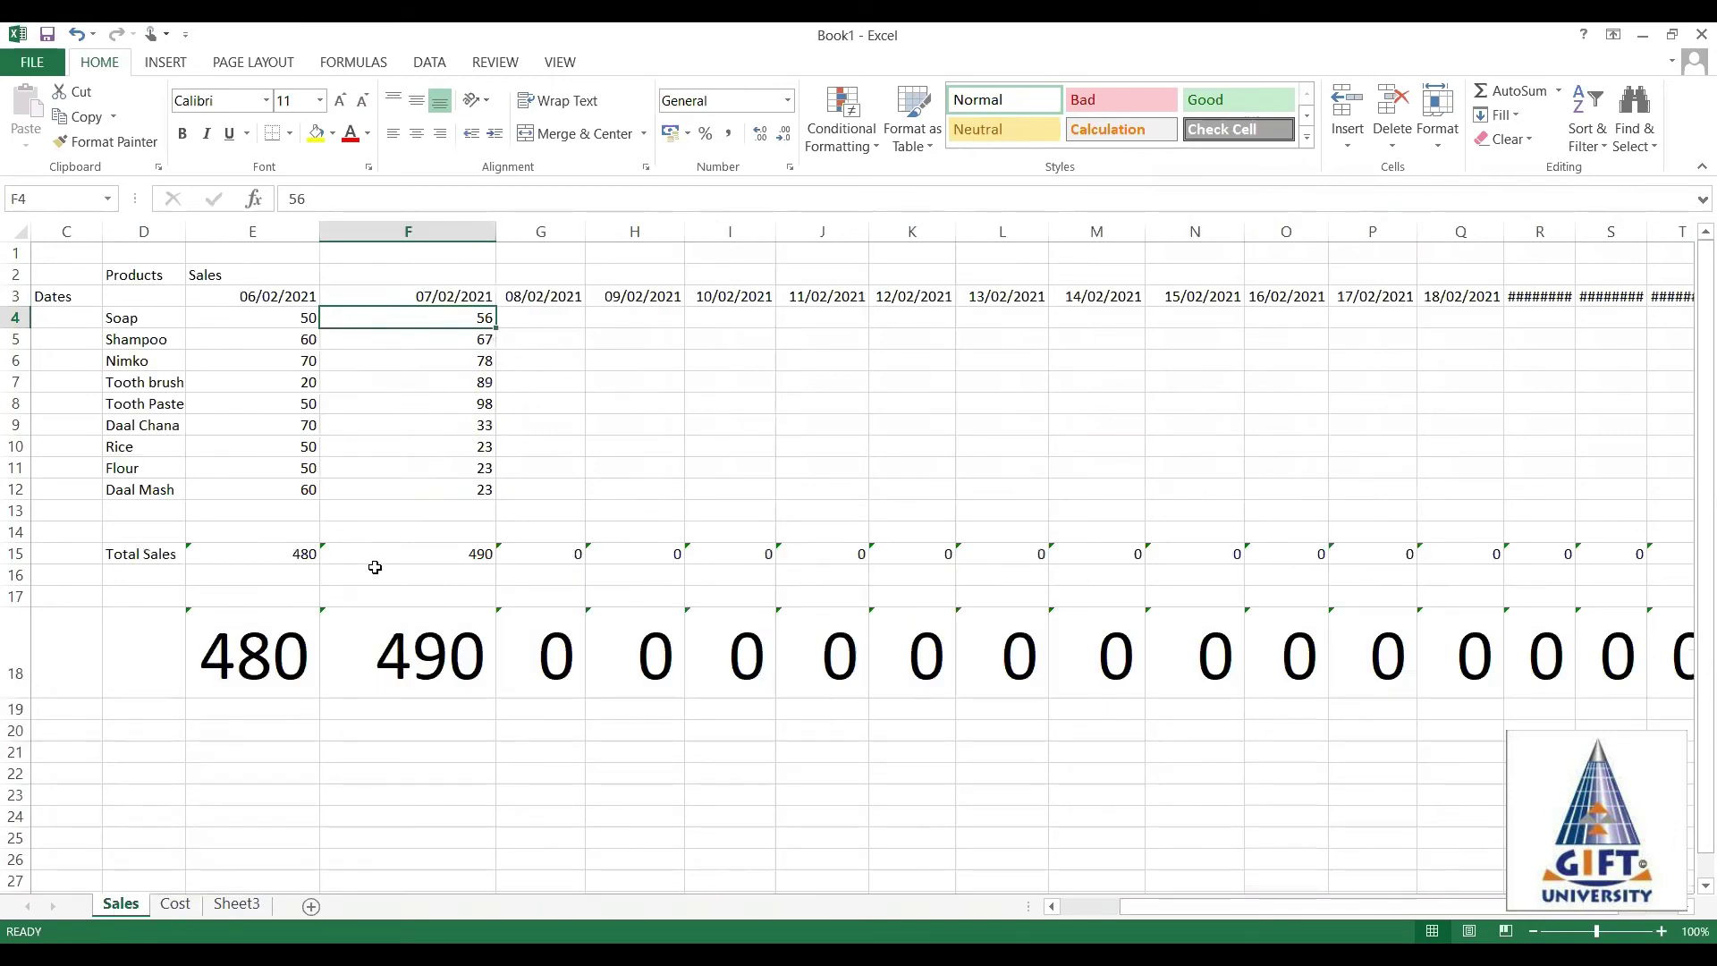
click(414, 555)
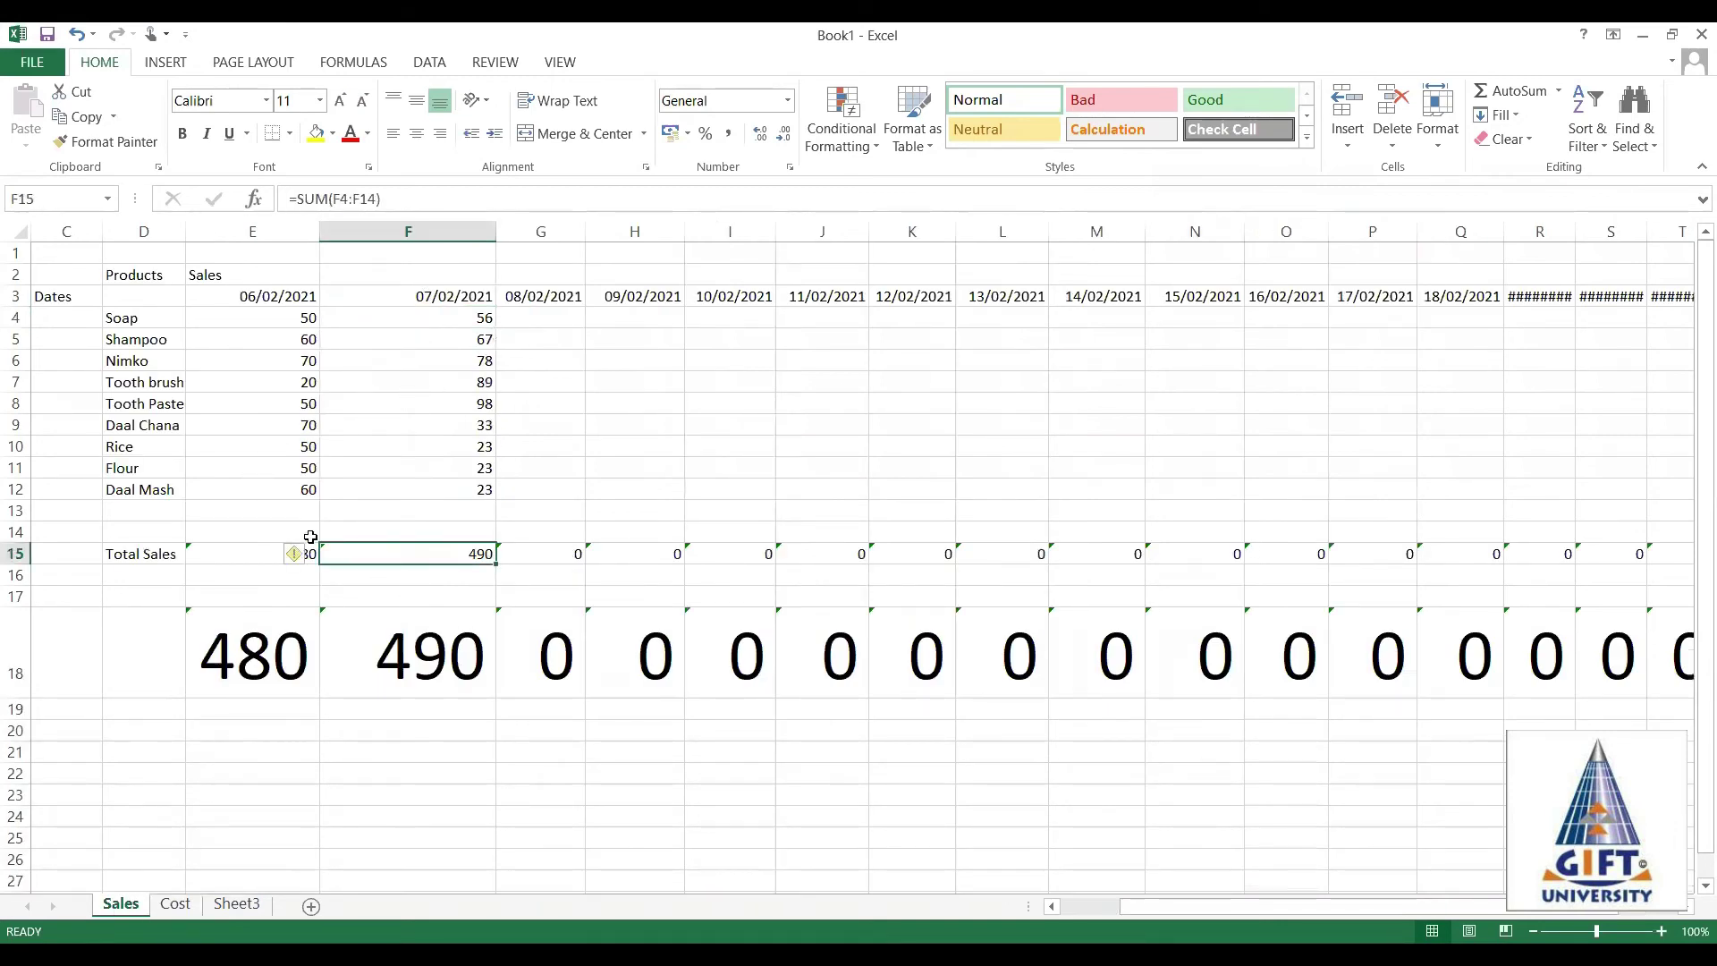
click(408, 326)
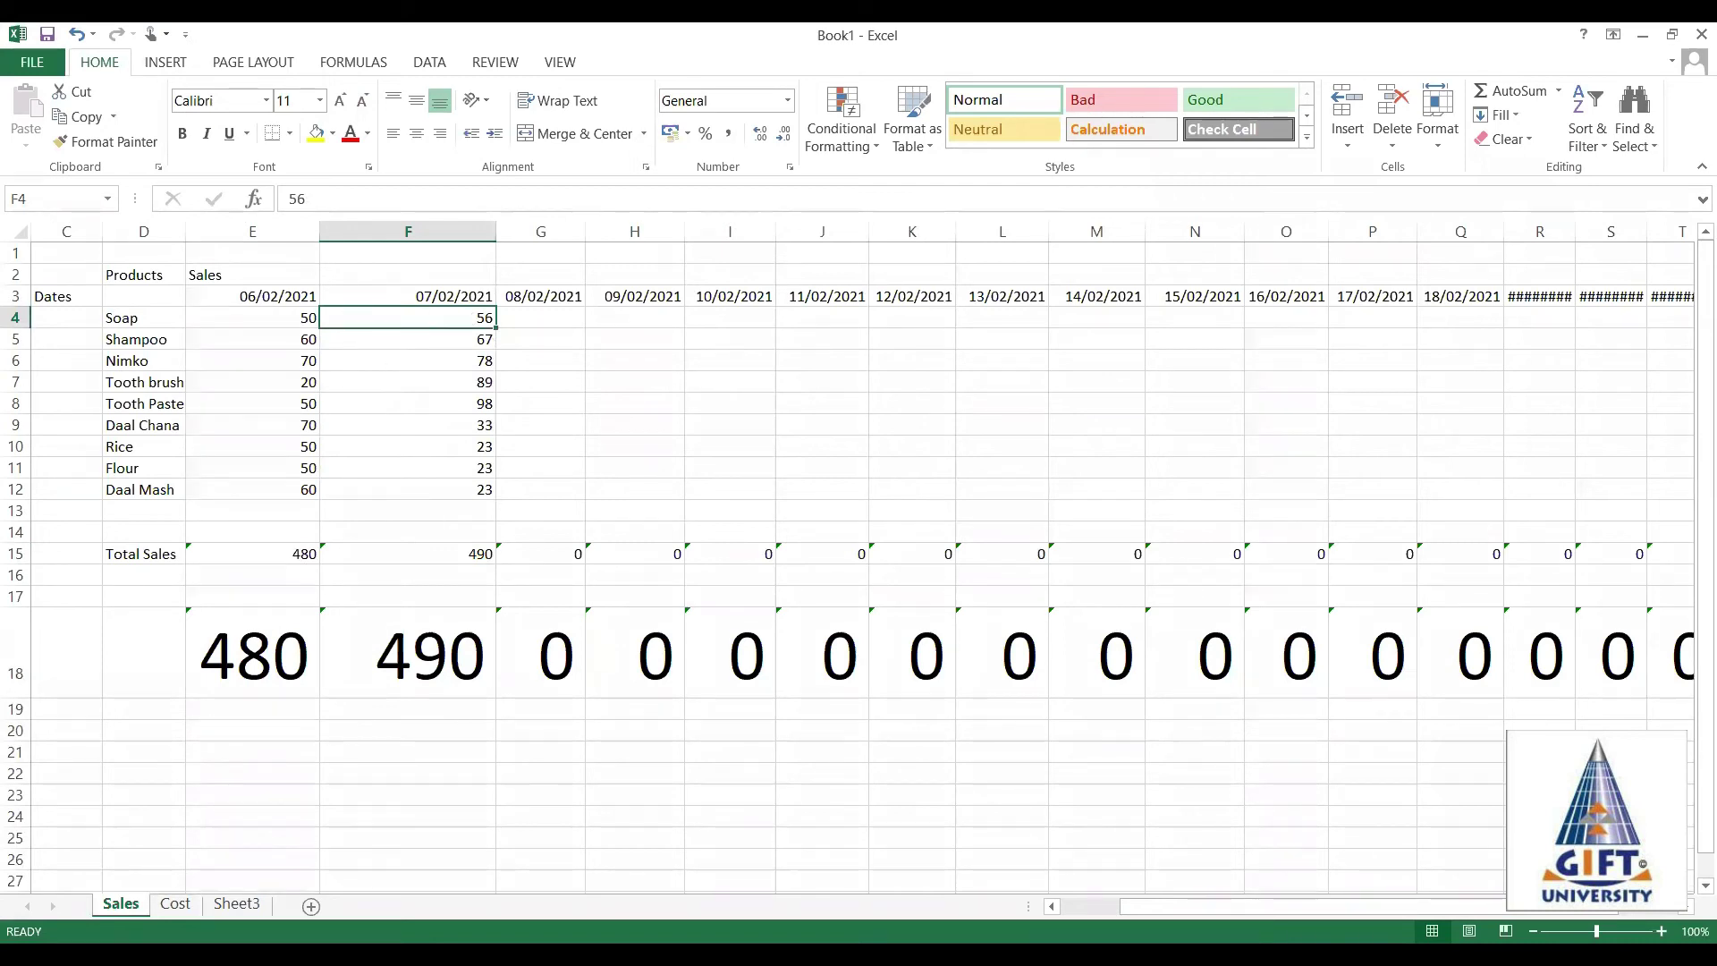
click(190, 908)
Widen column G so the Sales in Rupees heading fits.
drag(575, 230, 619, 230)
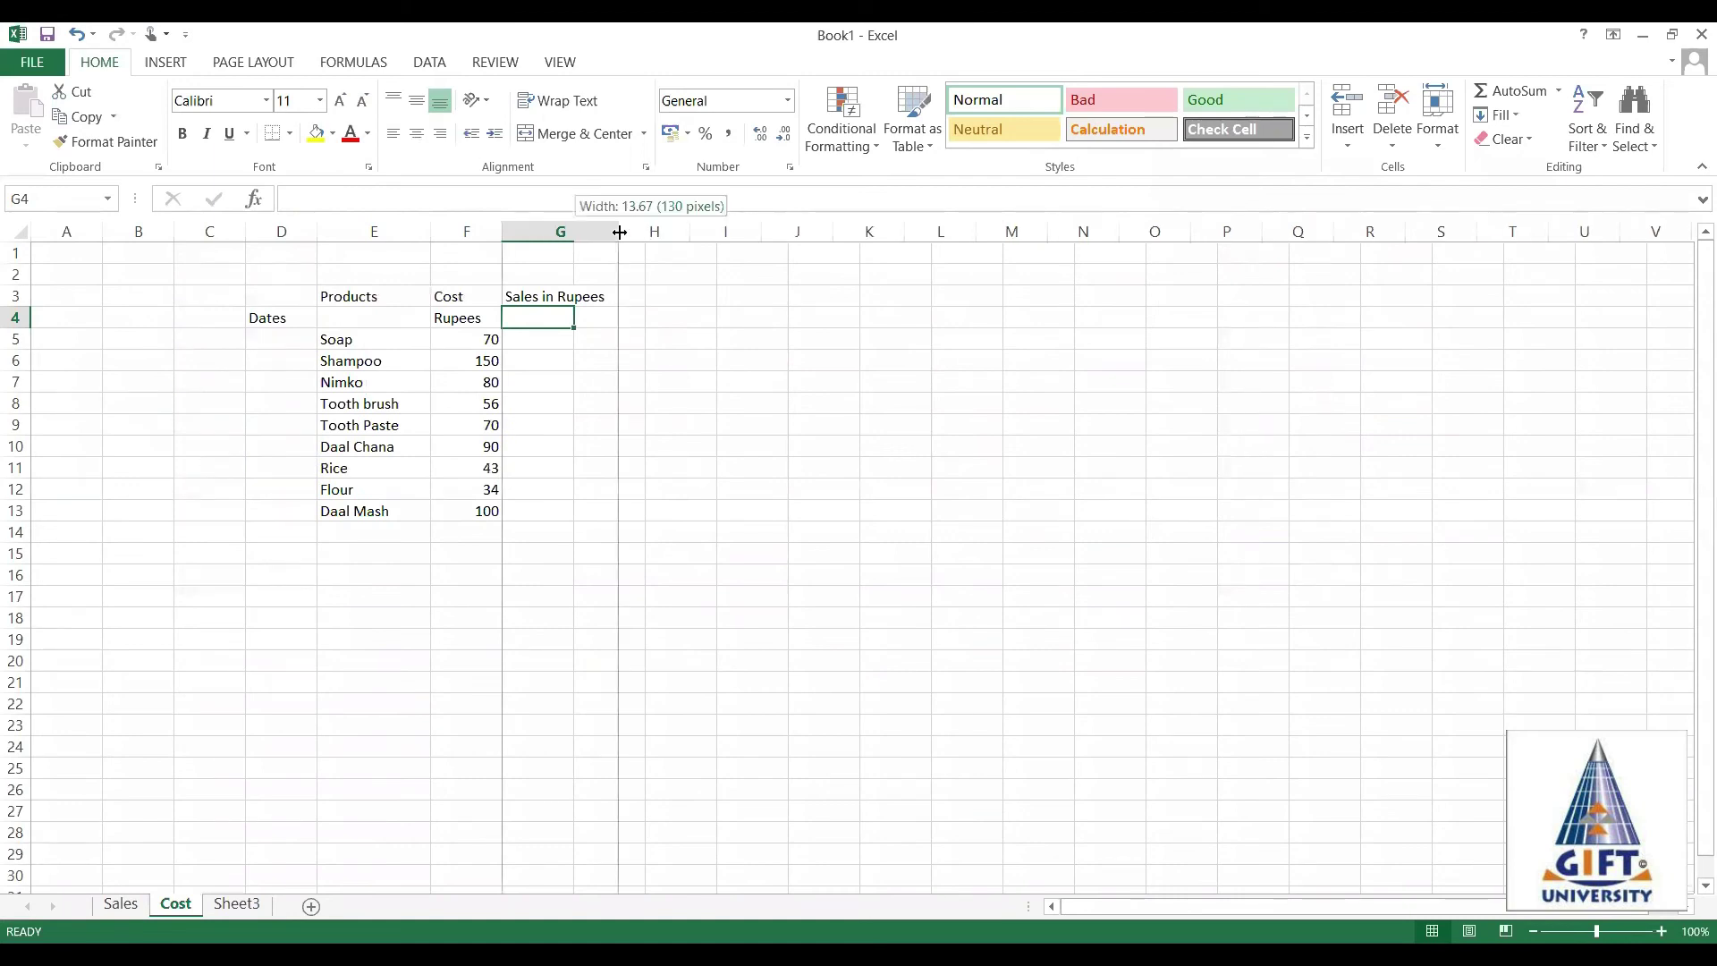
click(536, 404)
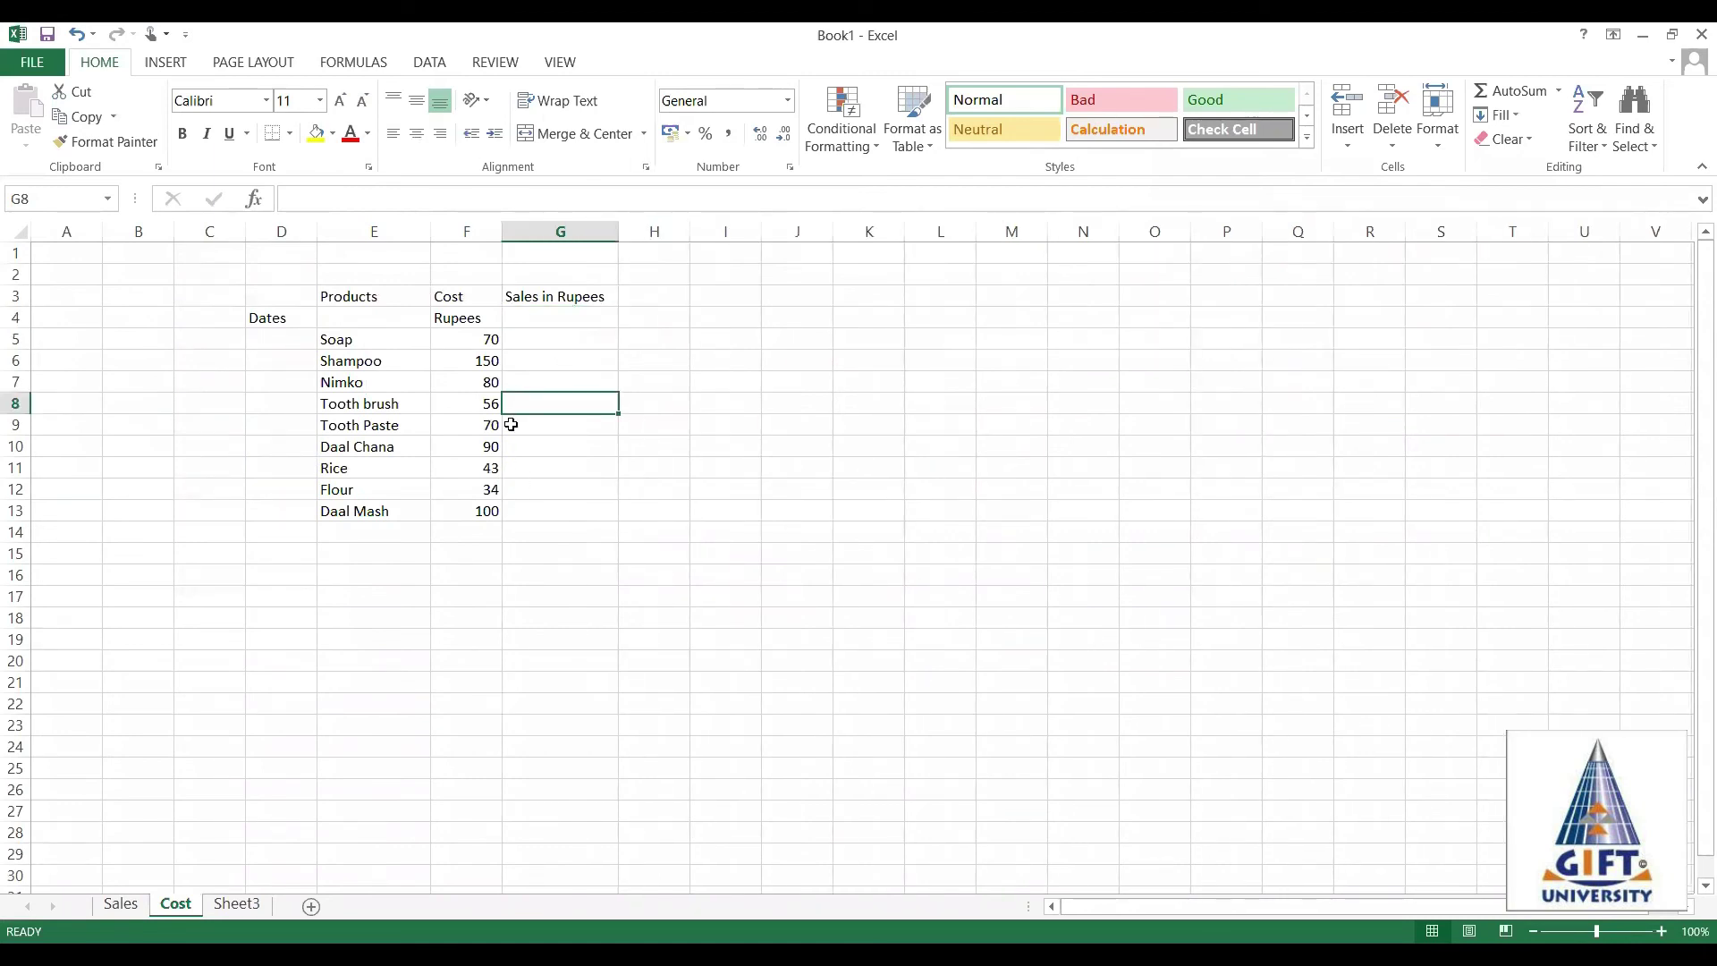
click(530, 339)
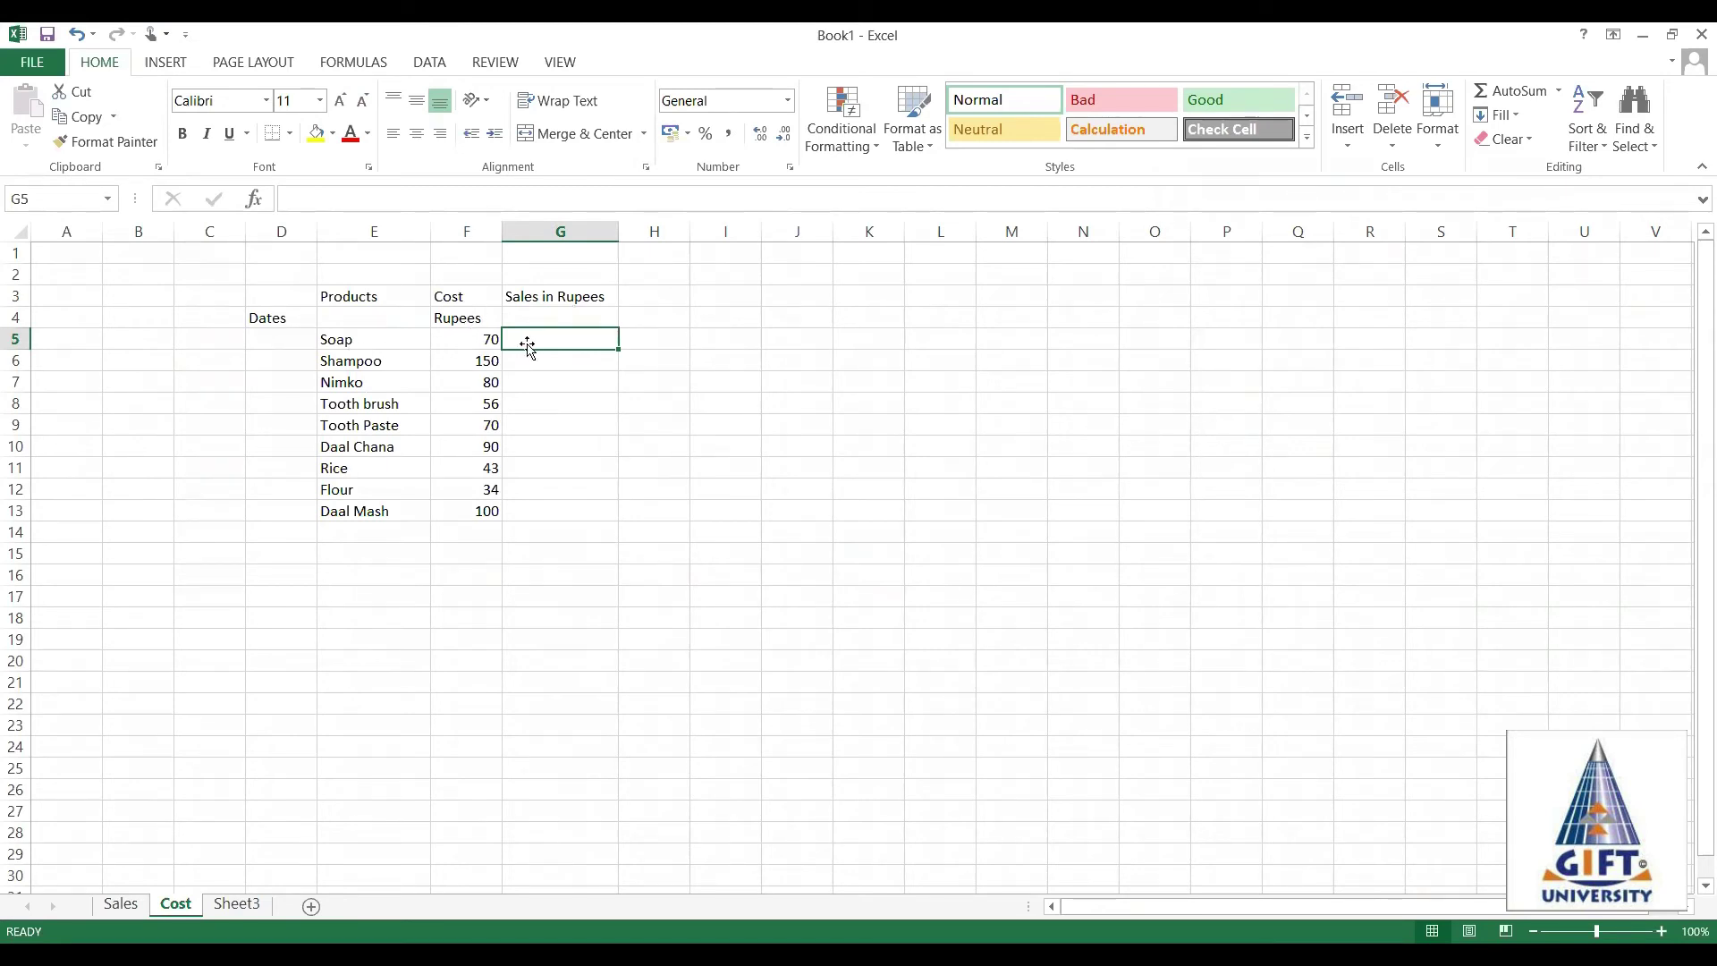
Enter =Cost!E4*Cost!F5 in G5 as Soap's first Sales in Rupees formula, which shows 0.
text(=)
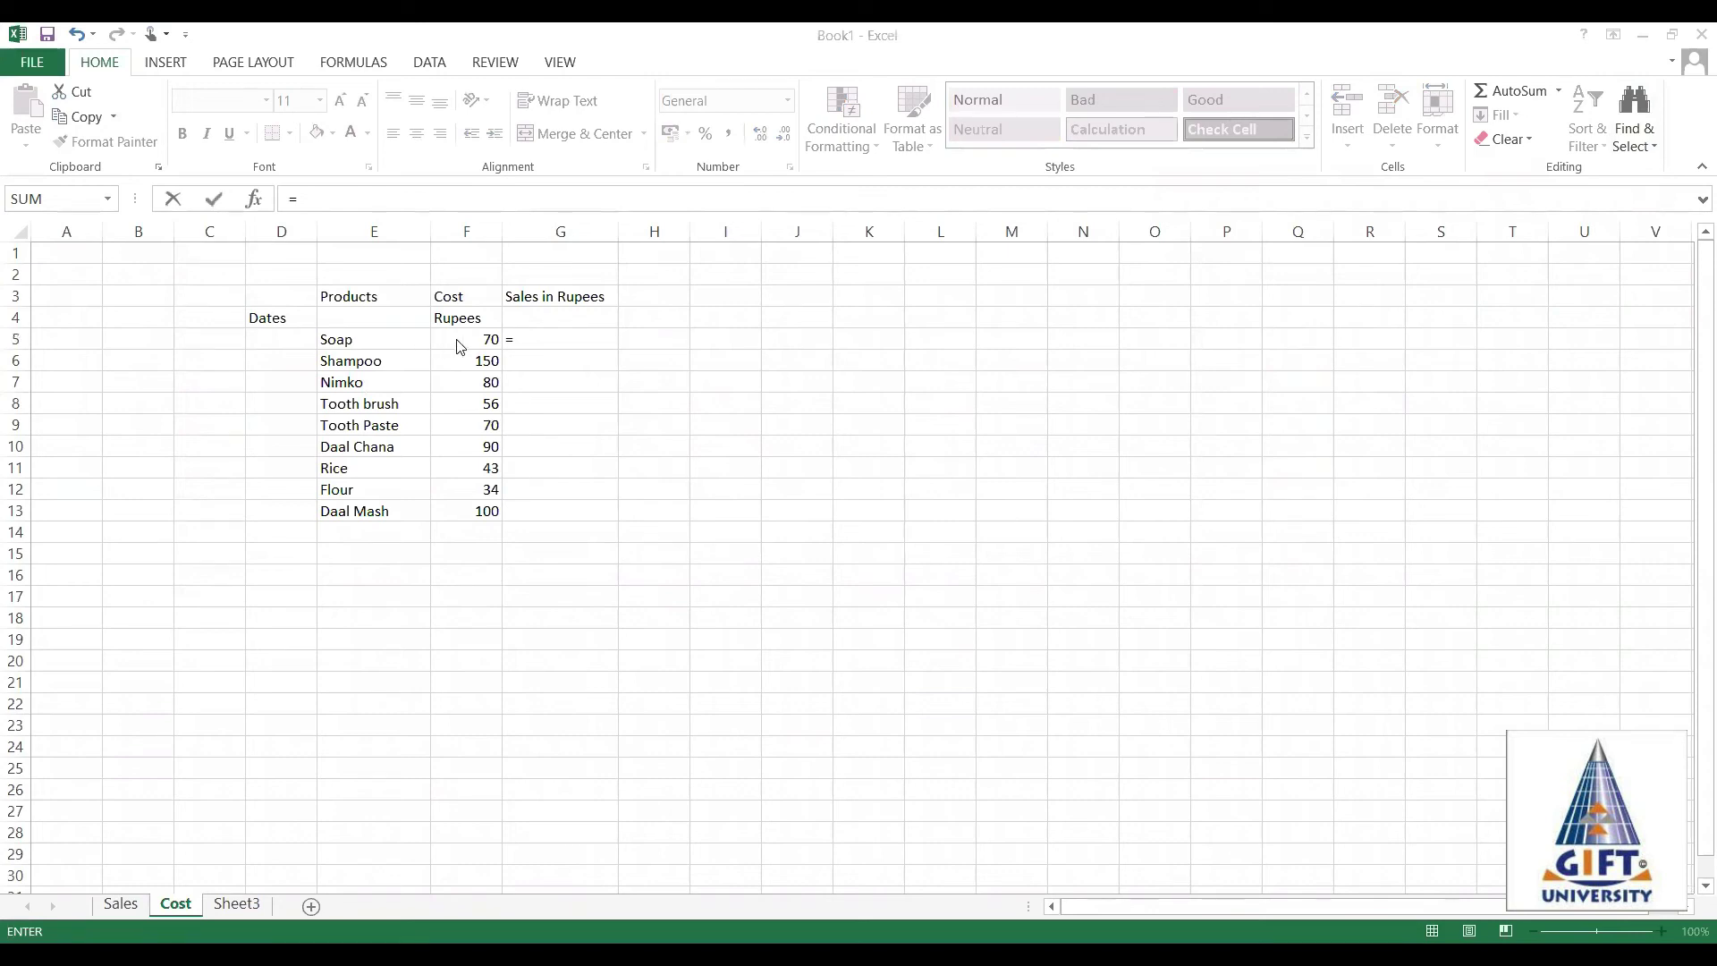
click(119, 905)
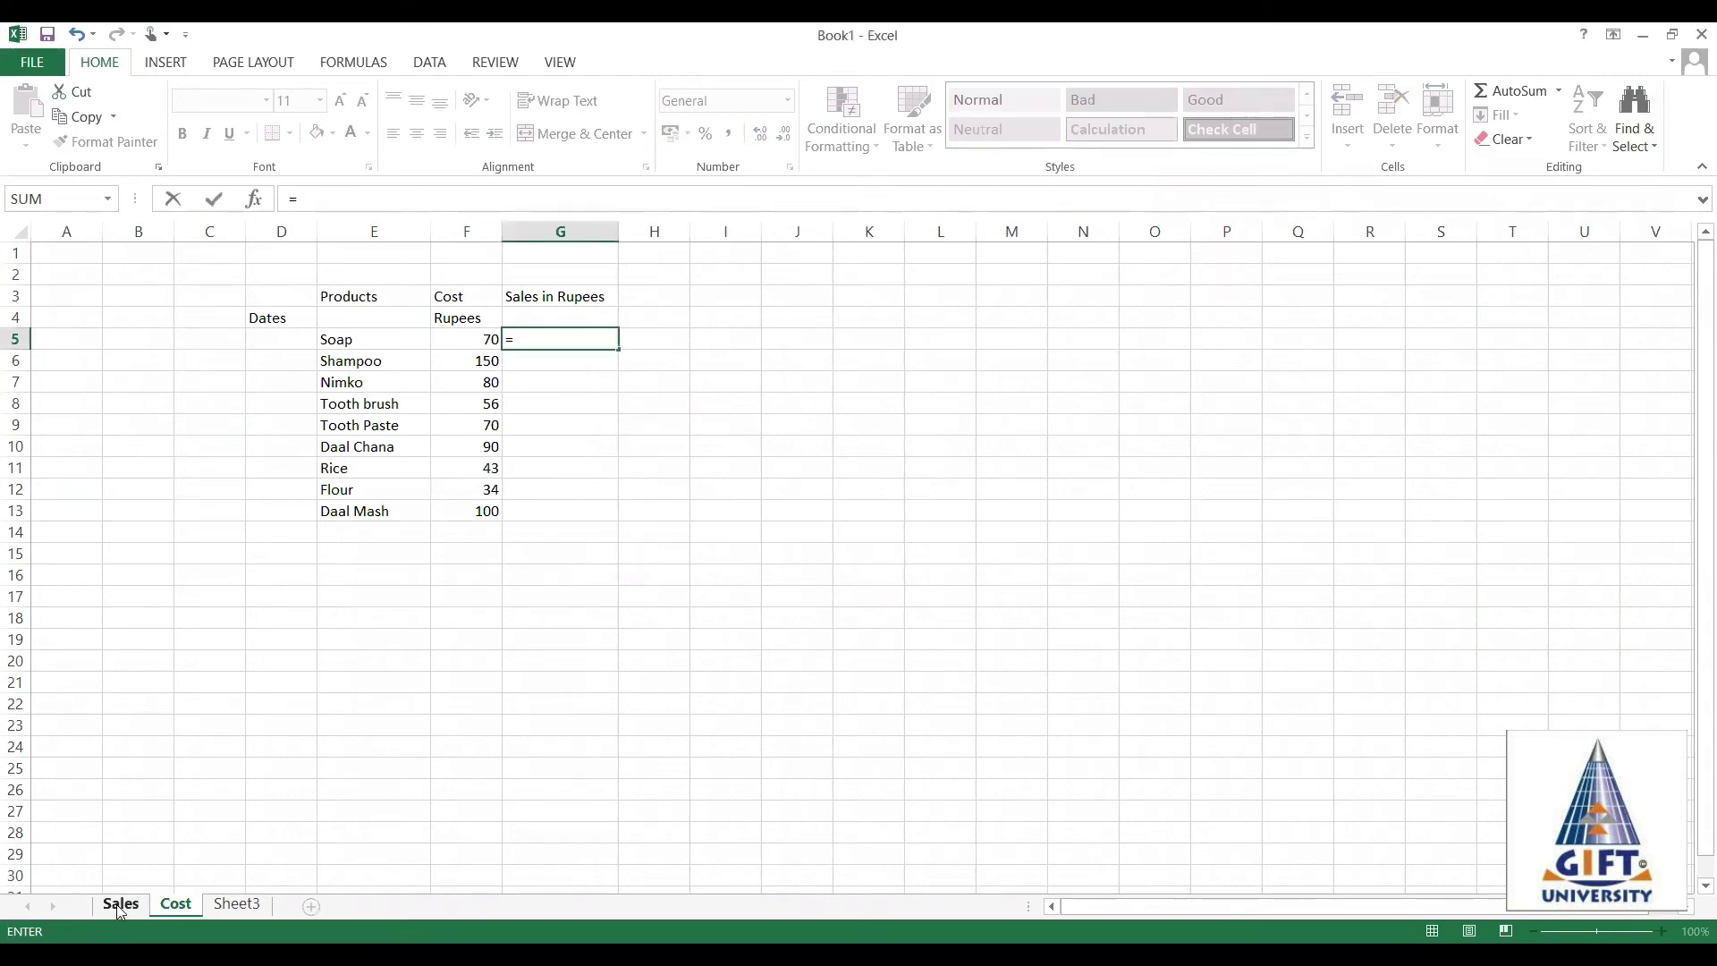
click(119, 906)
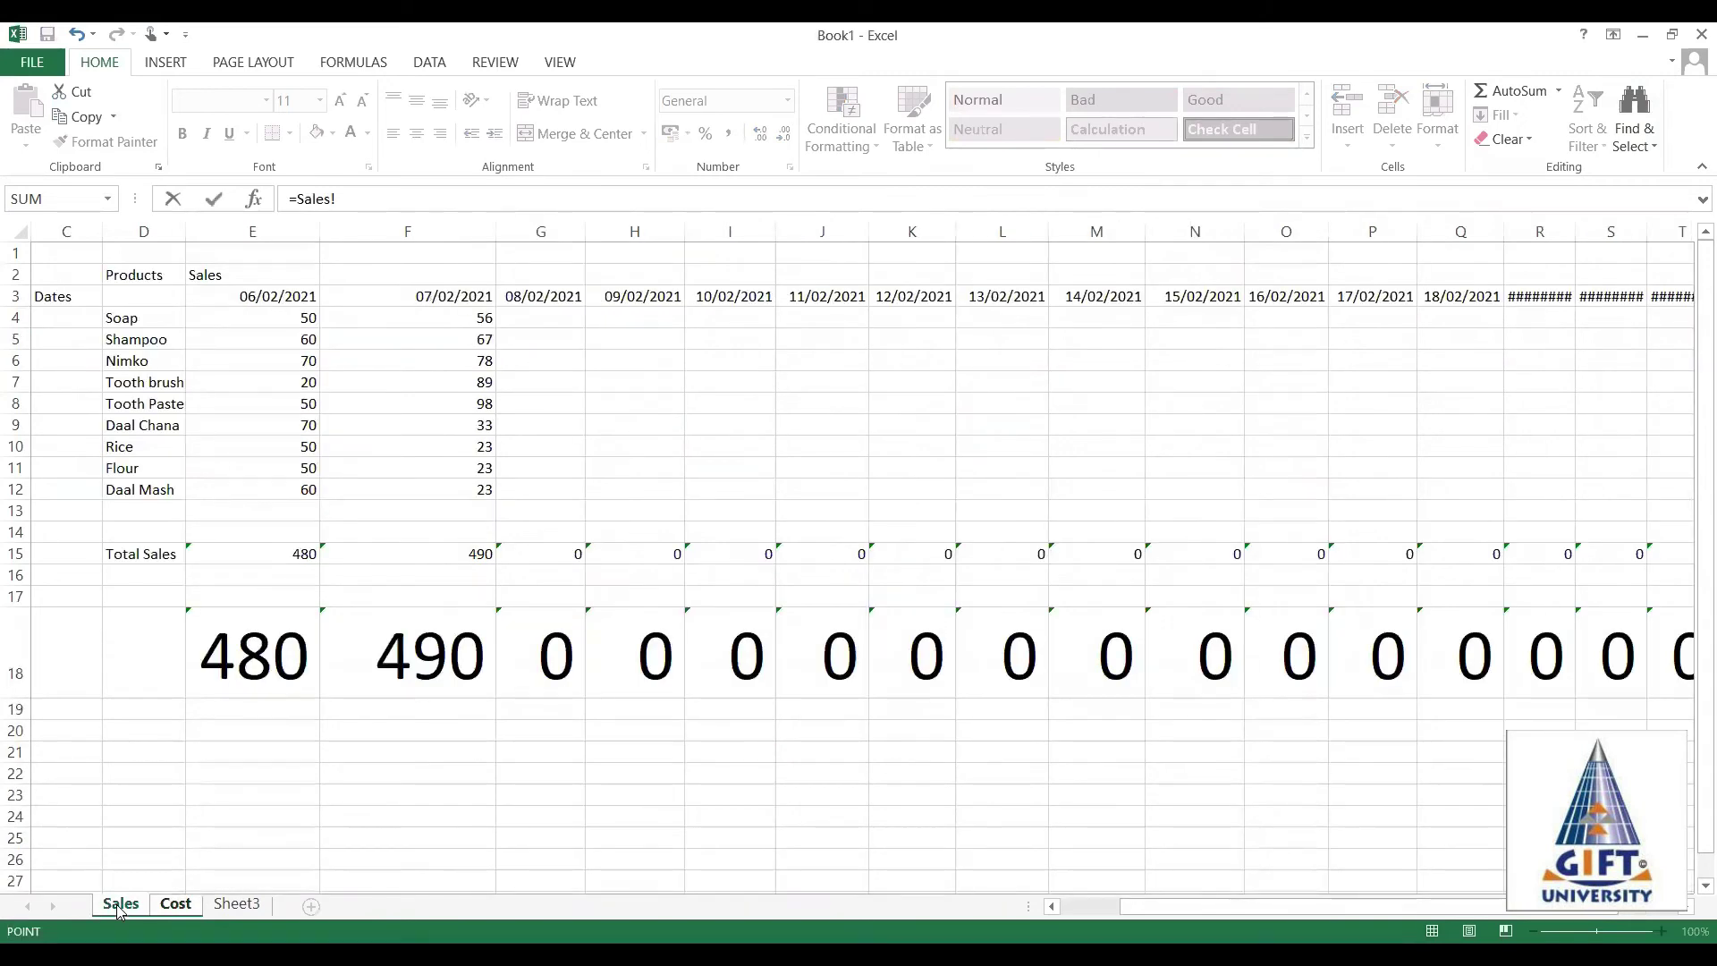
click(281, 319)
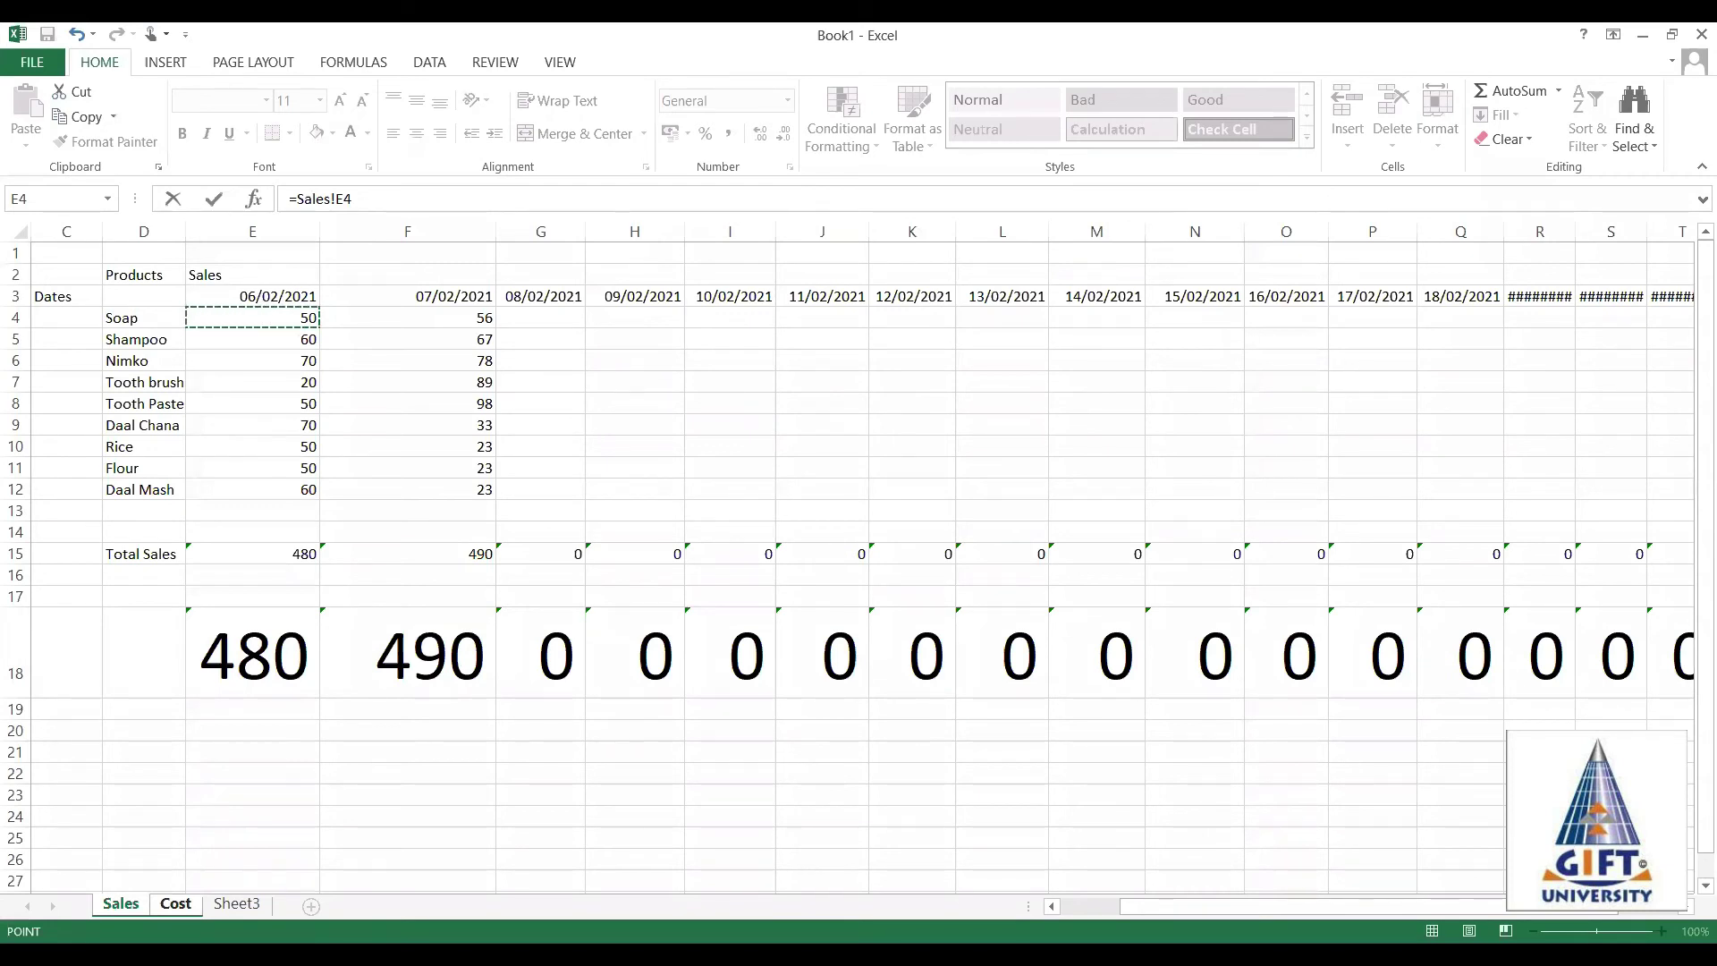
click(176, 906)
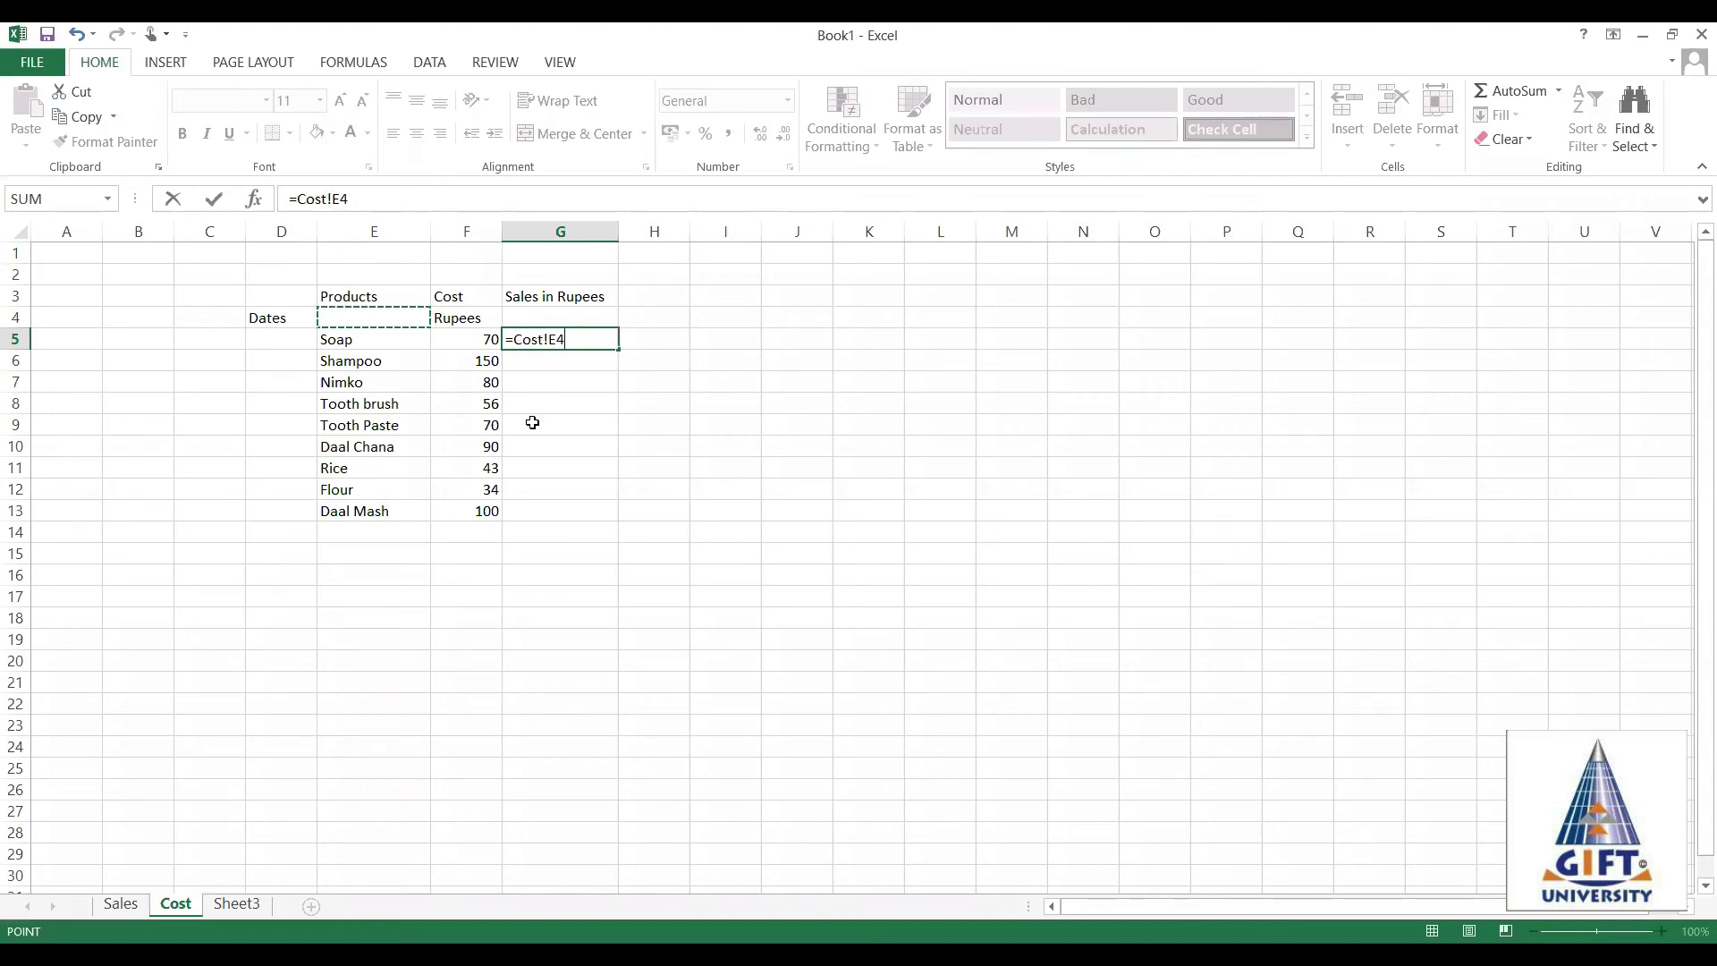
text(*)
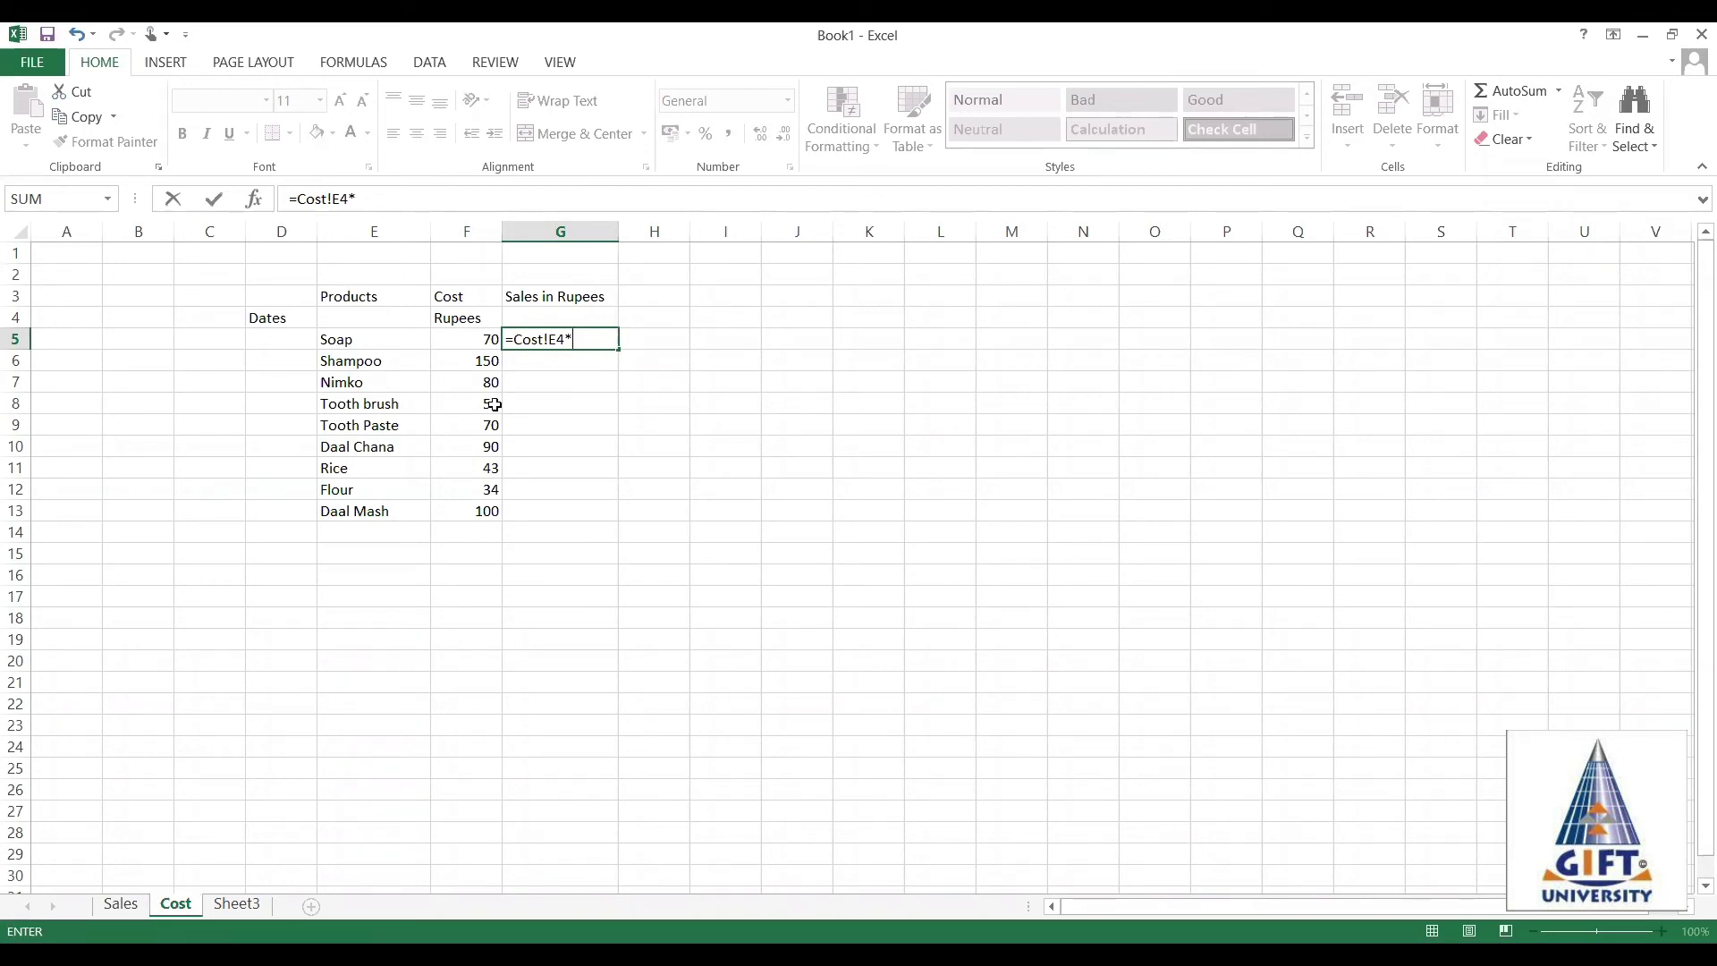
click(466, 342)
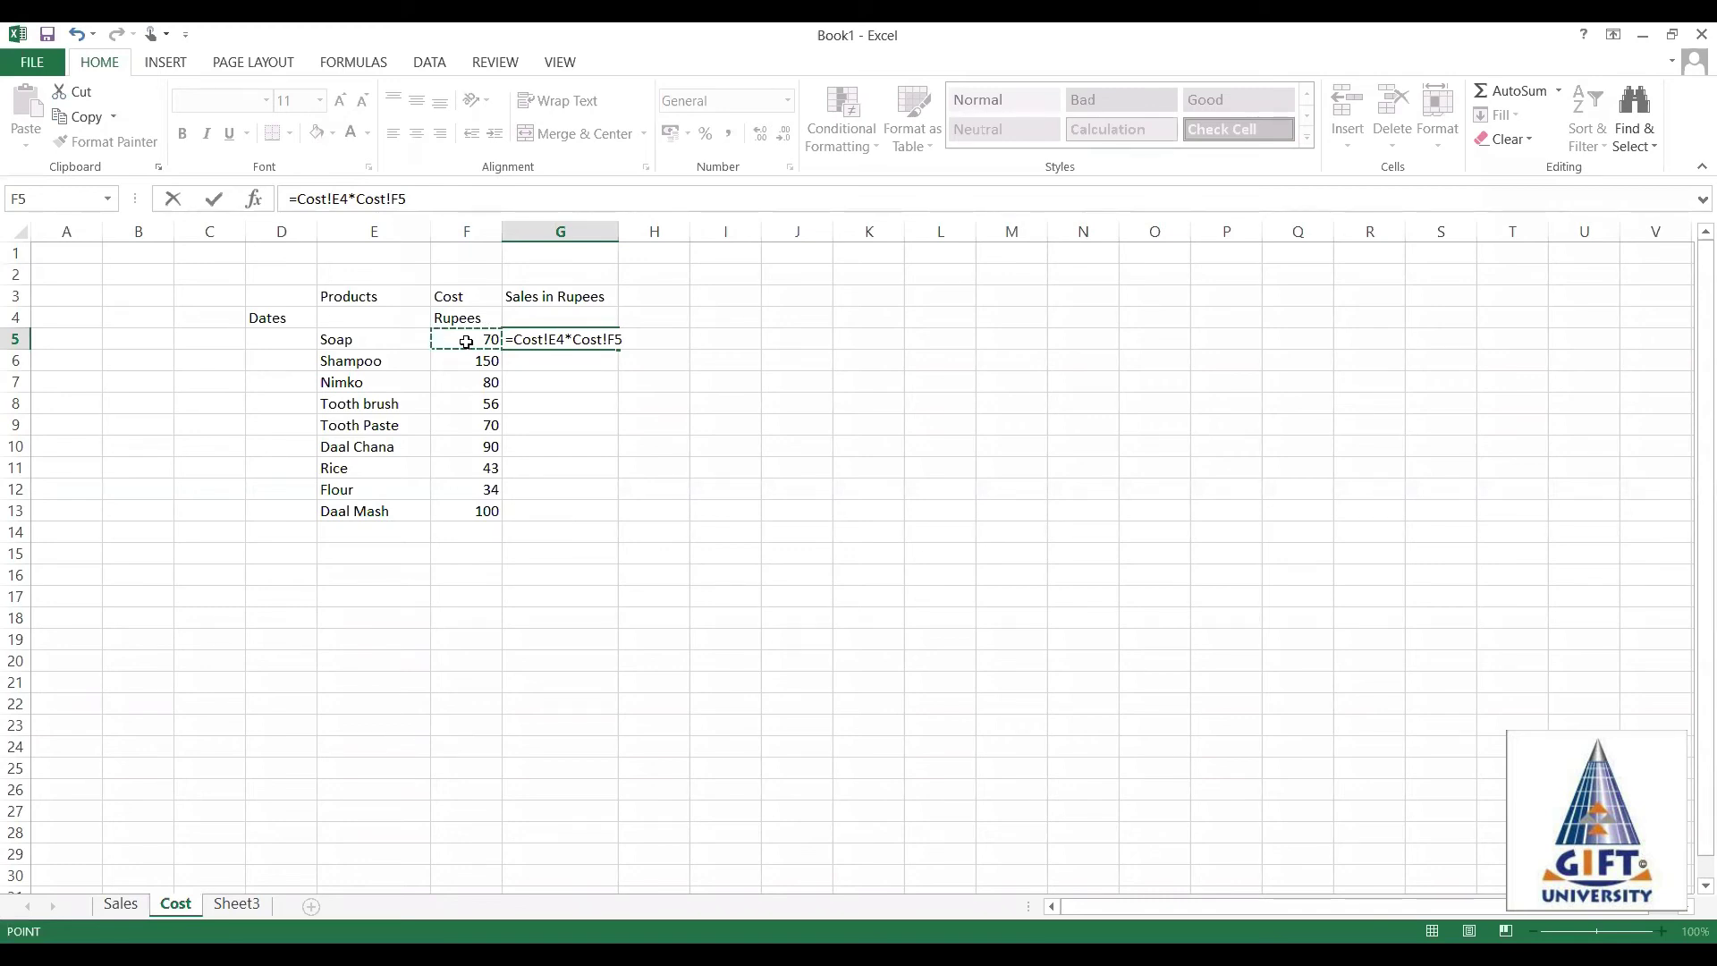
key(Return)
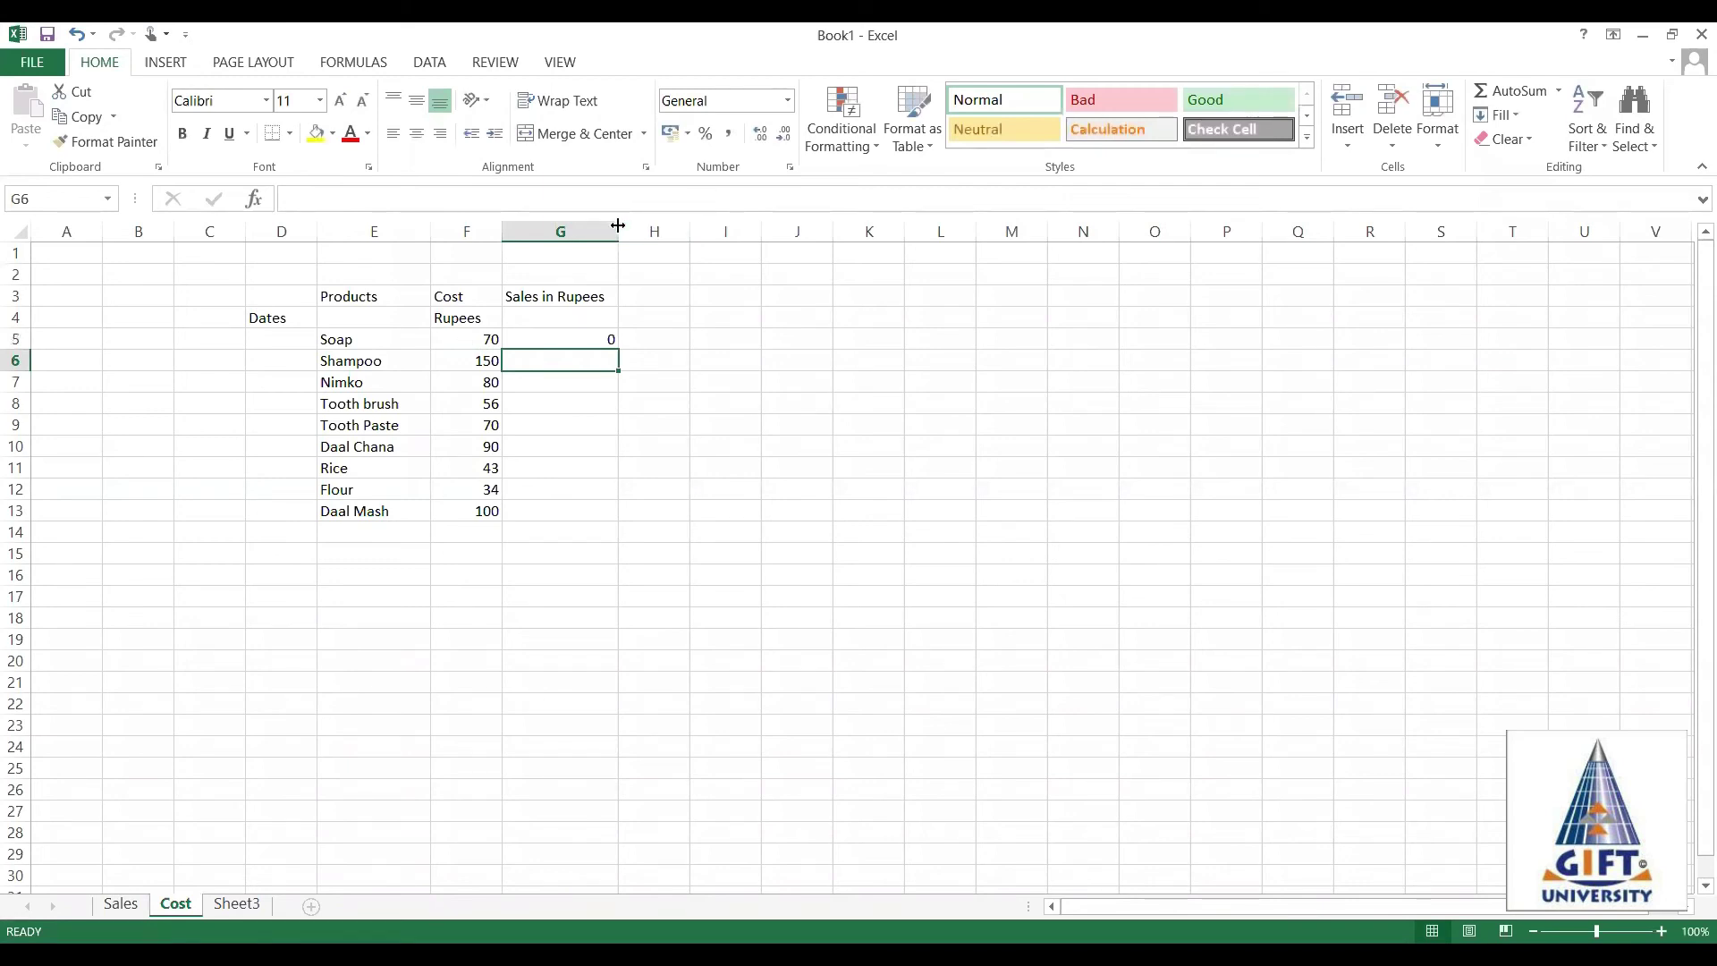
Widen column G and change G5's first reference to Sales!E4, giving 3500 for Soap.
drag(618, 225, 681, 225)
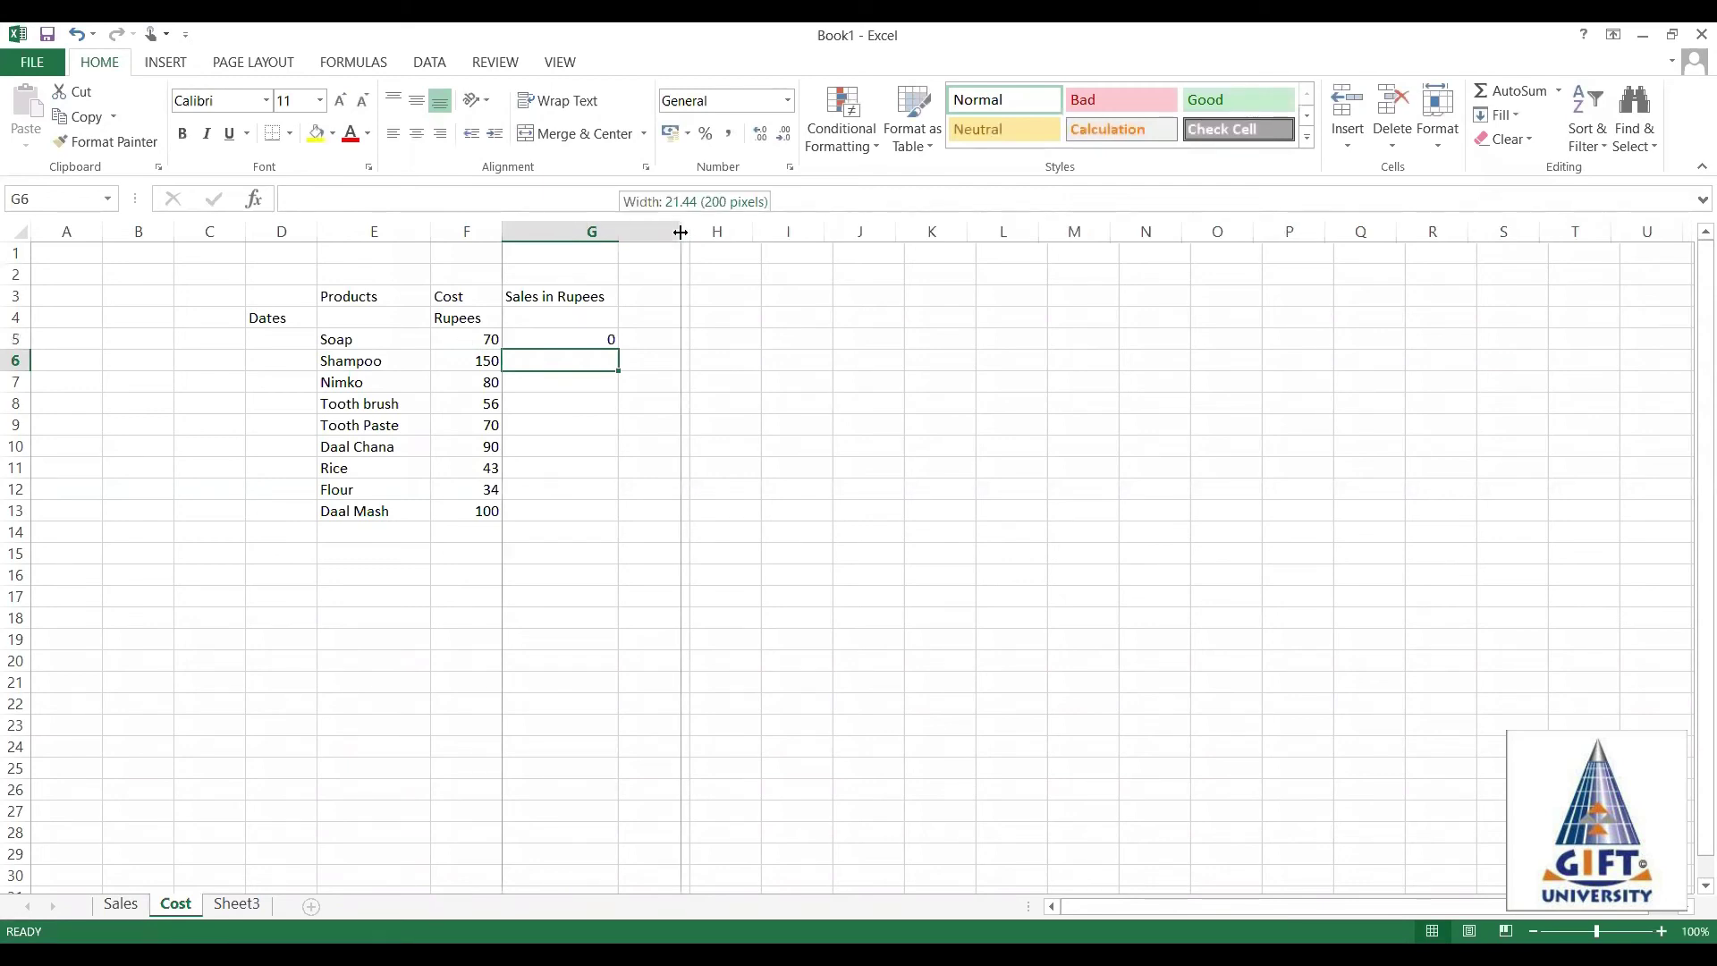
double_click(590, 338)
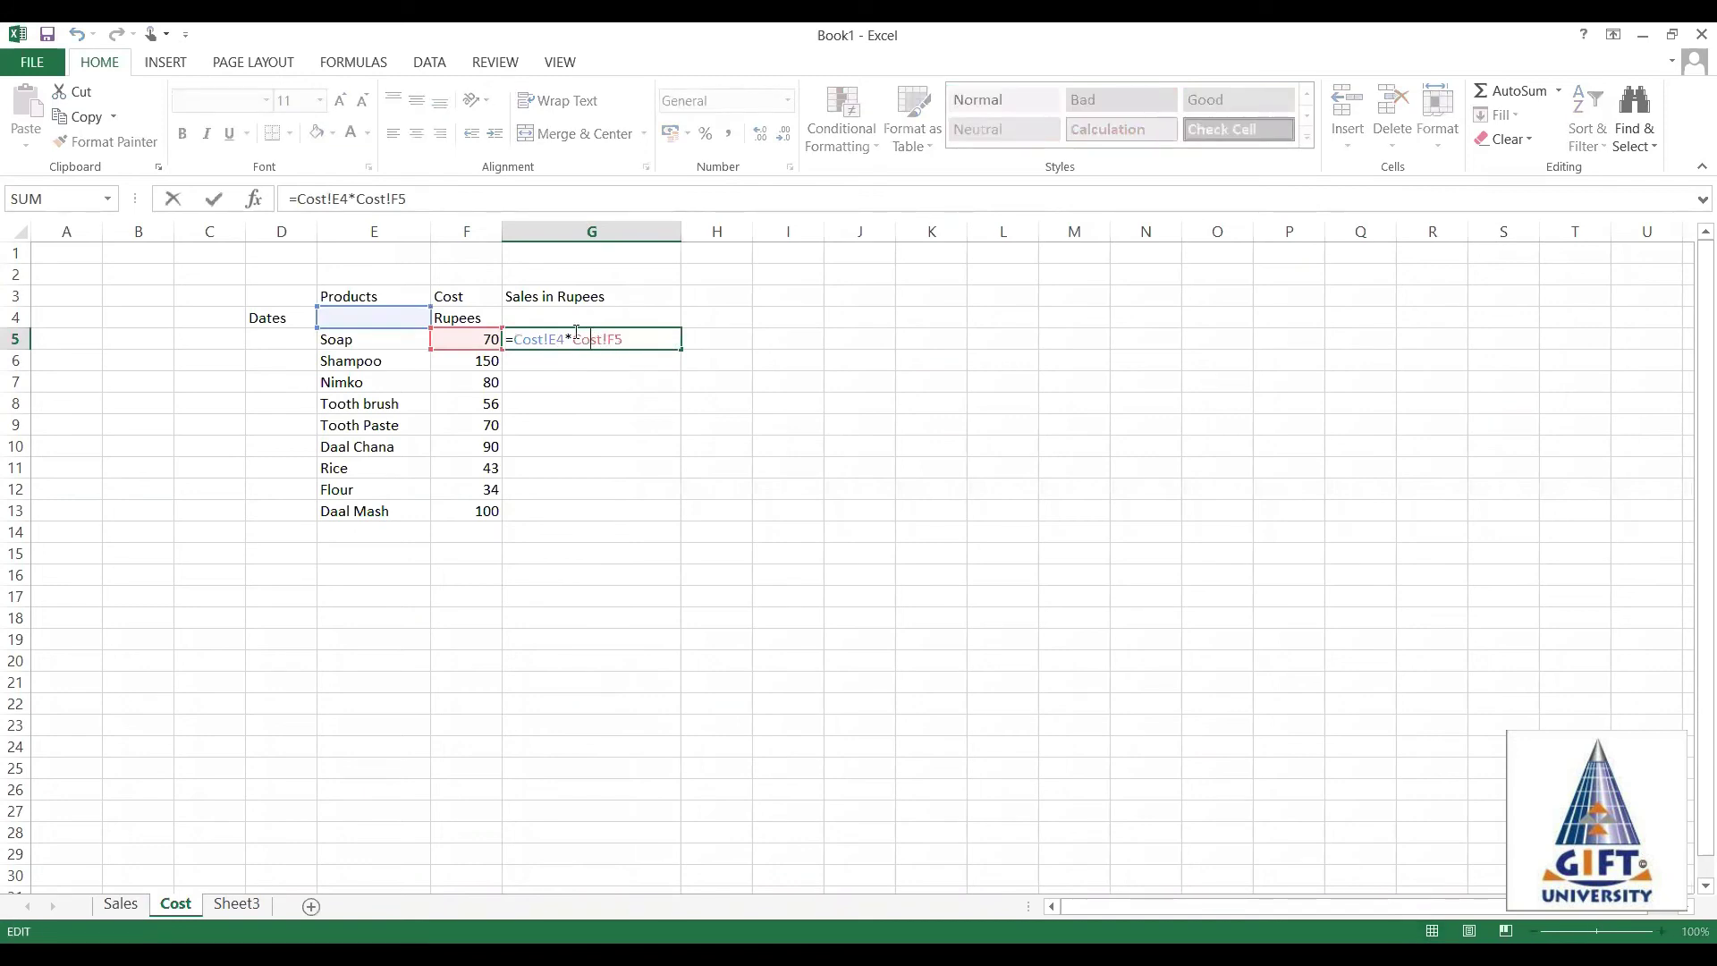
click(576, 332)
key(BackSpace)
key(BackSpace)
key(BackSpace)
key(BackSpace)
key(BackSpace)
key(BackSpace)
click(121, 904)
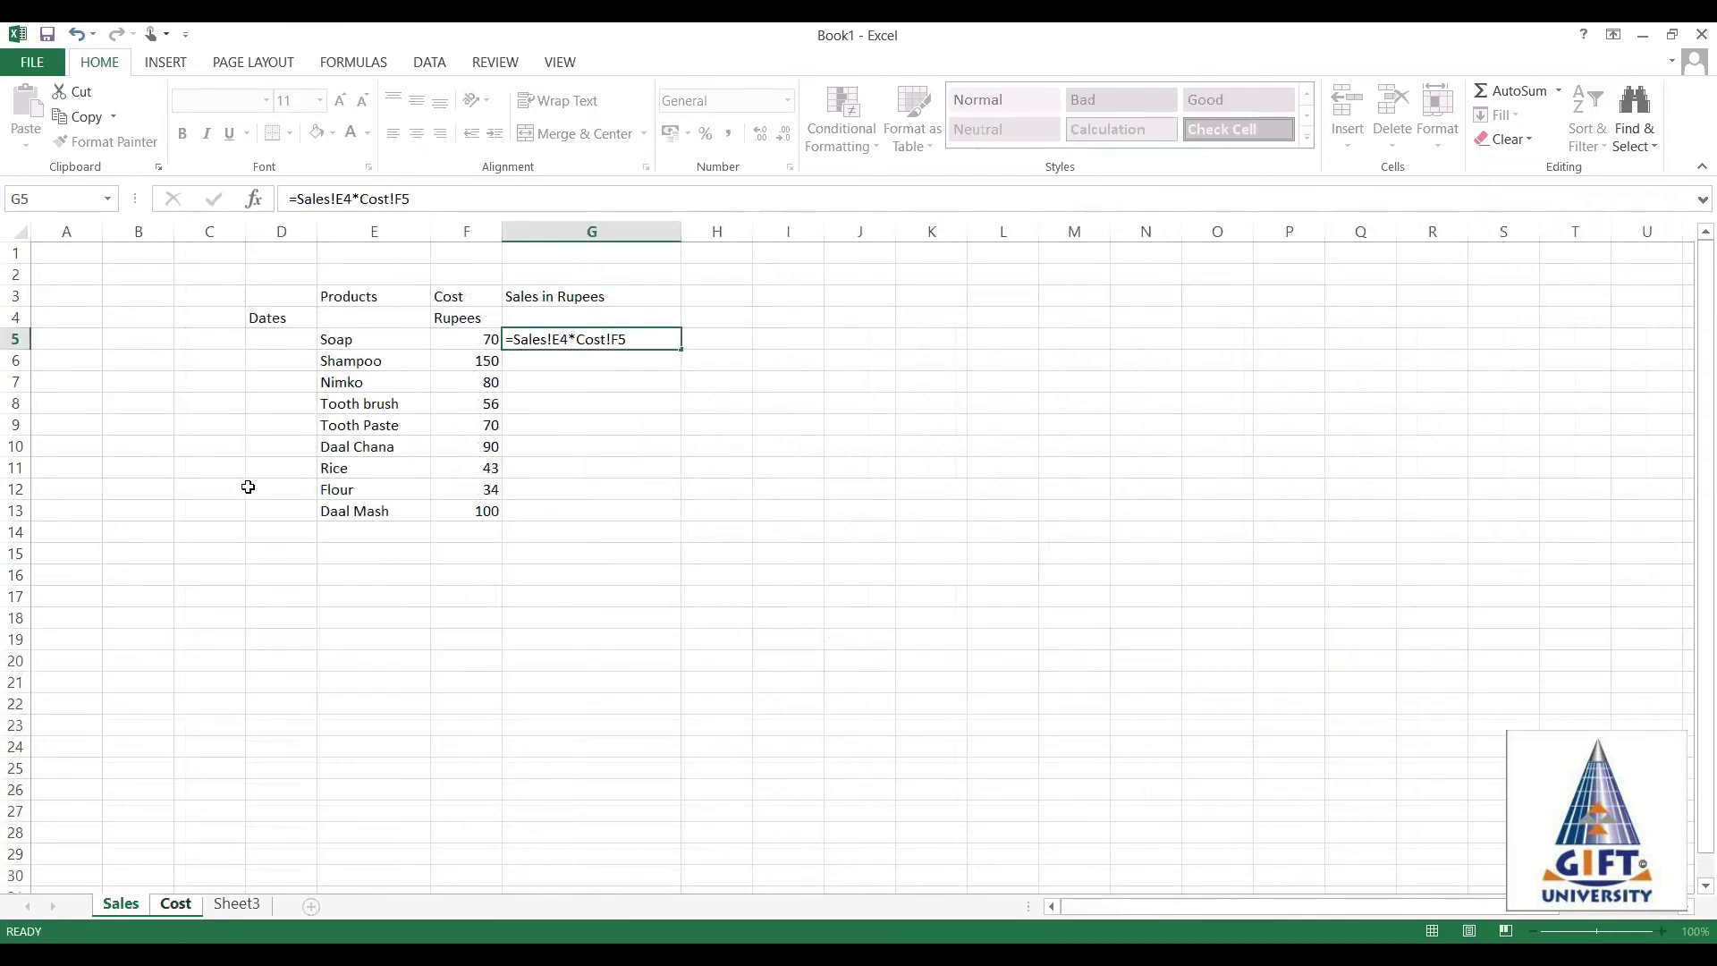
key(Return)
click(121, 905)
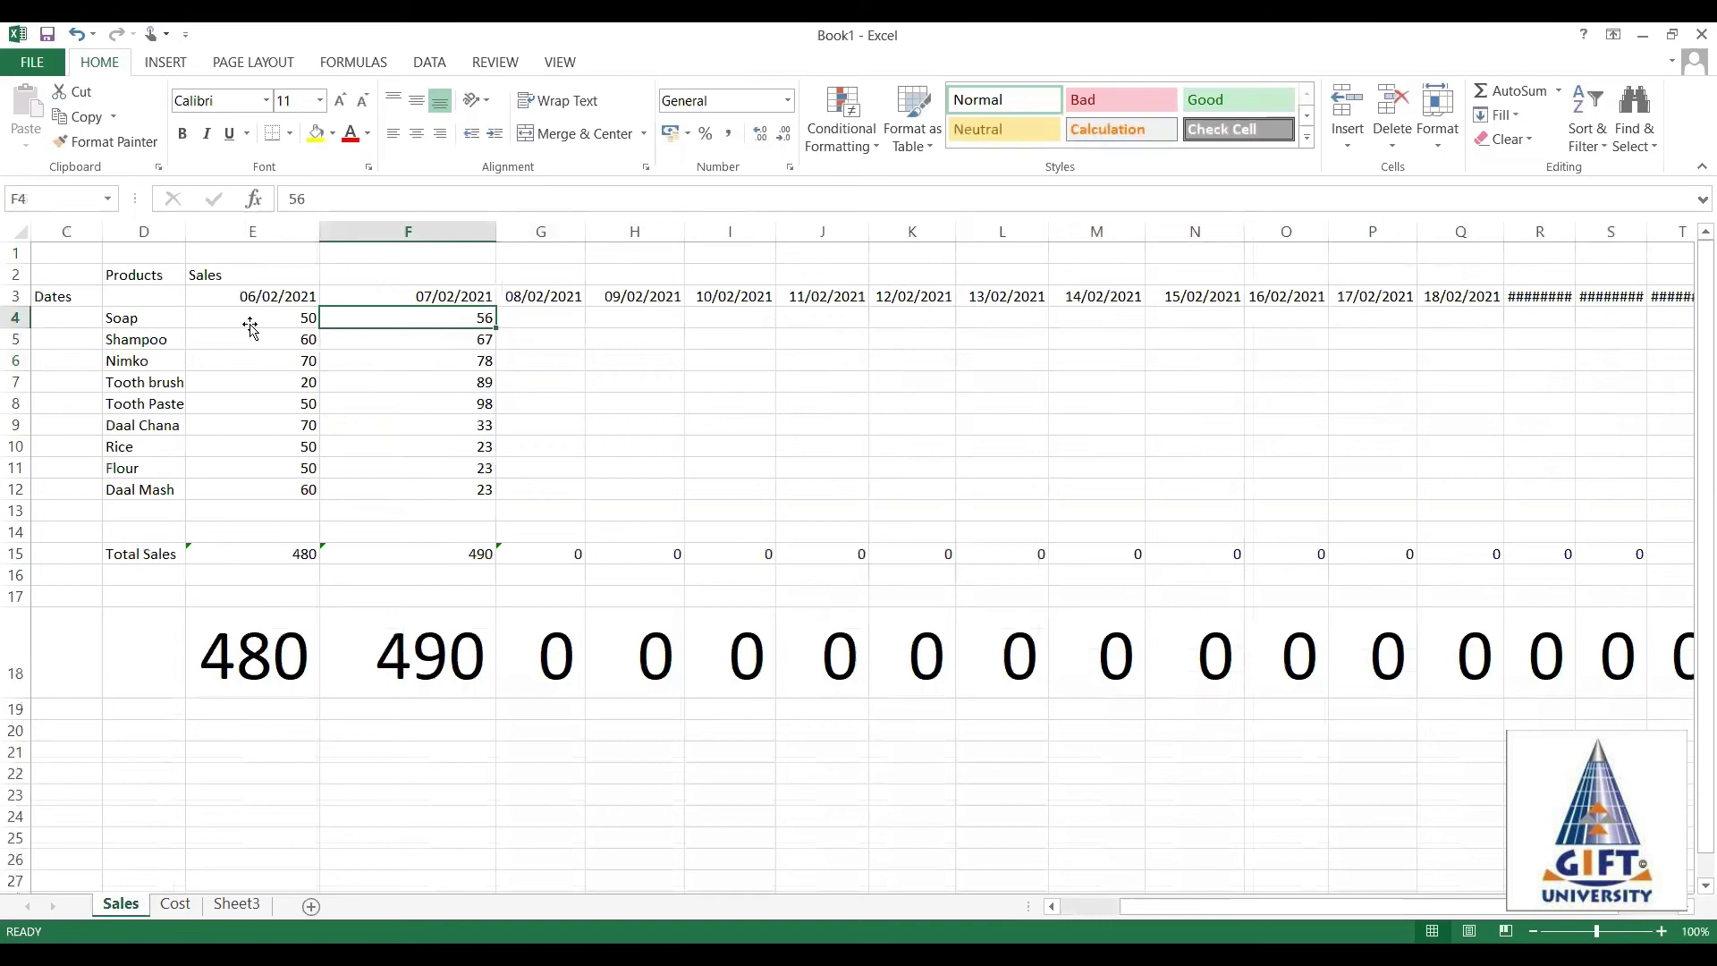
Fill the G5 Sales in Rupees formula down through Daal Mash in G13.
click(251, 328)
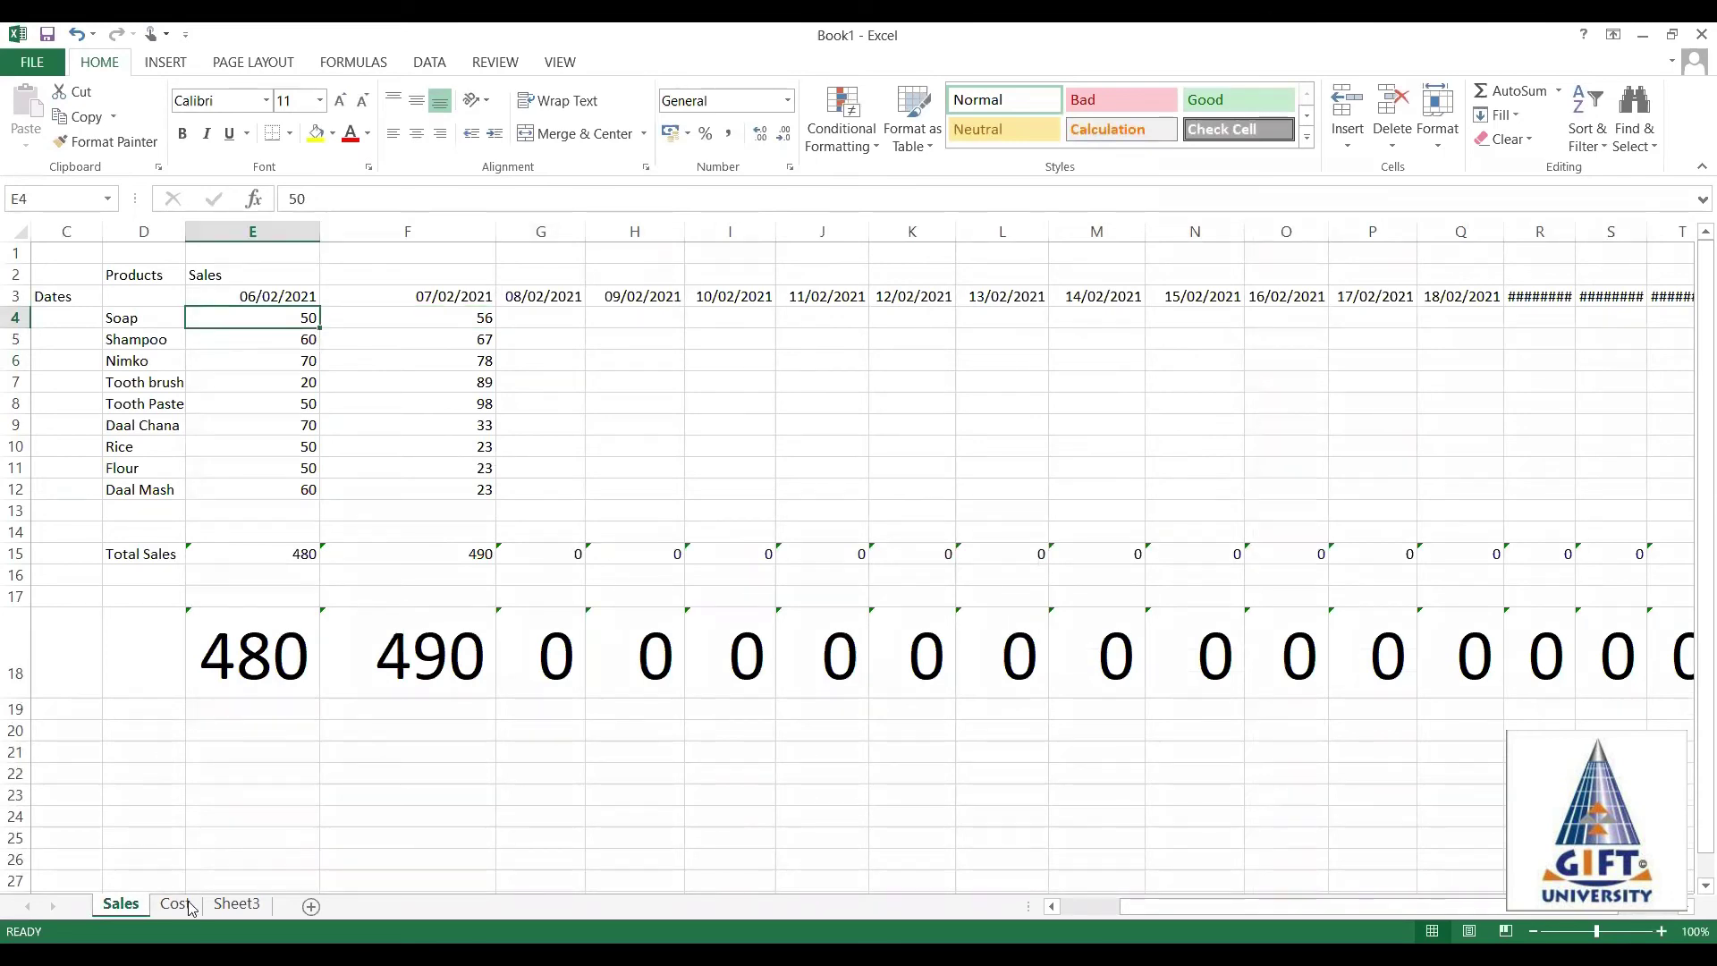
key(ctrl+Page_Down)
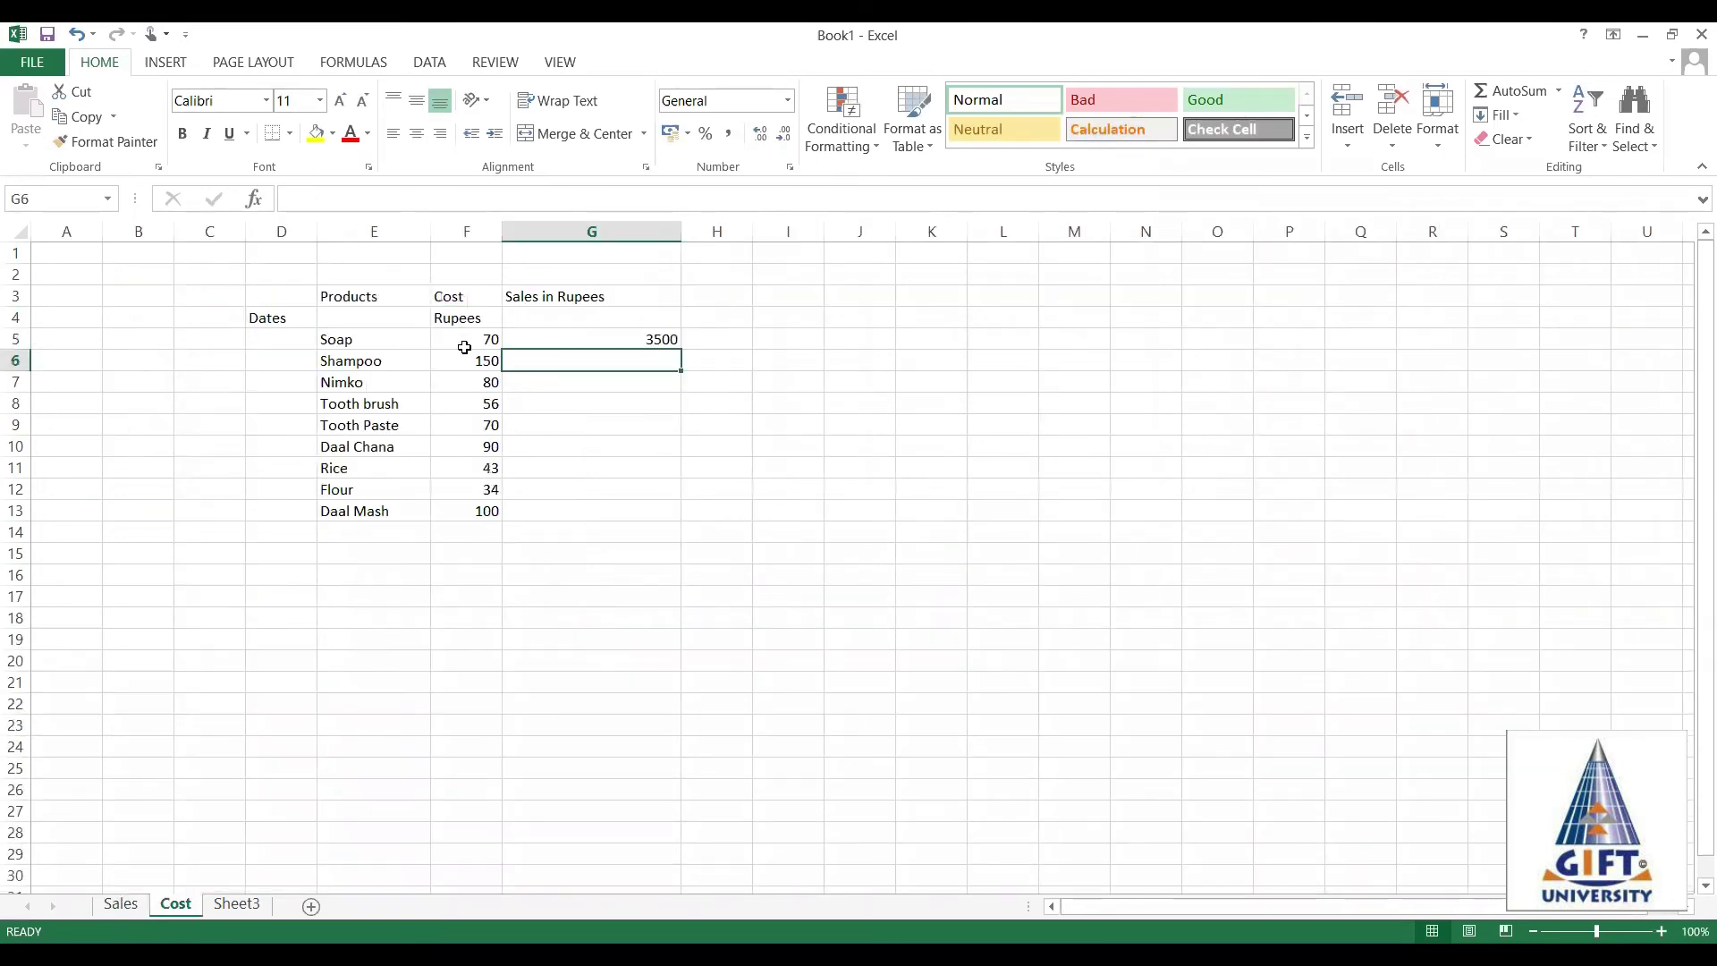
click(464, 343)
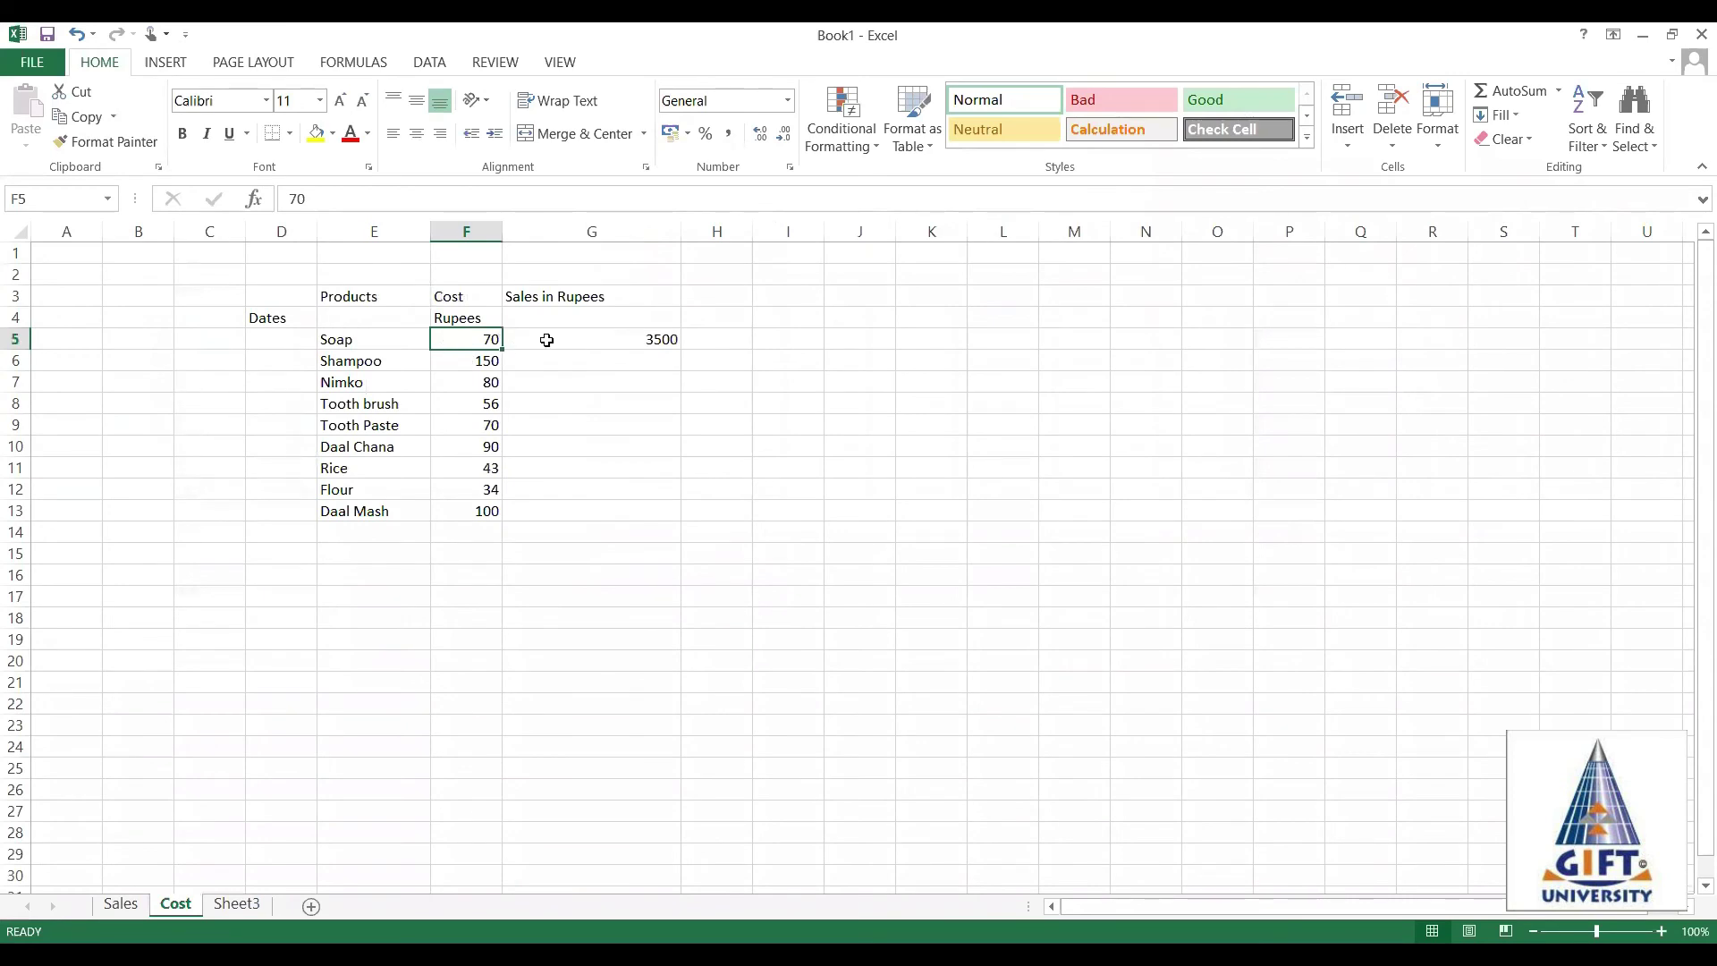
click(547, 340)
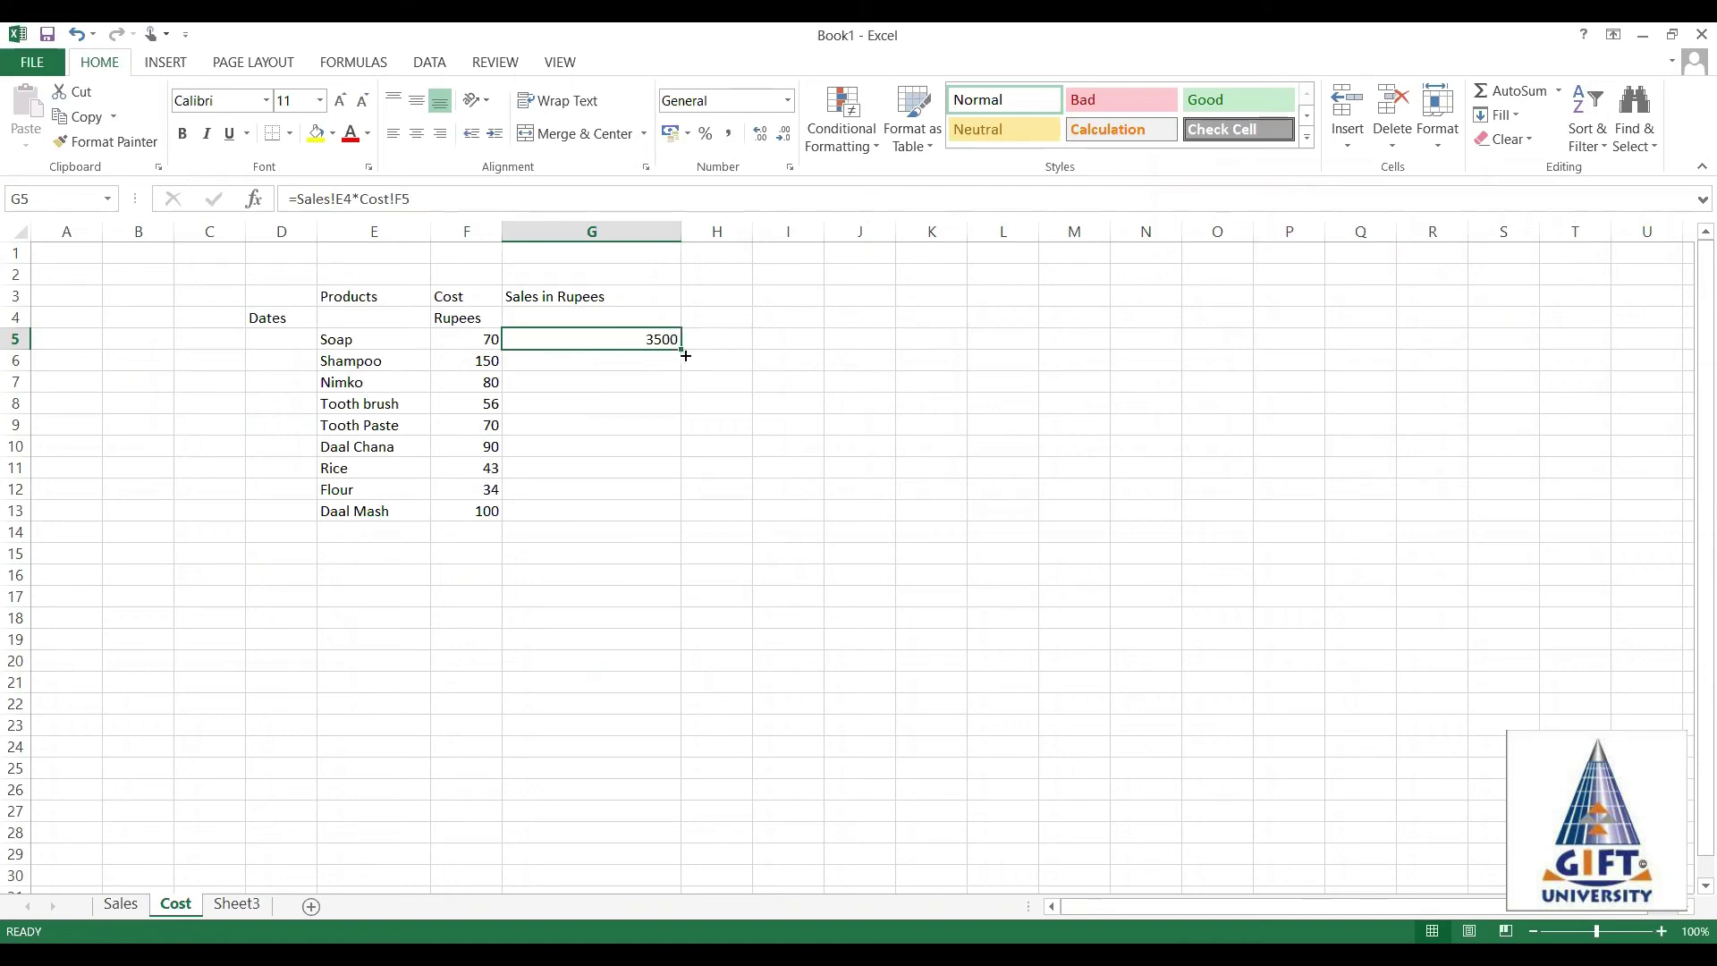
drag(679, 349, 679, 404)
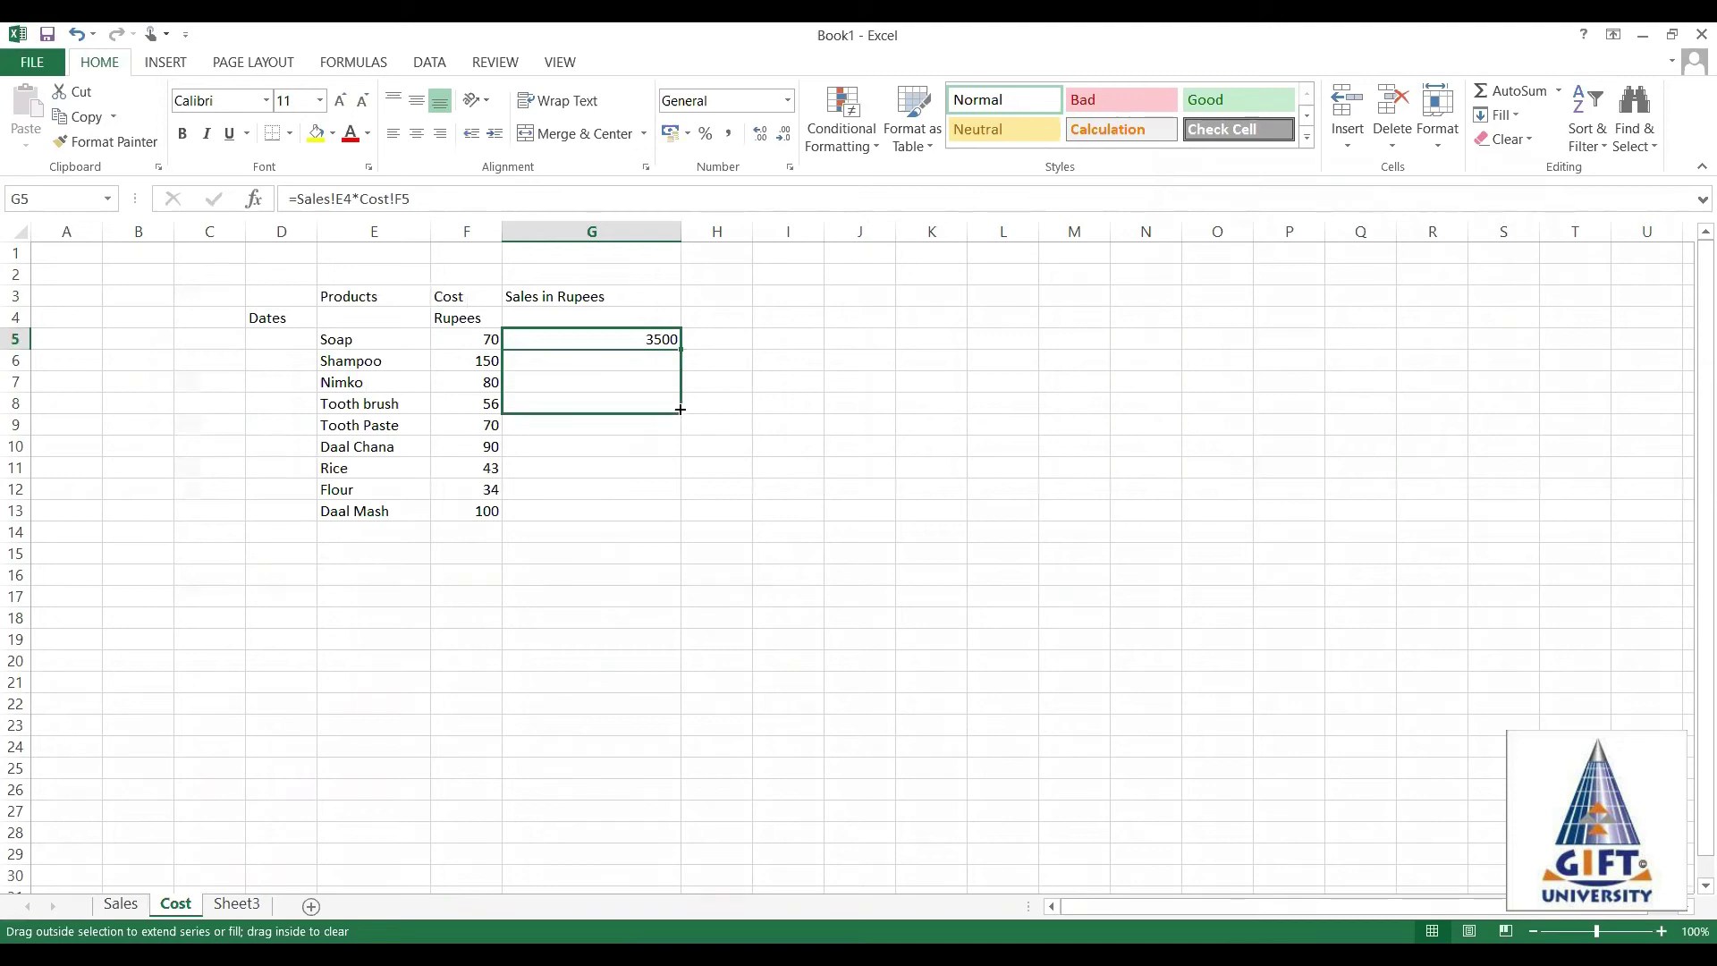
drag(680, 404, 680, 519)
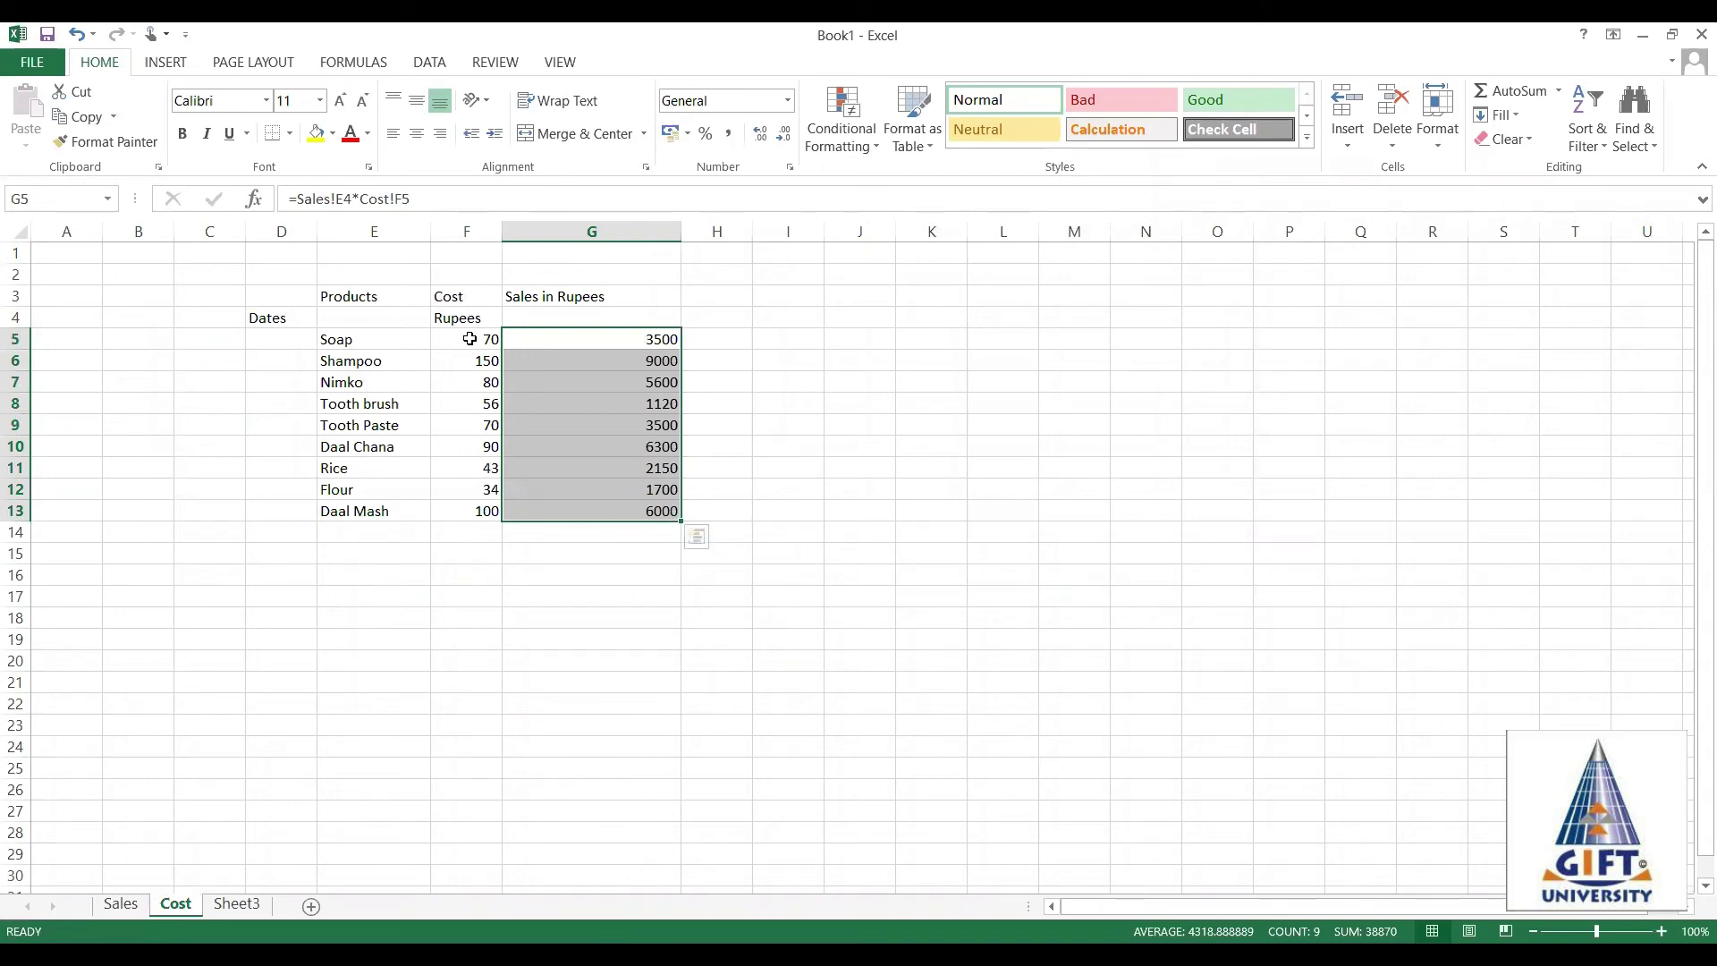
click(475, 598)
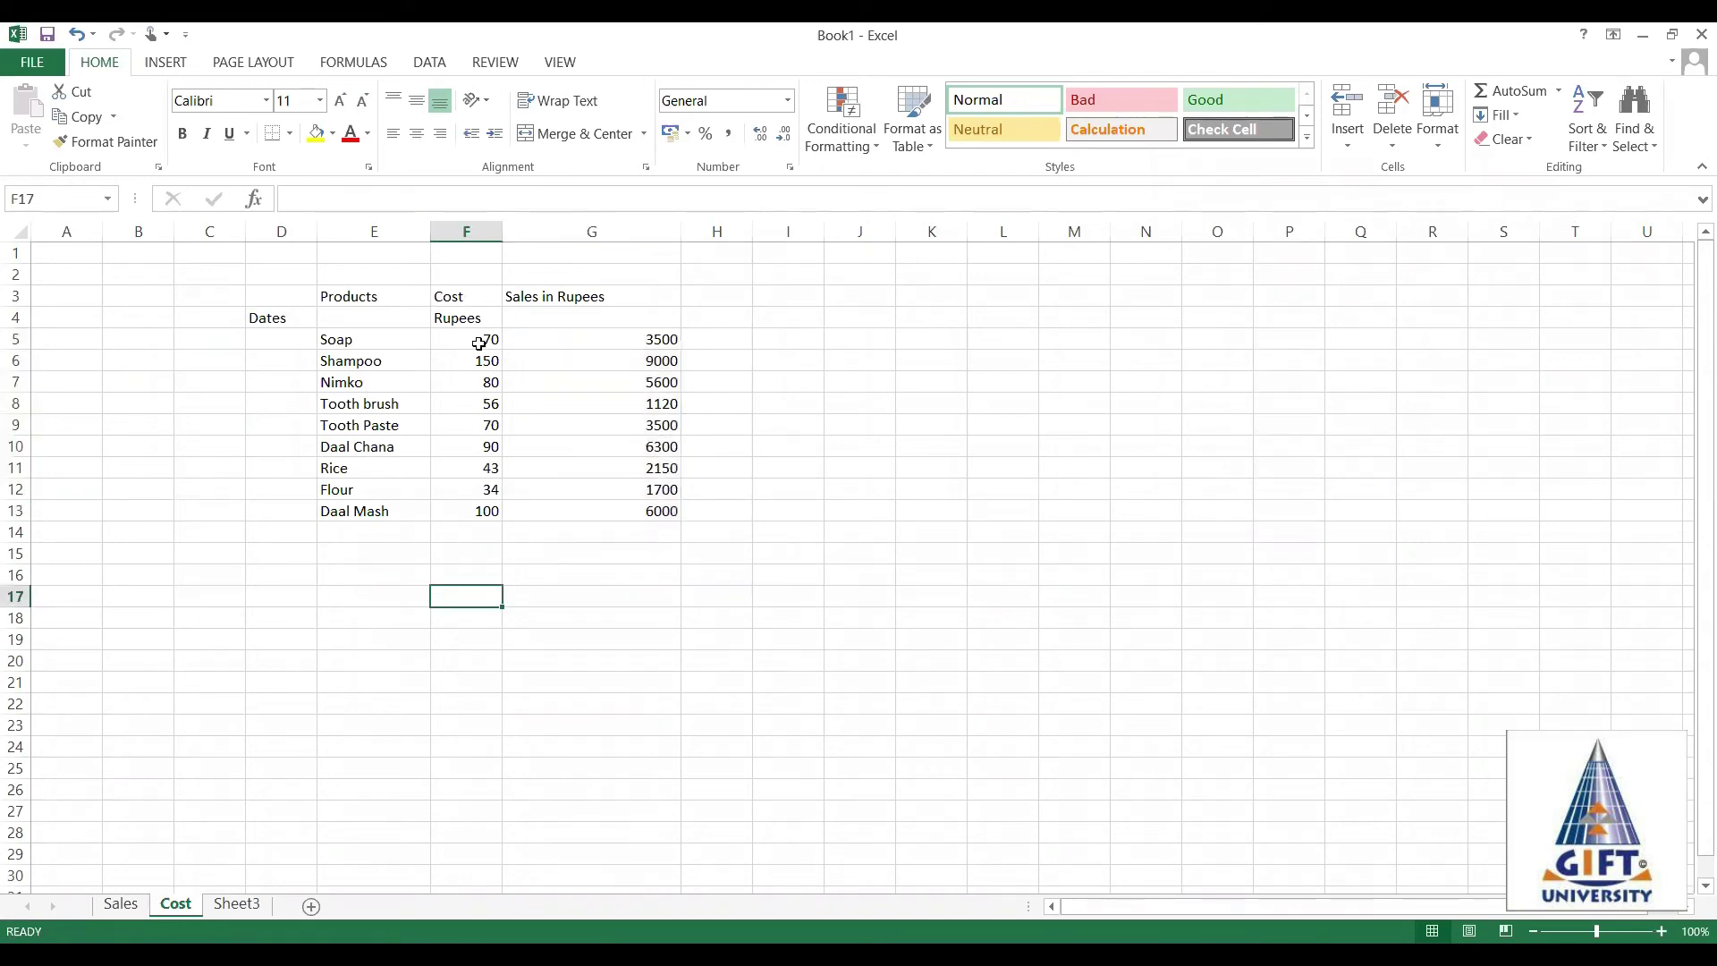
Cross-check Shampoo's quantity on the Sales sheet and review Soap's Sales in Rupees formula.
click(483, 337)
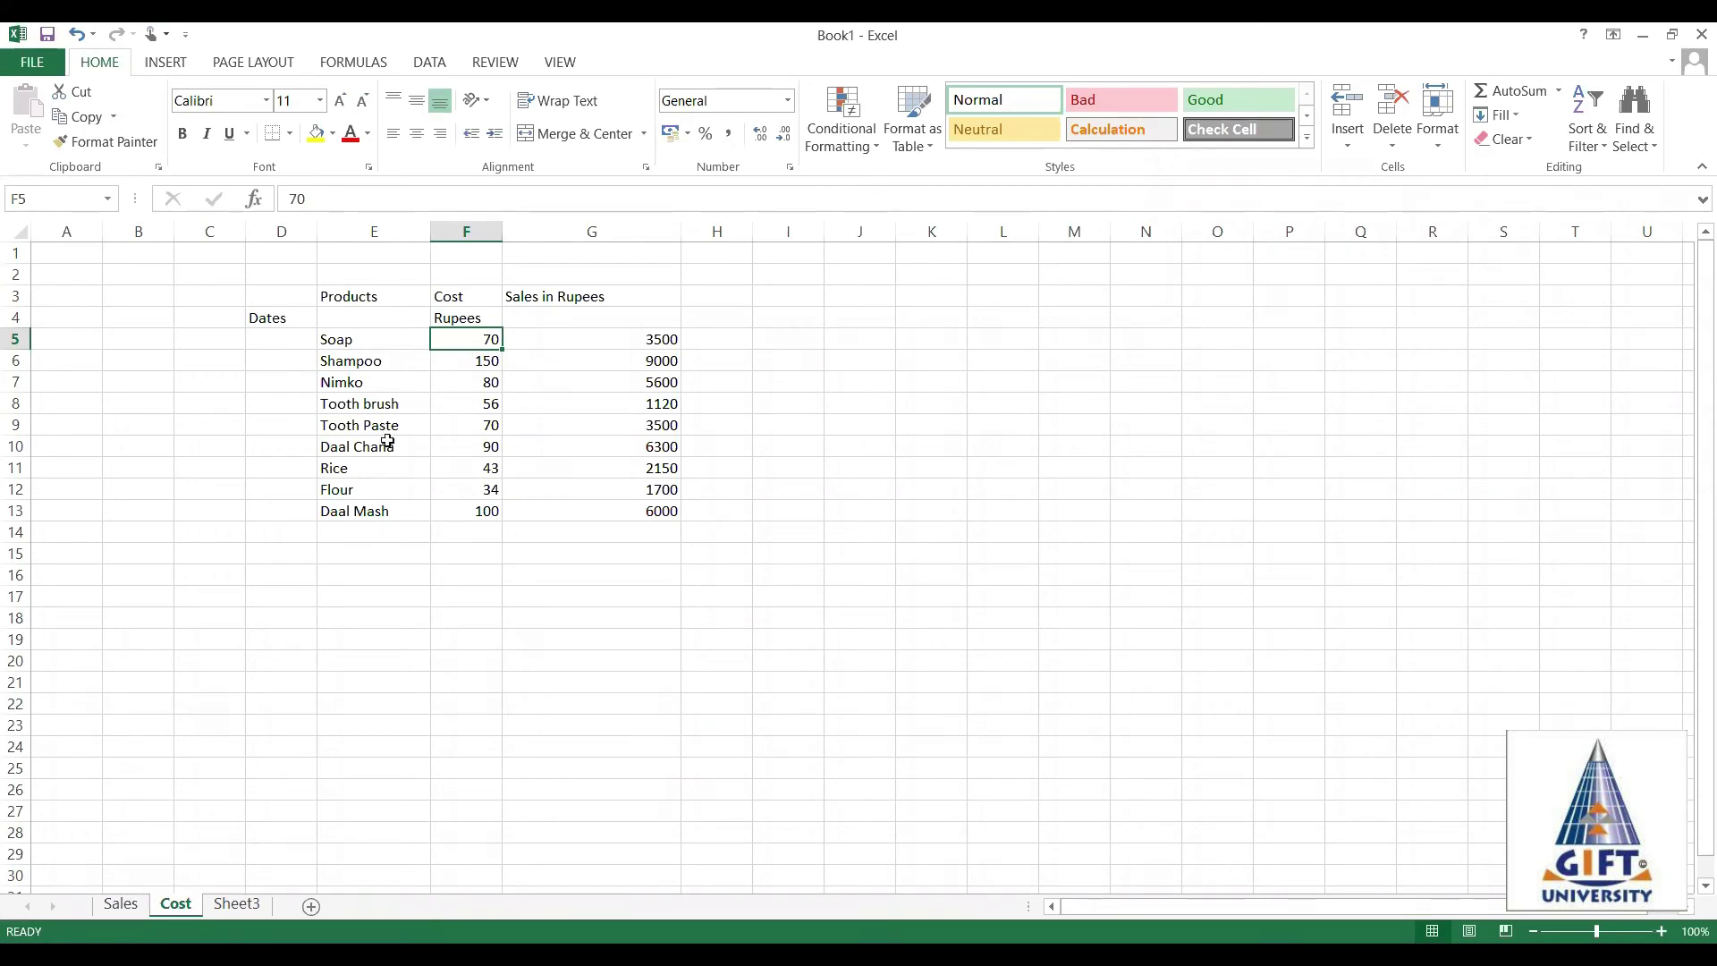
click(121, 903)
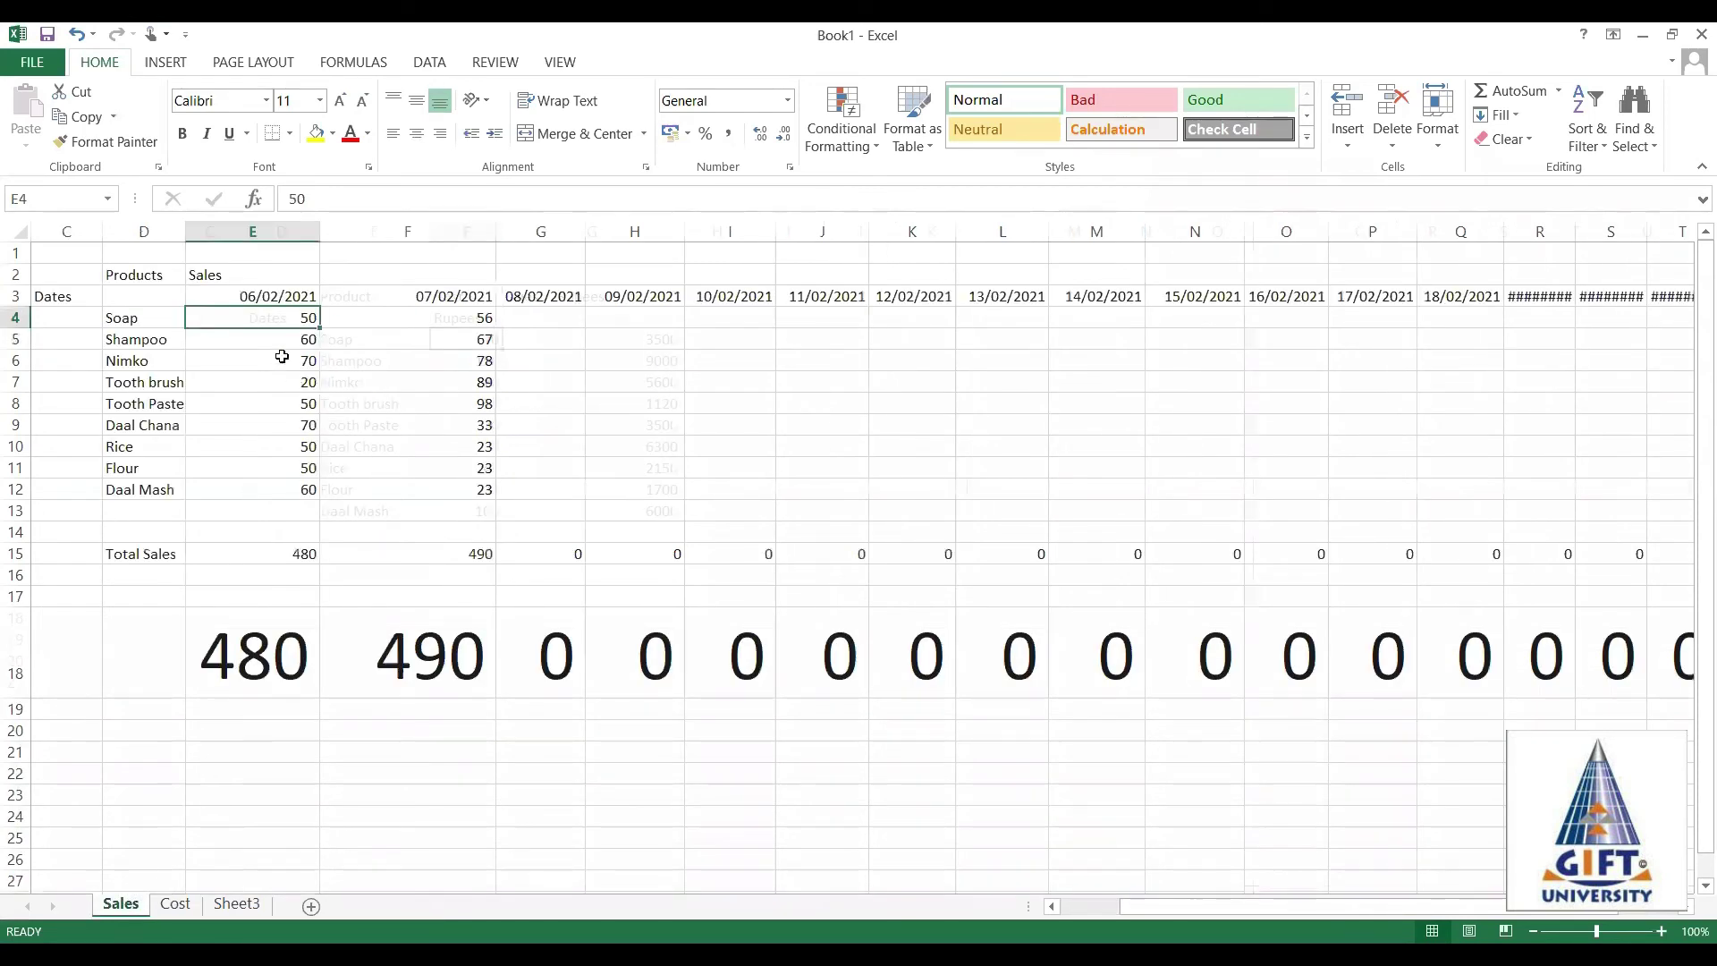
click(282, 343)
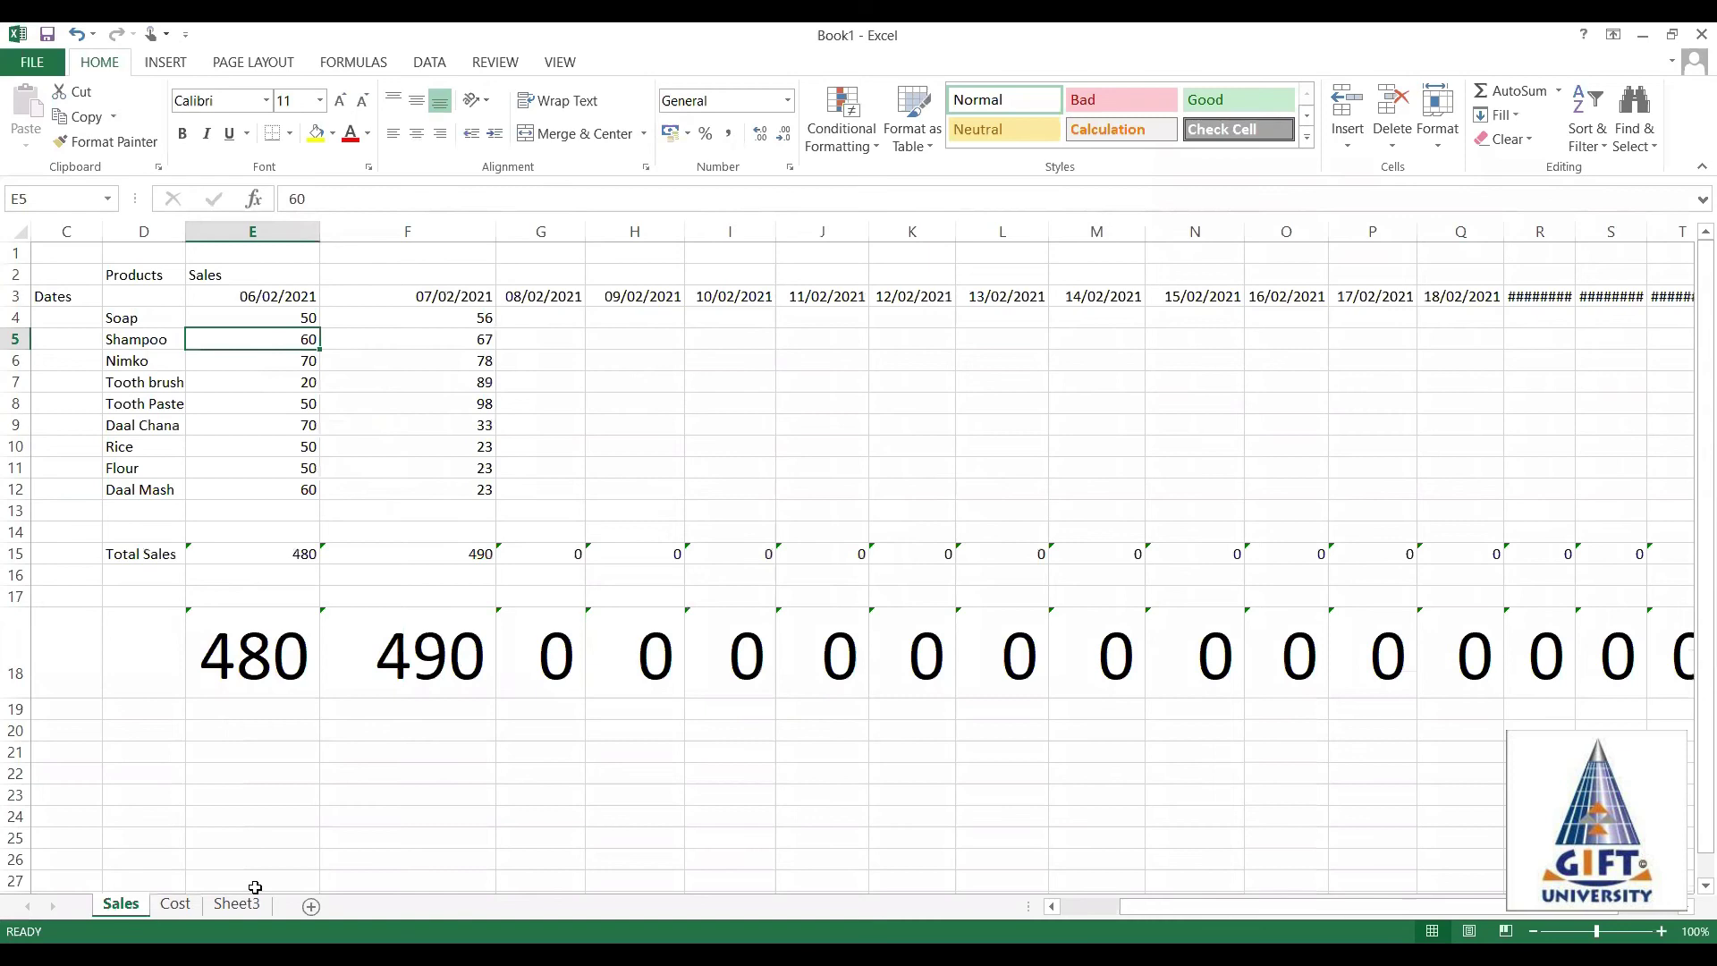
click(175, 905)
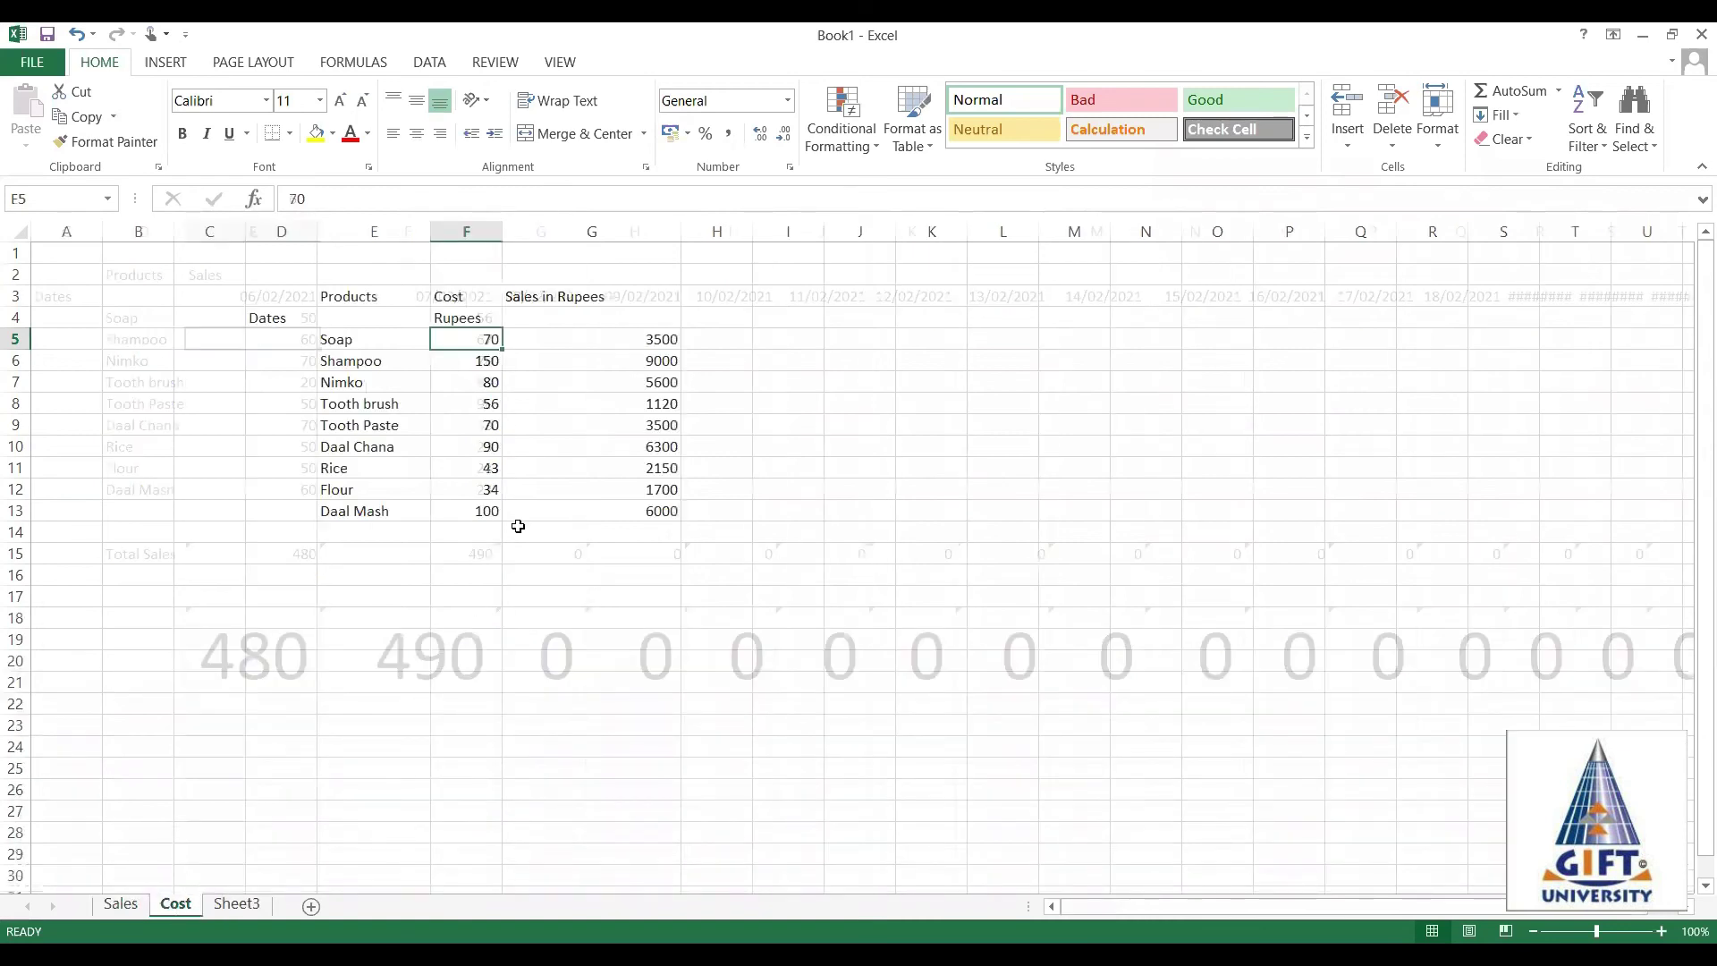
click(579, 341)
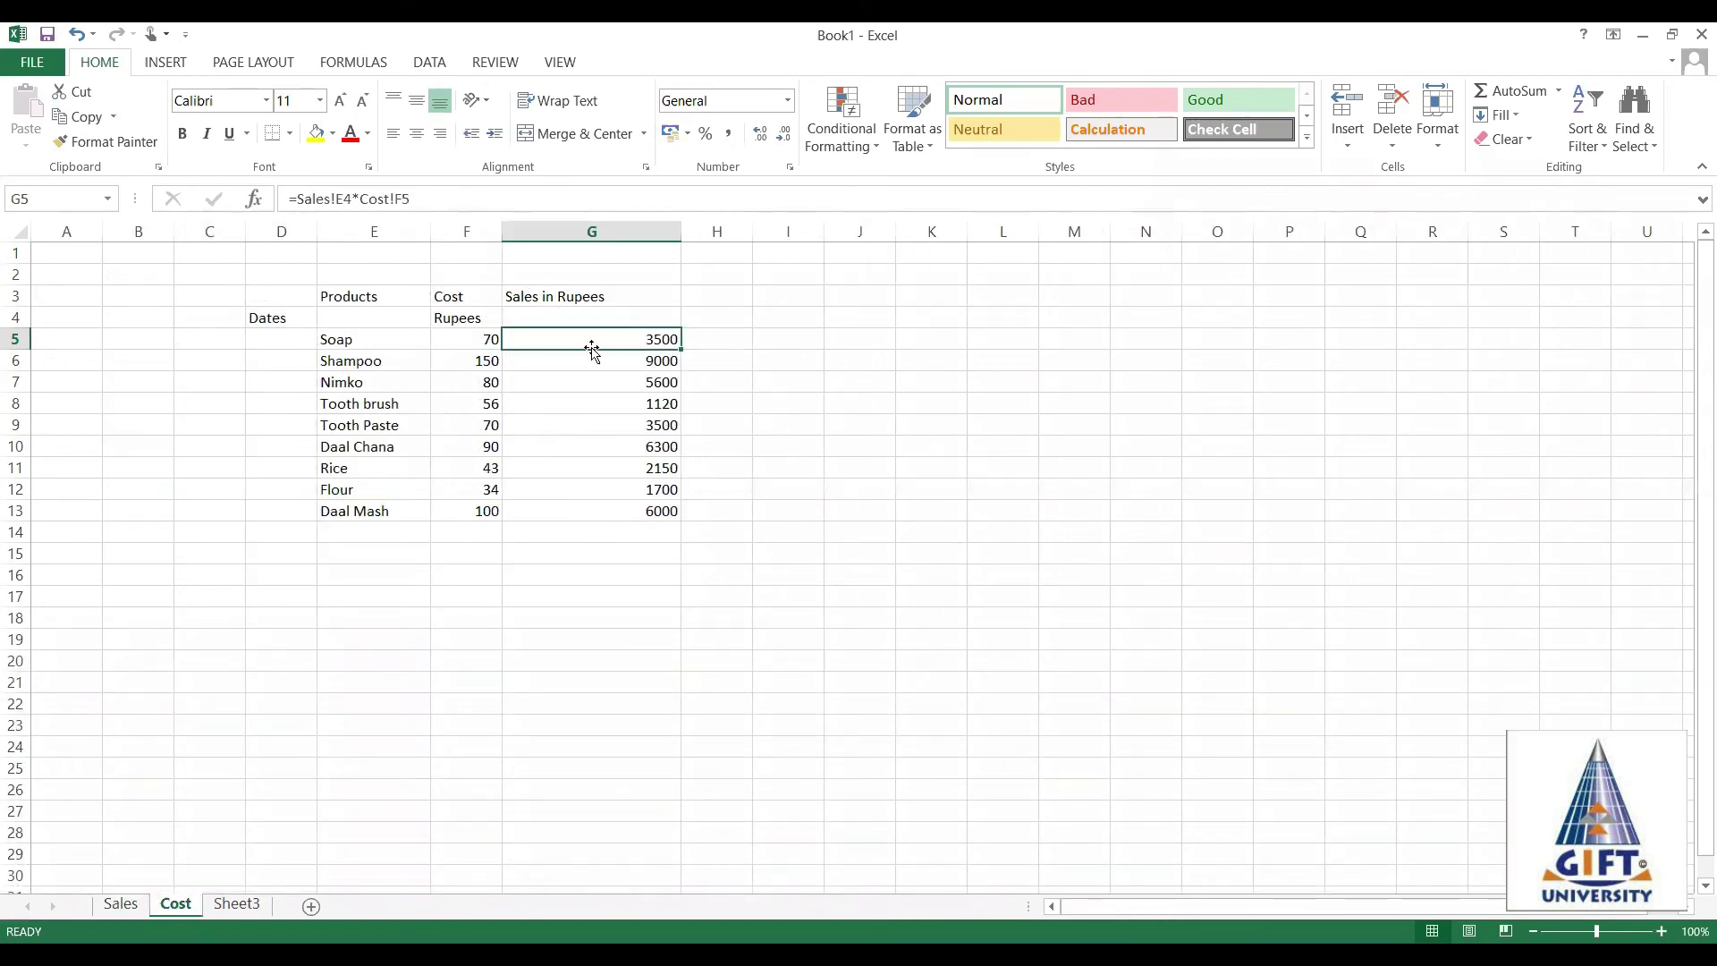
click(419, 579)
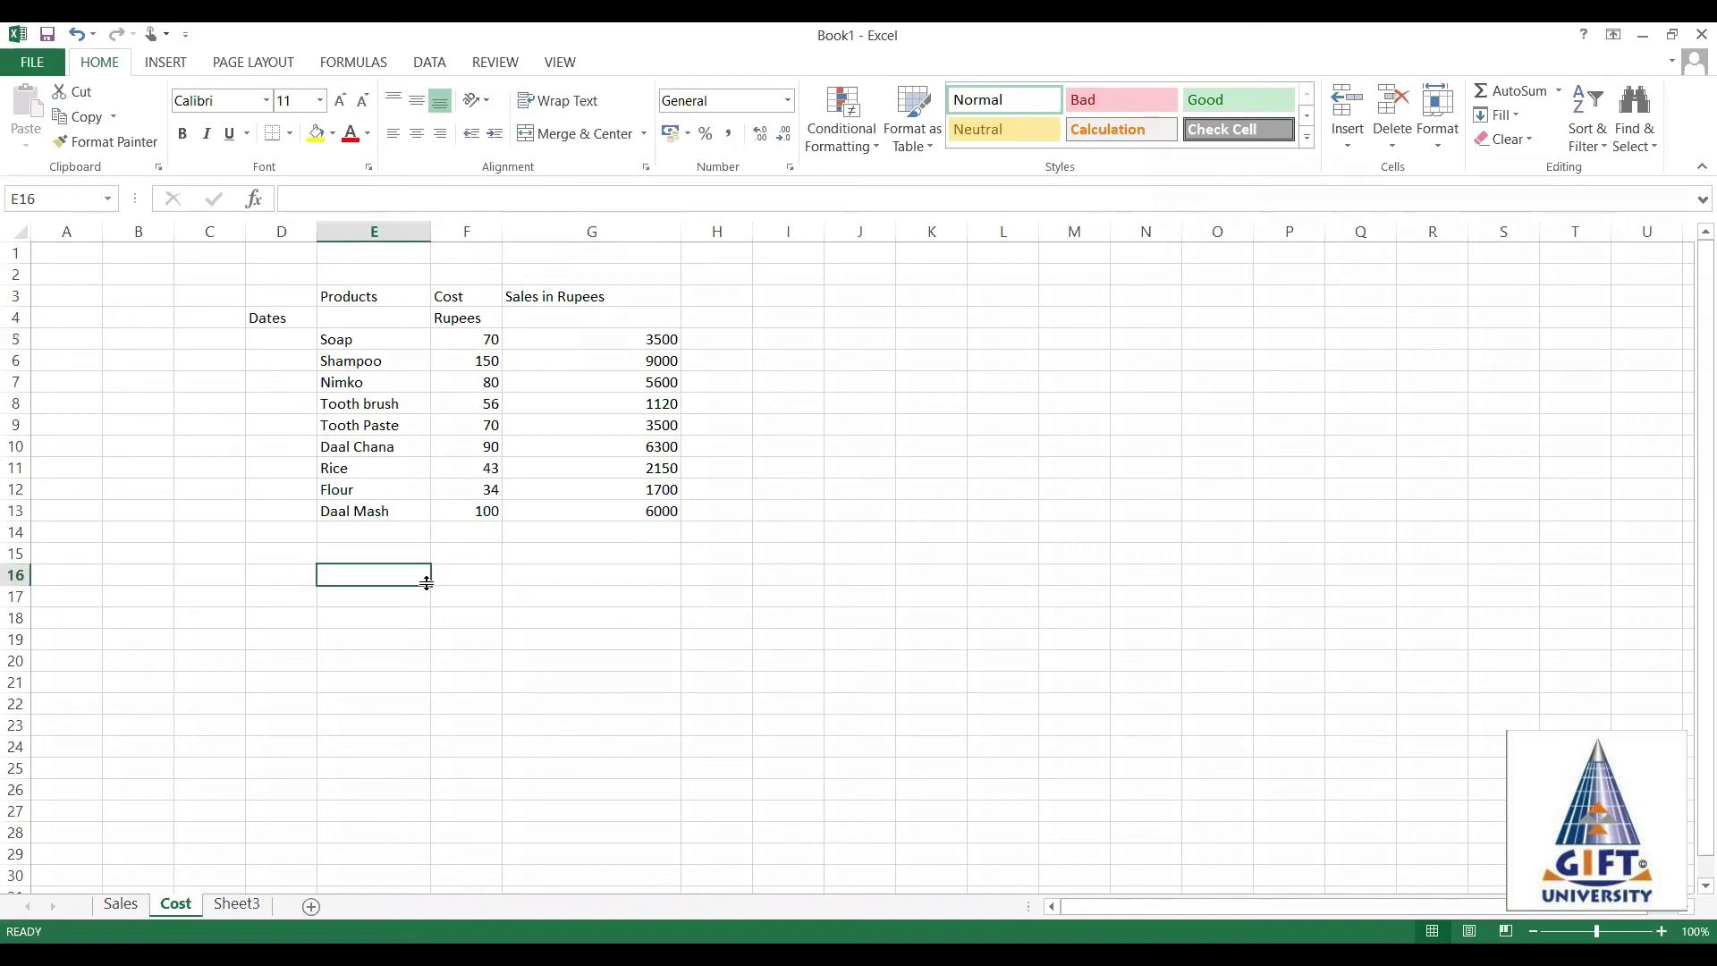
Label E16 'Total' and enter =SUM(G5:G13) beside it, giving 38870.
text(Total)
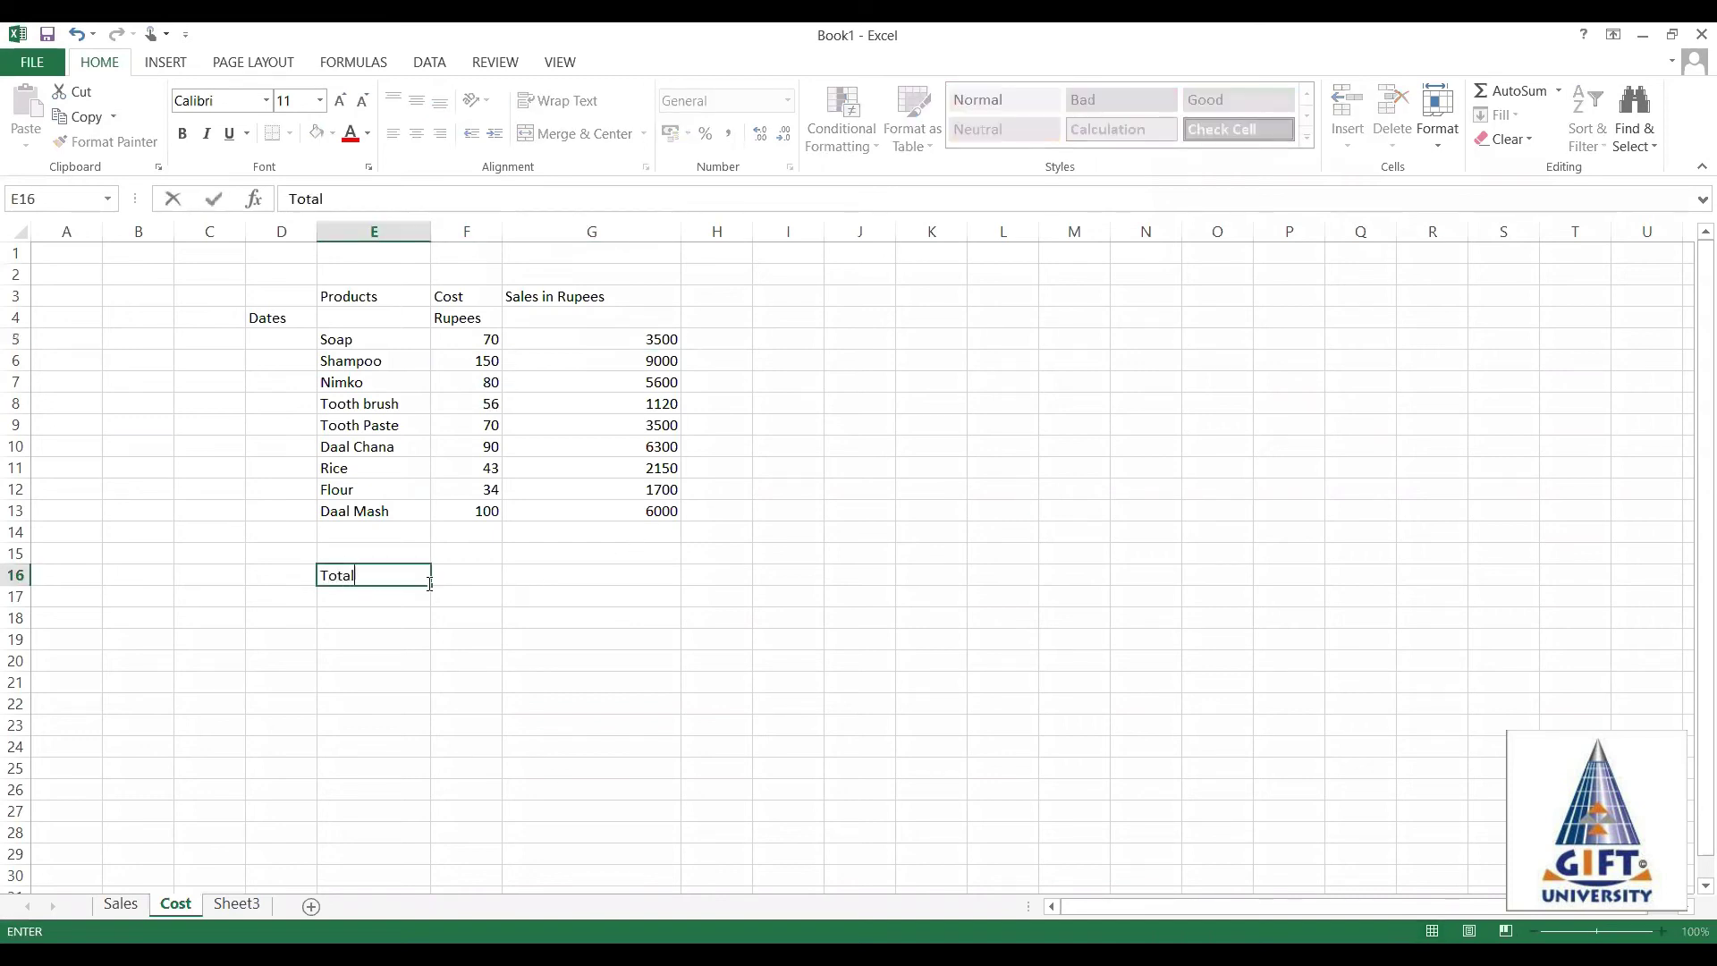
key(Right)
key(Right)
key(Right)
key(Left)
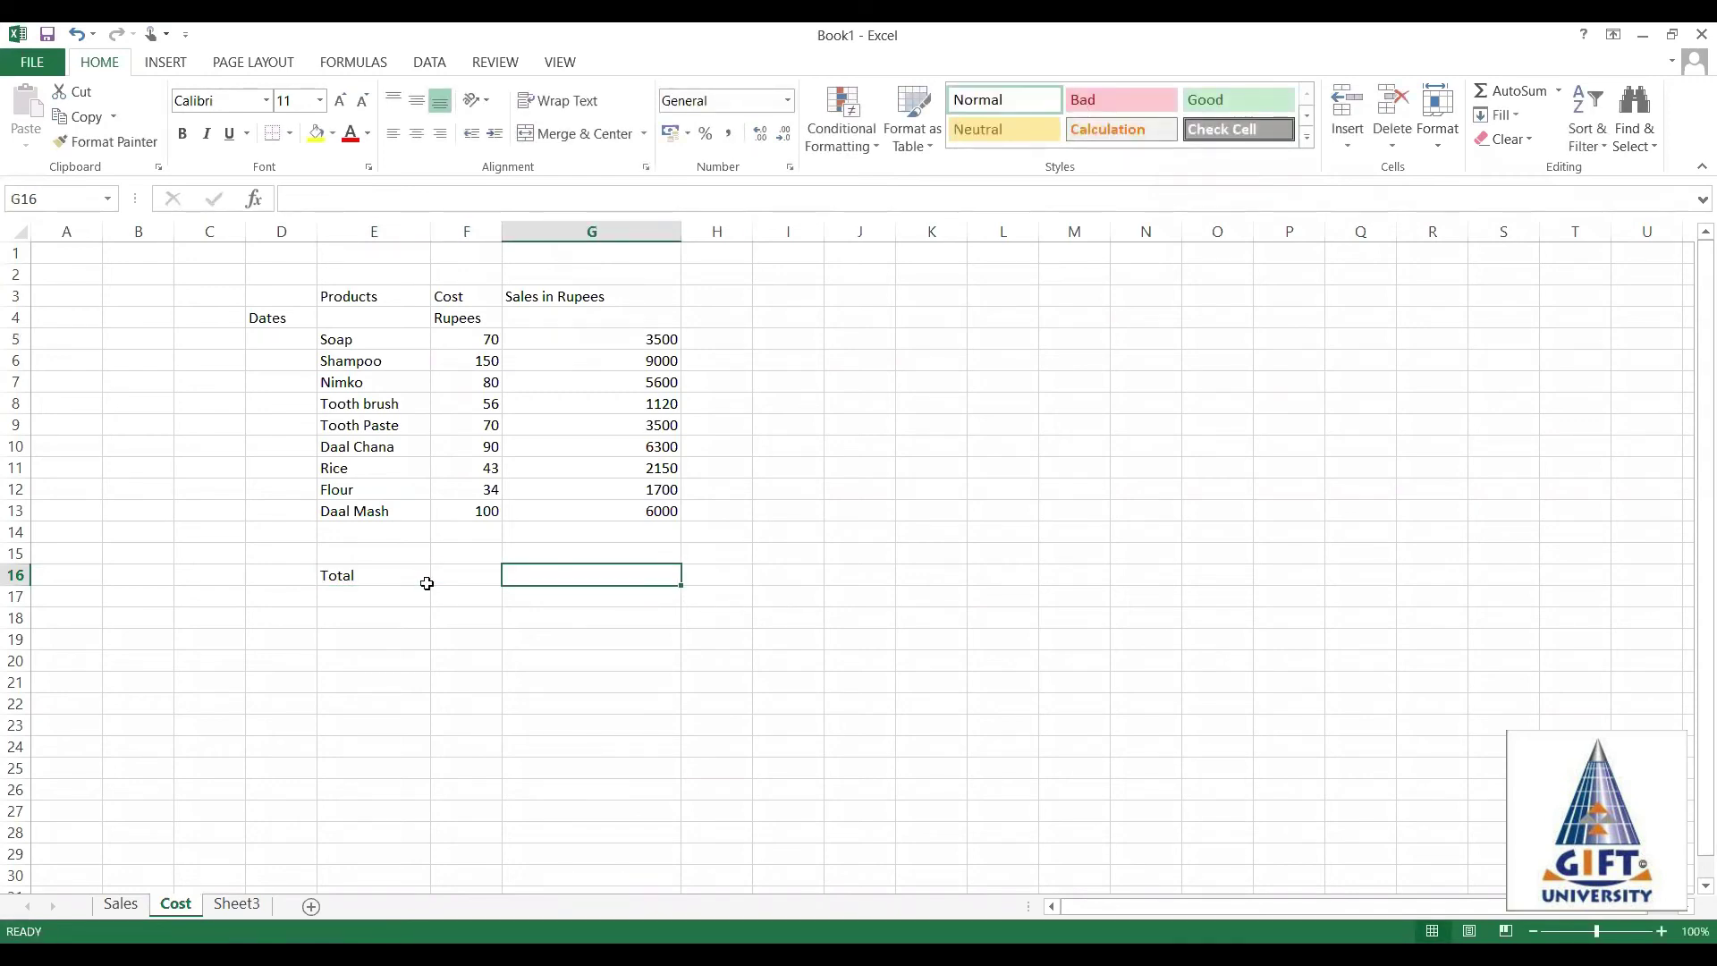
text(=sum)
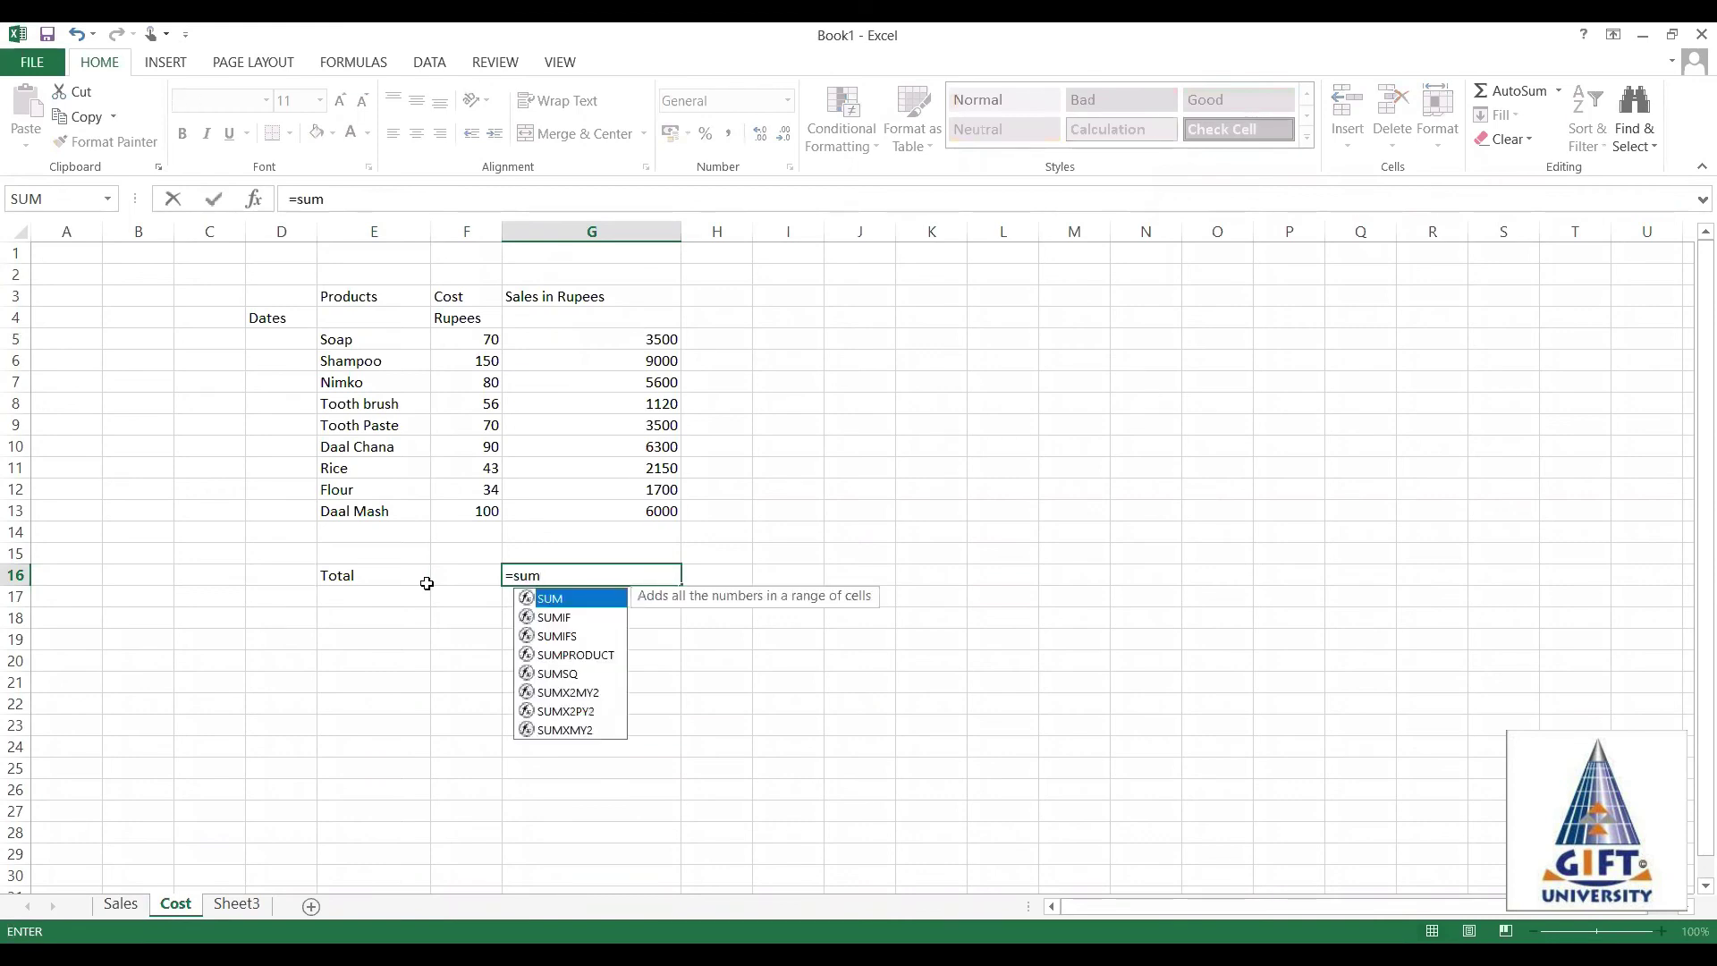
text(()
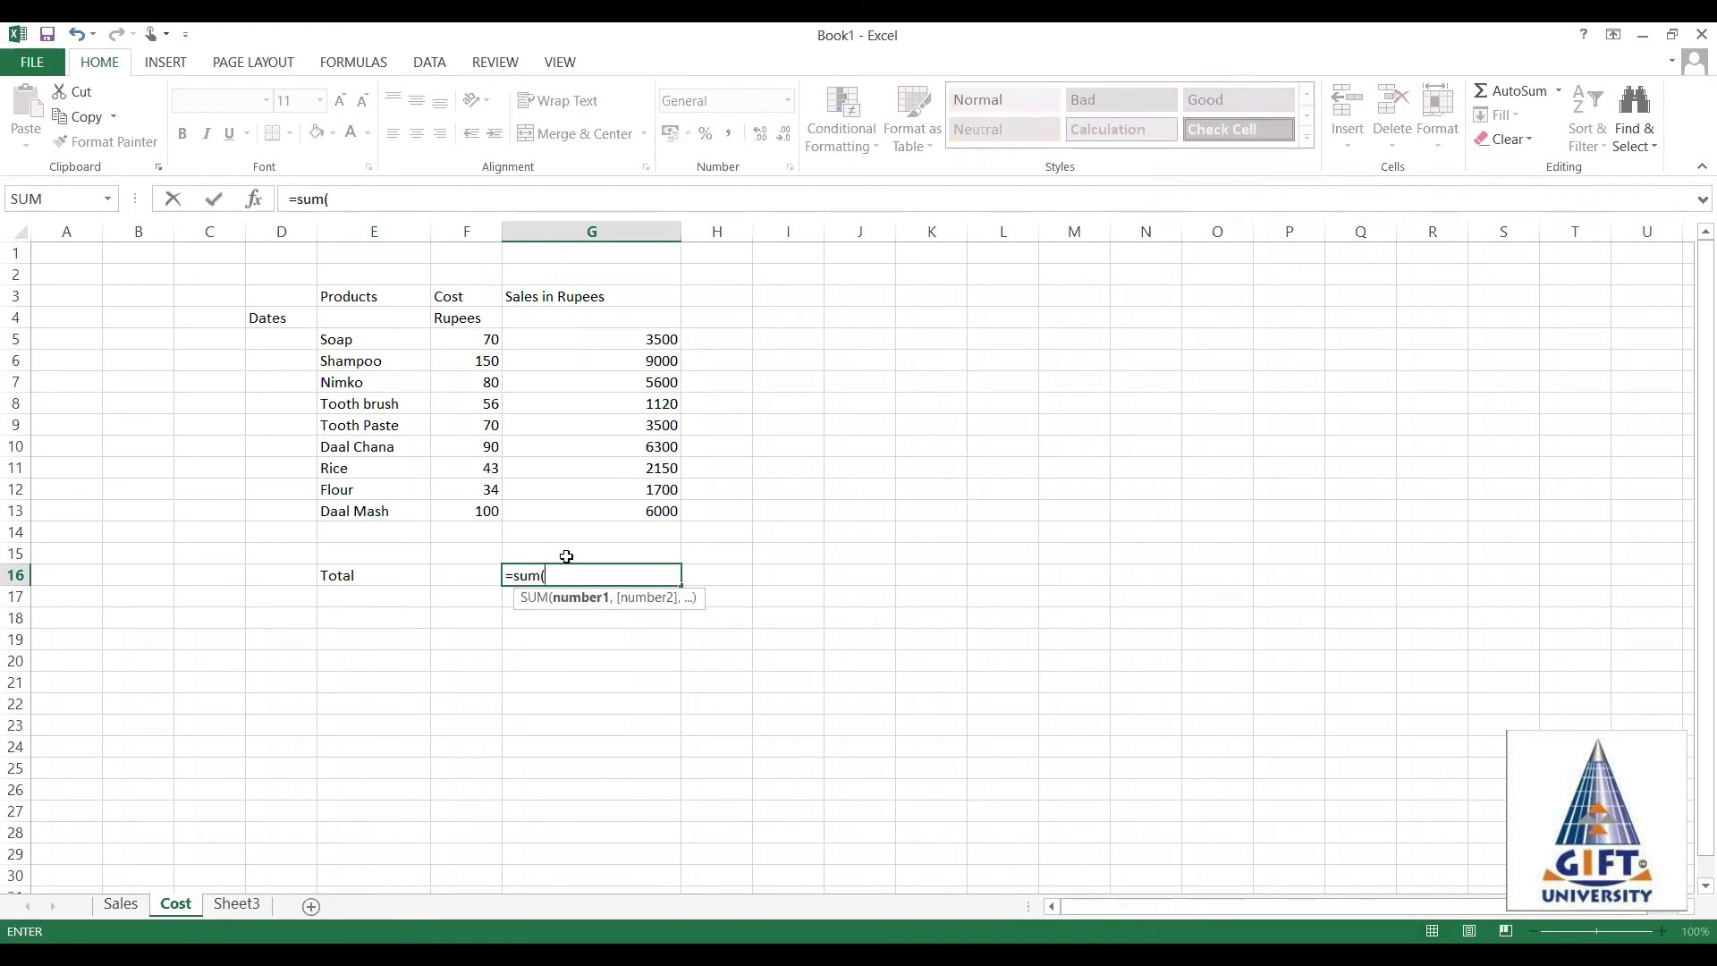
click(635, 340)
drag(654, 393, 662, 512)
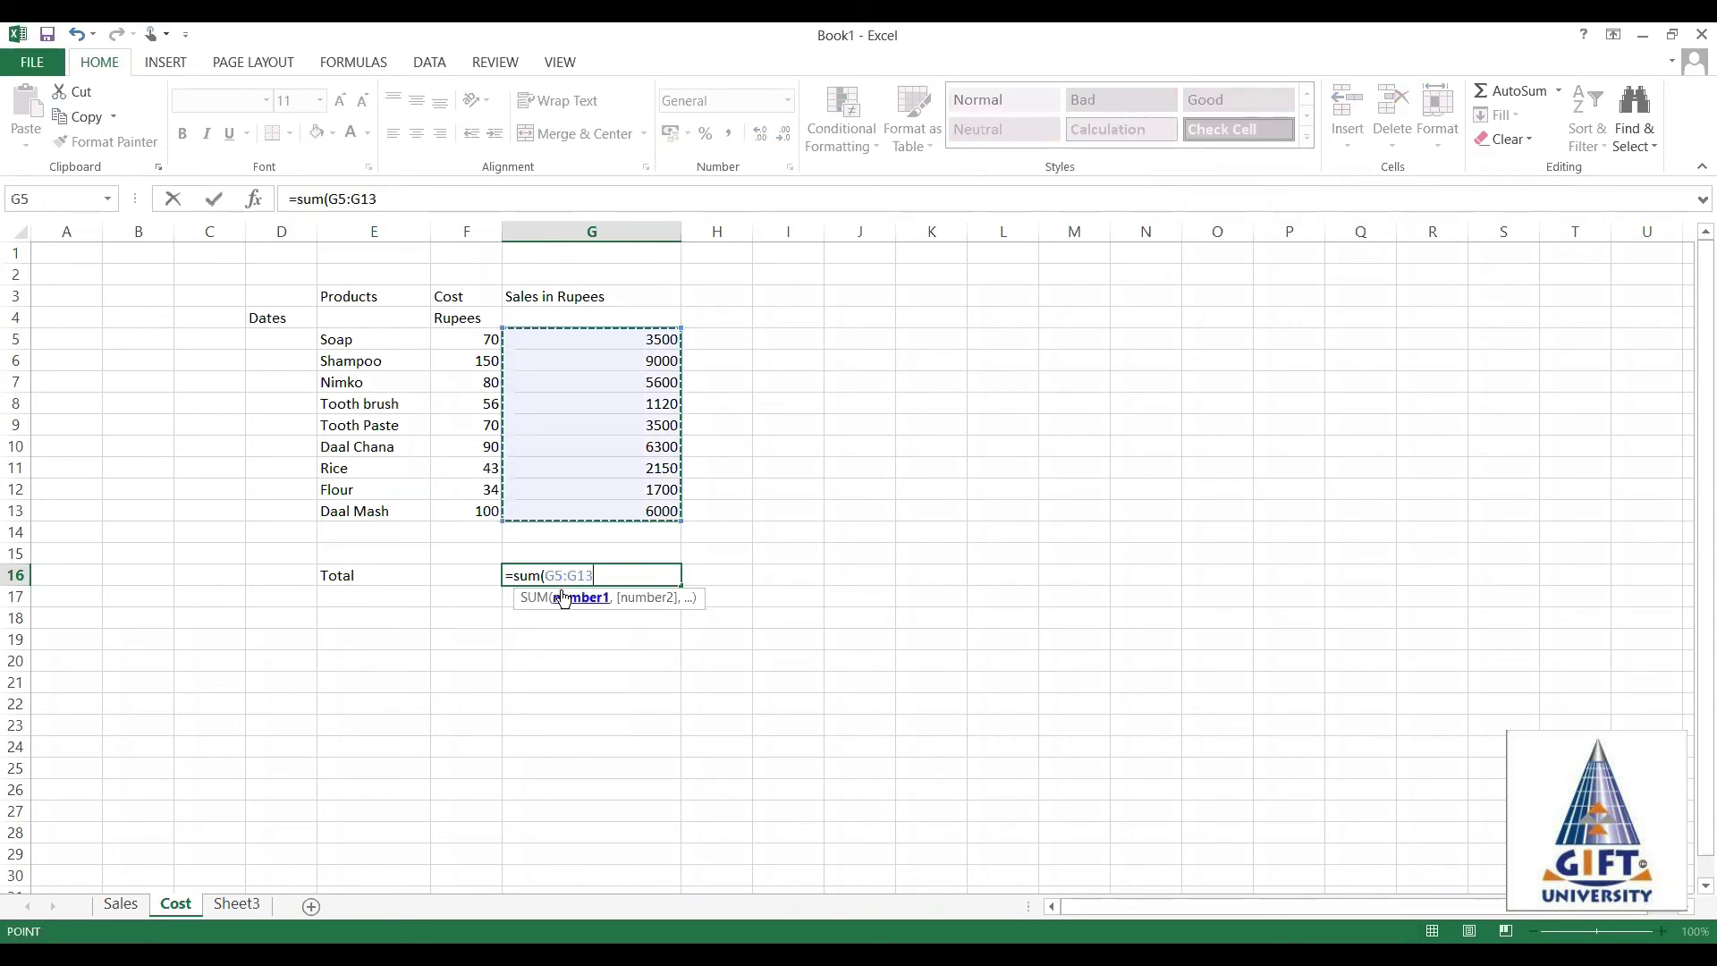
text())
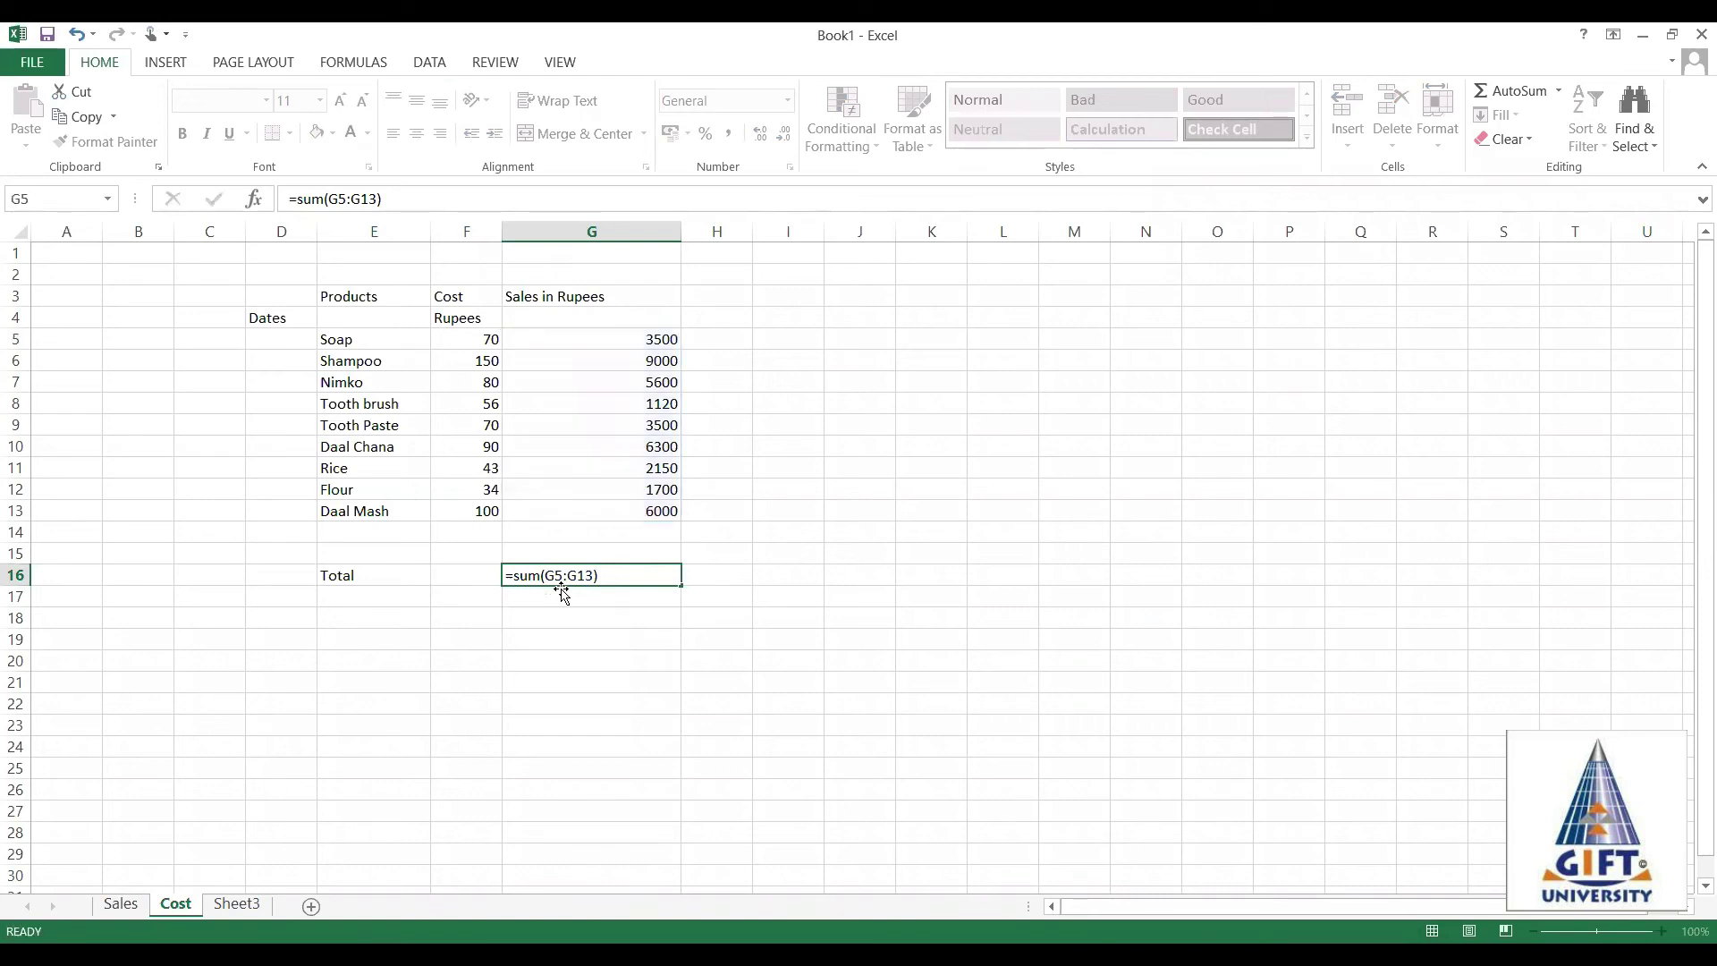
key(Return)
Link G4 to the Sales sheet's first date 06/02/2021, then check source cell E3.
click(588, 314)
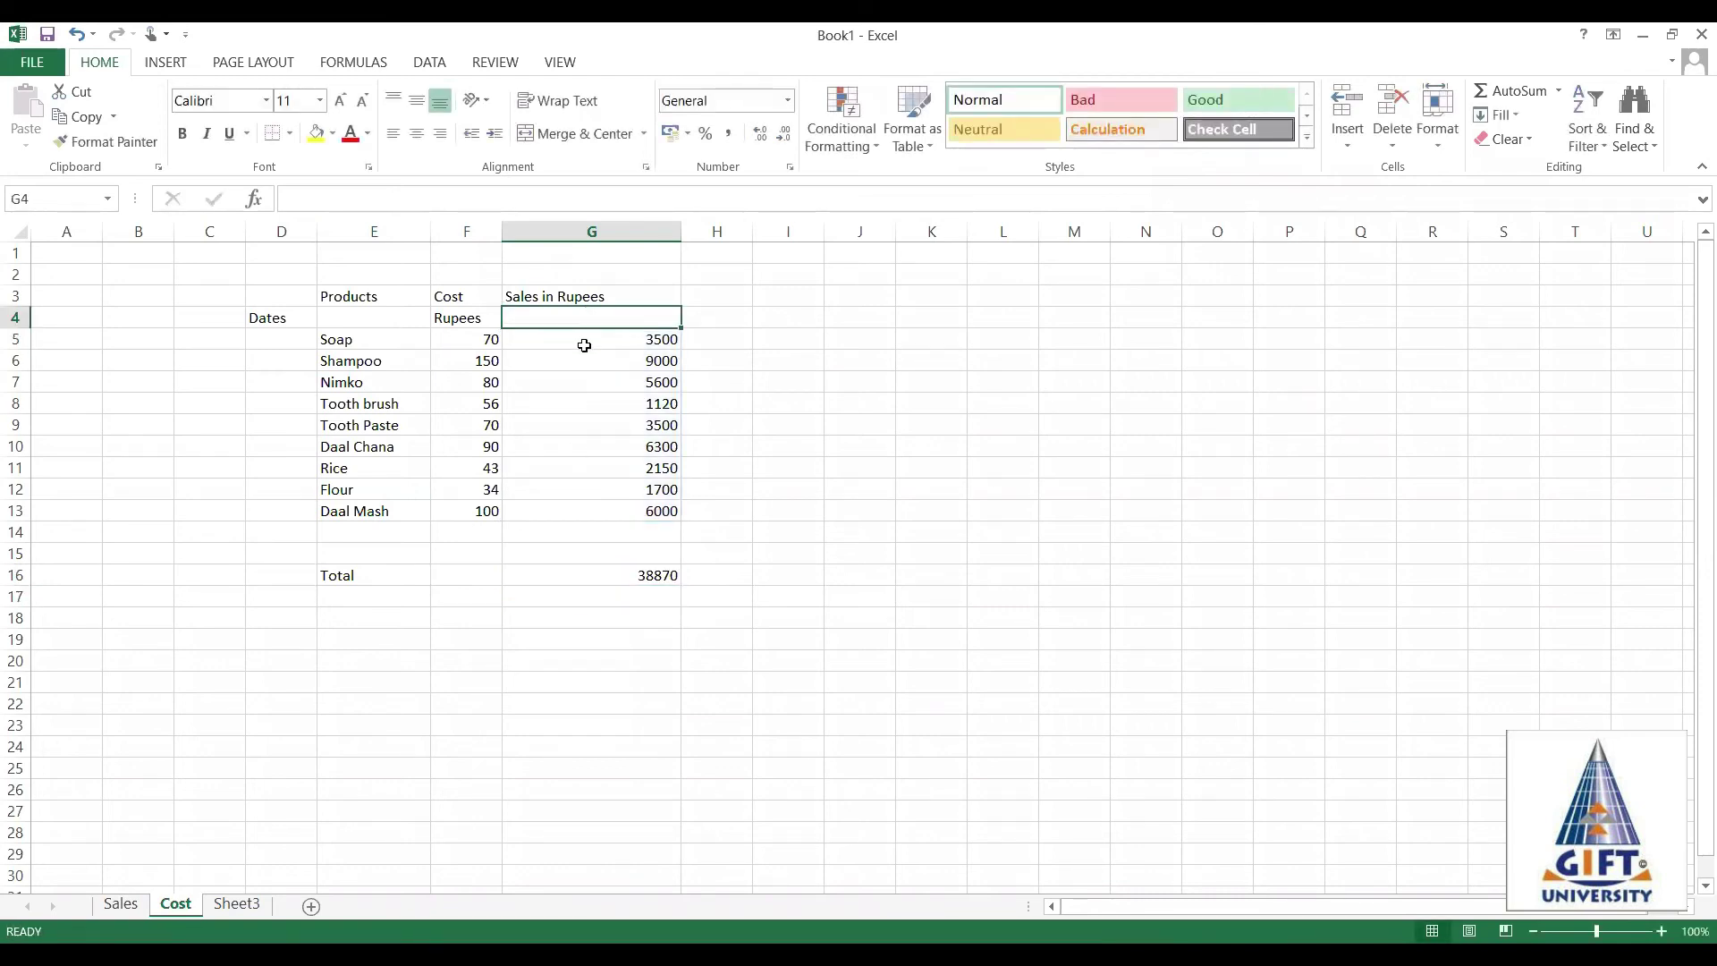
text(=)
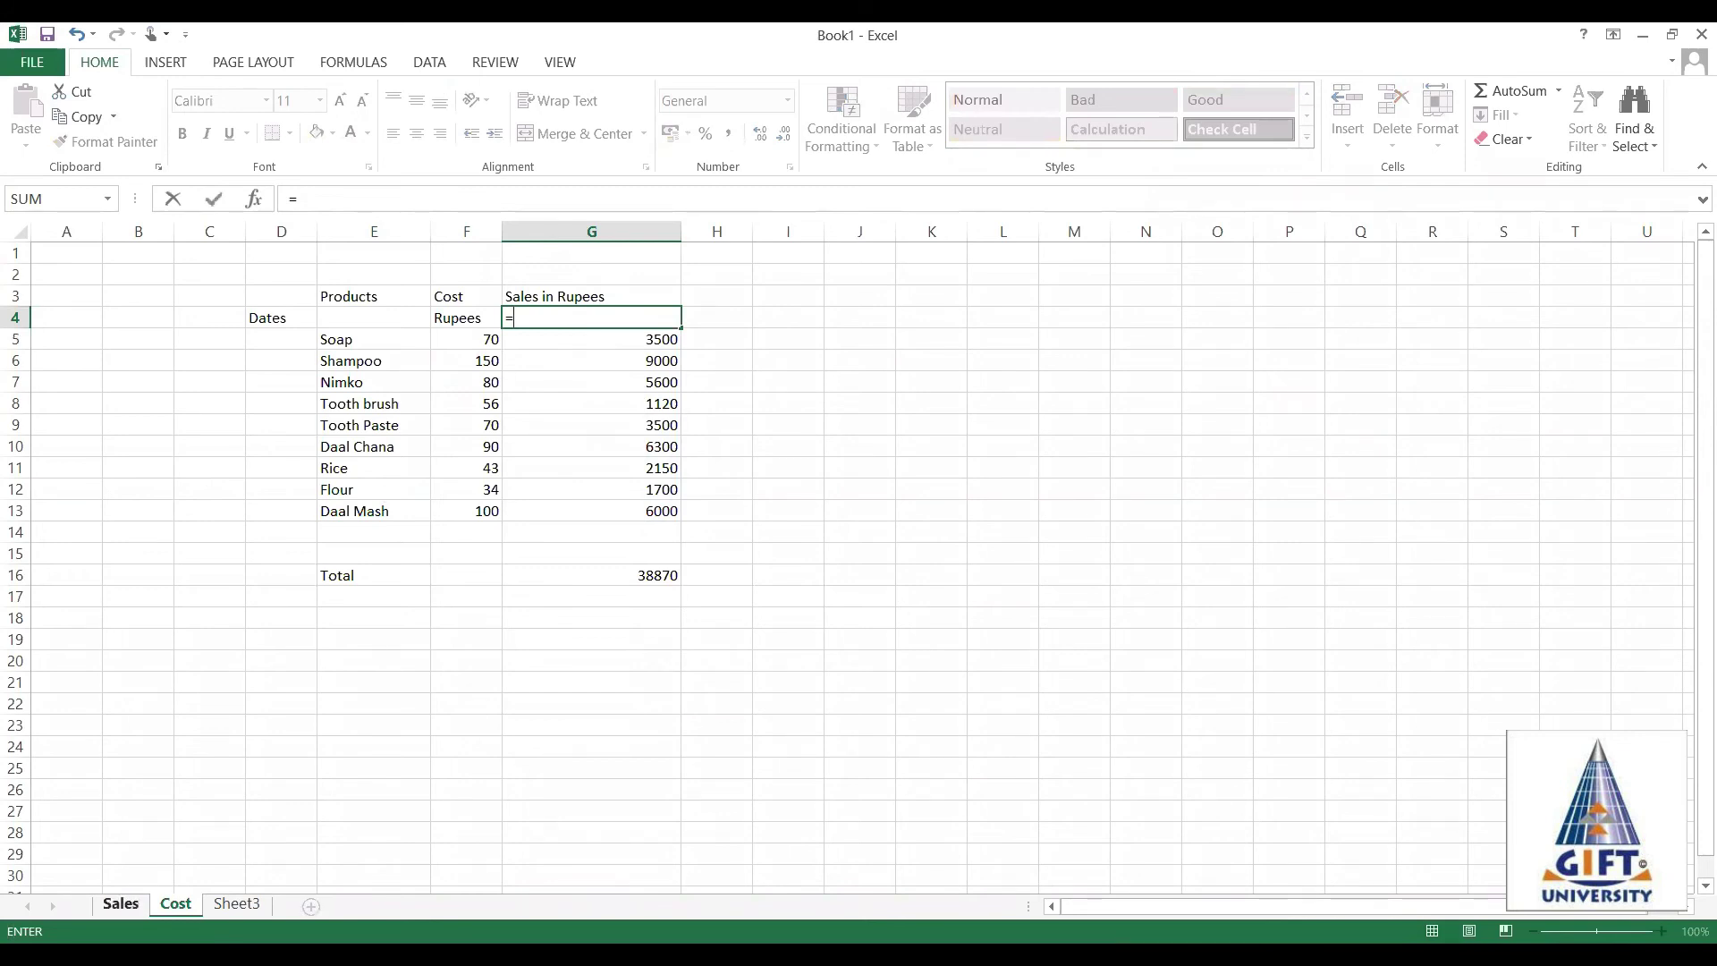
click(111, 907)
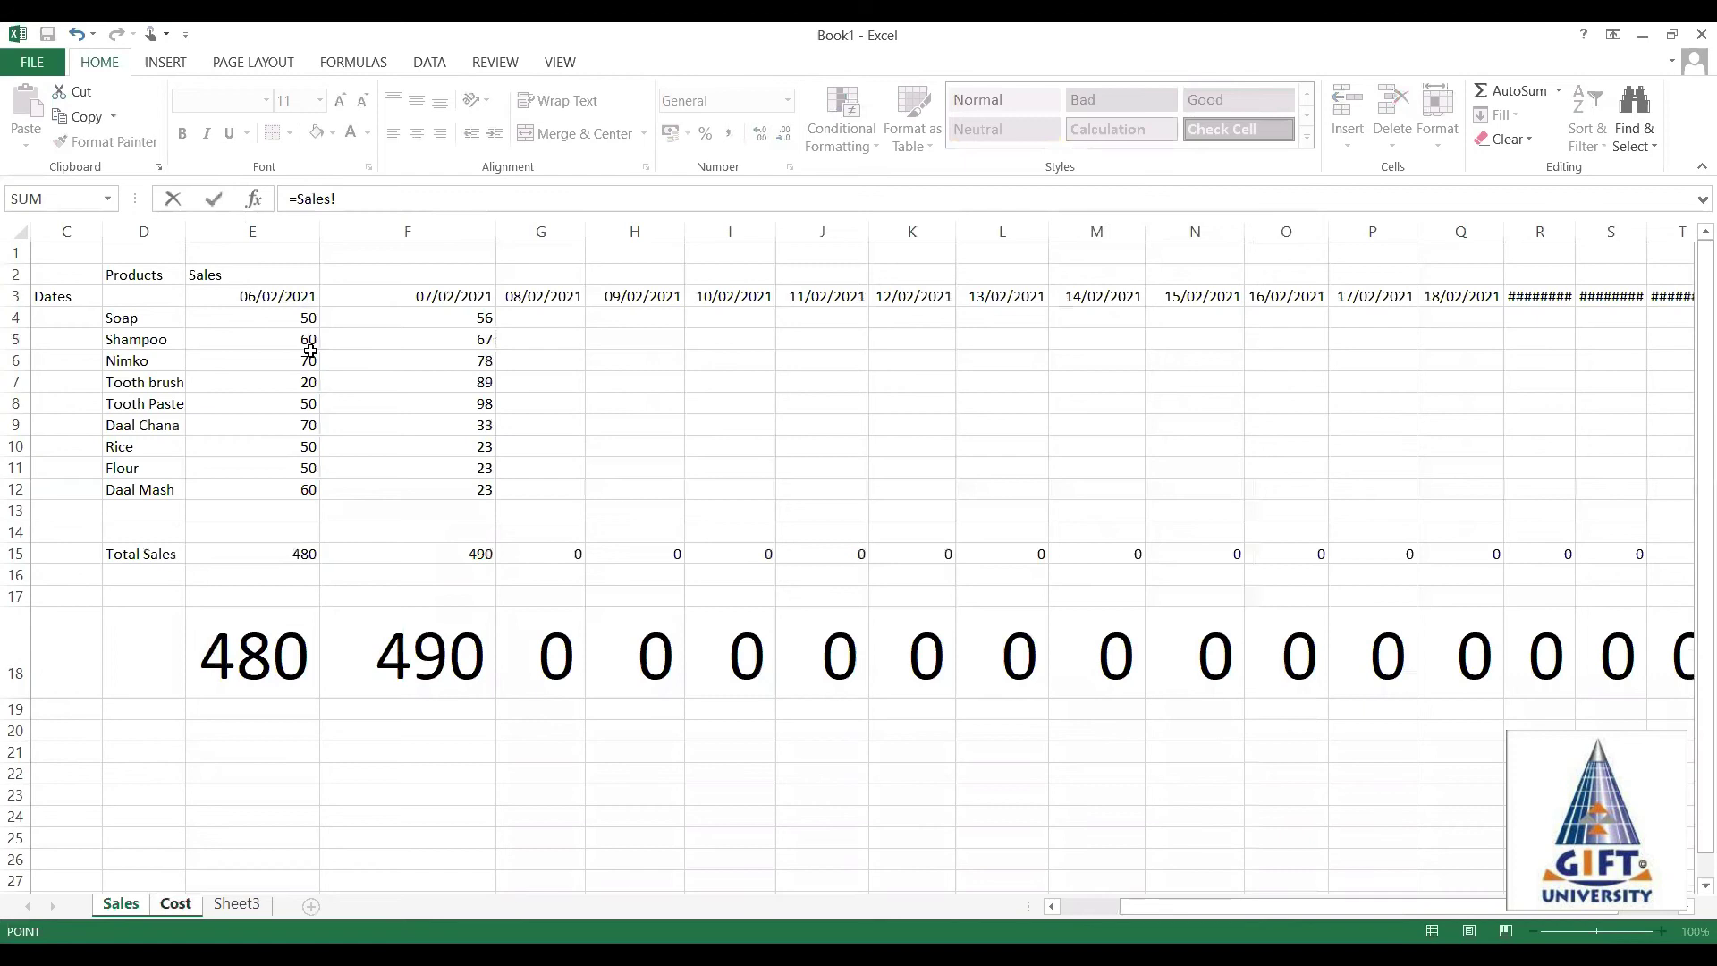
key(Return)
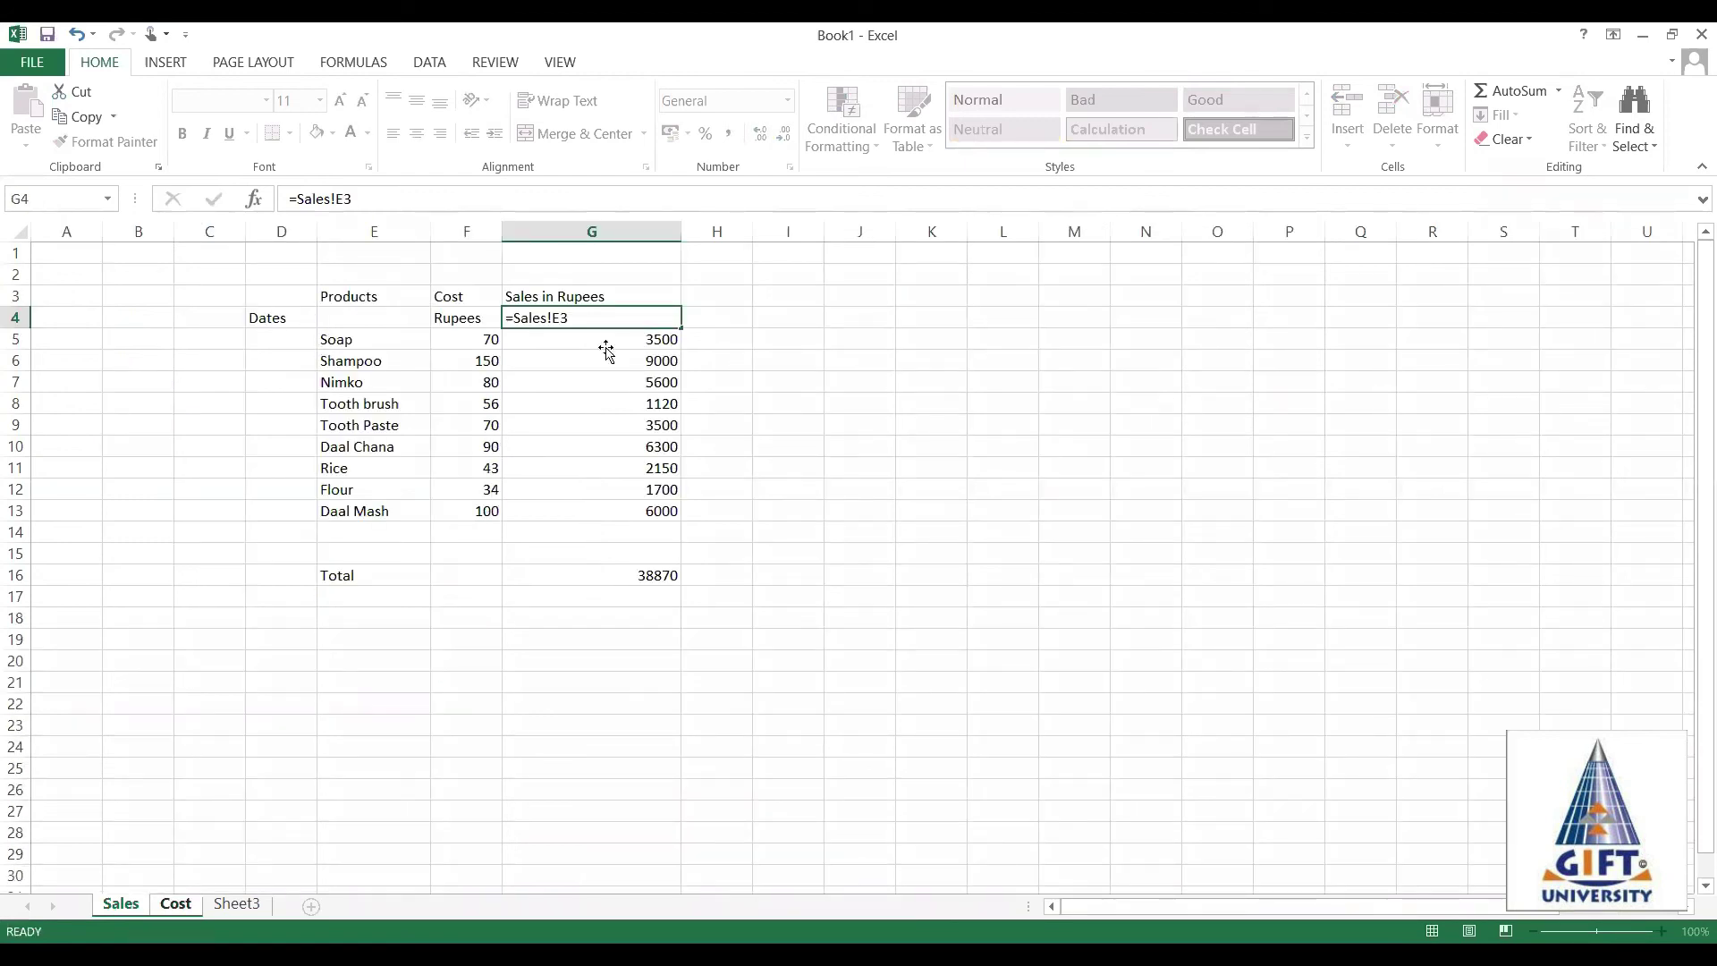
key(Return)
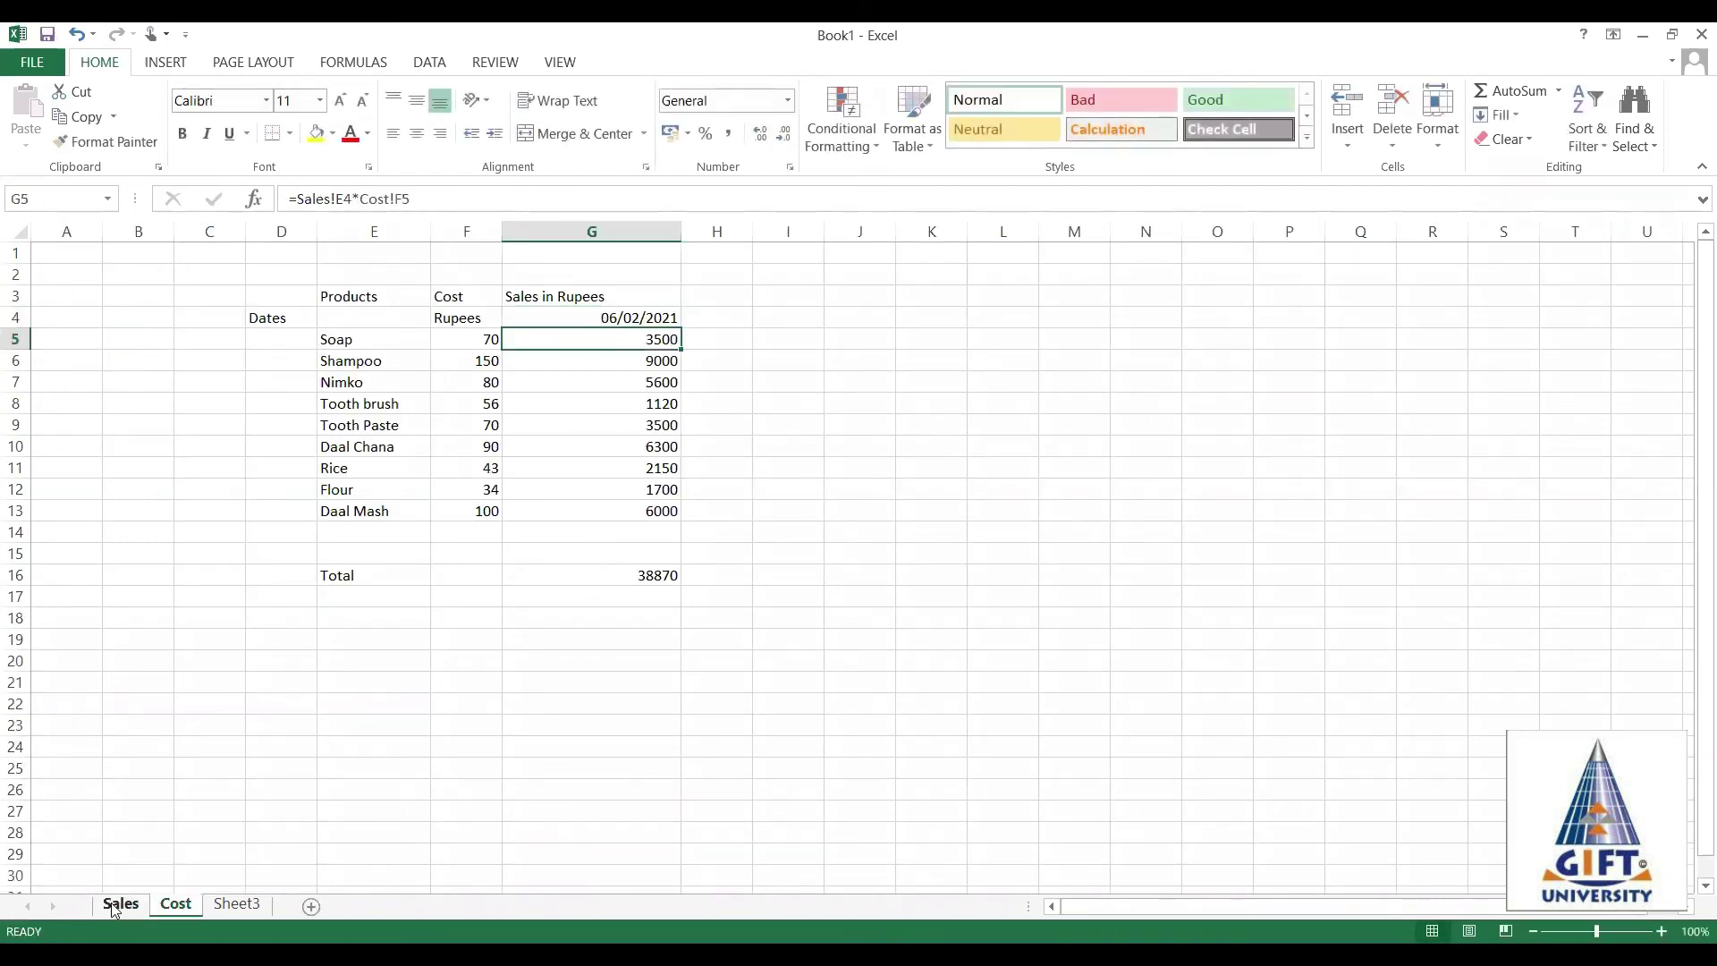
click(121, 905)
click(120, 905)
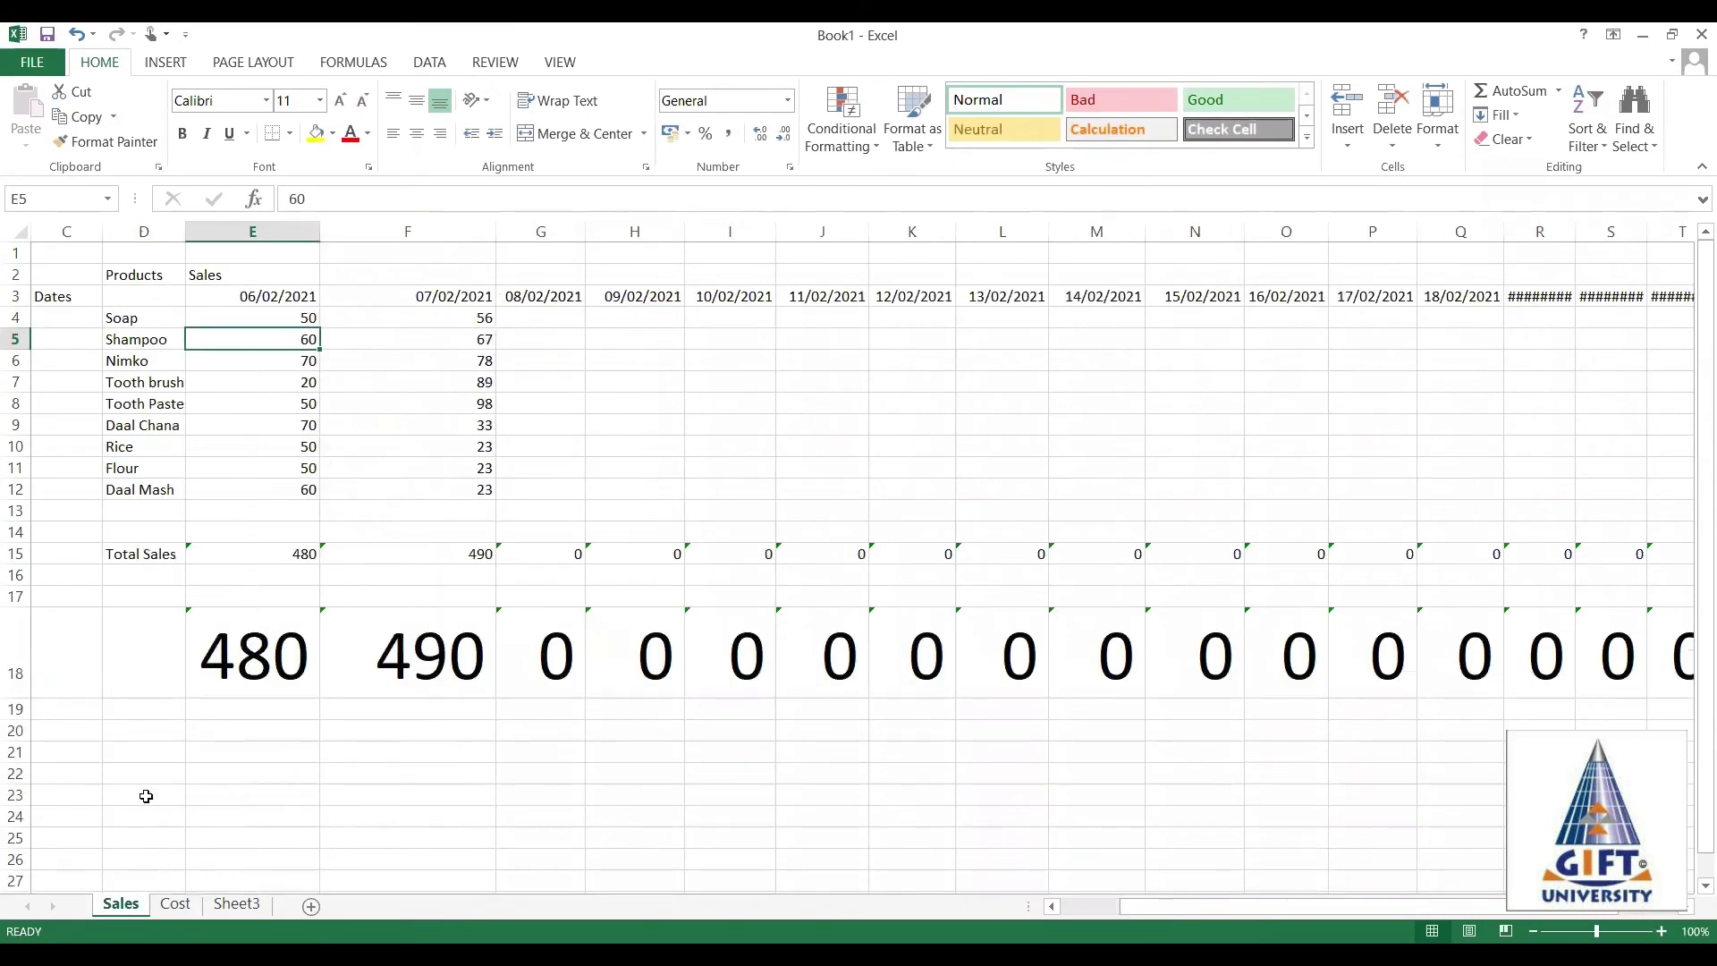
click(226, 300)
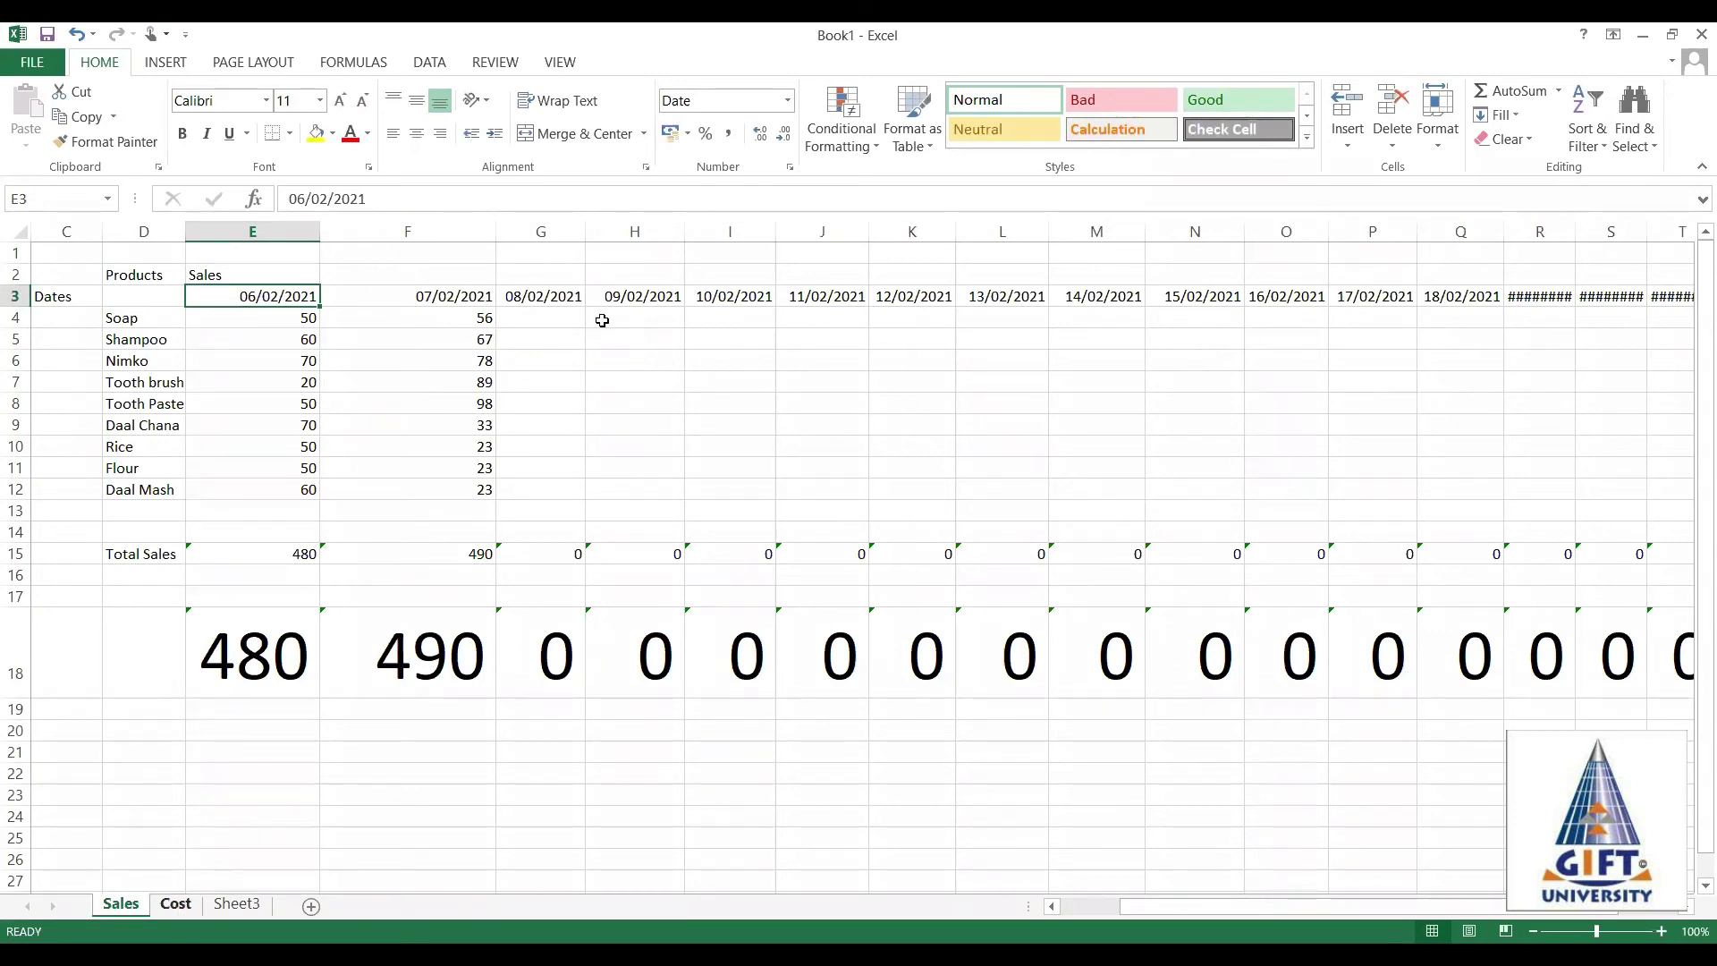
Make header row 3 bold, centred, font size 18, with a yellow fill.
key(ctrl+Page_Down)
click(573, 294)
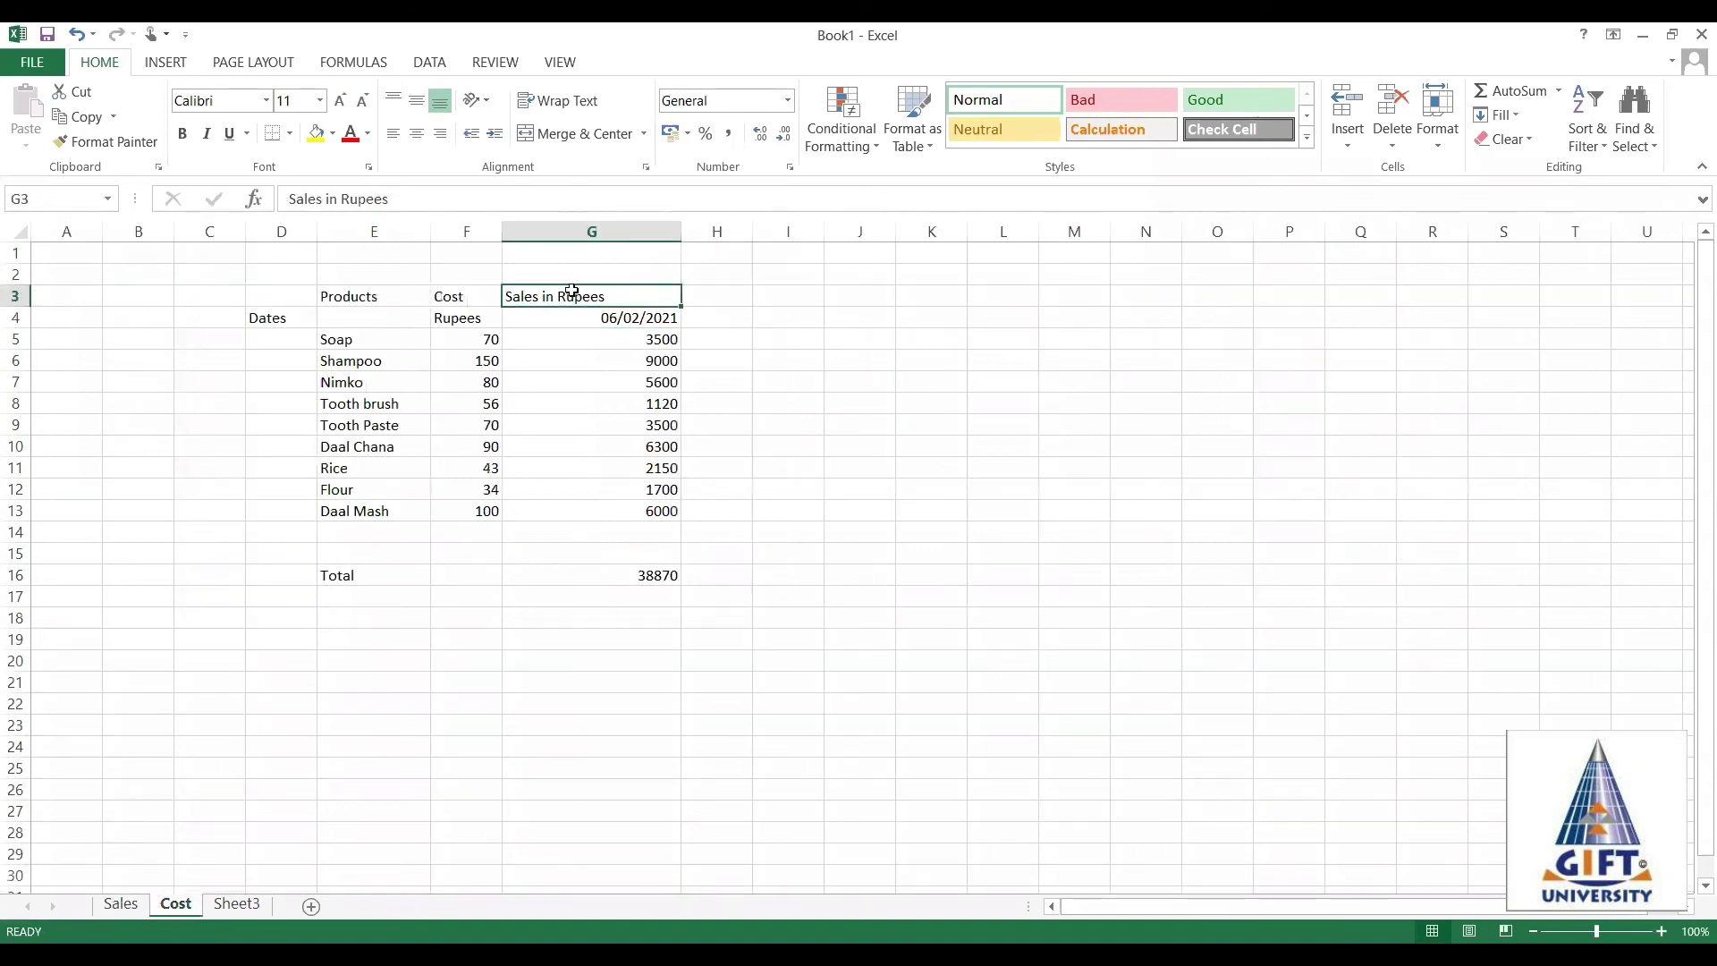
click(337, 295)
click(15, 296)
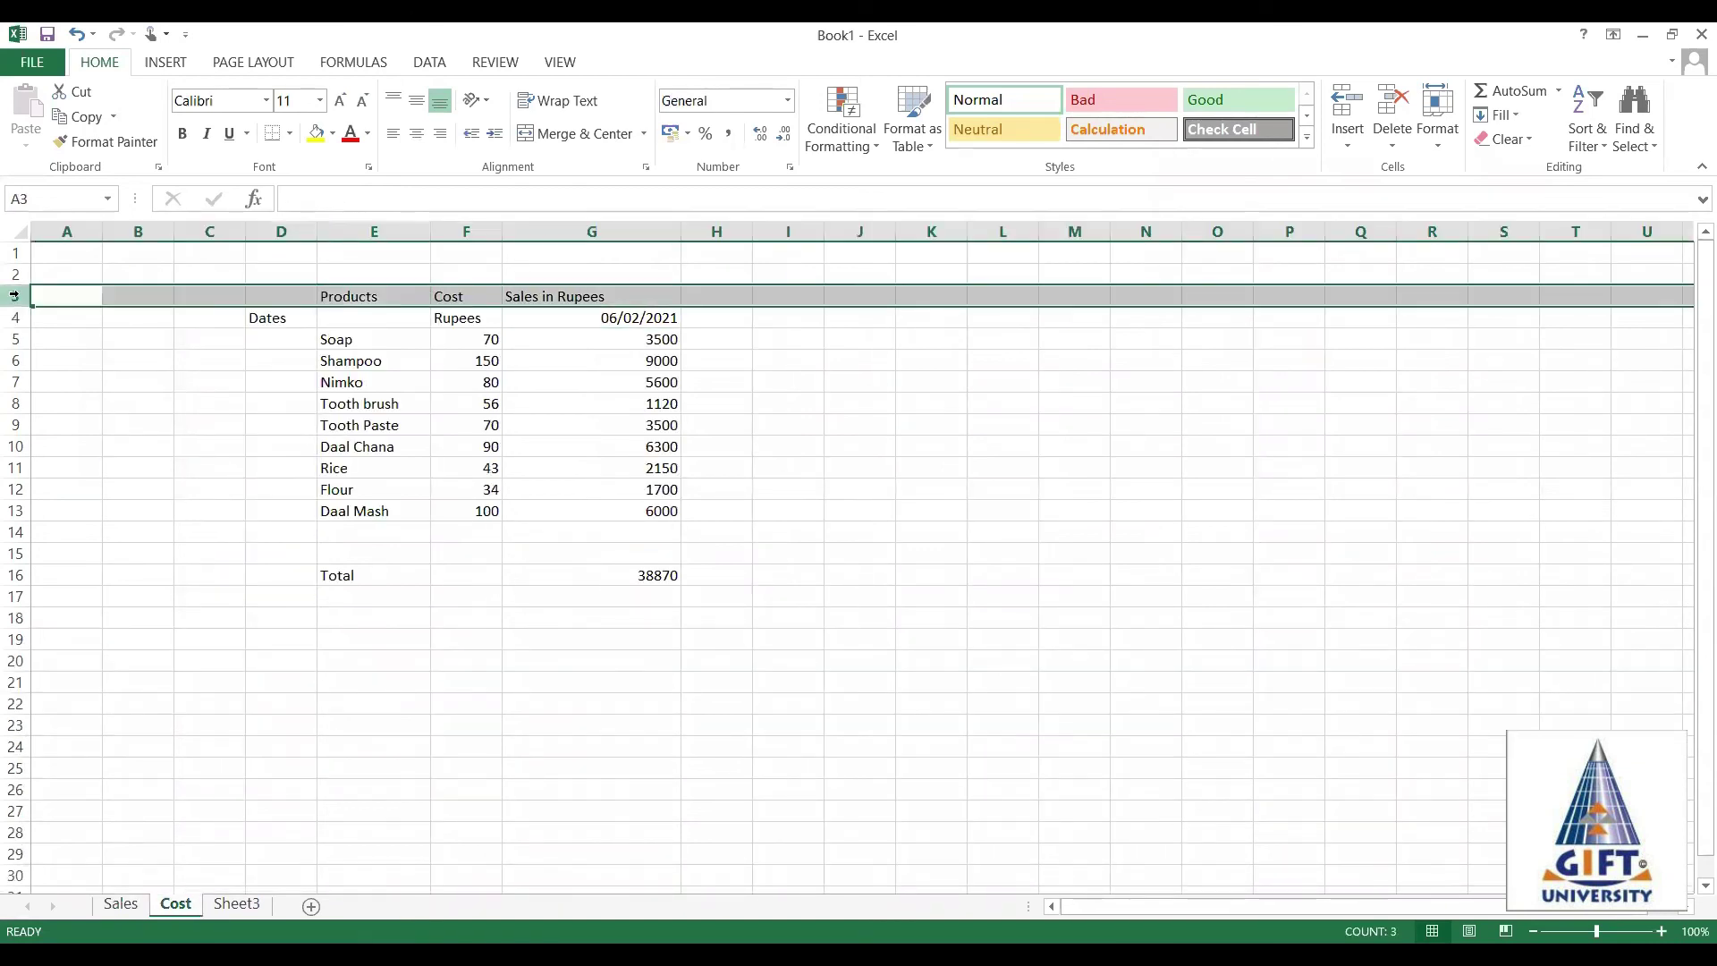
key(ctrl+b)
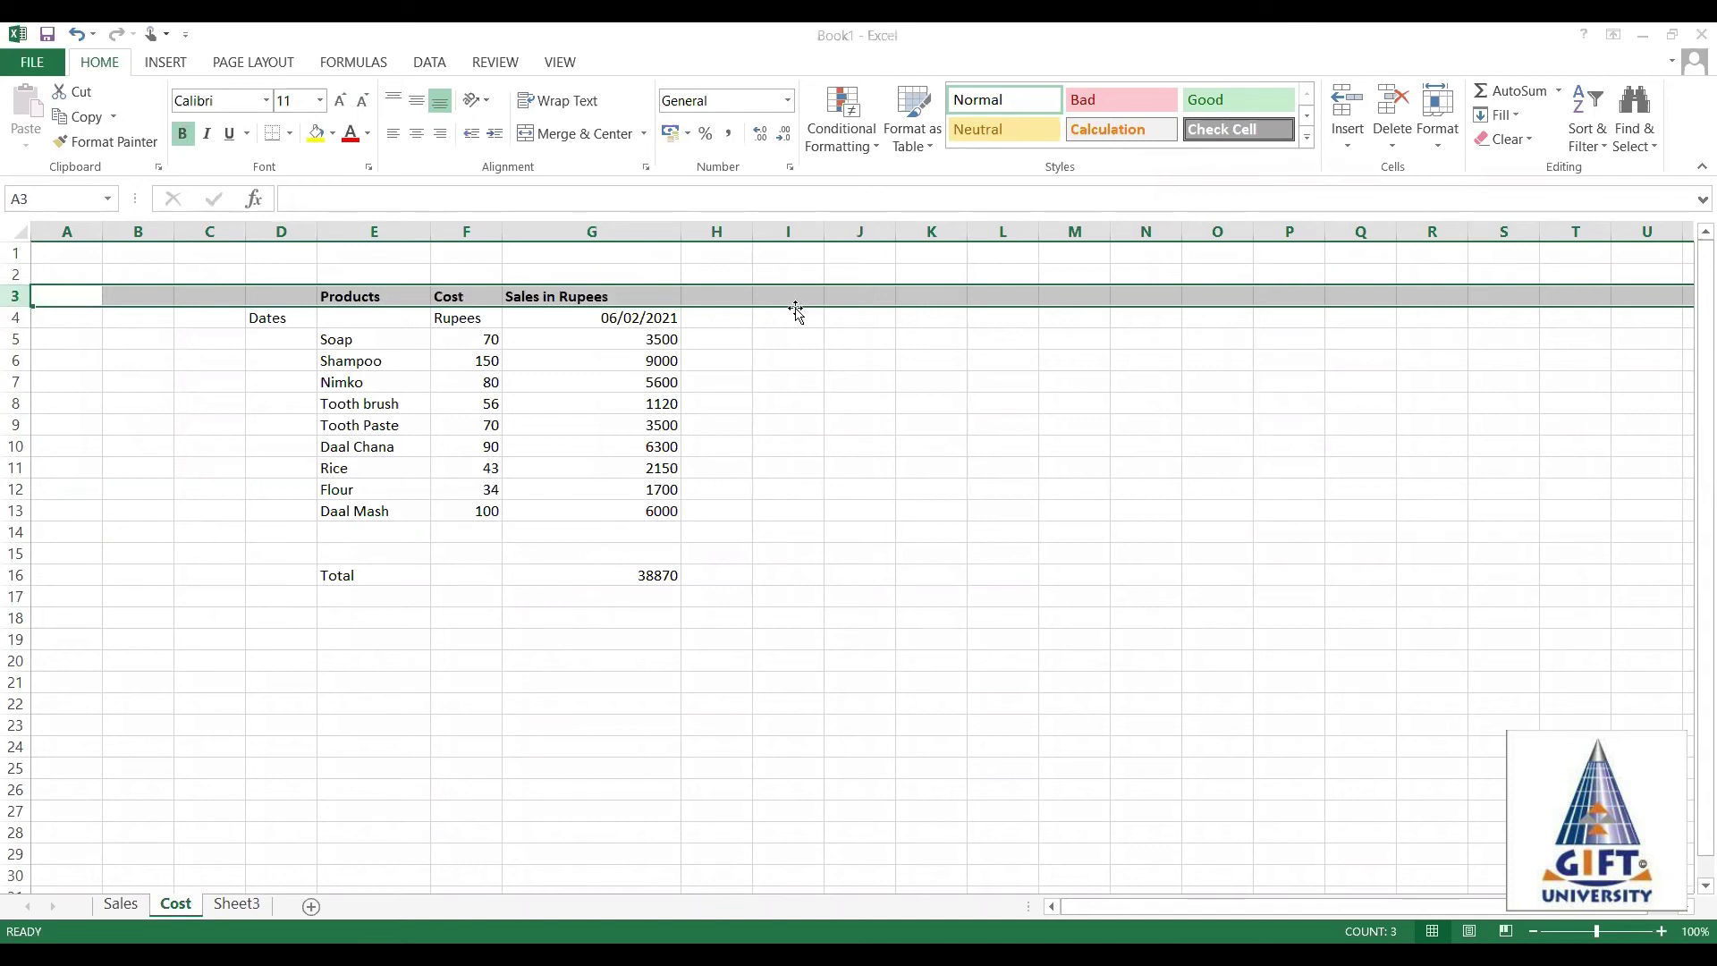
click(15, 296)
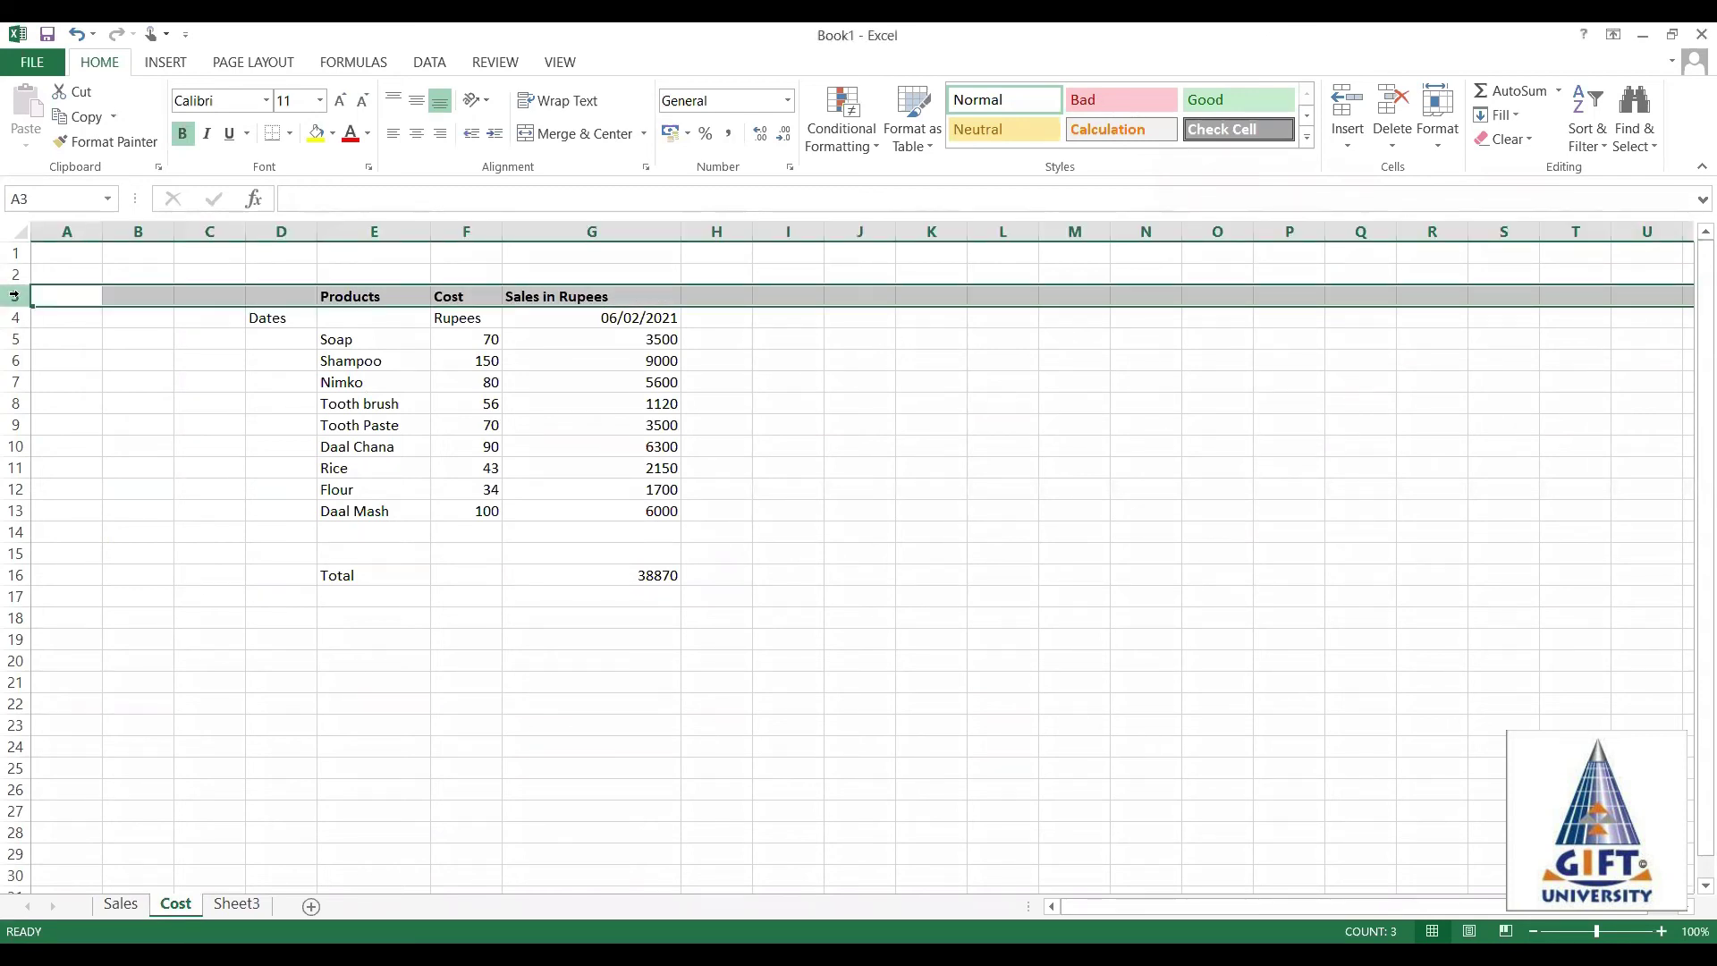
click(417, 136)
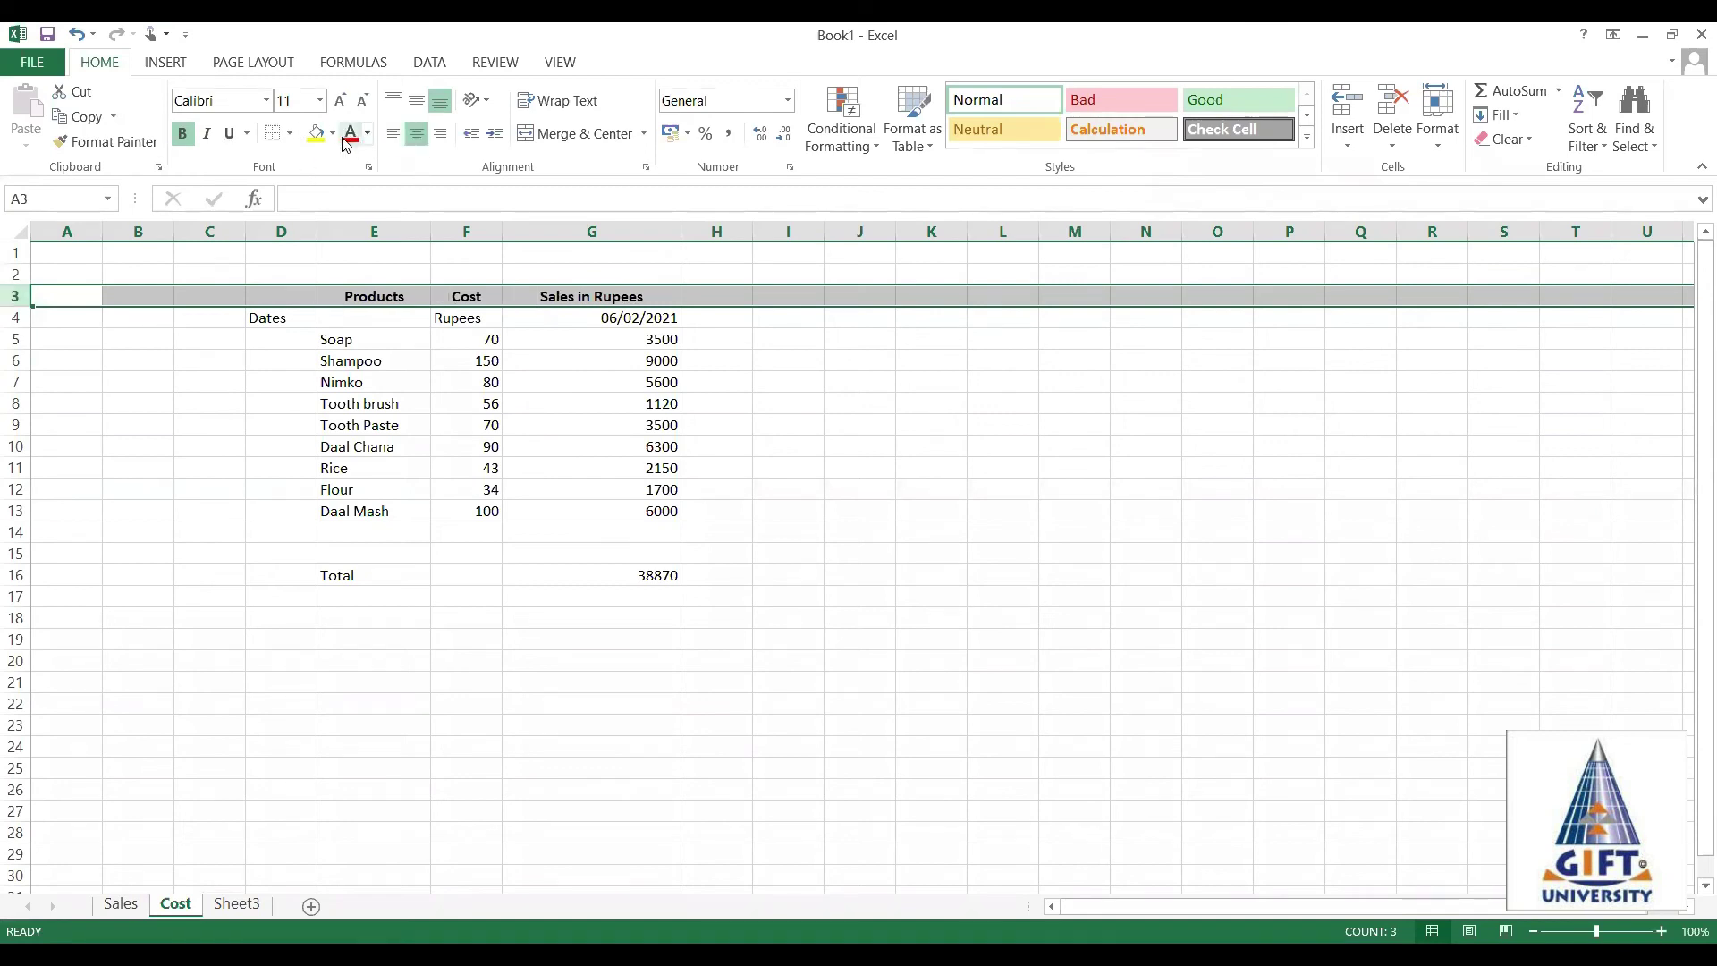
click(347, 101)
click(347, 101)
click(347, 101)
click(347, 102)
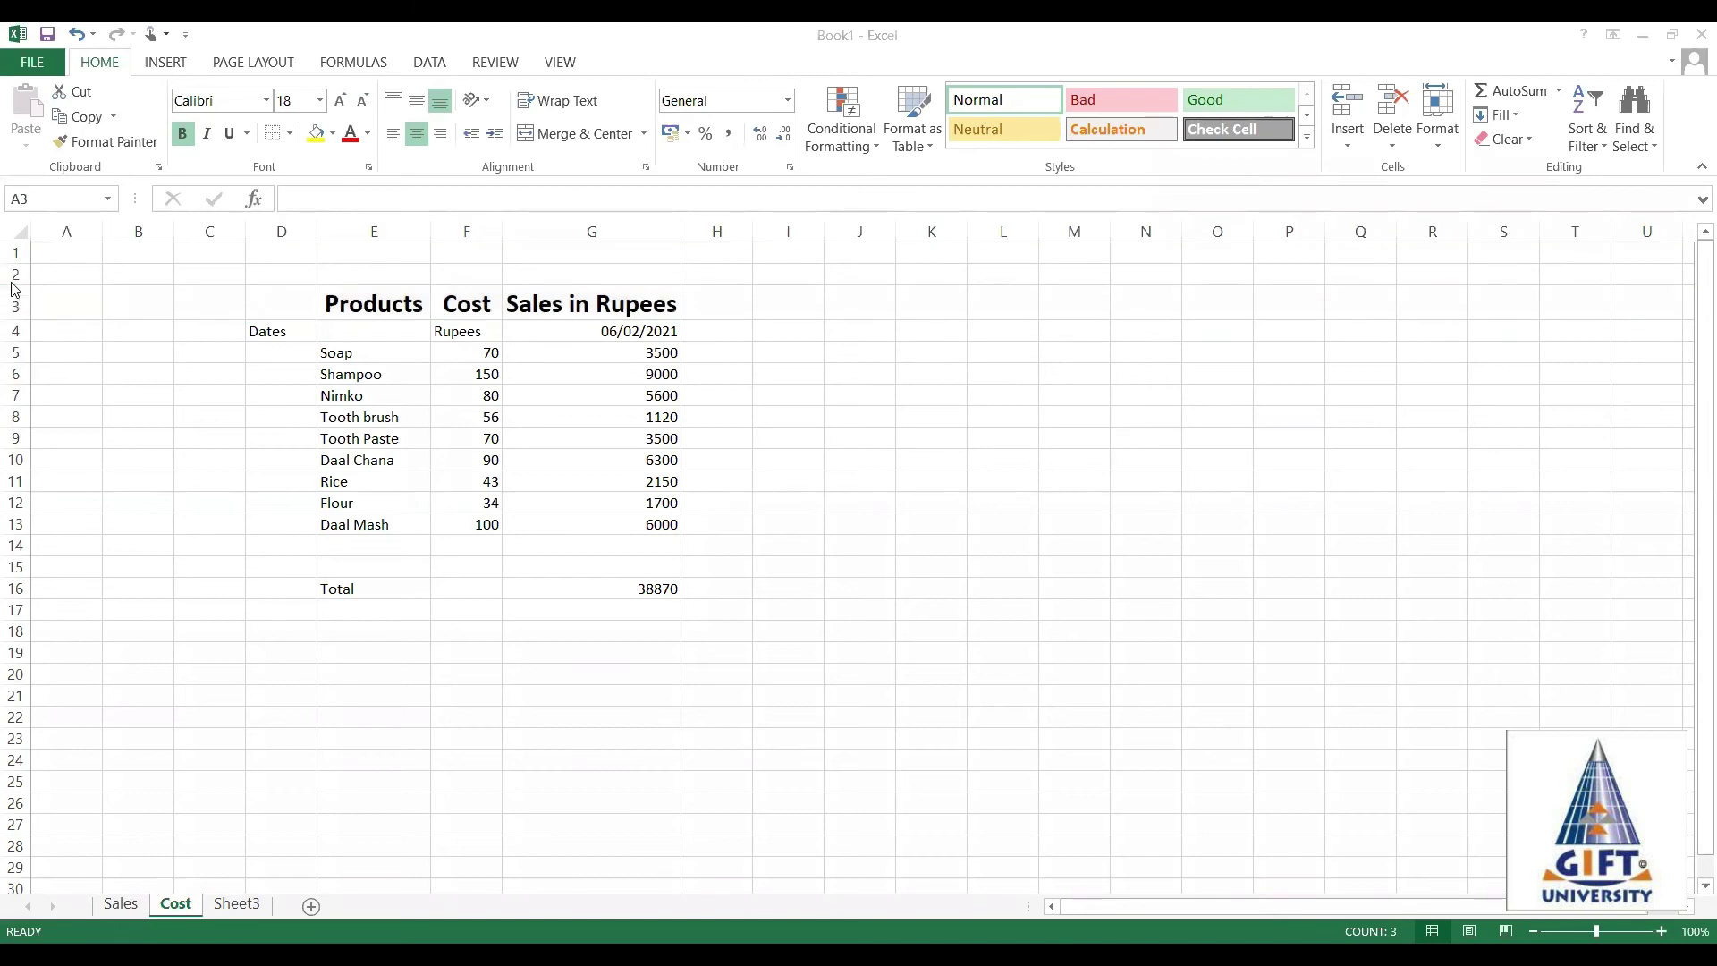
click(5, 309)
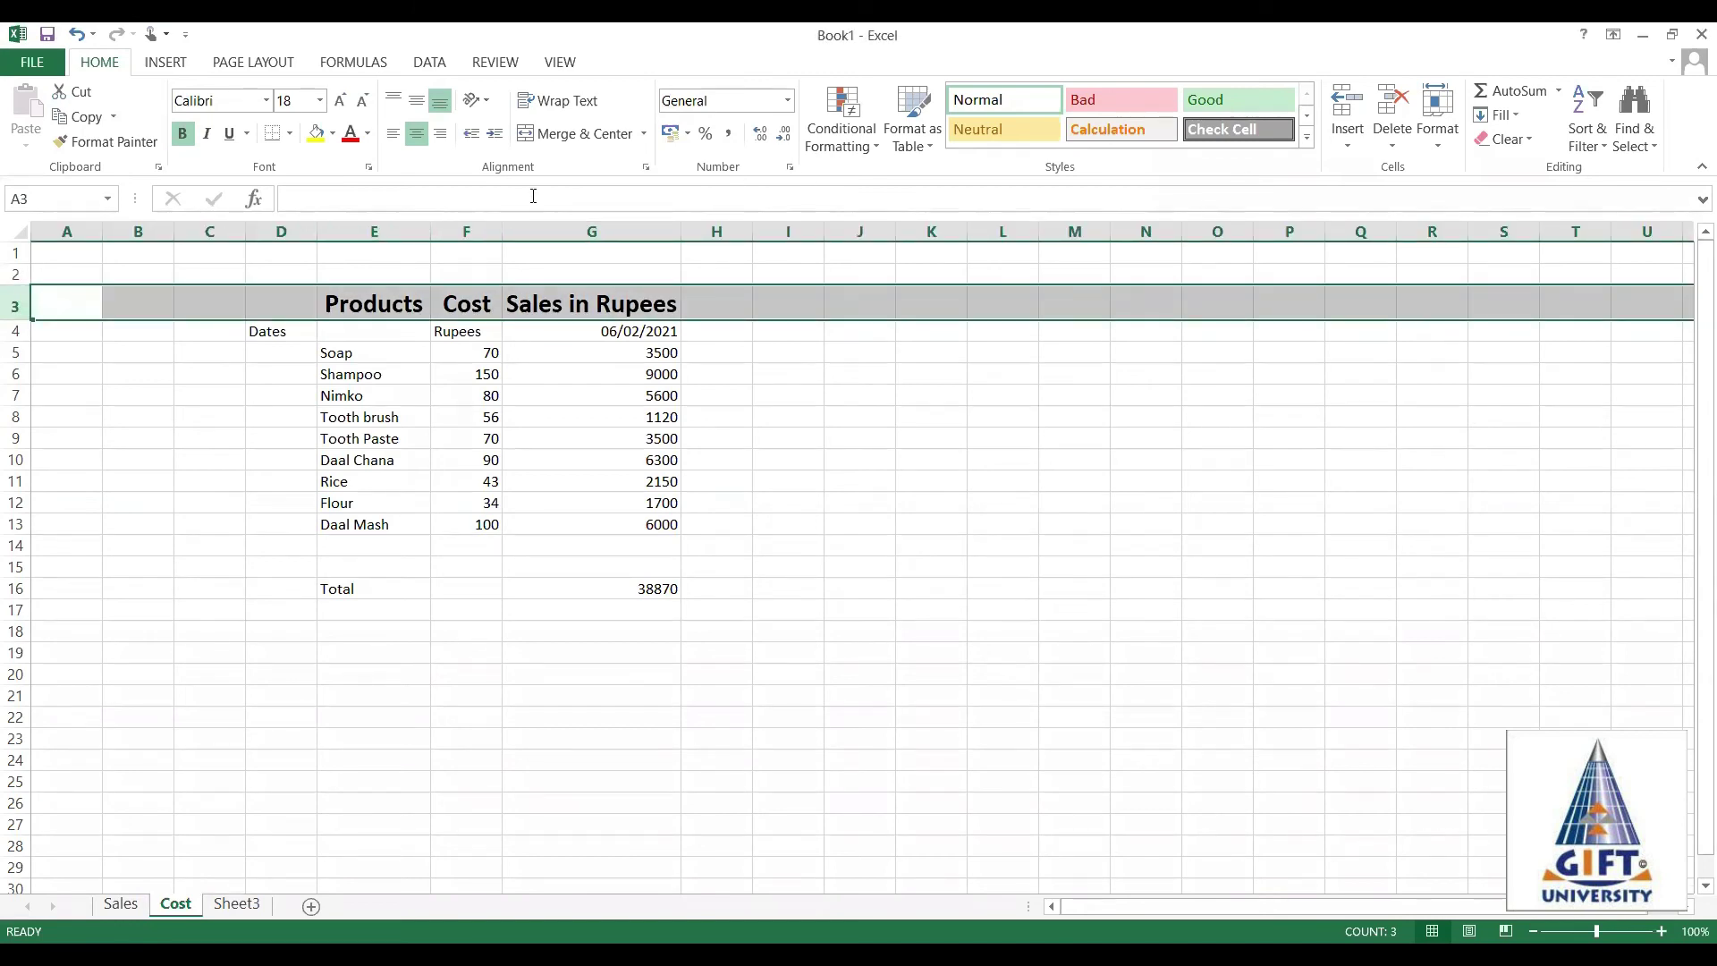
click(316, 133)
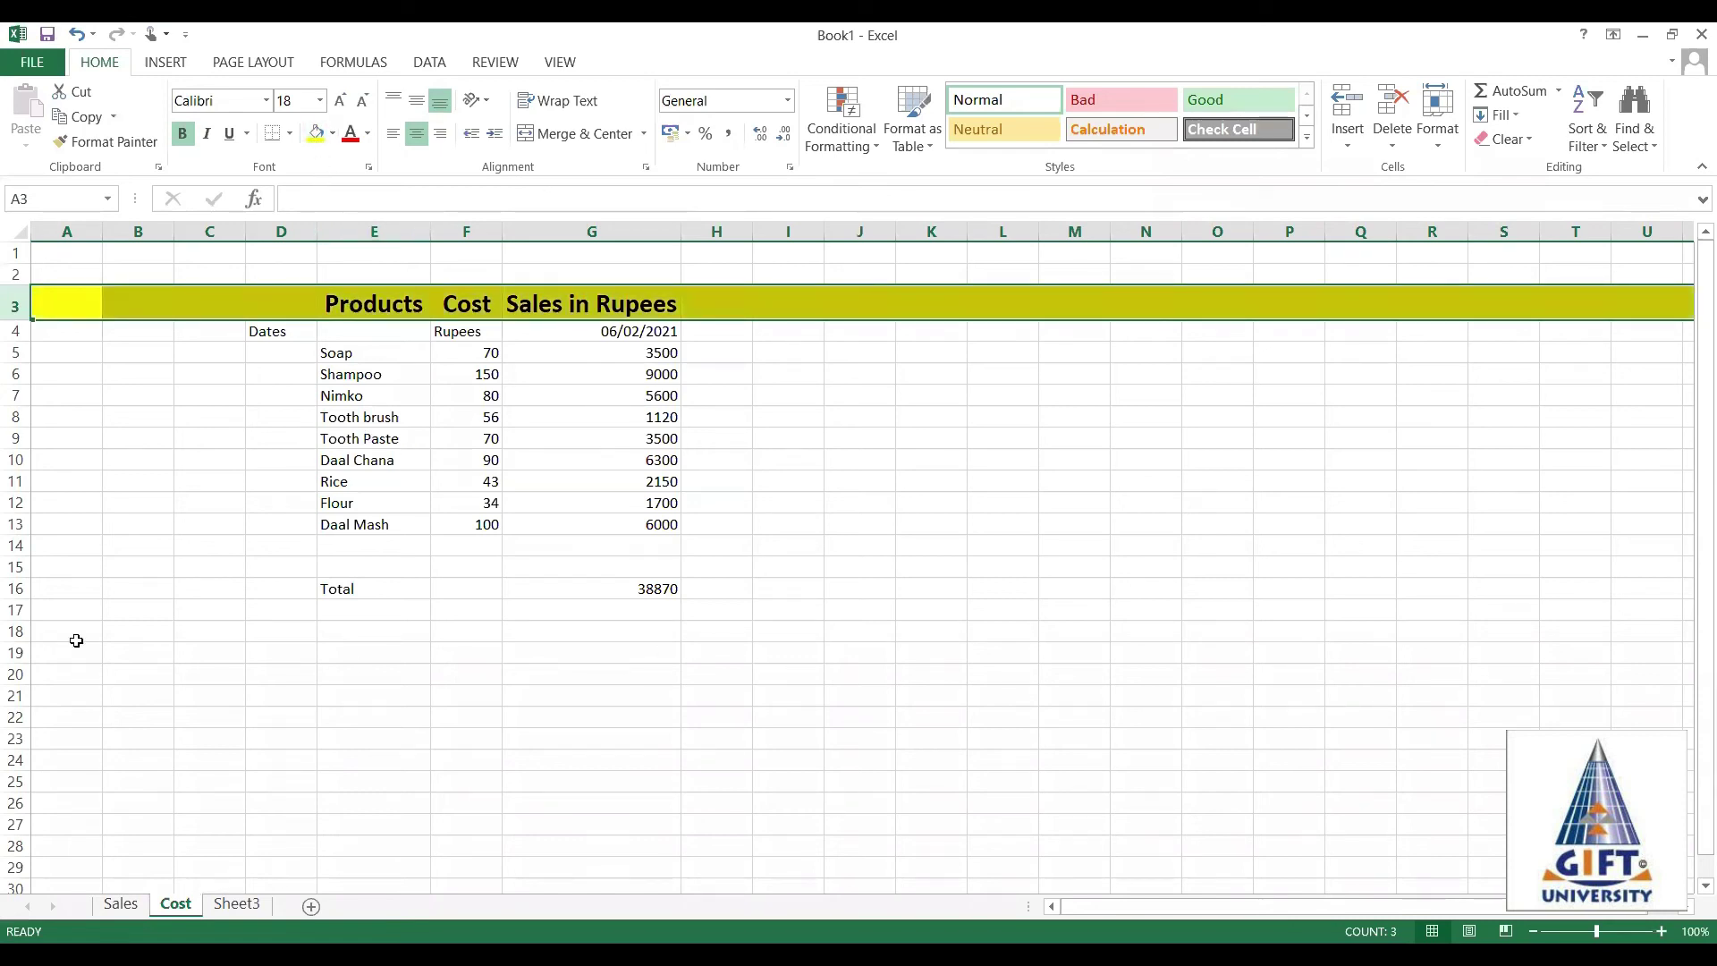
Set Total row 16 to font size 18 with a light blue fill.
click(14, 588)
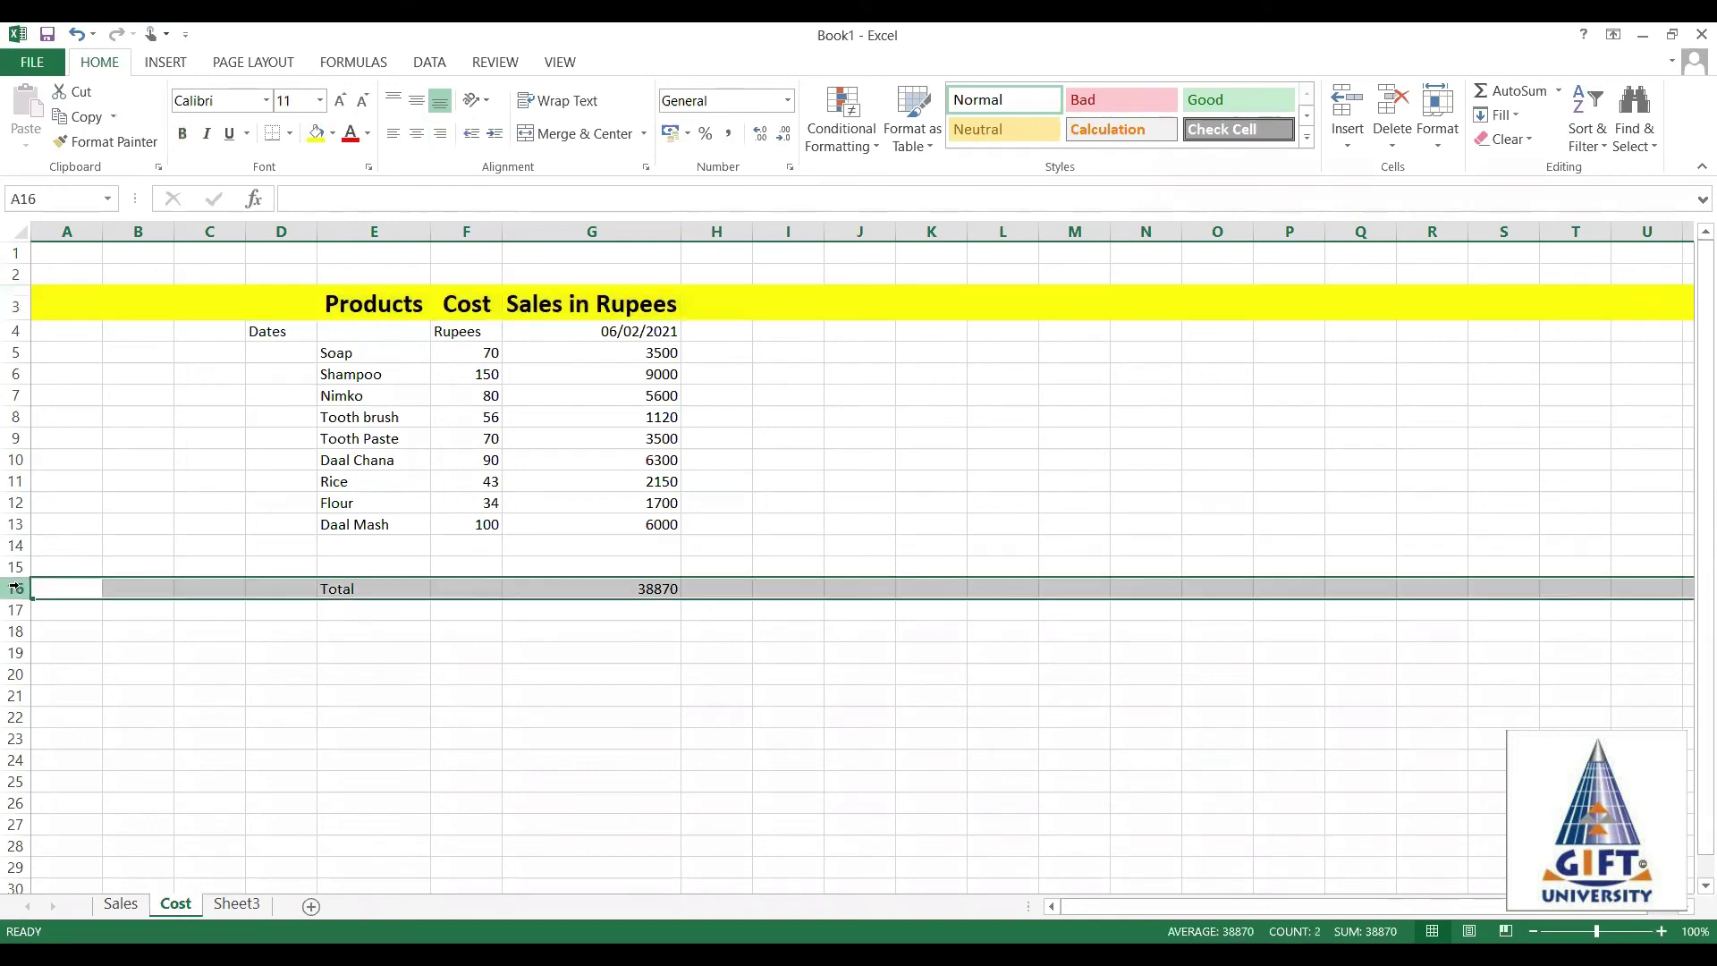
click(341, 102)
click(341, 102)
click(341, 102)
click(341, 102)
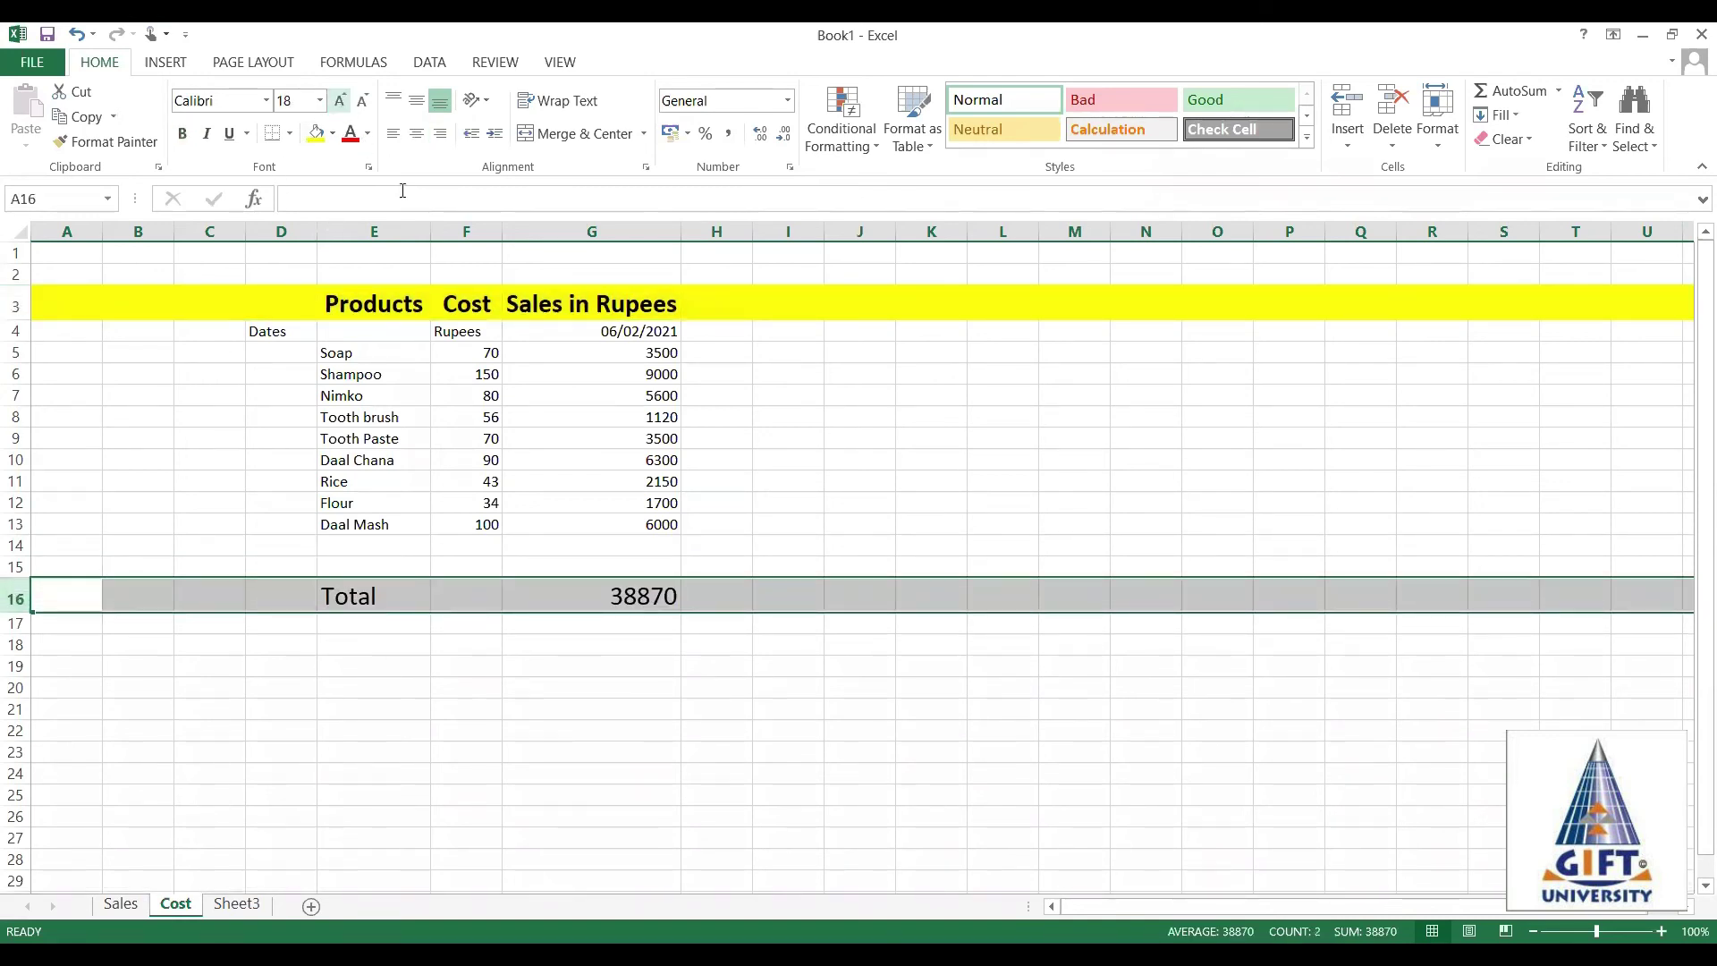
click(332, 136)
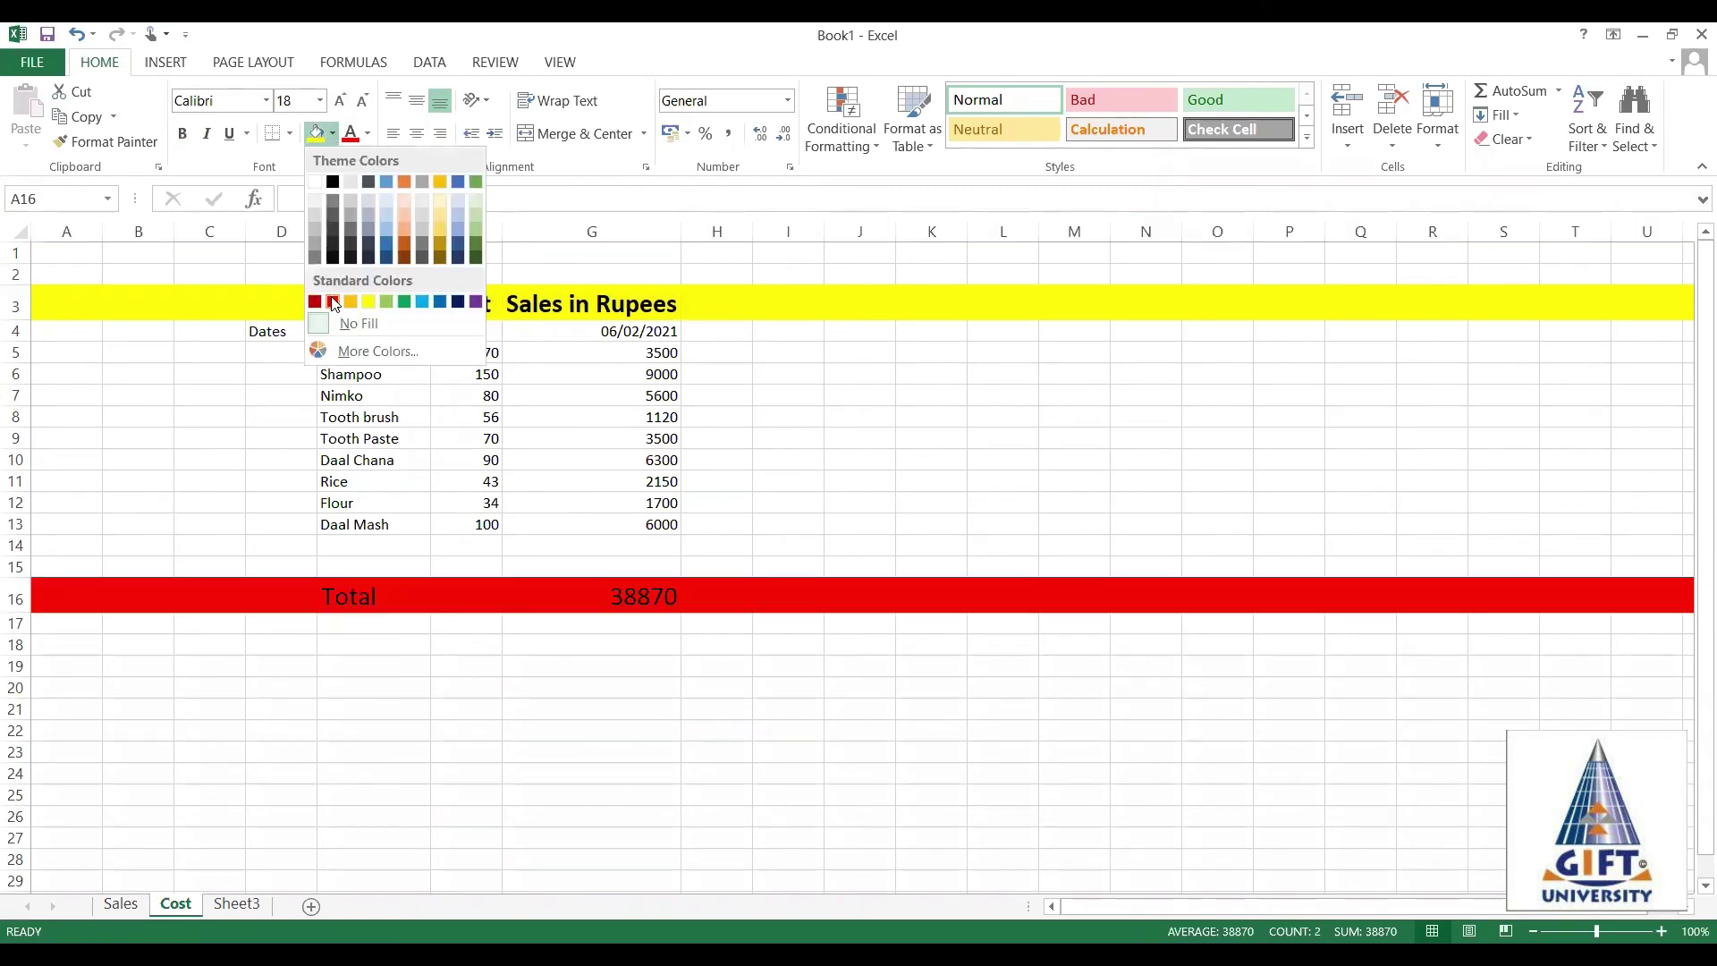
click(425, 308)
click(563, 486)
click(277, 352)
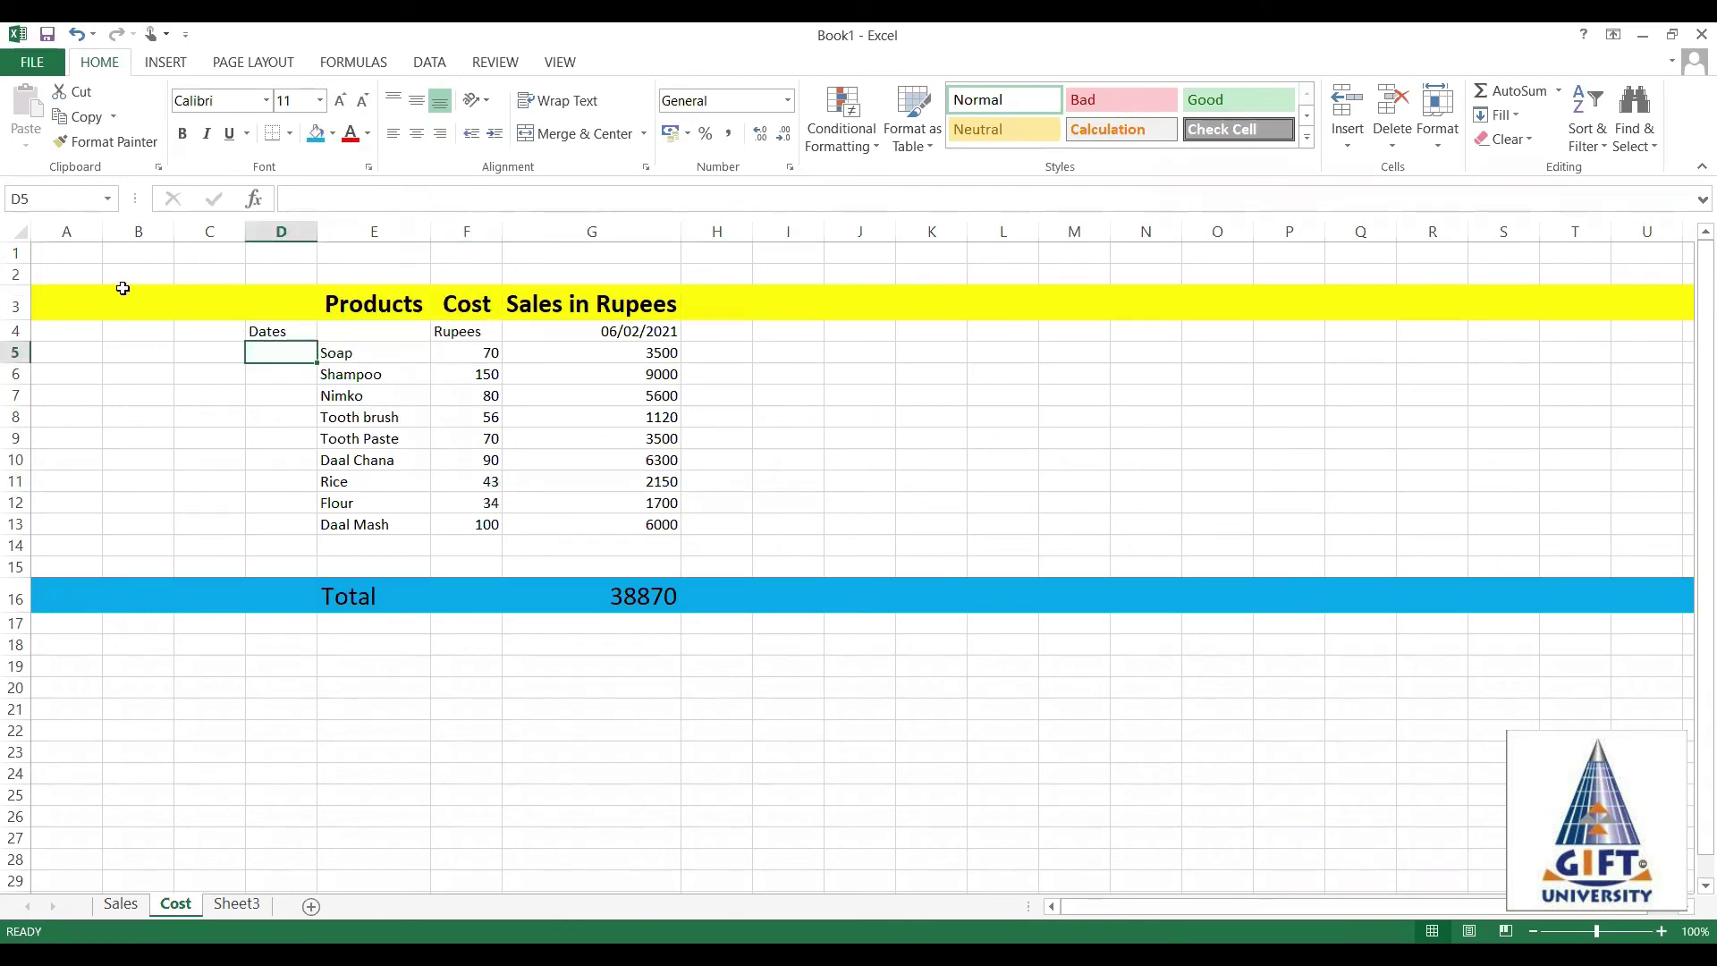
click(15, 307)
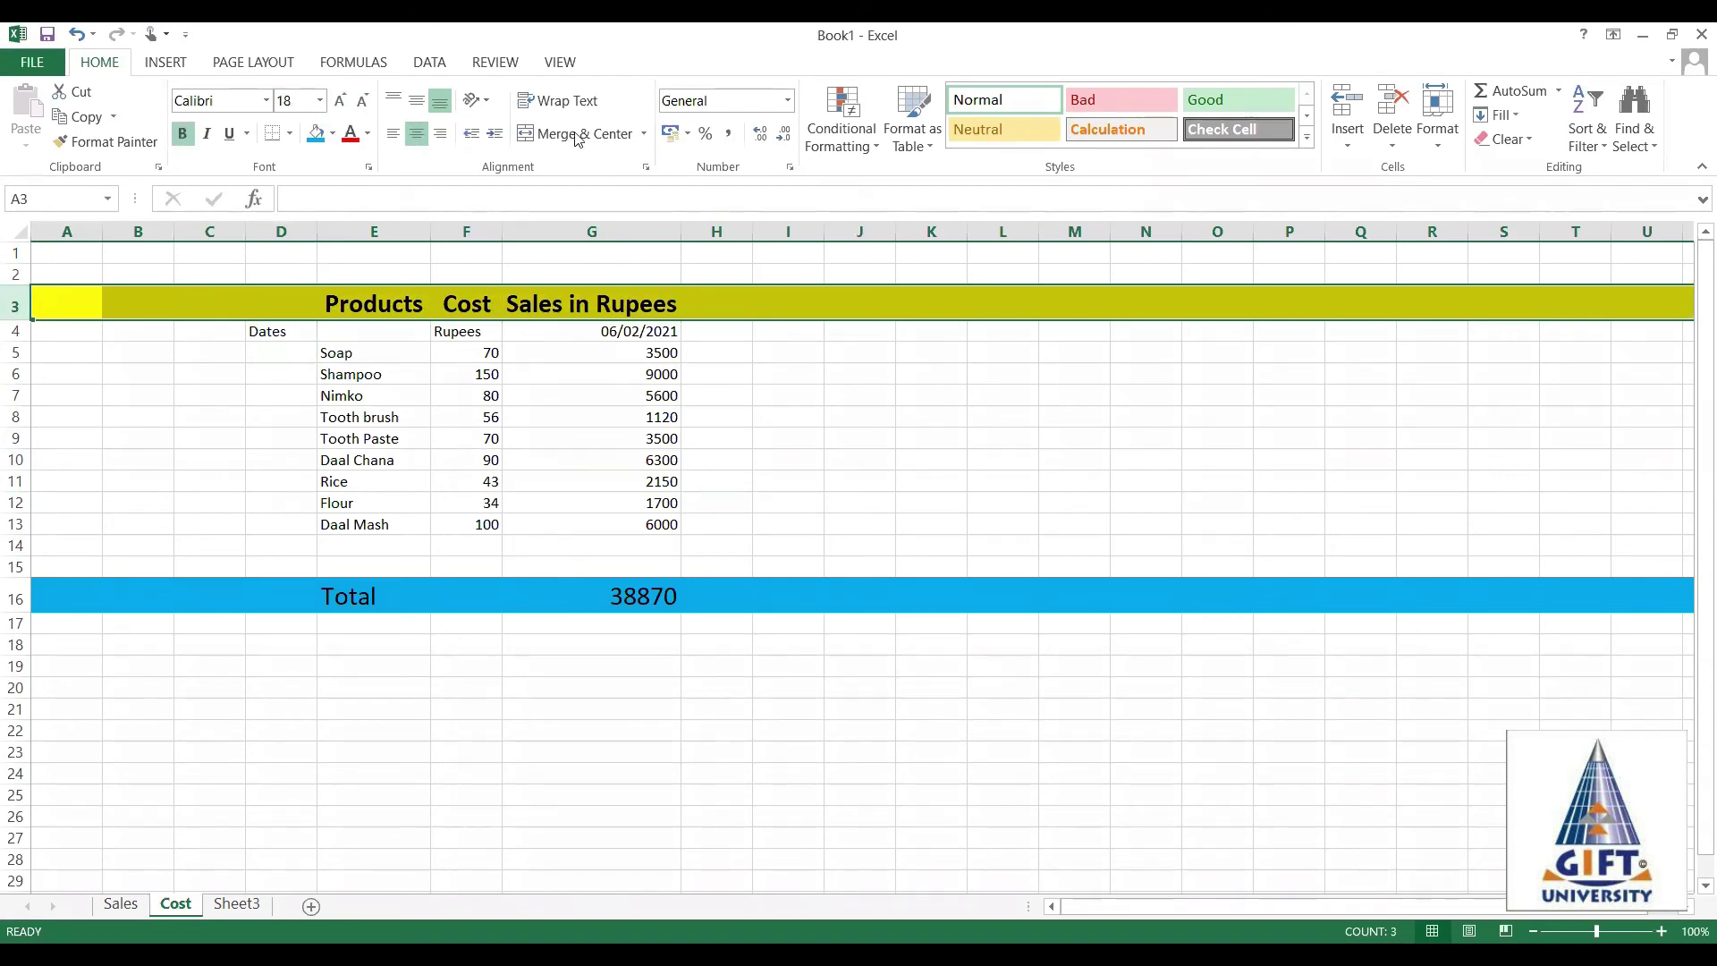
click(551, 414)
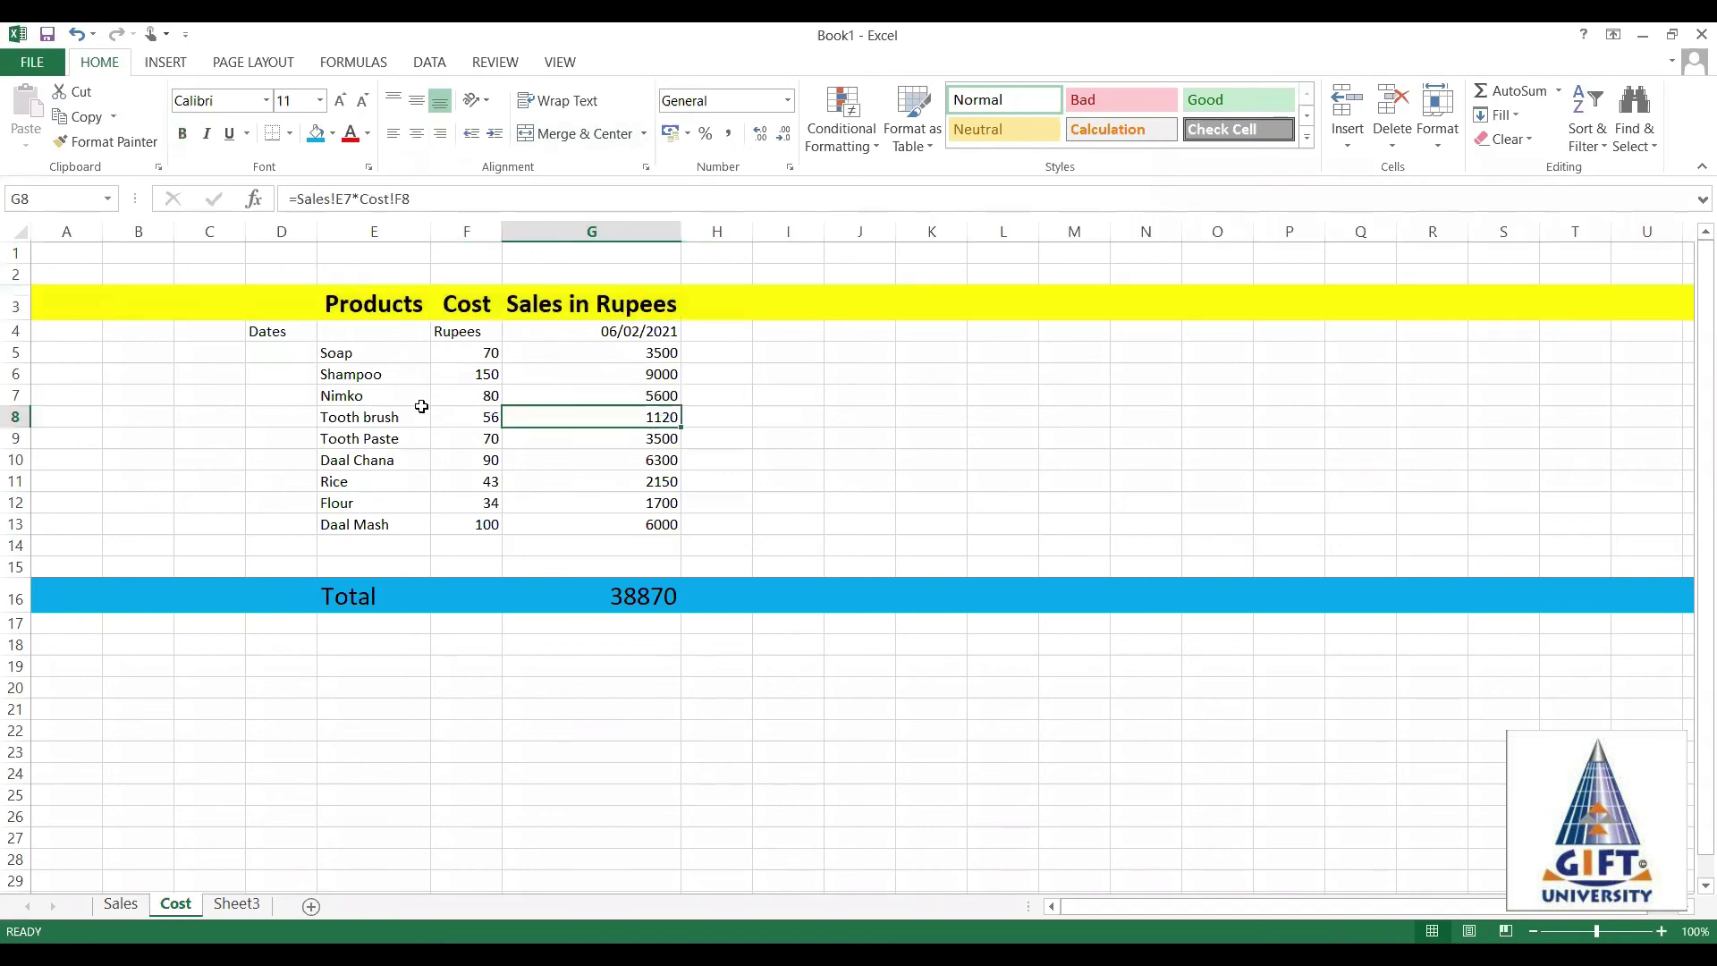
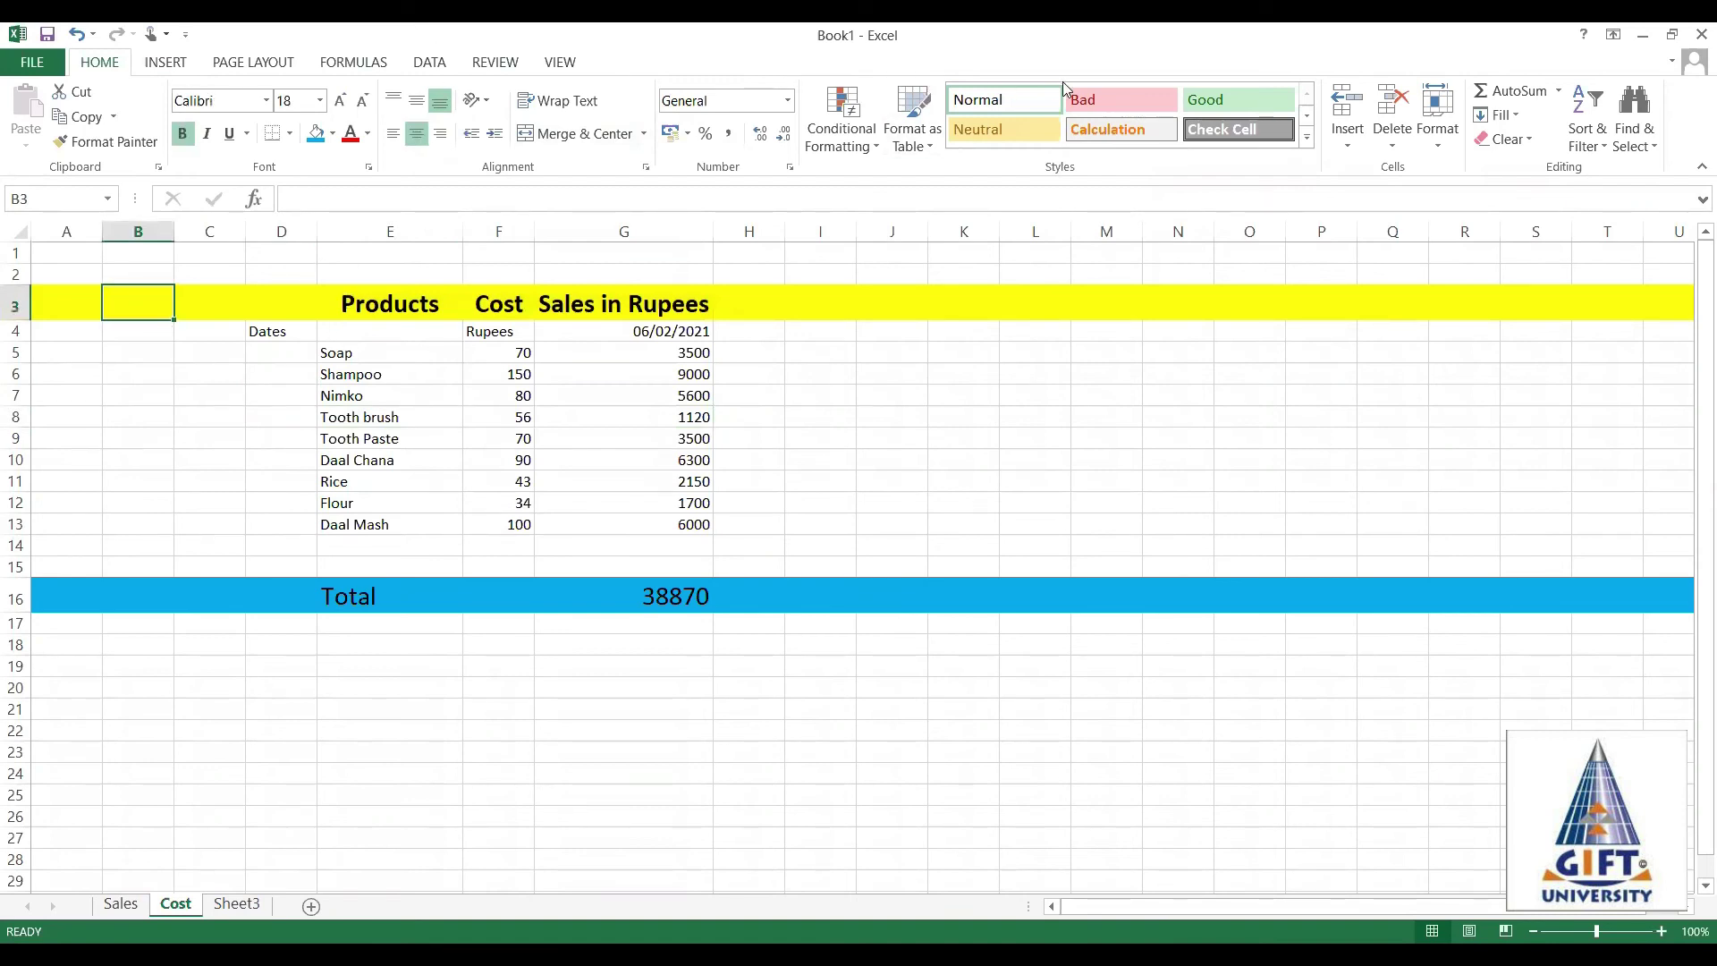
Check the sales total's SUM formula and the Sales sheet, then select the linked date in G4.
click(697, 648)
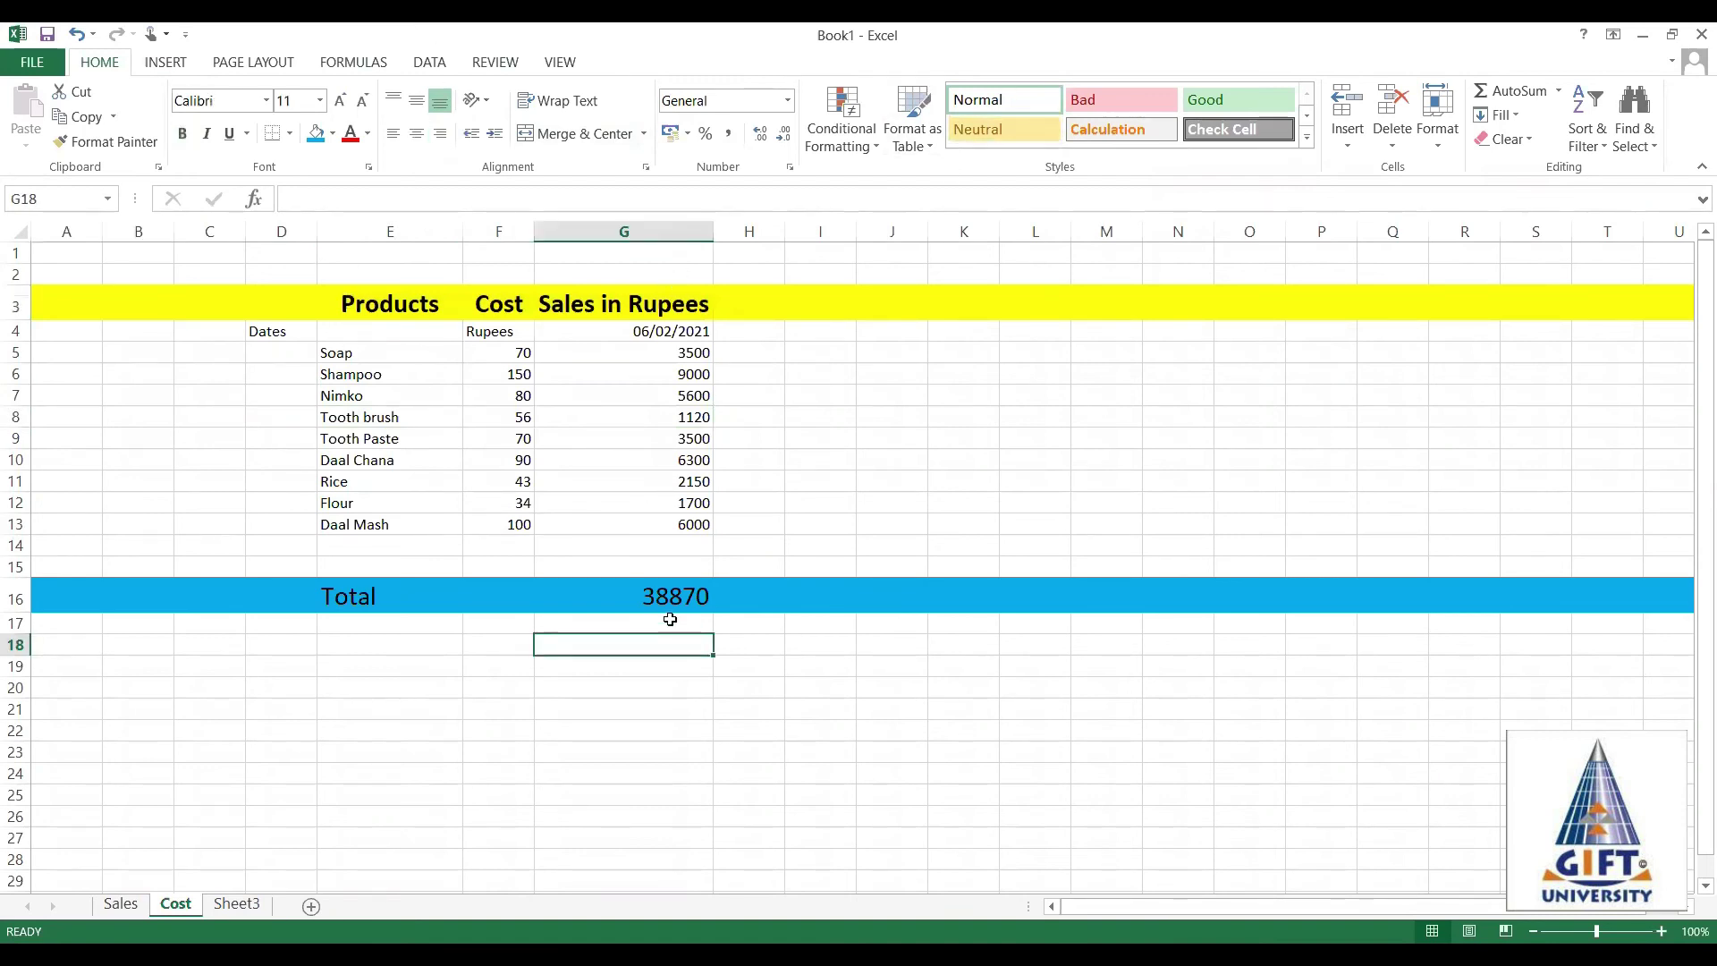
click(661, 592)
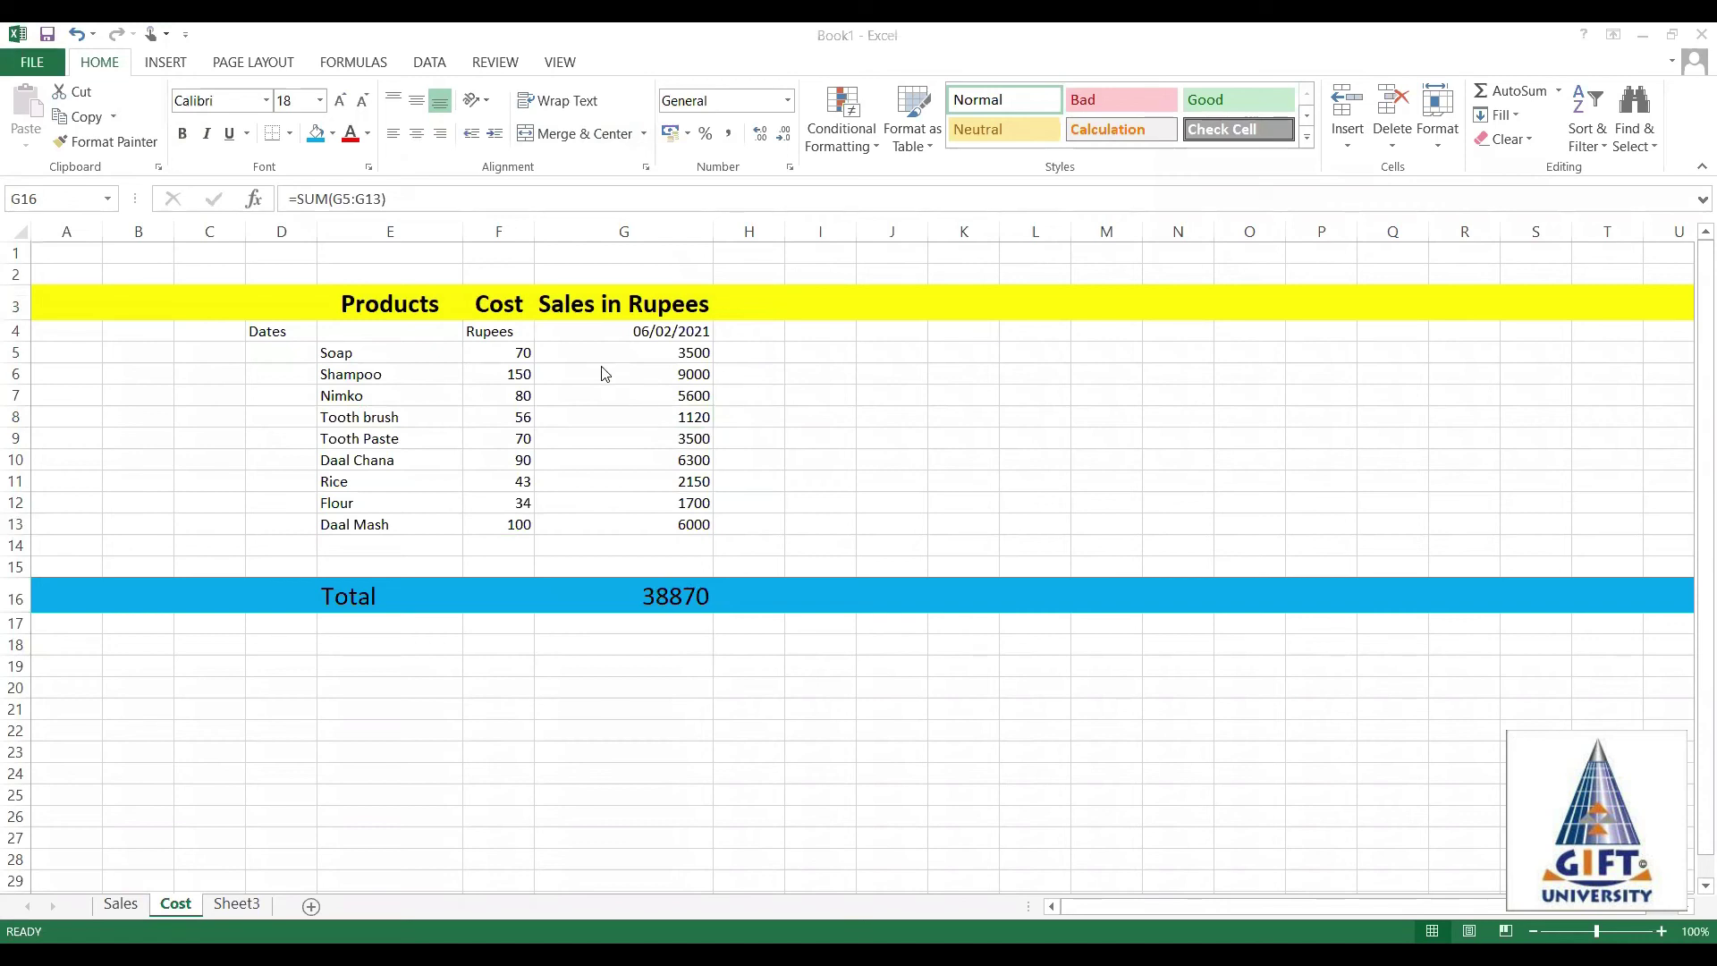
click(130, 903)
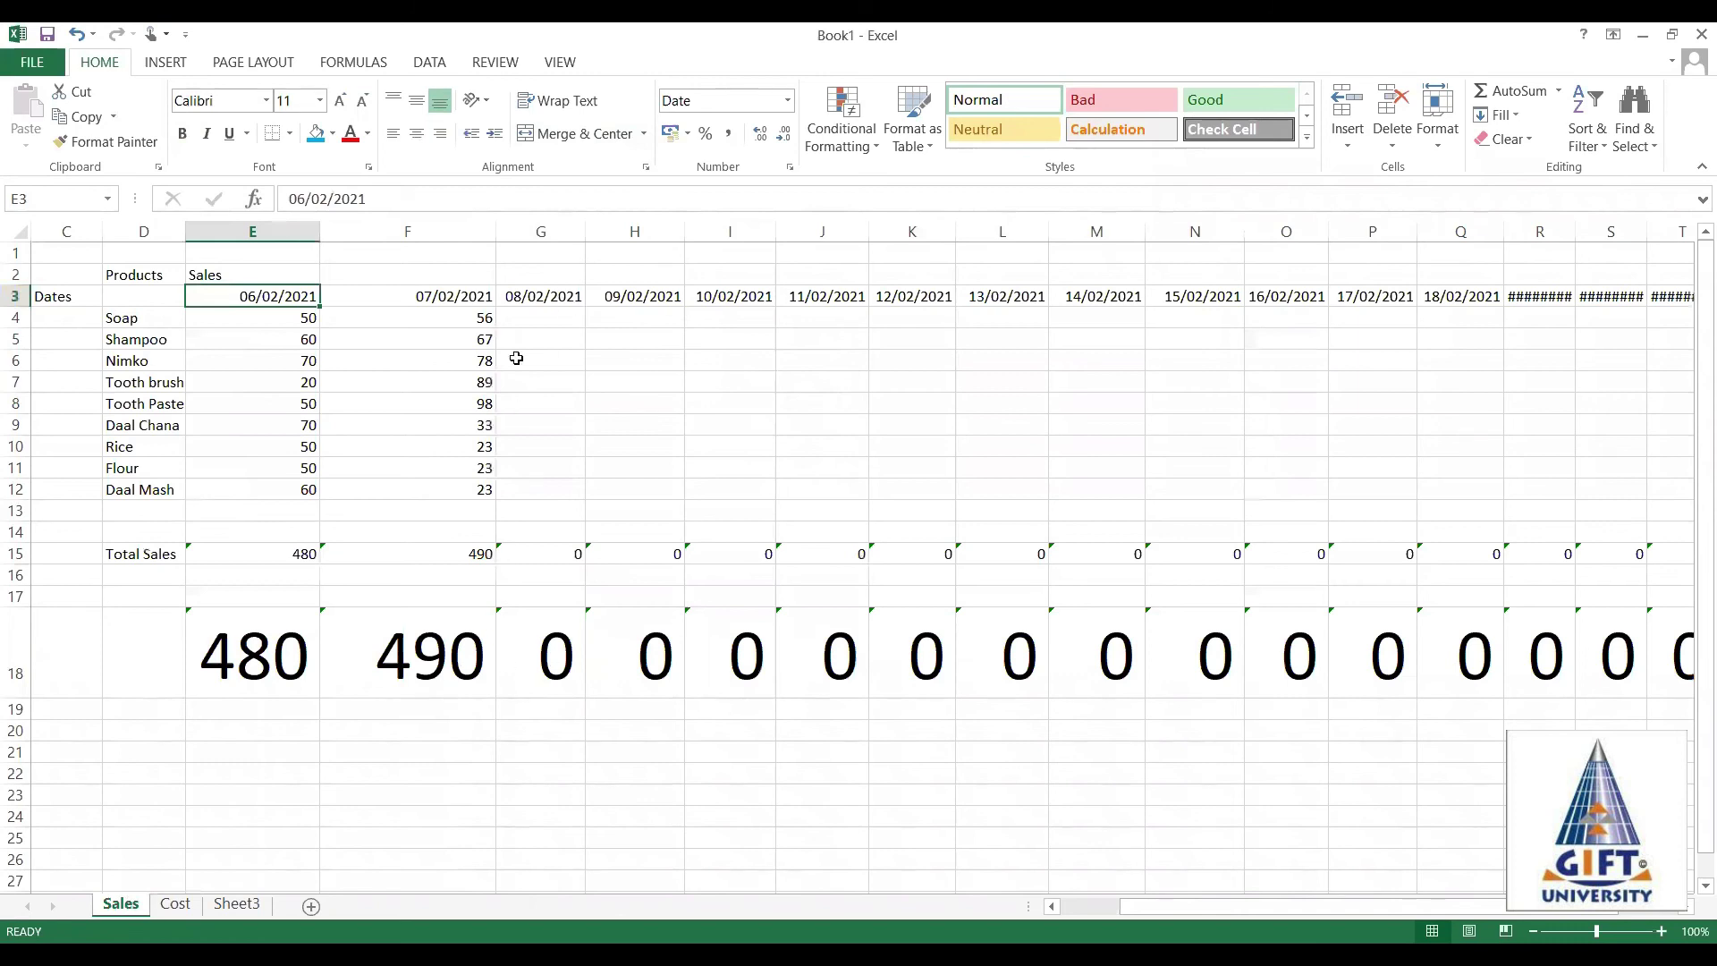
click(176, 905)
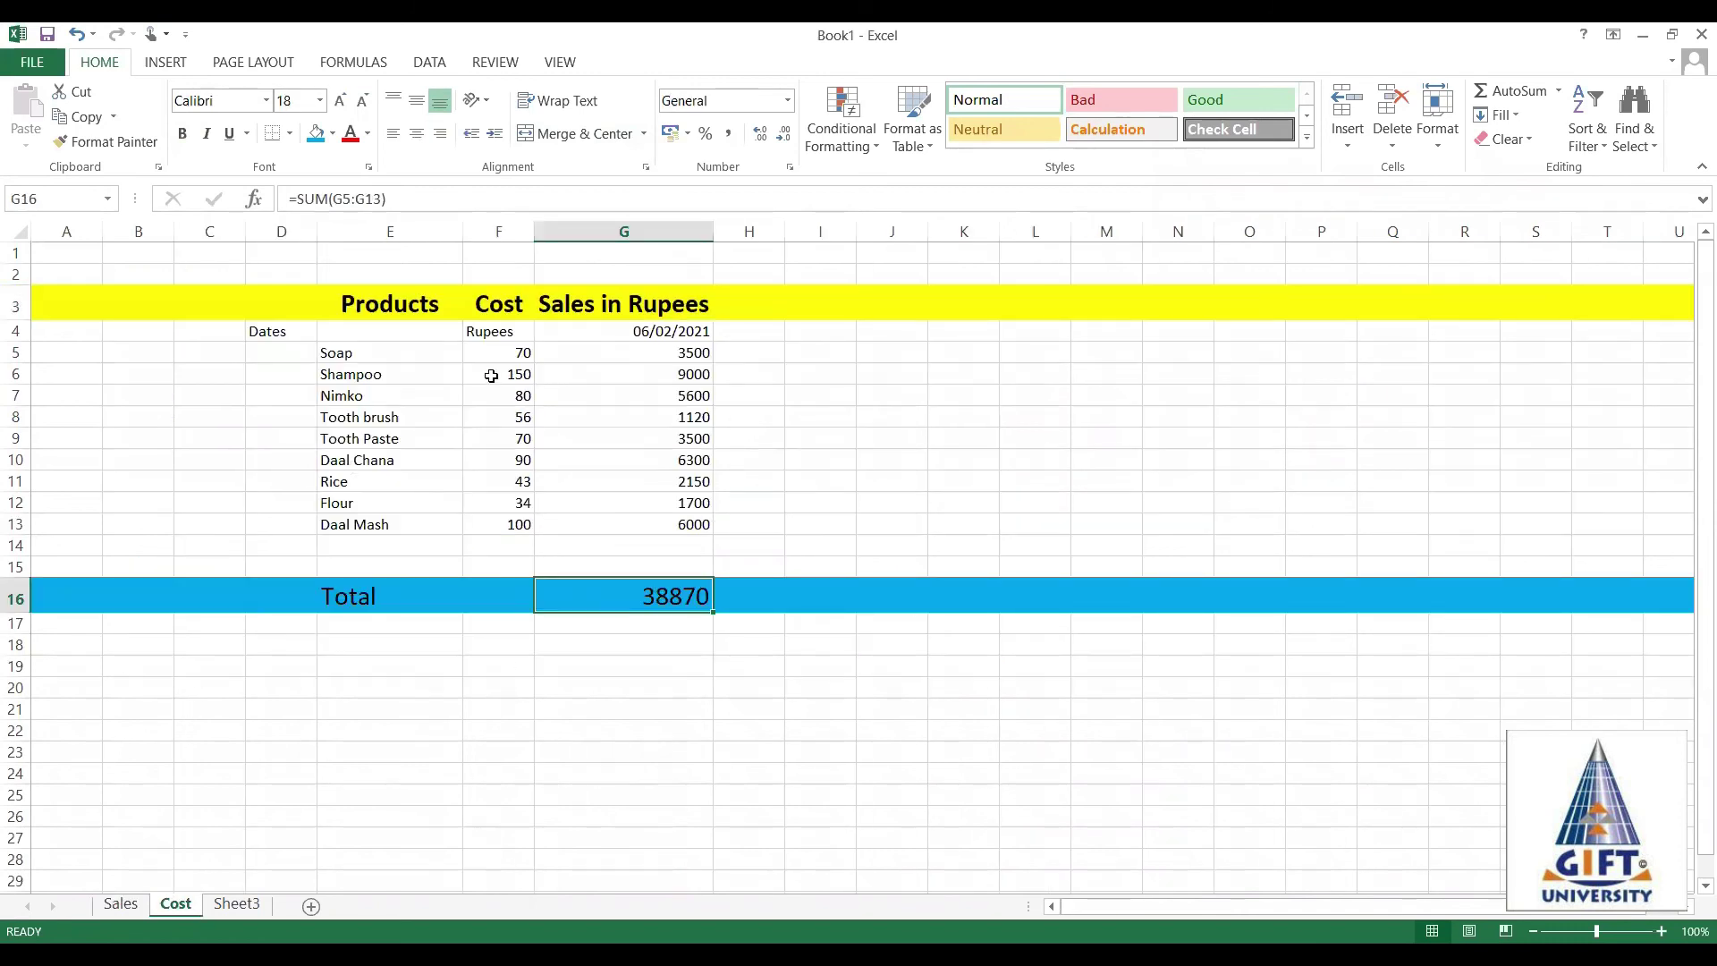
click(655, 334)
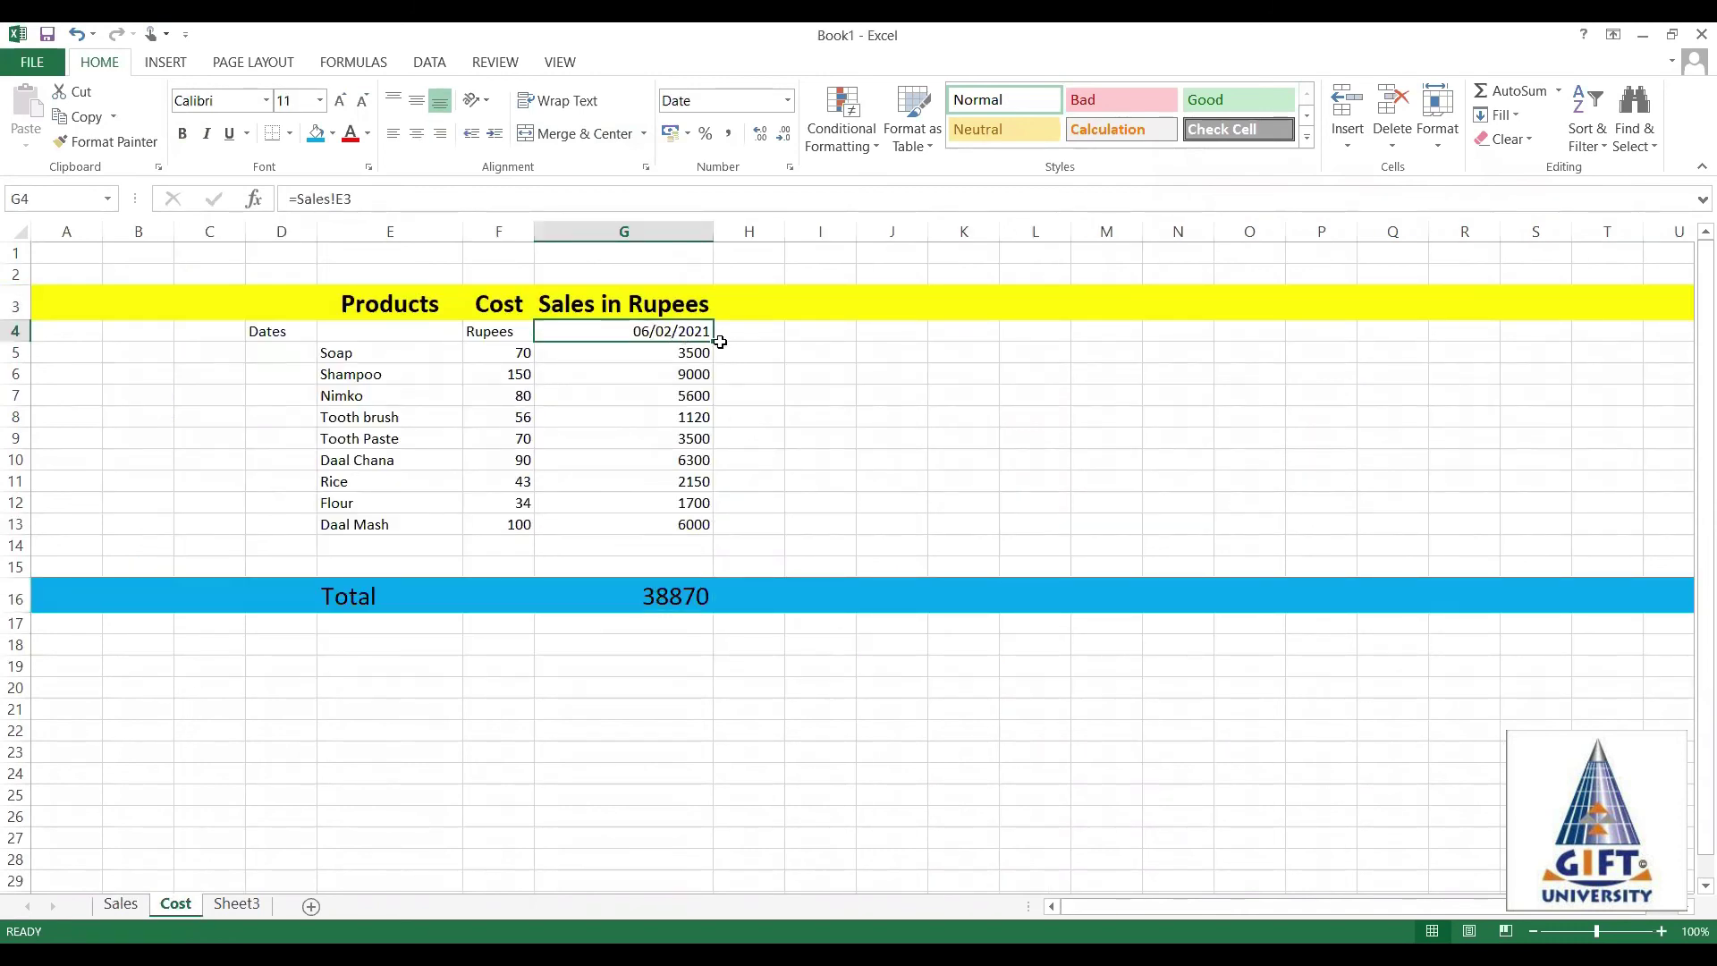
Fill consecutive dates from G4 across H4:T4 and widen column I to show its date.
drag(713, 340, 1636, 292)
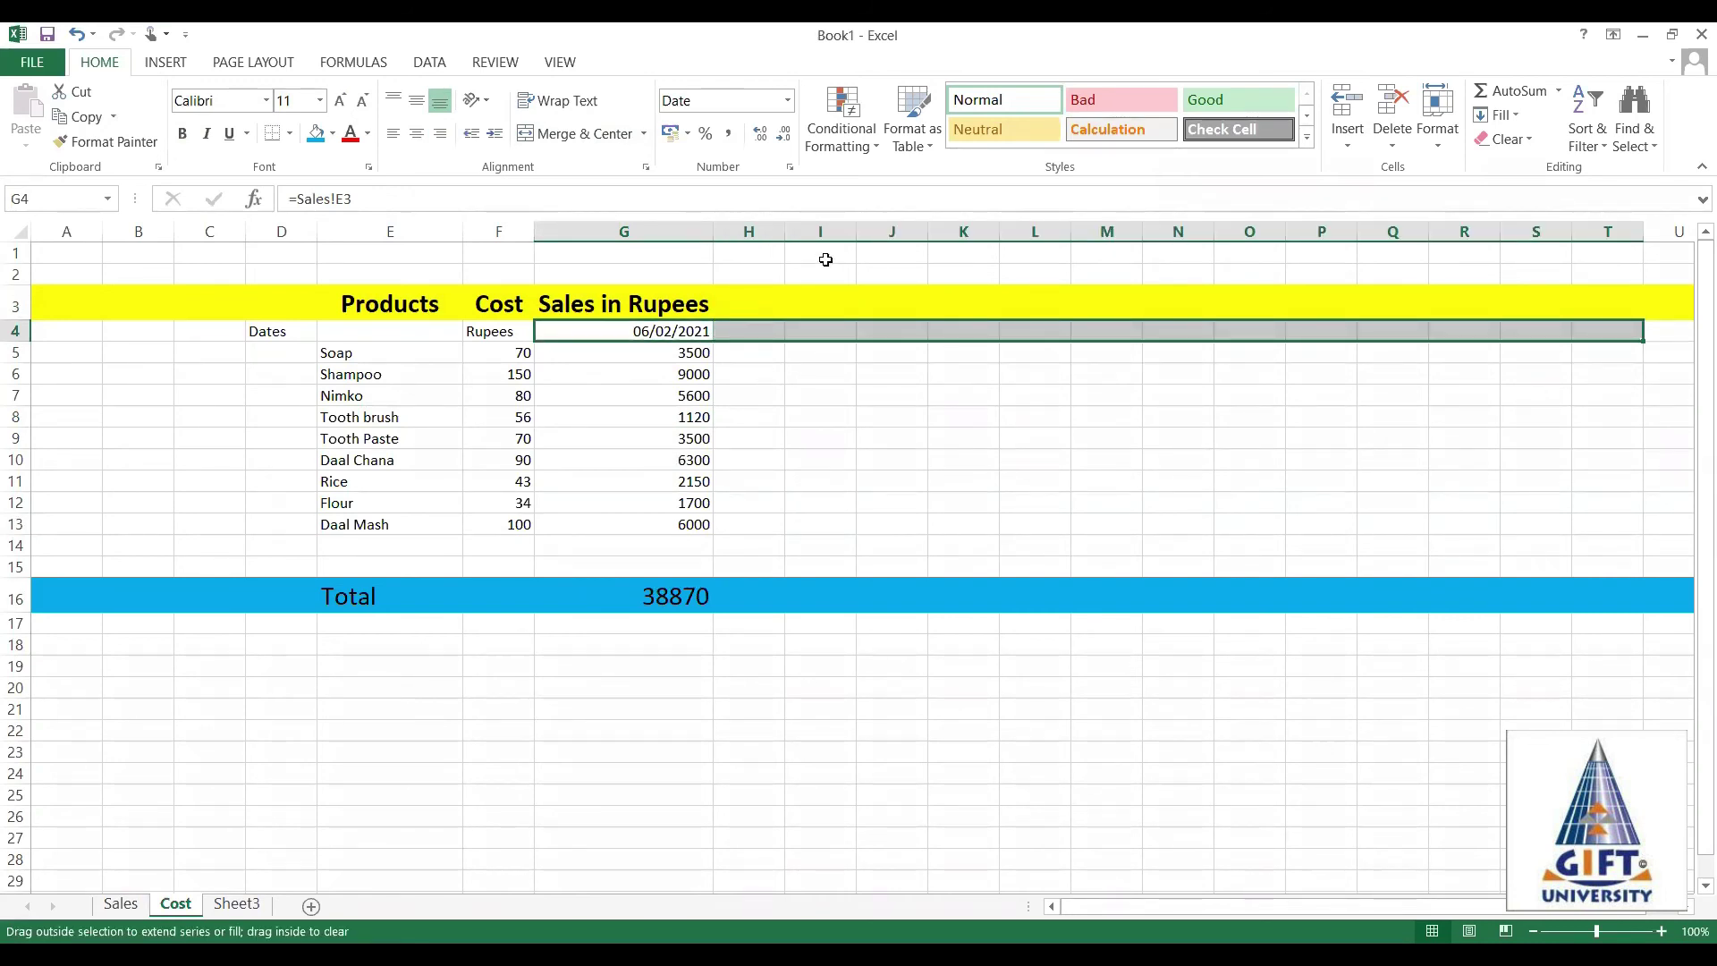
drag(780, 227, 781, 228)
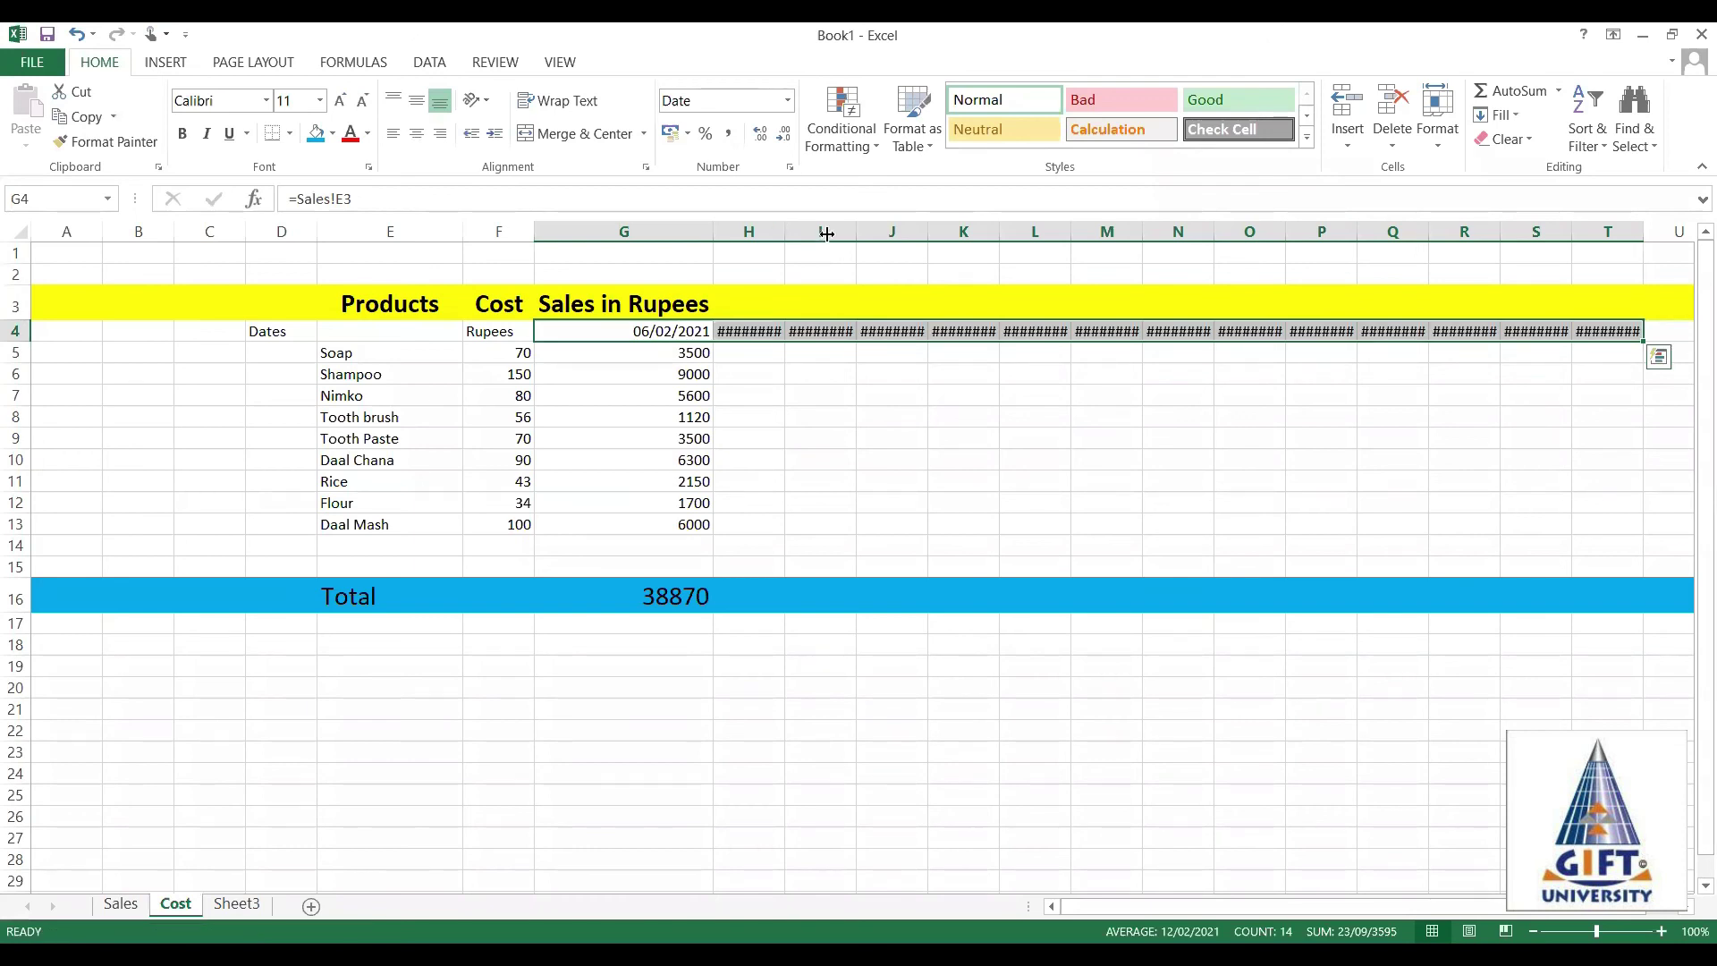
drag(904, 234, 950, 234)
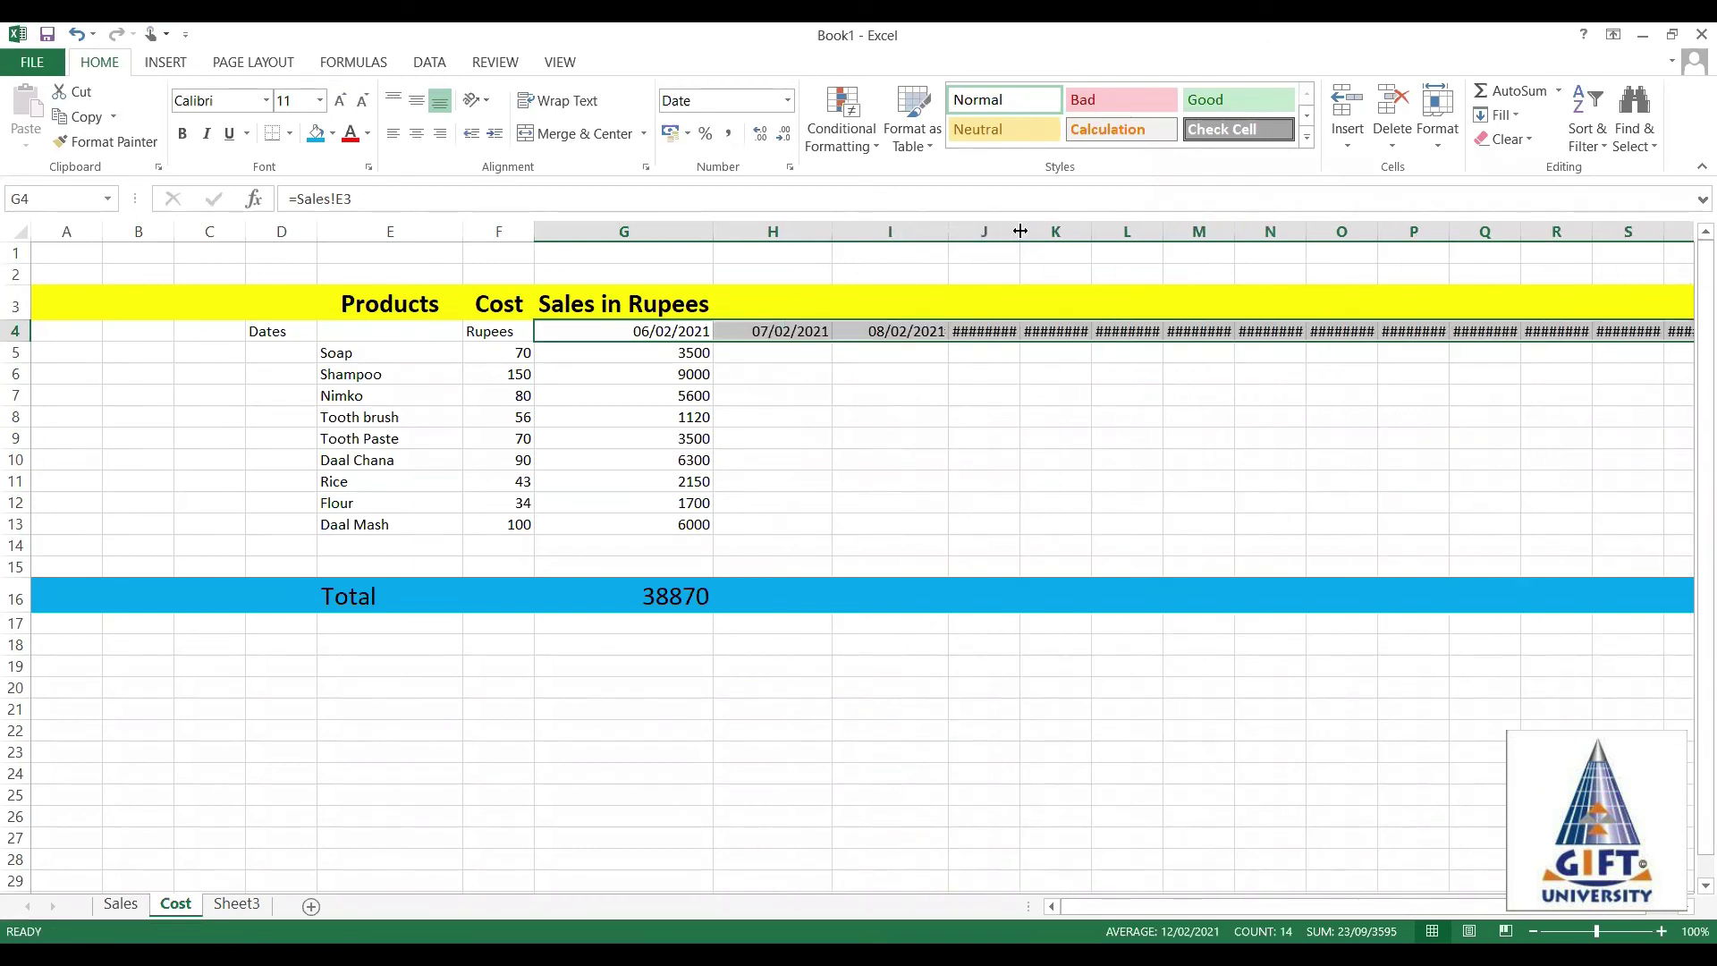
Autofit columns J through P so each date displays fully.
double_click(1021, 231)
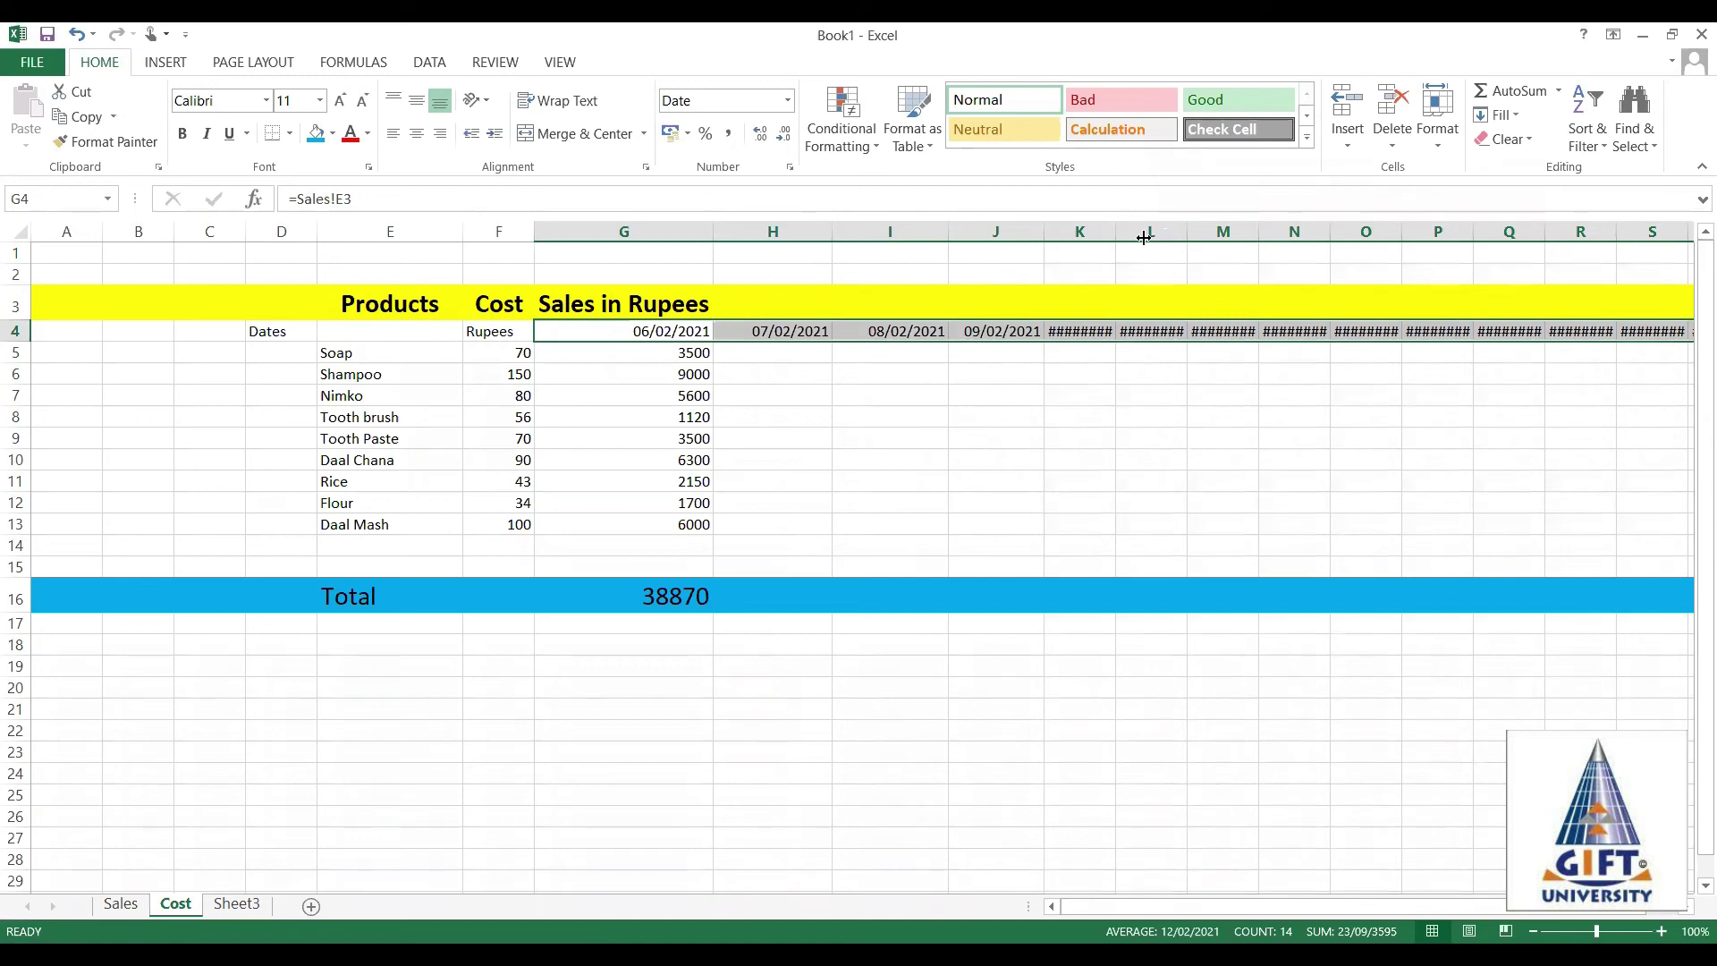
double_click(1212, 233)
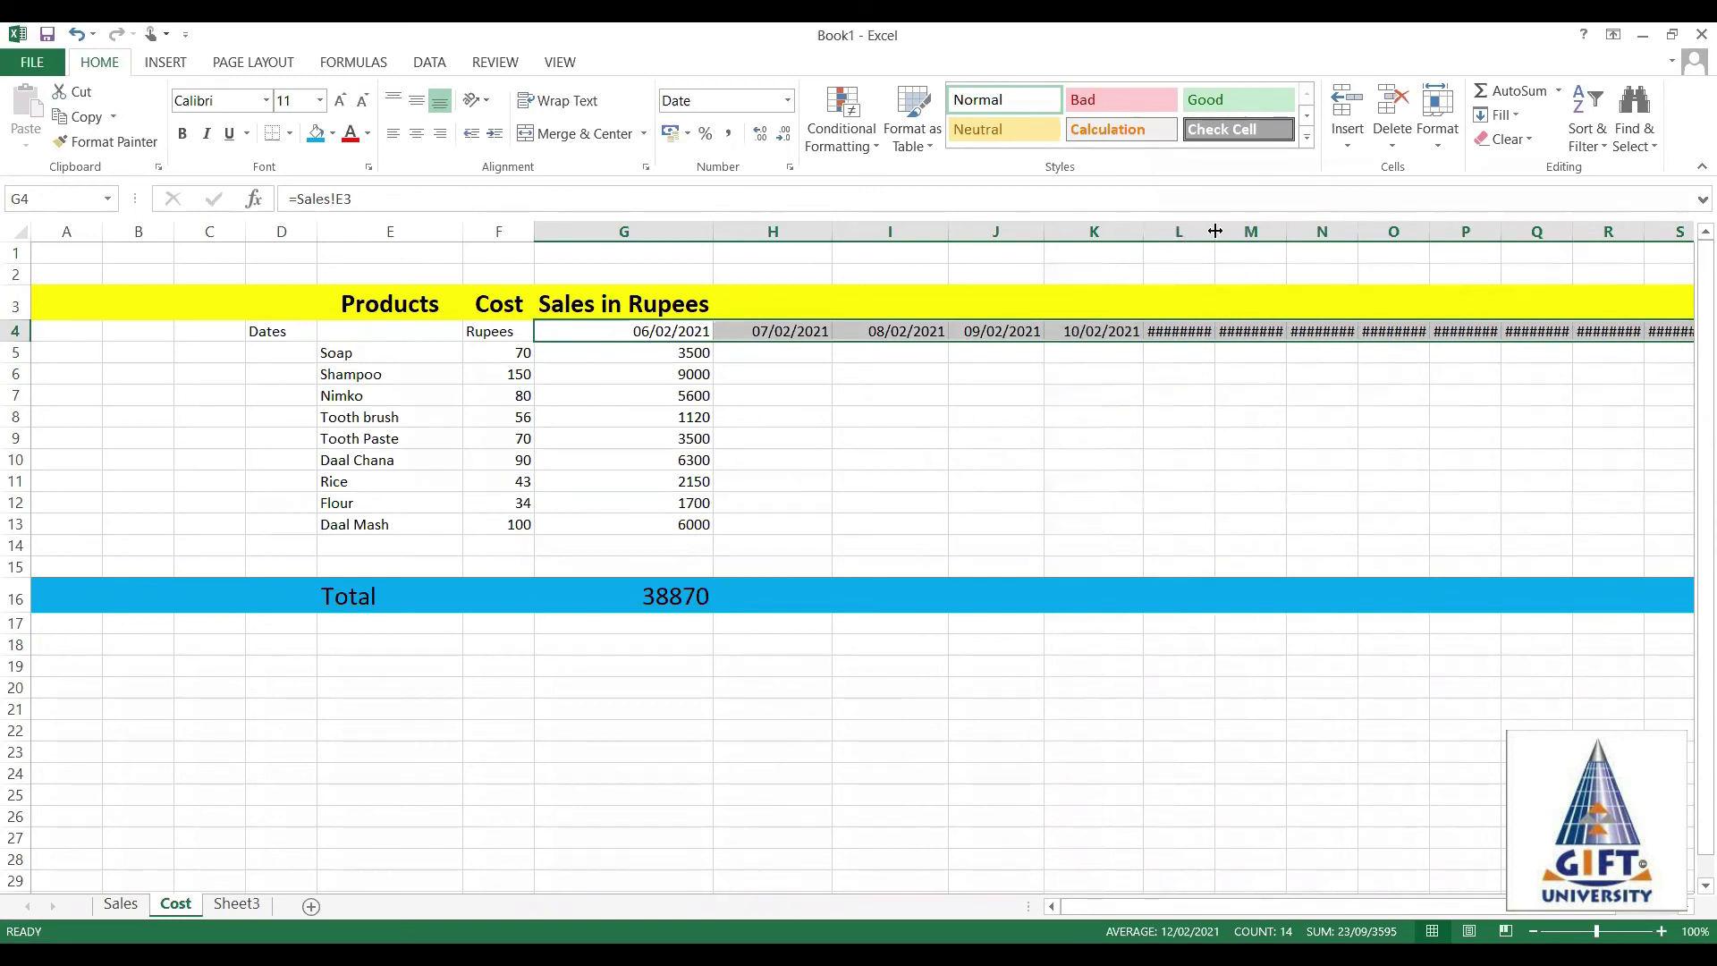
double_click(1216, 232)
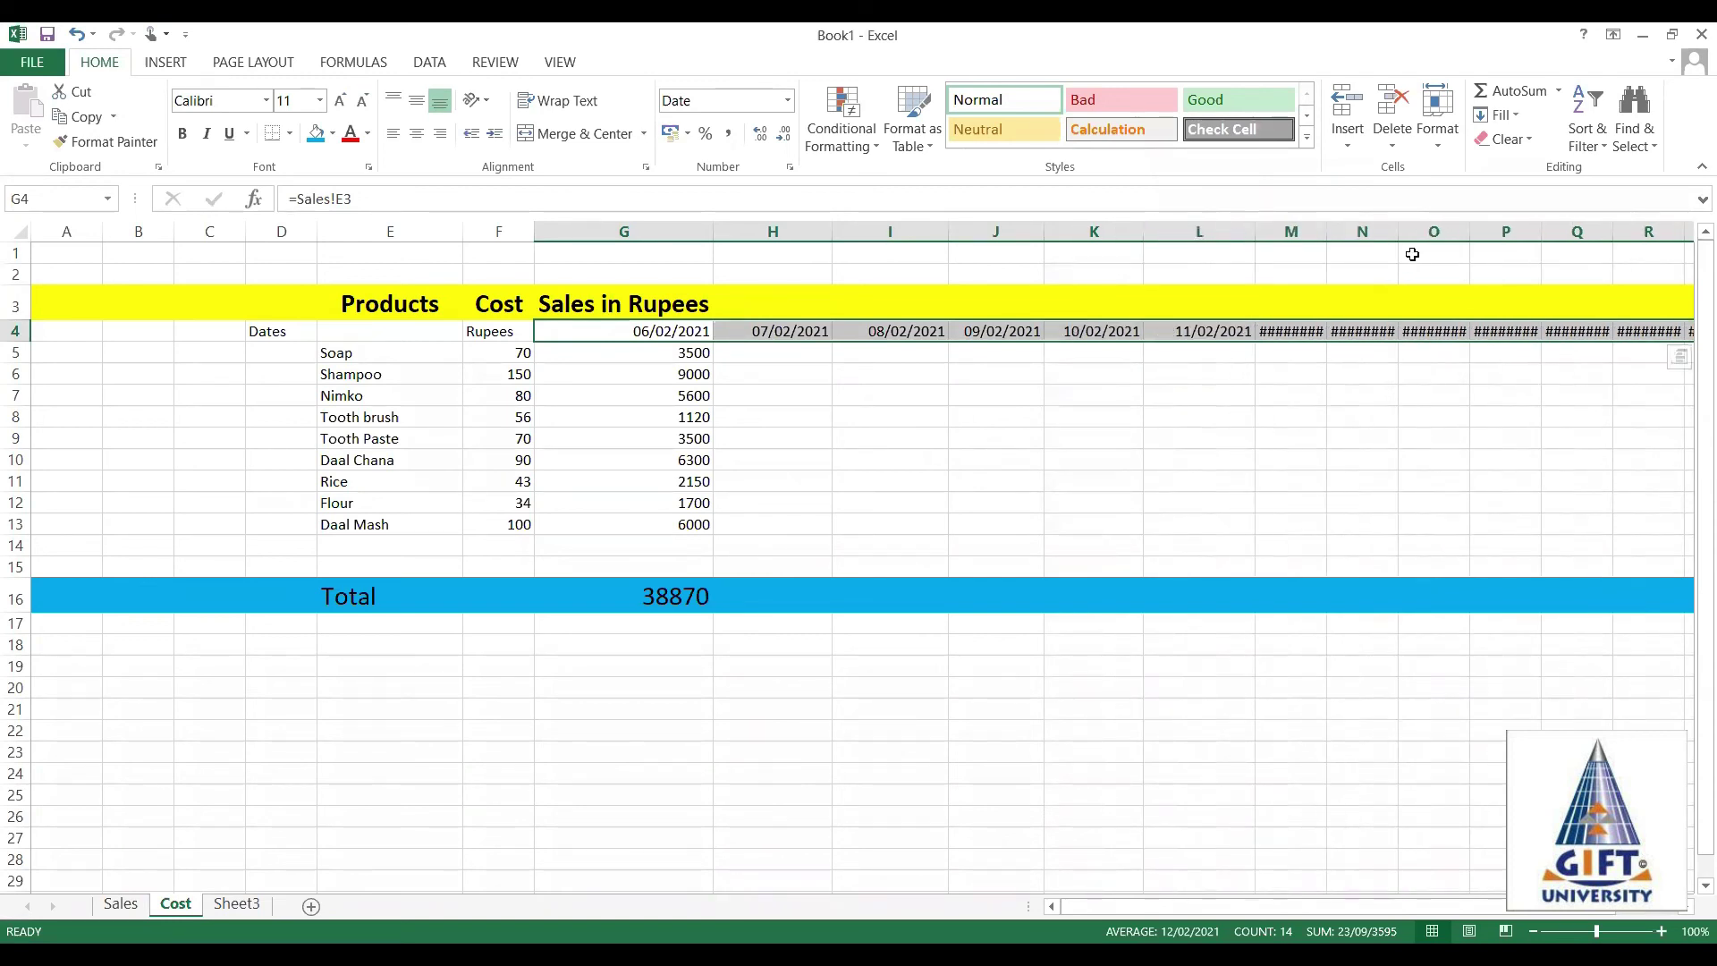
double_click(1327, 232)
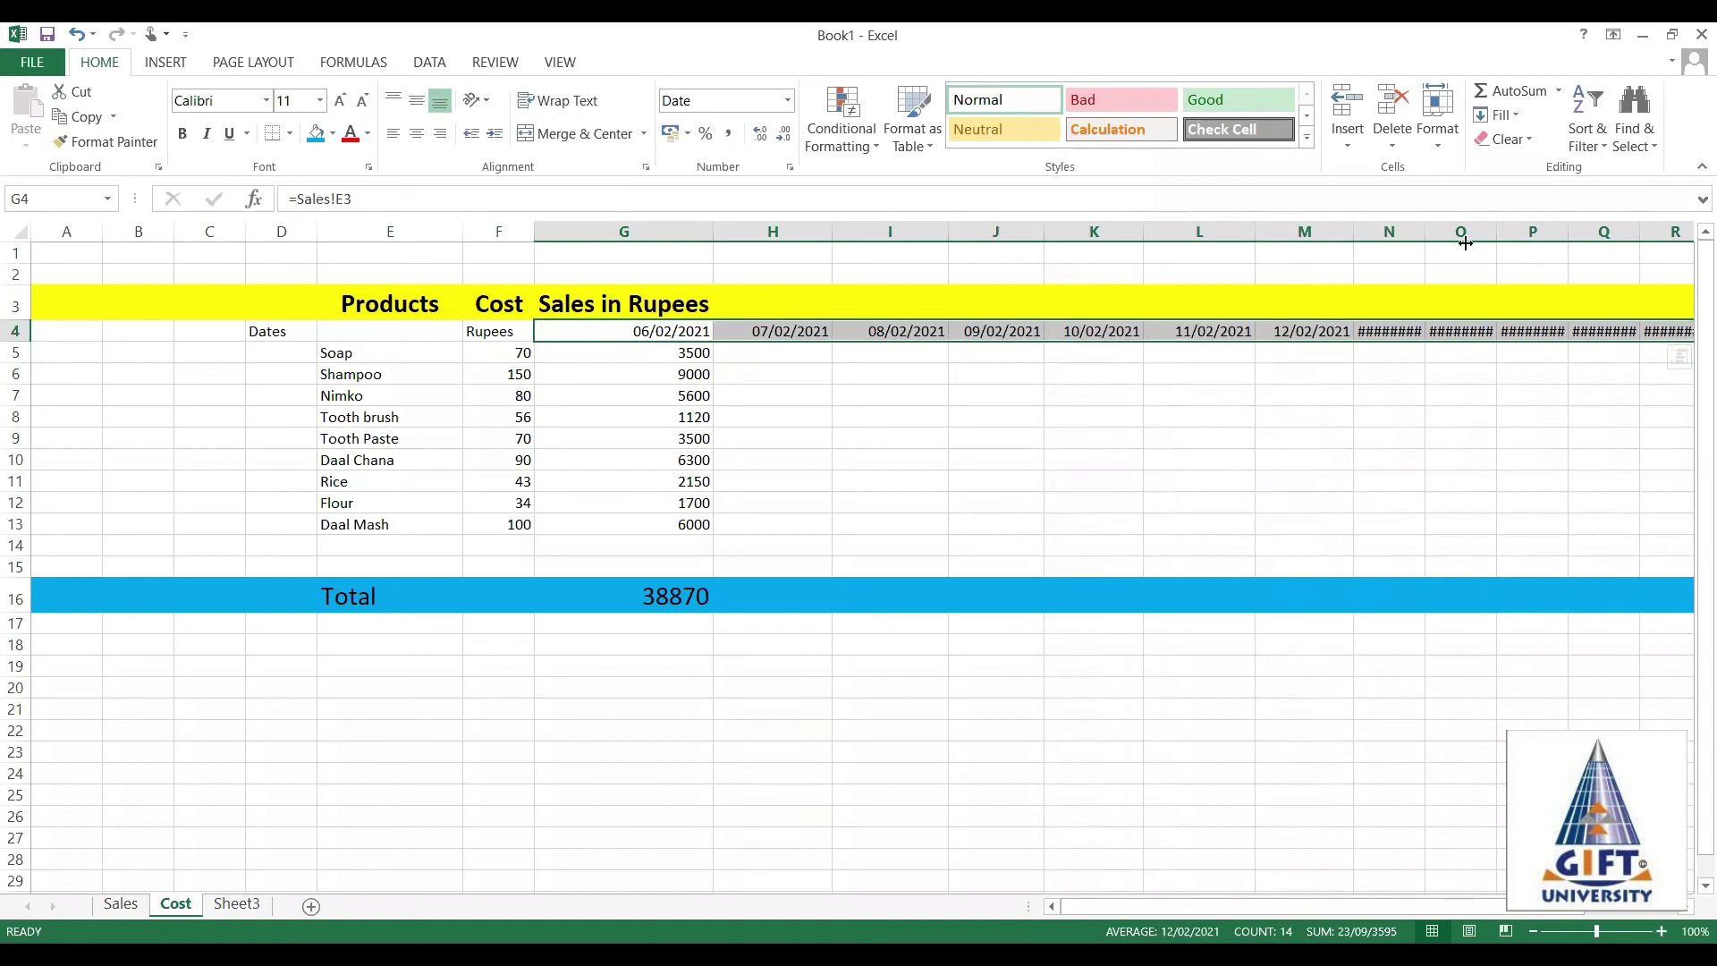
double_click(1541, 233)
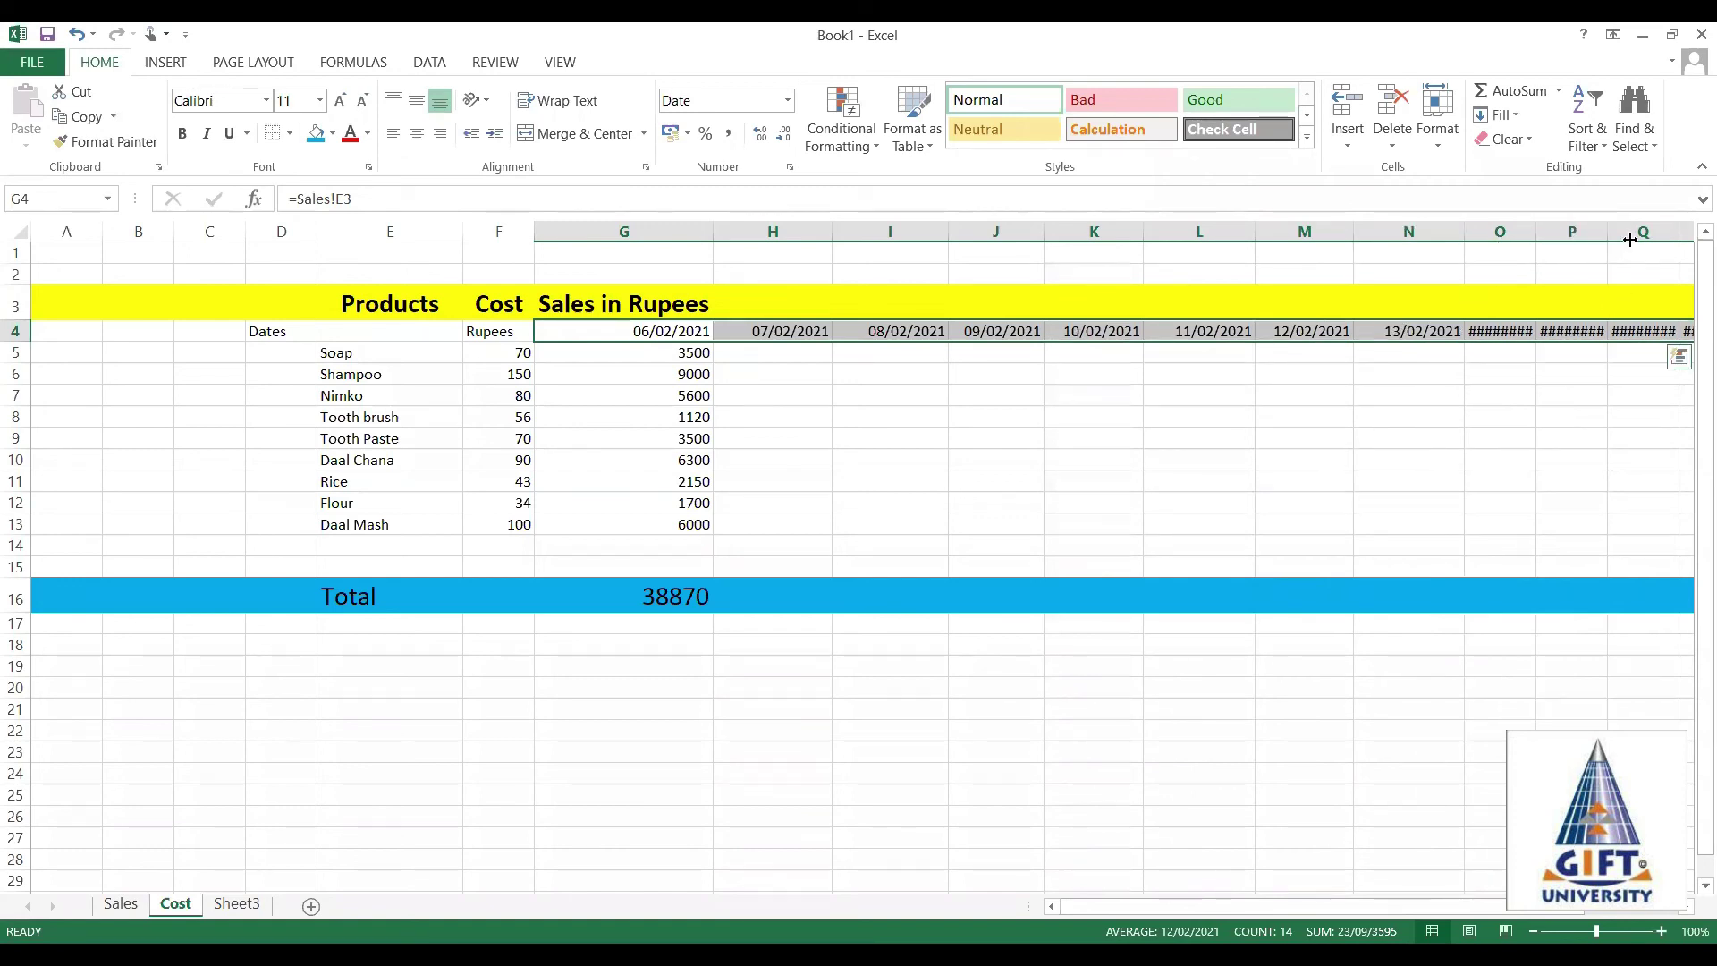
double_click(1536, 233)
double_click(1629, 233)
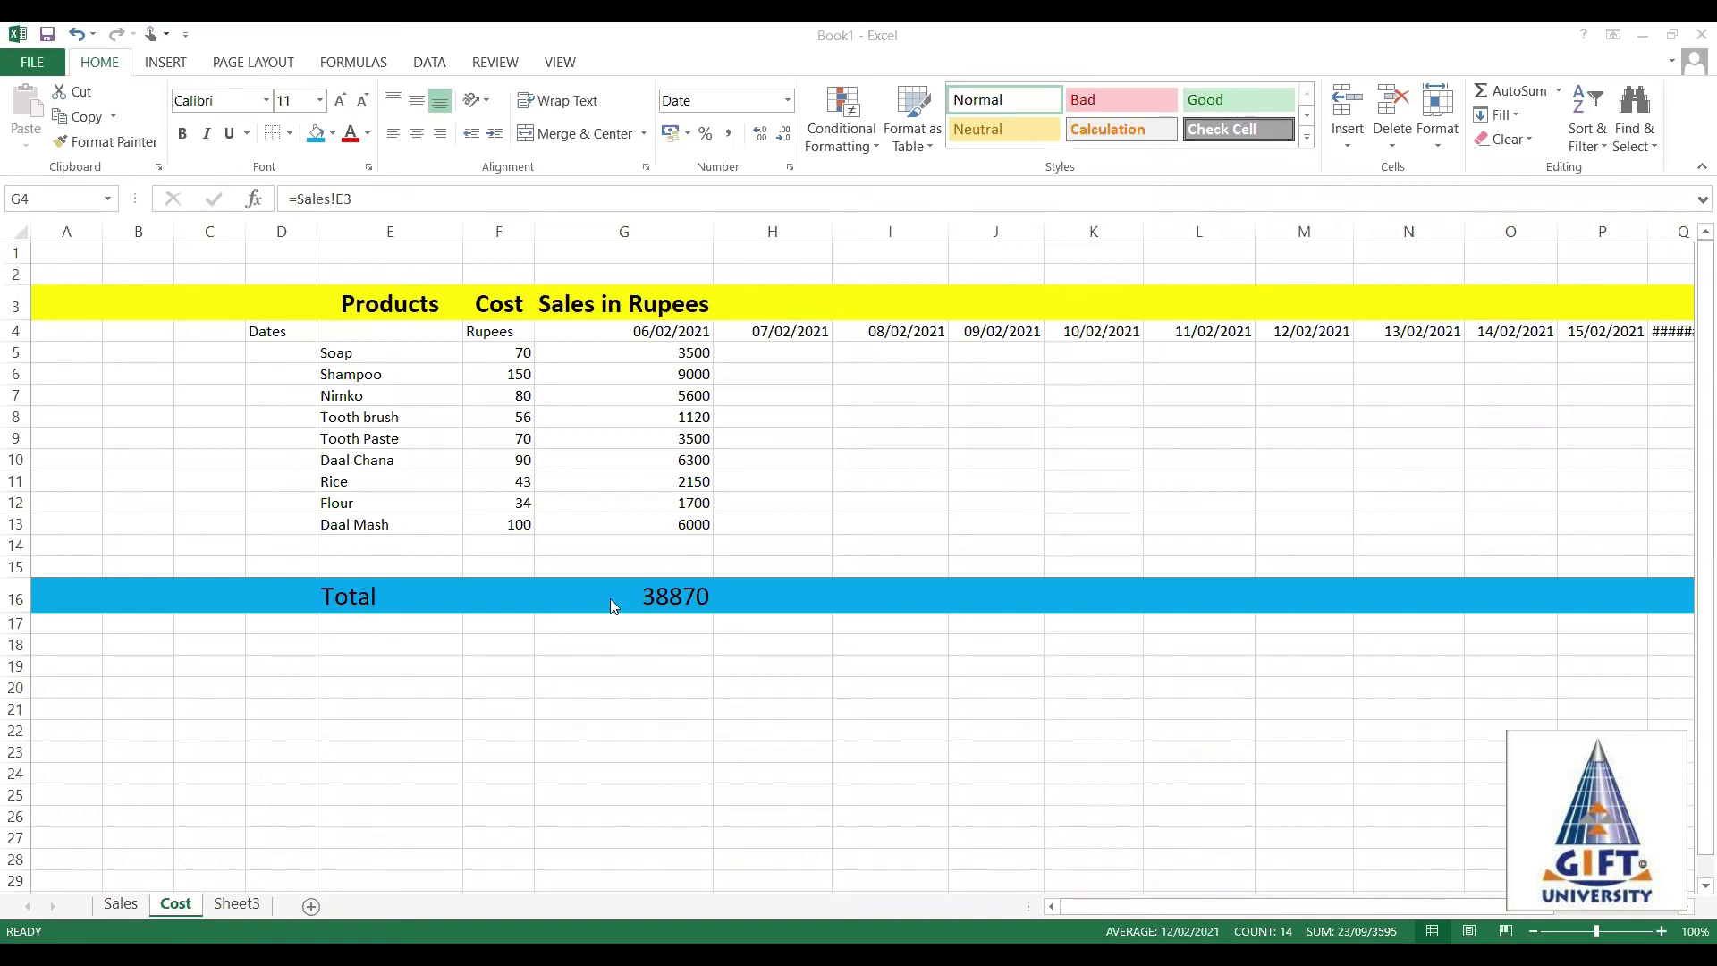
Select the Total and Tooth Paste cells on the Cost sheet, then move to the Sales sheet.
click(373, 591)
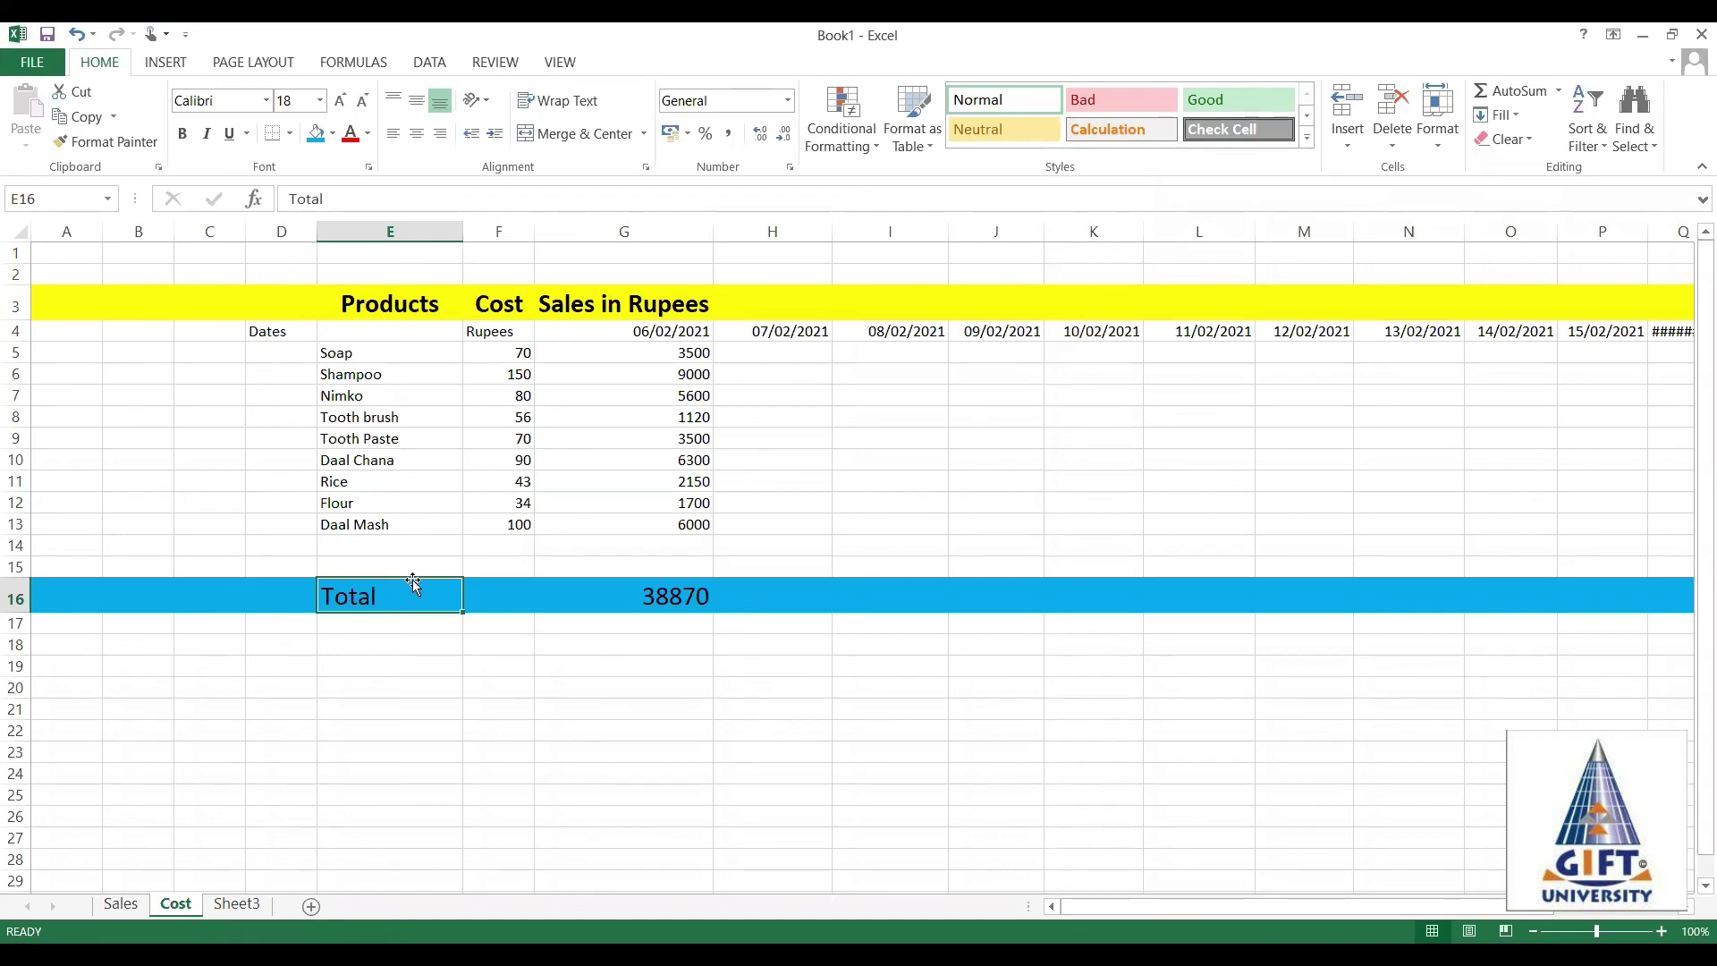
click(377, 438)
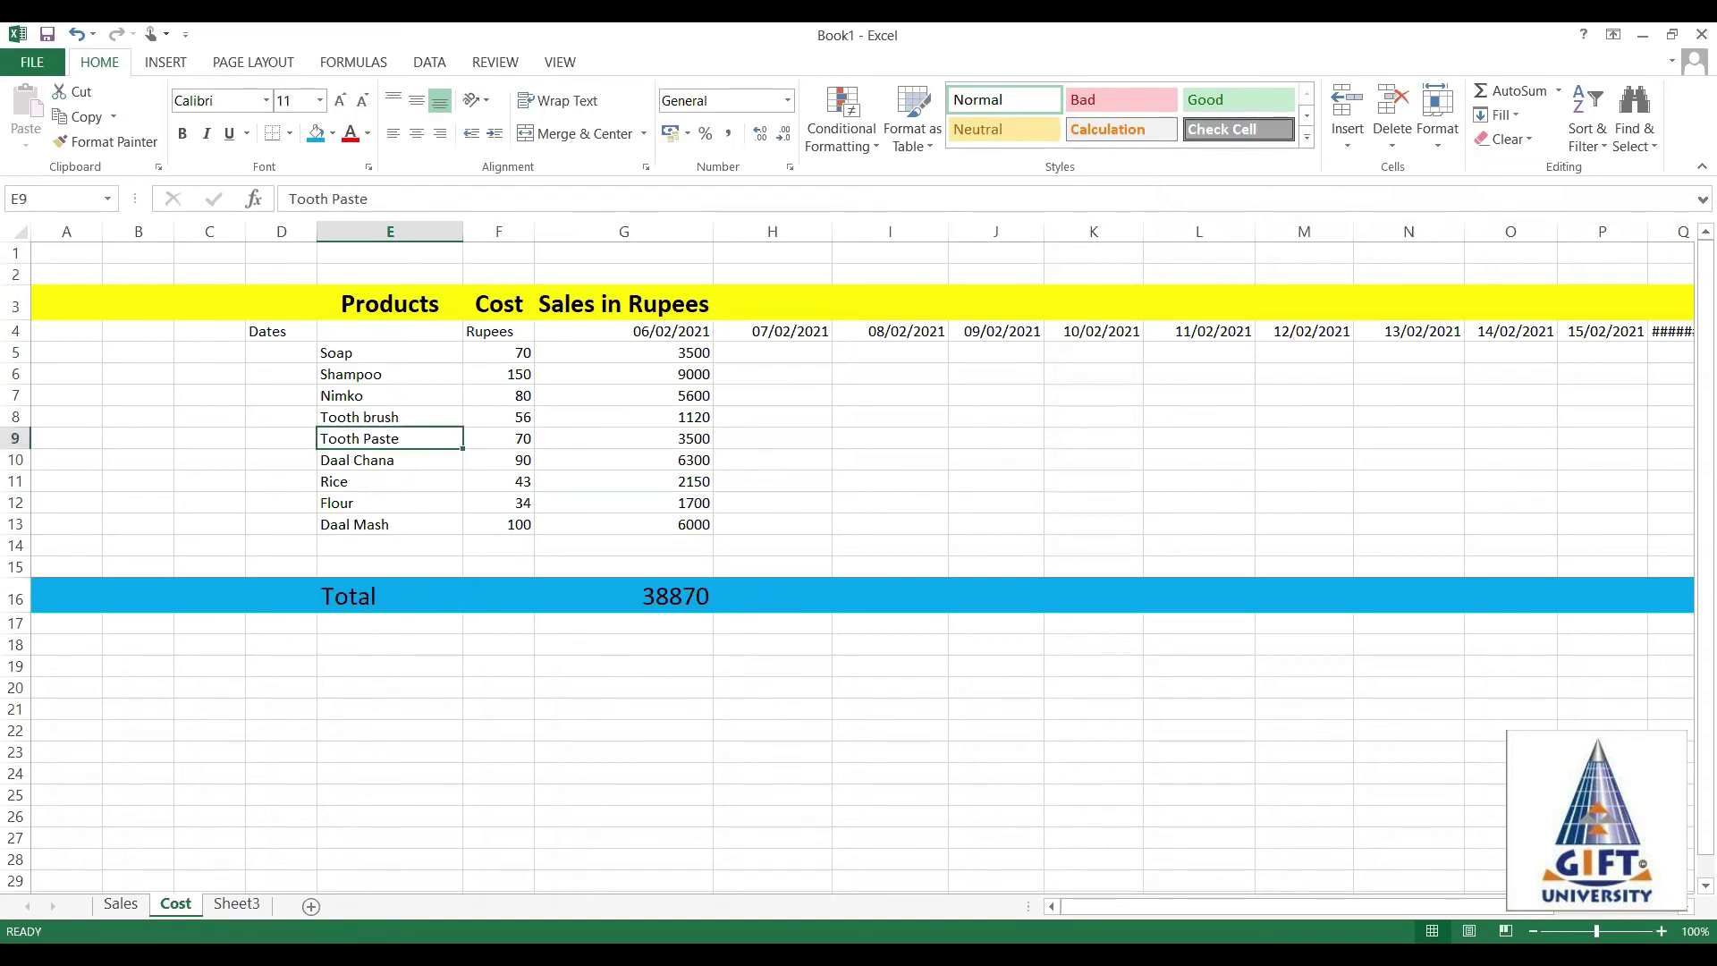
click(120, 904)
click(252, 773)
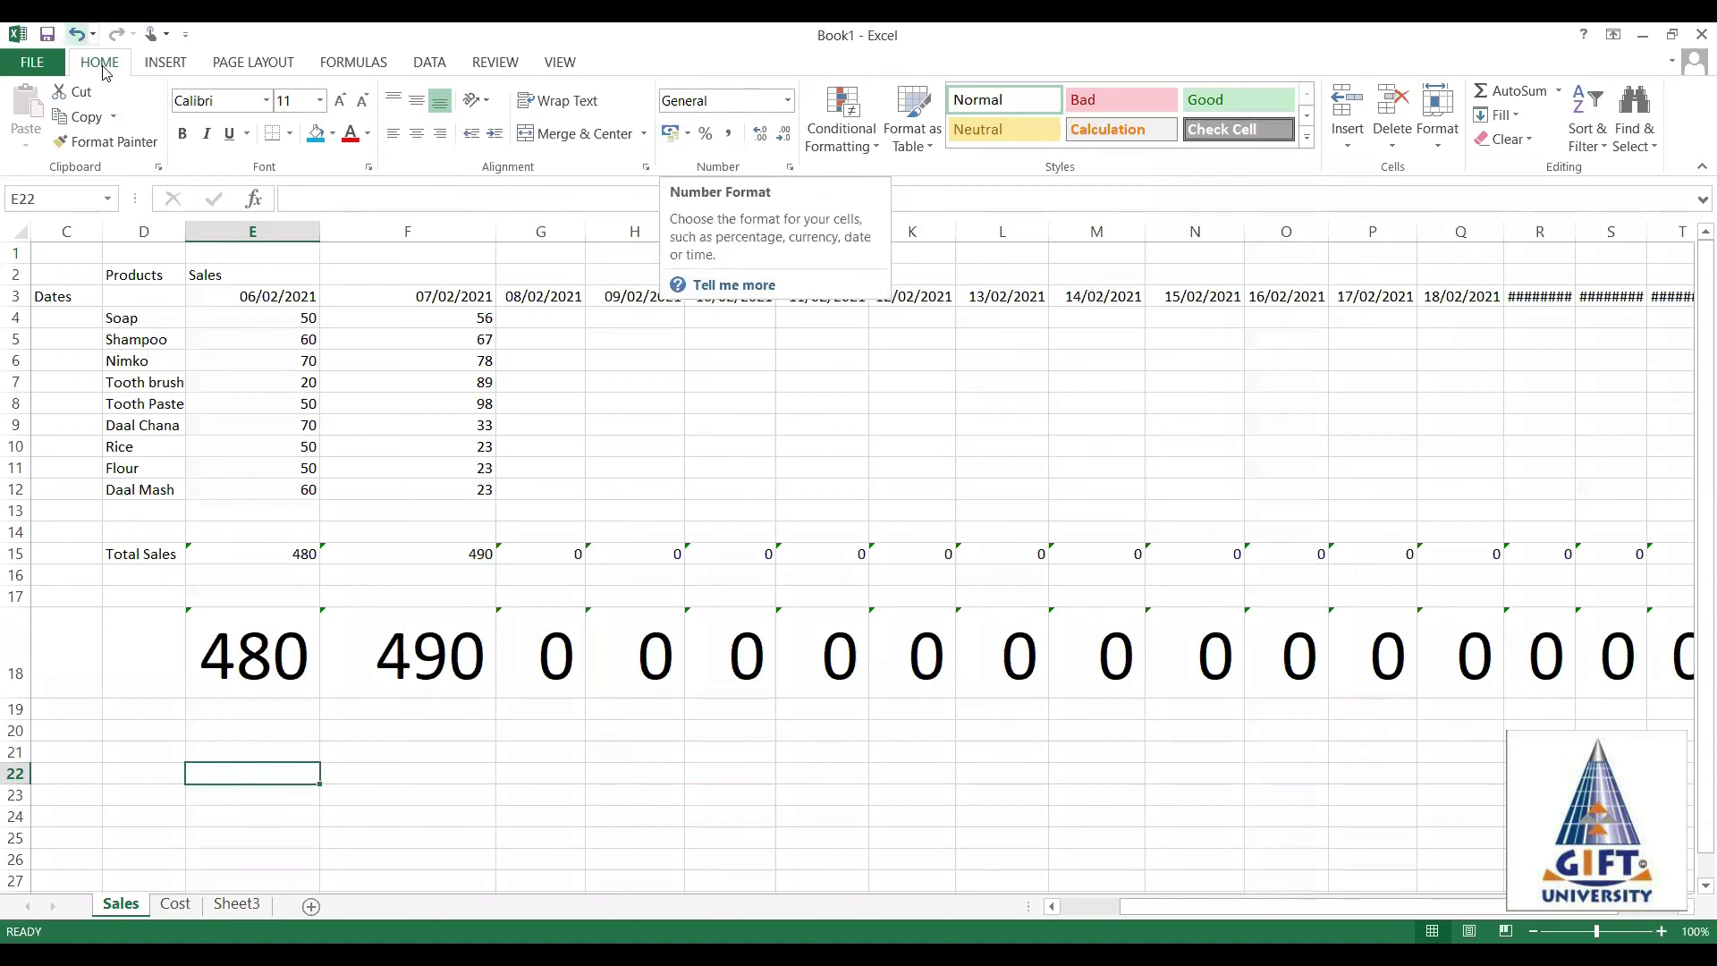
Format the Sales sheet dates as Short Date and select the 06/02/2021 date in E3.
click(788, 101)
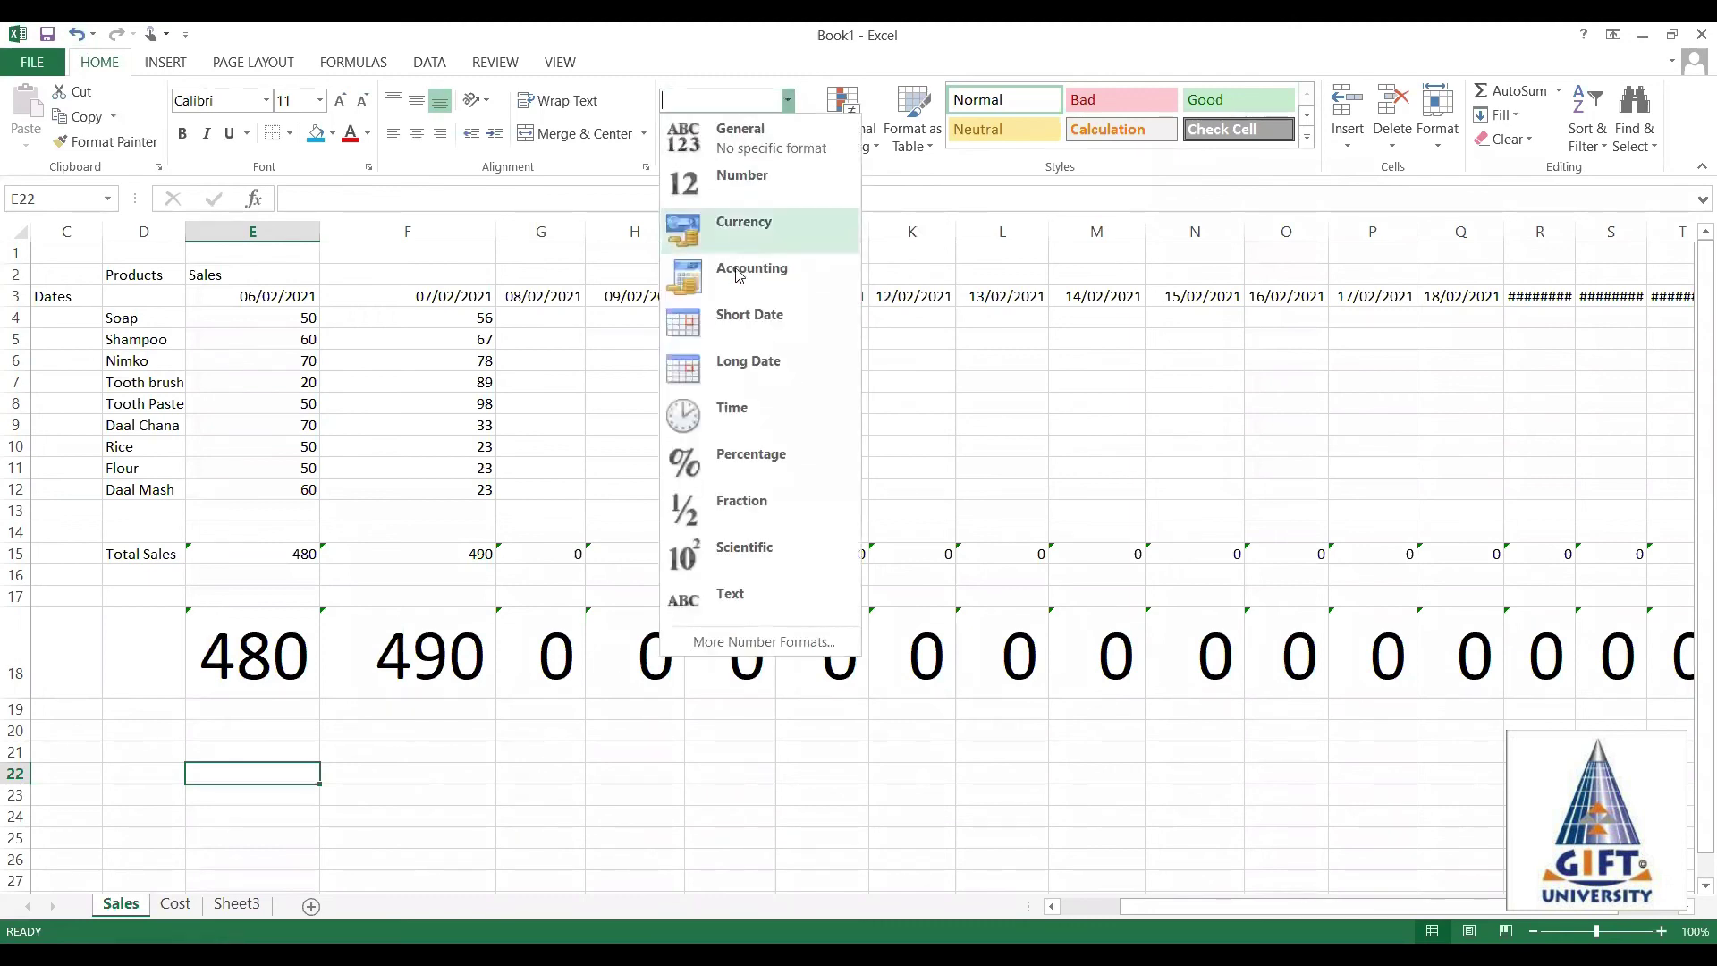
click(730, 332)
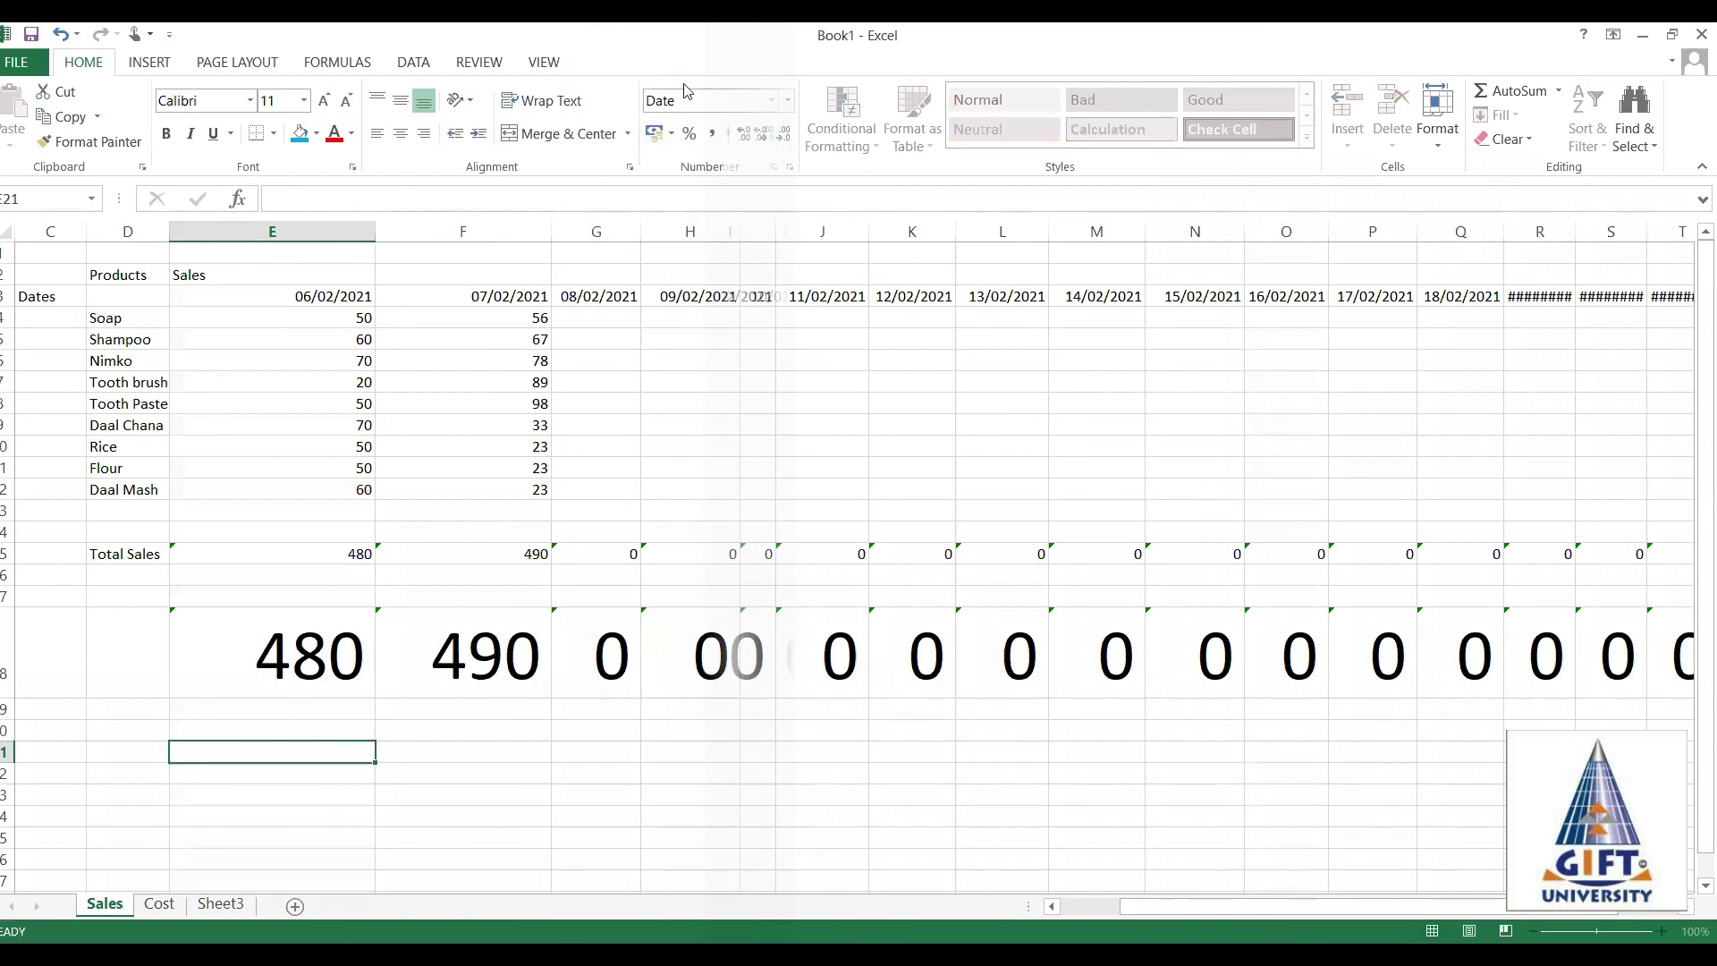
click(771, 99)
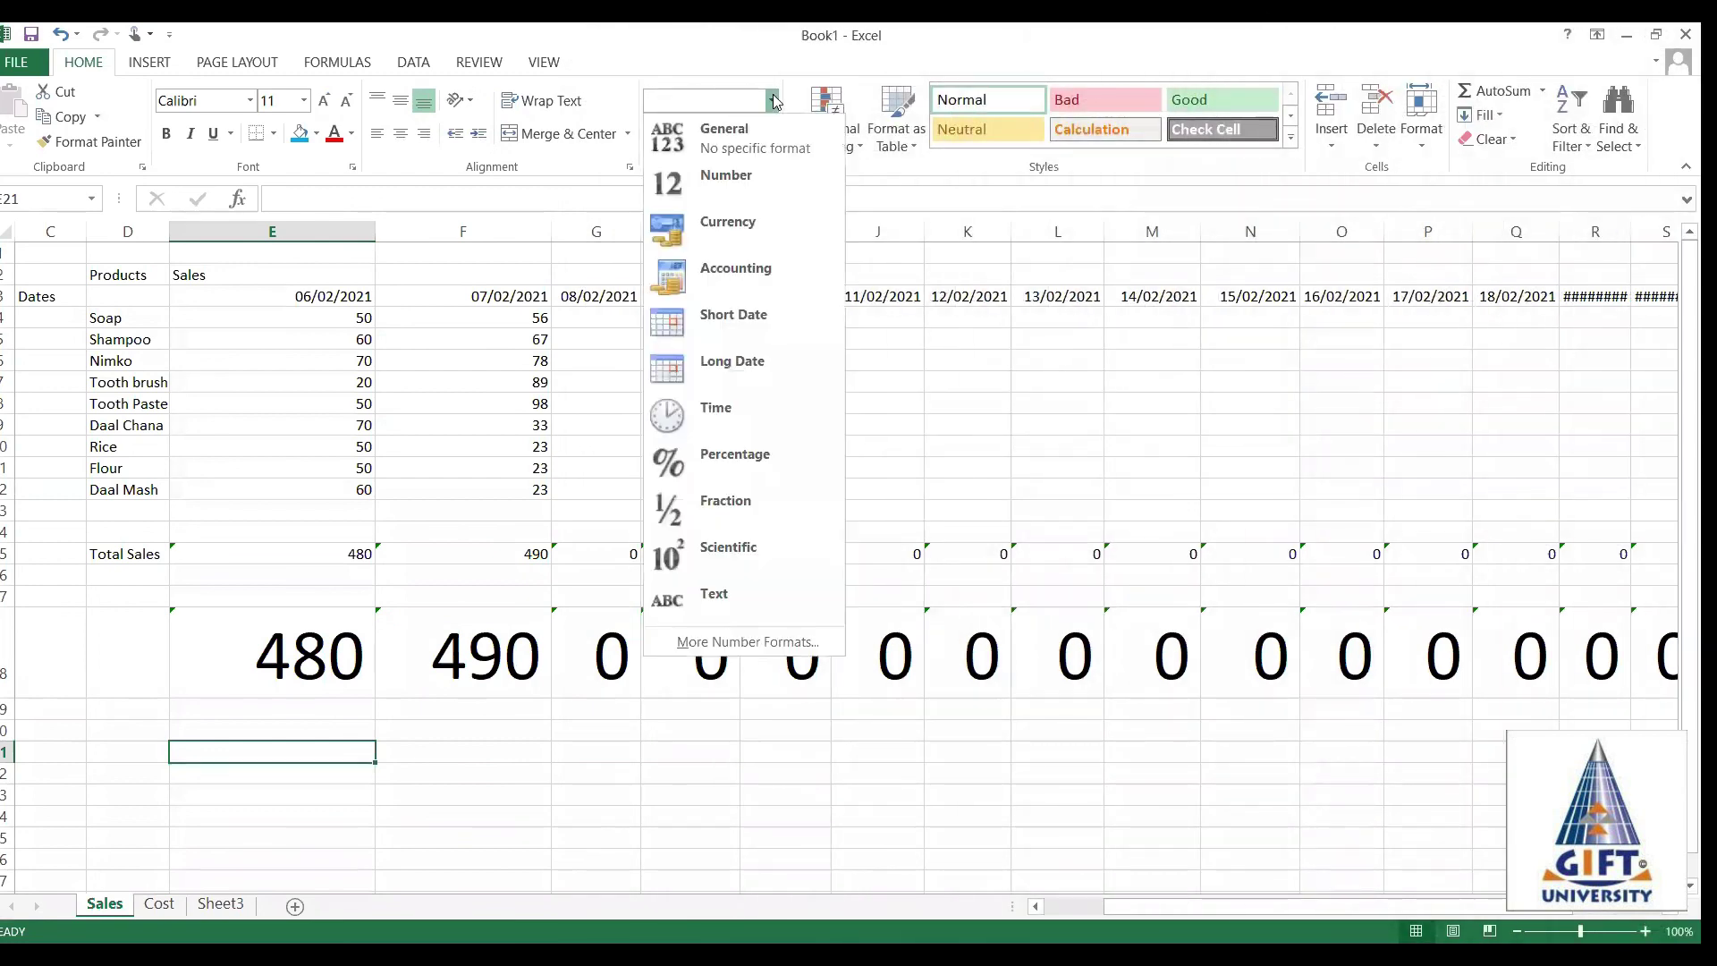
click(330, 304)
click(322, 299)
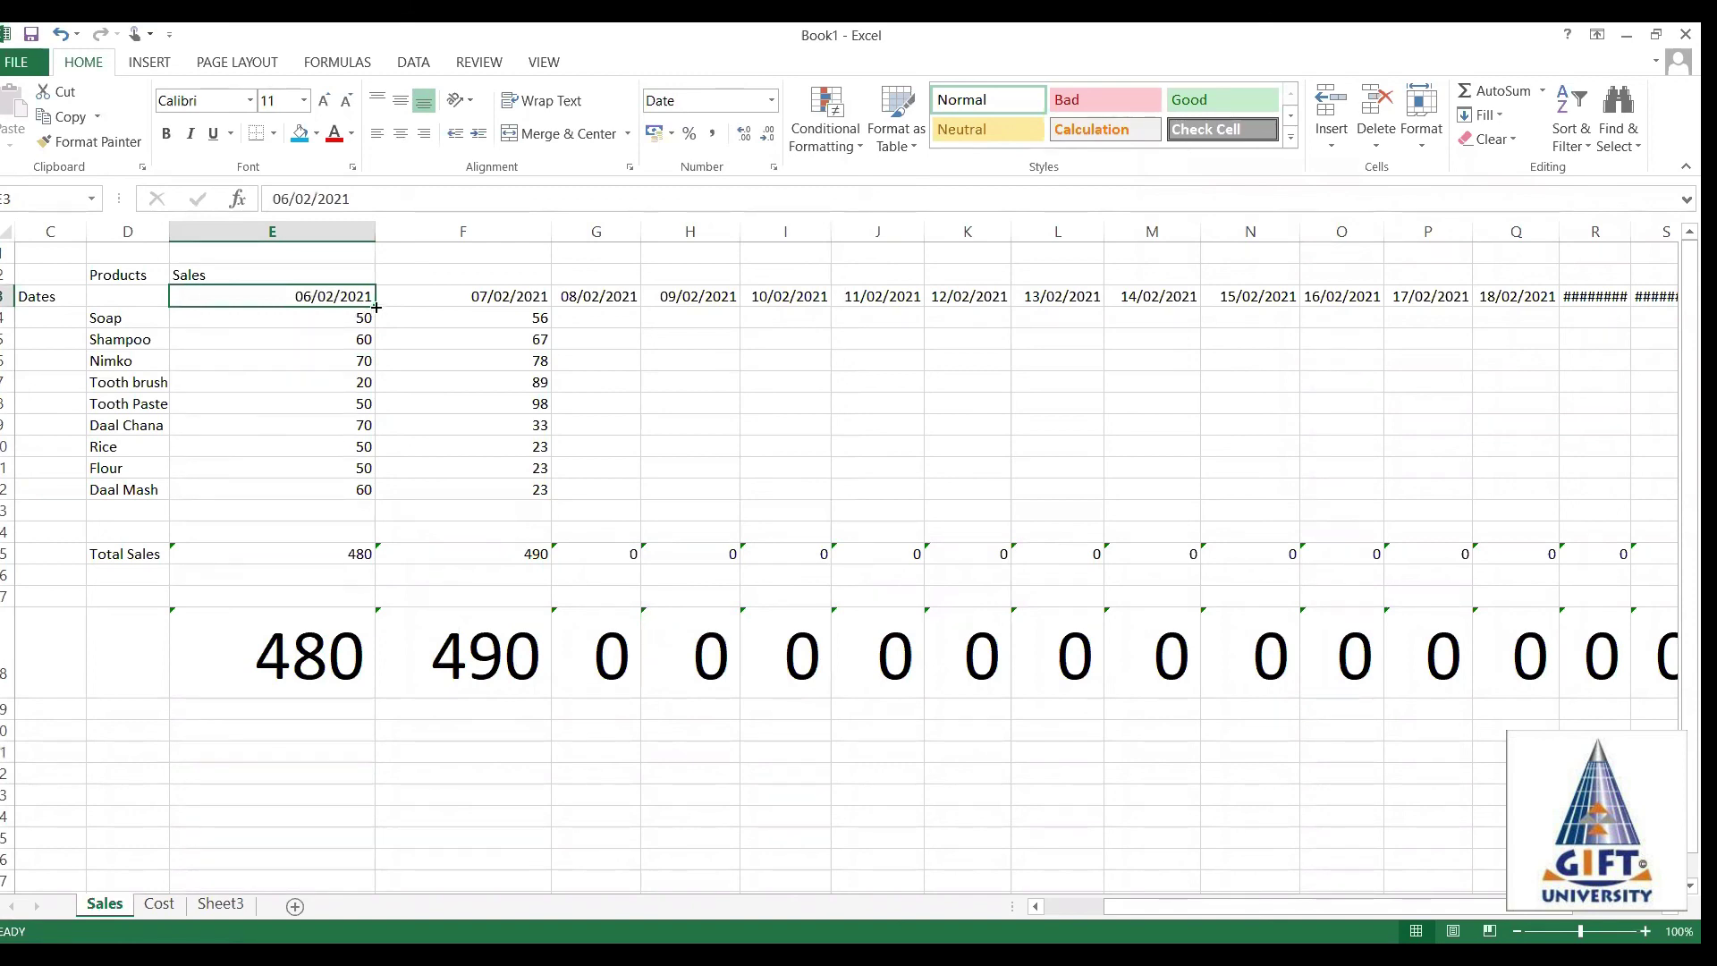
Fill consecutive dates from 06/02/2021 along Sales sheet row 3 through column P.
drag(376, 307, 559, 315)
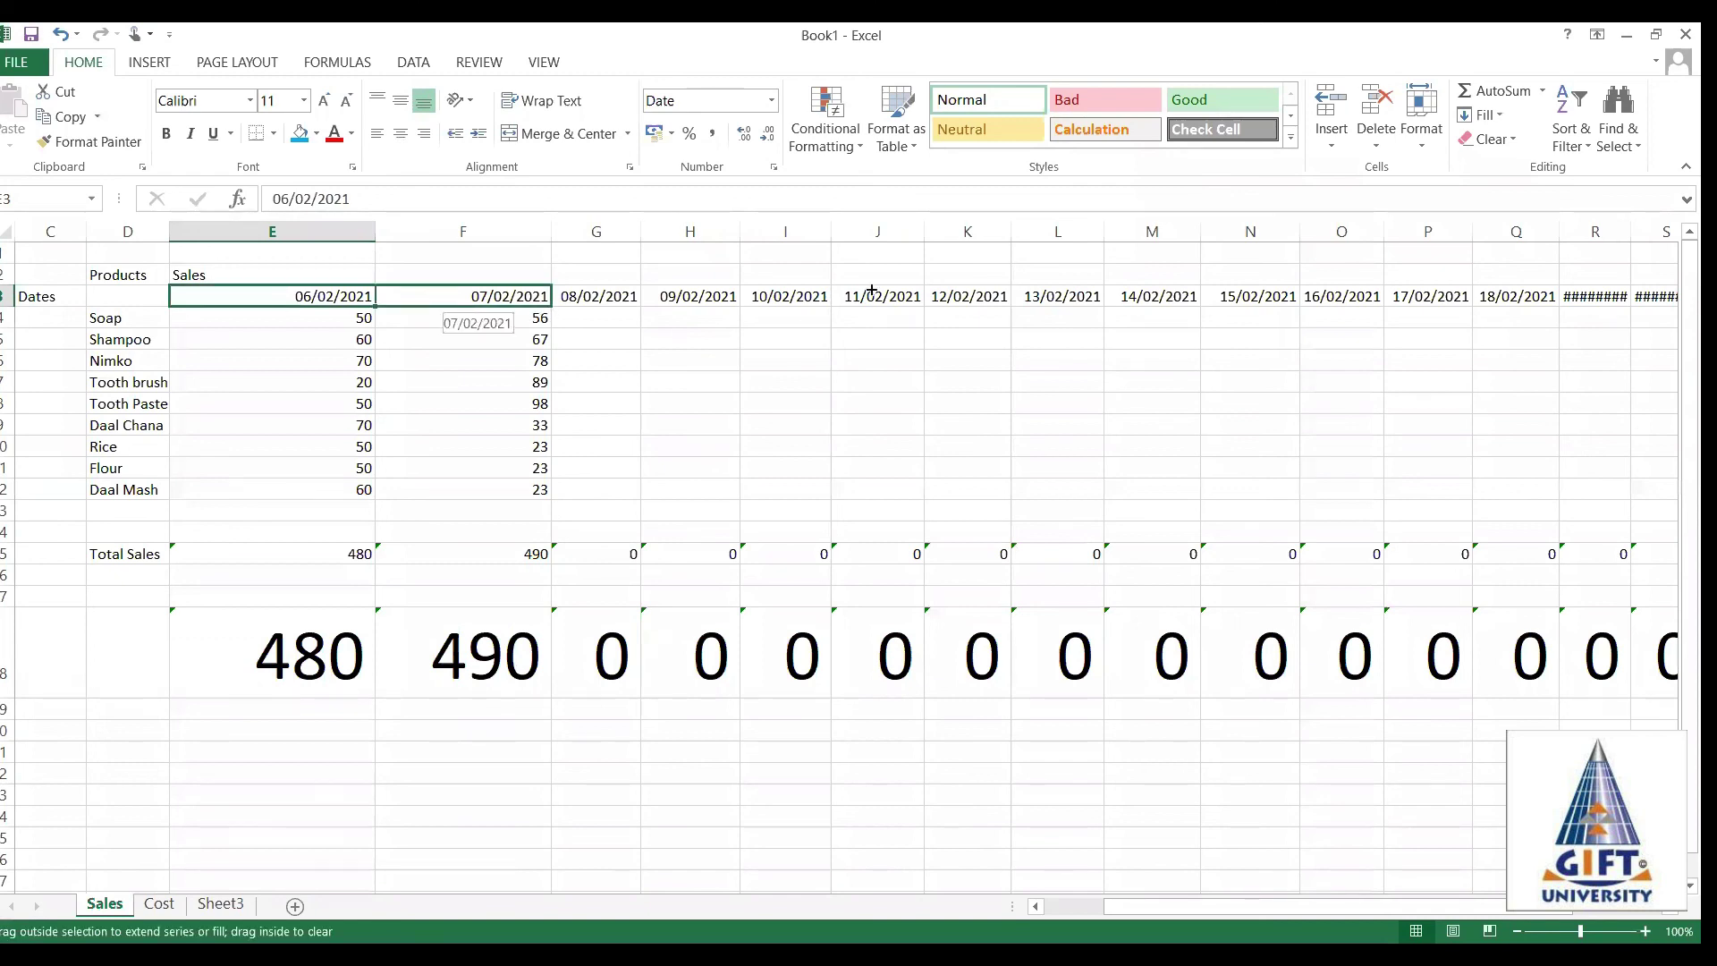
mouse_move(559, 315)
mouse_down()
mouse_move(1121, 274)
mouse_move(1388, 297)
mouse_up()
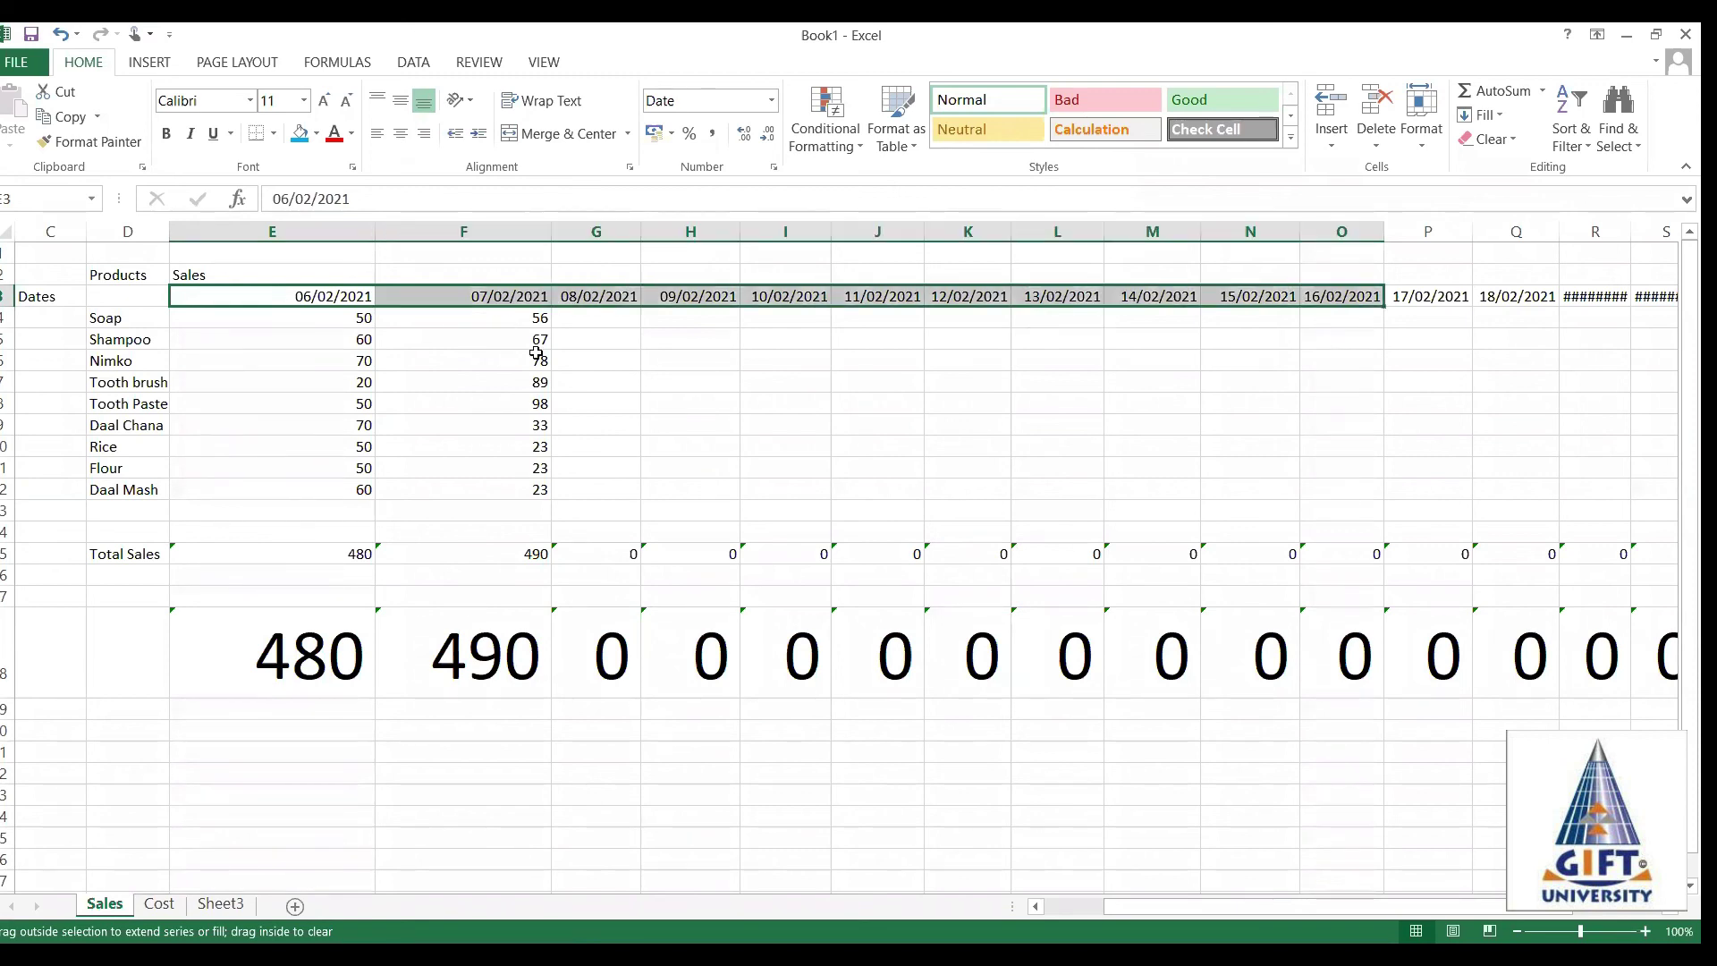
drag(466, 297, 881, 296)
click(459, 296)
click(572, 296)
click(707, 298)
click(791, 298)
click(881, 298)
click(1000, 304)
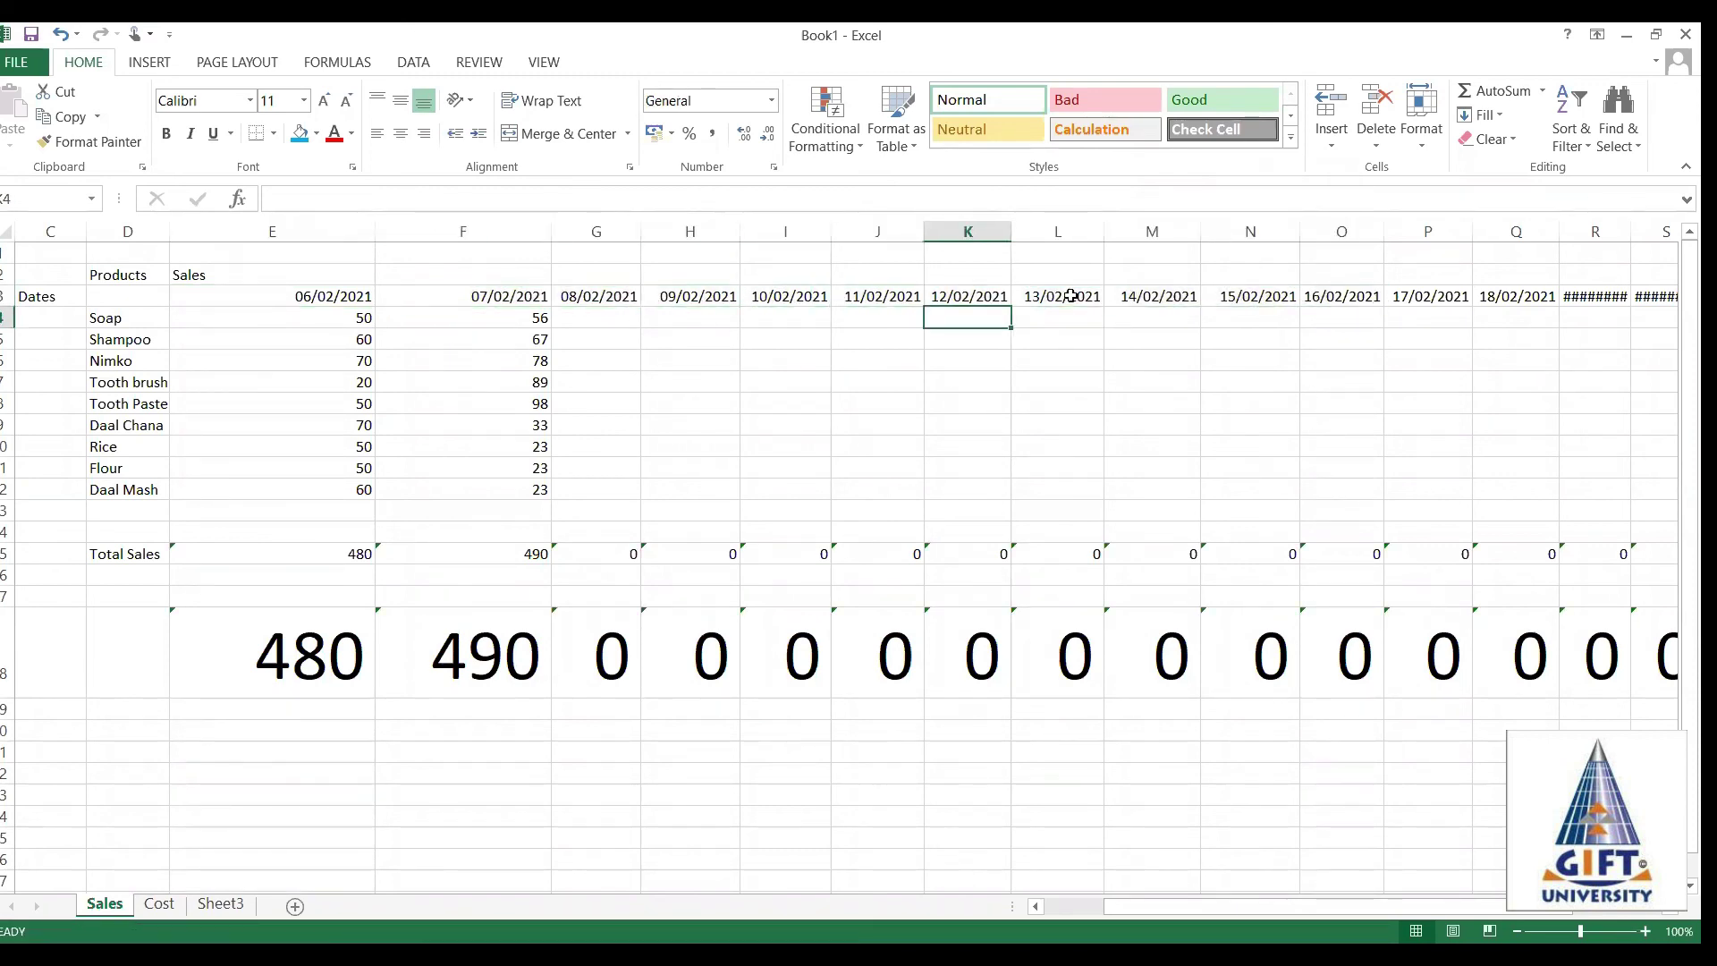
click(1074, 296)
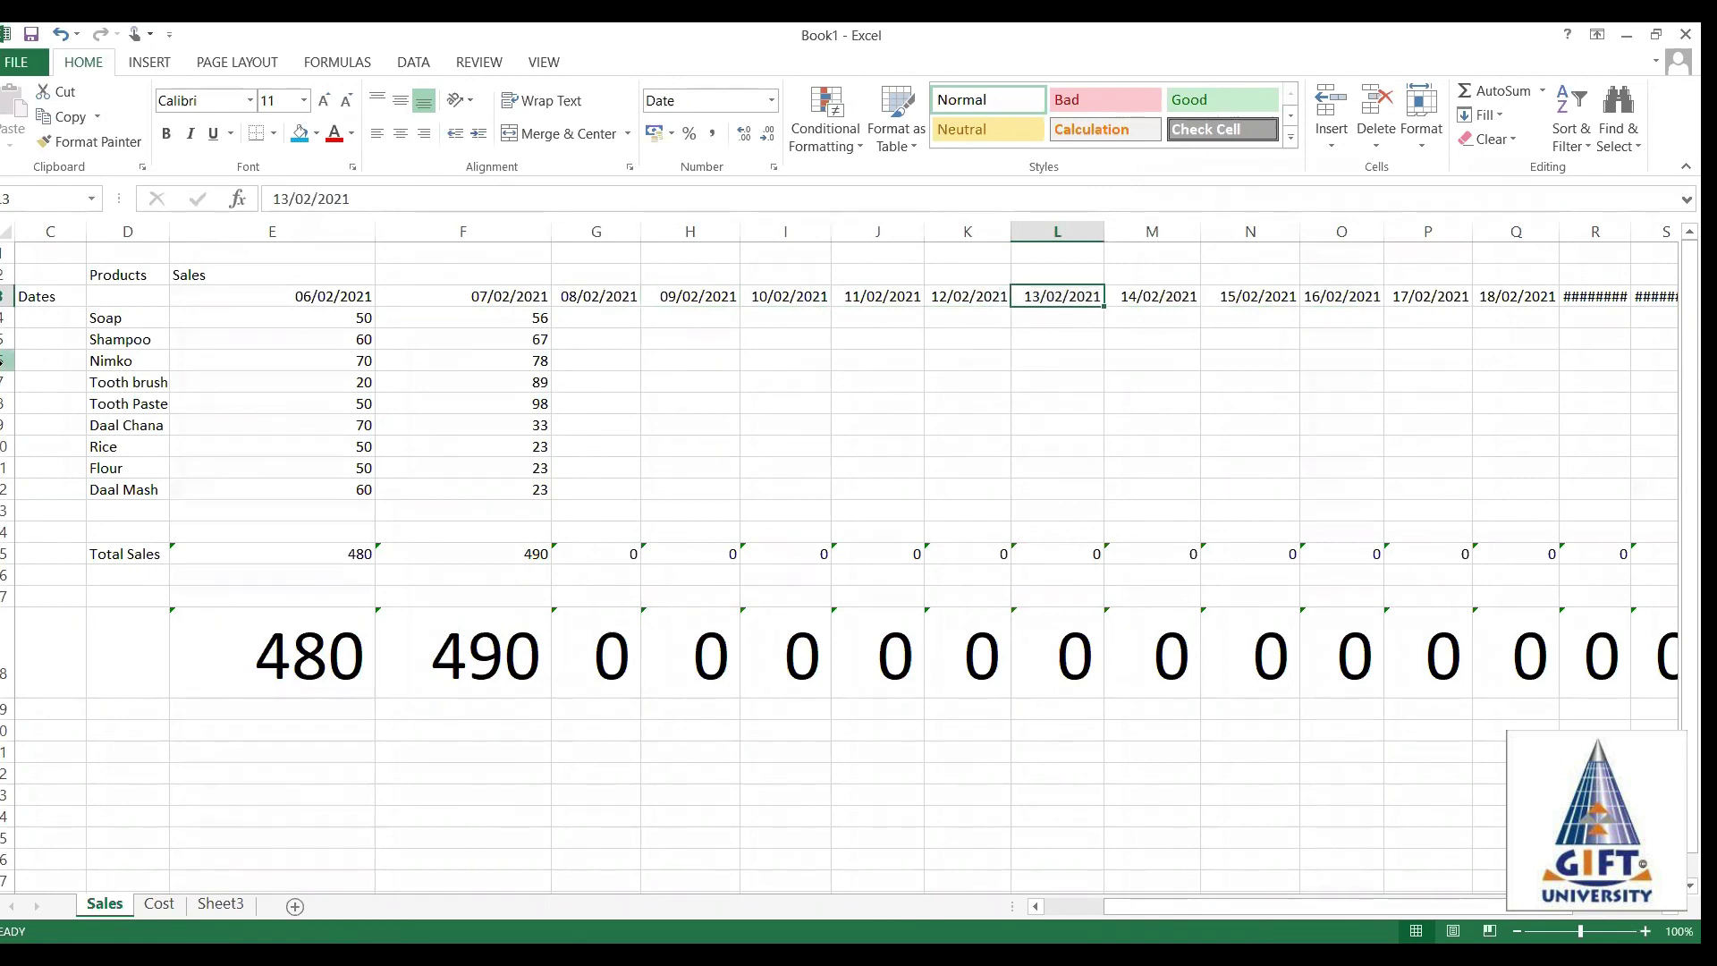
click(272, 304)
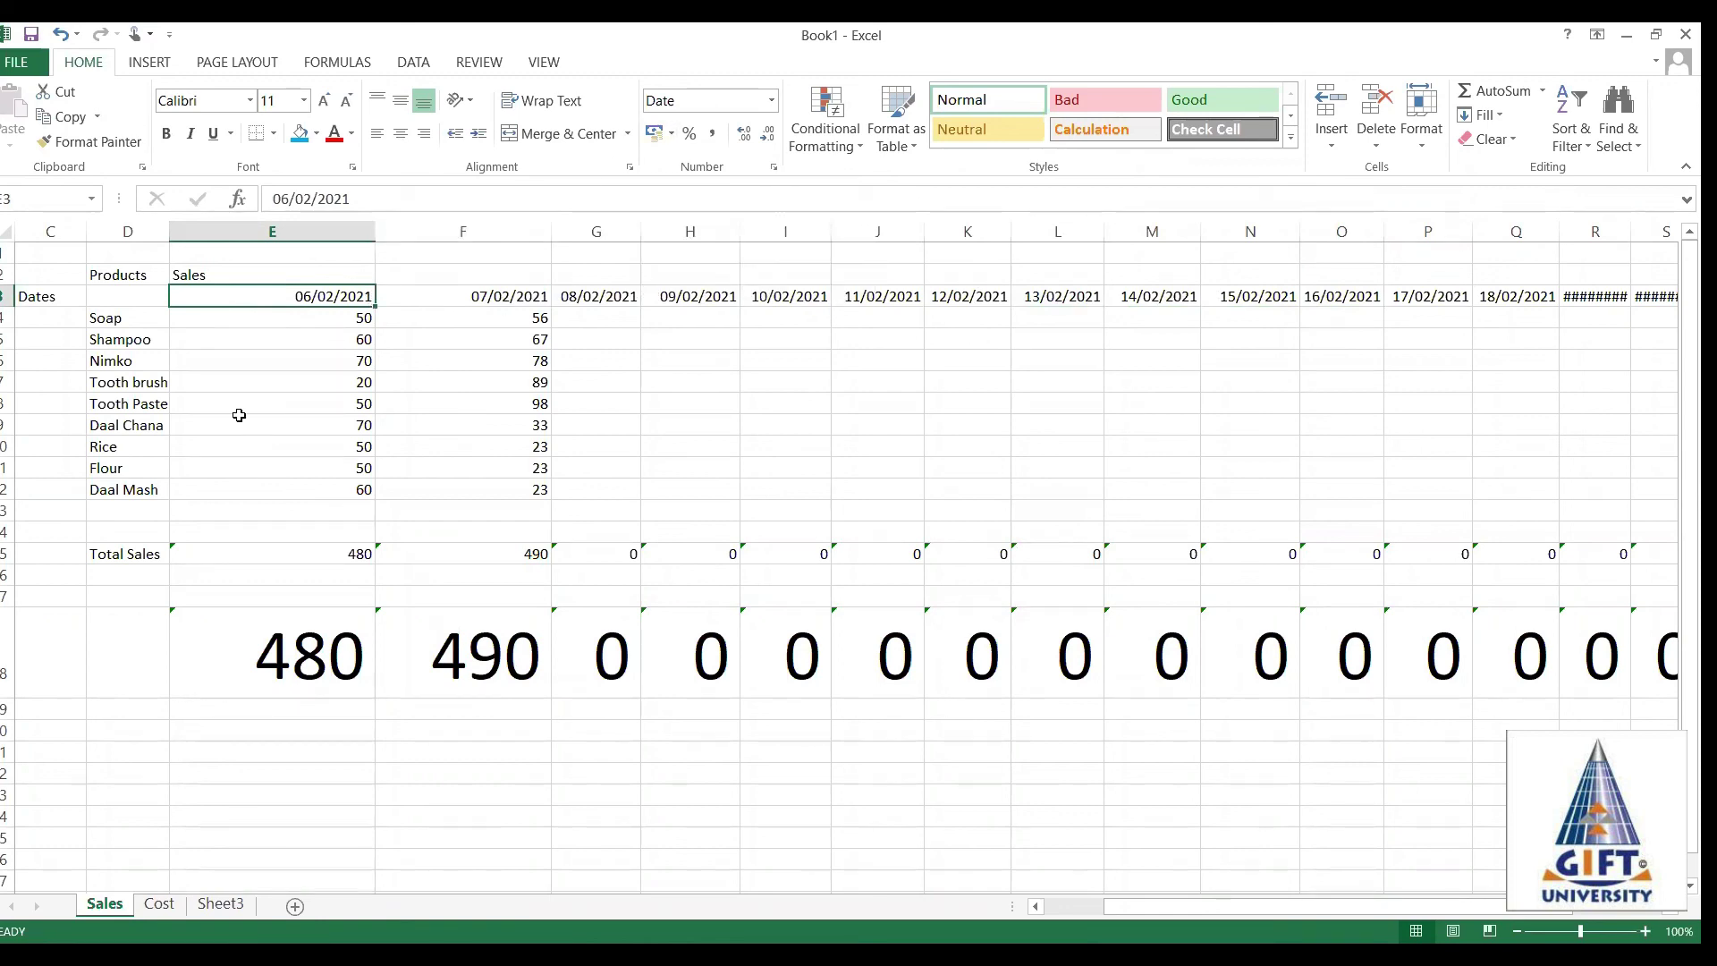
Widen the Products column D slightly, then go back to the Cost sheet.
click(130, 358)
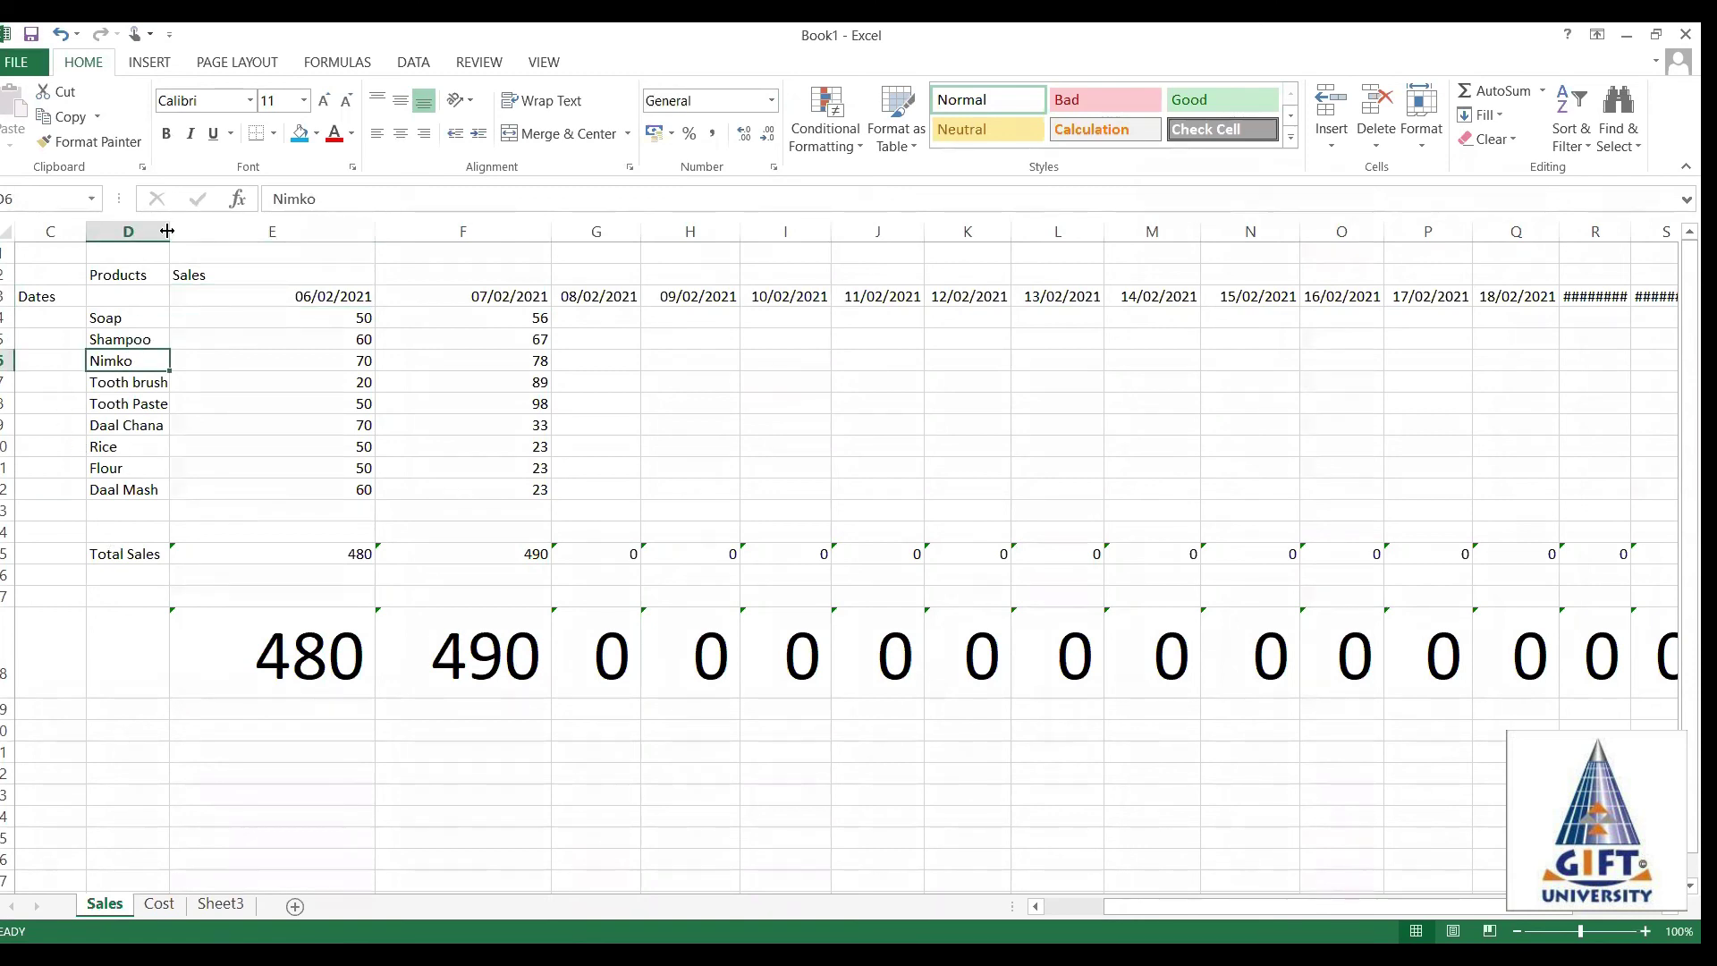
drag(167, 231, 193, 231)
click(351, 316)
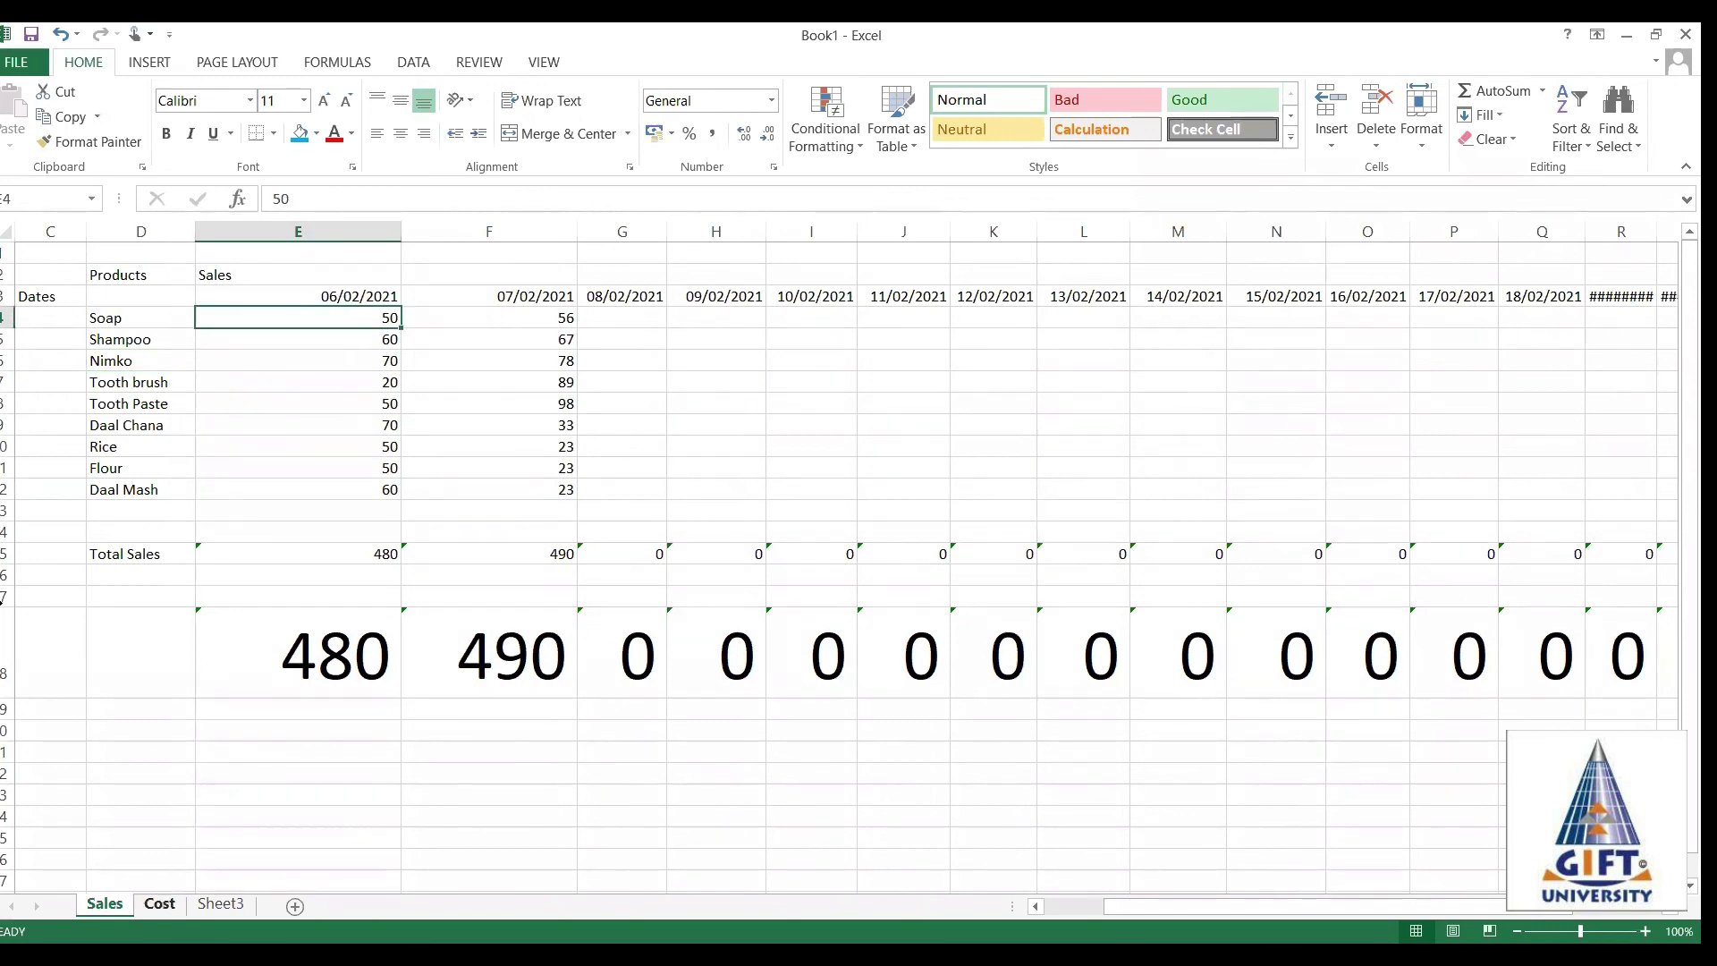
key(ctrl+Page_Down)
click(488, 354)
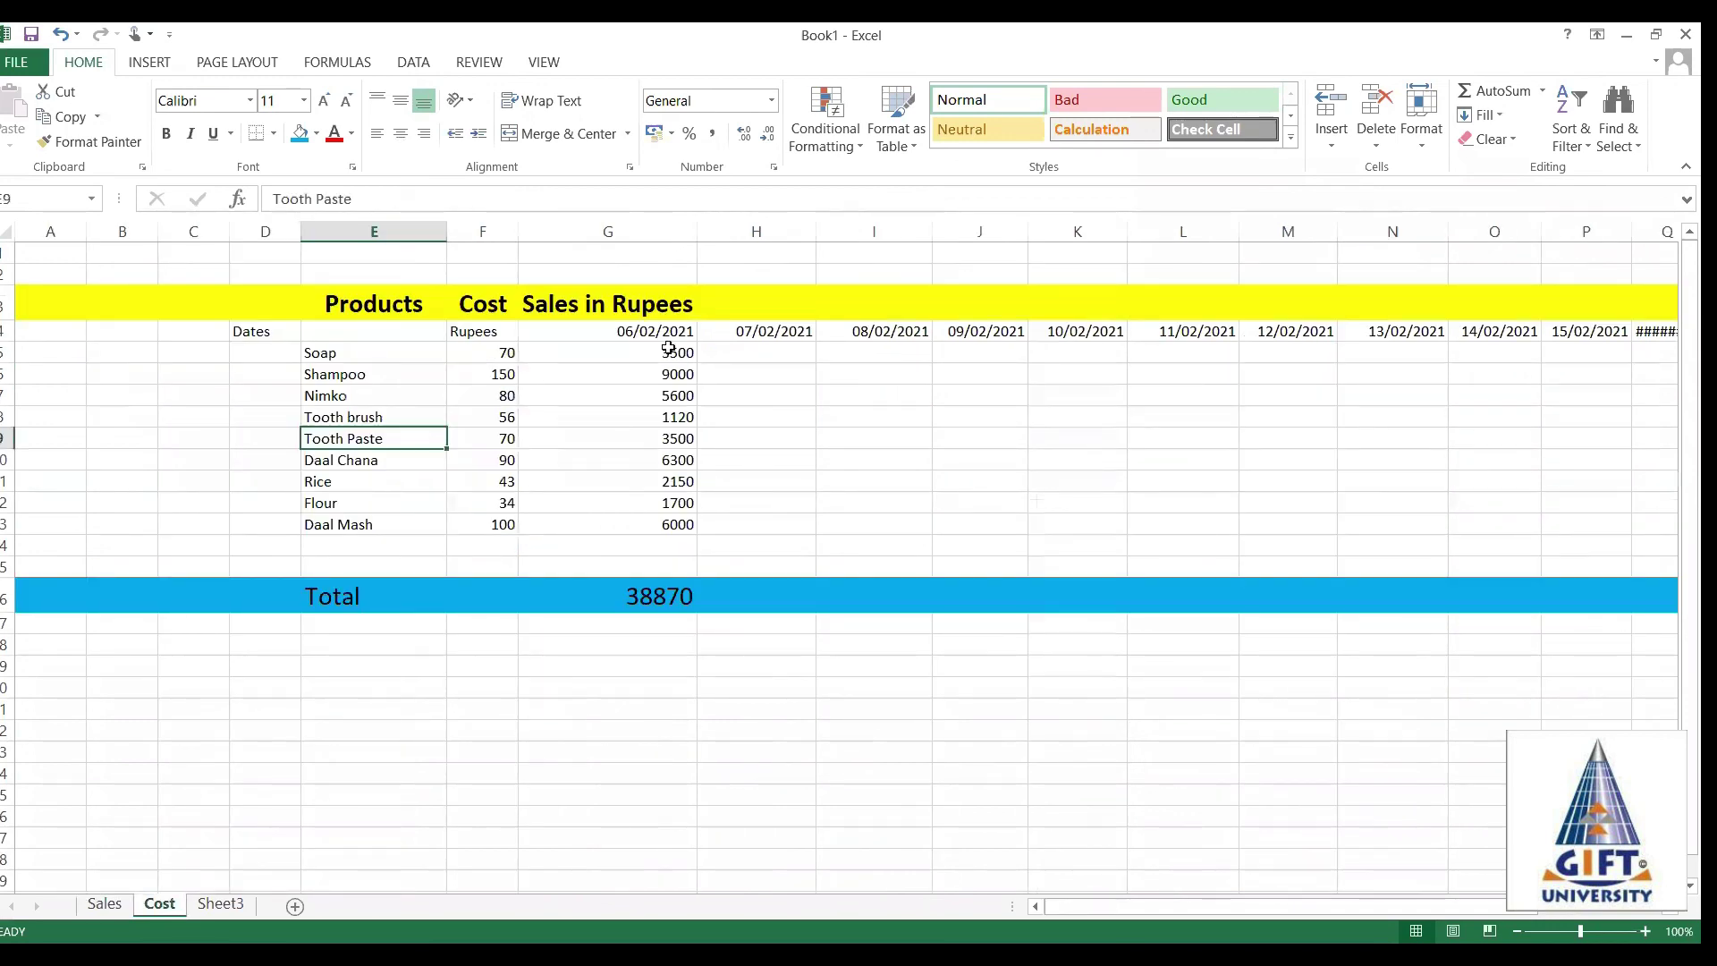
Check the total's SUM range, then apply Comma Style so G16 reads 38,870.00.
click(640, 314)
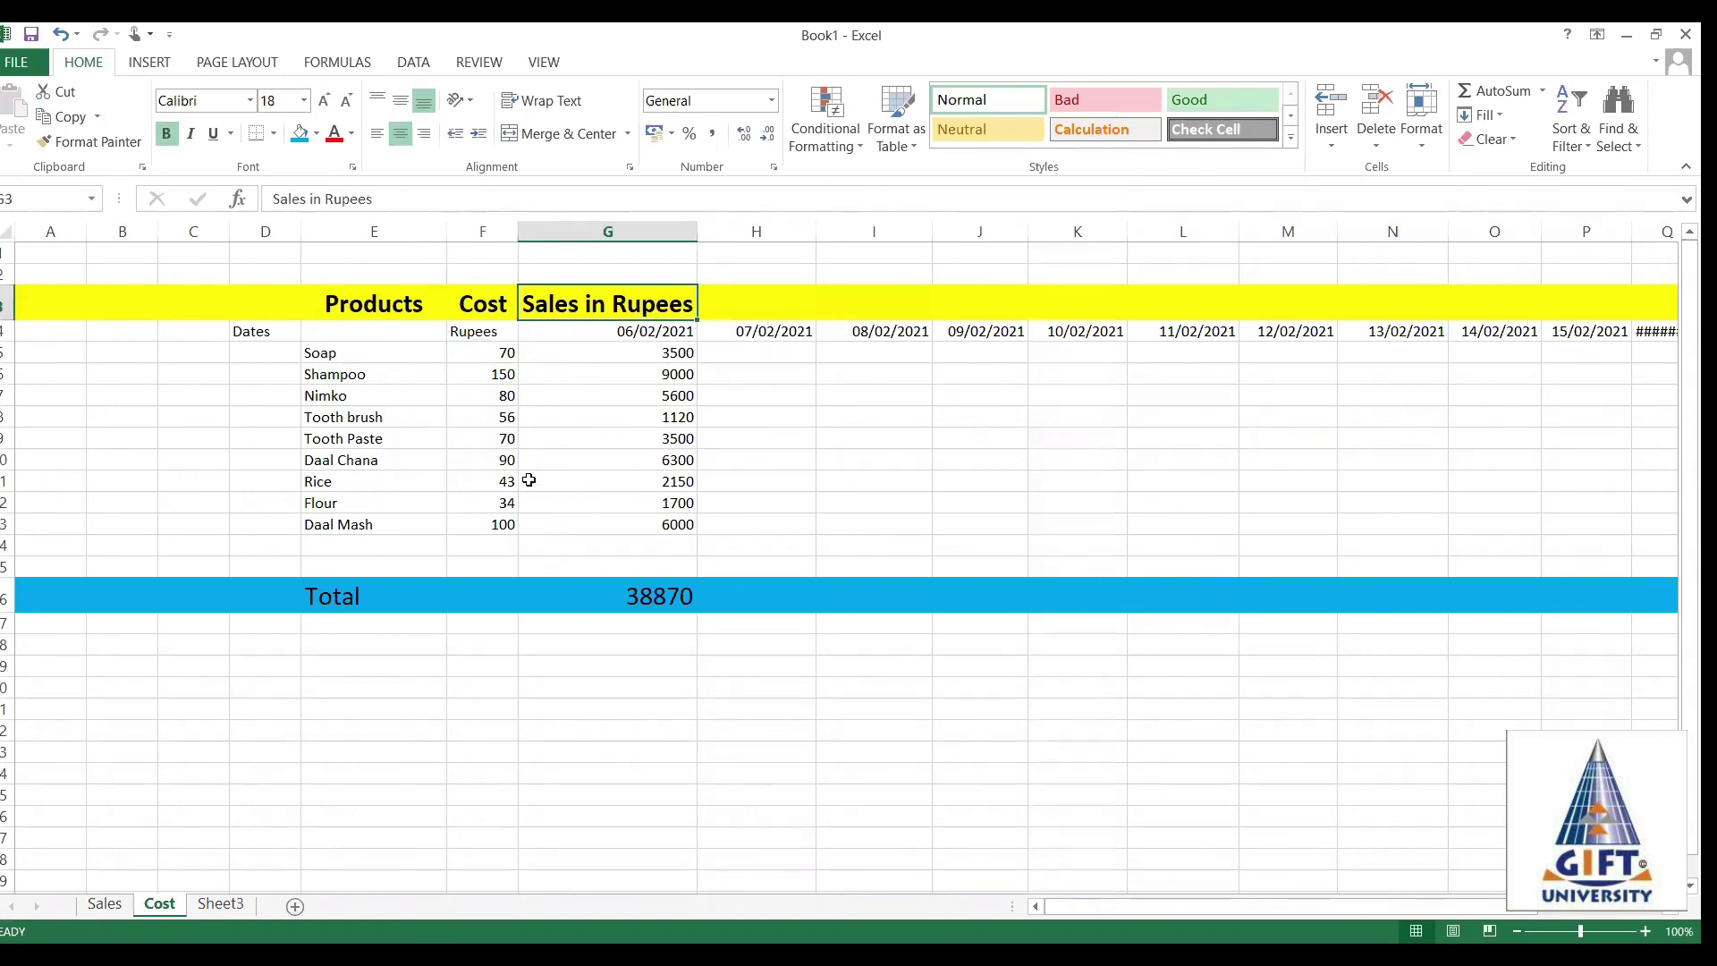
click(611, 597)
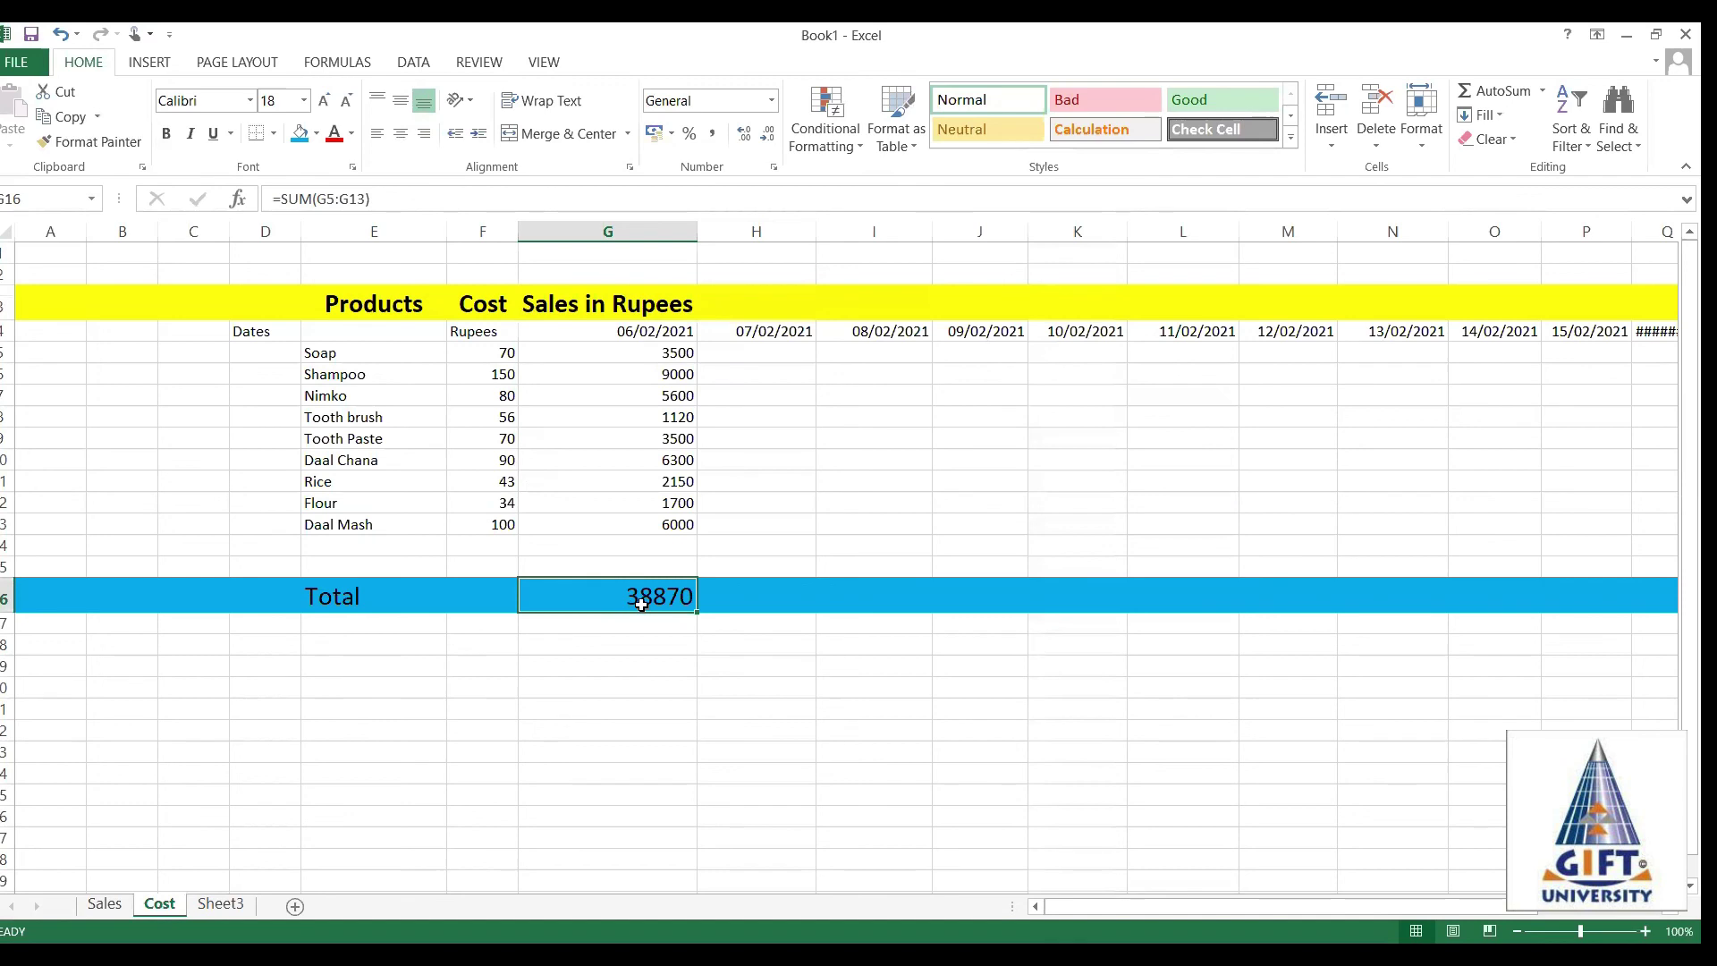
key(F2)
click(602, 710)
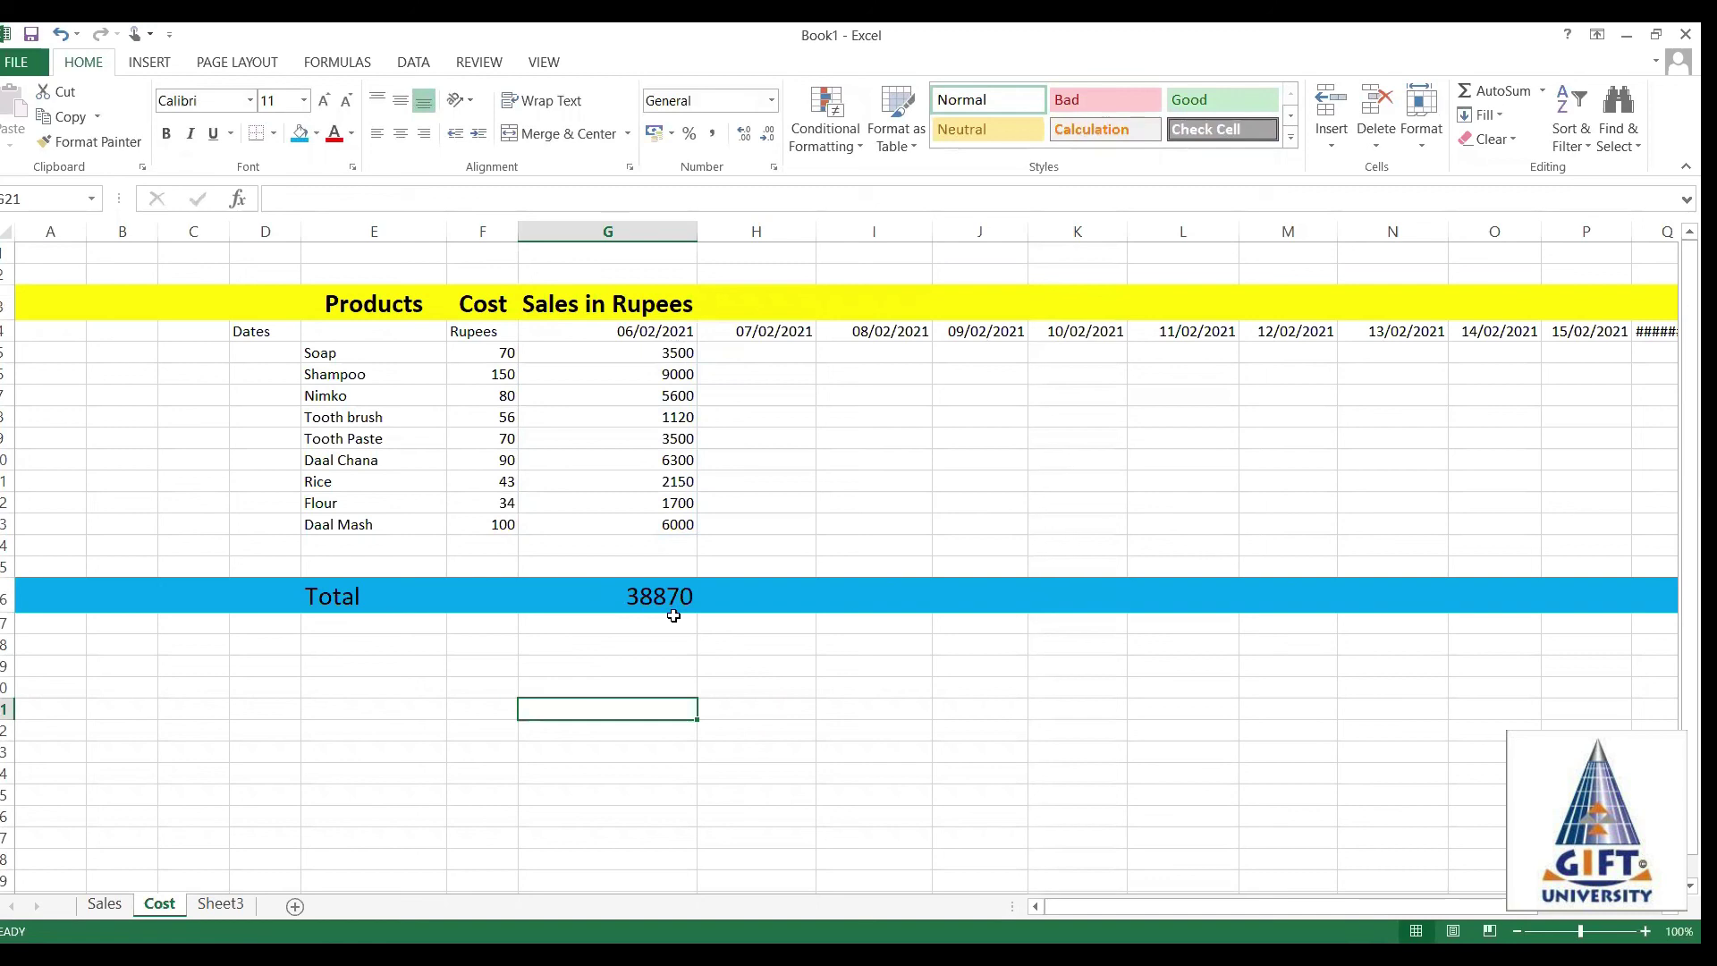
click(660, 598)
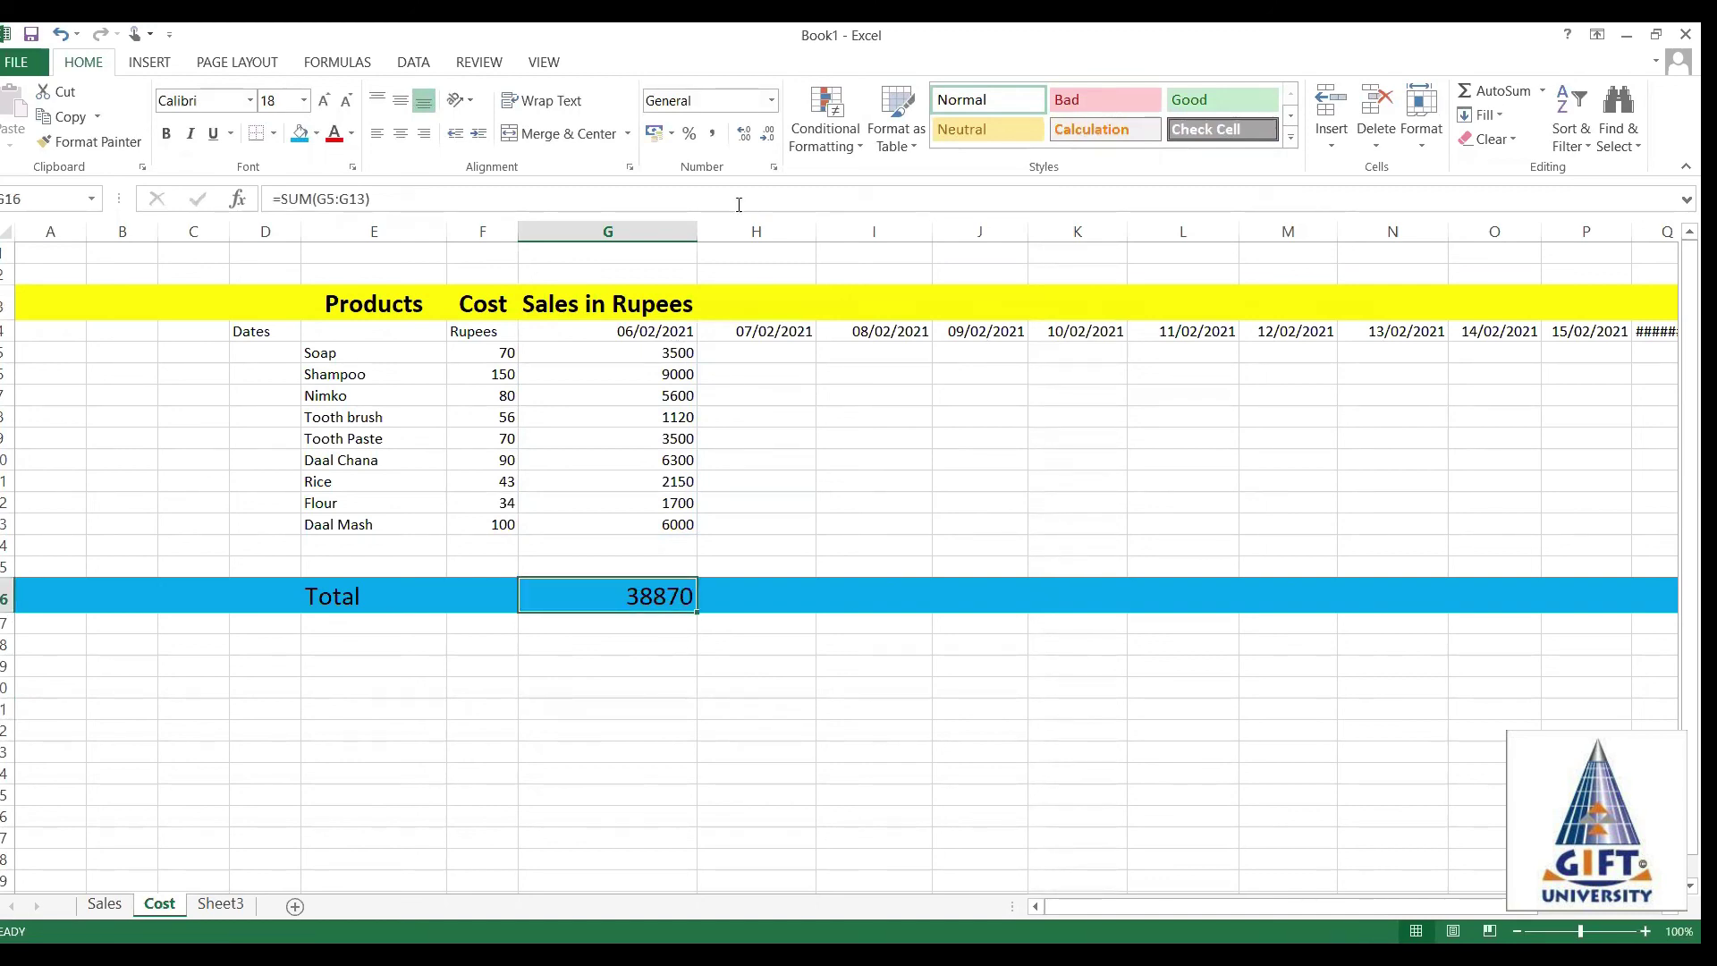
click(716, 139)
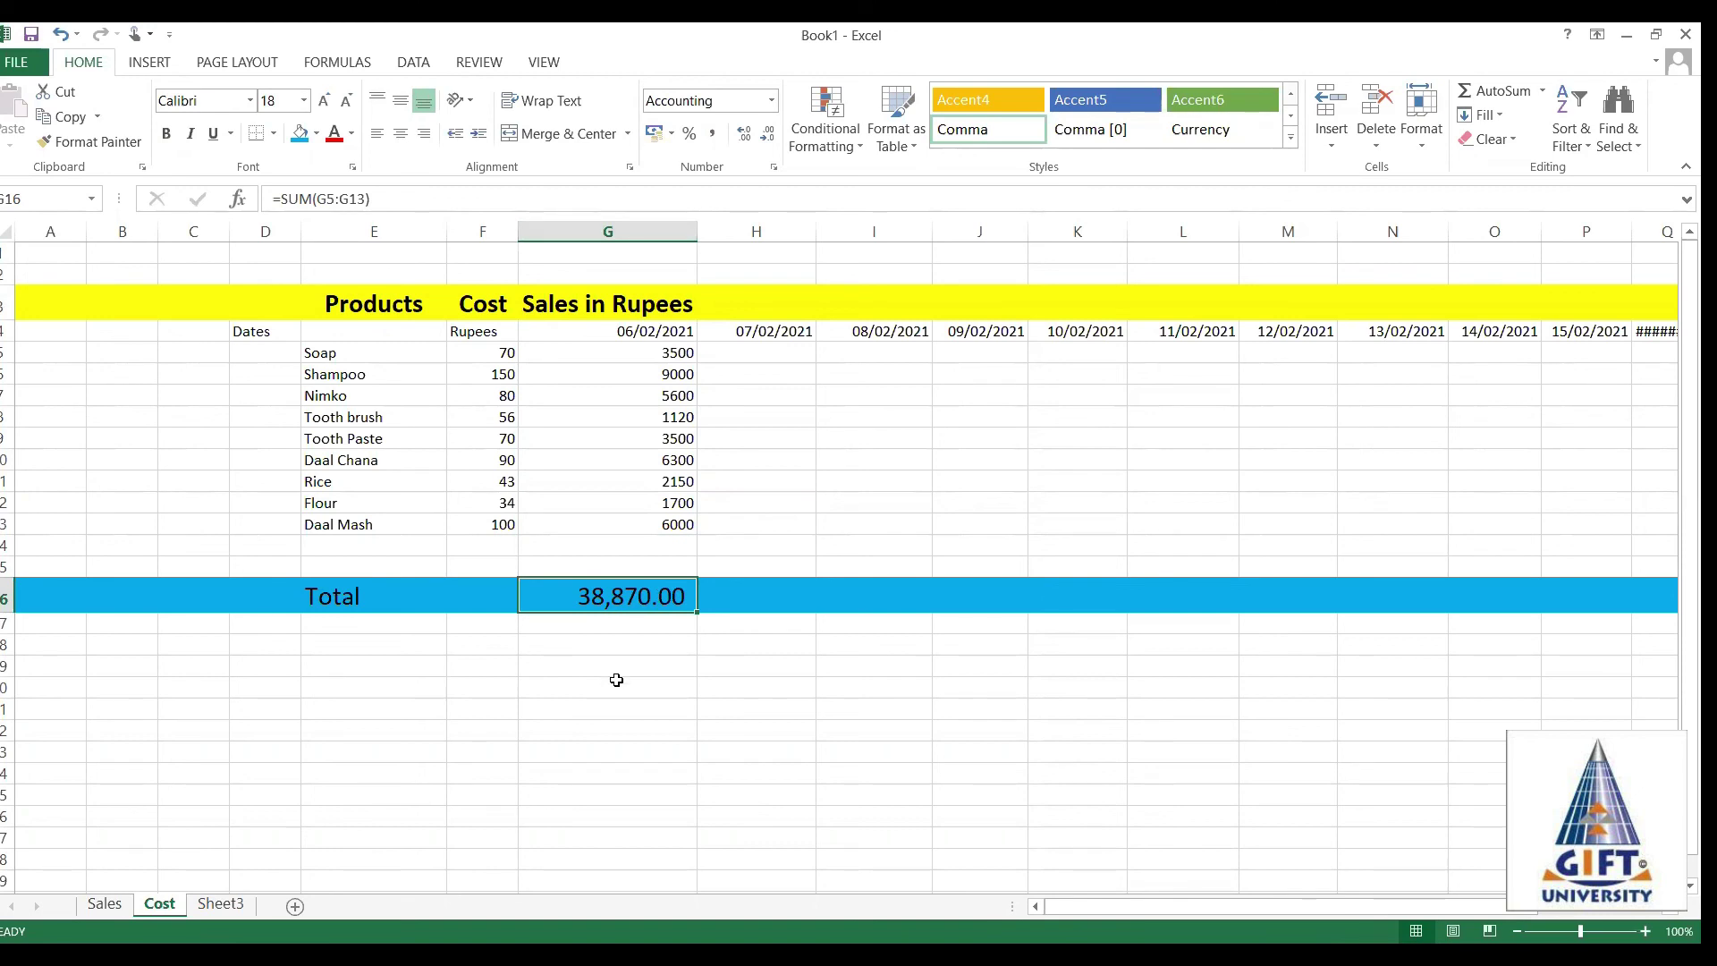
Undo and reapply Comma Style on the 38870 total in G16.
key(ctrl+z)
click(657, 687)
click(632, 598)
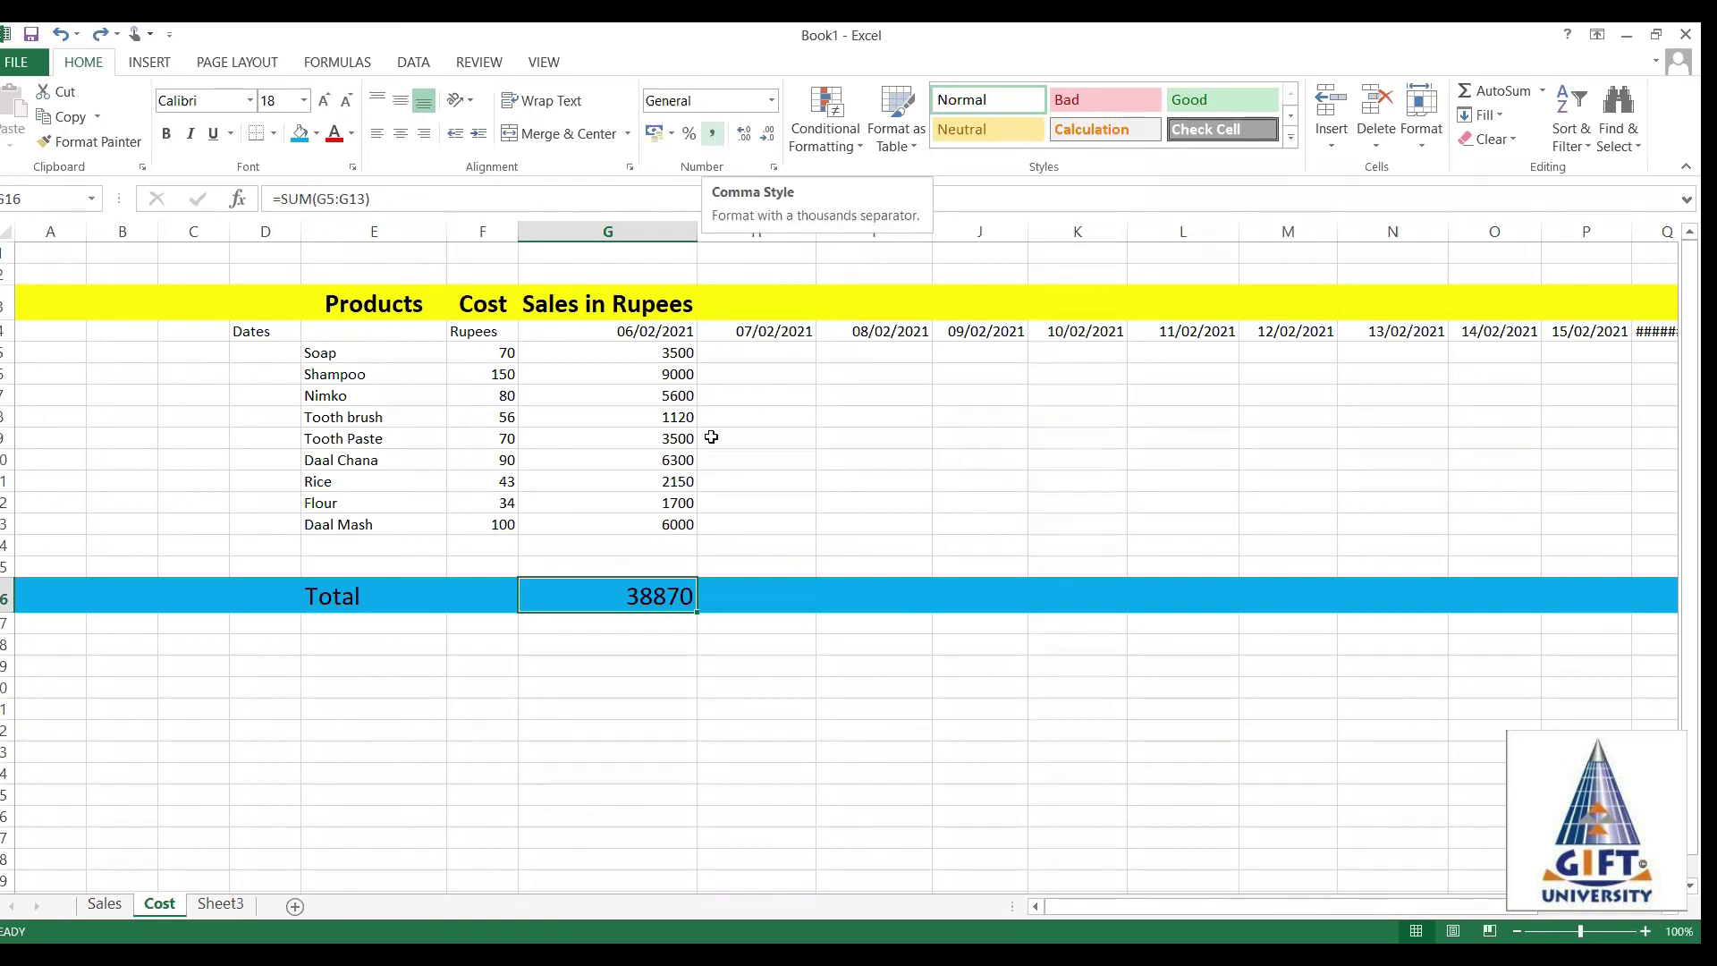
key(ctrl+y)
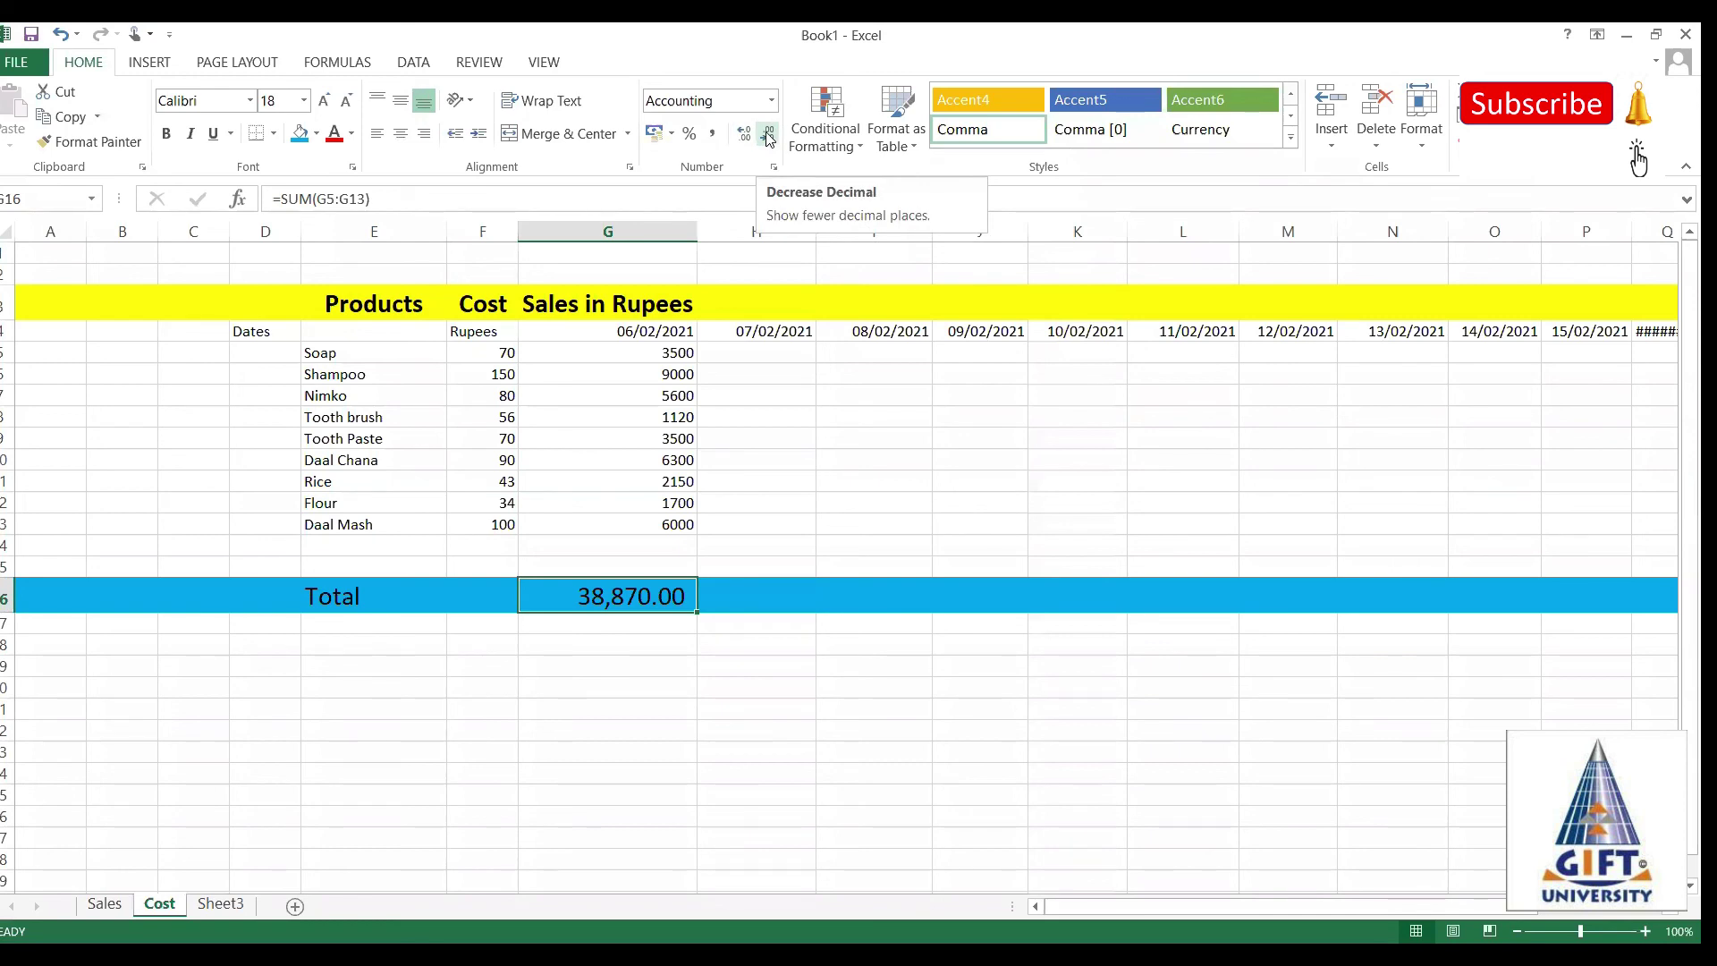
Adjust the total's decimal places until it reads 38,870 with no decimals.
double_click(769, 137)
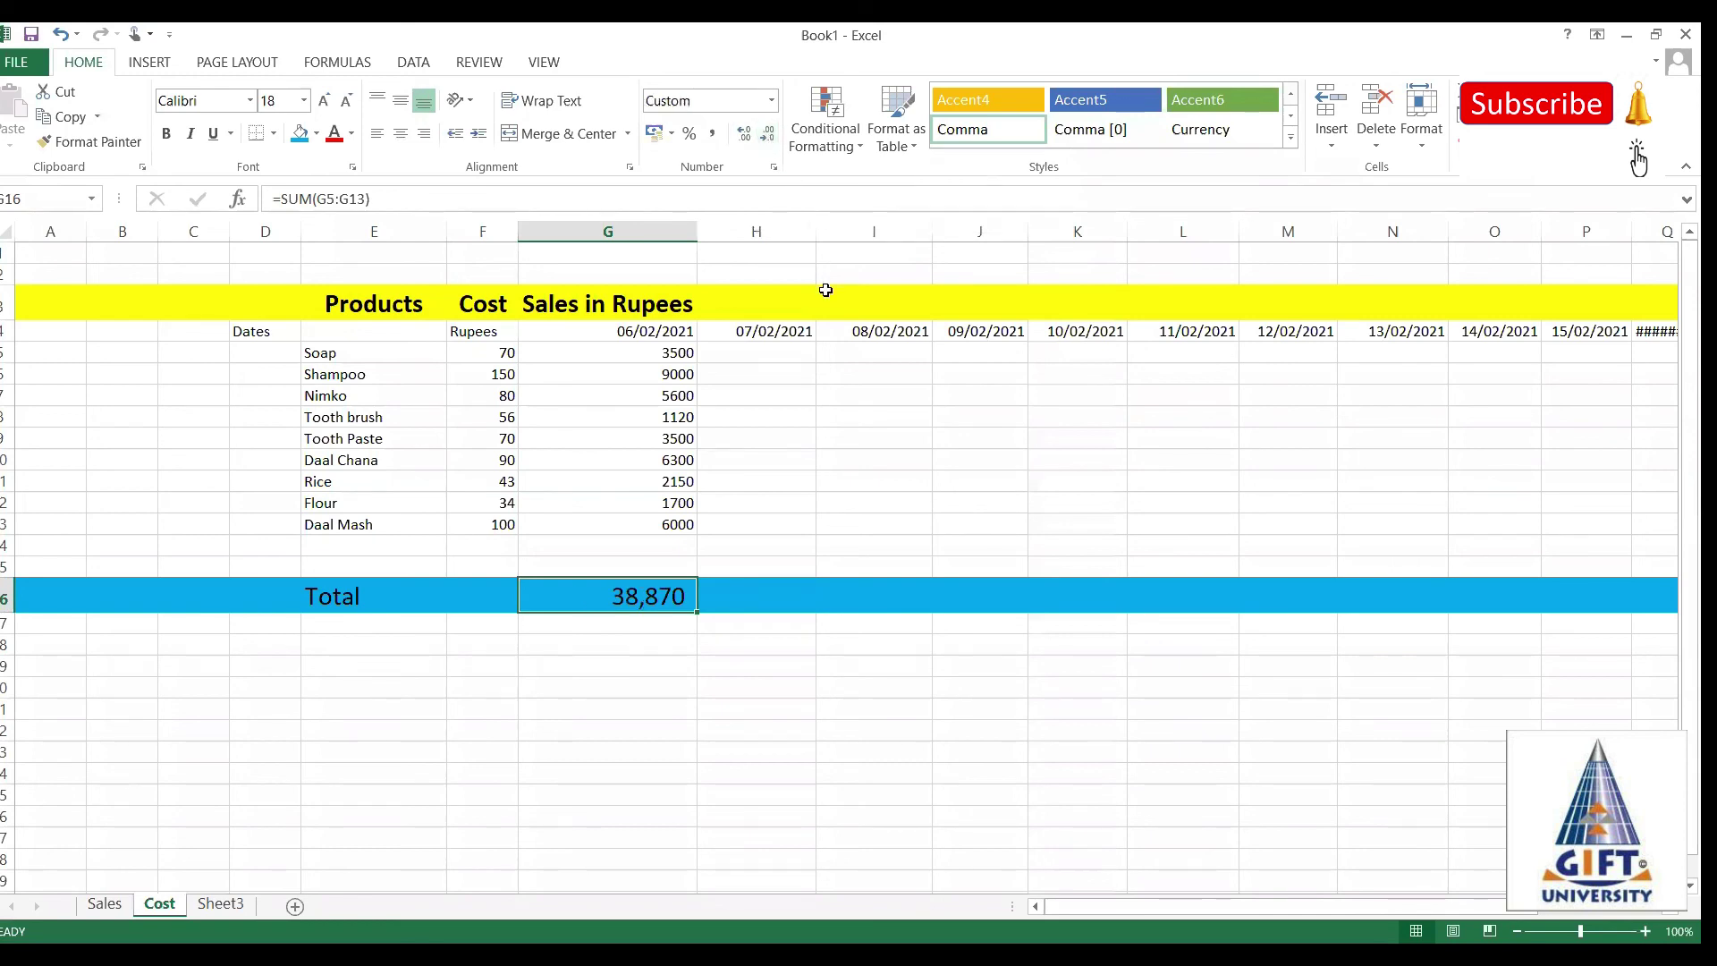
double_click(742, 135)
double_click(741, 135)
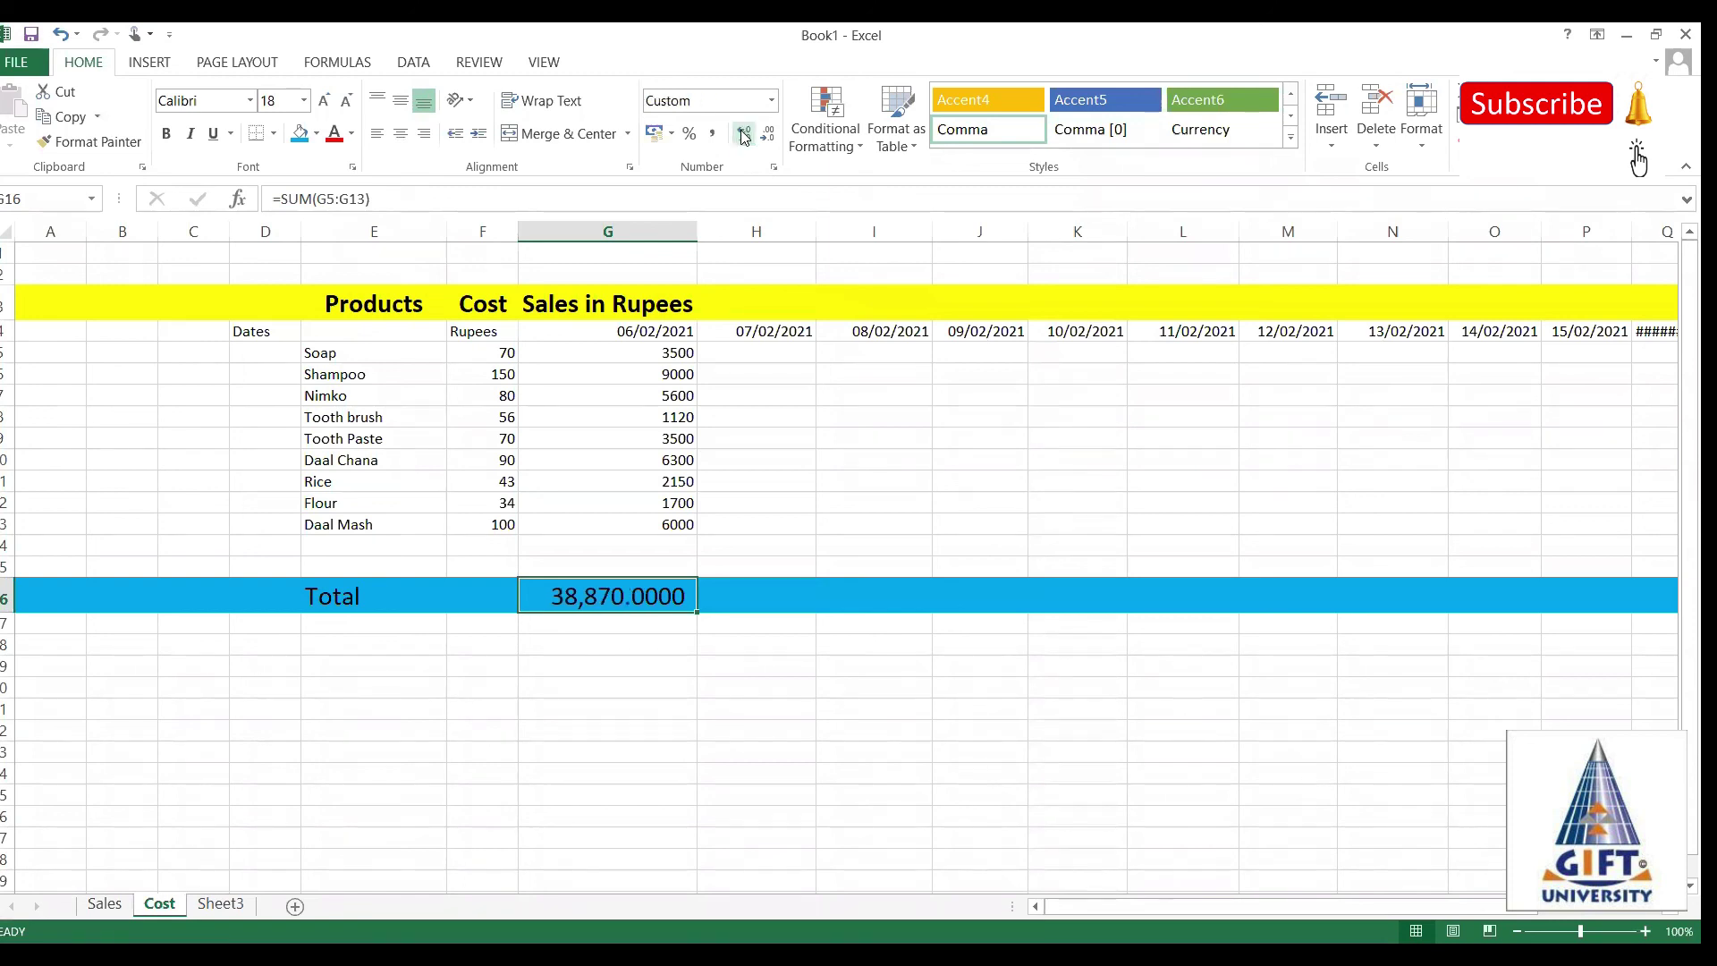
click(768, 137)
click(768, 137)
click(769, 139)
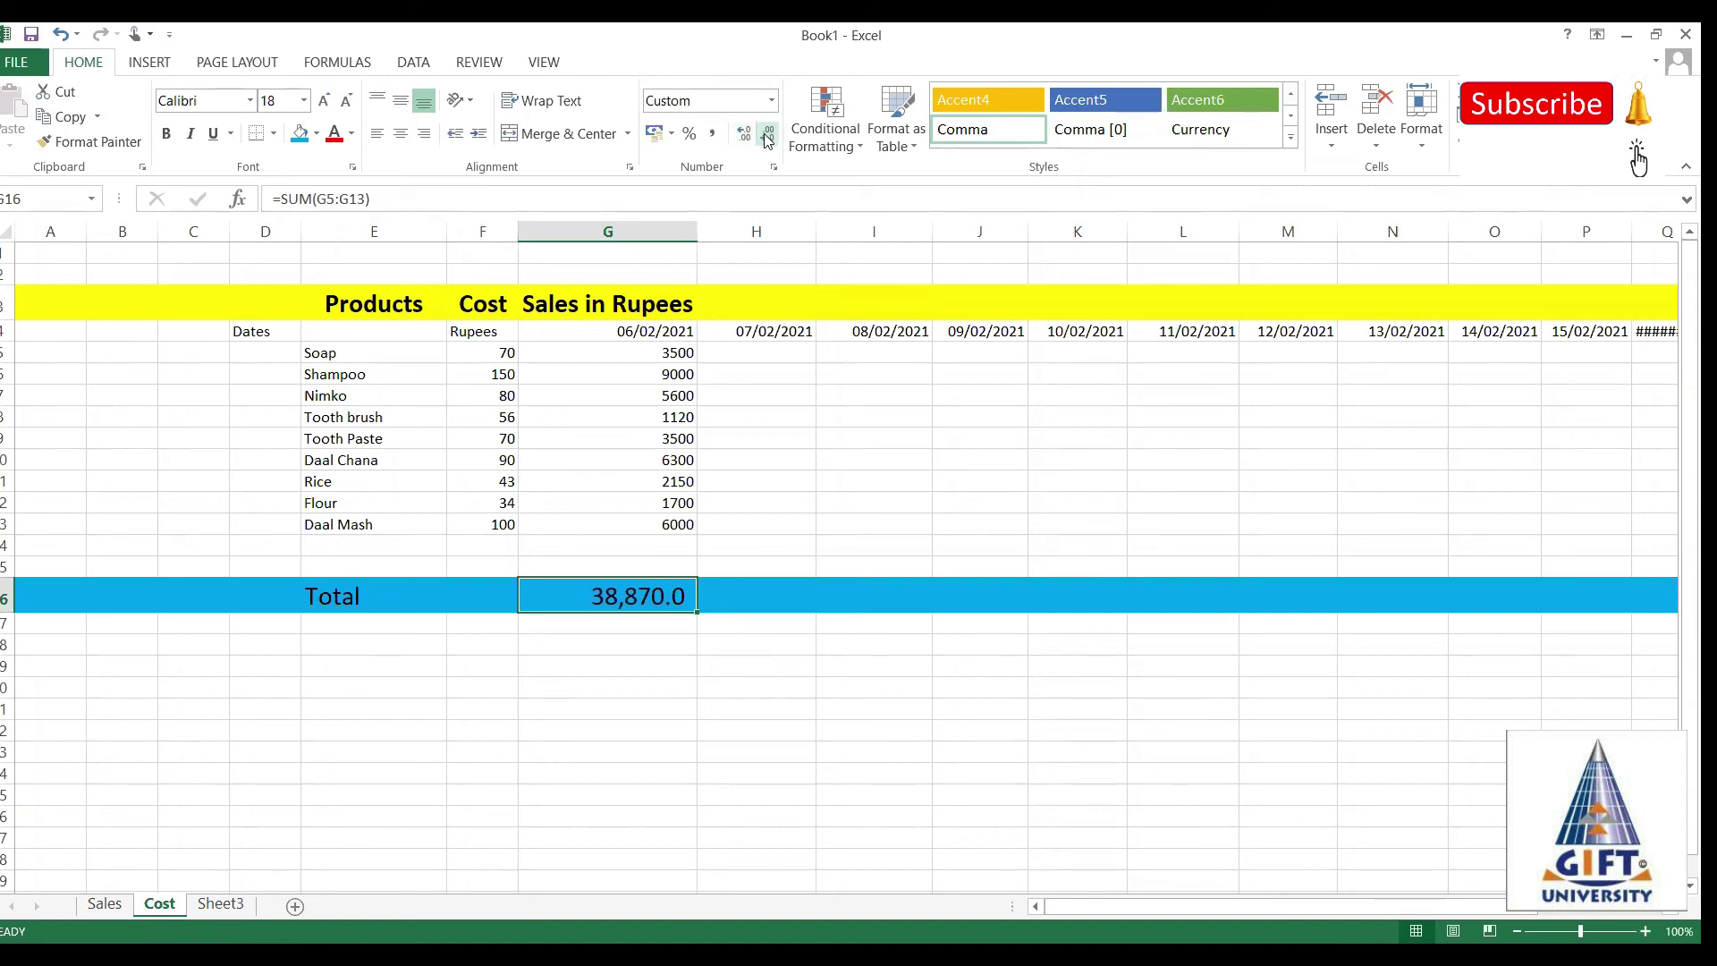
click(768, 137)
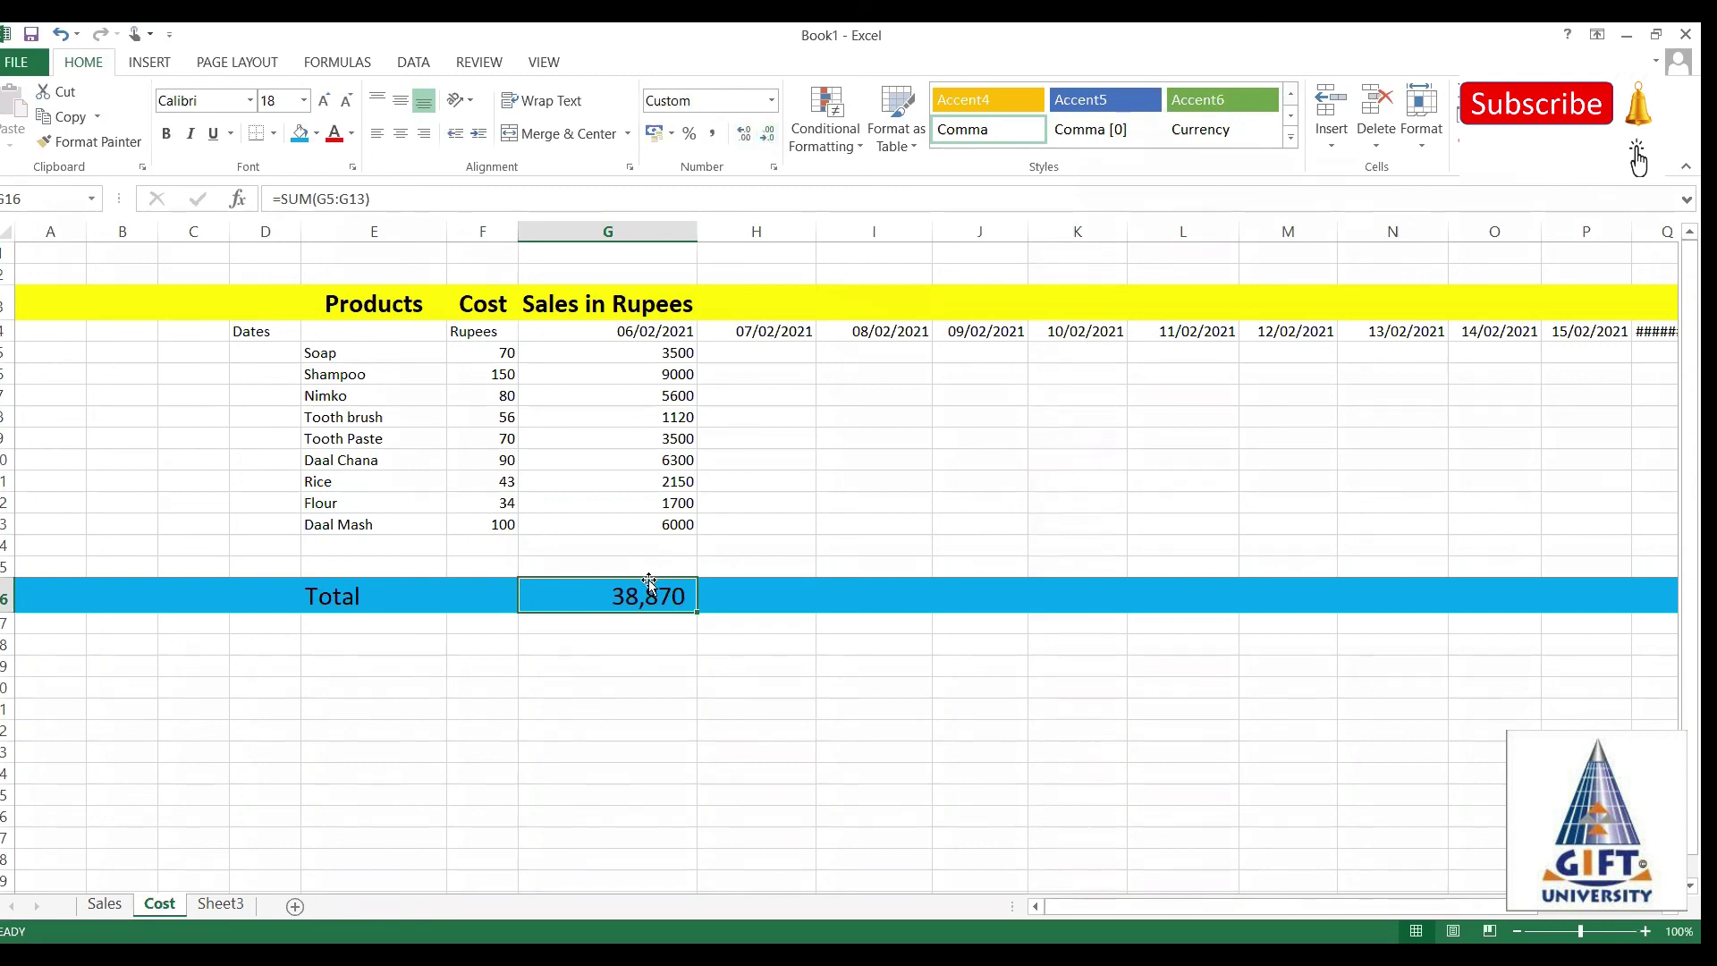
click(583, 662)
click(610, 597)
click(619, 642)
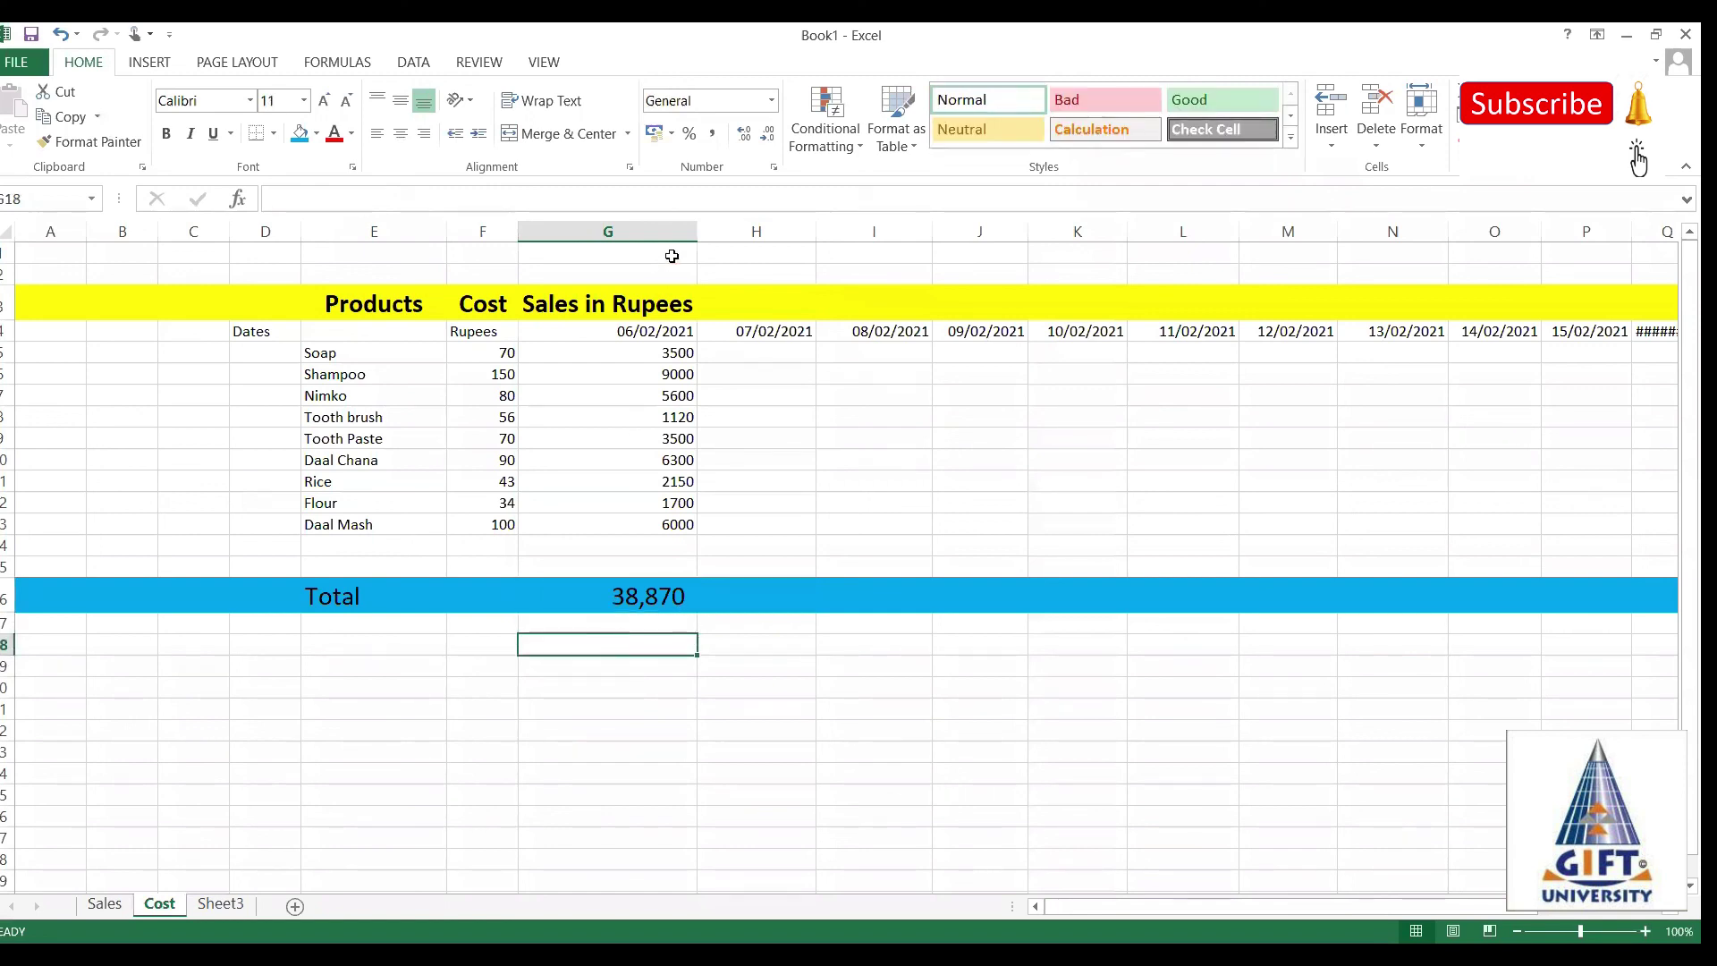
Center-align the contents of columns F and G (Cost and Sales in Rupees).
click(614, 334)
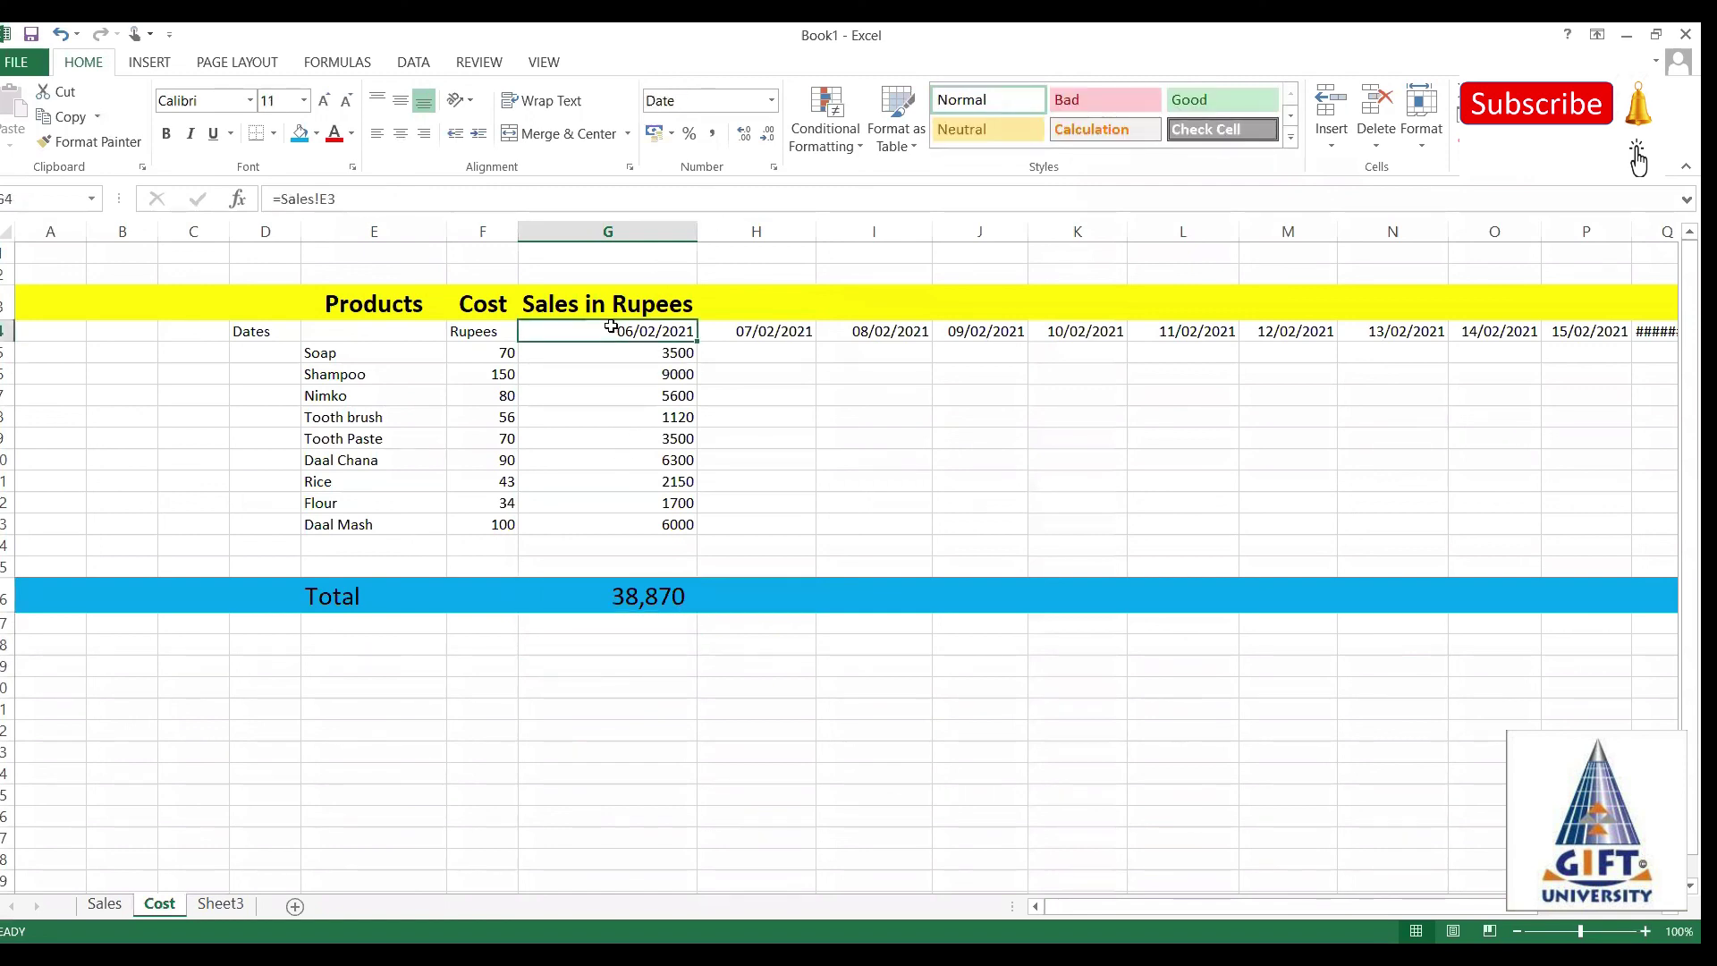
click(597, 231)
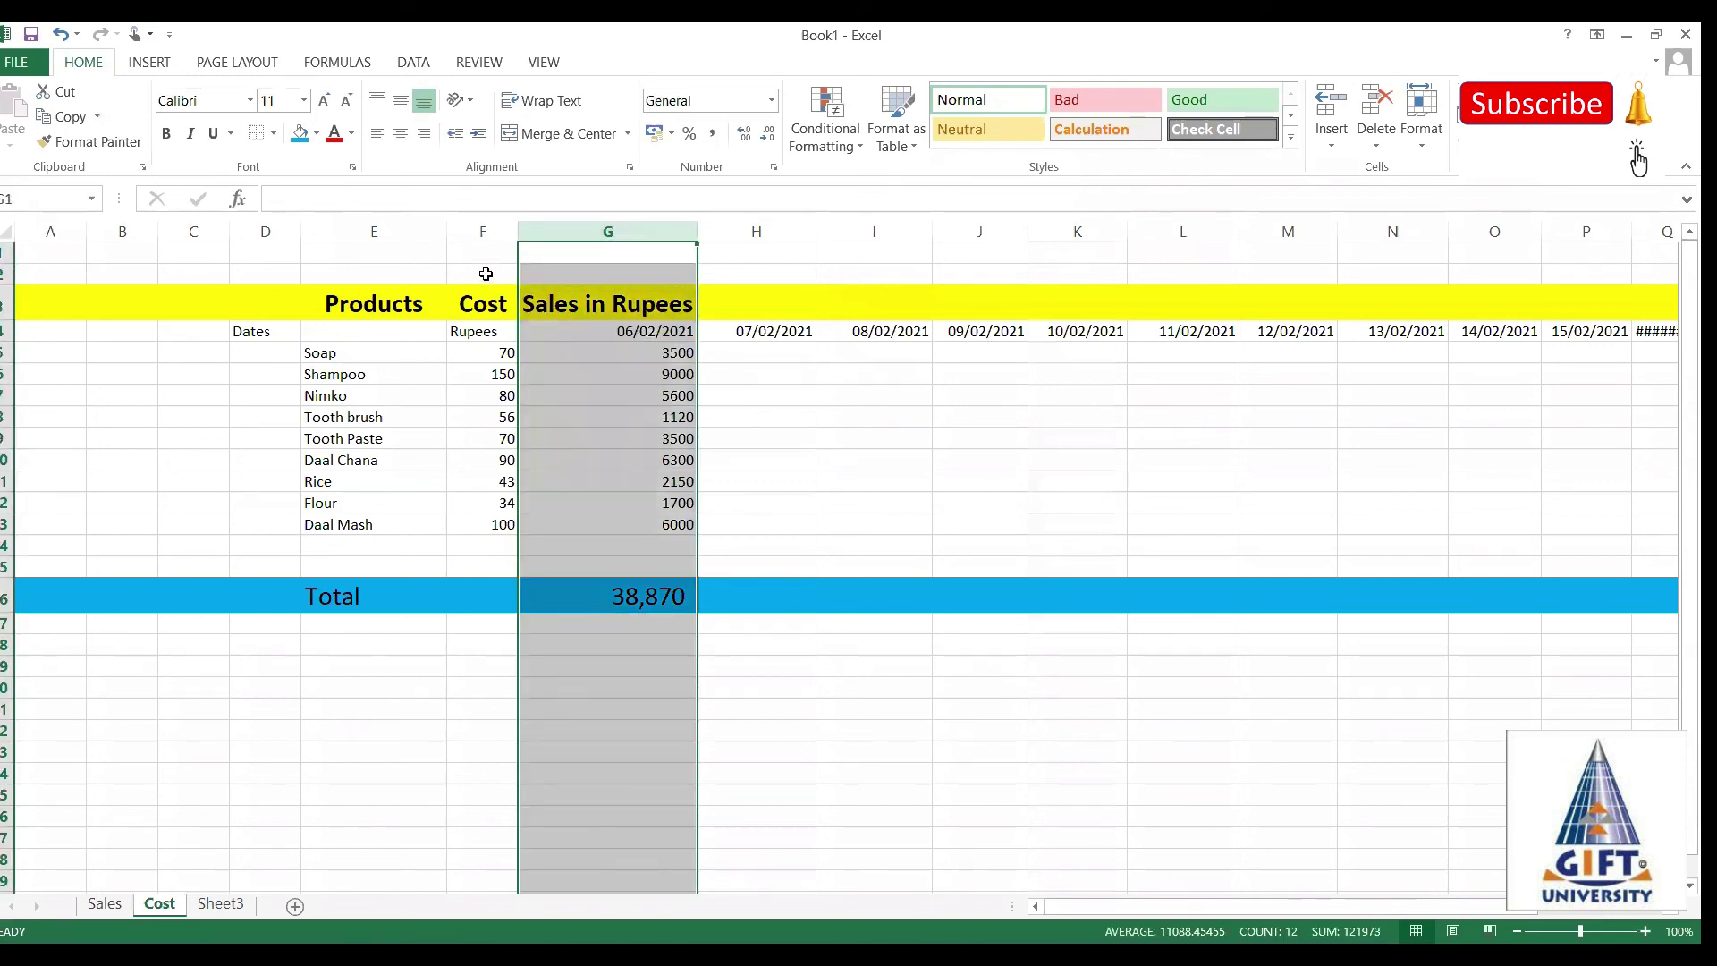
shift+click(483, 232)
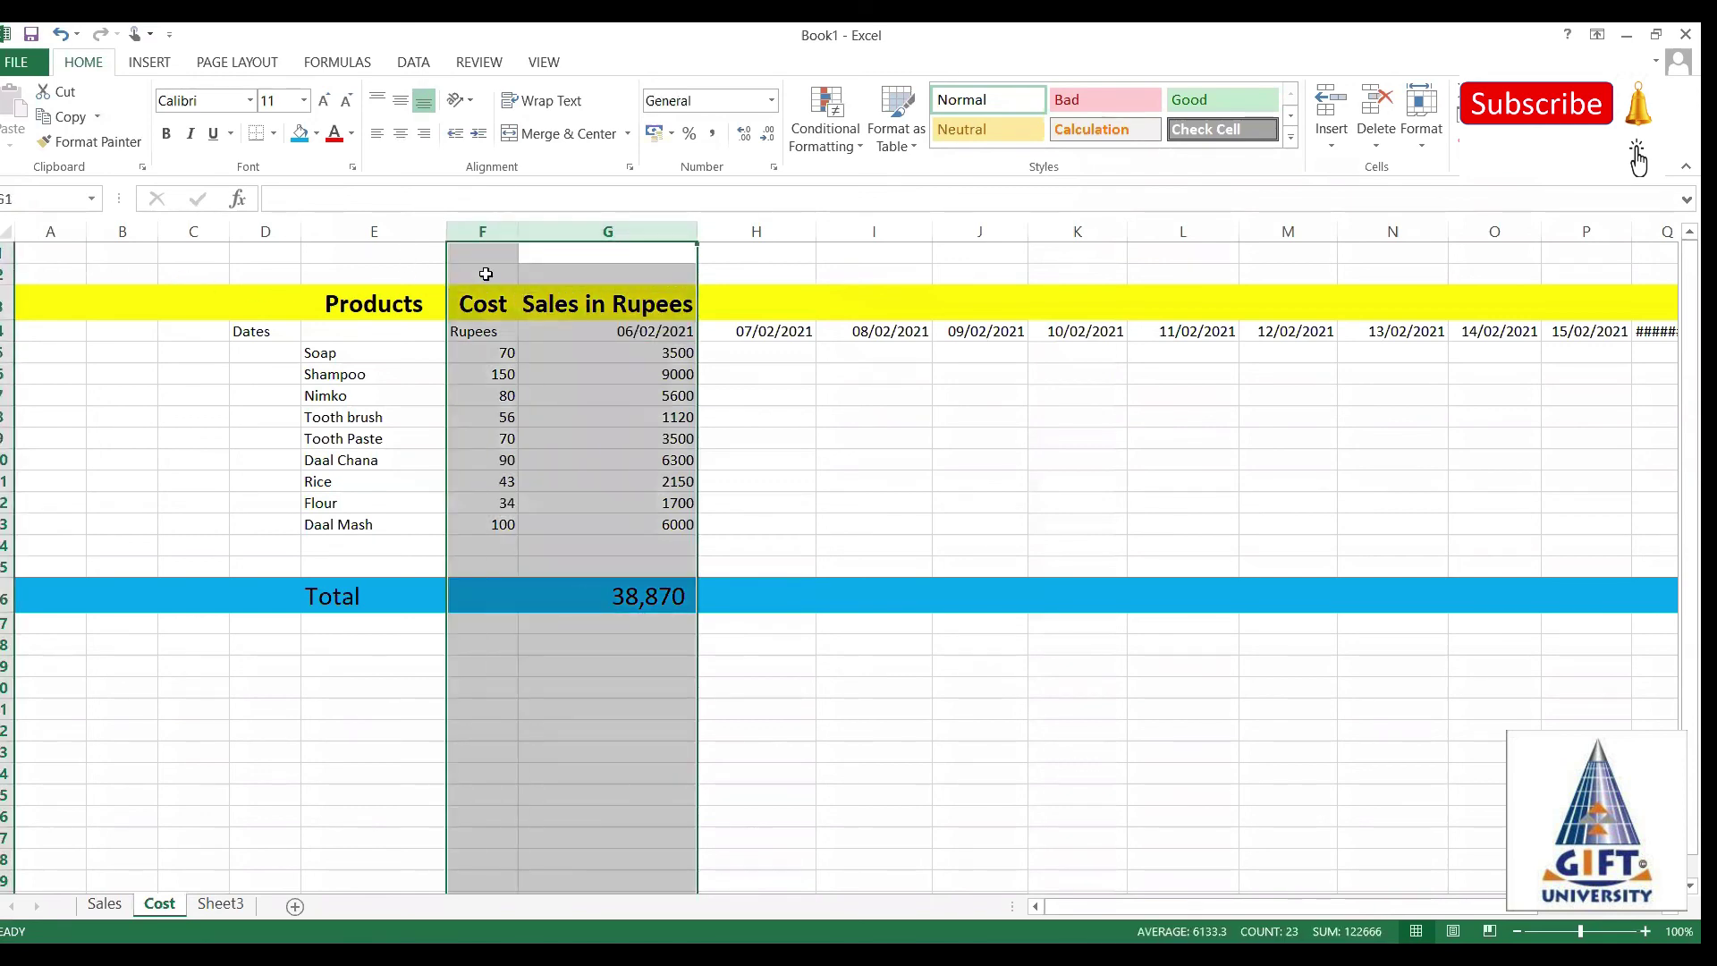
click(378, 133)
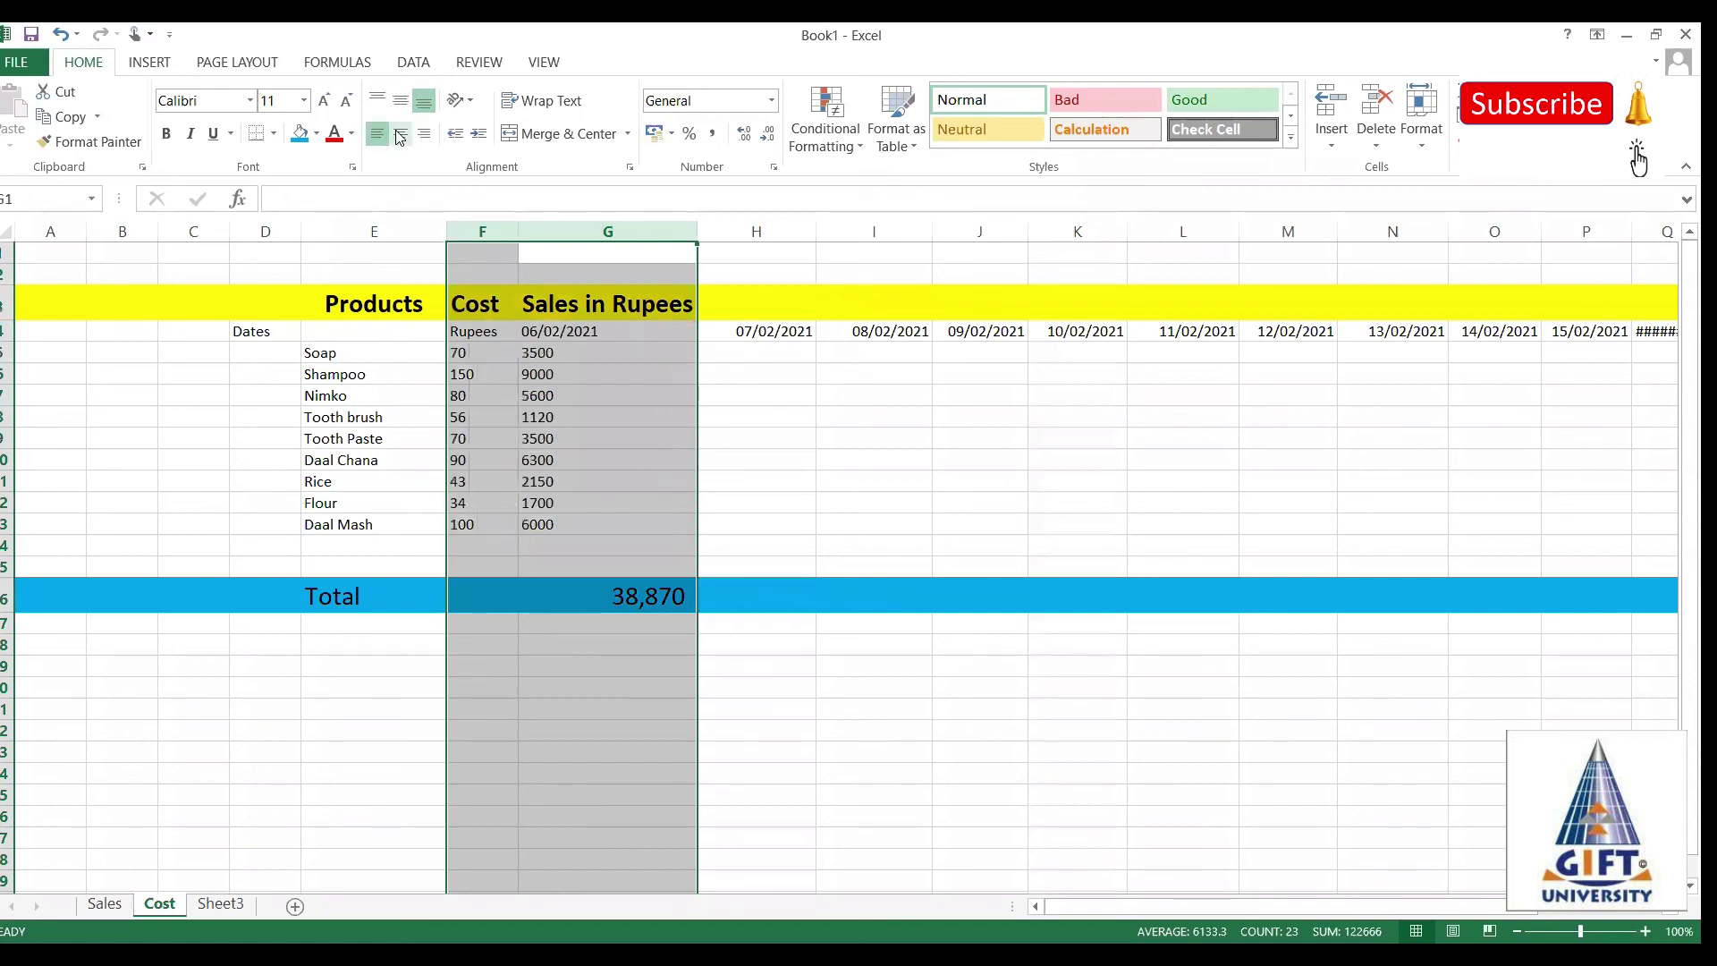
click(400, 134)
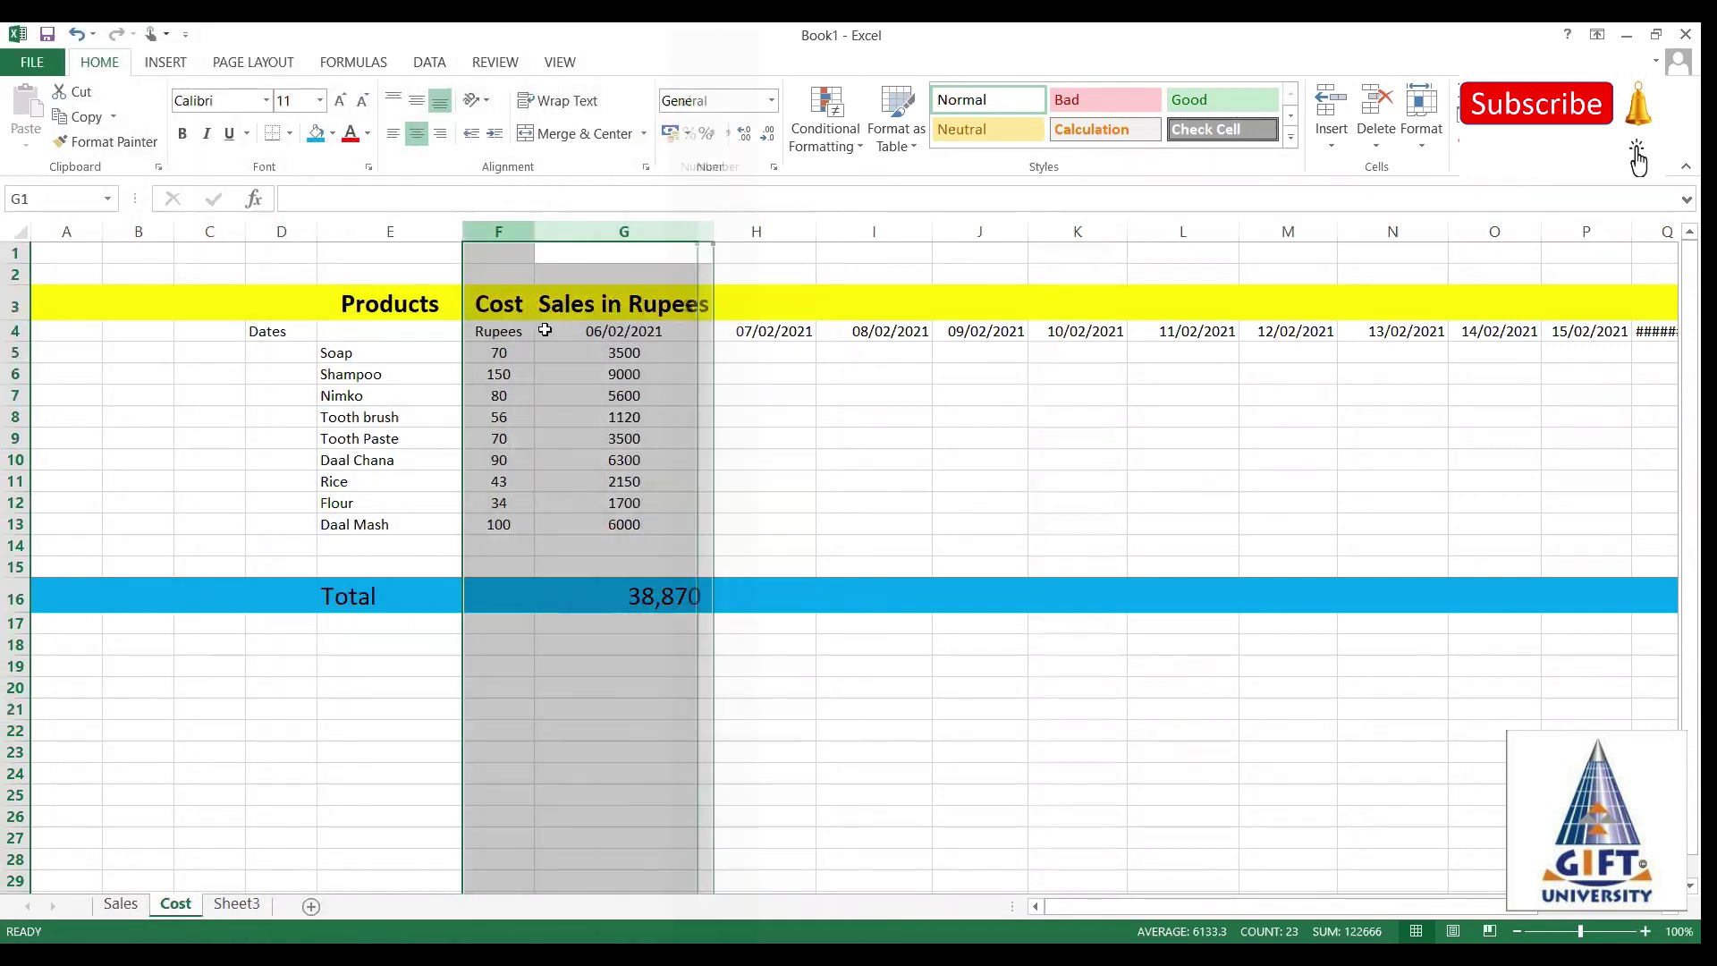
click(889, 456)
Select cell E2 in row 2 where the title will go.
click(493, 322)
click(418, 274)
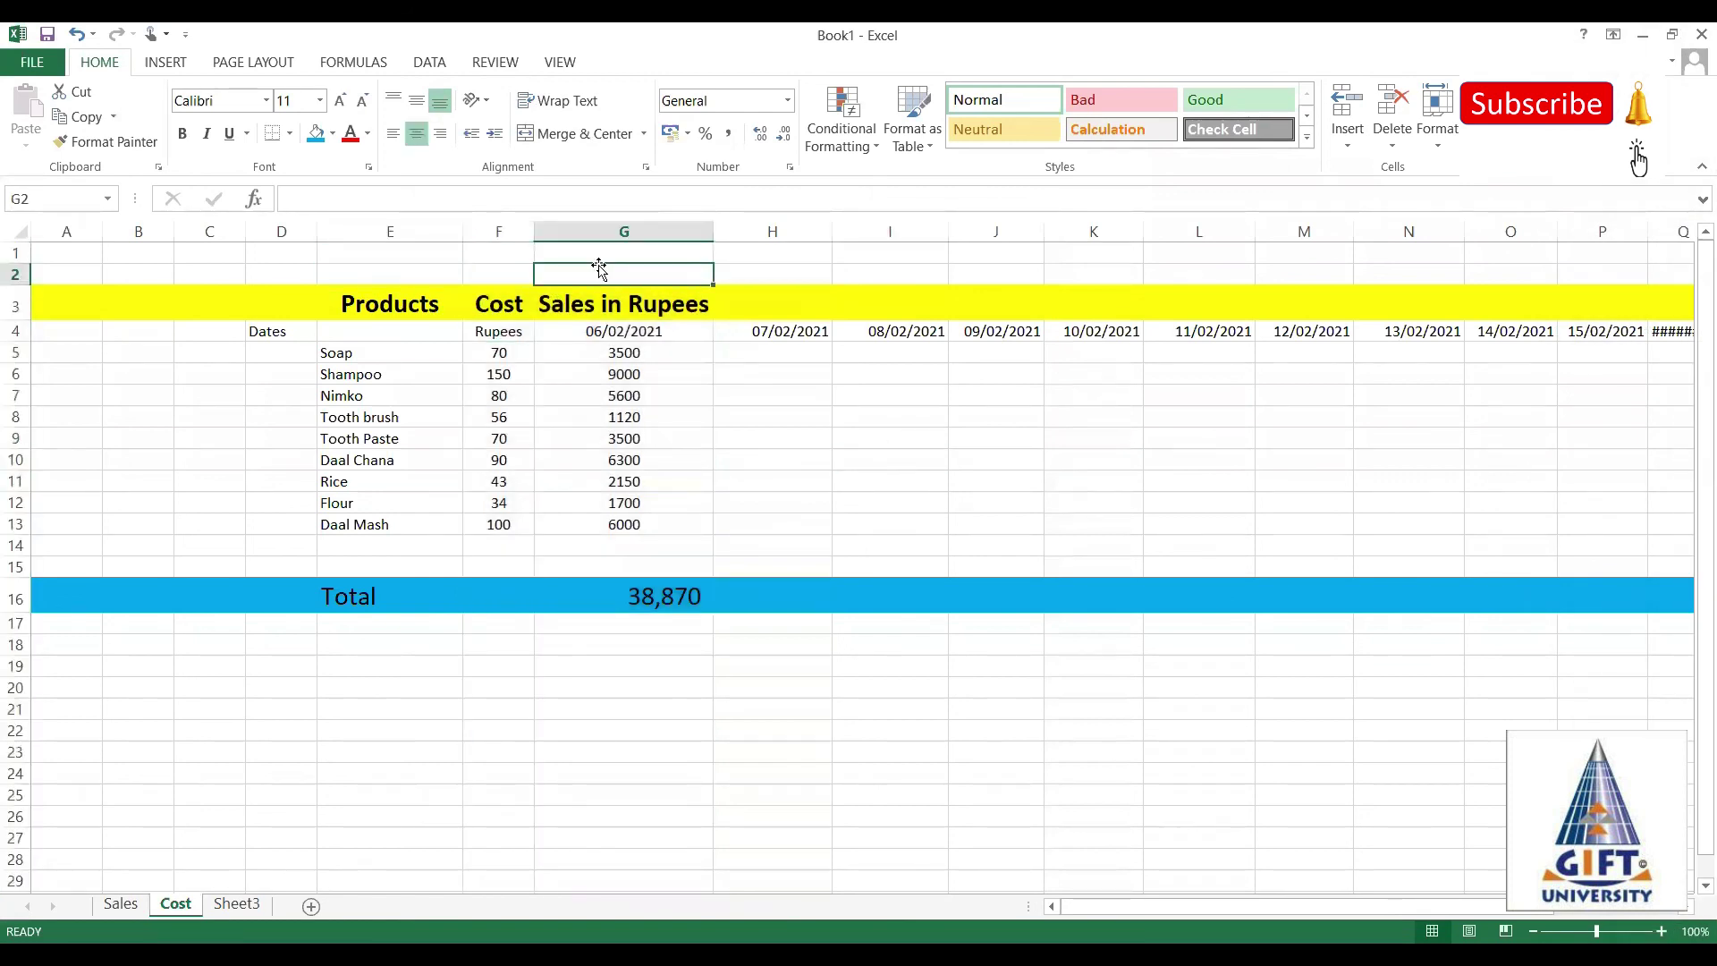
click(508, 256)
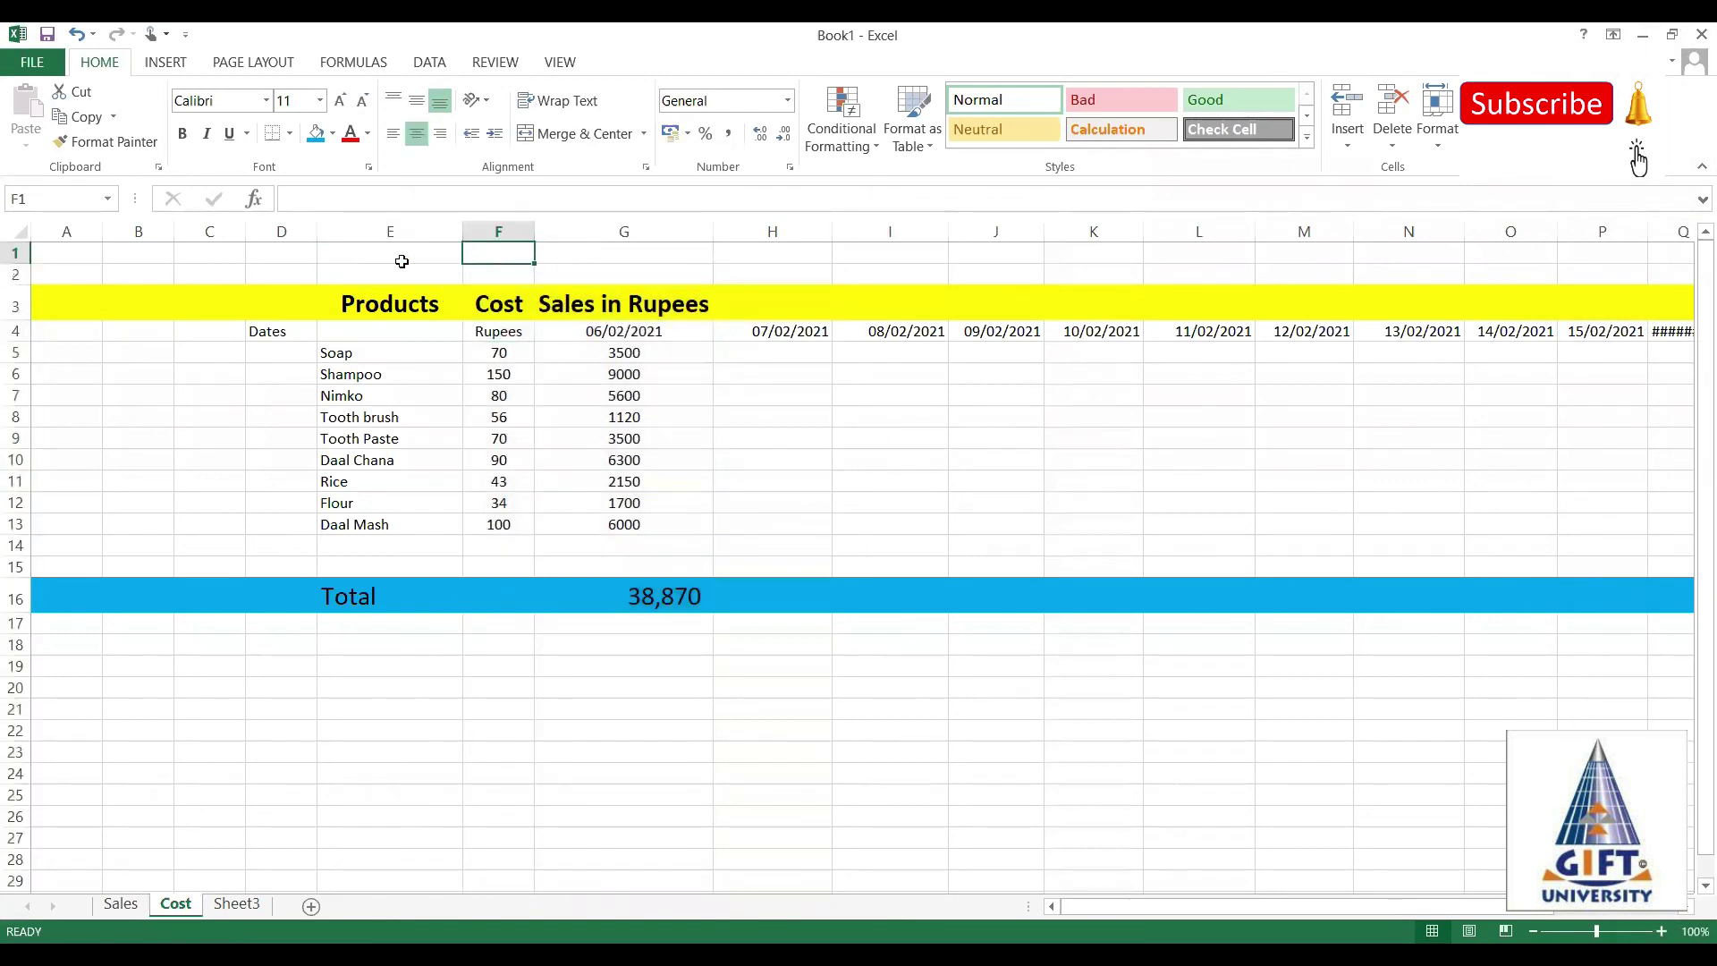
click(430, 275)
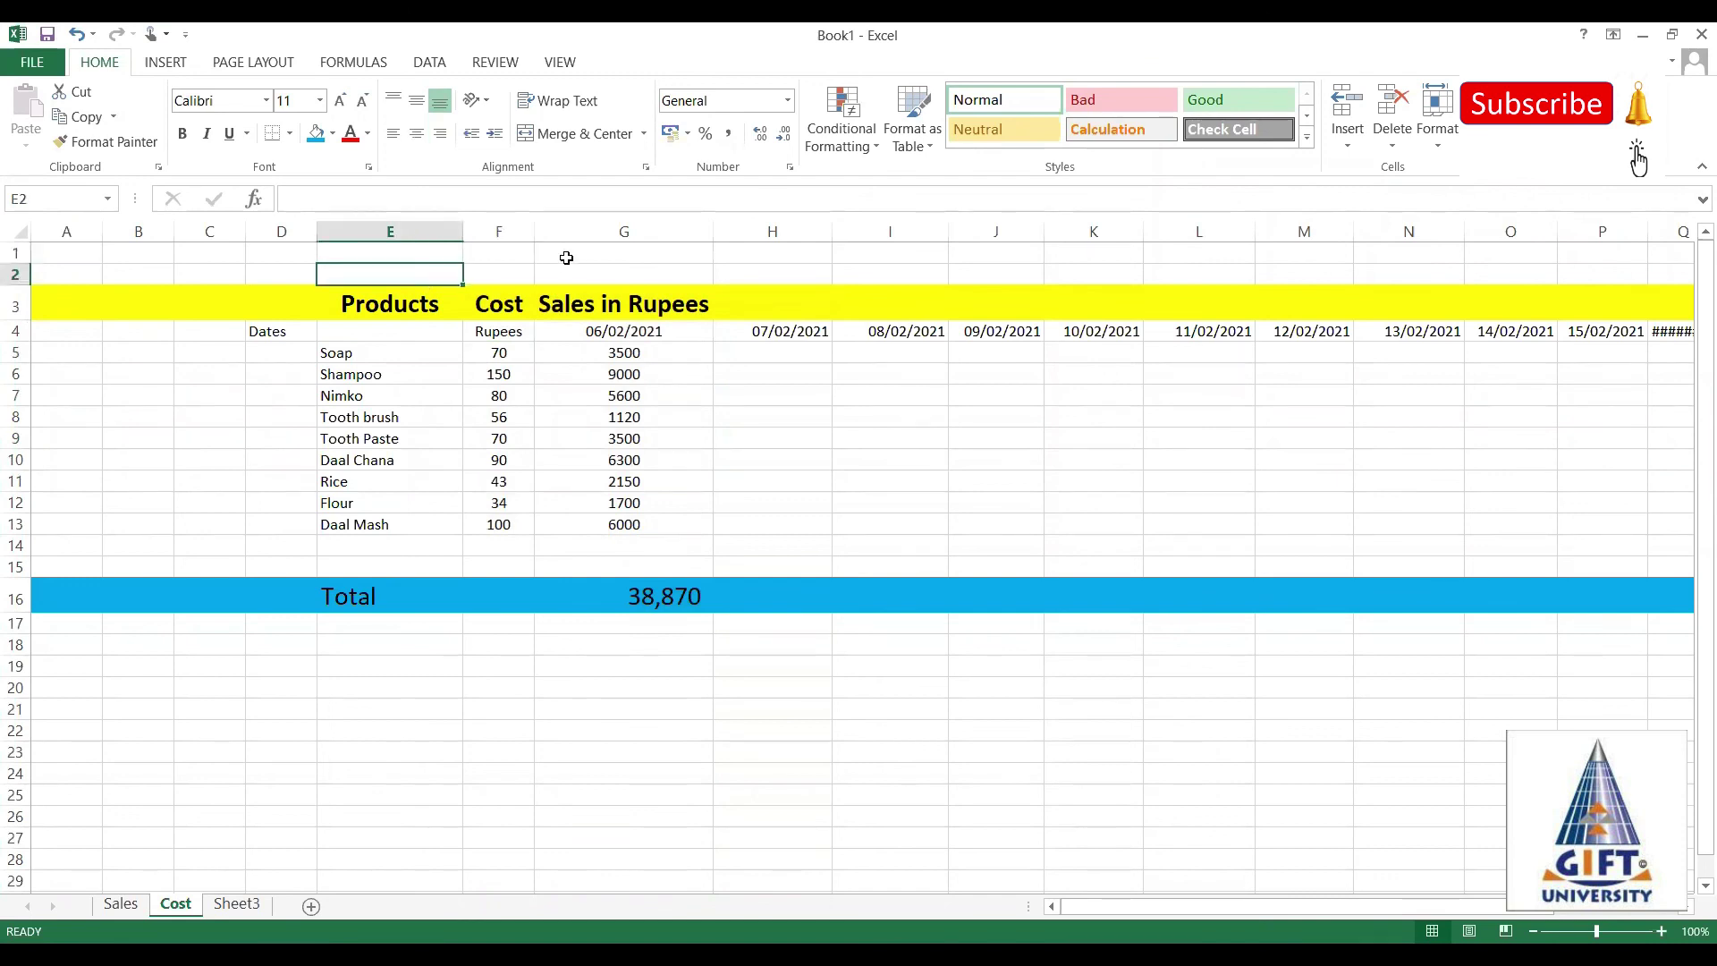
Enter the title 'Daily Sales Sheet for the Month of february' in cell E2.
text(Dai)
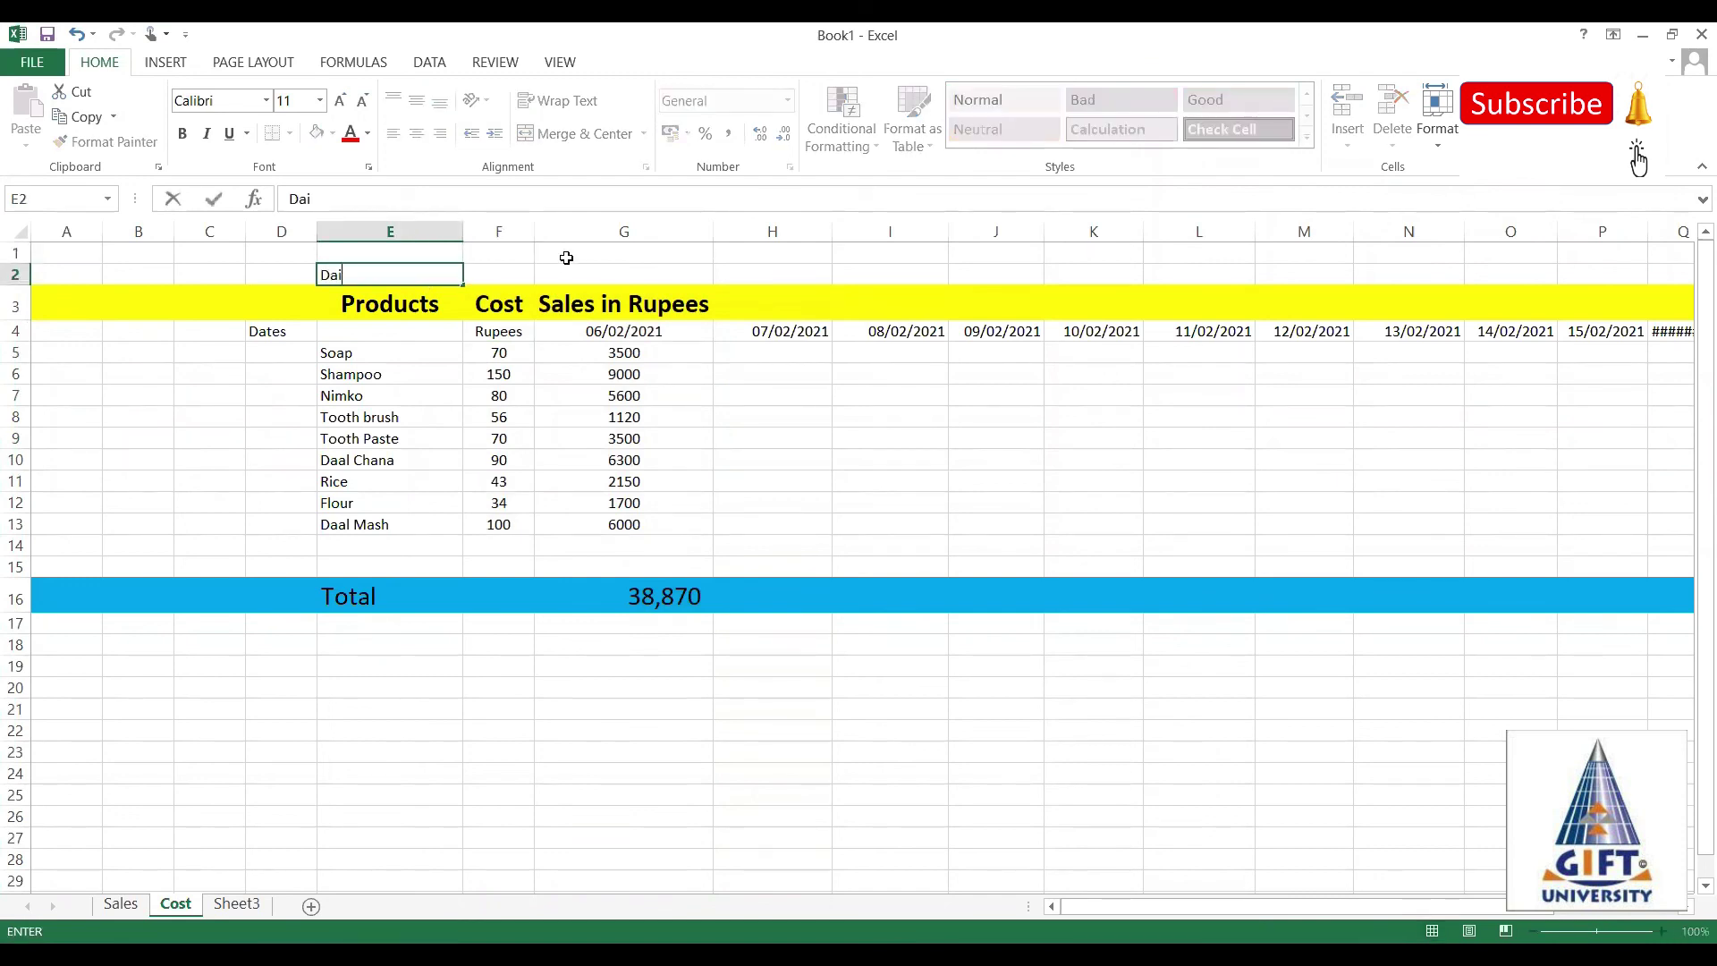
text(ly Sales Sheet)
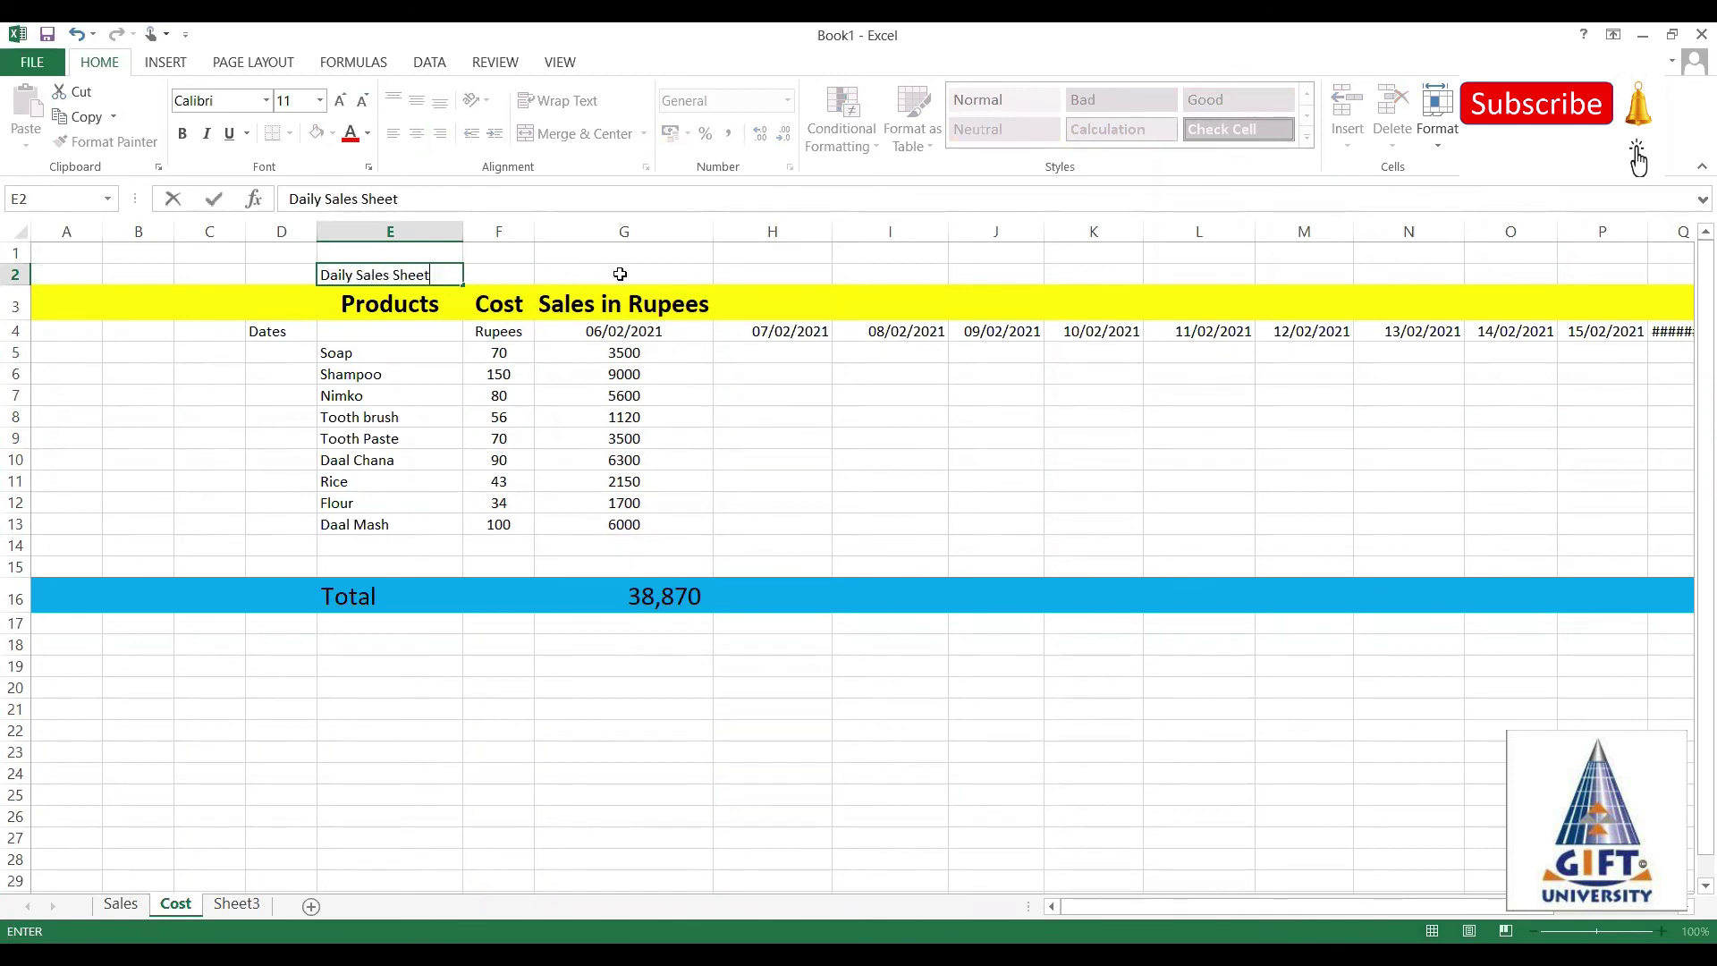
click(624, 438)
click(355, 278)
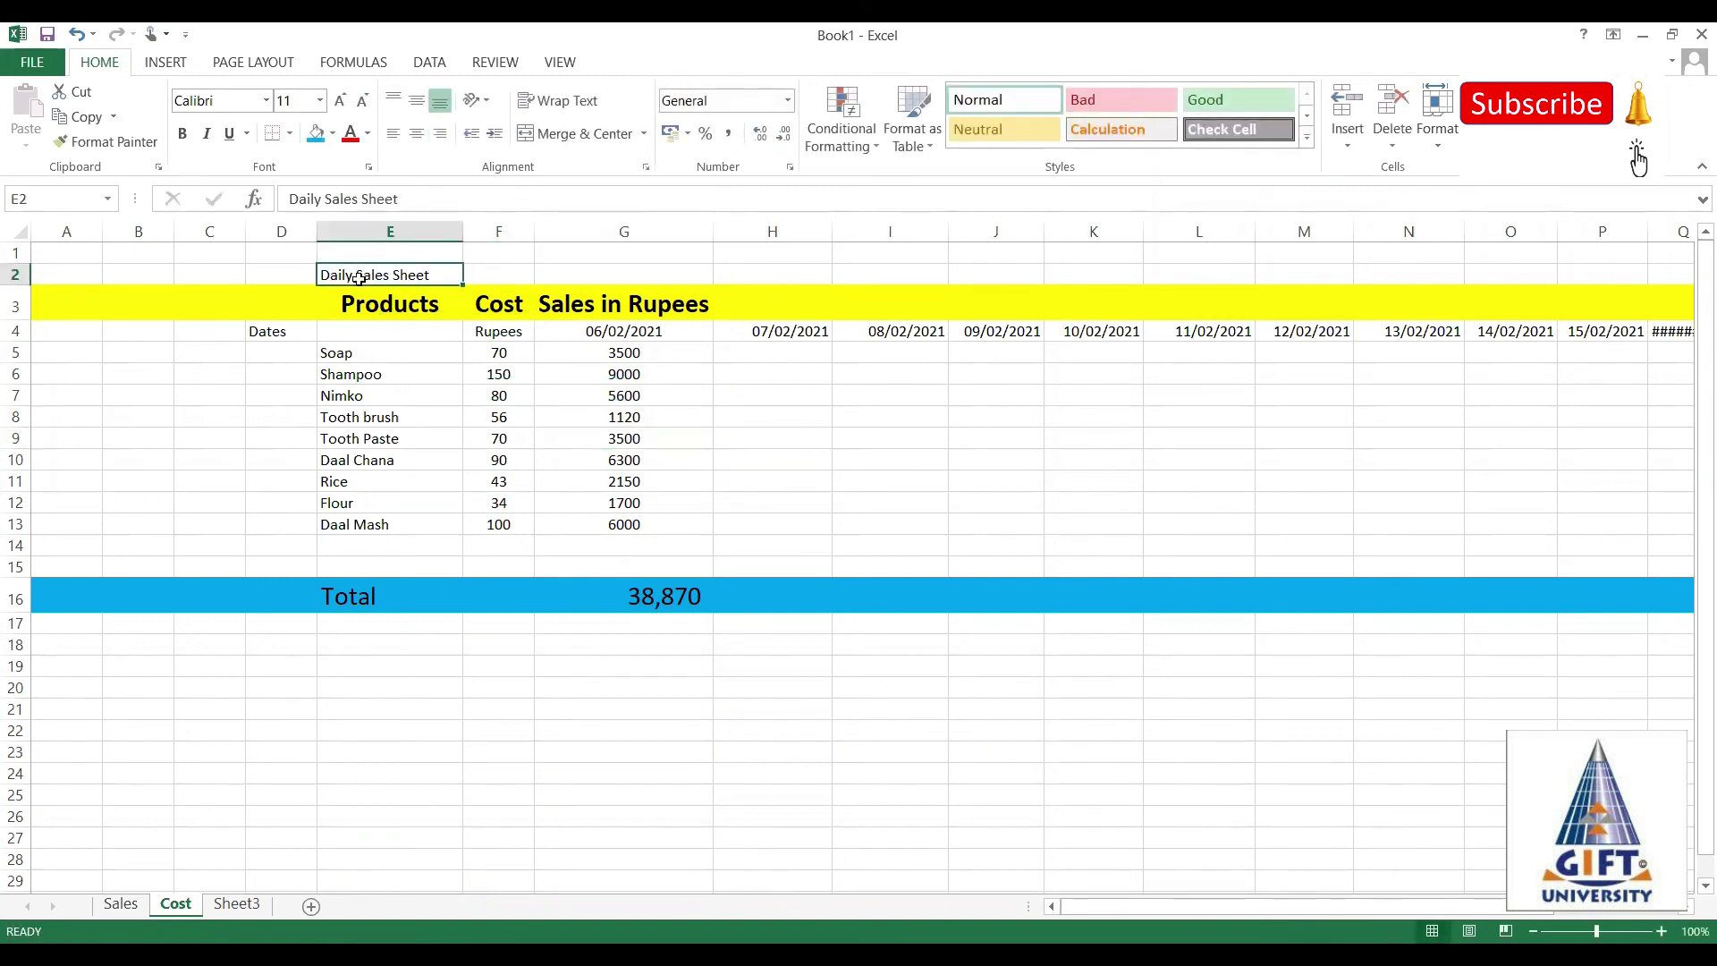
double_click(448, 276)
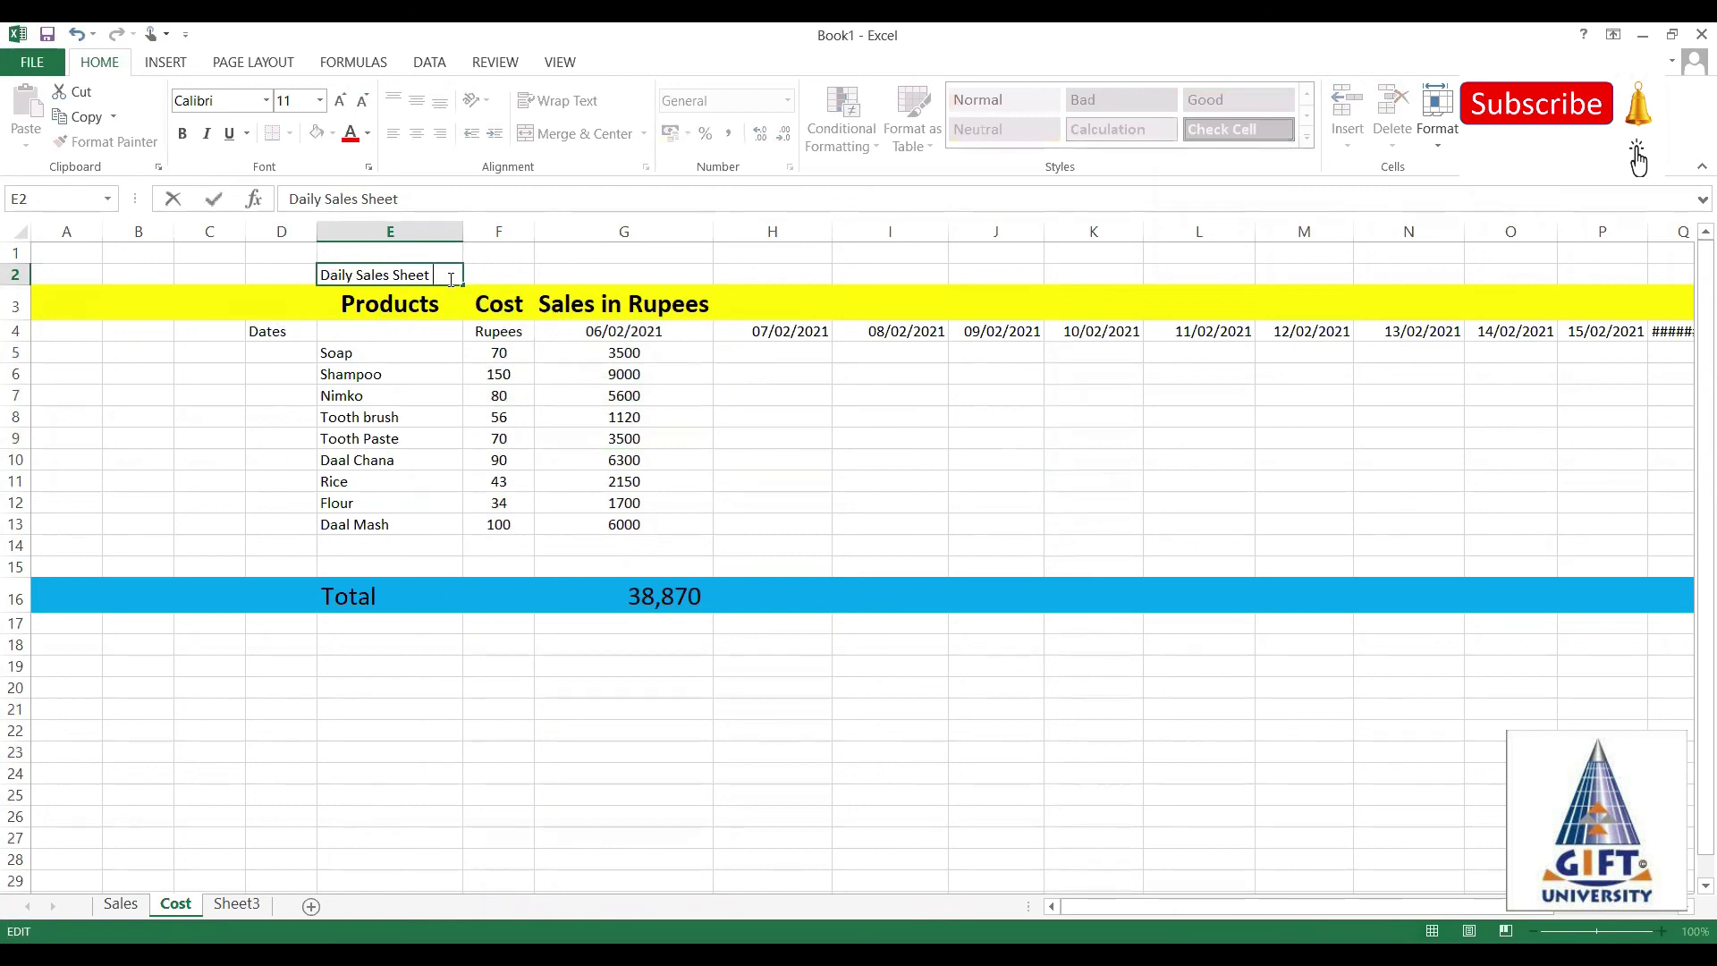
text(for t)
text(he Month of )
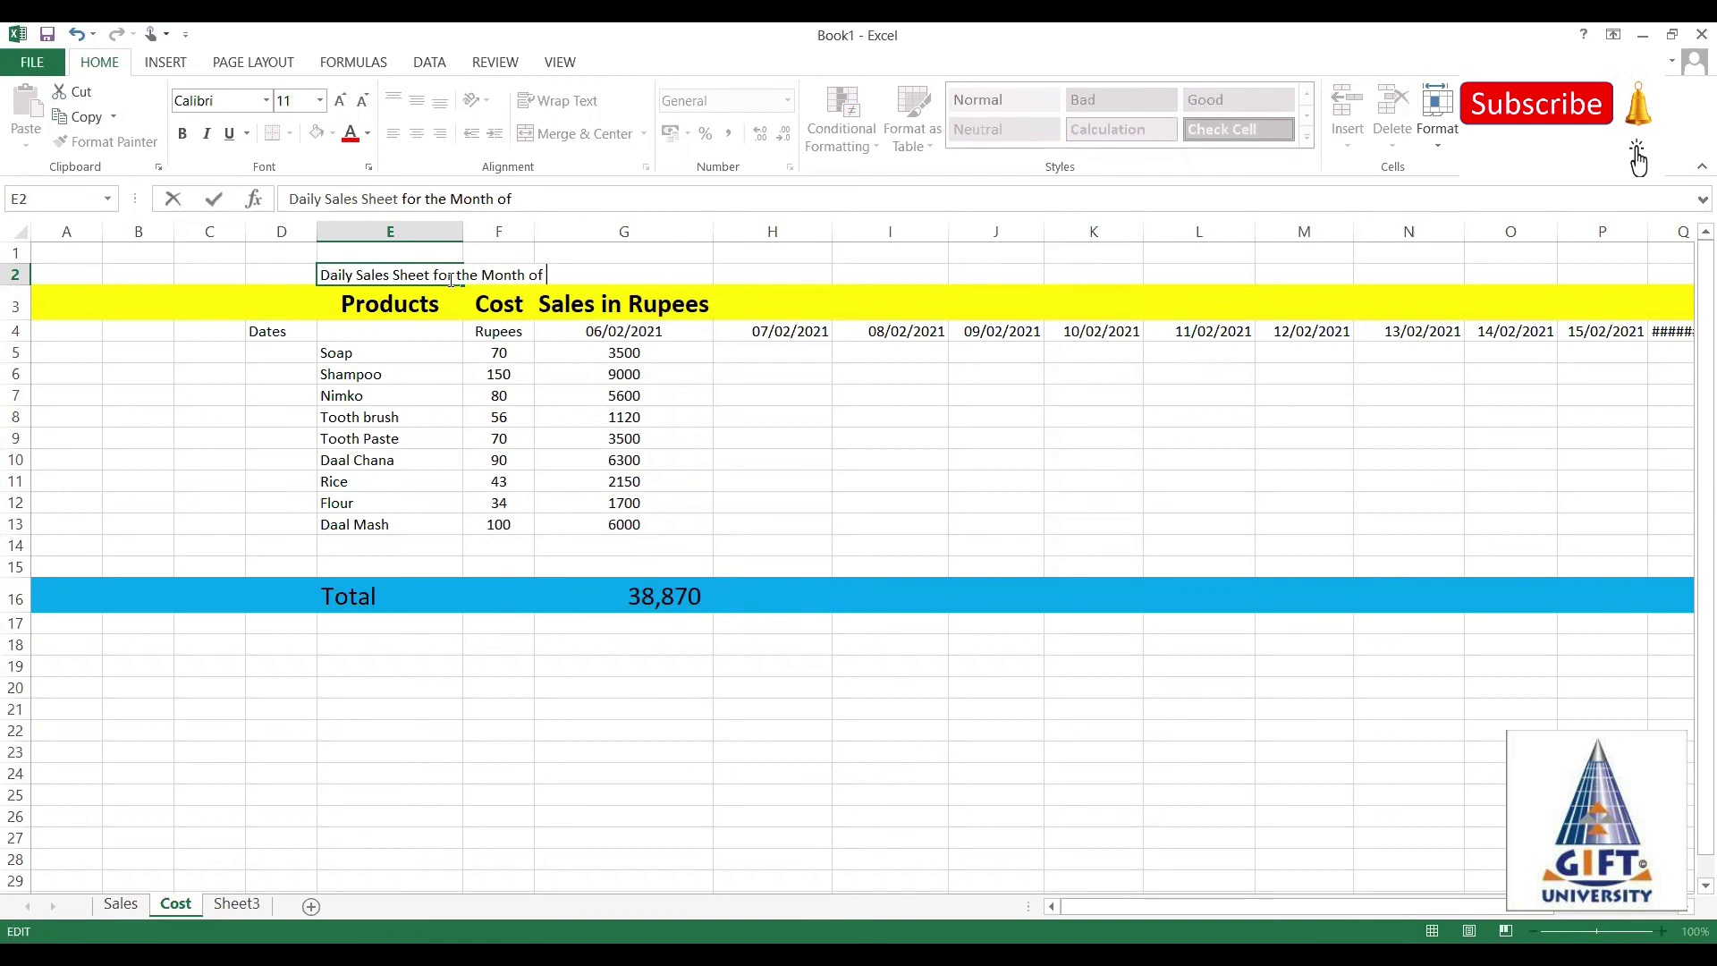
text(feb)
text(ruary)
click(491, 401)
Review the title in E2 and select it across E2:G2.
click(591, 308)
click(367, 277)
double_click(339, 276)
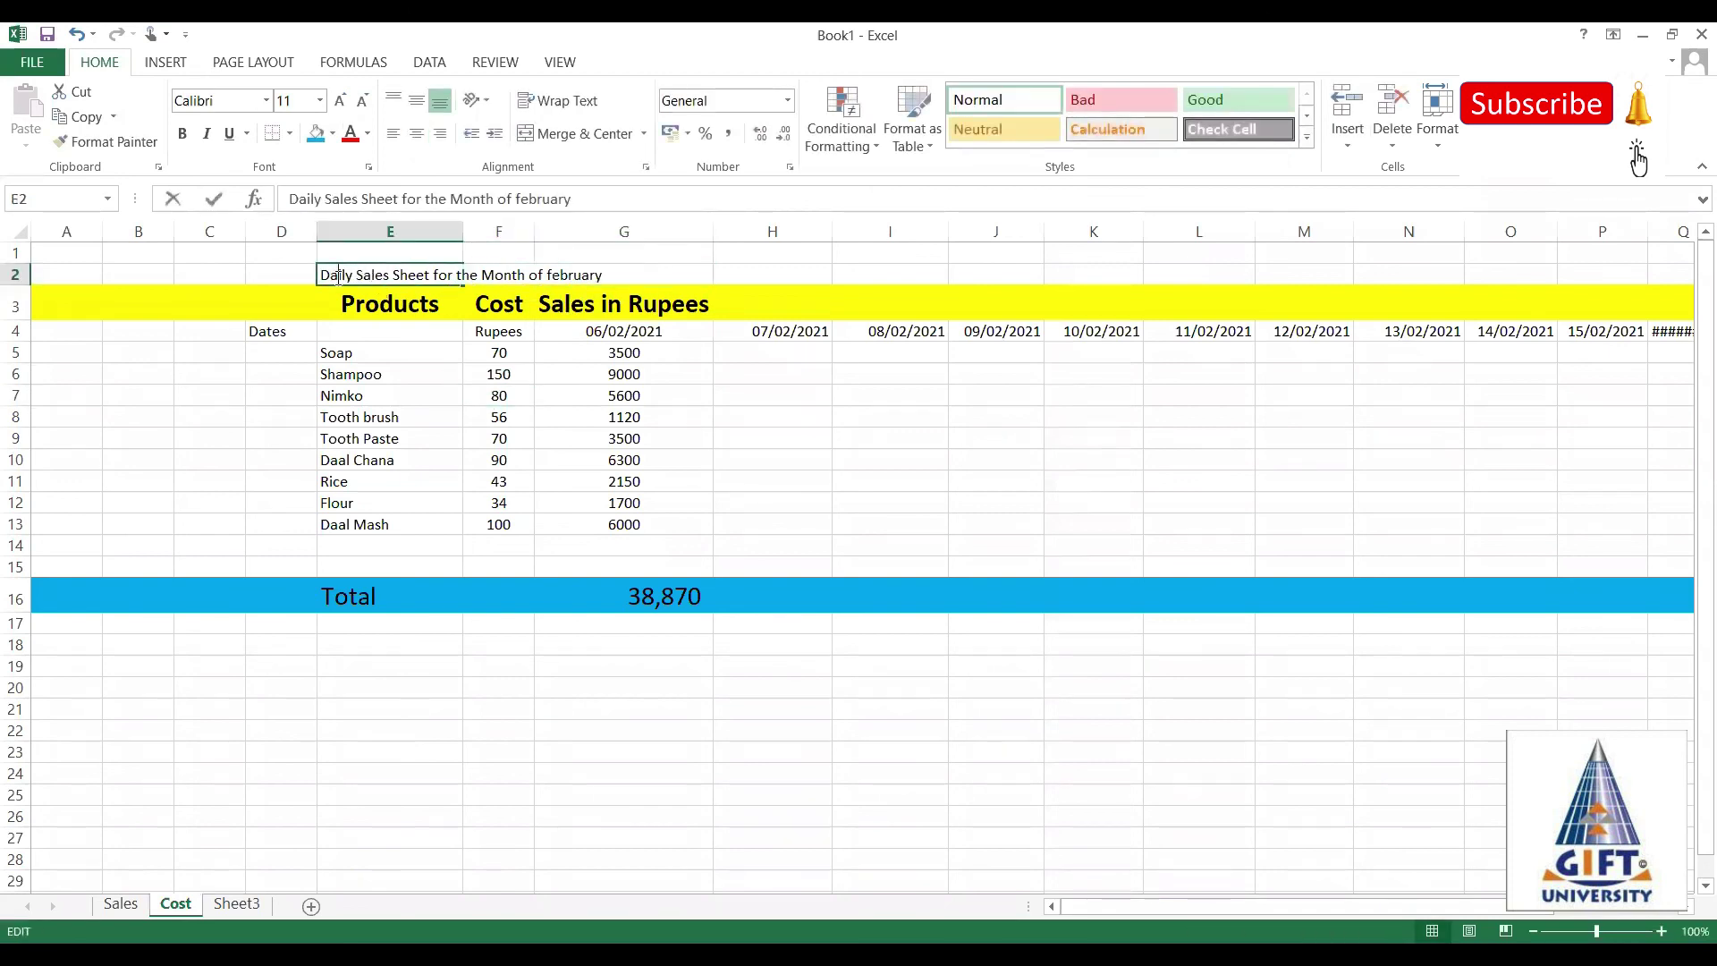
click(450, 350)
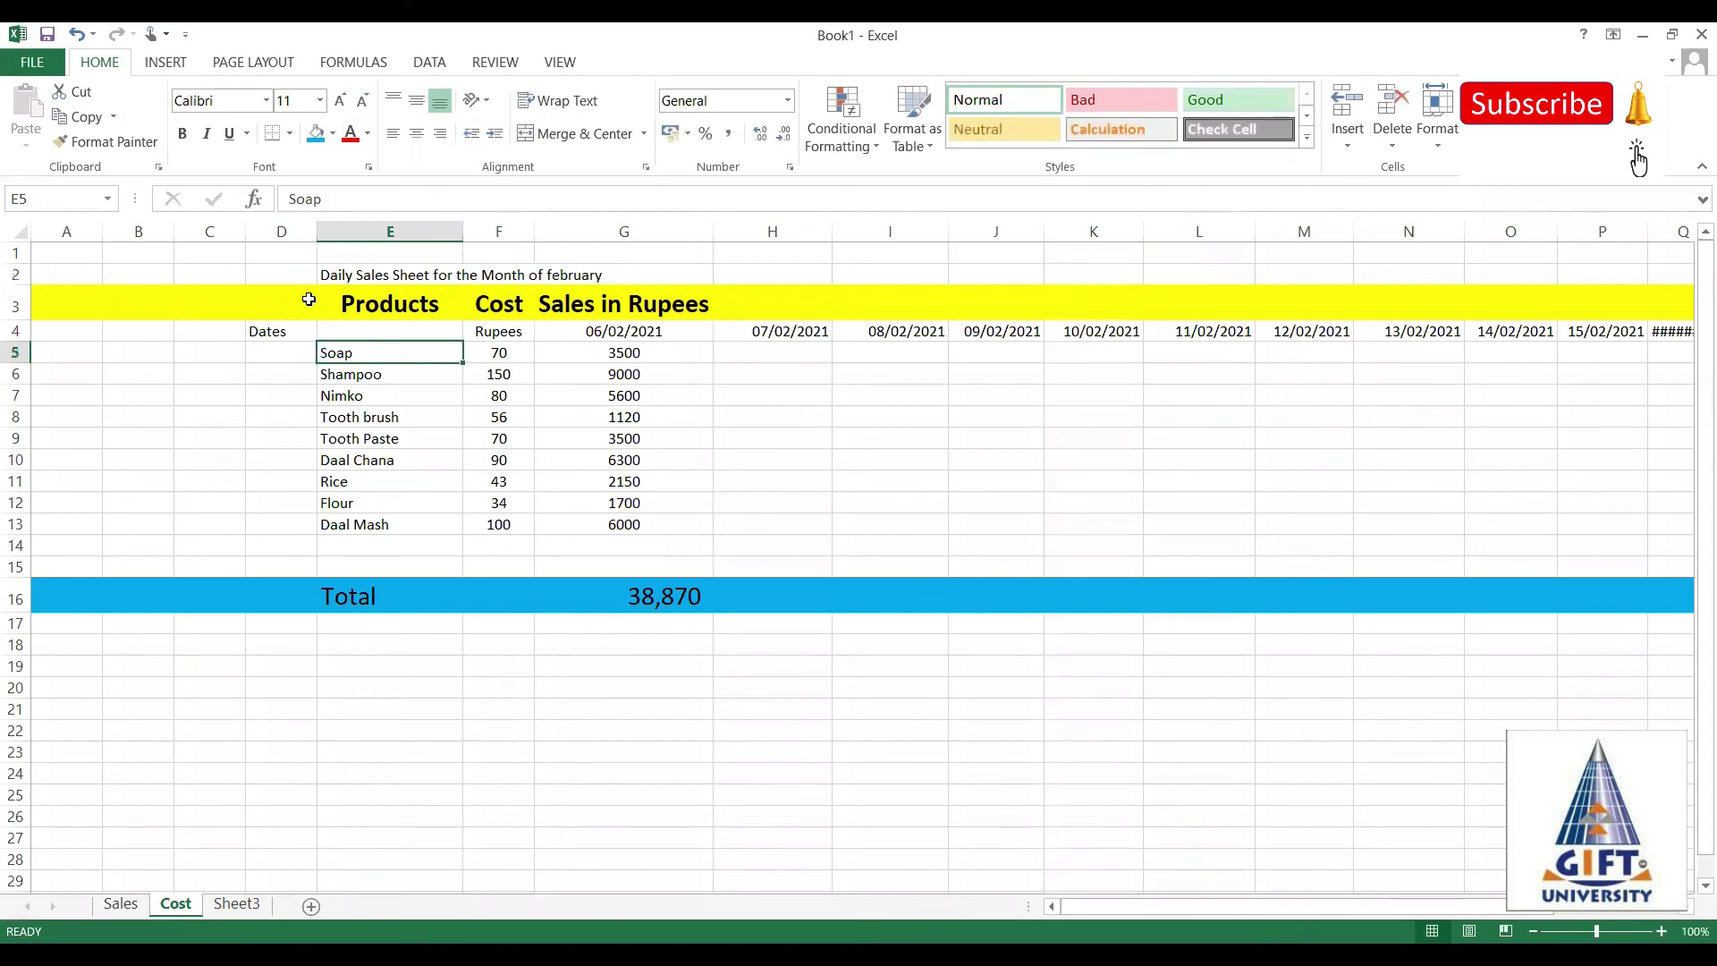
click(348, 277)
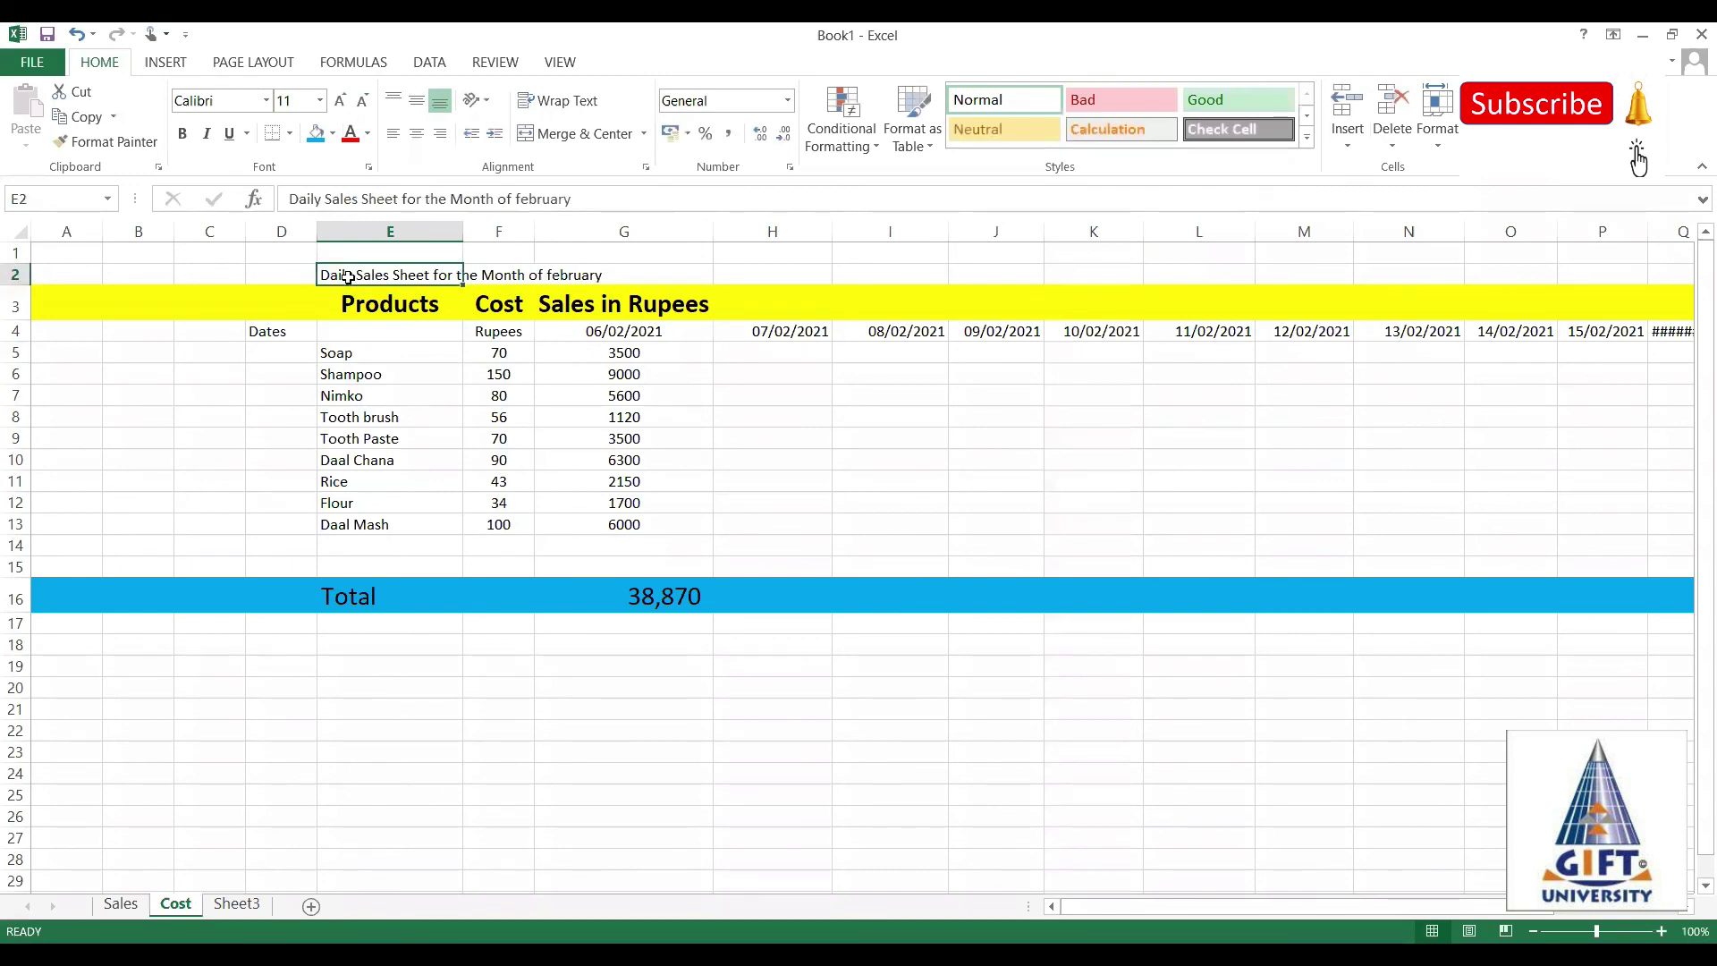
key(shift+Right)
key(shift+Right)
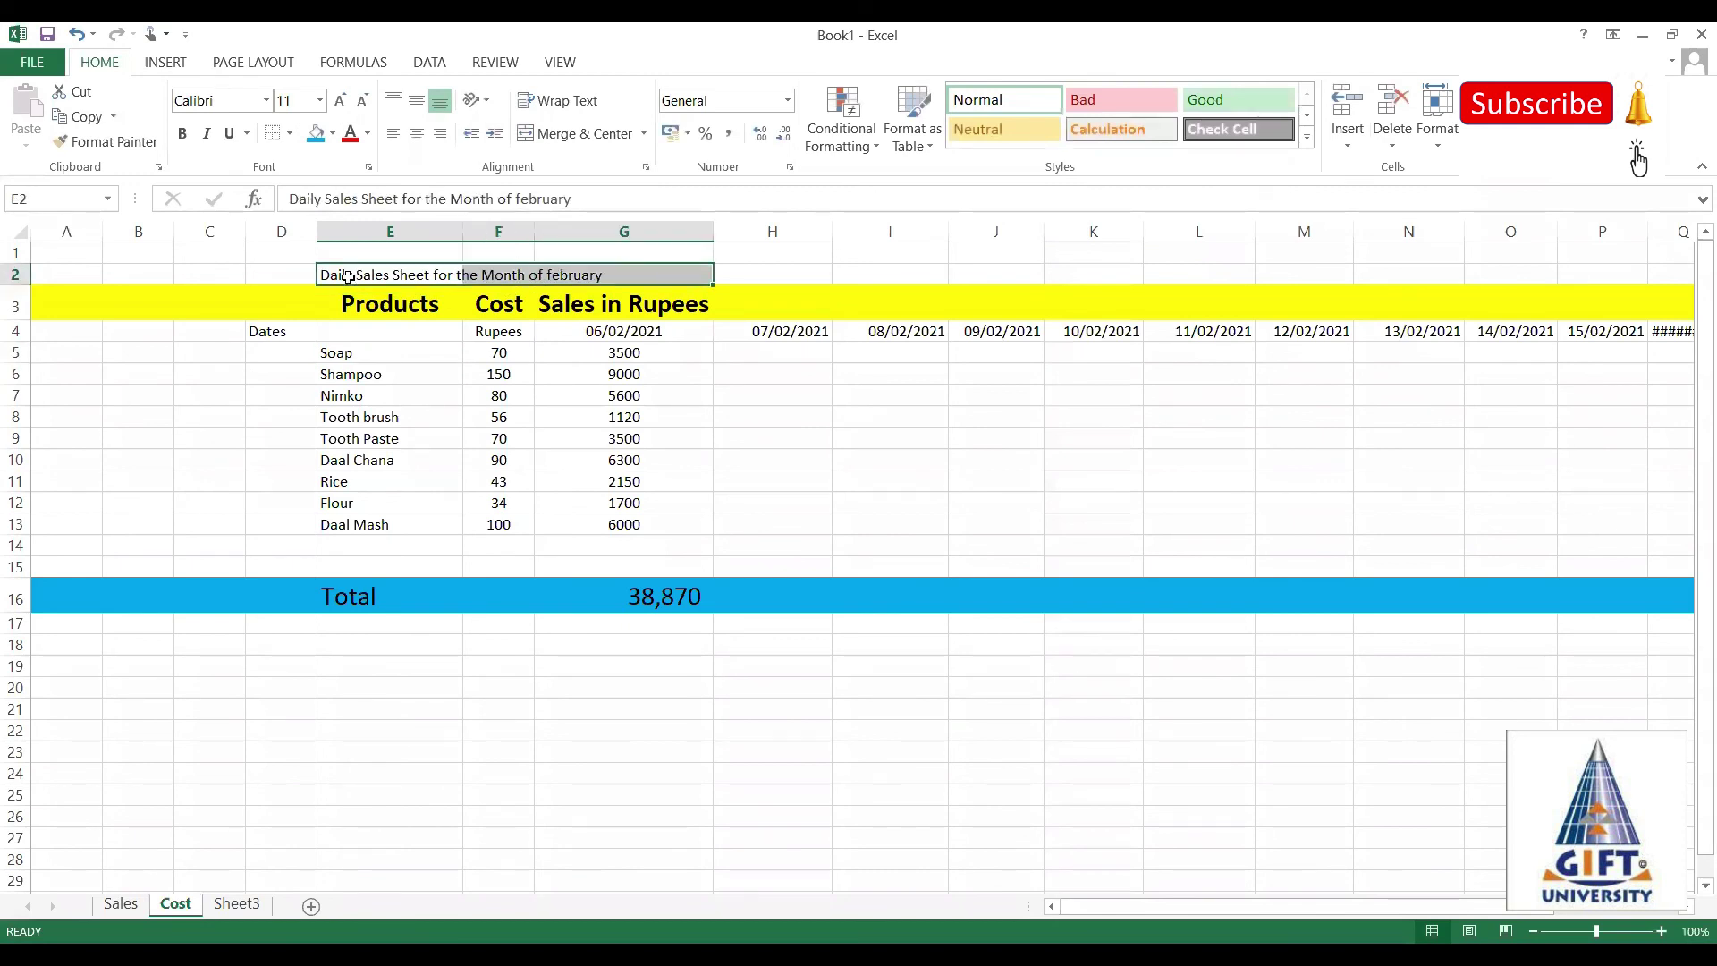
Enlarge the title font to size 26.
click(341, 100)
click(341, 100)
click(341, 100)
click(340, 101)
click(341, 101)
click(341, 100)
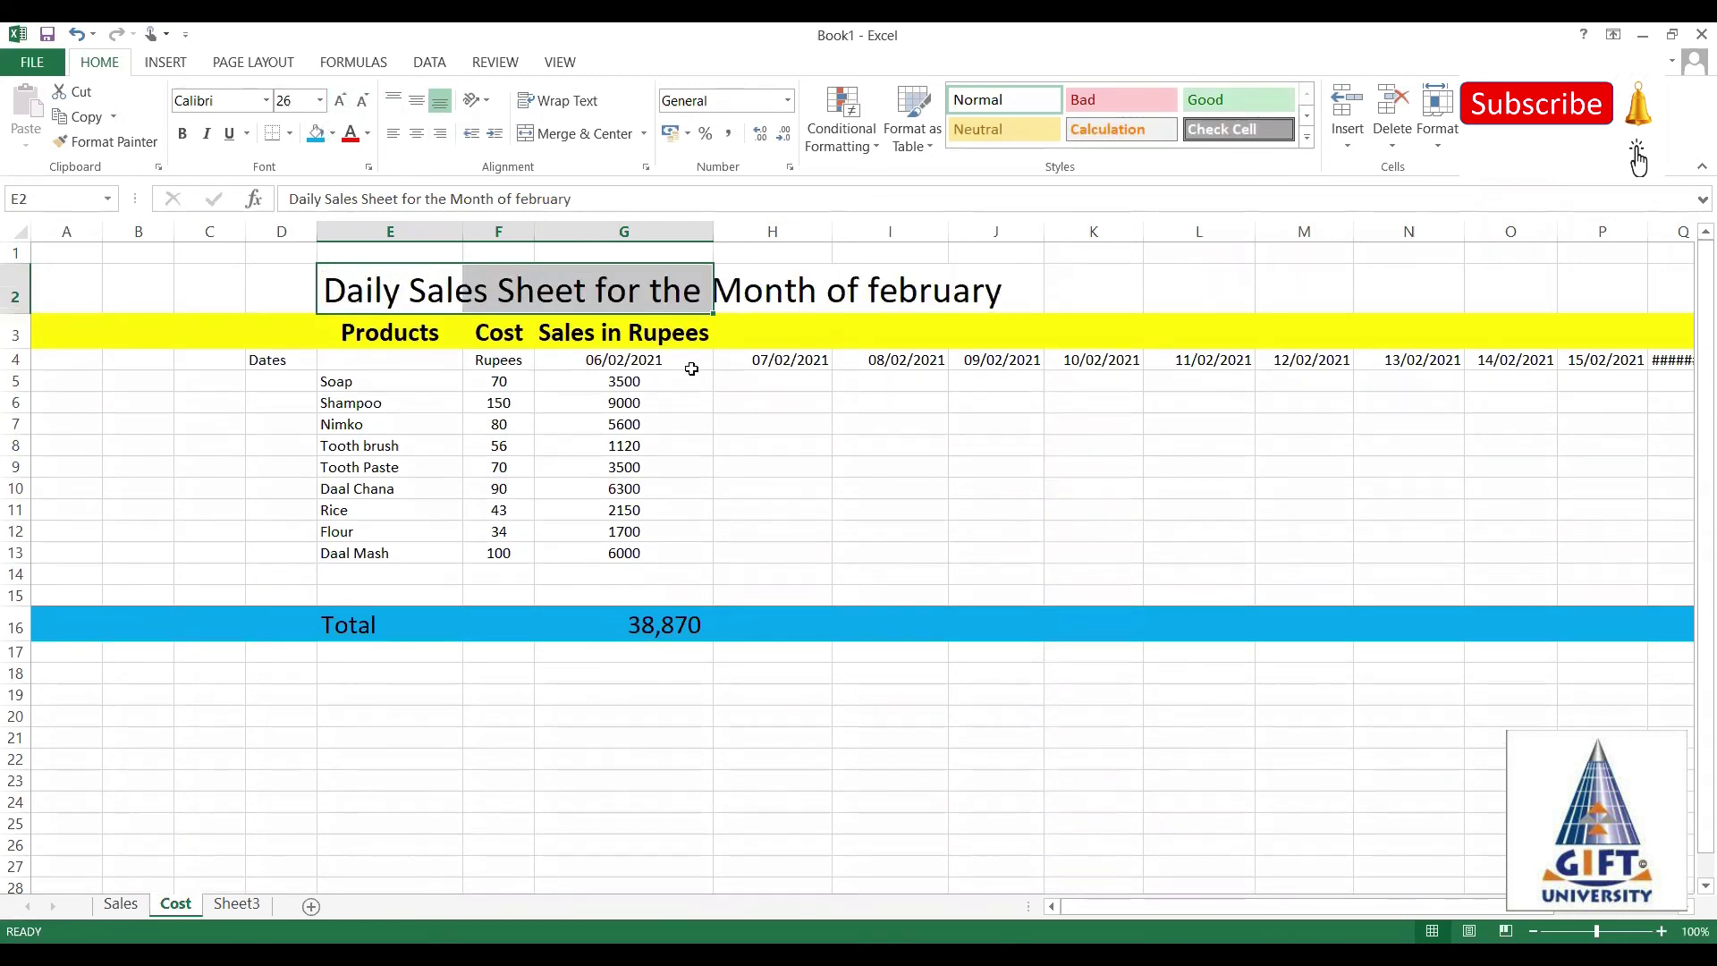
click(379, 298)
key(Down)
key(Down)
key(Down)
key(Down)
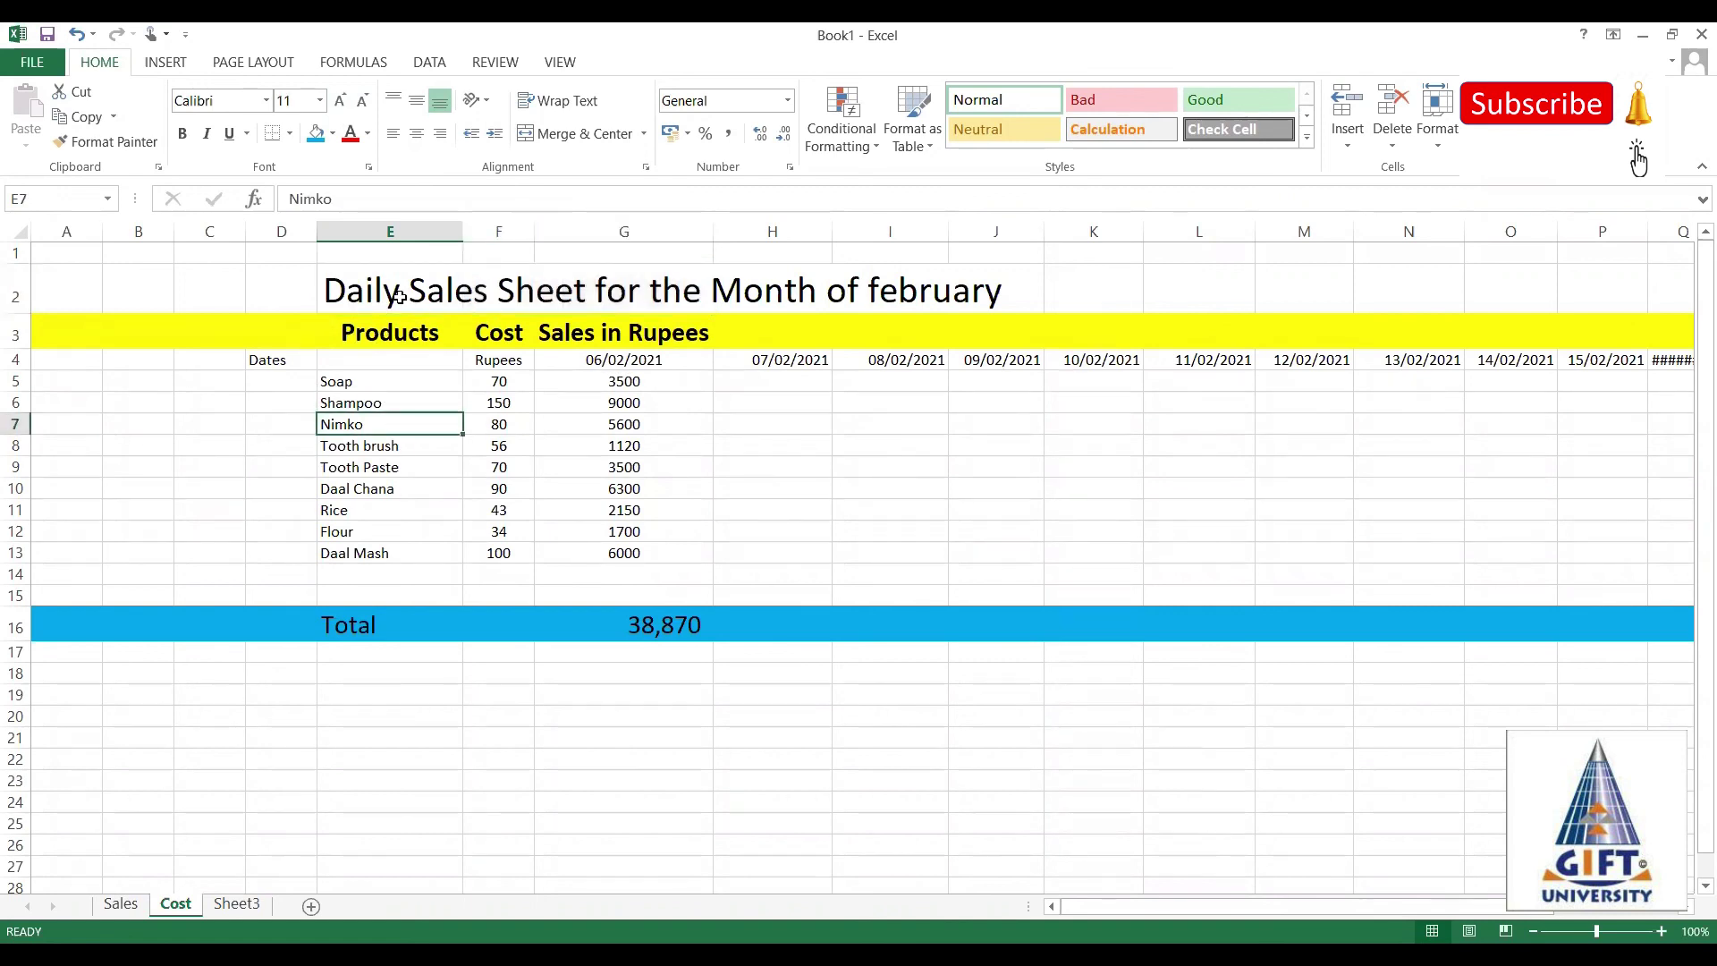
Merge and center the title across E2:J2, then unmerge it again.
click(374, 285)
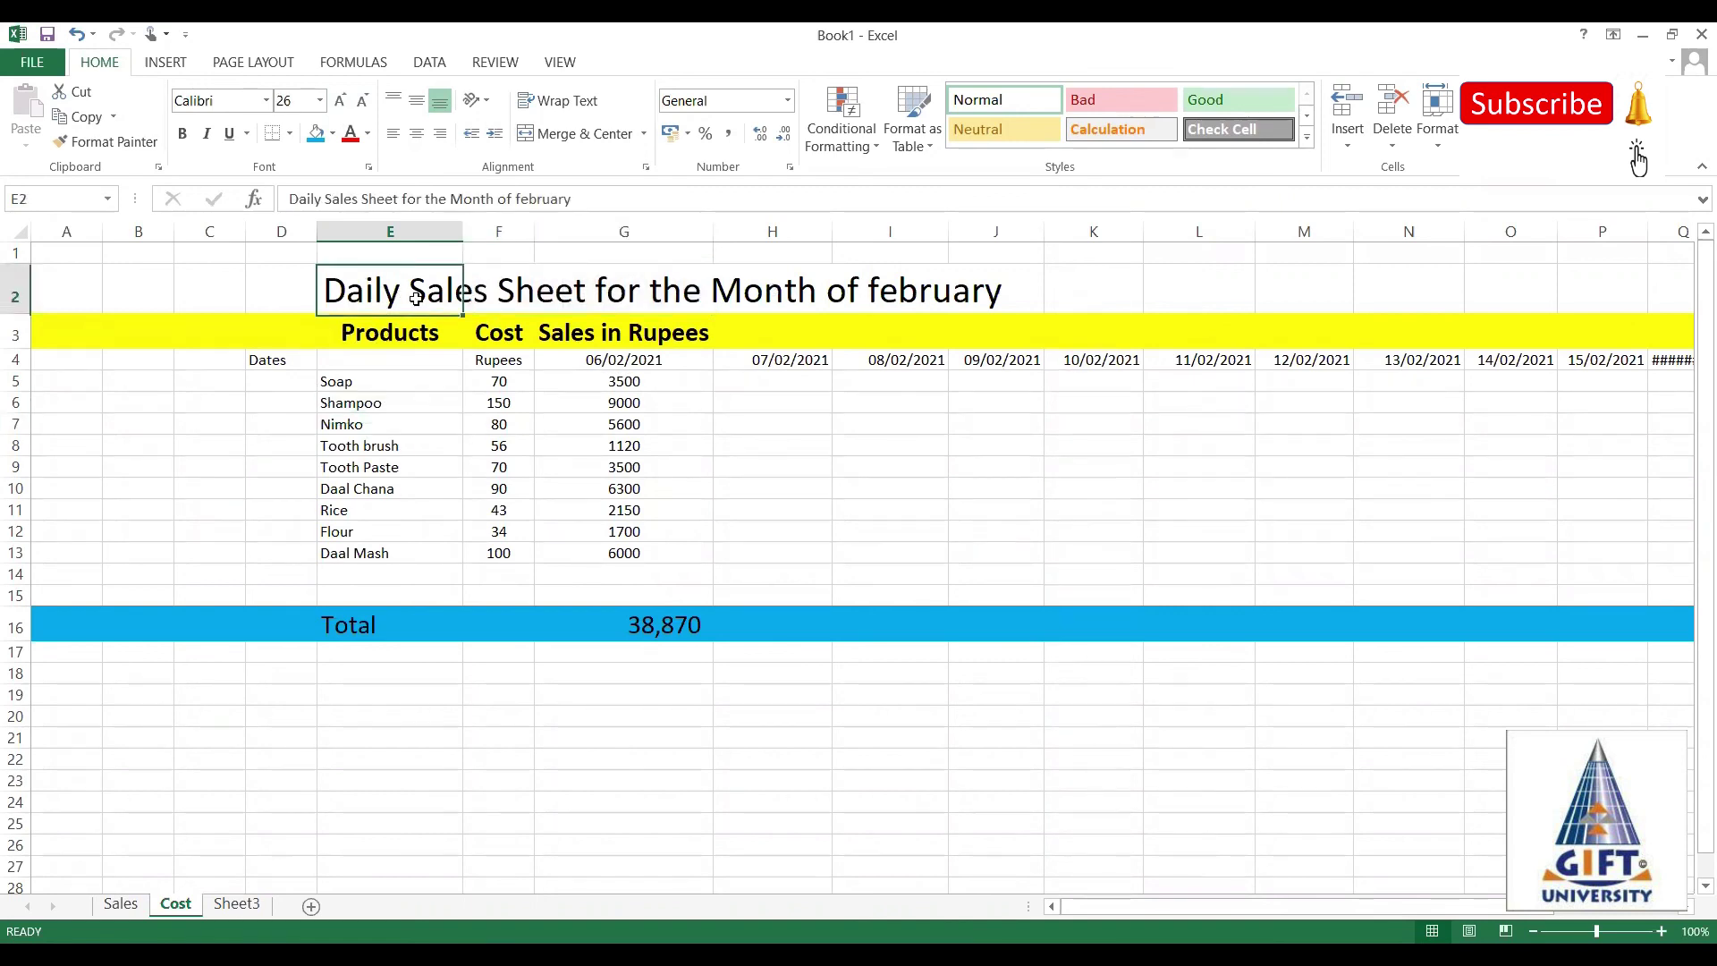
click(520, 282)
click(371, 294)
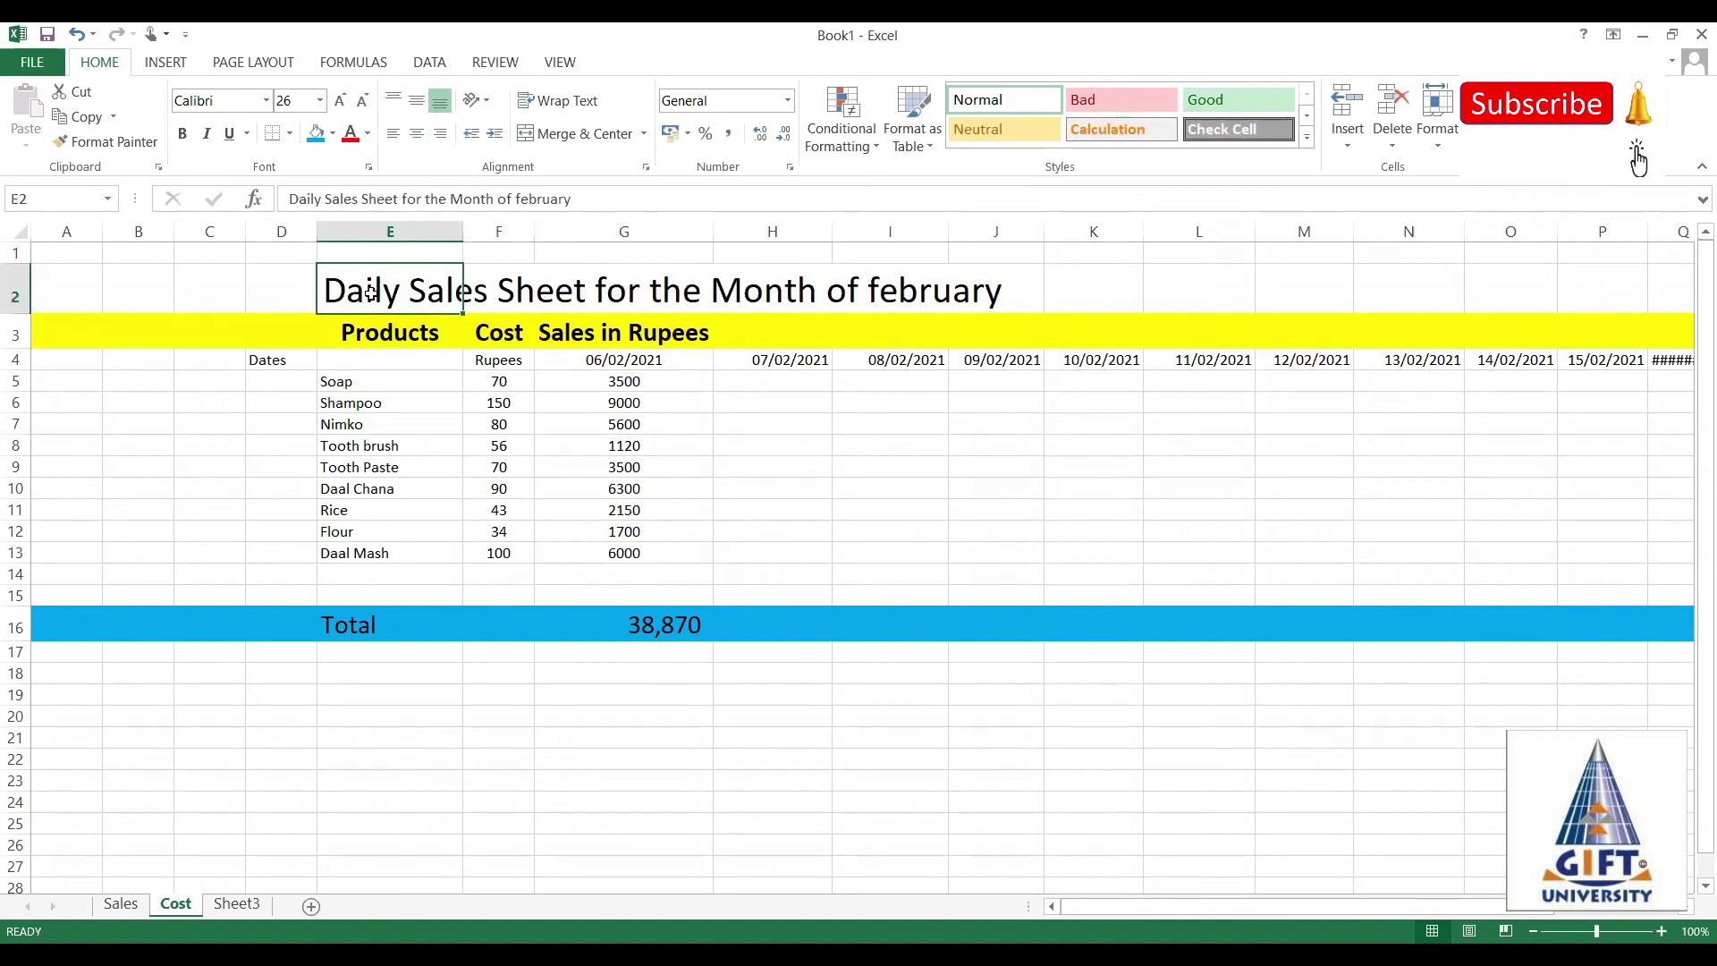
key(shift+Right)
key(shift+Right)
key(shift+Right)
key(shift+Right)
key(shift+Right)
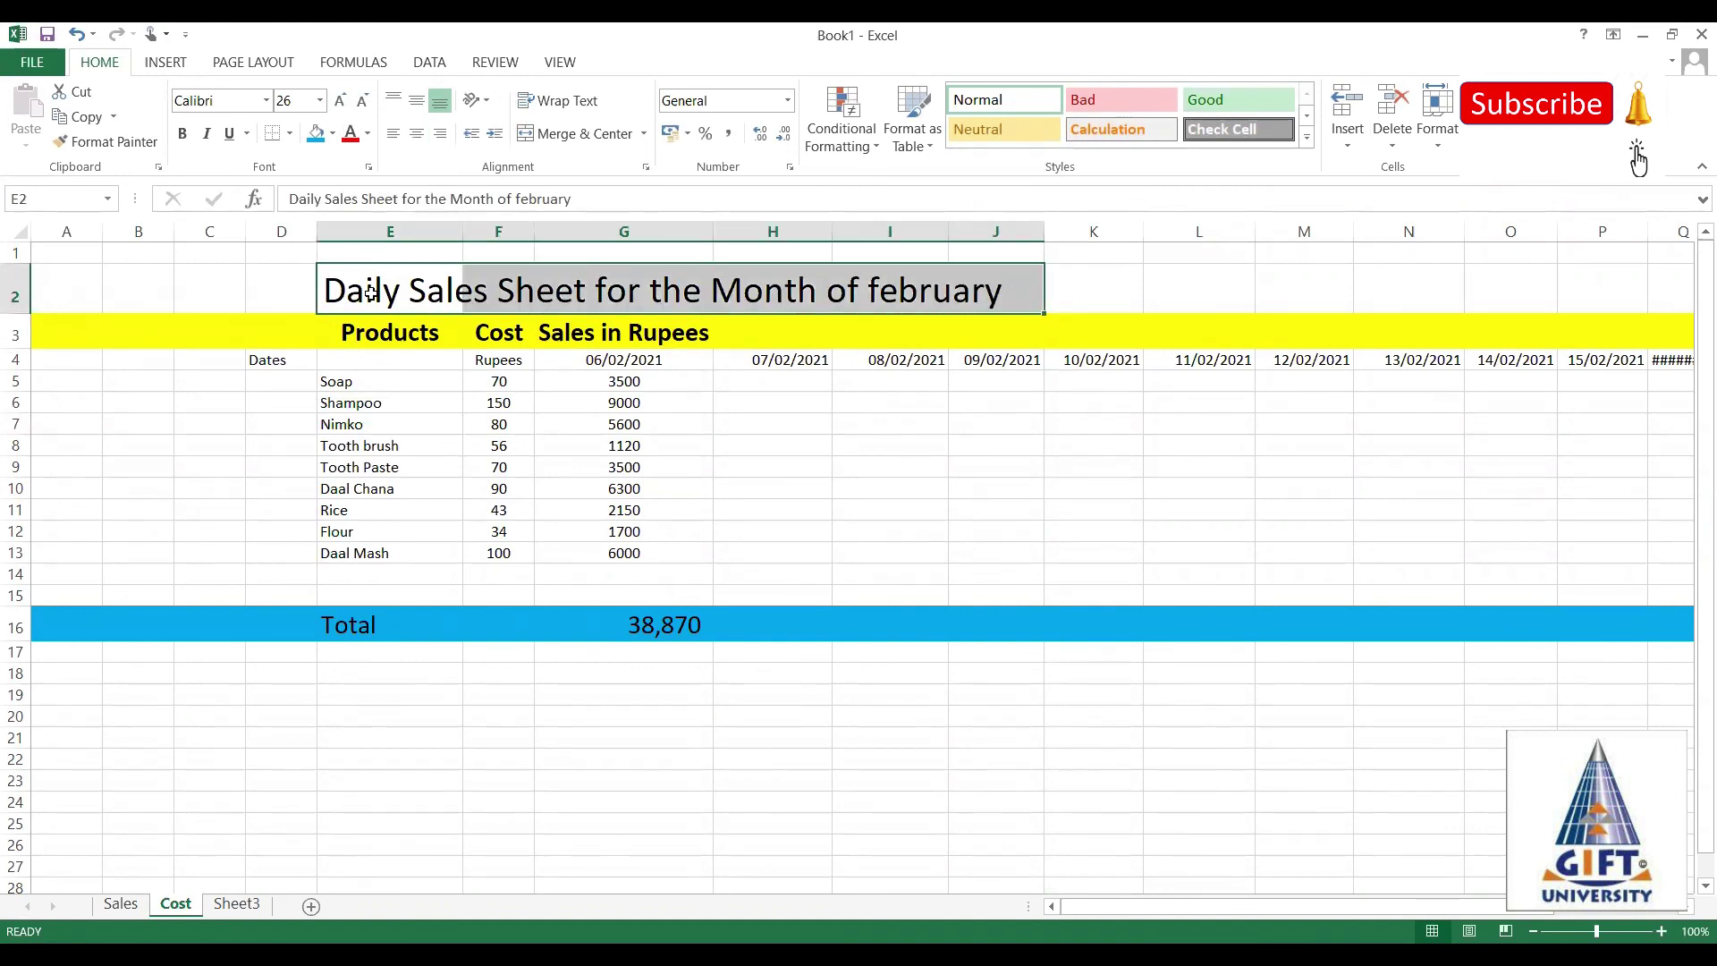
click(583, 136)
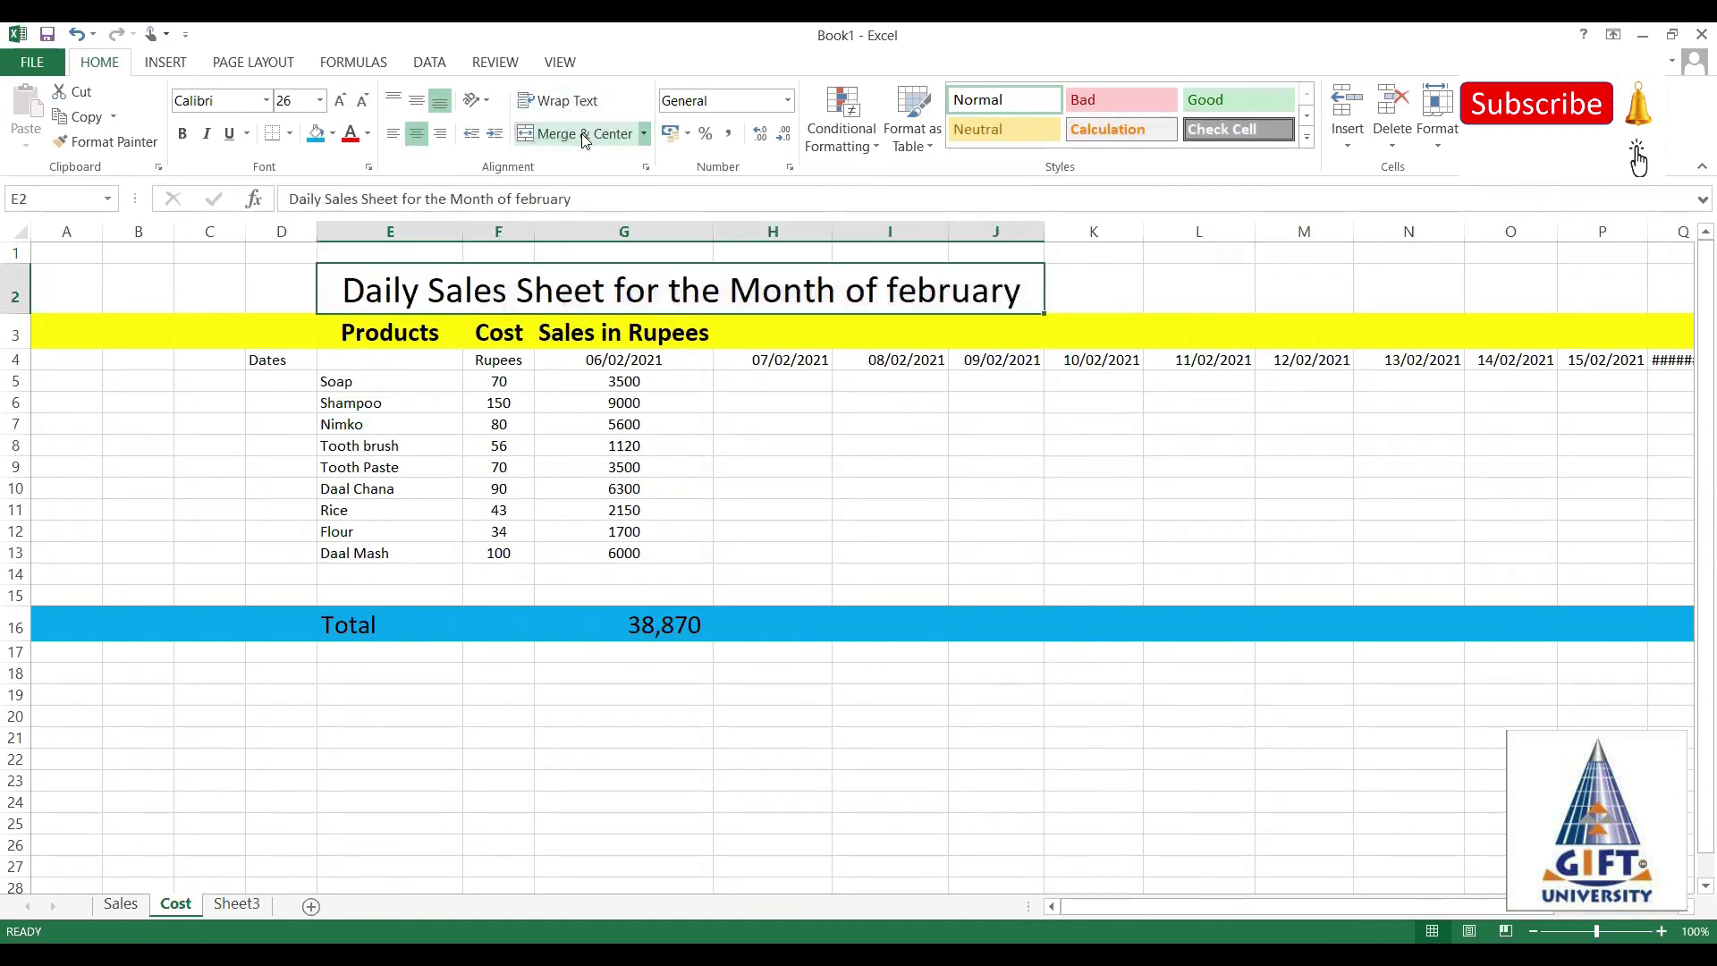
click(644, 134)
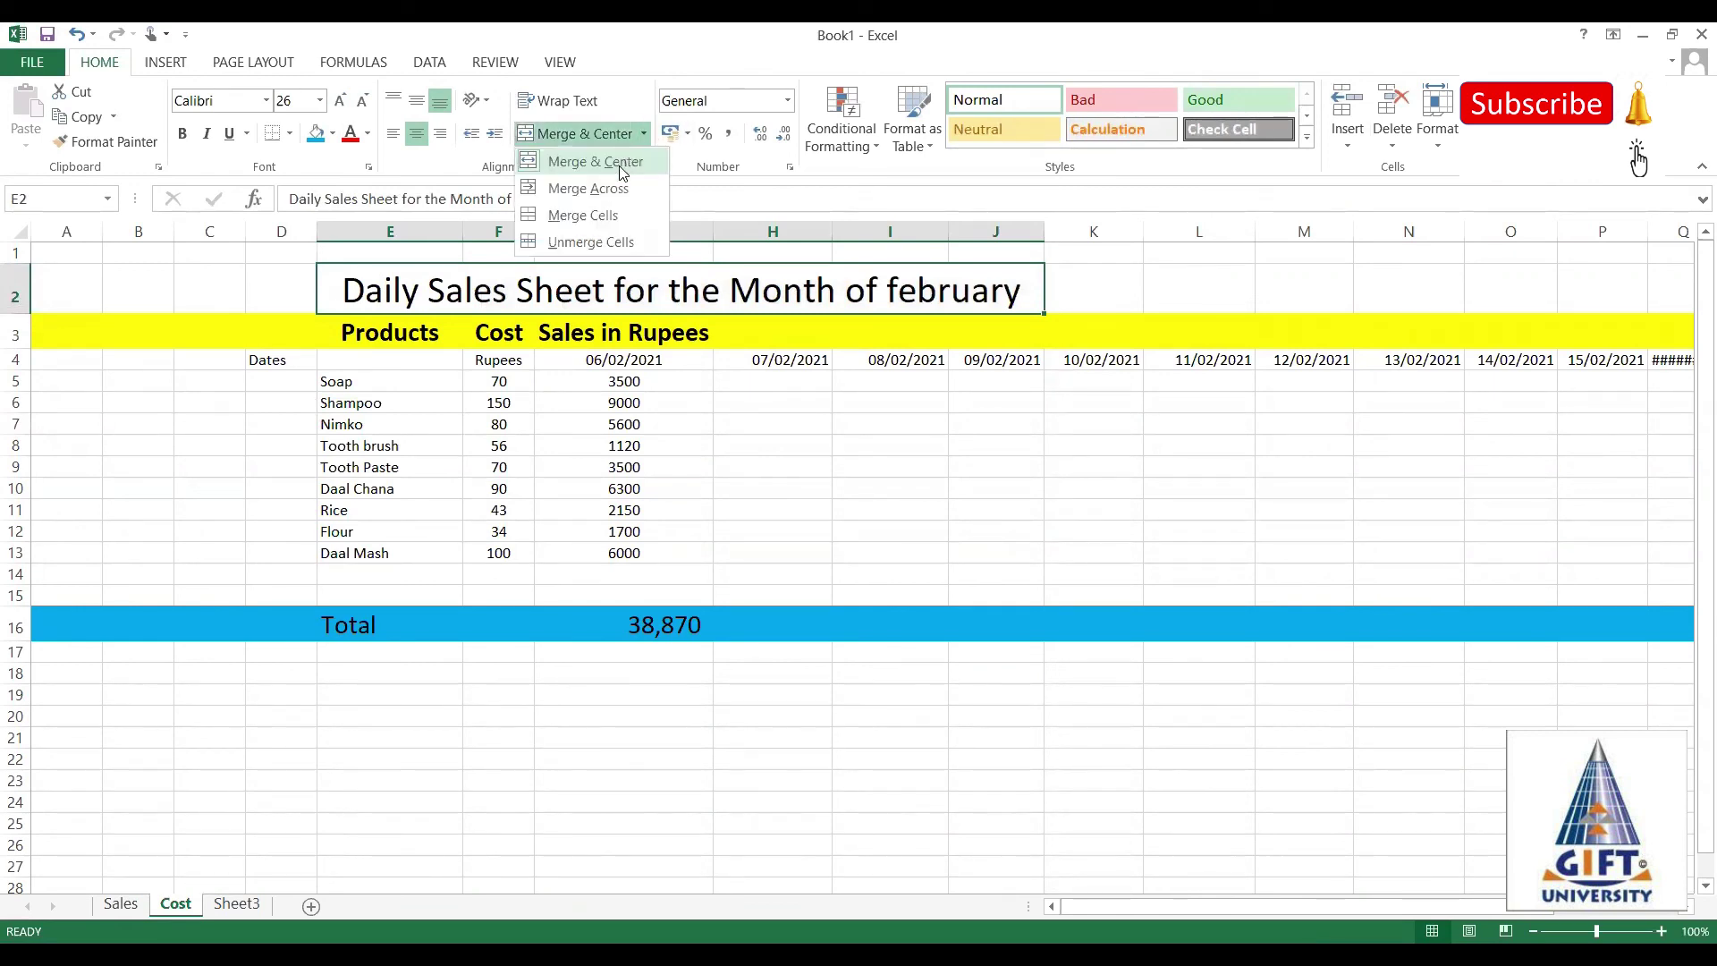
click(624, 162)
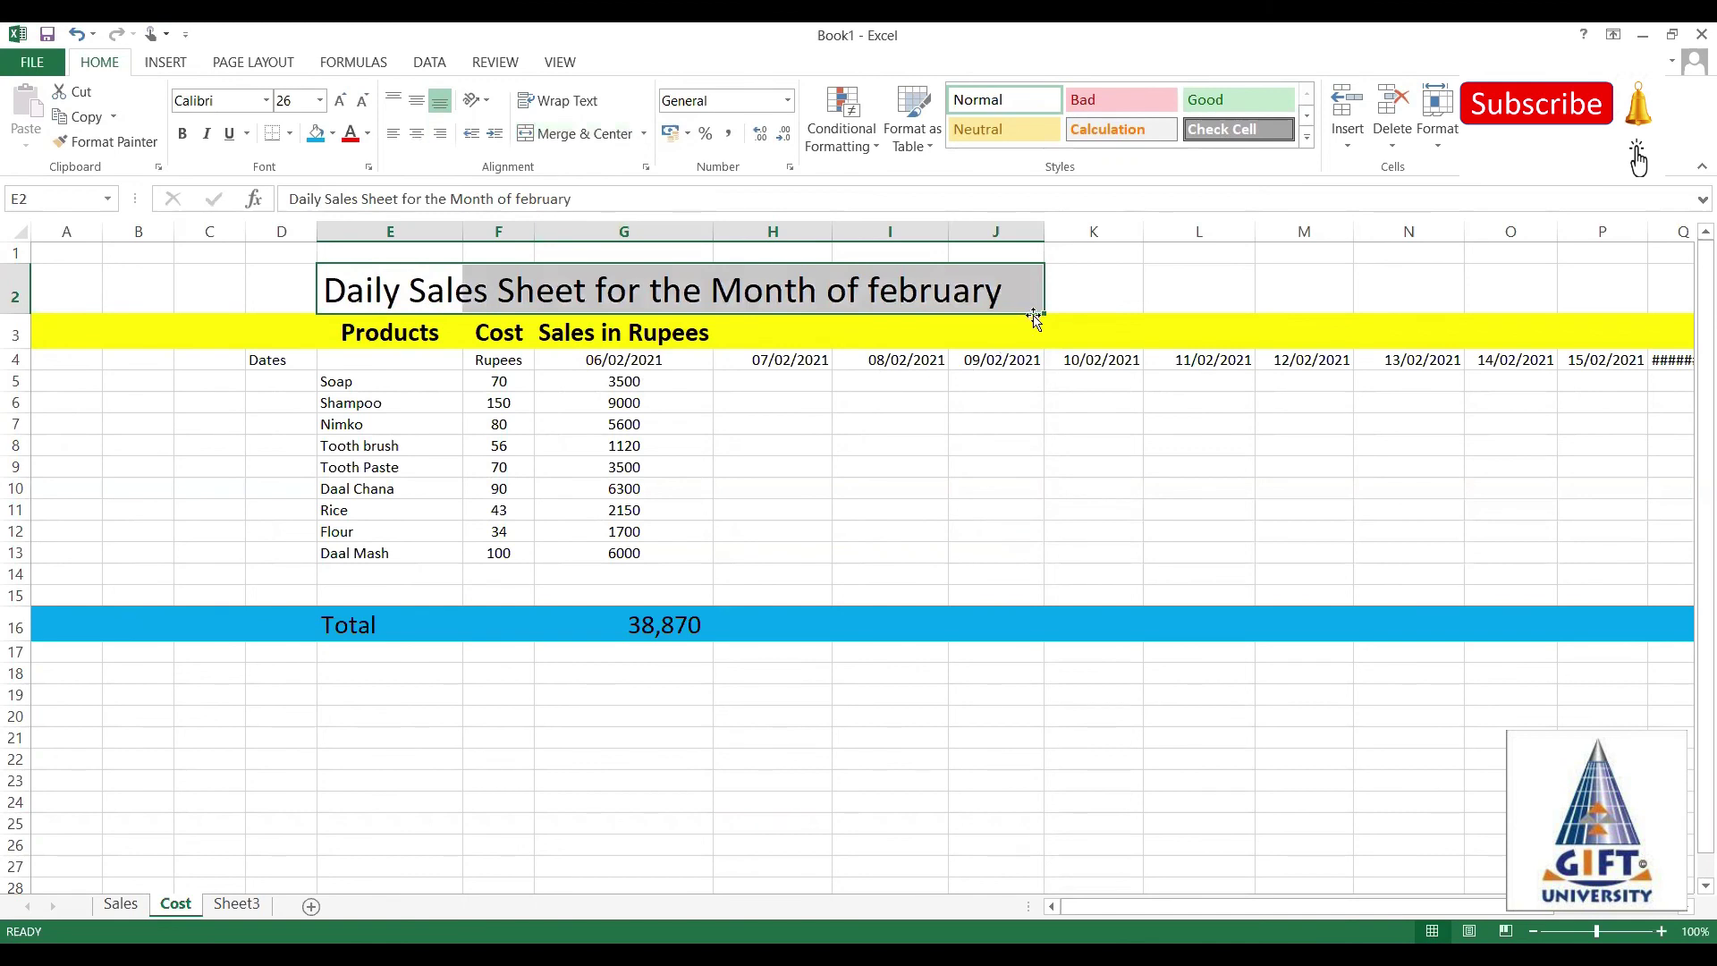
Put a thick box border around the title range E2:J2.
click(580, 447)
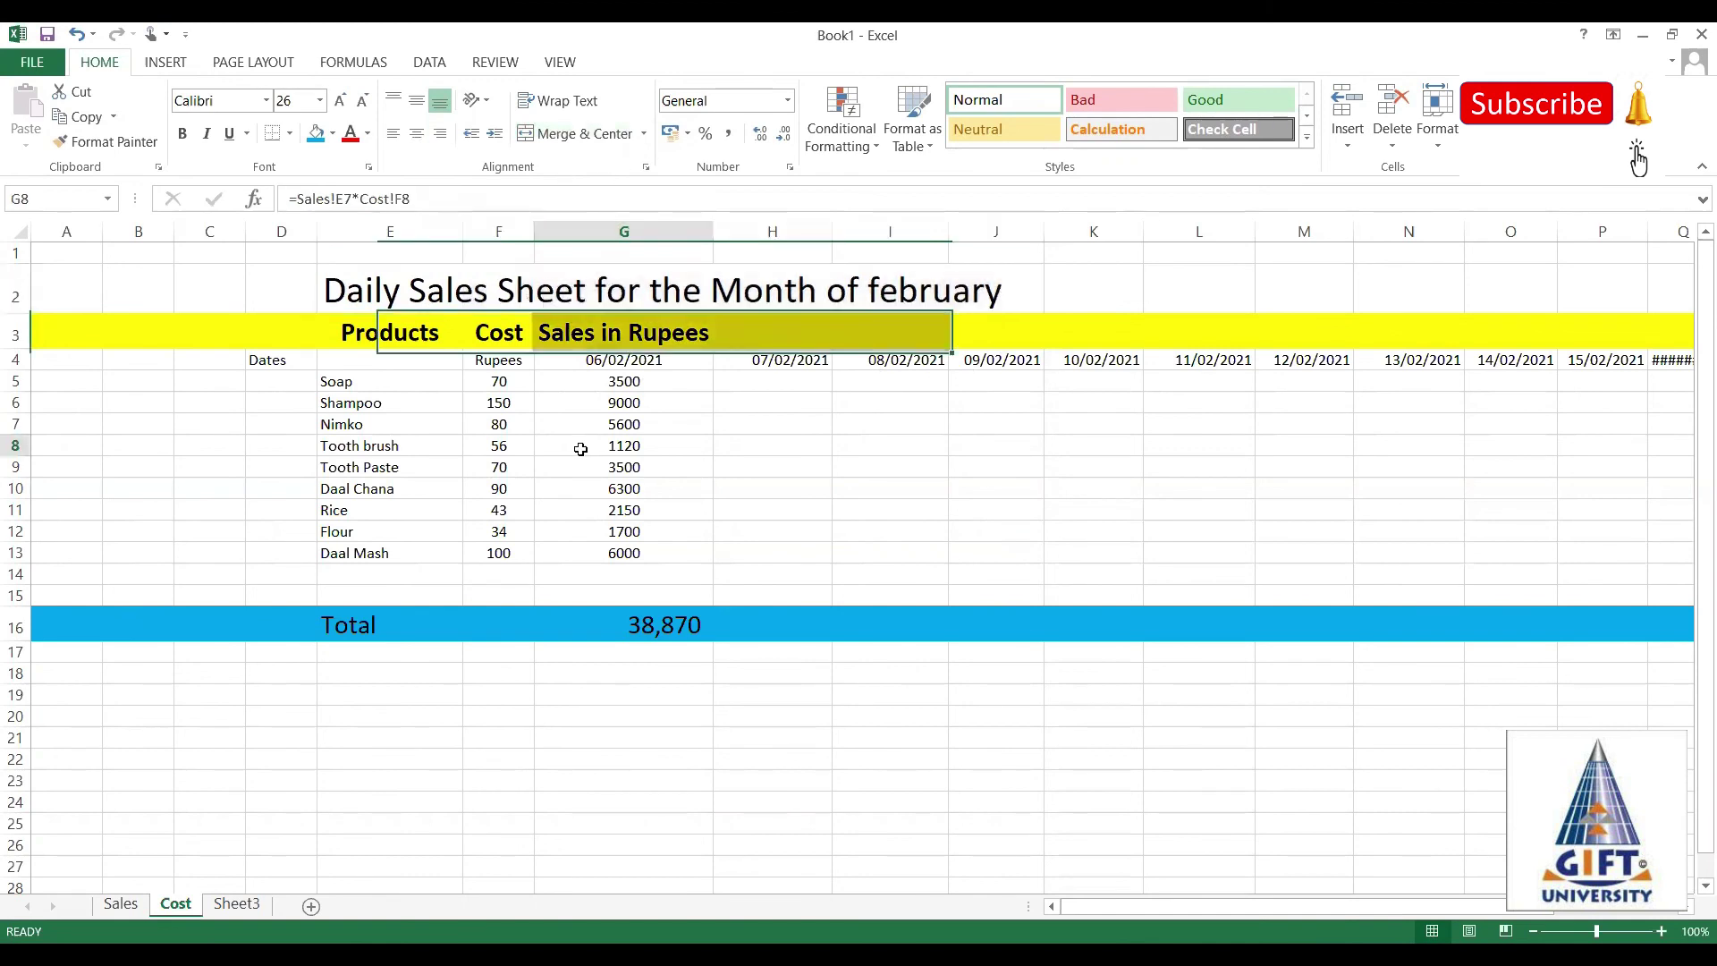
click(358, 291)
click(772, 282)
click(329, 307)
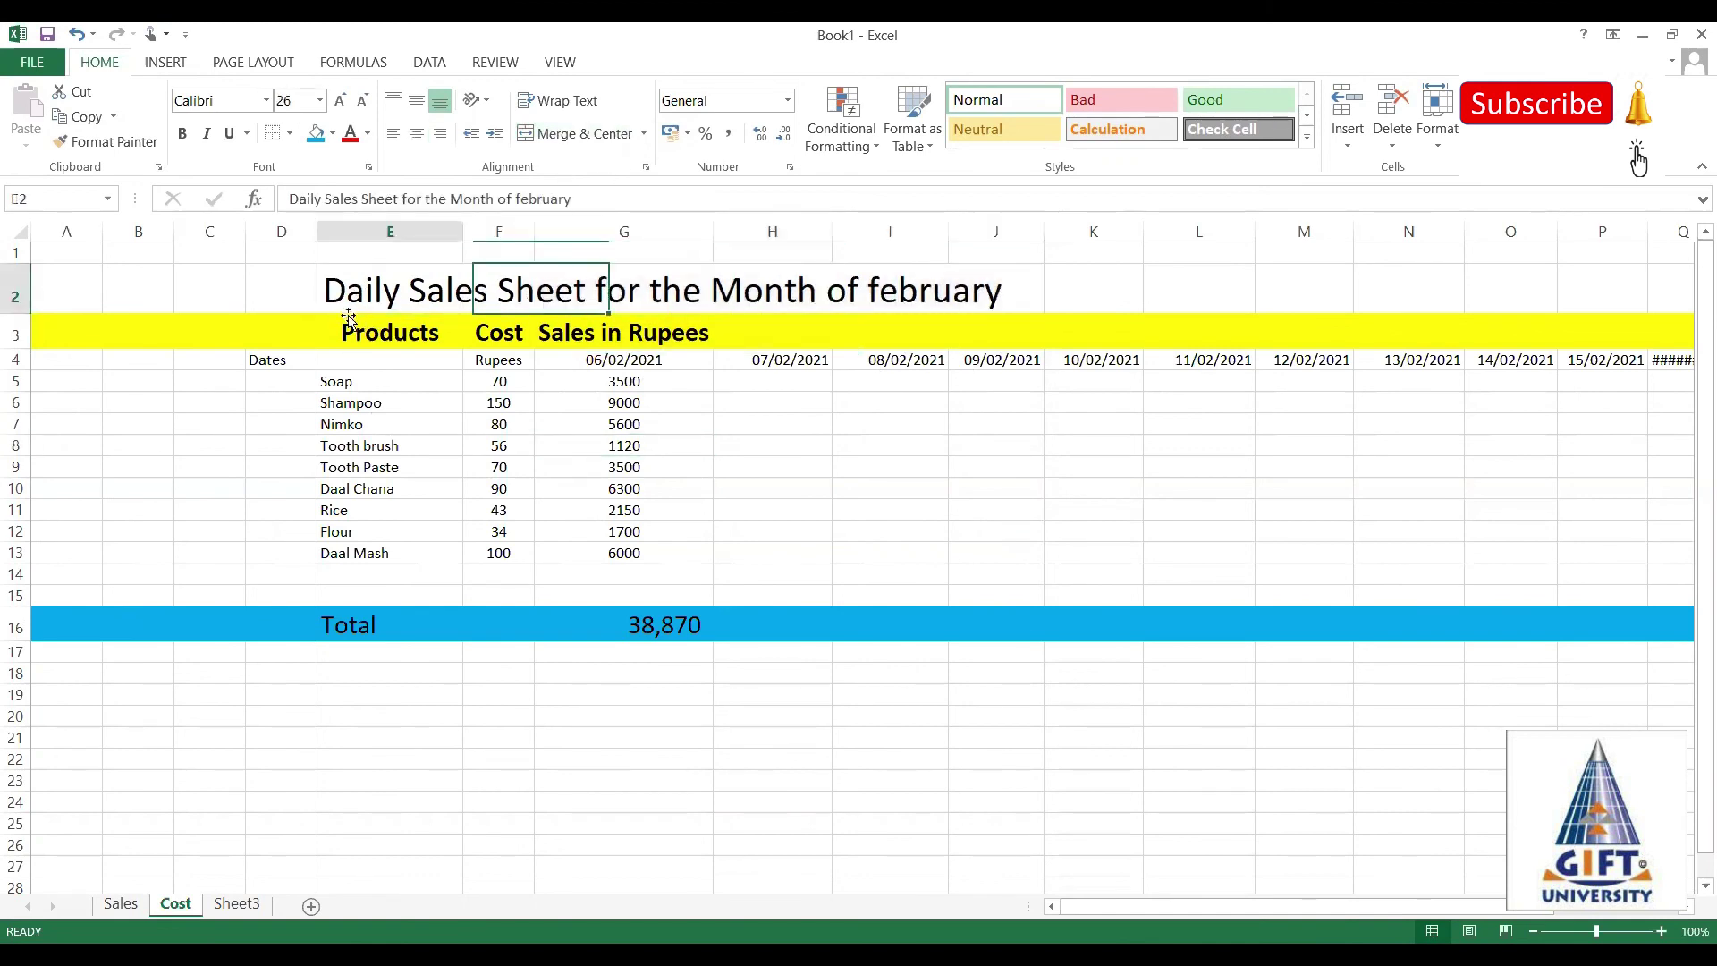
key(shift+Right)
key(shift+Right)
key(shift+Right)
key(shift+Right)
key(shift+Right)
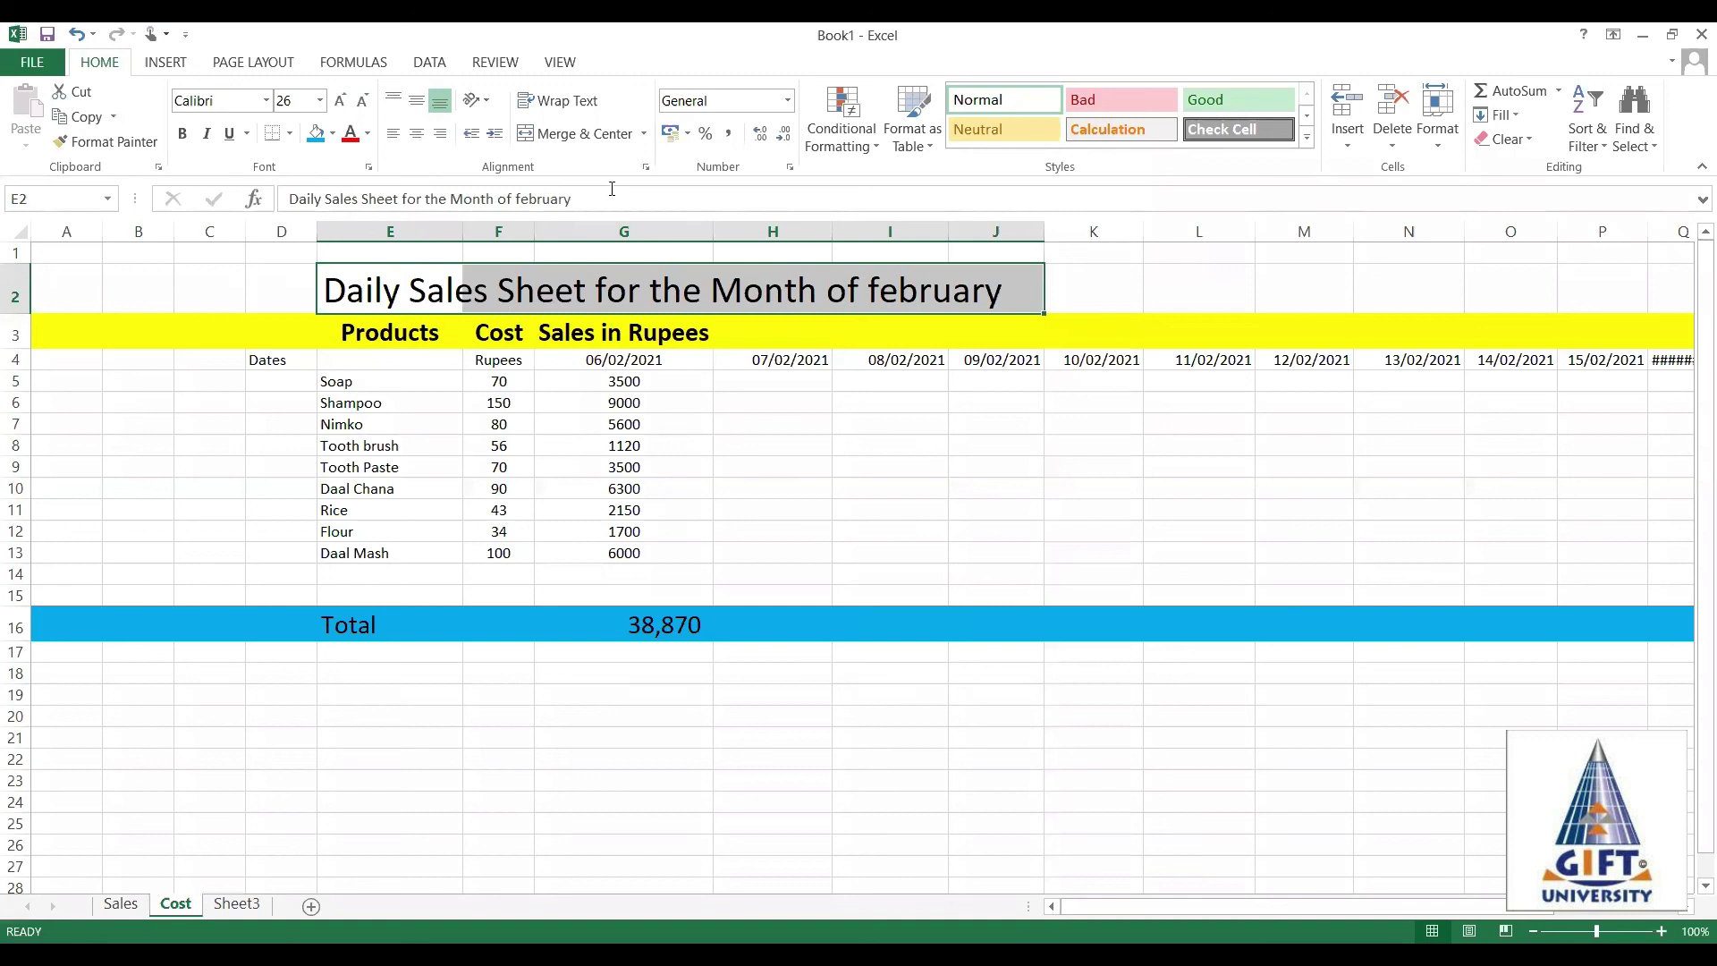
click(644, 135)
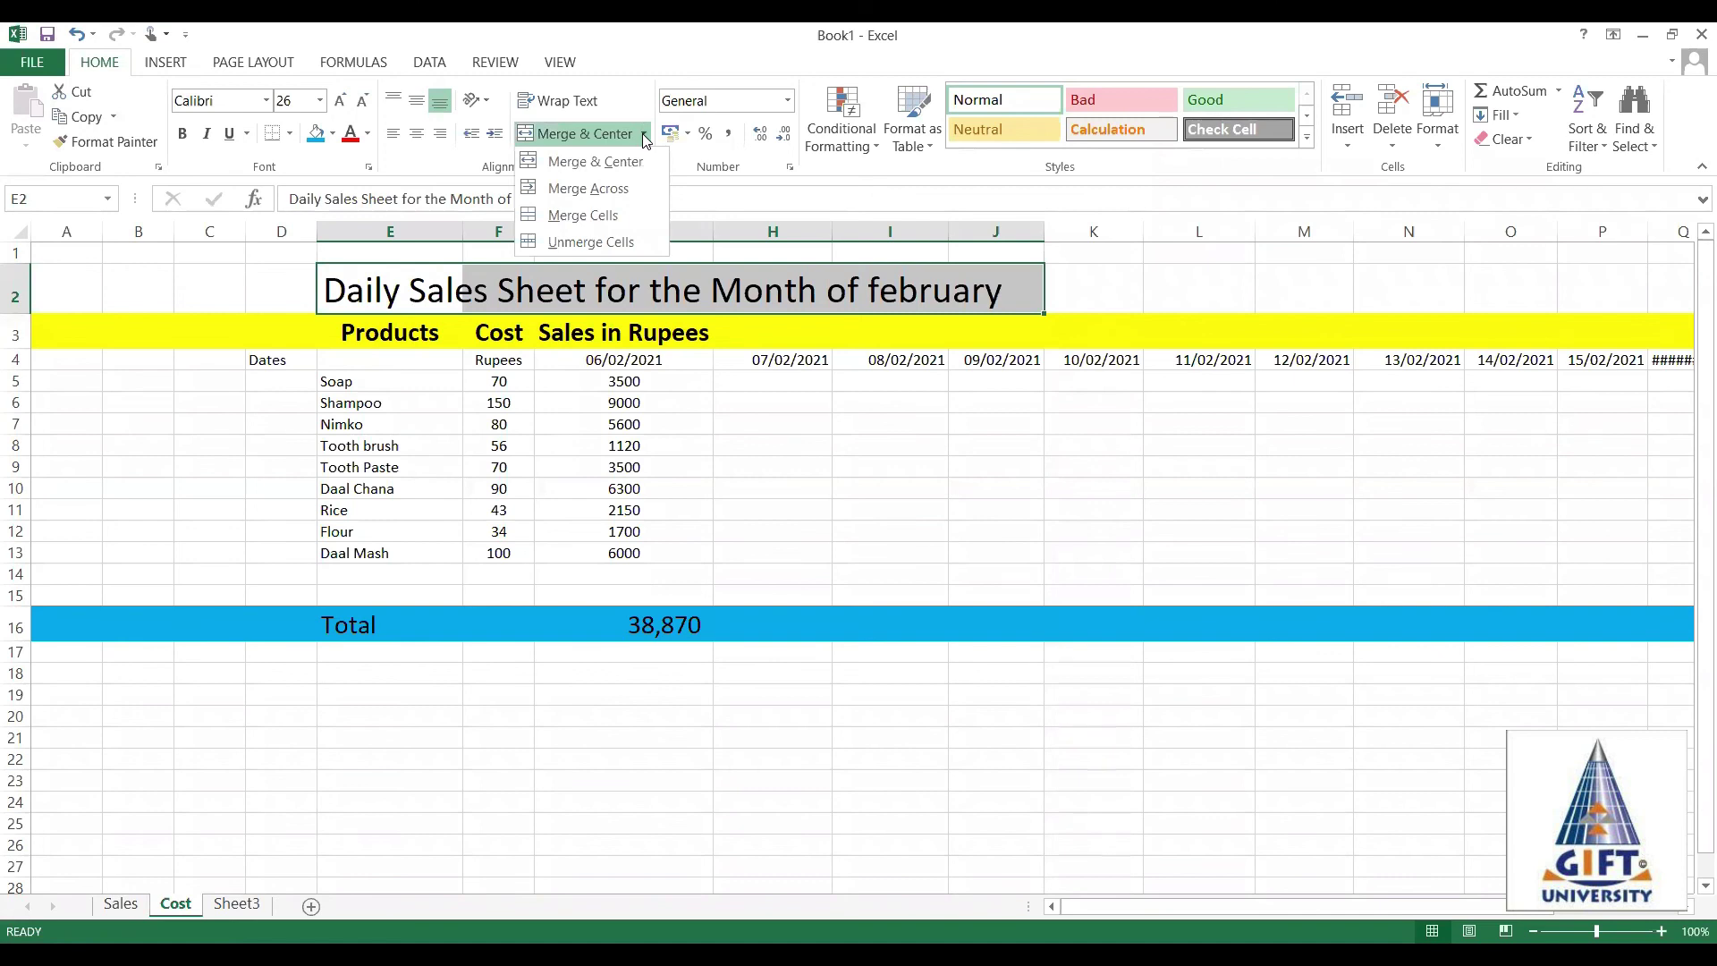
click(349, 30)
click(291, 134)
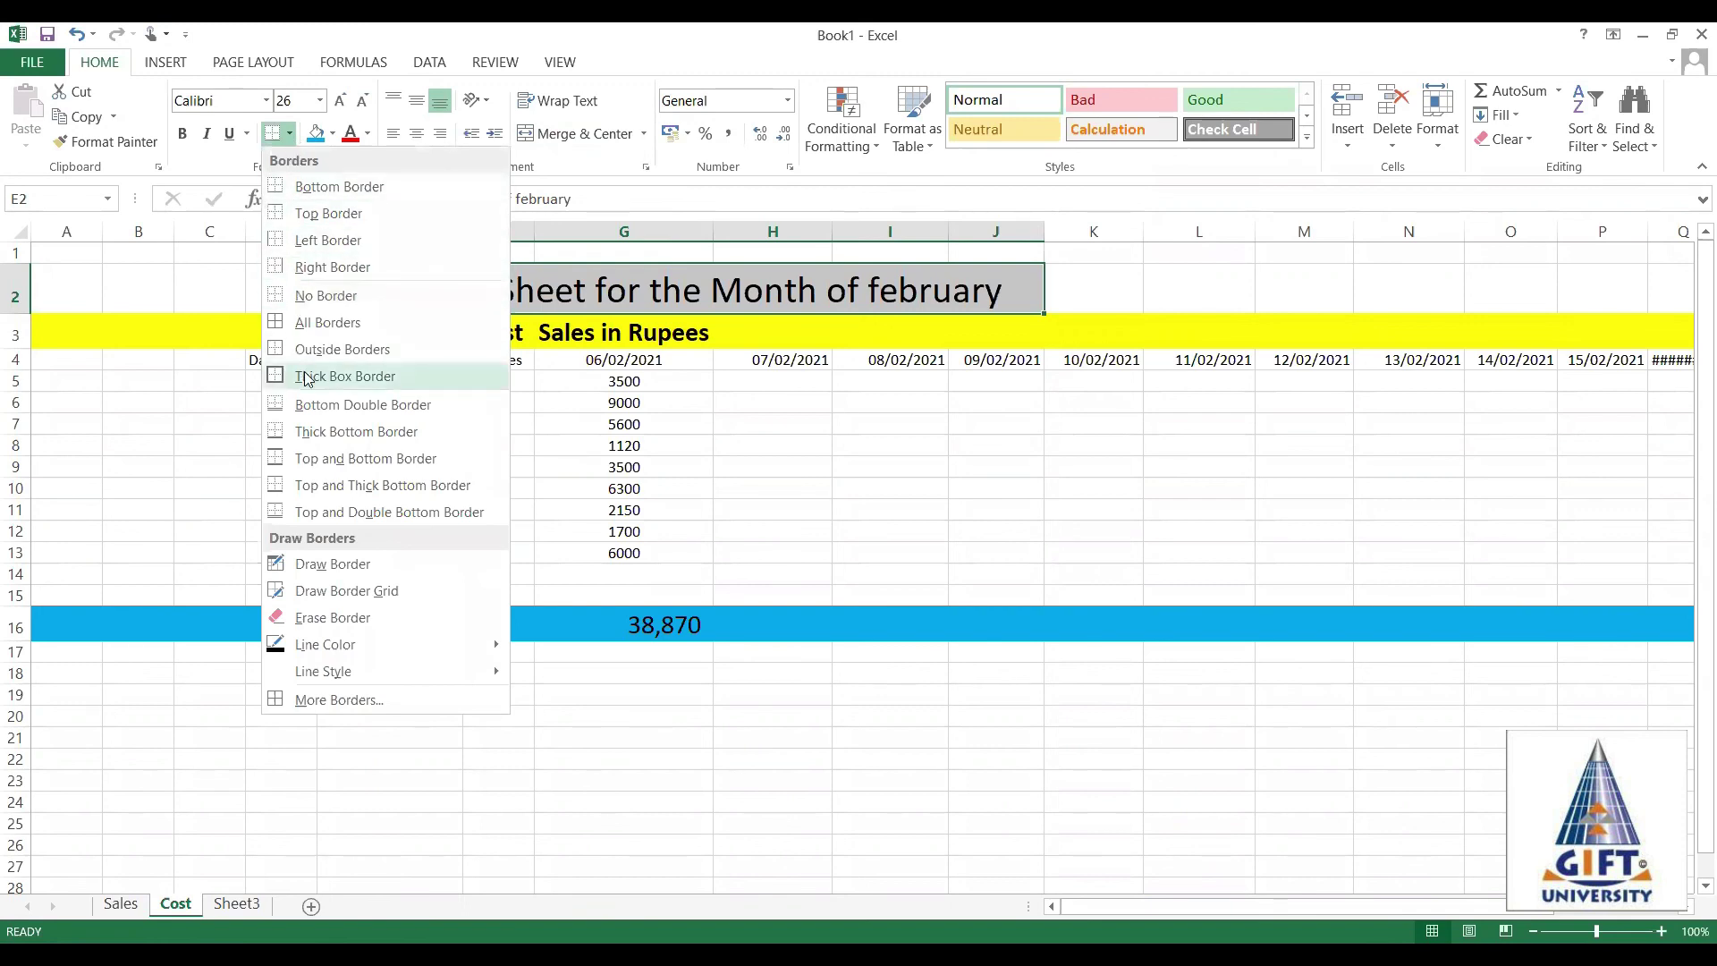
click(320, 422)
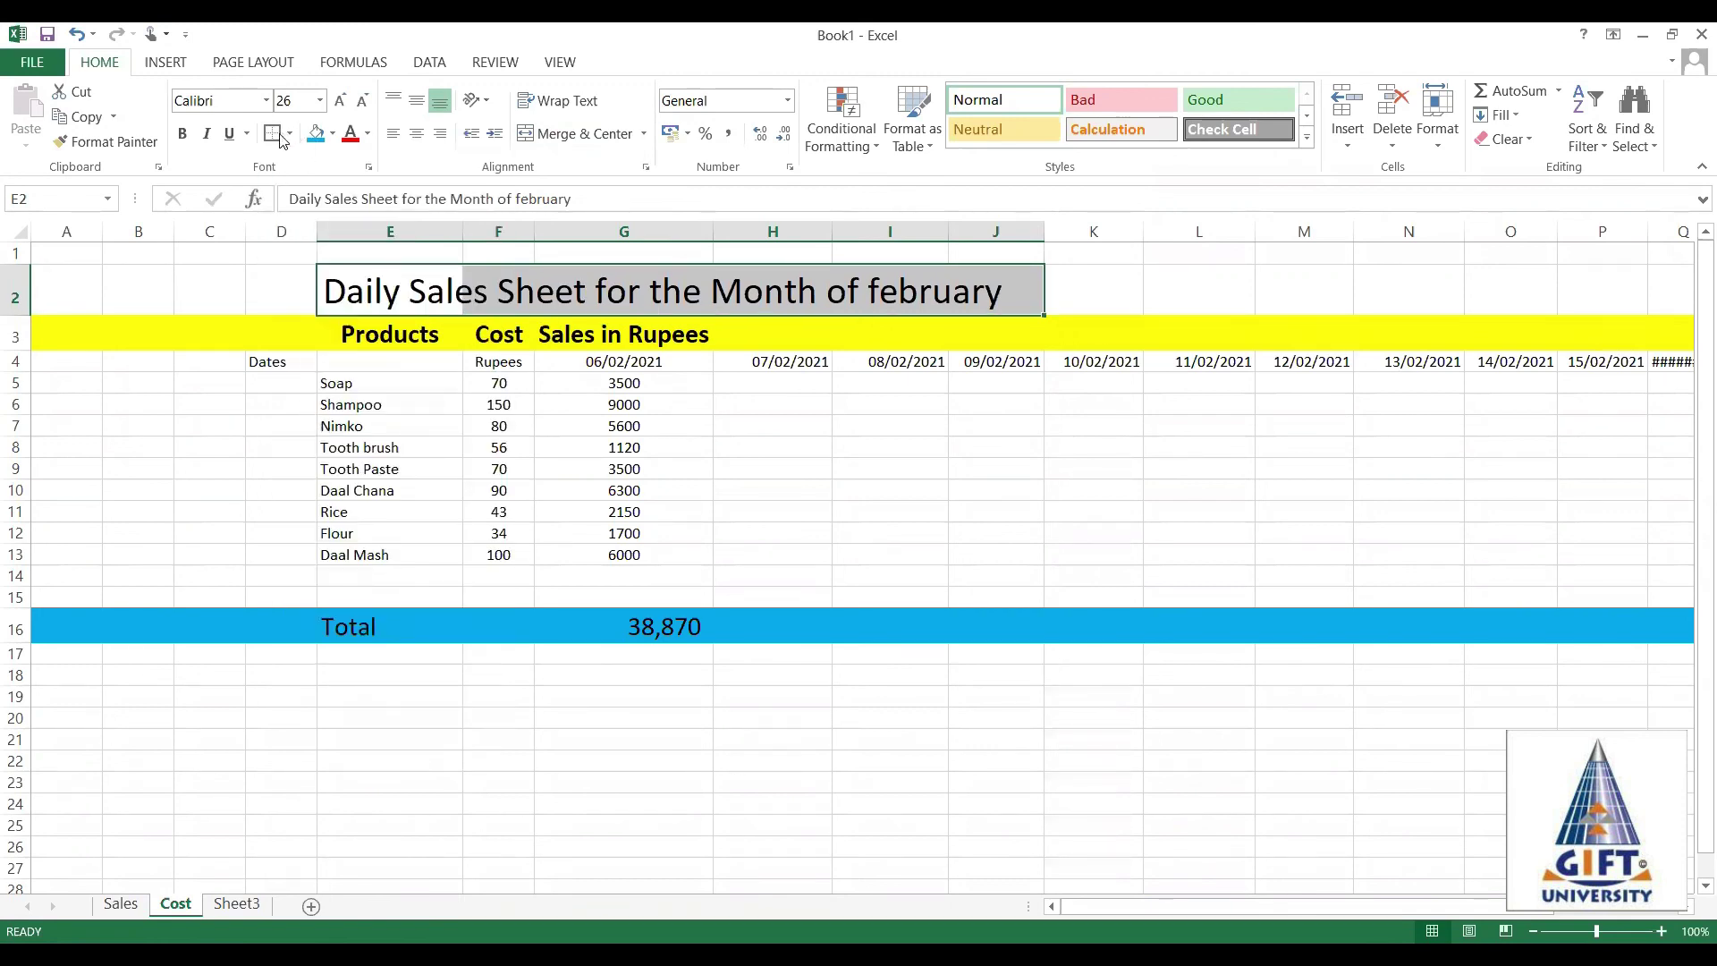
click(373, 287)
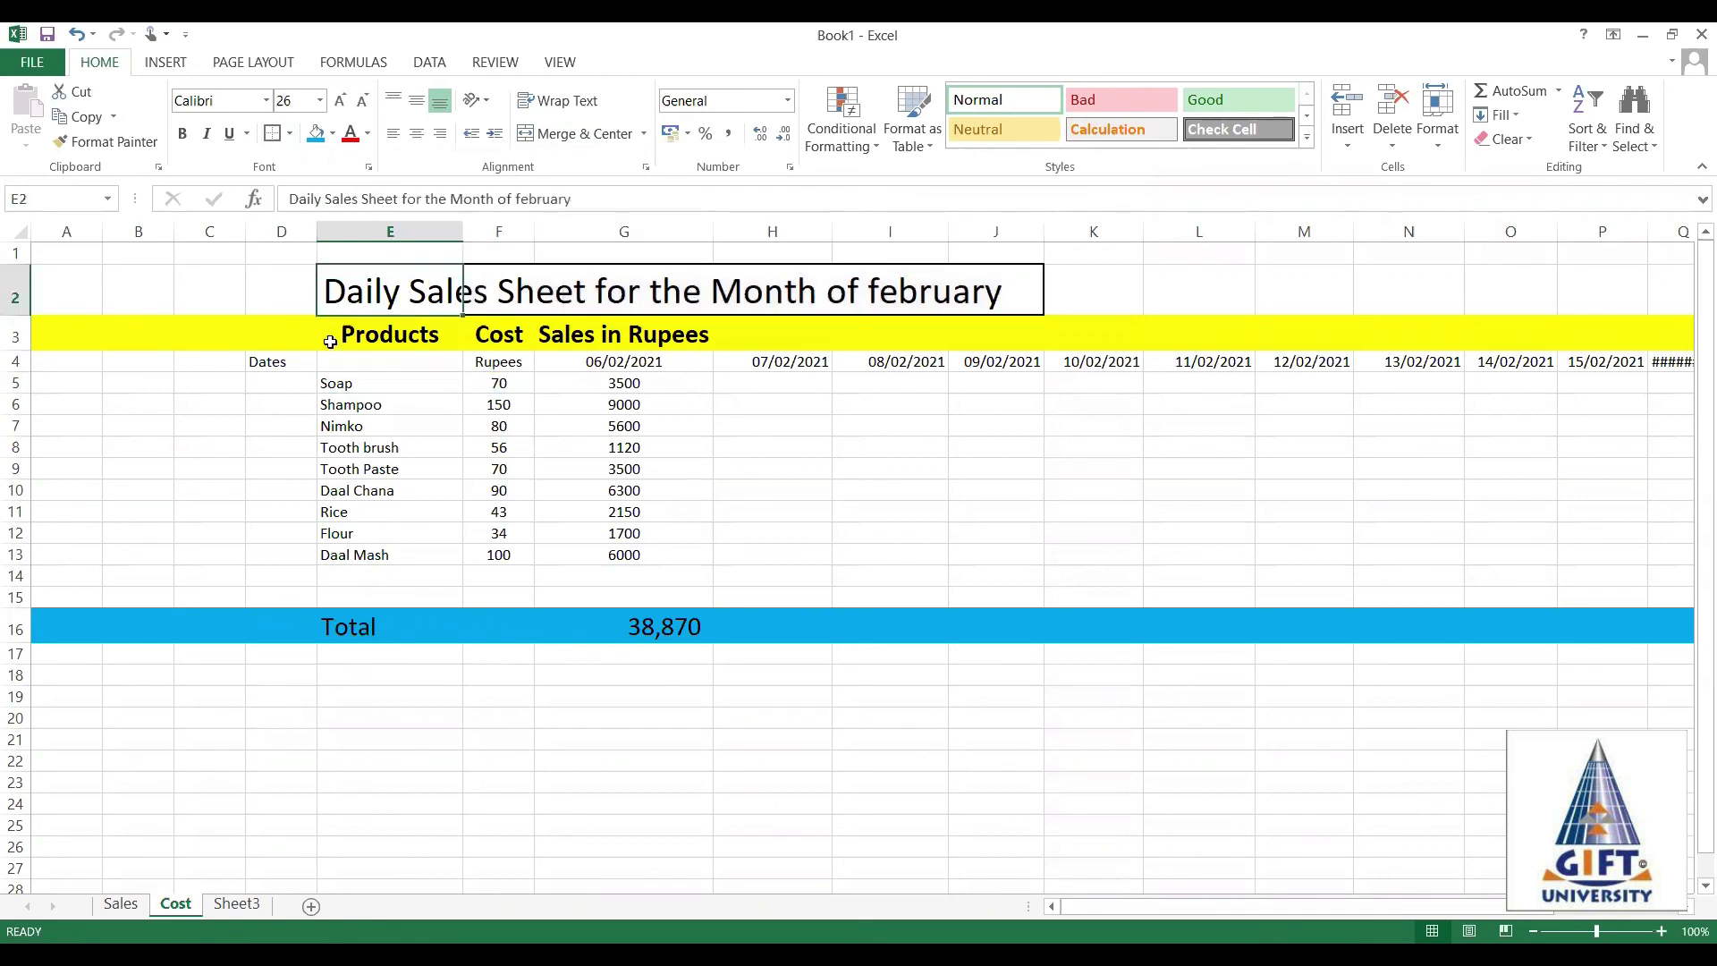